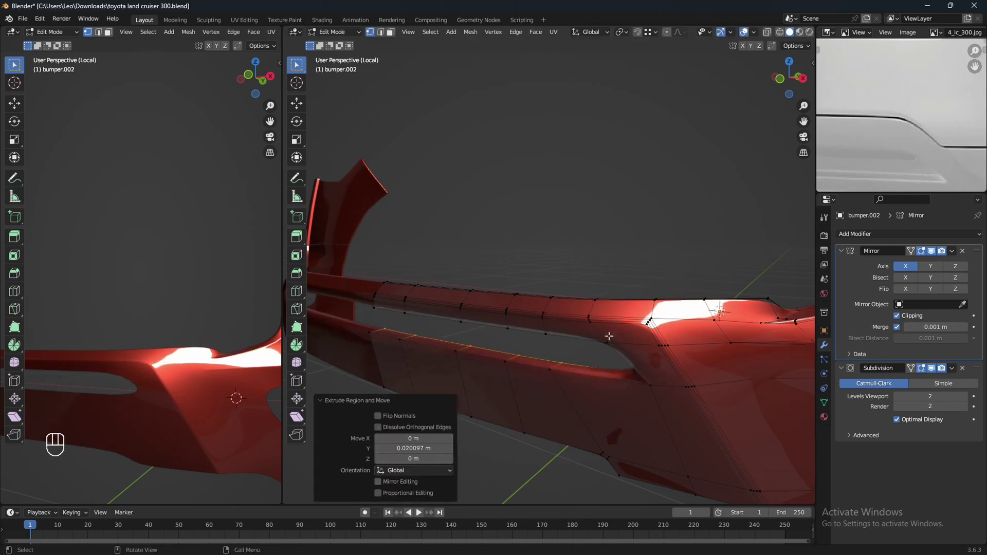
Select the edge loops along the upper and lower rims of the bumper's long slot and bevel them
{"action": "middle_click_drag", "start_coordinate": [608, 336], "coordinate": [612, 386]}
{"action": "left_click", "coordinate": [573, 395], "text": "alt"}
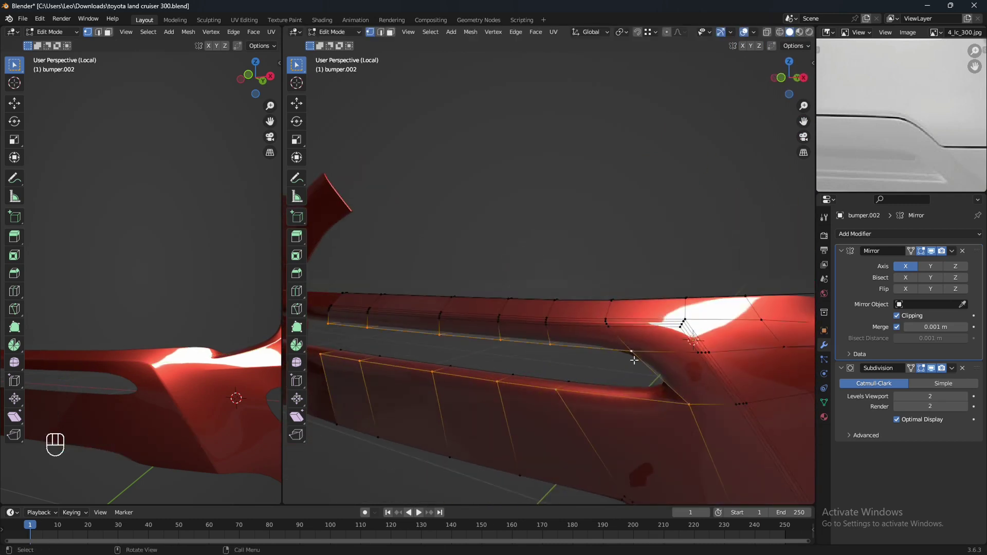
{"action": "left_click", "coordinate": [635, 354], "text": "alt+shift"}
{"action": "middle_click_drag", "start_coordinate": [634, 354], "coordinate": [606, 385]}
{"action": "key", "text": "ctrl+b"}
{"action": "left_click", "coordinate": [663, 428]}
Add a centred loop cut along the inner lip of the bumper's long slot
{"action": "key", "text": "ctrl+r"}
{"action": "left_click", "coordinate": [604, 369]}
{"action": "right_click", "coordinate": [603, 369]}
{"action": "key", "text": "shift+z"}
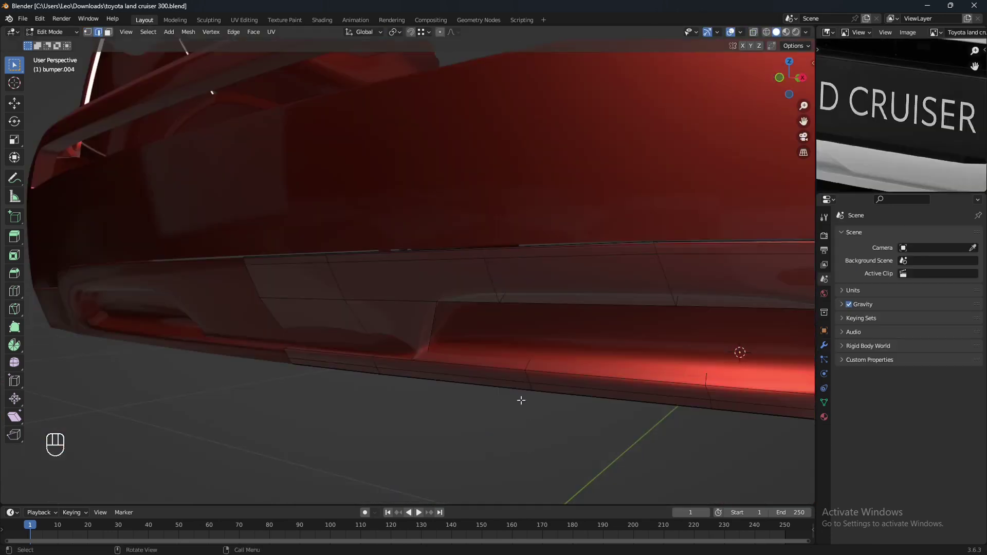
Move the vertices along the lower edge of the lower bumper's recess along the Z axis
{"action": "key", "text": "shift+z"}
{"action": "middle_click_drag", "start_coordinate": [407, 377], "coordinate": [304, 365]}
{"action": "scroll", "coordinate": [482, 361], "scroll_direction": "up", "scroll_amount": 3}
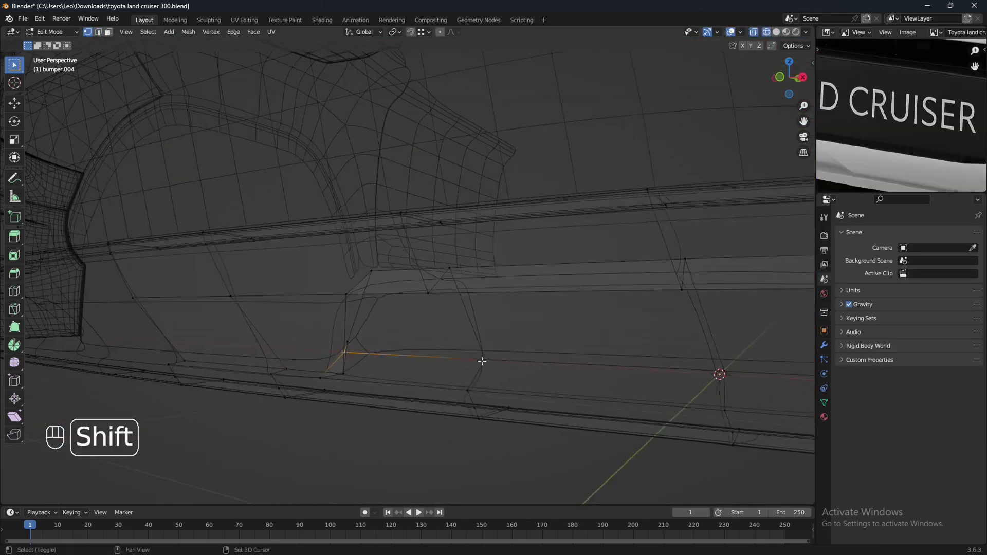
{"action": "left_click", "coordinate": [482, 361], "text": "shift"}
{"action": "middle_click_drag", "start_coordinate": [482, 362], "coordinate": [493, 378]}
{"action": "left_click", "coordinate": [555, 387], "text": "shift"}
{"action": "key", "text": "g"}
{"action": "key", "text": "z"}
{"action": "left_click", "coordinate": [482, 397]}
Move the vertex at the recess's lower corner about -0.004 m along the X axis
{"action": "left_click", "coordinate": [398, 390]}
{"action": "middle_click_drag", "start_coordinate": [399, 389], "coordinate": [467, 390]}
{"action": "key", "text": "g"}
{"action": "key", "text": "x"}
{"action": "left_click", "coordinate": [300, 339]}
{"action": "middle_click_drag", "start_coordinate": [339, 362], "coordinate": [314, 339]}
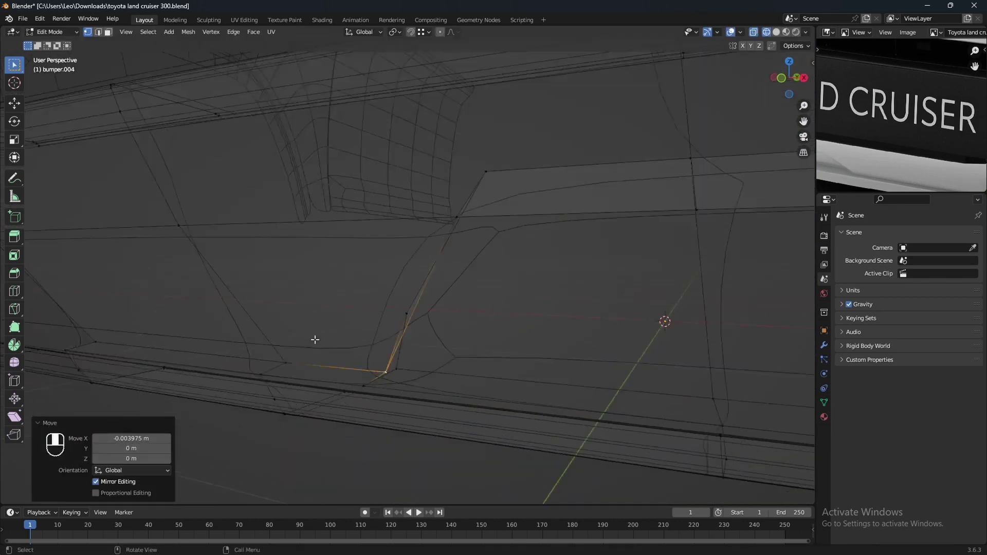
Select the boundary edges along the bottom, sides and top of the lower bumper's recess and bevel them with one segment
{"action": "key", "text": "shift+z"}
{"action": "key", "text": "2"}
{"action": "mouse_move", "coordinate": [454, 346]}
{"action": "middle_mouse_down"}
{"action": "mouse_move", "coordinate": [264, 384]}
{"action": "mouse_move", "coordinate": [370, 356]}
{"action": "middle_mouse_up"}
{"action": "left_click", "coordinate": [681, 336], "text": "ctrl"}
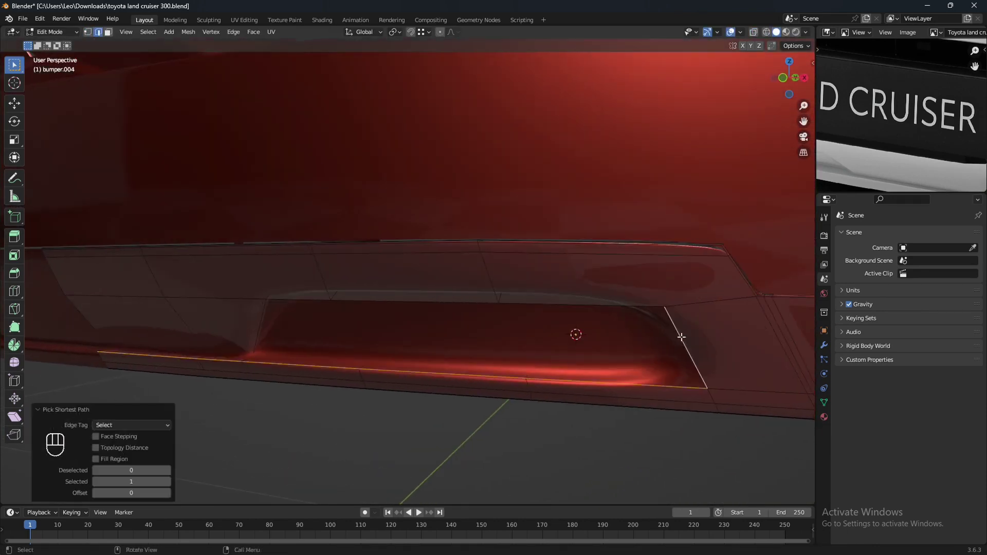
{"action": "left_click", "coordinate": [261, 329], "text": "ctrl"}
{"action": "scroll", "coordinate": [278, 335], "scroll_direction": "up", "scroll_amount": 2}
{"action": "key", "text": "shift+z"}
{"action": "scroll", "coordinate": [277, 334], "scroll_direction": "up", "scroll_amount": 3}
{"action": "mouse_move", "coordinate": [308, 350]}
{"action": "middle_mouse_down", "text": "shift"}
{"action": "mouse_move", "coordinate": [364, 346]}
{"action": "mouse_move", "coordinate": [386, 326]}
{"action": "mouse_move", "coordinate": [346, 329]}
{"action": "middle_mouse_up", "text": "shift"}
{"action": "left_click", "coordinate": [354, 360], "text": "shift"}
{"action": "scroll", "coordinate": [358, 329], "scroll_direction": "down", "scroll_amount": 4}
{"action": "left_click", "coordinate": [359, 324], "text": "shift"}
{"action": "left_click", "coordinate": [514, 371], "text": "ctrl"}
{"action": "middle_click_drag", "start_coordinate": [389, 369], "coordinate": [401, 370]}
{"action": "key", "text": "shift+z"}
{"action": "scroll", "coordinate": [500, 373], "scroll_direction": "down", "scroll_amount": 2}
{"action": "middle_click_drag", "start_coordinate": [514, 372], "coordinate": [501, 372]}
{"action": "key", "text": "ctrl+b"}
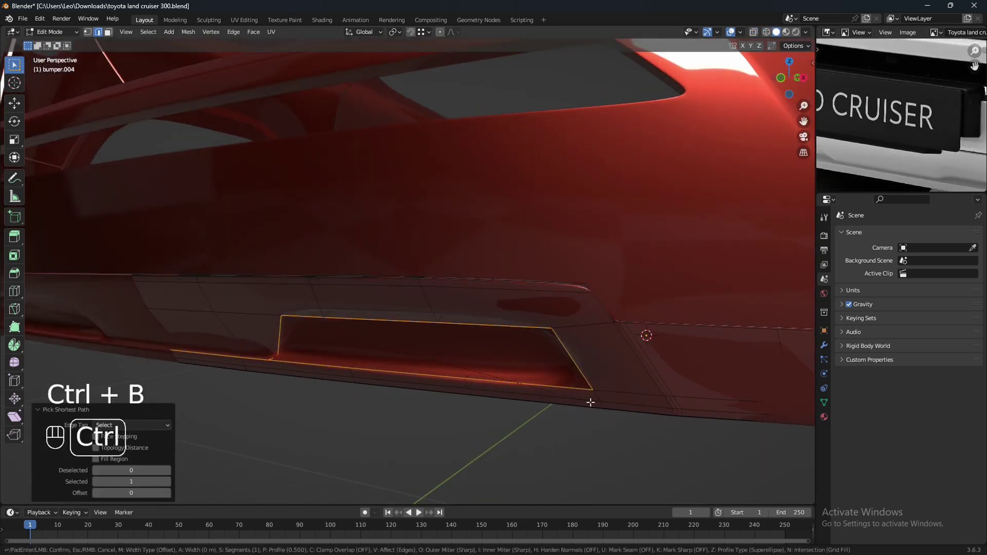
{"action": "left_click", "coordinate": [588, 416]}
{"action": "key", "text": "Tab"}
{"action": "middle_click_drag", "start_coordinate": [588, 417], "coordinate": [437, 370]}
Select the vertices inside the recess's back panel and lower them slightly along the Z axis
{"action": "key", "text": "Tab"}
{"action": "key", "text": "shift+z"}
{"action": "key", "text": "1"}
{"action": "left_click_drag", "start_coordinate": [301, 323], "coordinate": [452, 375]}
{"action": "mouse_move", "coordinate": [452, 375]}
{"action": "middle_mouse_down"}
{"action": "mouse_move", "coordinate": [567, 335]}
{"action": "mouse_move", "coordinate": [534, 356]}
{"action": "mouse_move", "coordinate": [586, 375]}
{"action": "middle_mouse_up"}
{"action": "key", "text": "shift+z"}
{"action": "key", "text": "g"}
{"action": "key", "text": "z"}
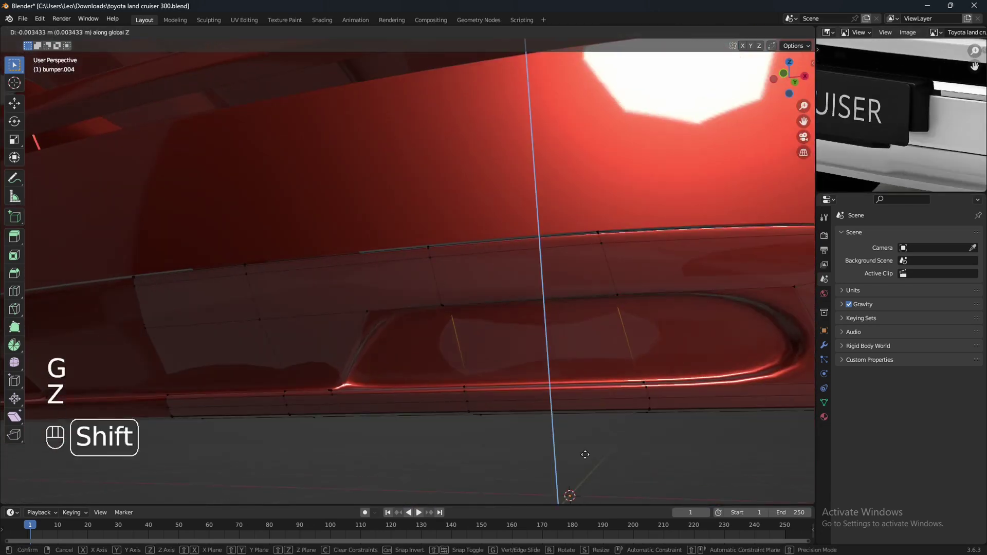
{"action": "left_click", "coordinate": [569, 97]}
Check the reference photo and readjust the recess's inner vertices along the Z axis
{"action": "scroll", "coordinate": [568, 97], "scroll_direction": "down", "scroll_amount": 6}
{"action": "middle_click_drag", "start_coordinate": [864, 118], "coordinate": [833, 61]}
{"action": "middle_click_drag", "start_coordinate": [597, 277], "coordinate": [509, 319]}
{"action": "scroll", "coordinate": [509, 318], "scroll_direction": "up", "scroll_amount": 5}
{"action": "mouse_move", "coordinate": [509, 318]}
{"action": "middle_mouse_down", "text": "shift"}
{"action": "mouse_move", "coordinate": [485, 304]}
{"action": "mouse_move", "coordinate": [437, 326]}
{"action": "mouse_move", "coordinate": [571, 350]}
{"action": "mouse_move", "coordinate": [412, 350]}
{"action": "mouse_move", "coordinate": [445, 371]}
{"action": "mouse_move", "coordinate": [427, 406]}
{"action": "middle_mouse_up", "text": "shift"}
{"action": "key", "text": "g"}
{"action": "key", "text": "z"}
{"action": "left_click", "coordinate": [489, 306]}
Shift the single vertex at the recess's lower corner slightly along the X axis
{"action": "scroll", "coordinate": [412, 350], "scroll_direction": "up", "scroll_amount": 3}
{"action": "scroll", "coordinate": [896, 137], "scroll_direction": "up", "scroll_amount": 1}
{"action": "scroll", "coordinate": [445, 377], "scroll_direction": "up", "scroll_amount": 3}
{"action": "key", "text": "shift+z"}
{"action": "left_click", "coordinate": [427, 406]}
{"action": "mouse_move", "coordinate": [427, 406]}
{"action": "middle_mouse_down"}
{"action": "mouse_move", "coordinate": [442, 421]}
{"action": "mouse_move", "coordinate": [418, 449]}
{"action": "mouse_move", "coordinate": [432, 426]}
{"action": "mouse_move", "coordinate": [416, 410]}
{"action": "middle_mouse_up"}
{"action": "key", "text": "g"}
{"action": "key", "text": "x"}
{"action": "left_click", "coordinate": [415, 420]}
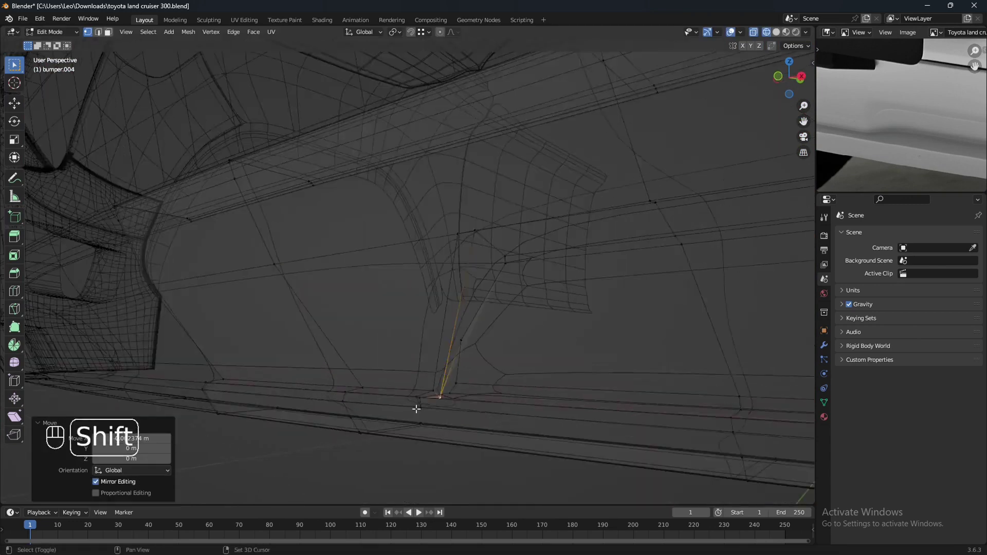
Add a centred vertical loop cut near the rounded end of the lower bumper's recess
{"action": "key", "text": "shift+z"}
{"action": "scroll", "coordinate": [437, 394], "scroll_direction": "down", "scroll_amount": 3}
{"action": "middle_click_drag", "start_coordinate": [454, 381], "coordinate": [526, 354]}
{"action": "scroll", "coordinate": [506, 360], "scroll_direction": "up", "scroll_amount": 3}
{"action": "key", "text": "ctrl+r"}
{"action": "left_click", "coordinate": [547, 357]}
{"action": "right_click", "coordinate": [548, 356]}
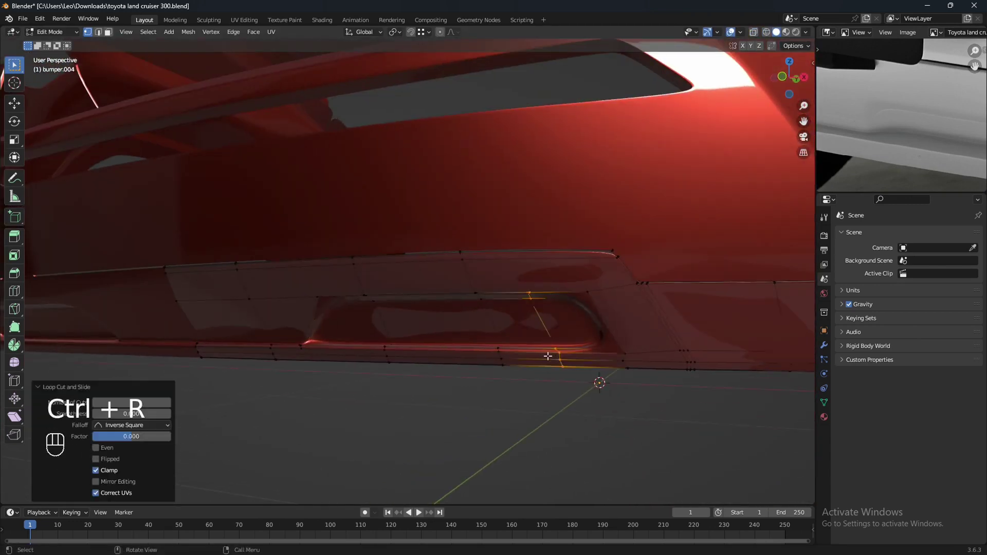
{"action": "key", "text": "shift+z"}
{"action": "key", "text": "shift+z"}
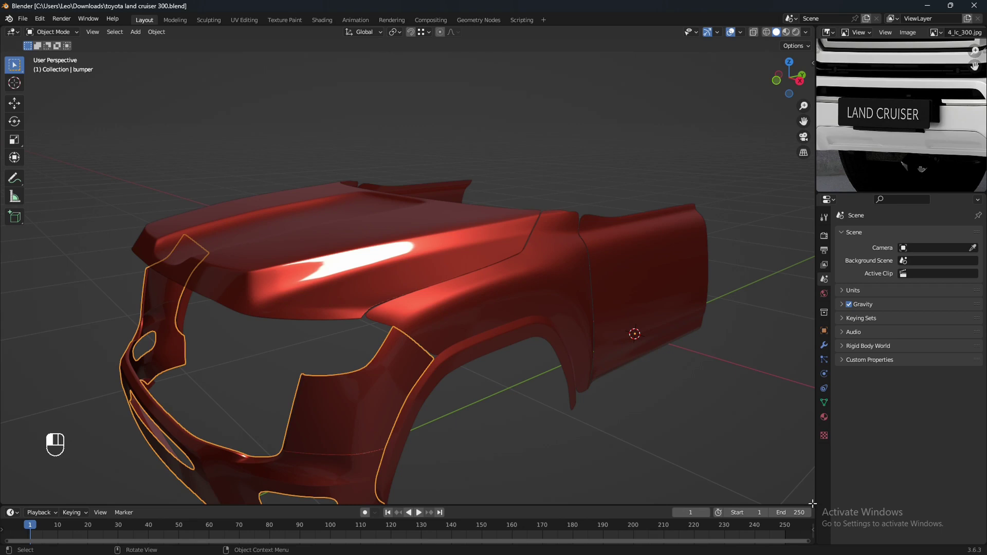
Split the 3D viewport into two side-by-side views and duplicate the bumper in place
{"action": "left_click_drag", "start_coordinate": [813, 503], "coordinate": [221, 465]}
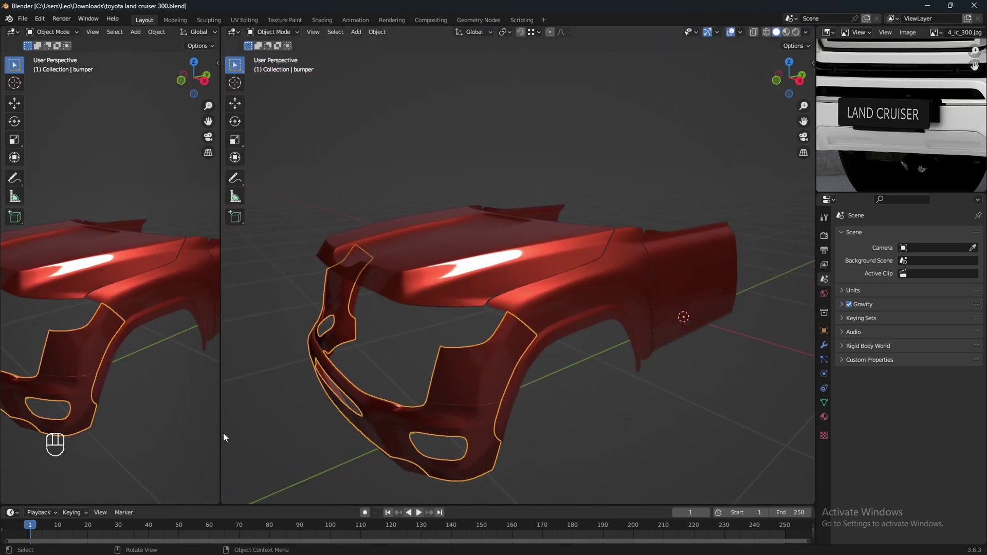
{"action": "middle_click_drag", "start_coordinate": [378, 404], "coordinate": [520, 361], "text": "shift"}
{"action": "scroll", "coordinate": [524, 343], "scroll_direction": "up", "scroll_amount": 1}
{"action": "key", "text": "shift+d"}
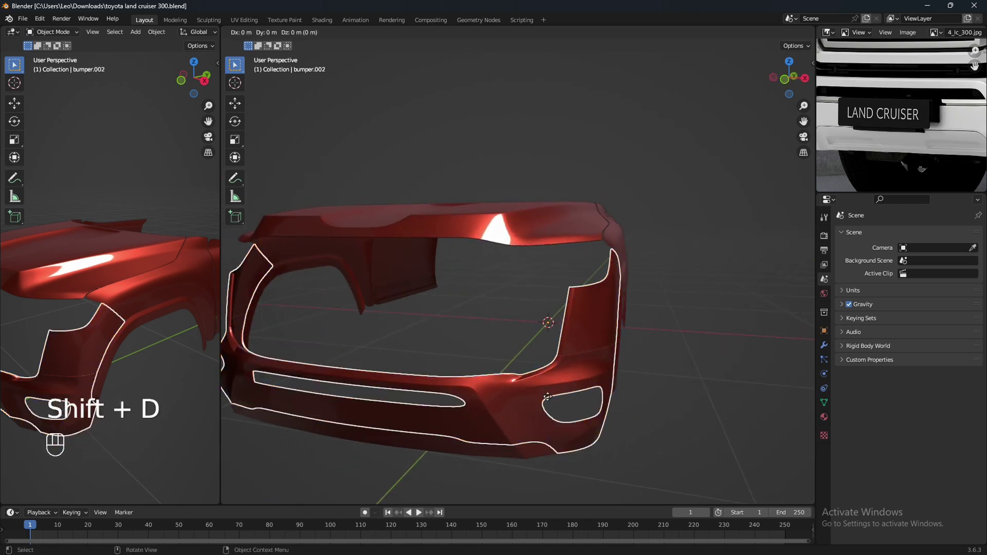
{"action": "right_click", "coordinate": [548, 394]}
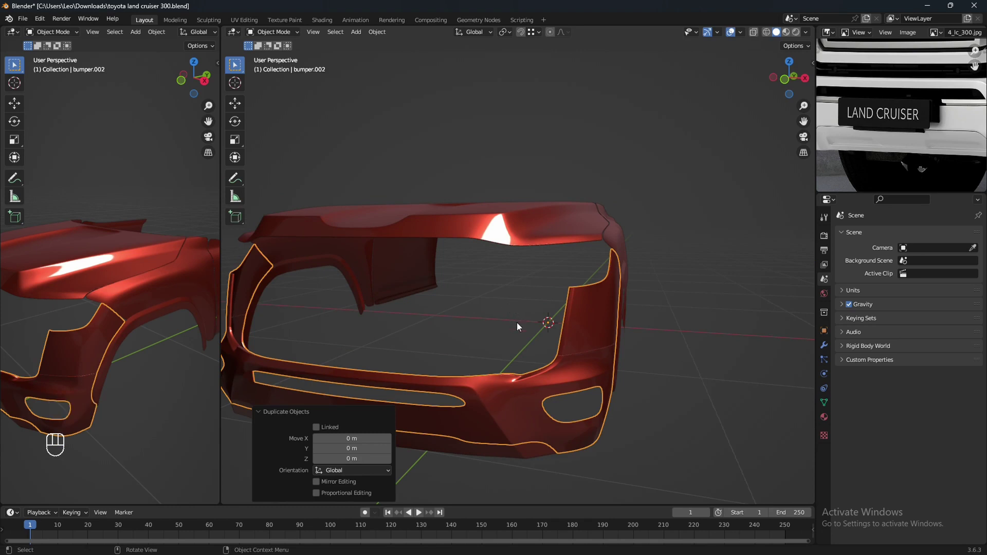
Isolate the duplicated bumper in local view in the wider viewport
{"action": "key", "text": "slash"}
{"action": "scroll", "coordinate": [534, 343], "scroll_direction": "up", "scroll_amount": 2}
{"action": "middle_click_drag", "start_coordinate": [593, 350], "coordinate": [560, 388], "text": "shift"}
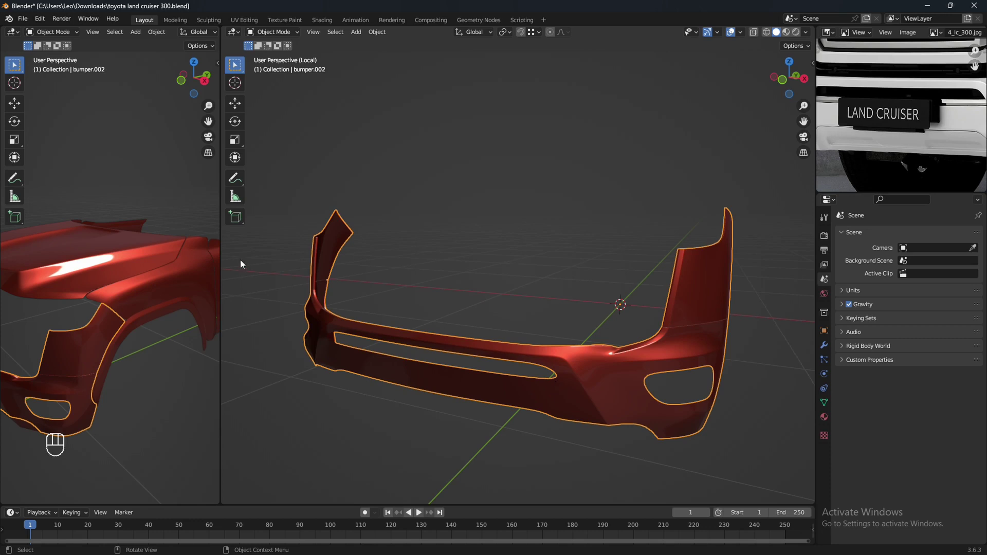
Select the original bumper and isolate it in local view in the narrower viewport
{"action": "middle_click_drag", "start_coordinate": [104, 353], "coordinate": [165, 351]}
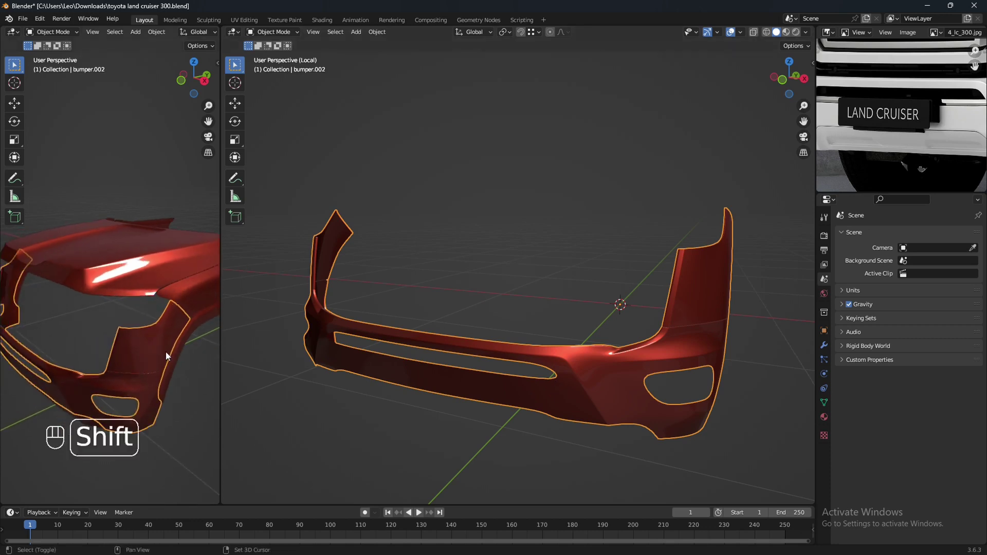
{"action": "key", "text": "shift+z"}
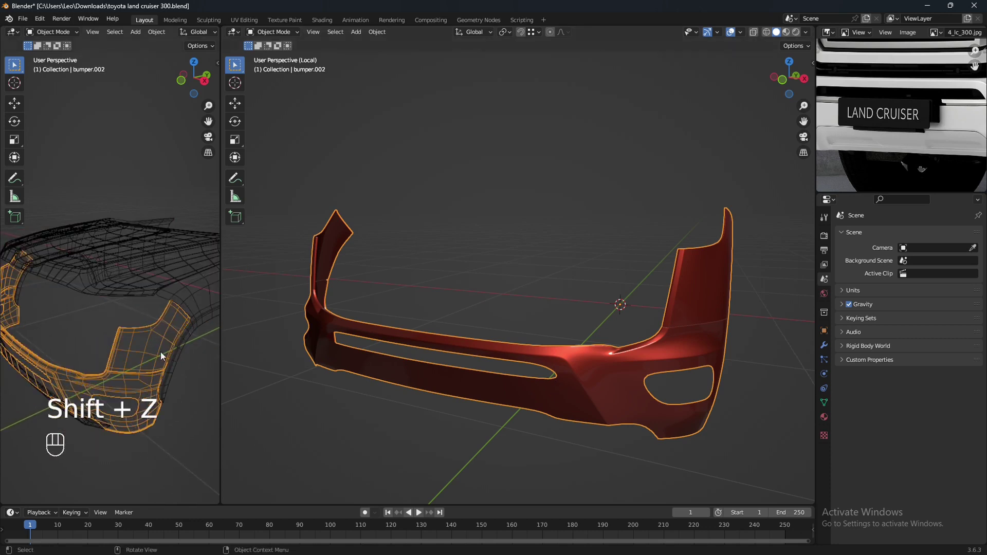
{"action": "left_click", "coordinate": [134, 374]}
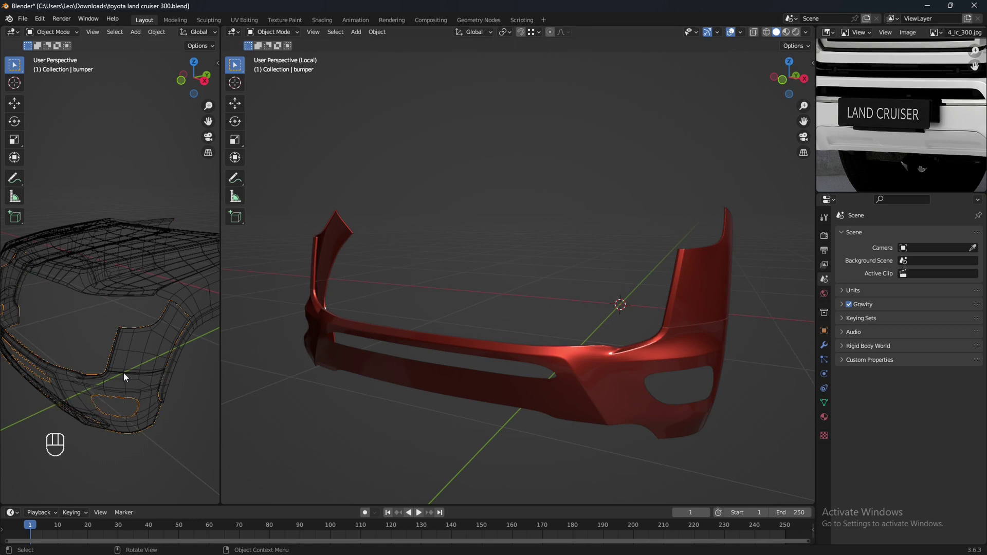
{"action": "key", "text": "shift+z"}
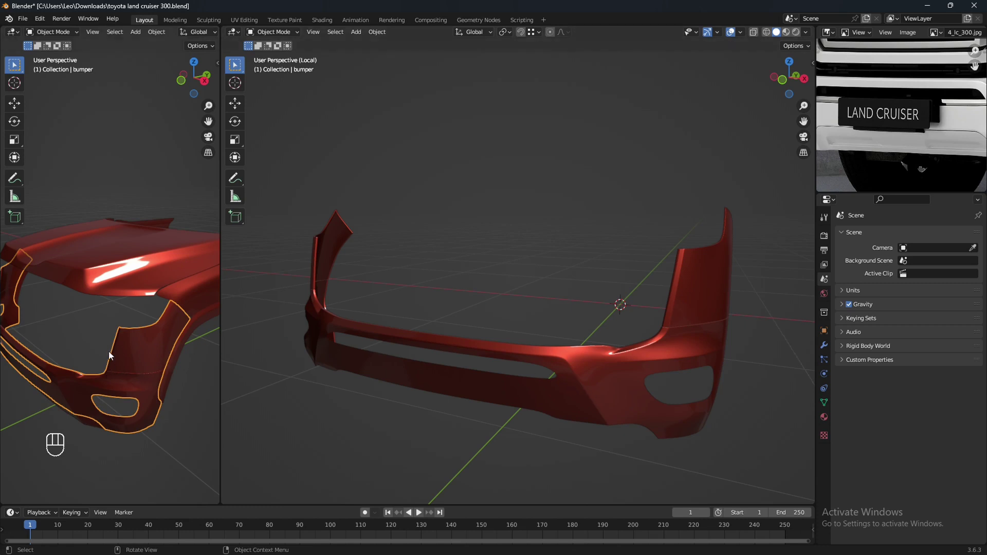
{"action": "key", "text": "slash"}
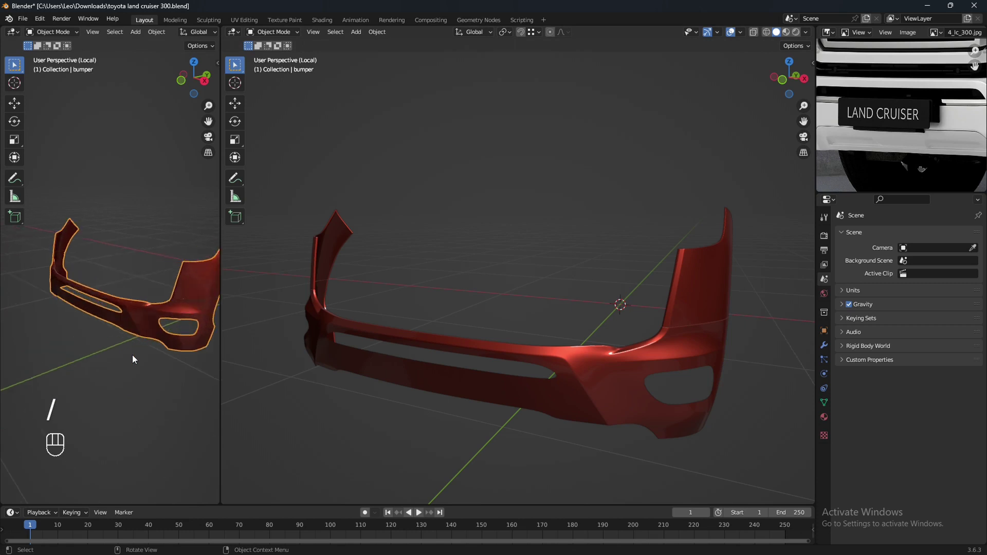
{"action": "middle_click_drag", "start_coordinate": [131, 354], "coordinate": [97, 360], "text": "shift"}
{"action": "middle_click_drag", "start_coordinate": [97, 359], "coordinate": [154, 356], "text": "shift"}
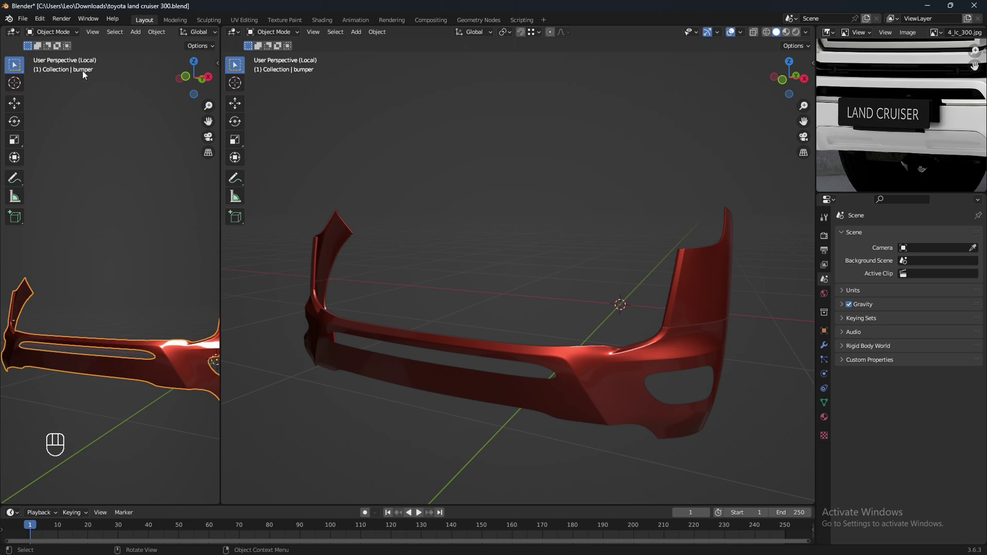
Select the duplicated bumper and enter Edit Mode, framing the outer end of the long slot
{"action": "left_click", "coordinate": [401, 368]}
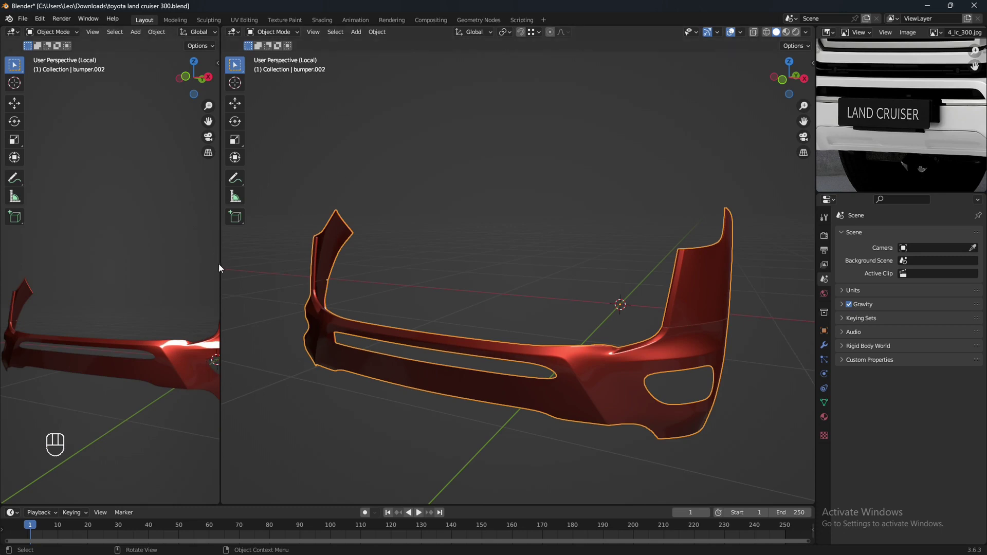
{"action": "middle_click_drag", "start_coordinate": [326, 319], "coordinate": [482, 327]}
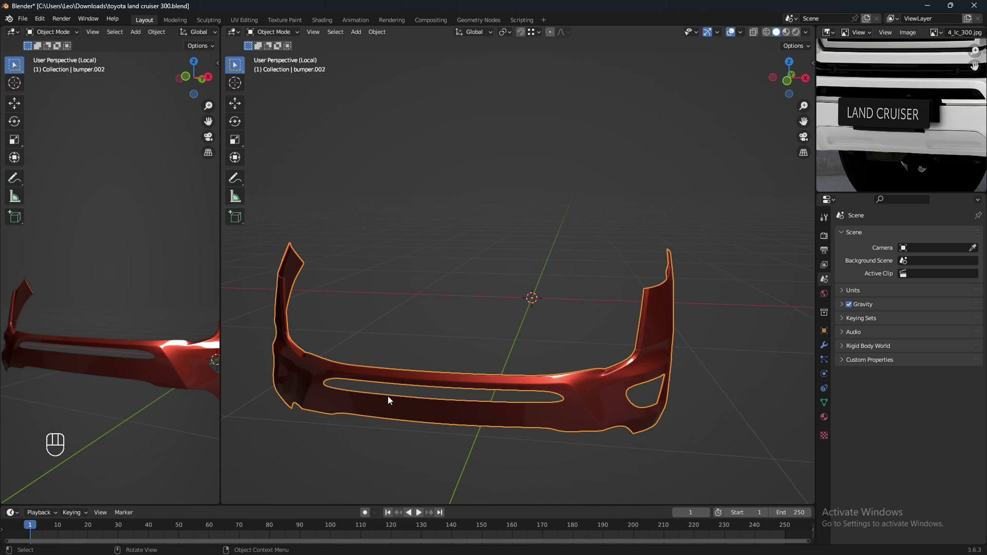
{"action": "middle_click_drag", "start_coordinate": [482, 405], "coordinate": [464, 396]}
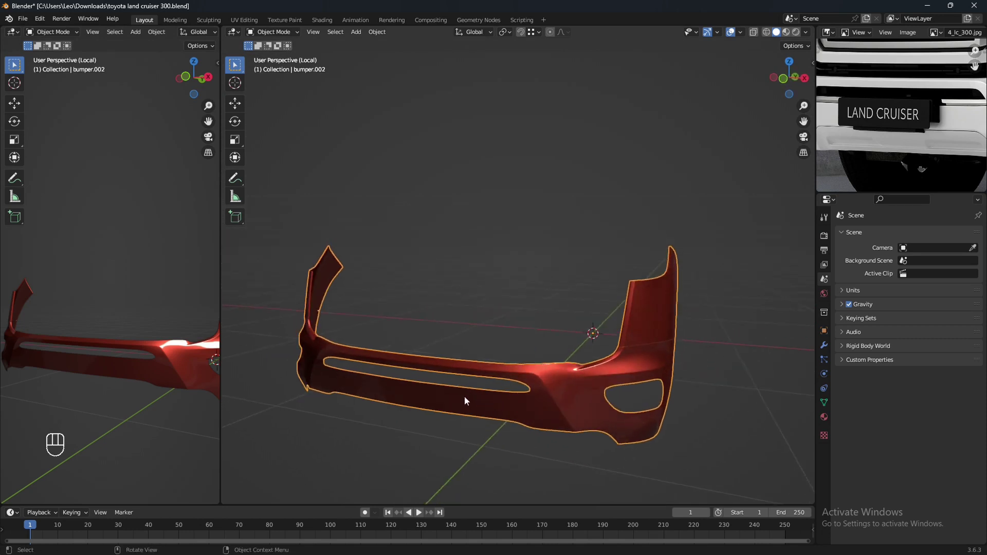
{"action": "scroll", "coordinate": [464, 397], "scroll_direction": "up", "scroll_amount": 1}
{"action": "middle_click_drag", "start_coordinate": [518, 433], "coordinate": [548, 379], "text": "shift"}
{"action": "scroll", "coordinate": [516, 388], "scroll_direction": "up", "scroll_amount": 1}
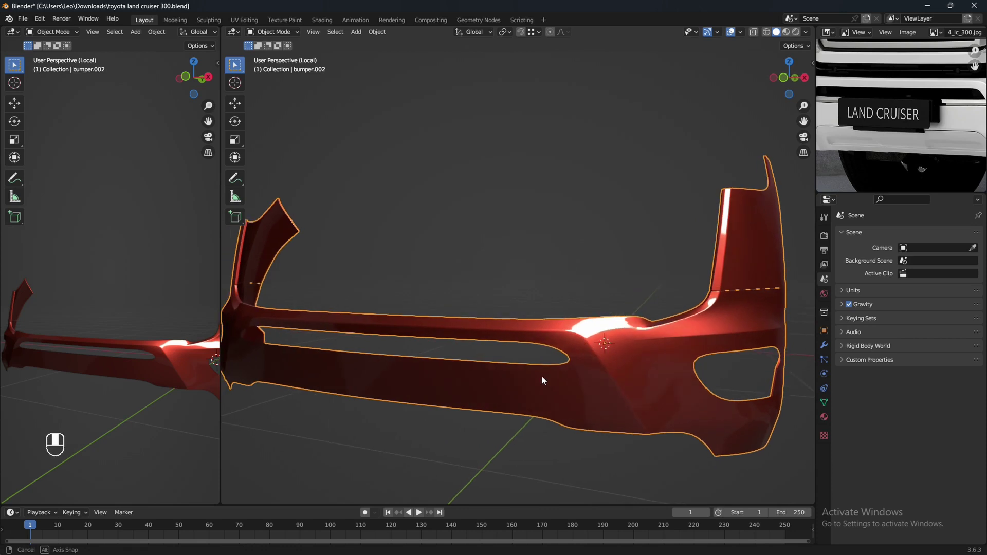
{"action": "key", "text": "Tab"}
{"action": "scroll", "coordinate": [541, 376], "scroll_direction": "up", "scroll_amount": 1}
{"action": "middle_click_drag", "start_coordinate": [542, 377], "coordinate": [484, 387], "text": "shift"}
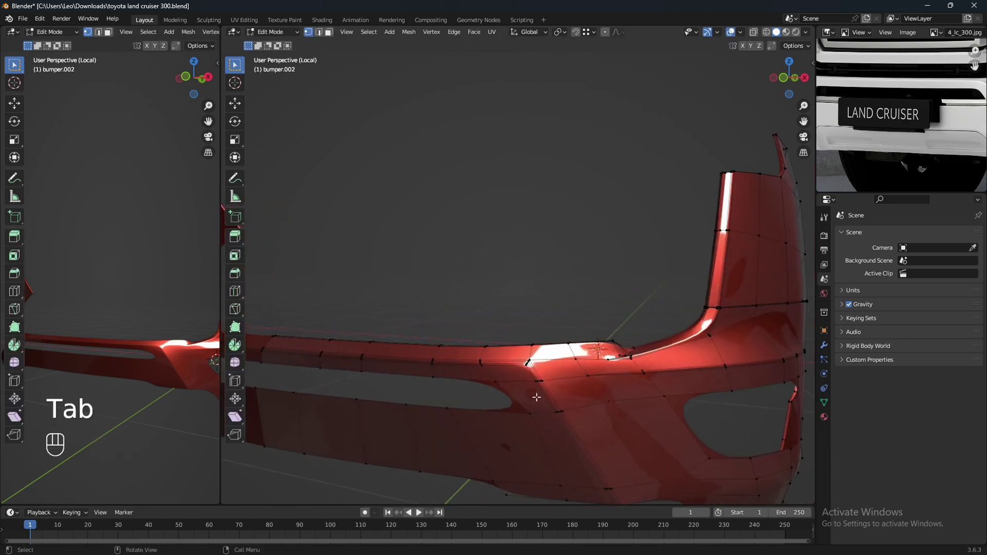
{"action": "scroll", "coordinate": [536, 396], "scroll_direction": "up", "scroll_amount": 1}
{"action": "middle_click_drag", "start_coordinate": [520, 458], "coordinate": [551, 375], "text": "shift"}
{"action": "middle_click_drag", "start_coordinate": [551, 375], "coordinate": [508, 391]}
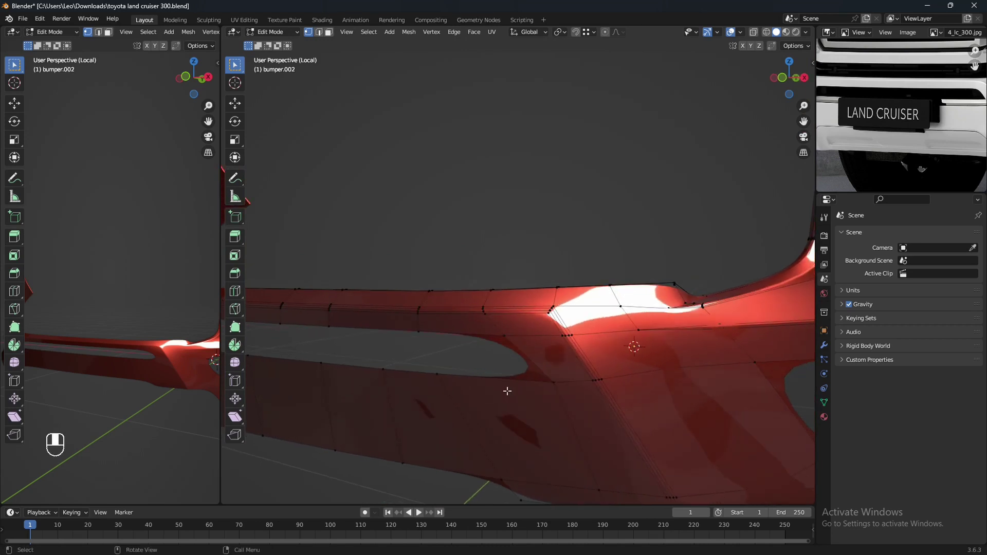
Add a loop cut across the upper bar beside the slot's outer end and slide its lower vertex fully onto the slot's upper corner vertex
{"action": "left_click", "coordinate": [503, 337]}
{"action": "scroll", "coordinate": [905, 126], "scroll_direction": "up", "scroll_amount": 2}
{"action": "middle_click_drag", "start_coordinate": [939, 109], "coordinate": [890, 122]}
{"action": "scroll", "coordinate": [902, 125], "scroll_direction": "up", "scroll_amount": 2}
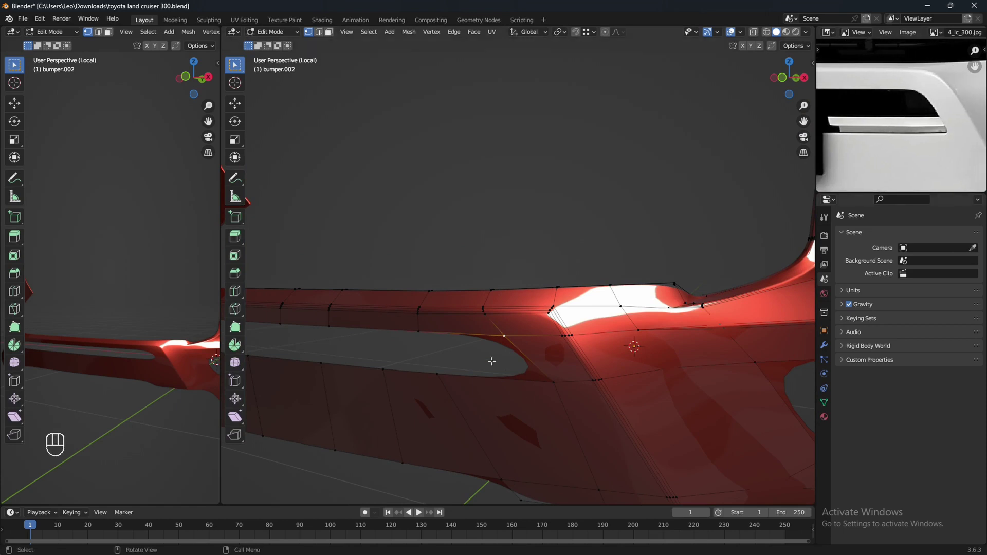
{"action": "key", "text": "Tab"}
{"action": "key", "text": "Tab"}
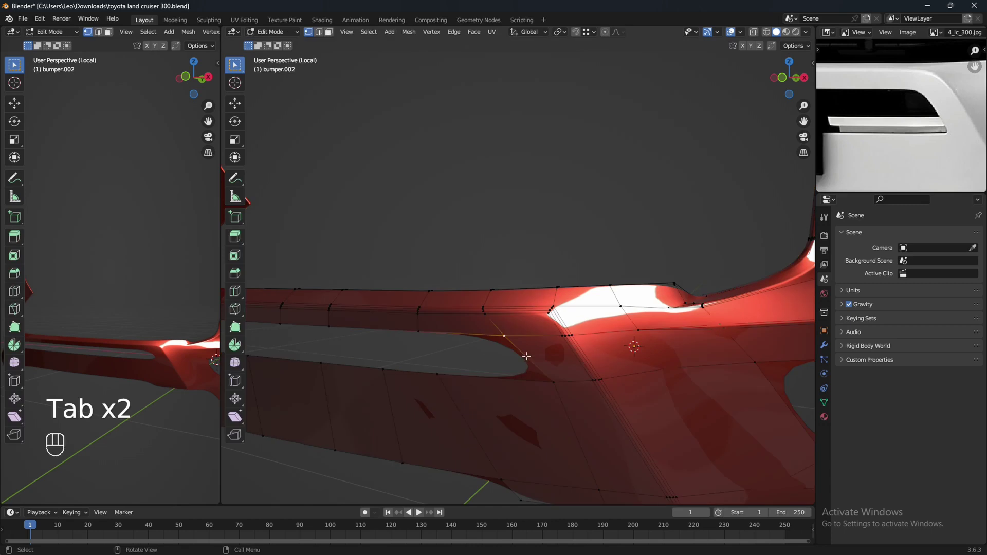
{"action": "key", "text": "ctrl+r"}
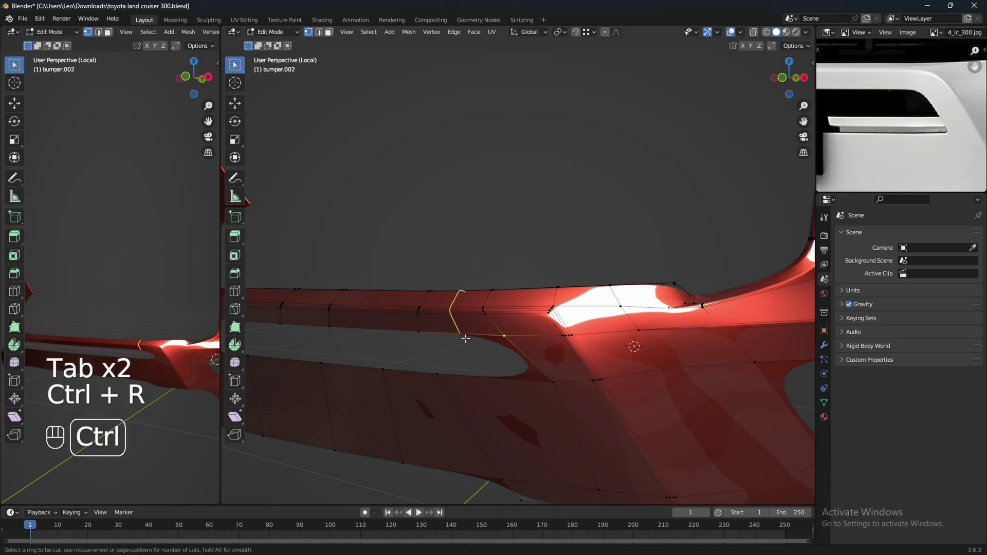
{"action": "left_click", "coordinate": [465, 339]}
{"action": "left_click", "coordinate": [465, 339]}
{"action": "left_click", "coordinate": [461, 337]}
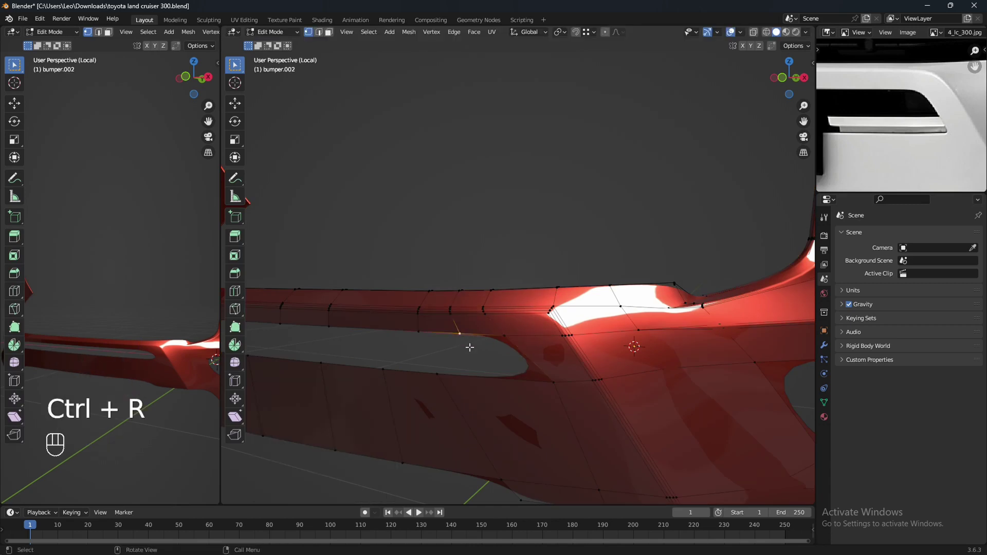
{"action": "key", "text": "g"}
{"action": "key", "text": "g"}
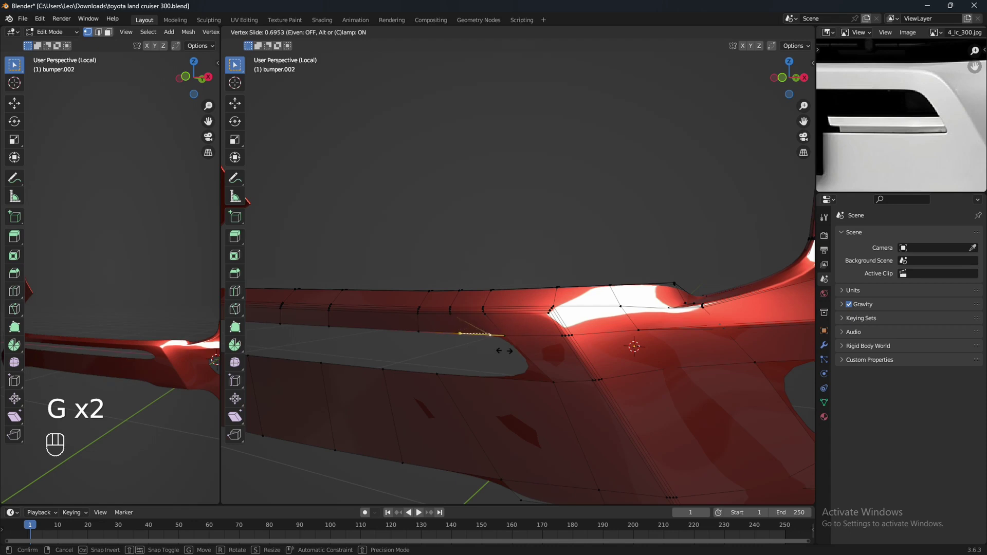
{"action": "left_click", "coordinate": [517, 351]}
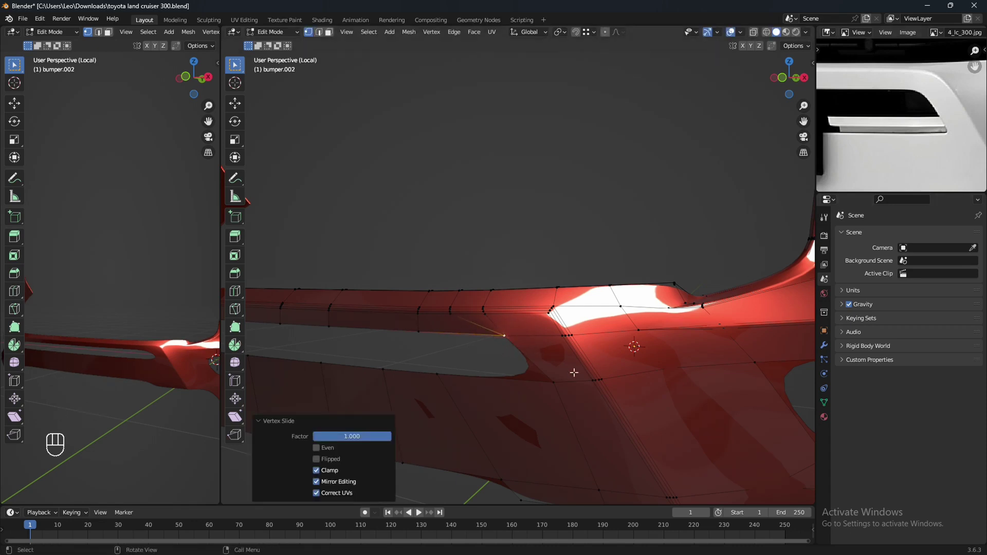
Add a centred loop cut through the slot's slanted end and slide its rim vertex fully onto the slot's lower corner vertex
{"action": "key", "text": "ctrl+r"}
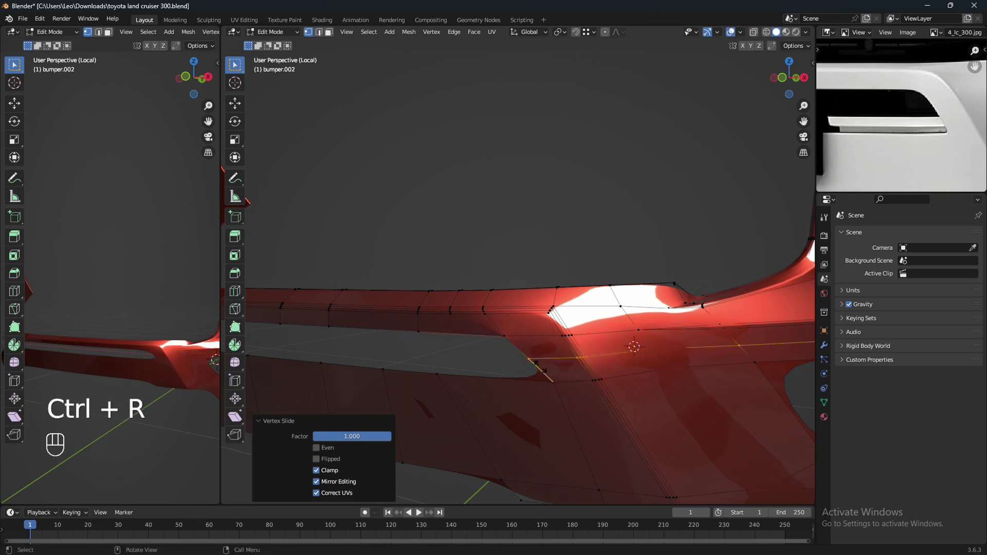
{"action": "left_click", "coordinate": [527, 356]}
{"action": "right_click", "coordinate": [528, 356]}
{"action": "left_click", "coordinate": [528, 357]}
{"action": "key", "text": "g"}
{"action": "key", "text": "g"}
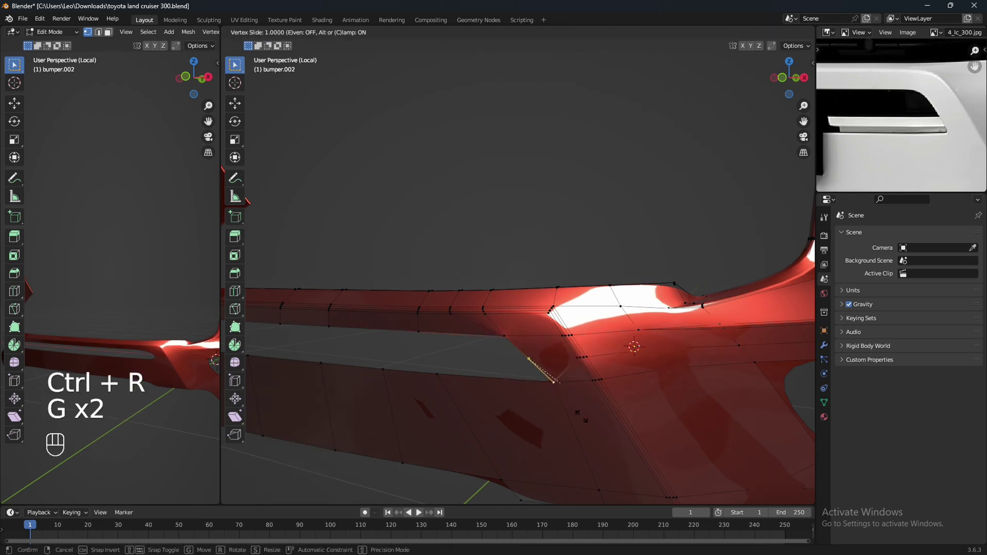
{"action": "left_click", "coordinate": [581, 417]}
{"action": "scroll", "coordinate": [582, 416], "scroll_direction": "down", "scroll_amount": 4}
{"action": "middle_click_drag", "start_coordinate": [582, 416], "coordinate": [569, 418], "text": "shift"}
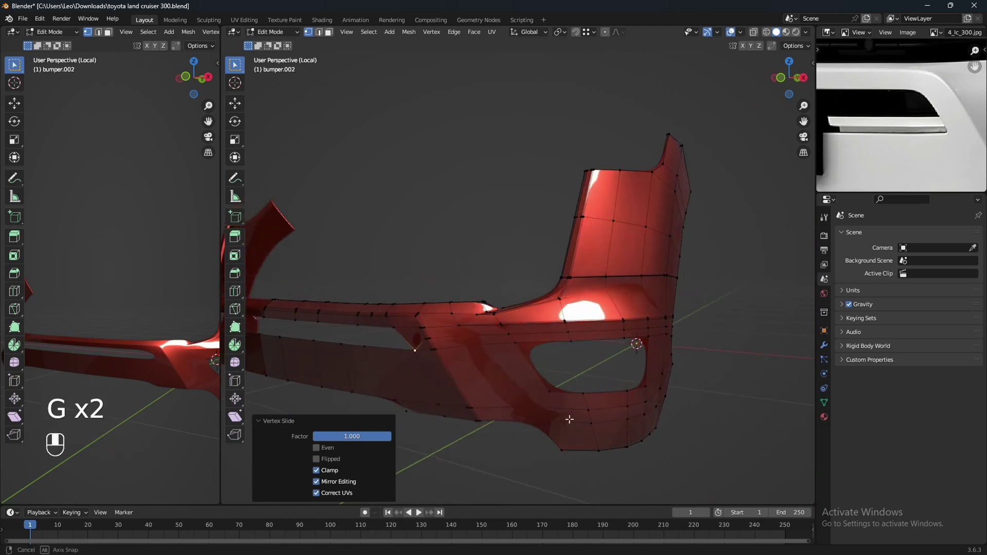
Add a centred loop cut through the fog-lamp opening's slanted side and slide its rim vertex to about 0.887 towards the upper corner vertex
{"action": "key", "text": "ctrl+r"}
{"action": "left_click", "coordinate": [532, 373]}
{"action": "right_click", "coordinate": [532, 373]}
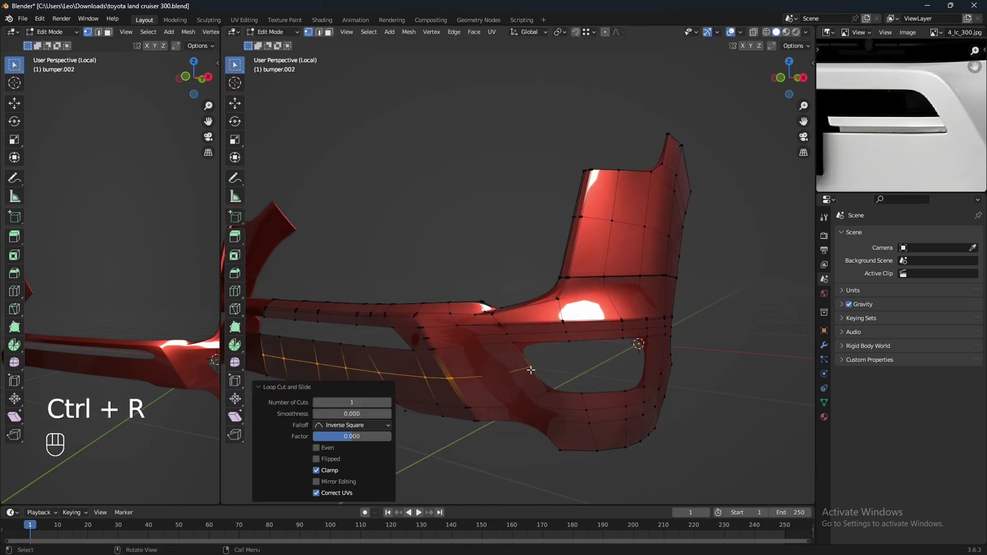
{"action": "left_click", "coordinate": [531, 369]}
{"action": "mouse_move", "coordinate": [890, 164]}
{"action": "middle_mouse_down"}
{"action": "mouse_move", "coordinate": [905, 164]}
{"action": "mouse_move", "coordinate": [874, 164]}
{"action": "middle_mouse_up"}
{"action": "middle_click_drag", "start_coordinate": [555, 403], "coordinate": [576, 432]}
{"action": "key", "text": "g"}
{"action": "key", "text": "g"}
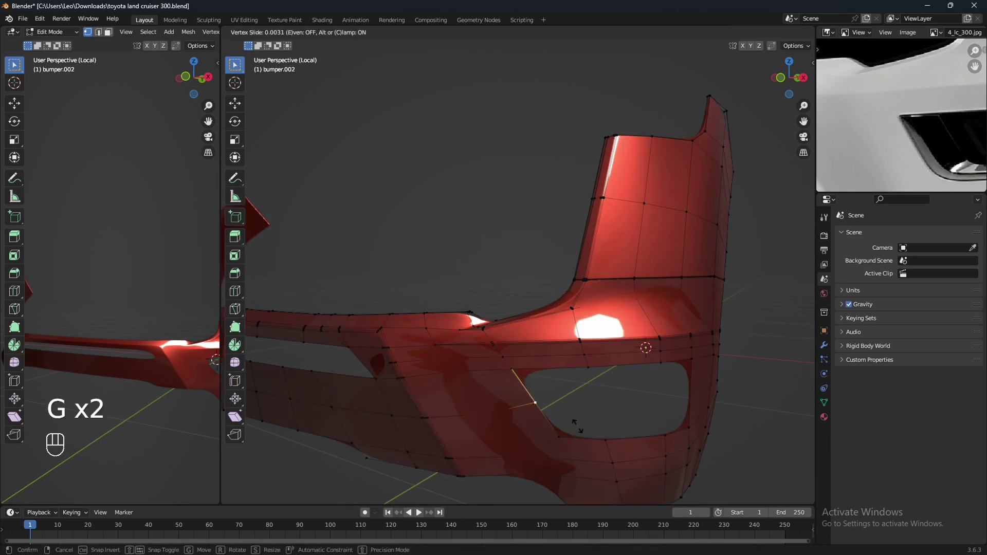
{"action": "left_click", "coordinate": [566, 393]}
{"action": "scroll", "coordinate": [553, 403], "scroll_direction": "down", "scroll_amount": 1}
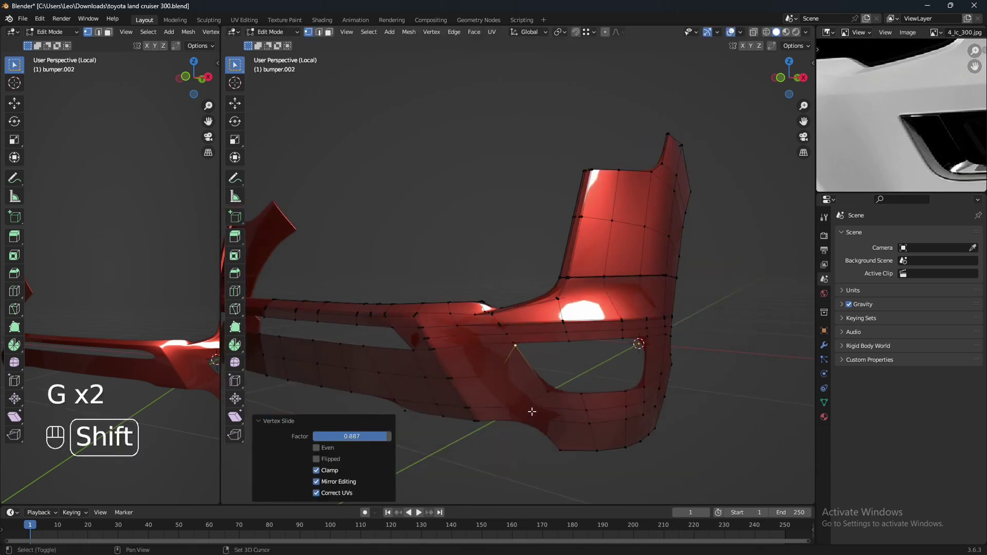
Leave Edit Mode and examine the duplicated bumper's slot and fog-lamp opening against the original bumper's slot end
{"action": "middle_click_drag", "start_coordinate": [531, 409], "coordinate": [615, 385], "text": "shift"}
{"action": "scroll", "coordinate": [606, 377], "scroll_direction": "down", "scroll_amount": 2}
{"action": "mouse_move", "coordinate": [571, 351]}
{"action": "middle_mouse_down", "text": "shift"}
{"action": "mouse_move", "coordinate": [581, 391]}
{"action": "mouse_move", "coordinate": [613, 394]}
{"action": "mouse_move", "coordinate": [604, 387]}
{"action": "mouse_move", "coordinate": [591, 399]}
{"action": "mouse_move", "coordinate": [591, 388]}
{"action": "mouse_move", "coordinate": [576, 387]}
{"action": "mouse_move", "coordinate": [572, 351]}
{"action": "mouse_move", "coordinate": [595, 338]}
{"action": "mouse_move", "coordinate": [627, 368]}
{"action": "mouse_move", "coordinate": [585, 378]}
{"action": "mouse_move", "coordinate": [551, 370]}
{"action": "mouse_move", "coordinate": [568, 372]}
{"action": "mouse_move", "coordinate": [564, 362]}
{"action": "middle_mouse_up", "text": "shift"}
{"action": "key", "text": "Tab"}
{"action": "scroll", "coordinate": [604, 387], "scroll_direction": "up", "scroll_amount": 2}
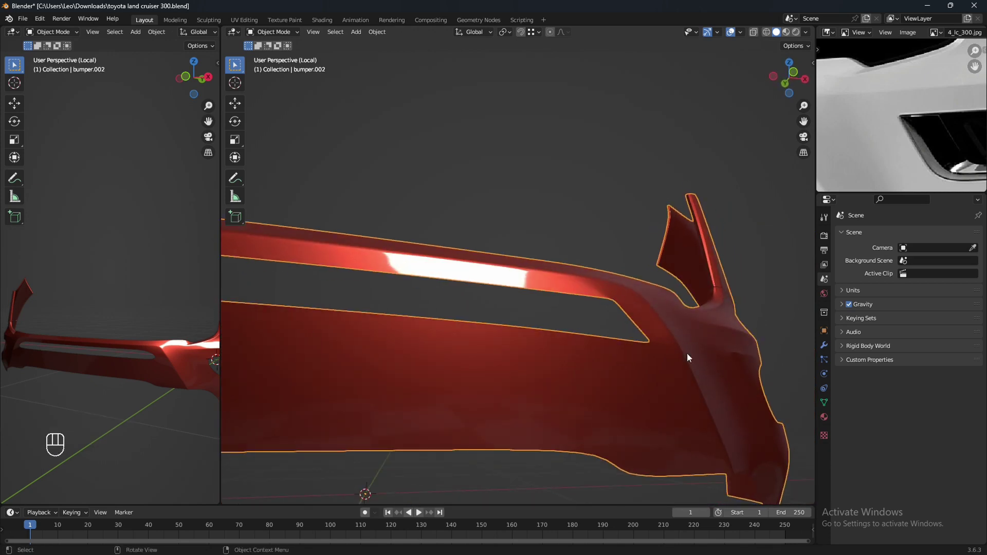
{"action": "middle_click_drag", "start_coordinate": [688, 354], "coordinate": [671, 373]}
{"action": "middle_click_drag", "start_coordinate": [572, 355], "coordinate": [574, 385]}
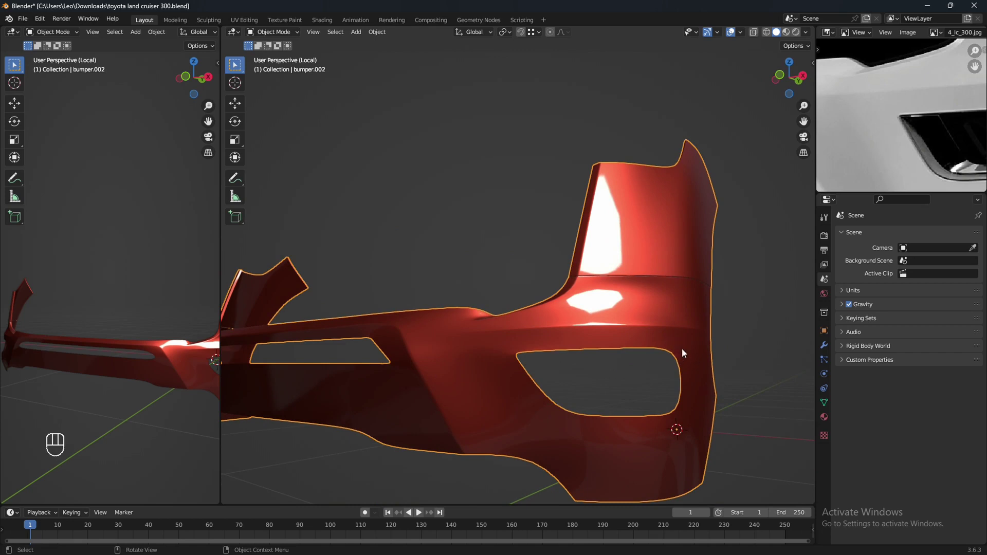
{"action": "middle_click_drag", "start_coordinate": [681, 347], "coordinate": [612, 362]}
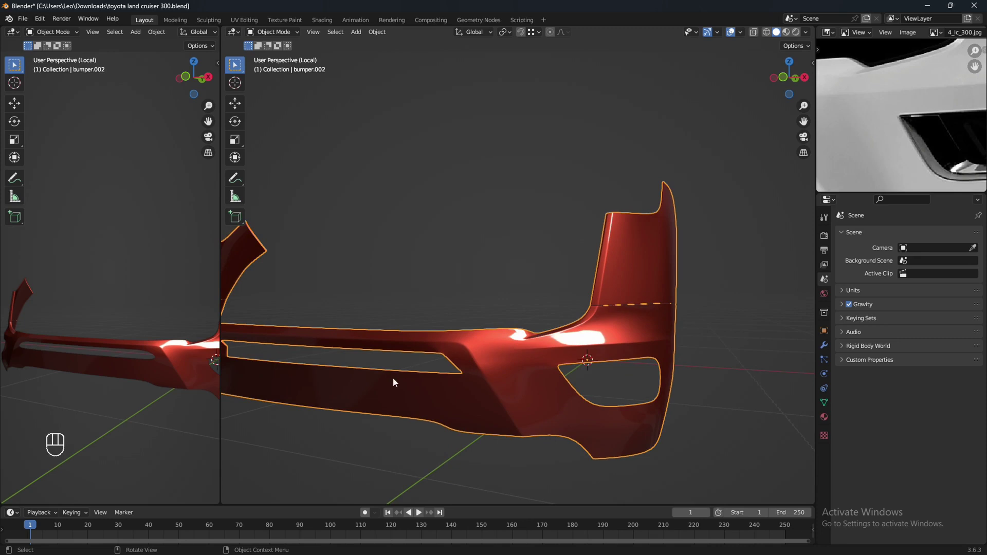
{"action": "middle_click_drag", "start_coordinate": [394, 383], "coordinate": [430, 375], "text": "shift"}
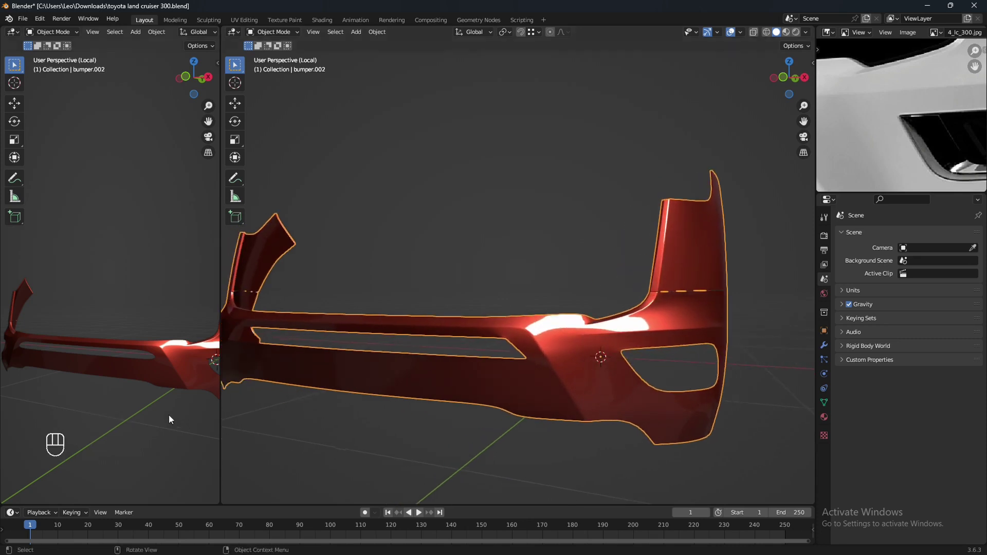
{"action": "left_click", "coordinate": [171, 381]}
{"action": "middle_click_drag", "start_coordinate": [186, 365], "coordinate": [181, 406], "text": "shift"}
{"action": "scroll", "coordinate": [146, 377], "scroll_direction": "up", "scroll_amount": 1}
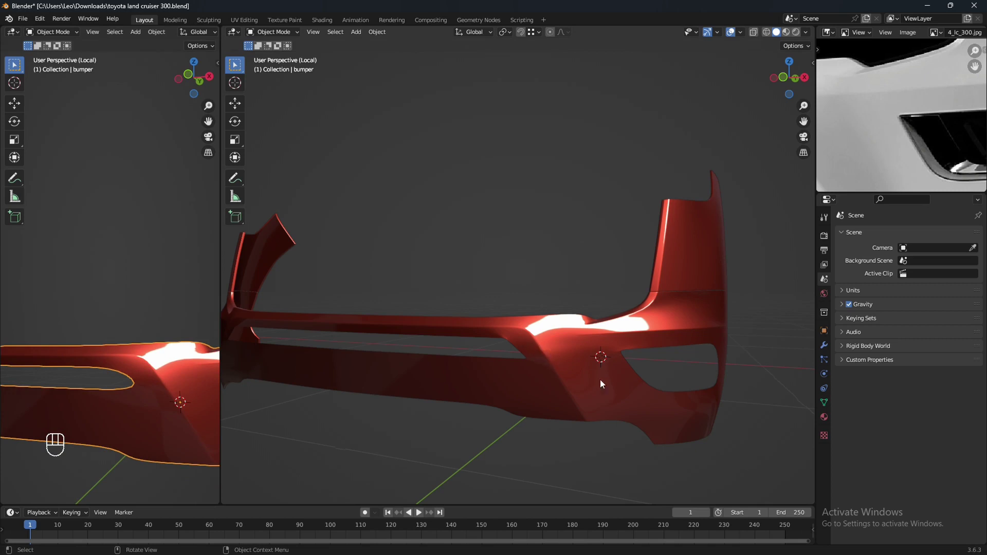
Add a Shrinkwrap modifier to the duplicated bumper and set the original bumper as its target
{"action": "left_click", "coordinate": [646, 392]}
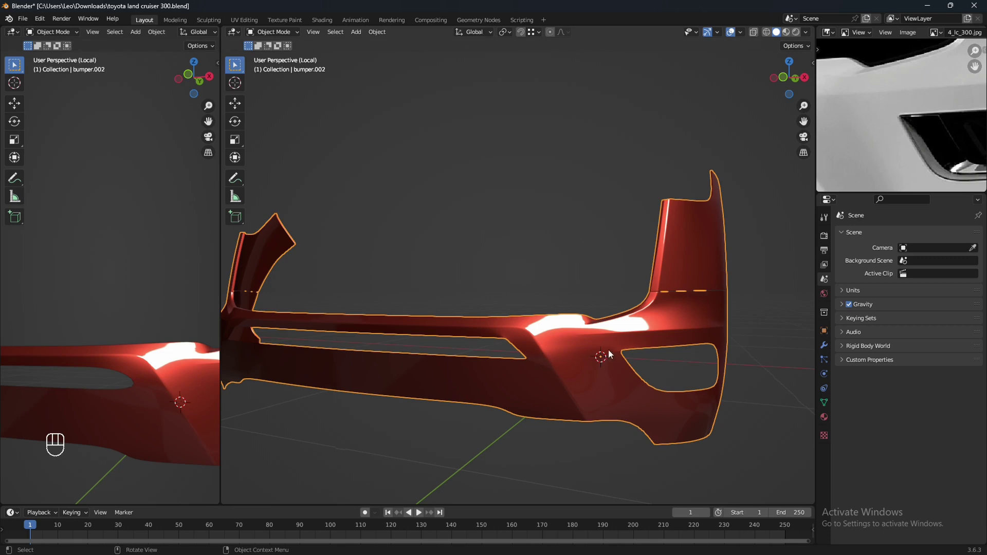
{"action": "middle_click_drag", "start_coordinate": [606, 379], "coordinate": [607, 380]}
{"action": "mouse_move", "coordinate": [598, 386]}
{"action": "middle_mouse_down"}
{"action": "mouse_move", "coordinate": [601, 375]}
{"action": "mouse_move", "coordinate": [615, 382]}
{"action": "middle_mouse_up"}
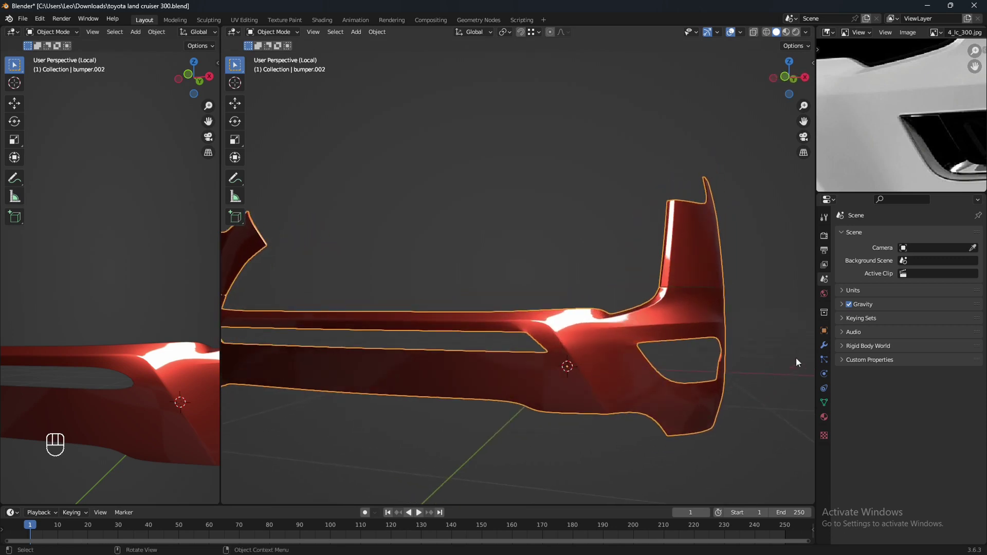
{"action": "left_click", "coordinate": [821, 346]}
{"action": "left_click", "coordinate": [877, 236]}
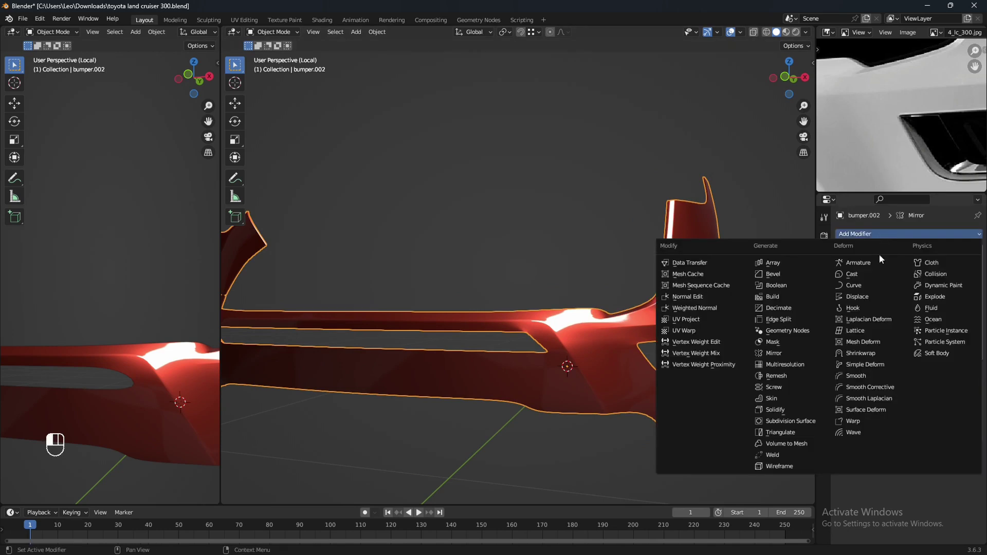
{"action": "left_click", "coordinate": [876, 354]}
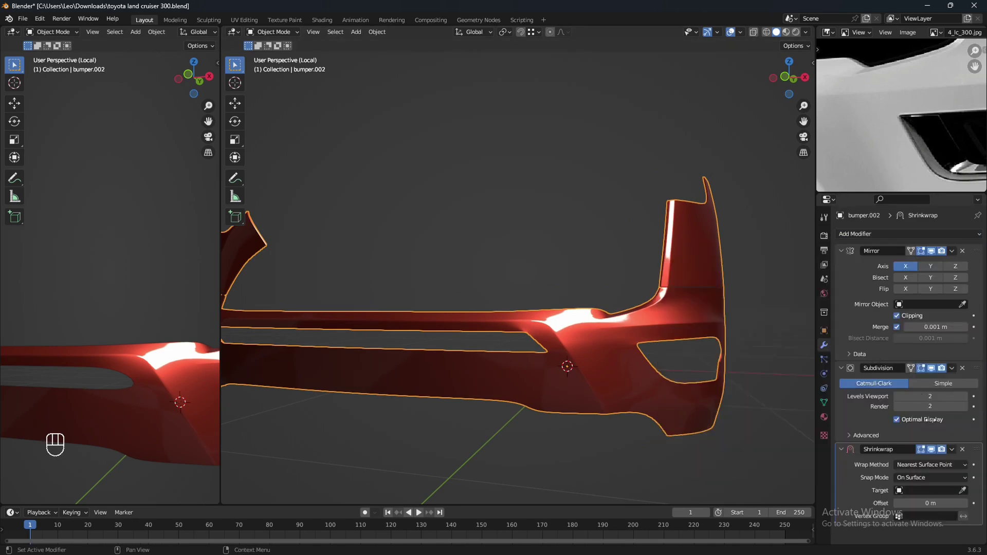
{"action": "left_click", "coordinate": [962, 491]}
{"action": "left_click", "coordinate": [144, 416]}
Examine the shrinkwrapped bumper's shading around the slot end and the corner crease against the original bumper
{"action": "mouse_move", "coordinate": [606, 360]}
{"action": "middle_mouse_down"}
{"action": "mouse_move", "coordinate": [631, 353]}
{"action": "mouse_move", "coordinate": [621, 350]}
{"action": "middle_mouse_up"}
{"action": "scroll", "coordinate": [627, 353], "scroll_direction": "up", "scroll_amount": 1}
{"action": "scroll", "coordinate": [621, 350], "scroll_direction": "up", "scroll_amount": 1}
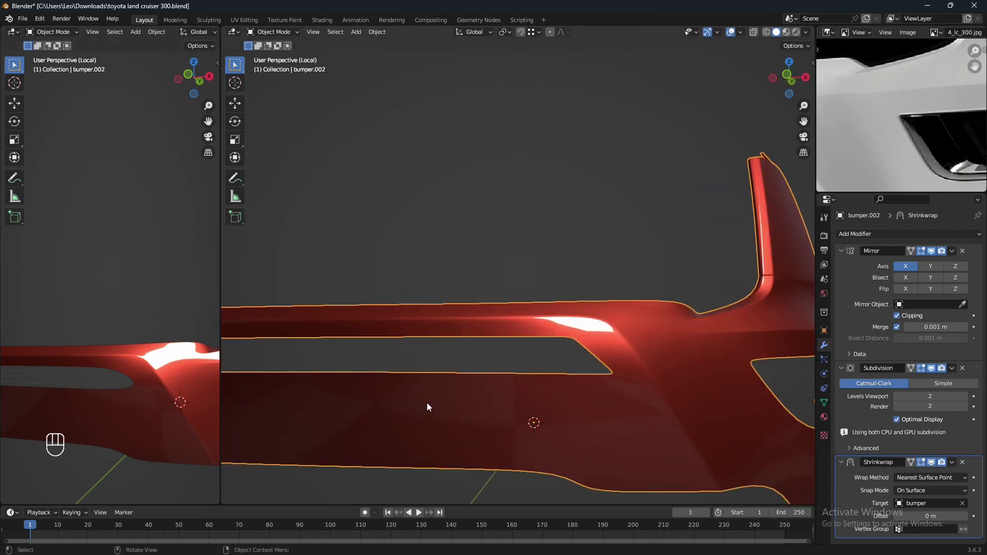
{"action": "middle_click_drag", "start_coordinate": [142, 409], "coordinate": [102, 384]}
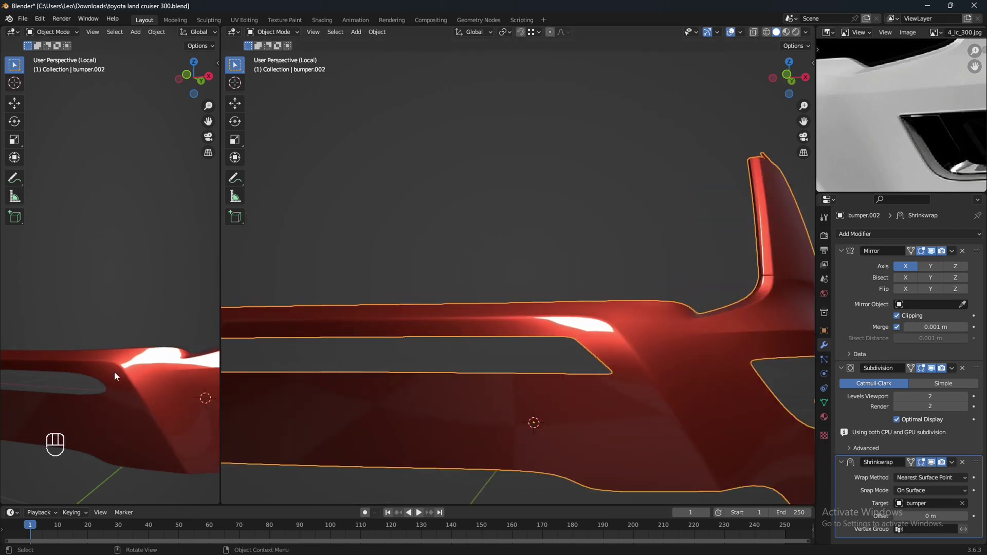
{"action": "middle_click_drag", "start_coordinate": [480, 372], "coordinate": [527, 344]}
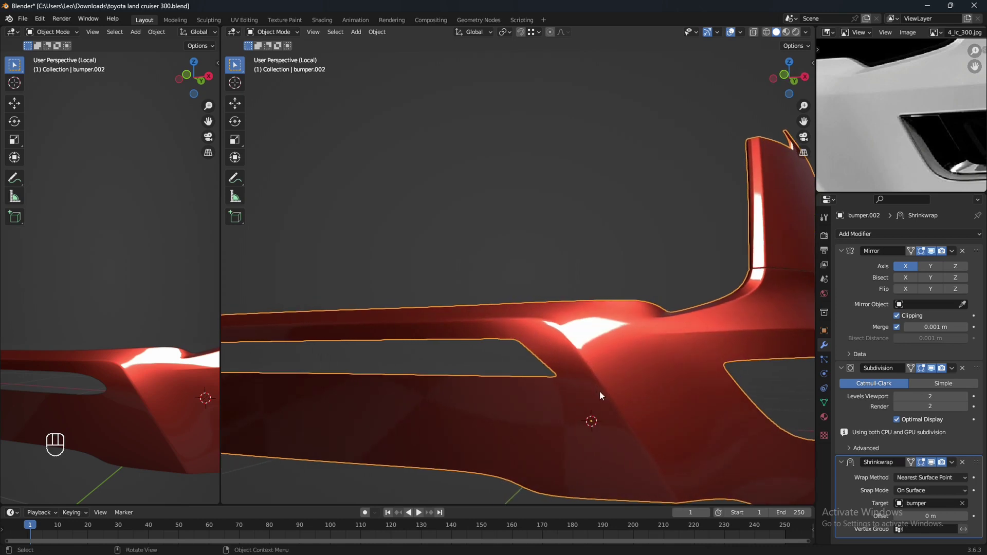
{"action": "scroll", "coordinate": [576, 400], "scroll_direction": "down", "scroll_amount": 3}
{"action": "middle_click_drag", "start_coordinate": [576, 400], "coordinate": [542, 356]}
{"action": "scroll", "coordinate": [588, 391], "scroll_direction": "up", "scroll_amount": 2}
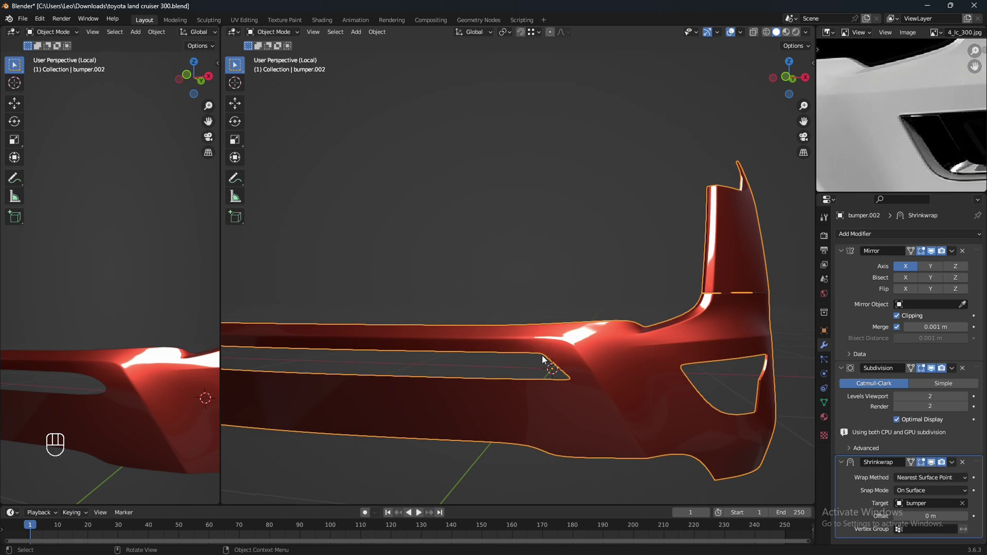
Undo the Shrinkwrap modifier and the loop cuts and vertex slides made at the slot and the fog-lamp opening
{"action": "key", "text": "ctrl+z"}
{"action": "key", "text": "ctrl+z"}
{"action": "key", "text": "ctrl+z"}
{"action": "key", "text": "ctrl+z"}
{"action": "key", "text": "ctrl+z"}
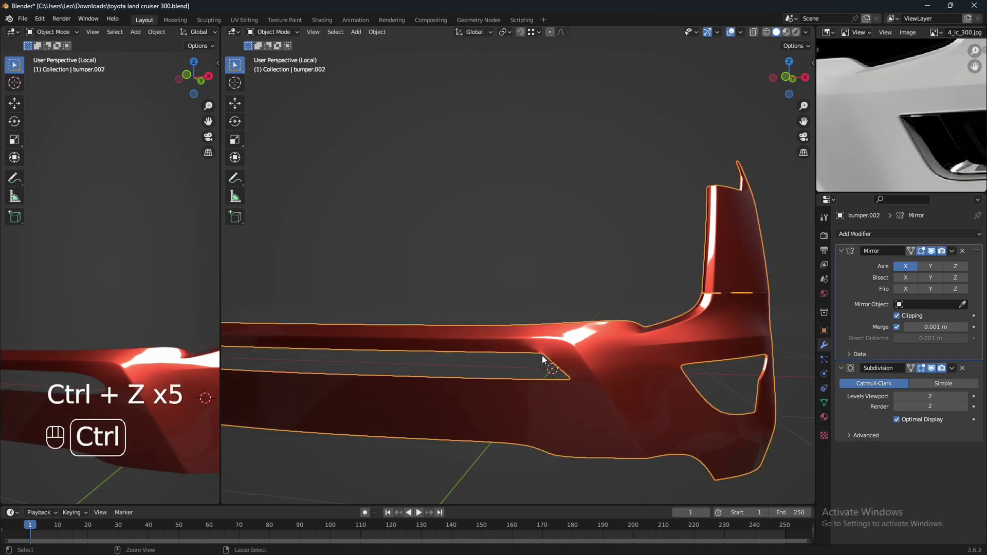
{"action": "key", "text": "ctrl+z"}
{"action": "key", "text": "ctrl+z"}
{"action": "key", "text": "ctrl+z"}
{"action": "key", "text": "ctrl+z"}
{"action": "key", "text": "ctrl+z"}
{"action": "key", "text": "ctrl+z"}
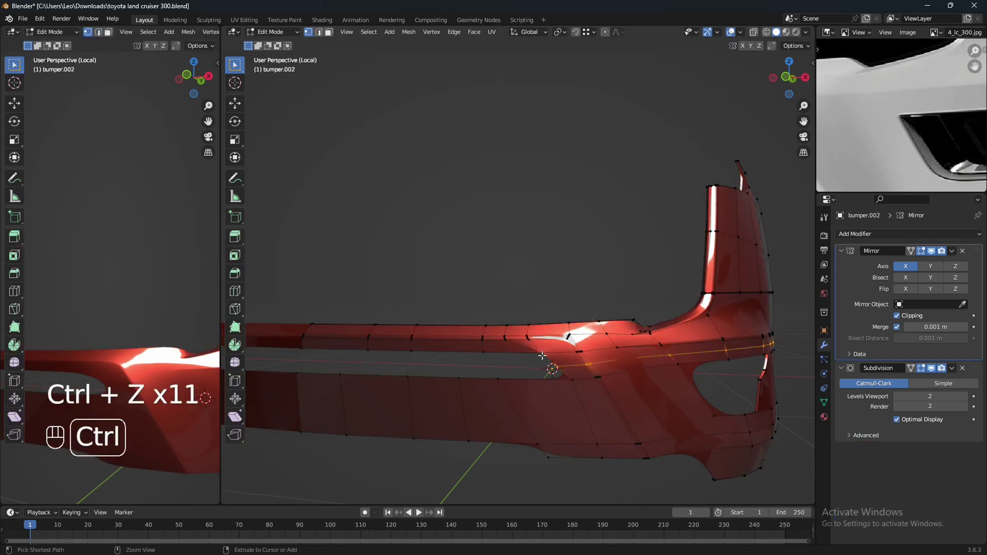
{"action": "key", "text": "ctrl+z"}
{"action": "key", "text": "ctrl+z"}
{"action": "key", "text": "ctrl+z"}
{"action": "key", "text": "ctrl+z"}
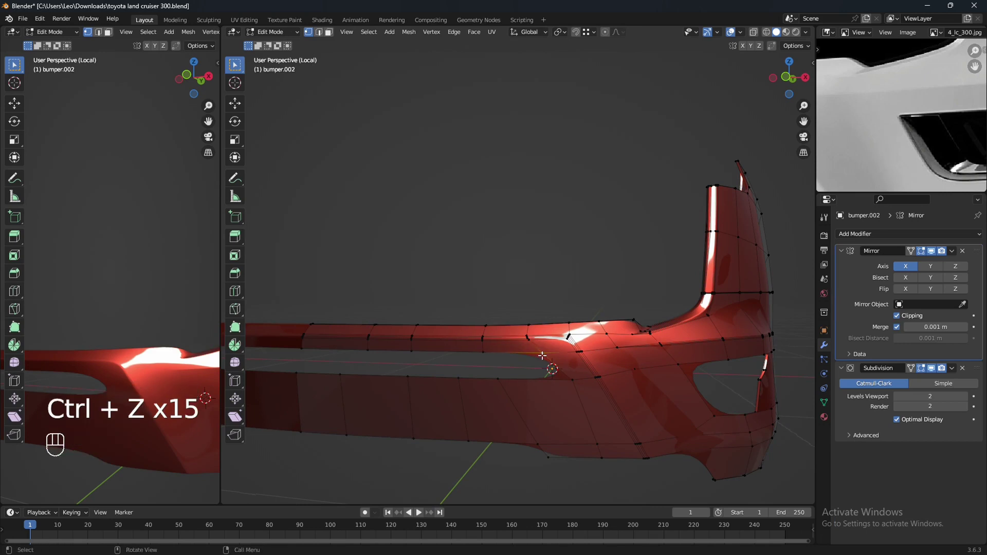
{"action": "middle_click_drag", "start_coordinate": [542, 355], "coordinate": [531, 352]}
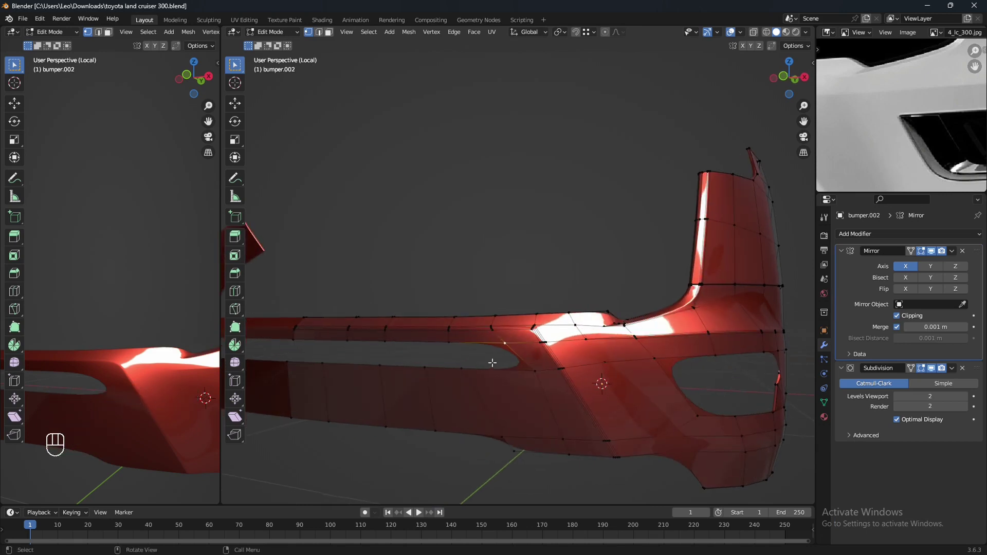
Select the fog-lamp opening's inner upper corner vertex and compare the opening's outline with the reference photo
{"action": "middle_click_drag", "start_coordinate": [646, 396], "coordinate": [557, 342], "text": "shift"}
{"action": "scroll", "coordinate": [588, 387], "scroll_direction": "up", "scroll_amount": 4}
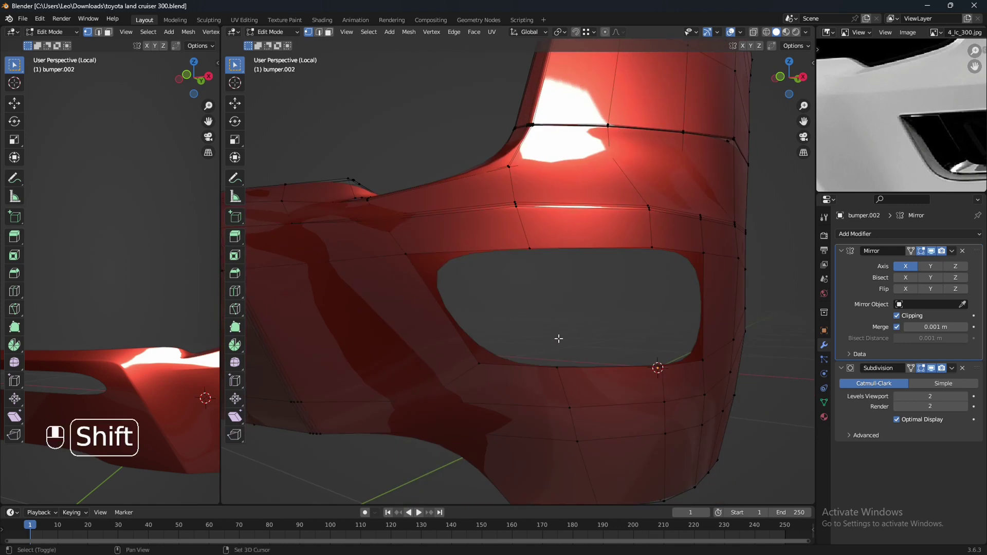
{"action": "left_click", "coordinate": [404, 253]}
{"action": "scroll", "coordinate": [423, 251], "scroll_direction": "down", "scroll_amount": 2}
{"action": "middle_click_drag", "start_coordinate": [423, 252], "coordinate": [408, 254], "text": "shift"}
{"action": "middle_click_drag", "start_coordinate": [910, 137], "coordinate": [875, 116]}
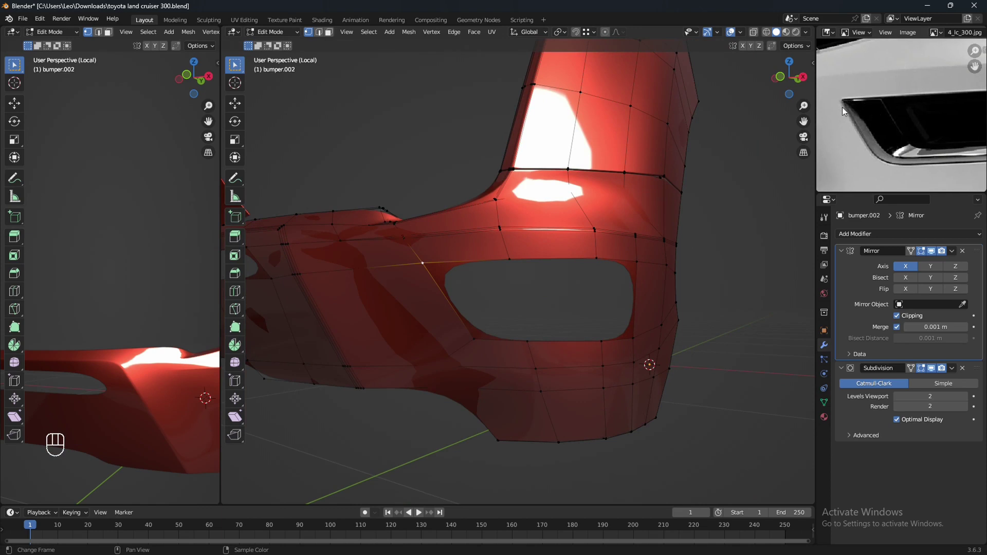
{"action": "scroll", "coordinate": [874, 149], "scroll_direction": "down", "scroll_amount": 1}
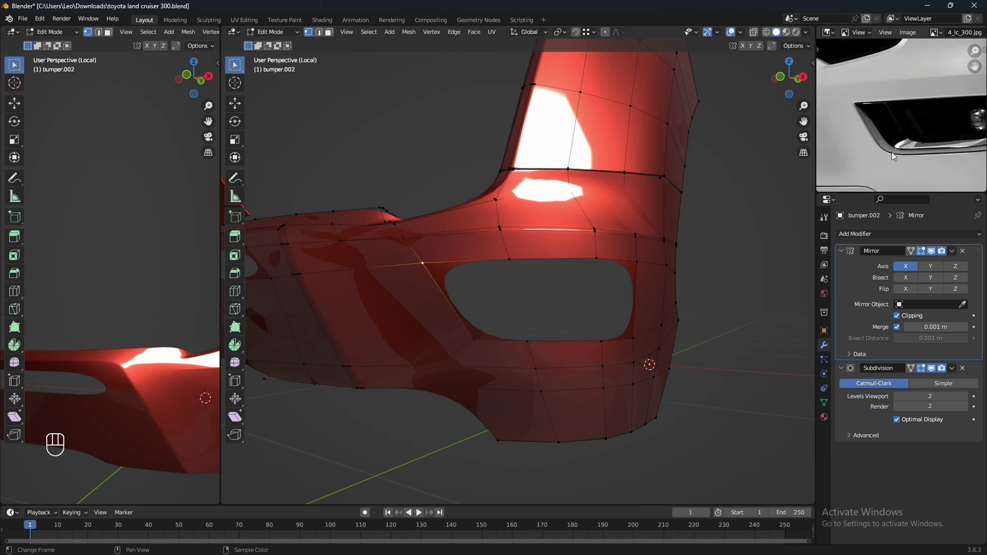
{"action": "middle_click_drag", "start_coordinate": [913, 154], "coordinate": [848, 157]}
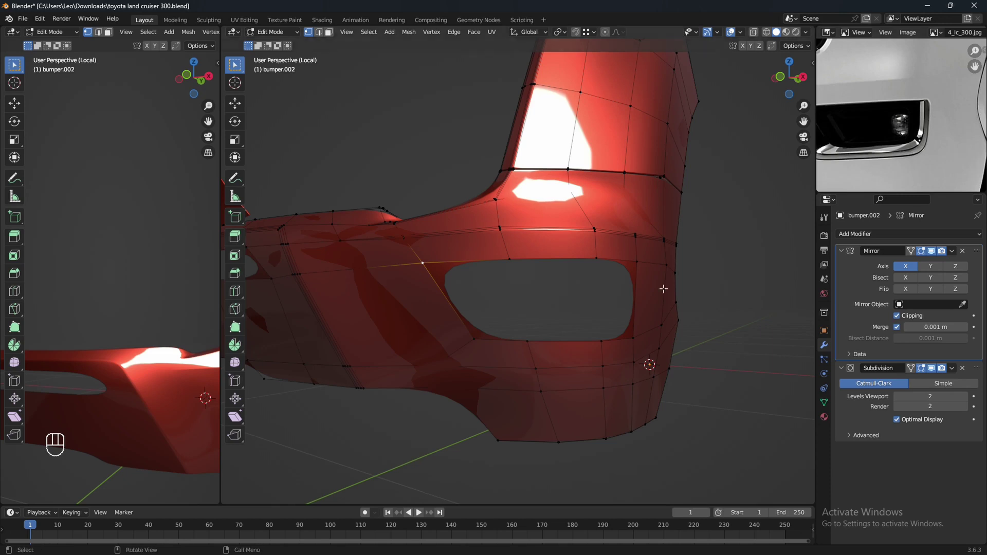
{"action": "mouse_move", "coordinate": [597, 289]}
{"action": "middle_mouse_down"}
{"action": "mouse_move", "coordinate": [584, 282]}
{"action": "mouse_move", "coordinate": [606, 284]}
{"action": "middle_mouse_up"}
{"action": "scroll", "coordinate": [949, 127], "scroll_direction": "up", "scroll_amount": 2}
{"action": "scroll", "coordinate": [948, 127], "scroll_direction": "up", "scroll_amount": 2}
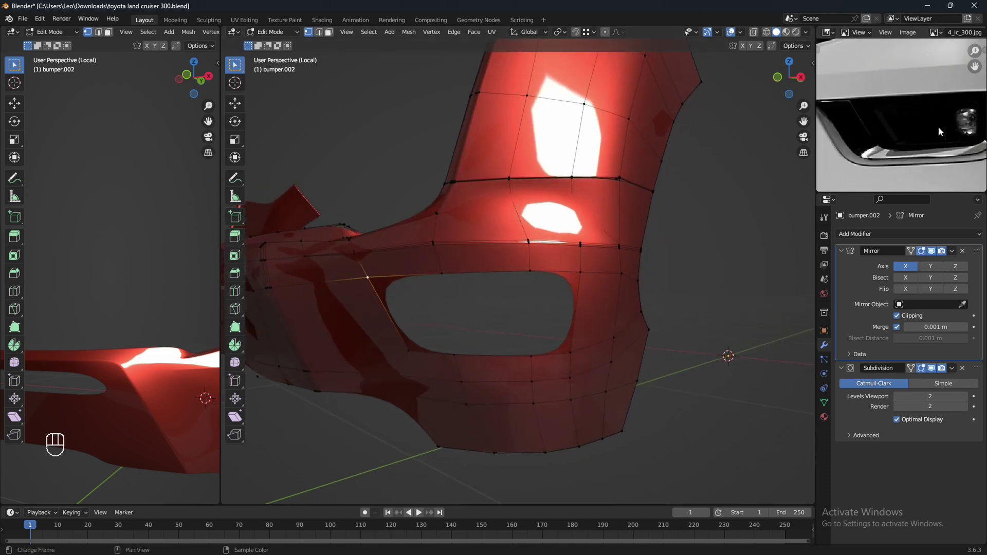
Bevel the selected upper corner vertex with a width of about 0.00215 m and widen the narrower viewport
{"action": "middle_click_drag", "start_coordinate": [476, 313], "coordinate": [447, 341]}
{"action": "key", "text": "shift+ctrl"}
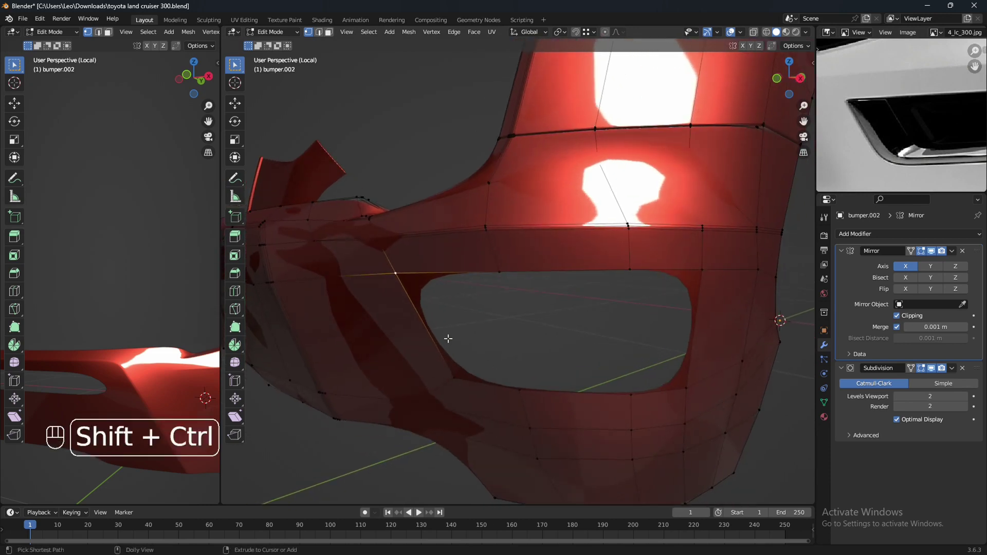
{"action": "key", "text": "shift+ctrl+b"}
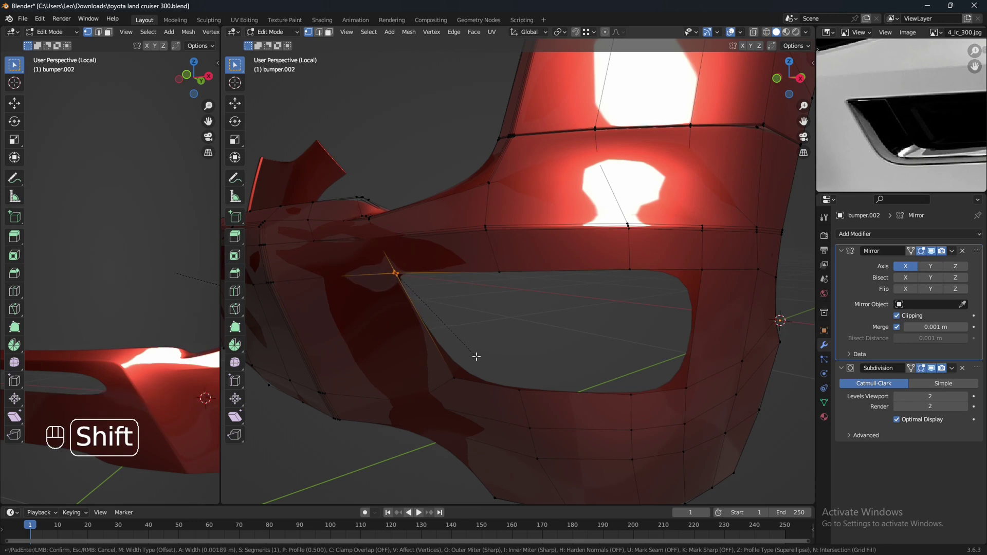
{"action": "left_click", "coordinate": [496, 358]}
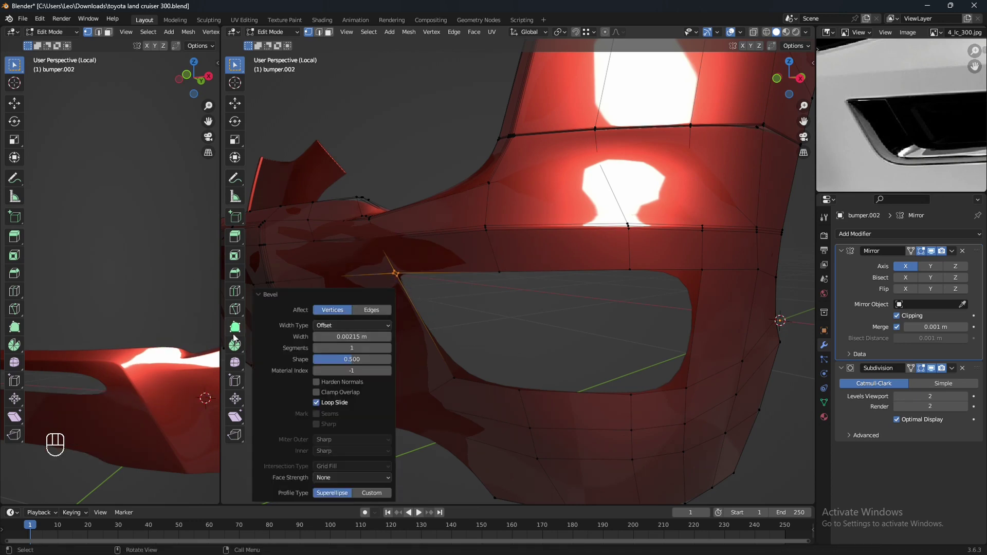
{"action": "left_click_drag", "start_coordinate": [219, 332], "coordinate": [283, 340]}
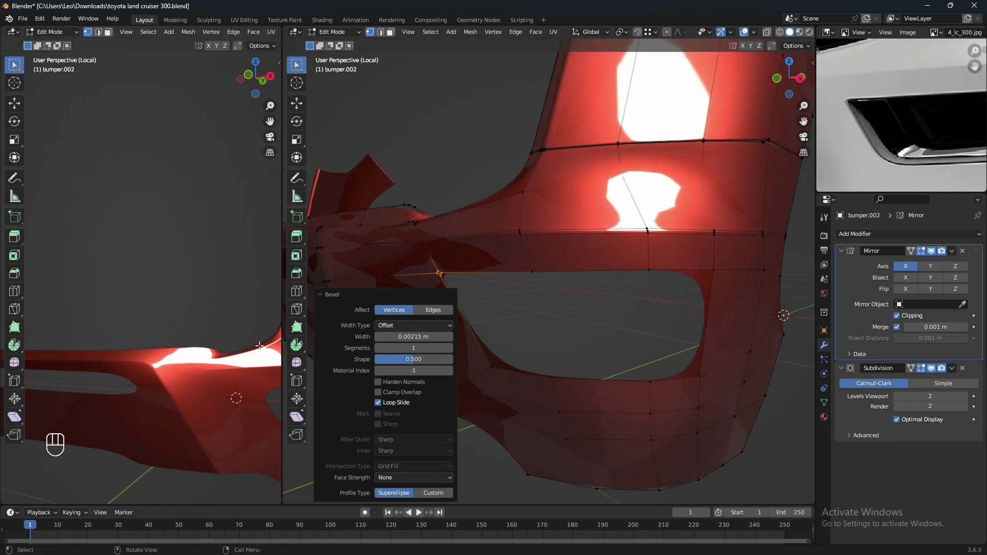
{"action": "middle_click_drag", "start_coordinate": [494, 356], "coordinate": [539, 347], "text": "shift"}
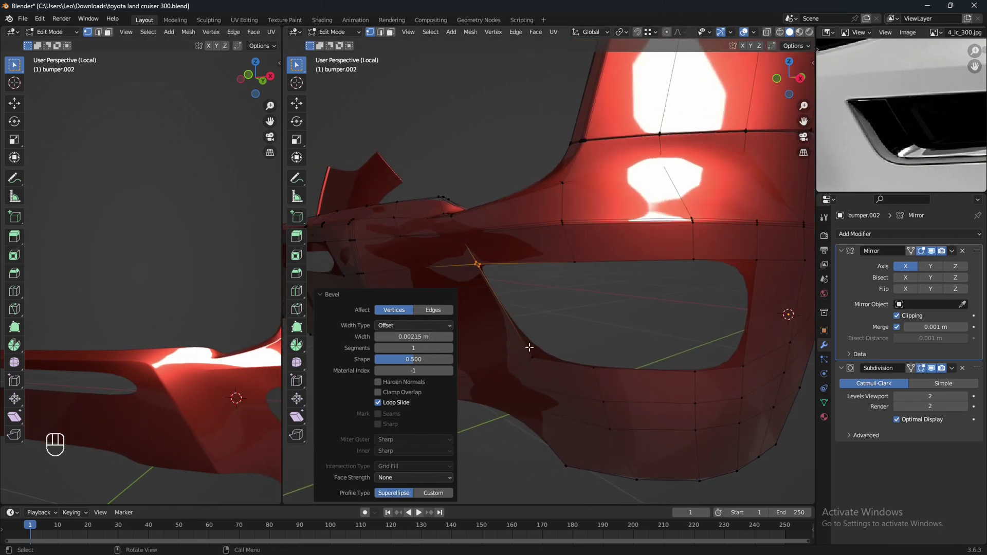
Bevel the fog-lamp opening's inner lower corner vertex with a width of about 0.01 m
{"action": "left_click", "coordinate": [534, 358]}
{"action": "middle_click_drag", "start_coordinate": [641, 359], "coordinate": [637, 352]}
{"action": "key", "text": "ctrl+shift+b"}
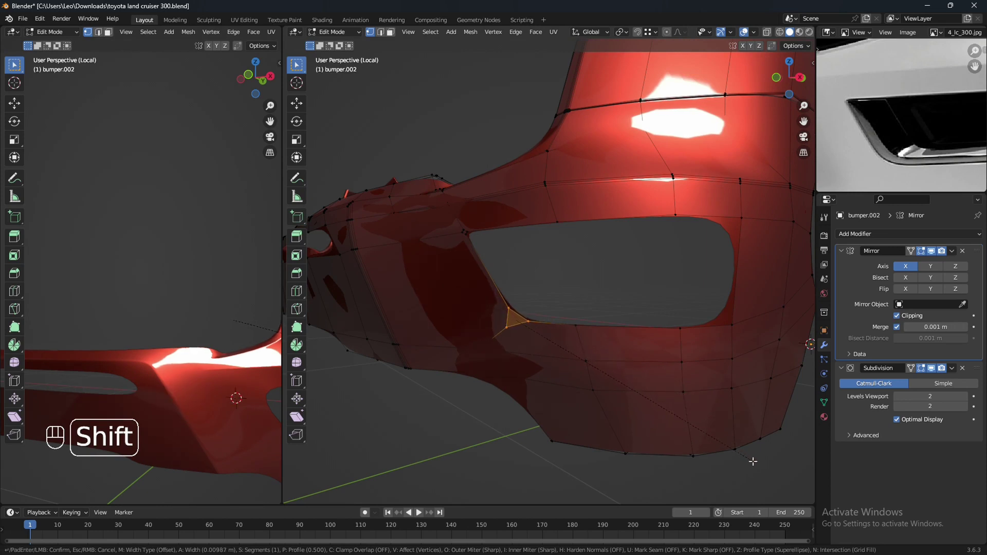
{"action": "left_click", "coordinate": [753, 461]}
{"action": "mouse_move", "coordinate": [588, 354]}
{"action": "middle_mouse_down", "text": "shift"}
{"action": "mouse_move", "coordinate": [627, 362]}
{"action": "mouse_move", "coordinate": [597, 370]}
{"action": "middle_mouse_up", "text": "shift"}
Merge the lower corner bevel's outlying vertex into its upper rim vertex using At Last
{"action": "left_click", "coordinate": [502, 362]}
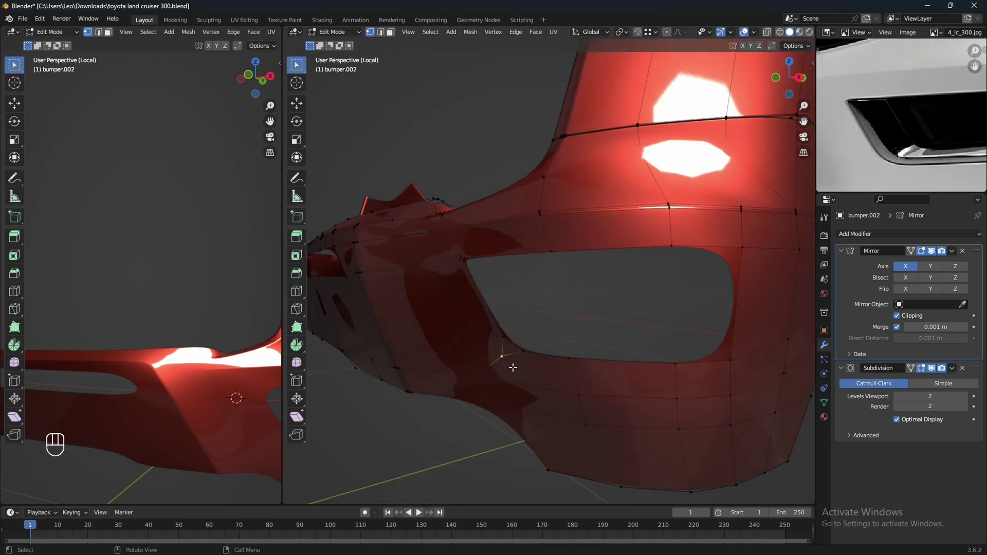
{"action": "middle_click_drag", "start_coordinate": [511, 366], "coordinate": [548, 361]}
{"action": "scroll", "coordinate": [548, 361], "scroll_direction": "up", "scroll_amount": 2}
{"action": "left_click", "coordinate": [525, 366], "text": "shift"}
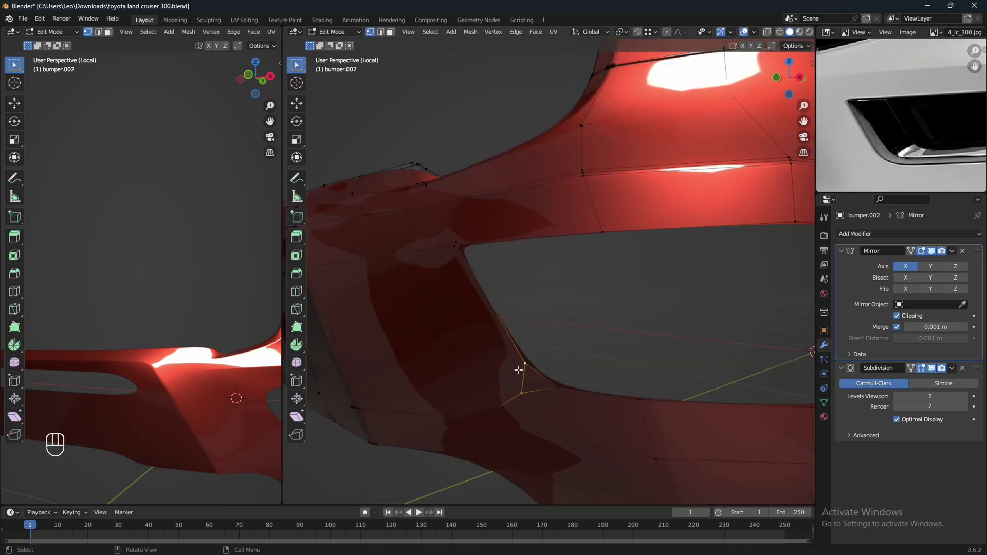
{"action": "key", "text": "m"}
{"action": "left_click", "coordinate": [518, 369]}
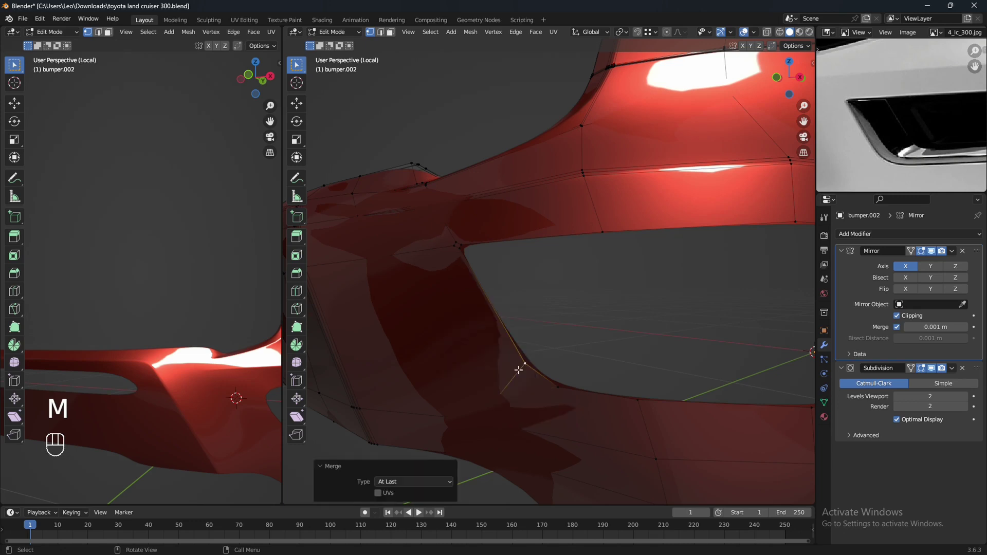
Add a centred loop cut below the fog-lamp opening's inner lower corner and connect its upper vertex to the bevelled rim vertex
{"action": "scroll", "coordinate": [553, 383], "scroll_direction": "down", "scroll_amount": 2}
{"action": "key", "text": "ctrl+r"}
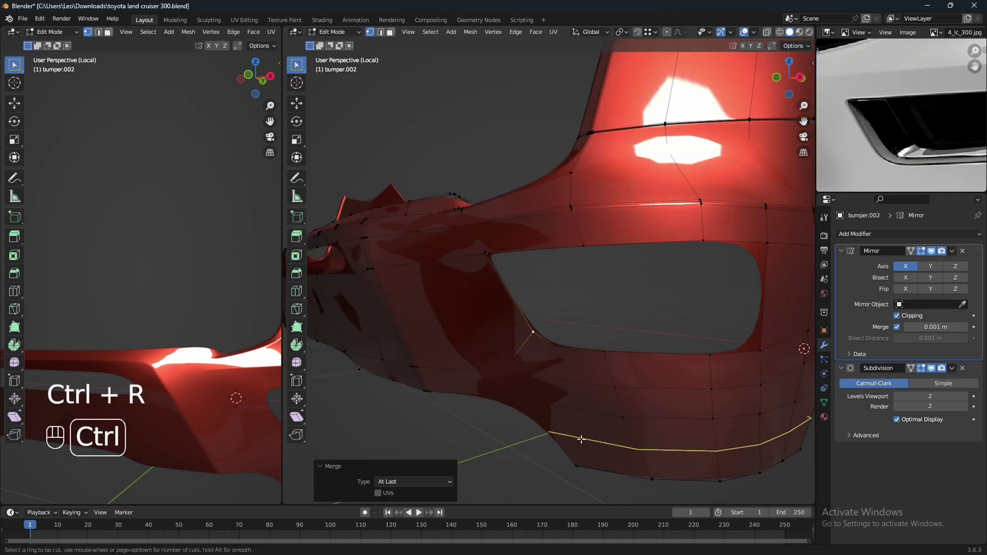
{"action": "left_click", "coordinate": [580, 420]}
{"action": "right_click", "coordinate": [580, 421]}
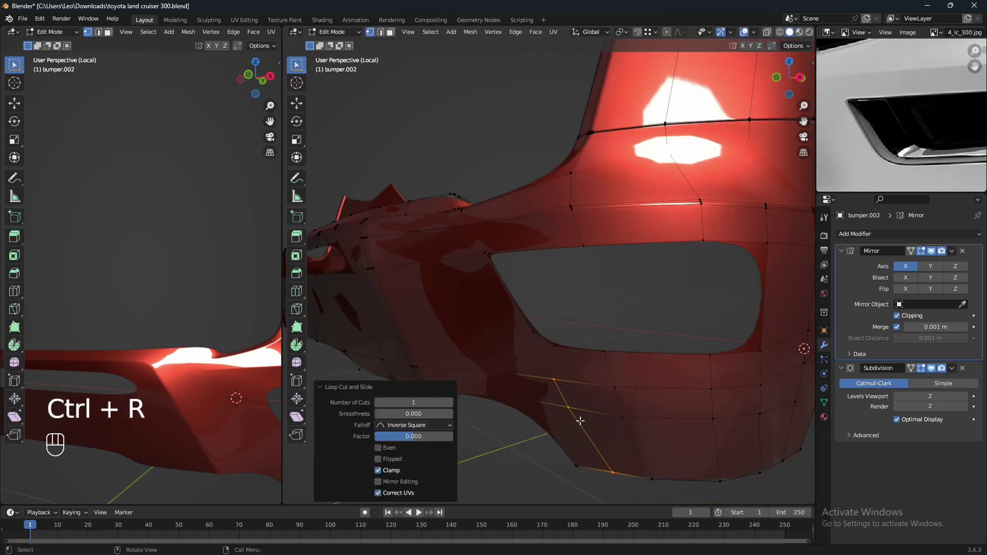
{"action": "left_click", "coordinate": [553, 381]}
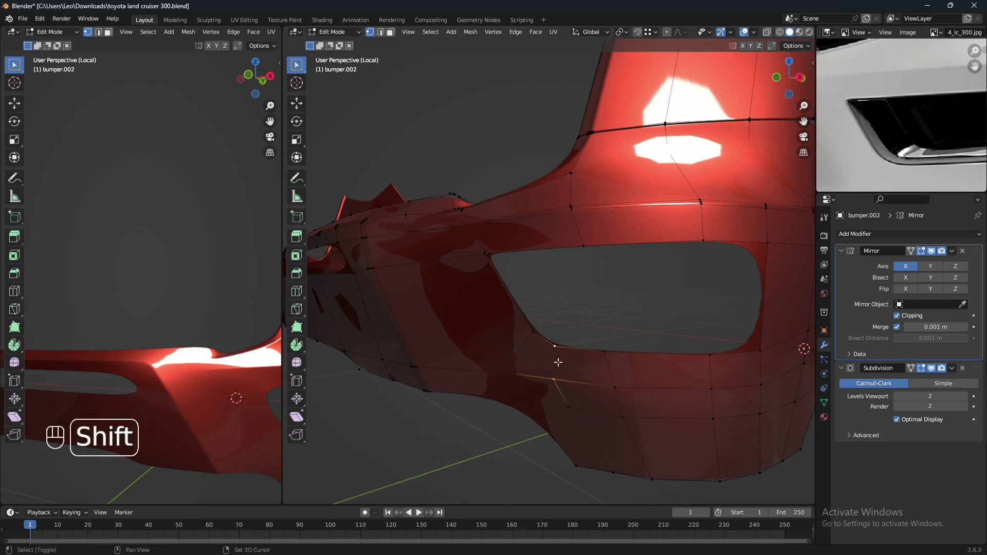
{"action": "key", "text": "j"}
Bevel the fog-lamp opening's outer upper corner vertex with a width of about 0.00342 m
{"action": "middle_click_drag", "start_coordinate": [544, 351], "coordinate": [767, 247]}
{"action": "middle_click_drag", "start_coordinate": [950, 129], "coordinate": [821, 154]}
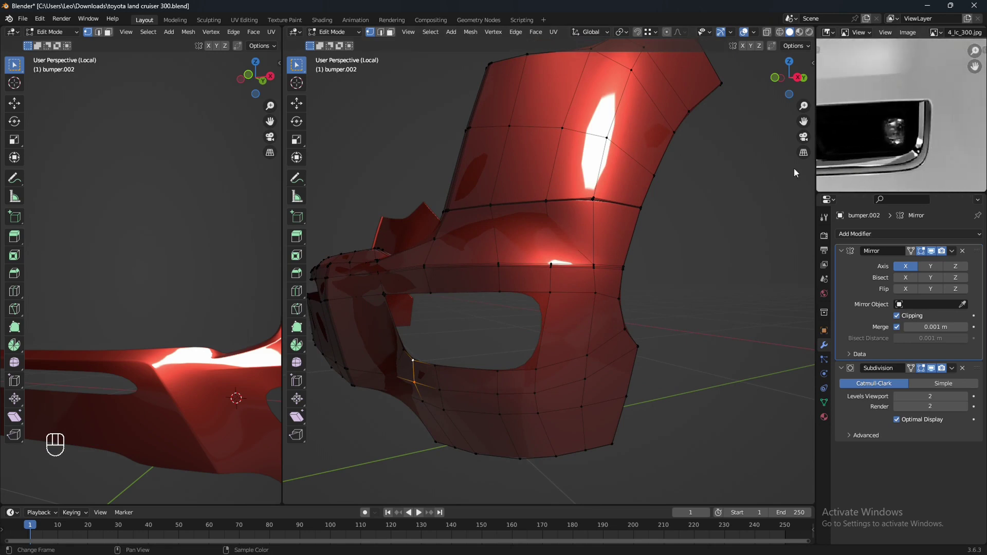
{"action": "left_click", "coordinate": [550, 294]}
{"action": "middle_click_drag", "start_coordinate": [550, 294], "coordinate": [573, 296]}
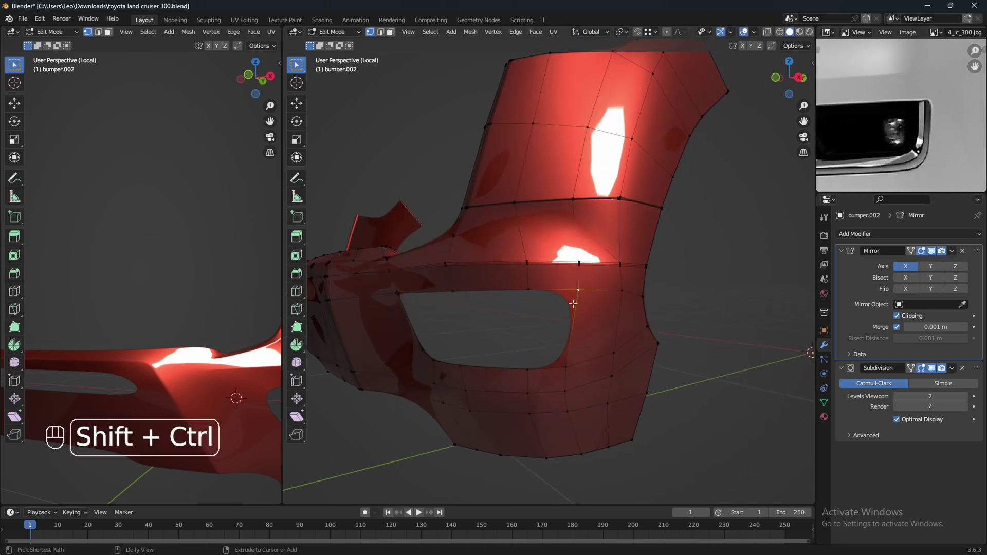
{"action": "key", "text": "shift+ctrl+b"}
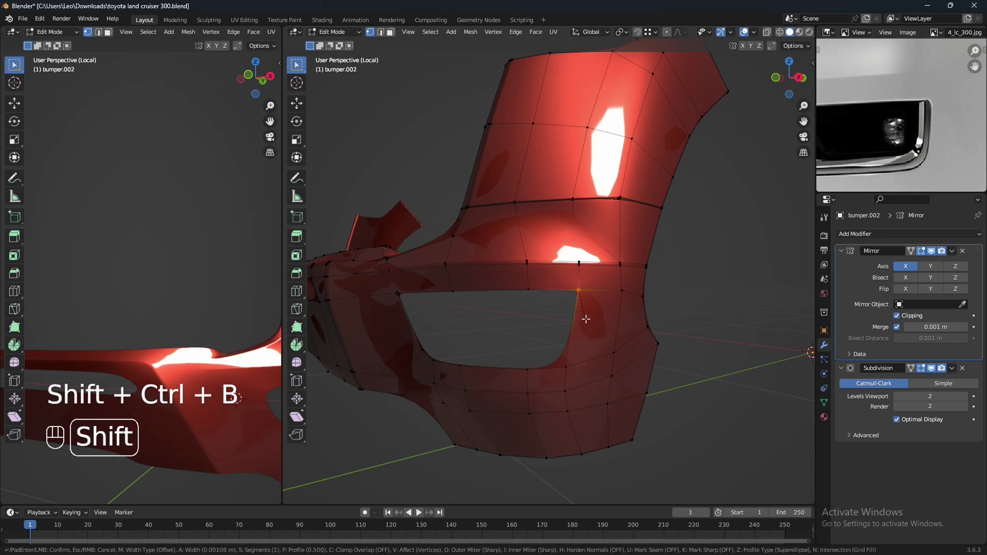
{"action": "left_click", "coordinate": [600, 341]}
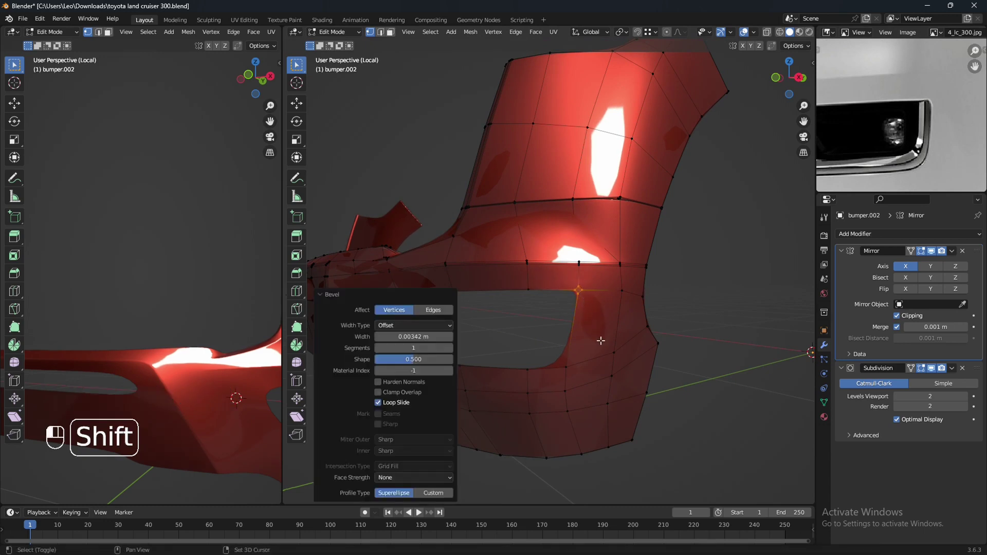
Bevel the fog-lamp opening's outer lower corner vertex with a width of about 0.00921 m and save the file
{"action": "left_click", "coordinate": [565, 367], "text": "shift"}
{"action": "middle_click_drag", "start_coordinate": [567, 368], "coordinate": [566, 363]}
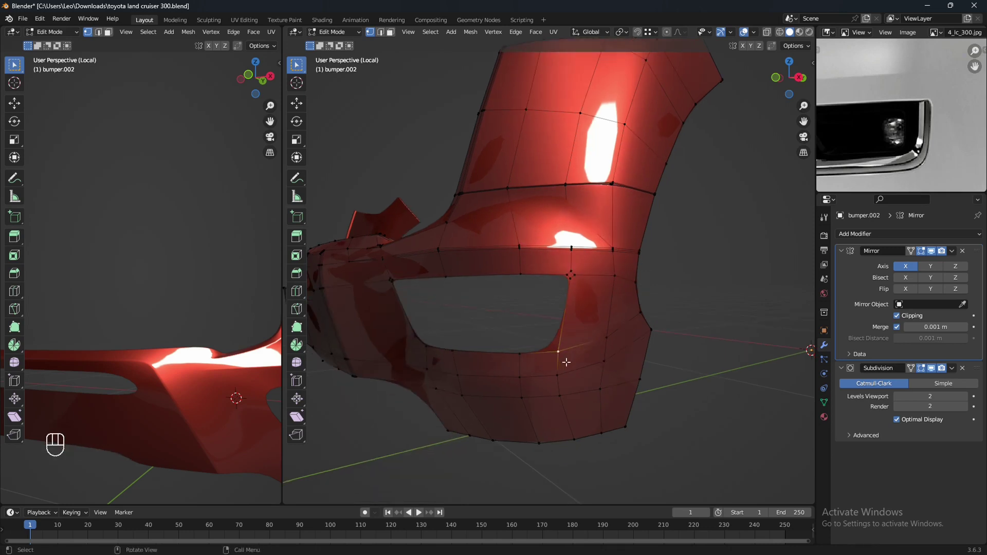
{"action": "key", "text": "ctrl+shift+b"}
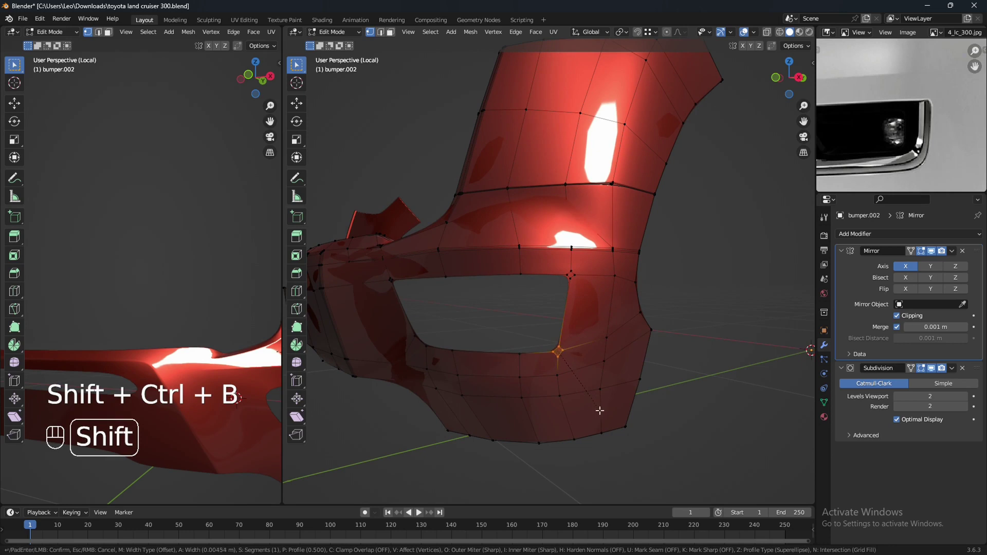
{"action": "left_click", "coordinate": [626, 450]}
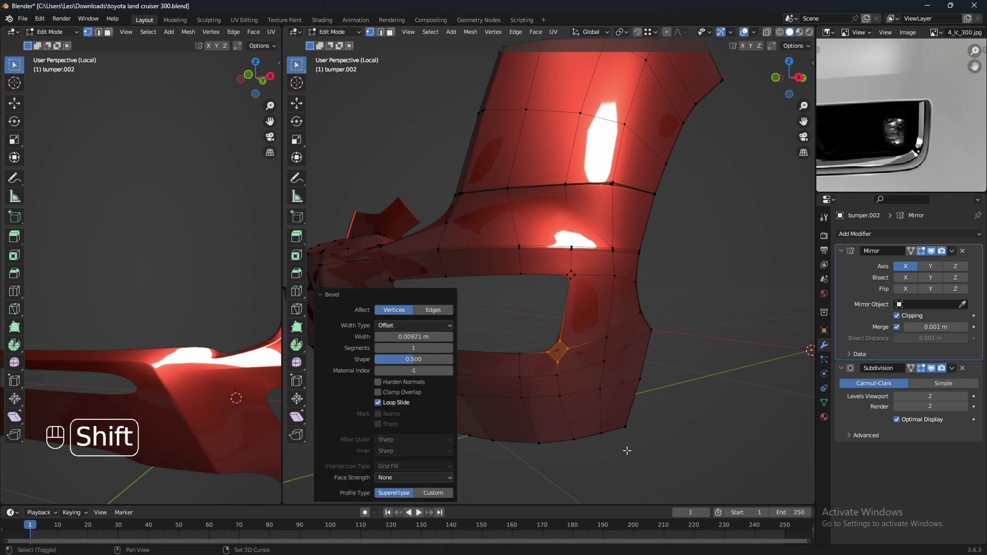
{"action": "middle_click_drag", "start_coordinate": [627, 449], "coordinate": [586, 376]}
{"action": "key", "text": "ctrl+s"}
Examine the stepped lower edge in the reference photo and the matching corner vertex on the bumper's front lower edge
{"action": "scroll", "coordinate": [588, 372], "scroll_direction": "up", "scroll_amount": 2}
{"action": "scroll", "coordinate": [588, 372], "scroll_direction": "up", "scroll_amount": 1}
{"action": "middle_click_drag", "start_coordinate": [822, 178], "coordinate": [946, 147]}
{"action": "middle_click_drag", "start_coordinate": [853, 136], "coordinate": [890, 92]}
{"action": "scroll", "coordinate": [914, 138], "scroll_direction": "up", "scroll_amount": 4}
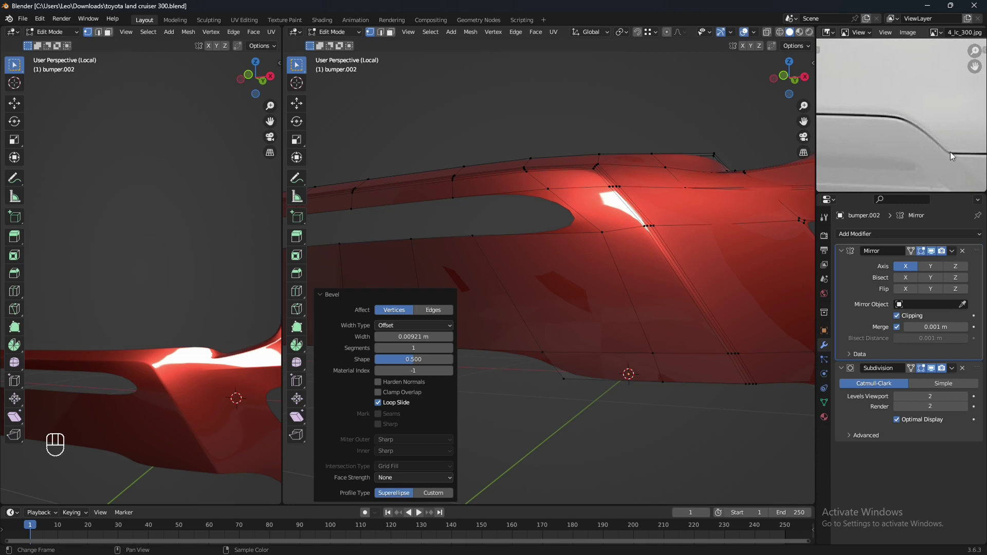
{"action": "middle_click_drag", "start_coordinate": [579, 382], "coordinate": [566, 360], "text": "shift"}
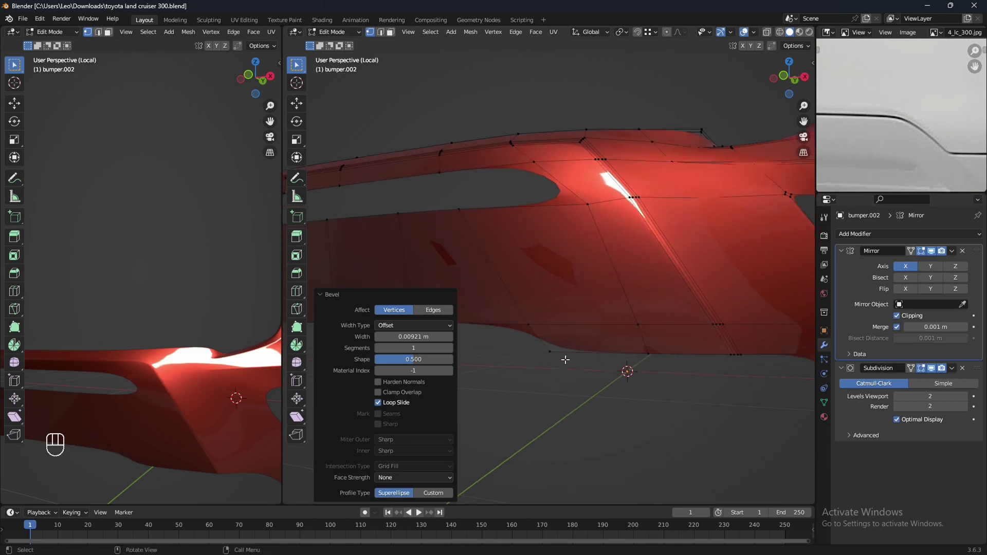
{"action": "left_click", "coordinate": [528, 324]}
{"action": "scroll", "coordinate": [548, 359], "scroll_direction": "up", "scroll_amount": 2}
{"action": "scroll", "coordinate": [550, 360], "scroll_direction": "down", "scroll_amount": 4}
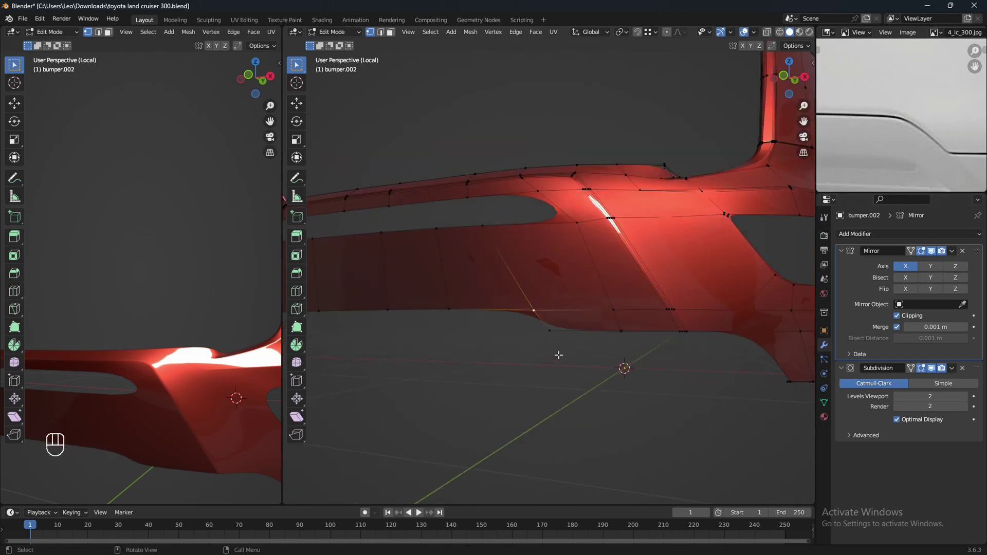
Move the front lower-edge vertices, up to the step's corner, about 0.00444 m along Y in the right orthographic view
{"action": "key", "text": "KP_3"}
{"action": "scroll", "coordinate": [559, 355], "scroll_direction": "up", "scroll_amount": 4}
{"action": "middle_click_drag", "start_coordinate": [504, 362], "coordinate": [670, 316], "text": "shift"}
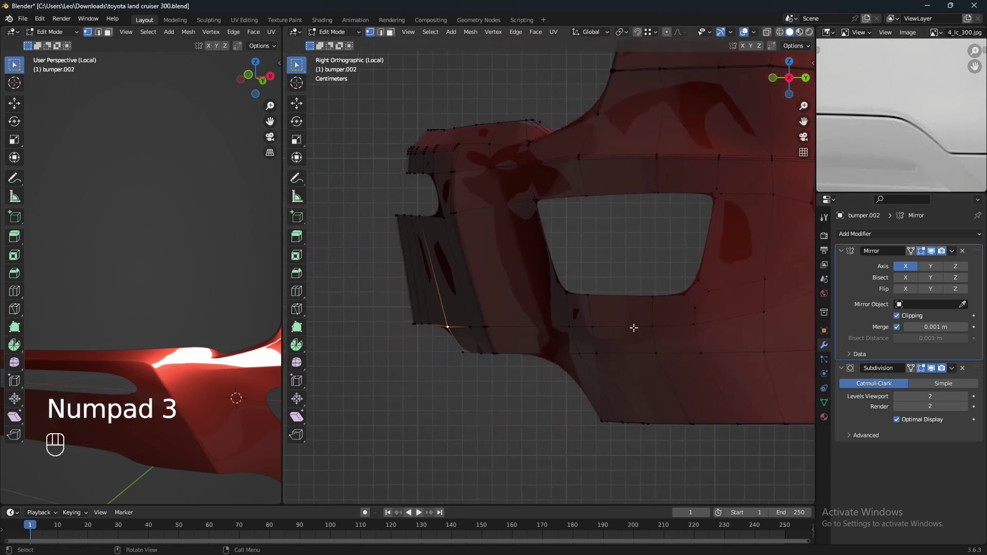
{"action": "middle_click_drag", "start_coordinate": [576, 299], "coordinate": [623, 321], "text": "shift"}
{"action": "scroll", "coordinate": [624, 322], "scroll_direction": "up", "scroll_amount": 2}
{"action": "scroll", "coordinate": [569, 347], "scroll_direction": "up", "scroll_amount": 2}
{"action": "key", "text": "shift+z"}
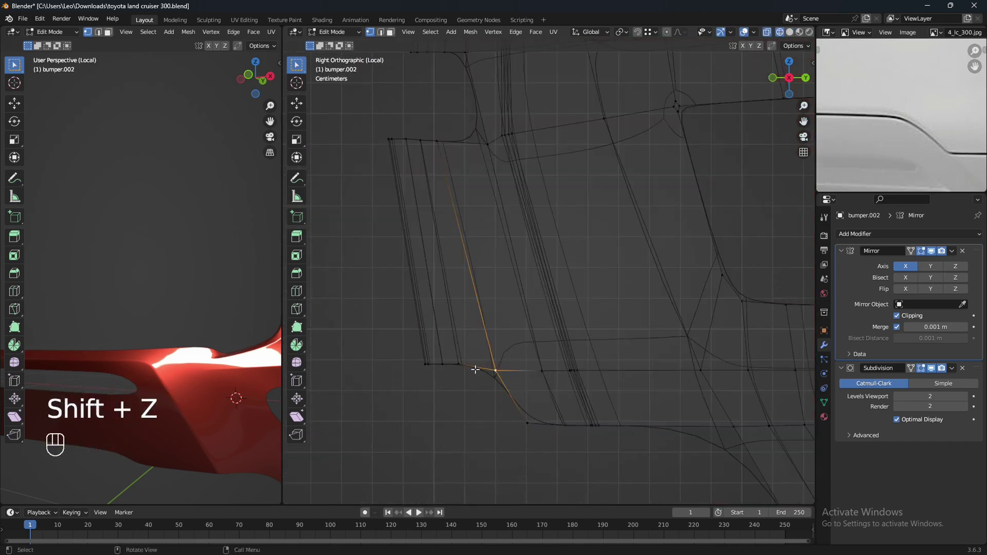
{"action": "left_click_drag", "start_coordinate": [394, 328], "coordinate": [511, 396]}
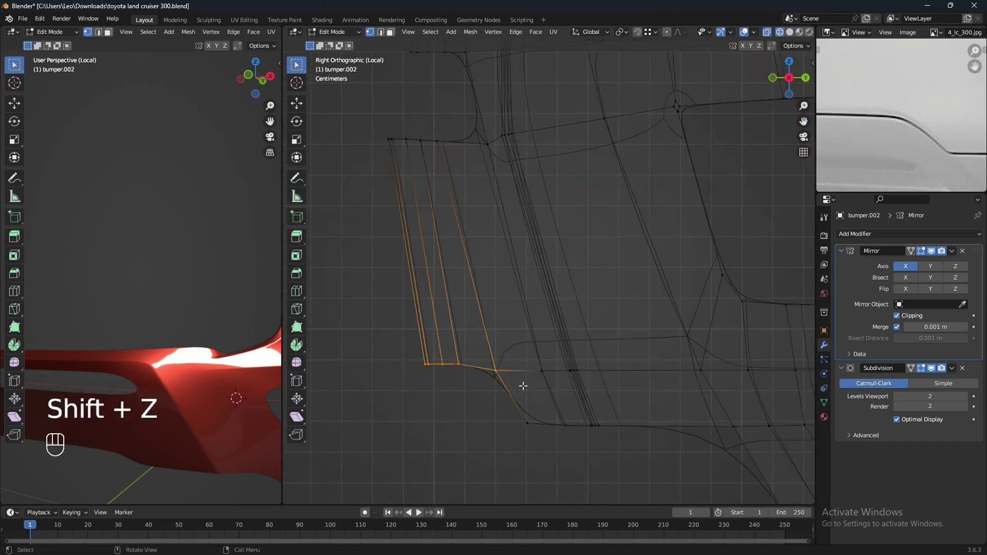
{"action": "key", "text": "g"}
{"action": "key", "text": "y"}
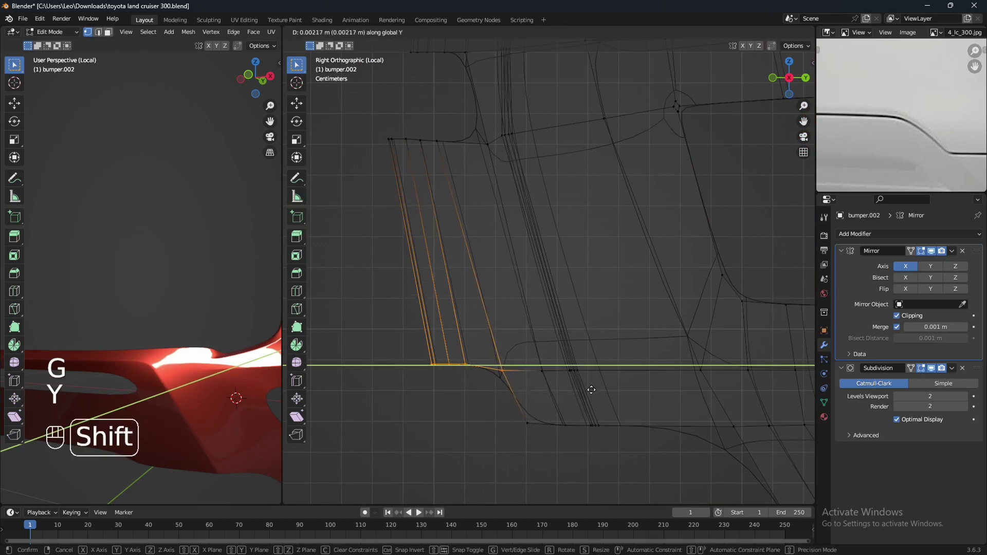
{"action": "mouse_move", "coordinate": [613, 392]}
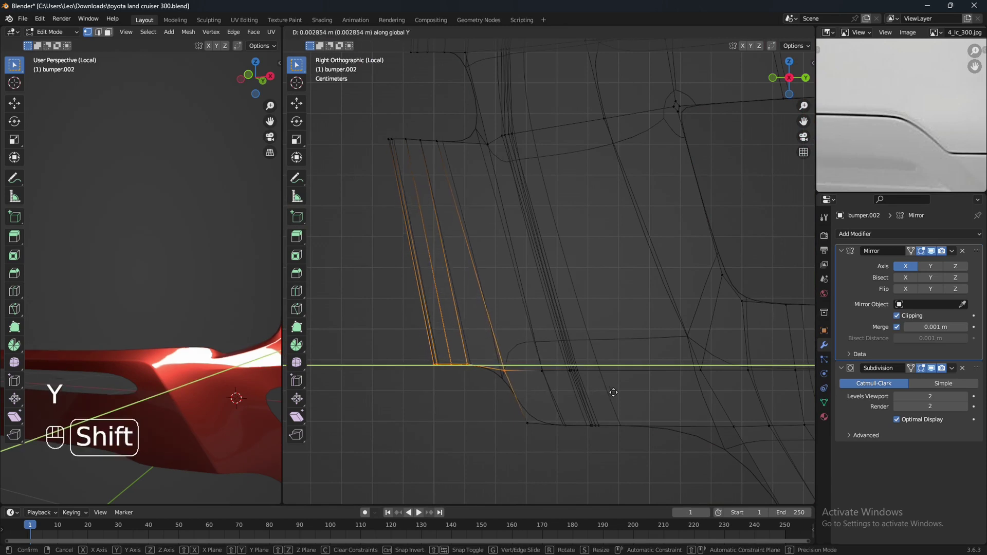
{"action": "left_click", "coordinate": [660, 396]}
{"action": "scroll", "coordinate": [632, 401], "scroll_direction": "up", "scroll_amount": 2}
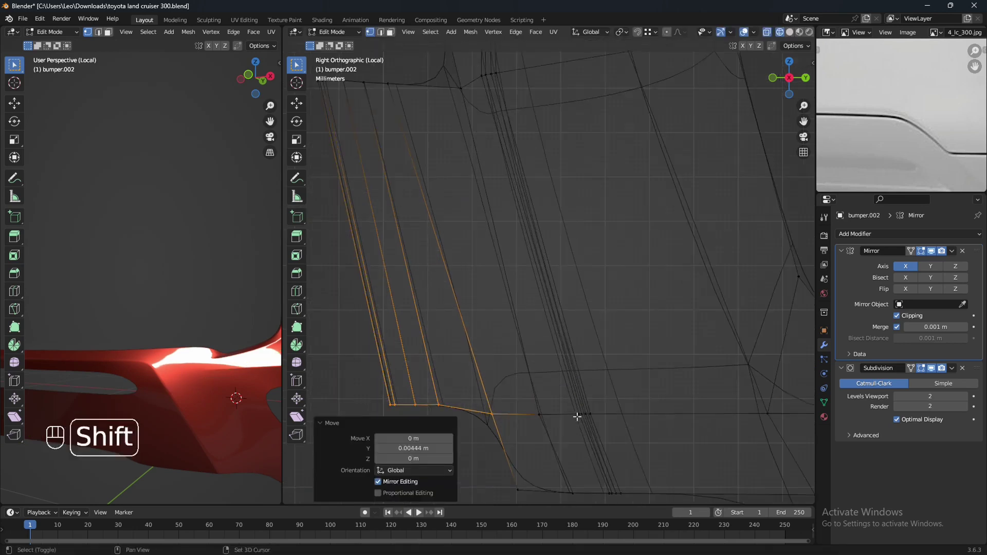
{"action": "middle_click_drag", "start_coordinate": [537, 458], "coordinate": [553, 376], "text": "shift"}
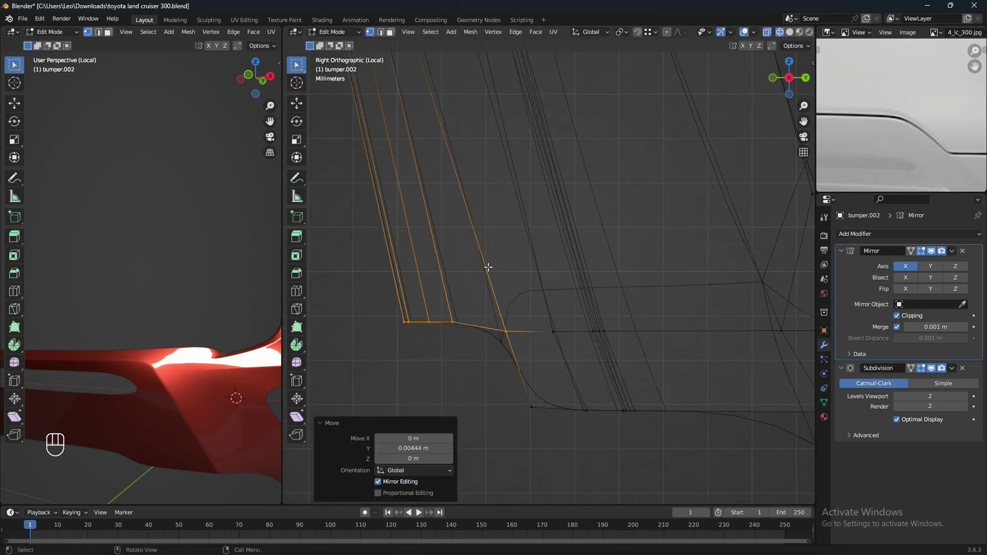
{"action": "scroll", "coordinate": [526, 383], "scroll_direction": "down", "scroll_amount": 3}
{"action": "mouse_move", "coordinate": [535, 388]}
{"action": "middle_mouse_down"}
{"action": "mouse_move", "coordinate": [581, 362]}
{"action": "mouse_move", "coordinate": [603, 364]}
{"action": "mouse_move", "coordinate": [612, 348]}
{"action": "middle_mouse_up"}
{"action": "key", "text": "shift+z"}
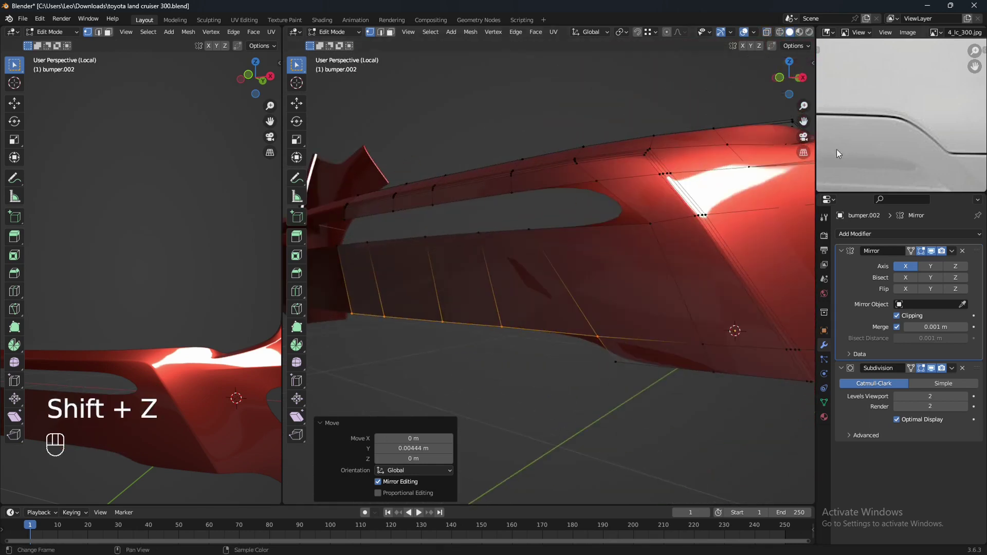
Bevel the corner vertex at the lower edge's step with a width of about 0.0035 m
{"action": "scroll", "coordinate": [875, 119], "scroll_direction": "down", "scroll_amount": 1}
{"action": "scroll", "coordinate": [566, 386], "scroll_direction": "up", "scroll_amount": 1}
{"action": "left_click", "coordinate": [605, 348]}
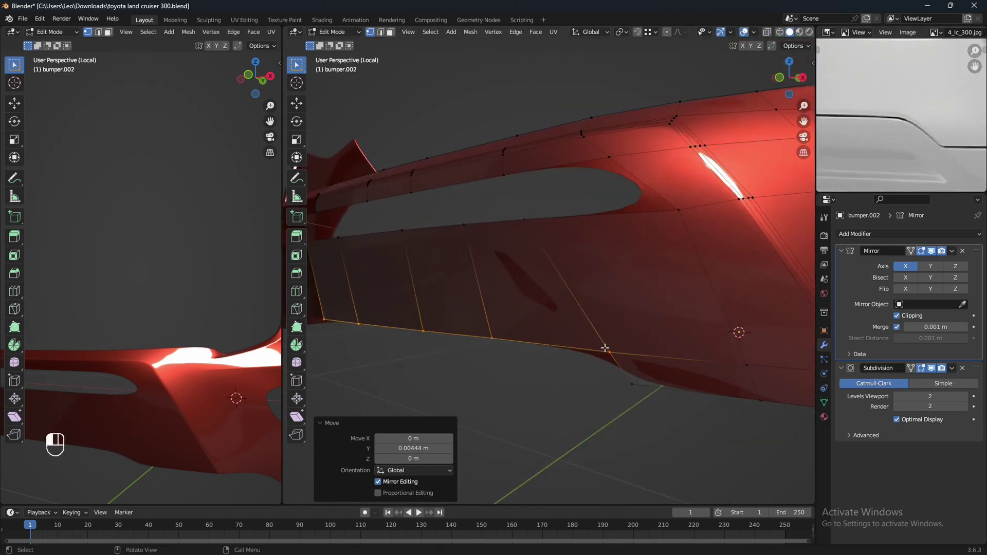
{"action": "middle_click_drag", "start_coordinate": [617, 369], "coordinate": [574, 381], "text": "shift"}
{"action": "scroll", "coordinate": [584, 380], "scroll_direction": "up", "scroll_amount": 1}
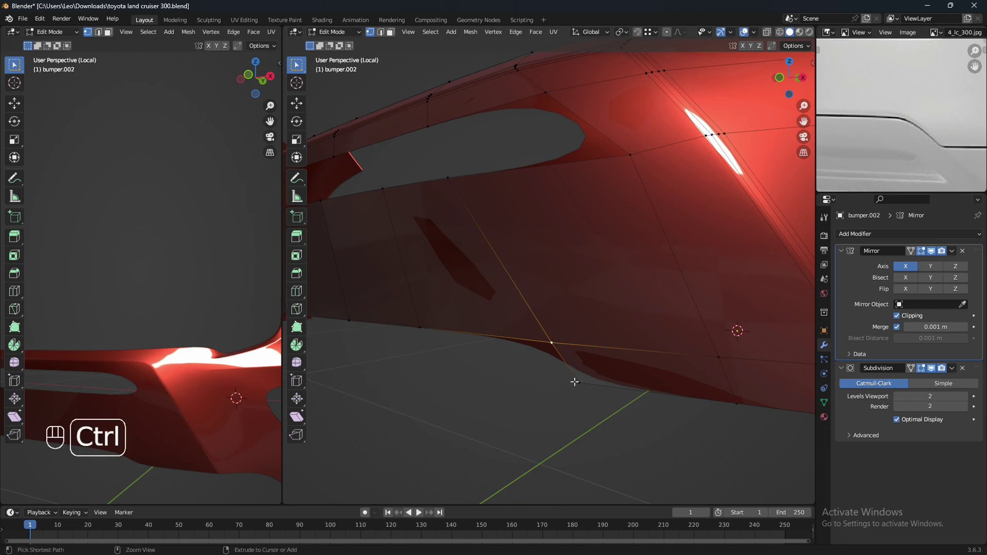
{"action": "key", "text": "ctrl+shift+b"}
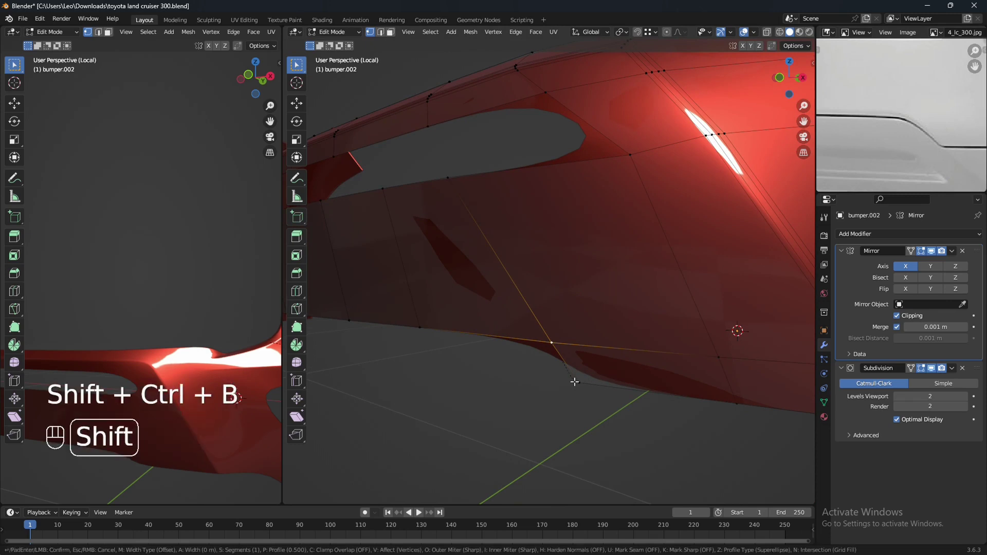
{"action": "left_click", "coordinate": [632, 427]}
Cut a vertex into the short edge below the step's bevel and slide it along the edge with a factor of 1
{"action": "mouse_move", "coordinate": [617, 415]}
{"action": "middle_mouse_down"}
{"action": "mouse_move", "coordinate": [648, 412]}
{"action": "mouse_move", "coordinate": [595, 399]}
{"action": "mouse_move", "coordinate": [615, 395]}
{"action": "mouse_move", "coordinate": [606, 413]}
{"action": "middle_mouse_up"}
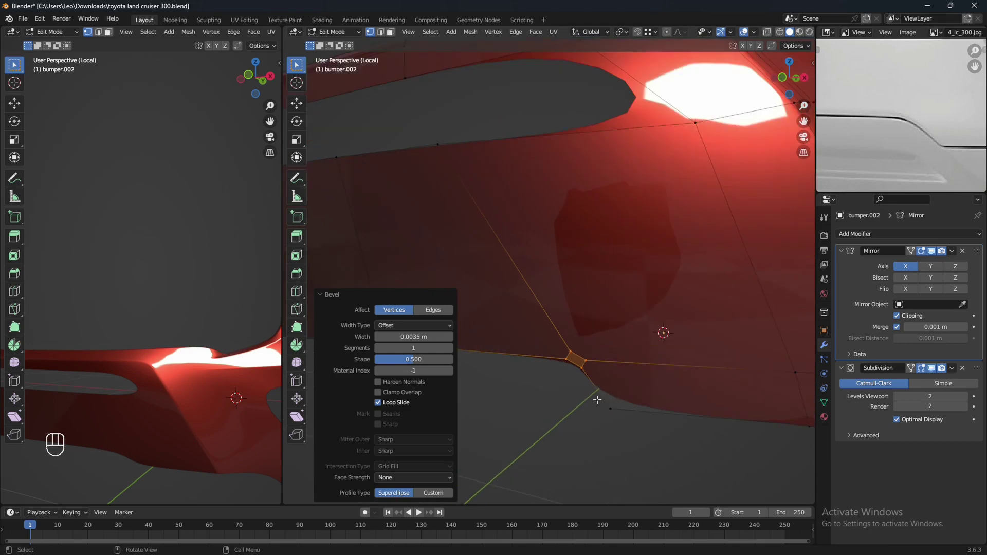
{"action": "key", "text": "ctrl+r"}
{"action": "left_click", "coordinate": [596, 399]}
{"action": "right_click", "coordinate": [596, 399]}
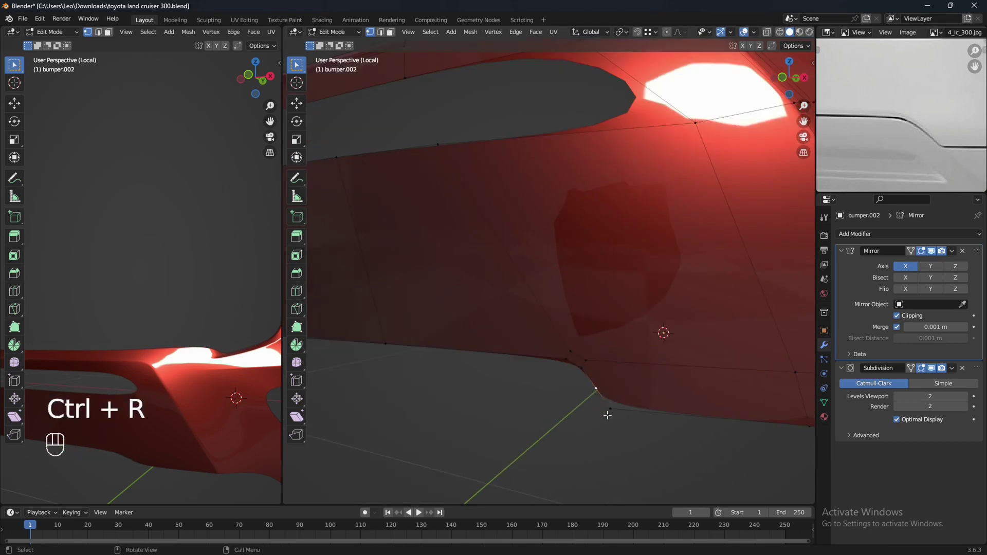
{"action": "key", "text": "g"}
{"action": "key", "text": "g"}
{"action": "left_click", "coordinate": [637, 449]}
Add a loop cut along the bottom strip of the bumper's side section and slide it toward the lower edge
{"action": "middle_click_drag", "start_coordinate": [637, 450], "coordinate": [601, 434]}
{"action": "scroll", "coordinate": [659, 405], "scroll_direction": "down", "scroll_amount": 2}
{"action": "scroll", "coordinate": [674, 422], "scroll_direction": "down", "scroll_amount": 1}
{"action": "middle_click_drag", "start_coordinate": [674, 422], "coordinate": [521, 387], "text": "shift"}
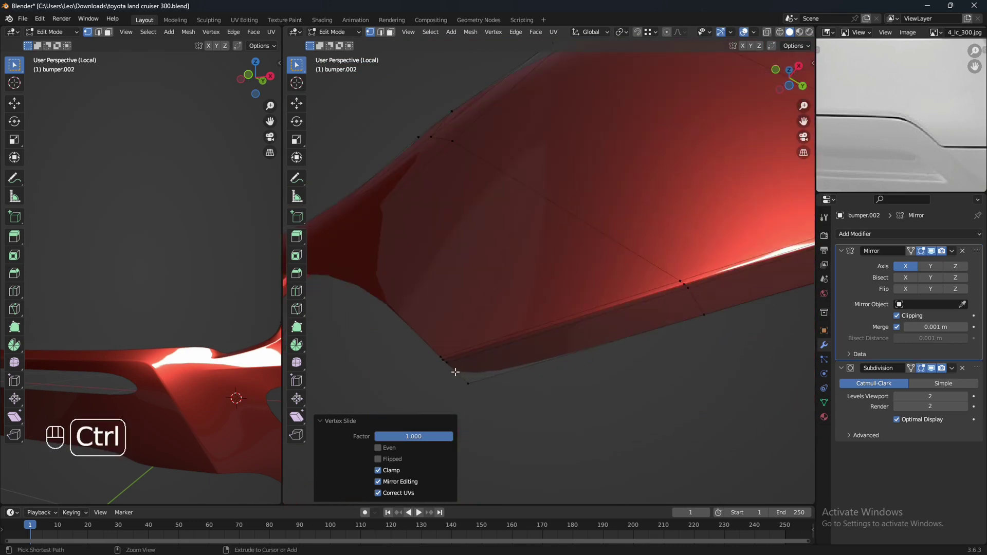
{"action": "key", "text": "ctrl+r"}
{"action": "left_click", "coordinate": [456, 371]}
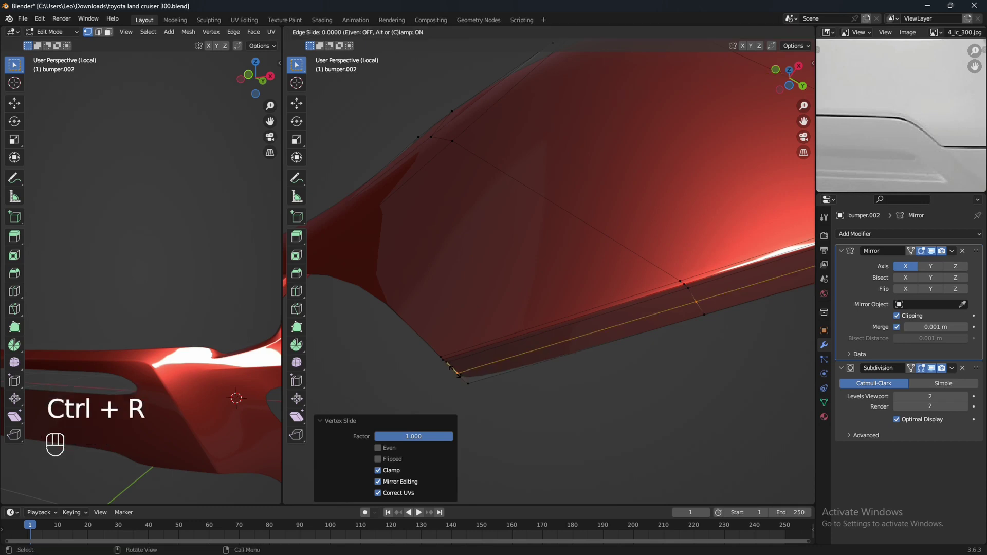
{"action": "left_click", "coordinate": [481, 413]}
Move the lower-edge vertex below the fog-lamp opening's inner side about -0.006888 m along Y
{"action": "middle_click_drag", "start_coordinate": [472, 385], "coordinate": [592, 397]}
{"action": "middle_click_drag", "start_coordinate": [566, 412], "coordinate": [604, 409], "text": "shift"}
{"action": "mouse_move", "coordinate": [538, 398]}
{"action": "middle_mouse_down"}
{"action": "mouse_move", "coordinate": [557, 238]}
{"action": "mouse_move", "coordinate": [568, 410]}
{"action": "mouse_move", "coordinate": [550, 418]}
{"action": "mouse_move", "coordinate": [637, 399]}
{"action": "mouse_move", "coordinate": [628, 399]}
{"action": "middle_mouse_up"}
{"action": "key", "text": "shift+z"}
{"action": "key", "text": "shift+z"}
{"action": "key", "text": "g"}
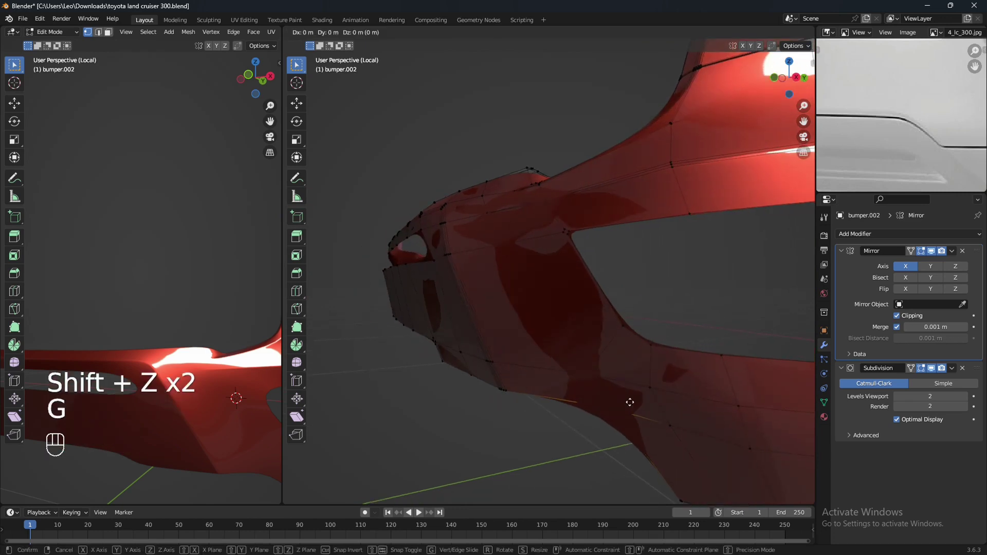
{"action": "key", "text": "y"}
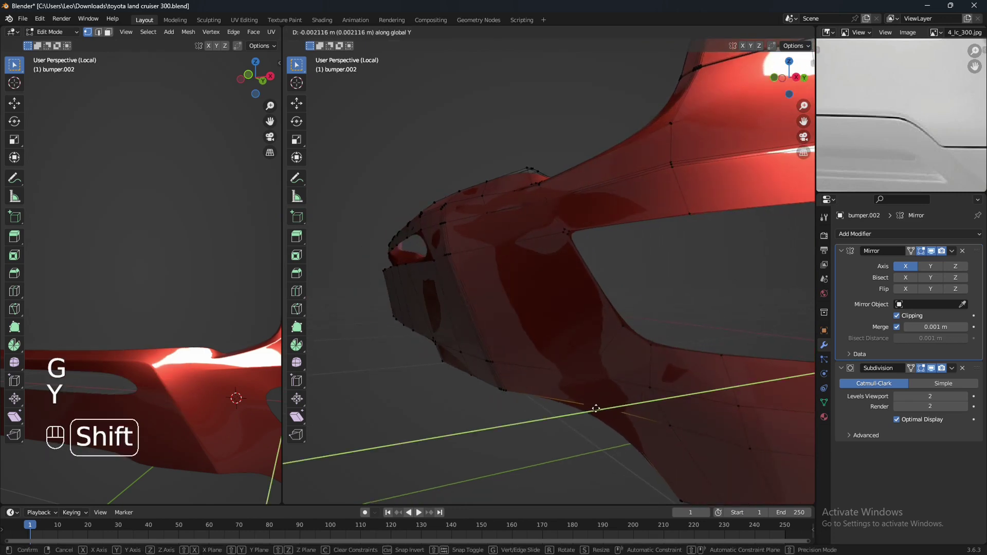
{"action": "left_click", "coordinate": [525, 432]}
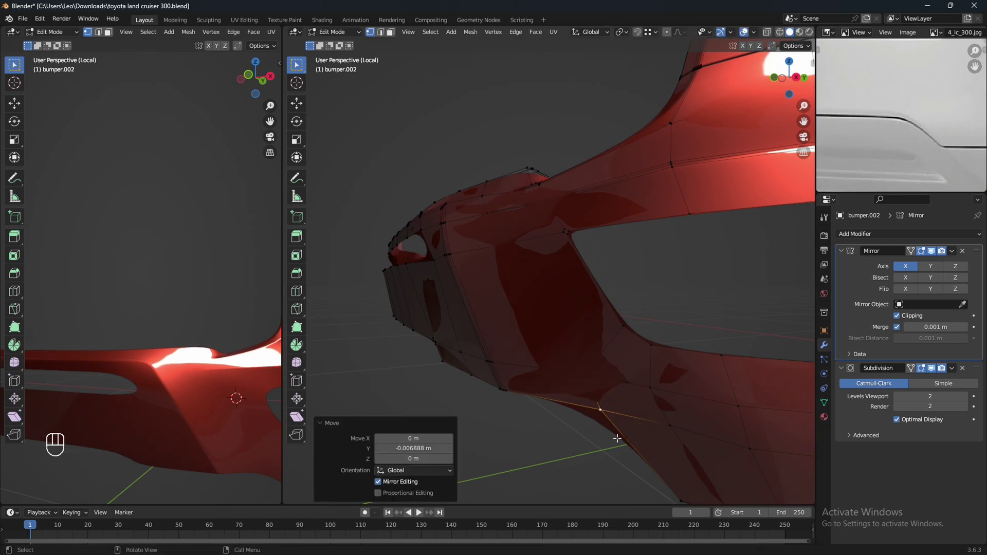
Slide the upper bar's edge nearest the centreline toward the centre with a factor of about -0.345, in line with the lower panel's edge
{"action": "scroll", "coordinate": [625, 414], "scroll_direction": "down", "scroll_amount": 4}
{"action": "middle_click_drag", "start_coordinate": [625, 414], "coordinate": [683, 401]}
{"action": "scroll", "coordinate": [683, 401], "scroll_direction": "down", "scroll_amount": 1}
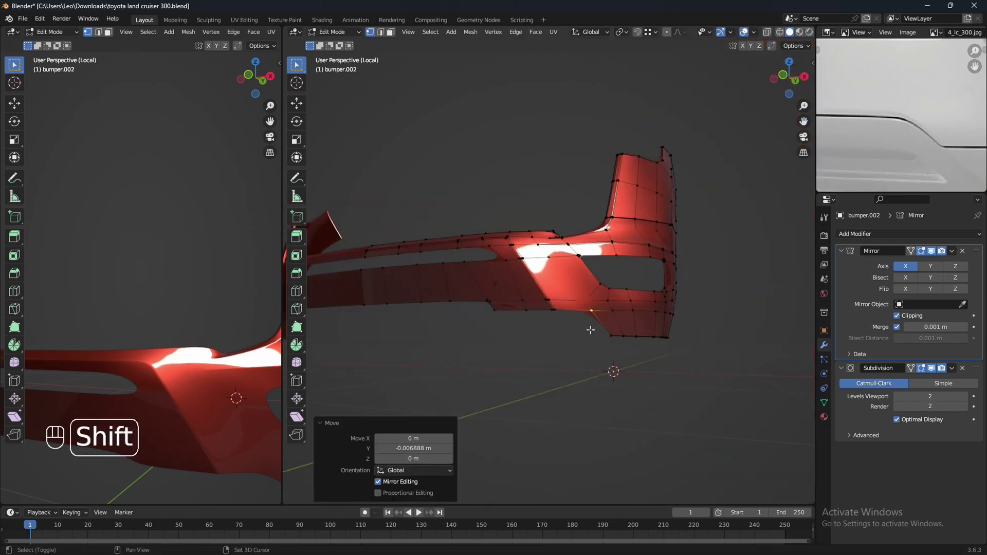
{"action": "middle_click_drag", "start_coordinate": [512, 292], "coordinate": [605, 360], "text": "shift"}
{"action": "scroll", "coordinate": [562, 386], "scroll_direction": "up", "scroll_amount": 1}
{"action": "key", "text": "shift+z"}
{"action": "left_click_drag", "start_coordinate": [539, 304], "coordinate": [578, 358]}
{"action": "key", "text": "shift+z"}
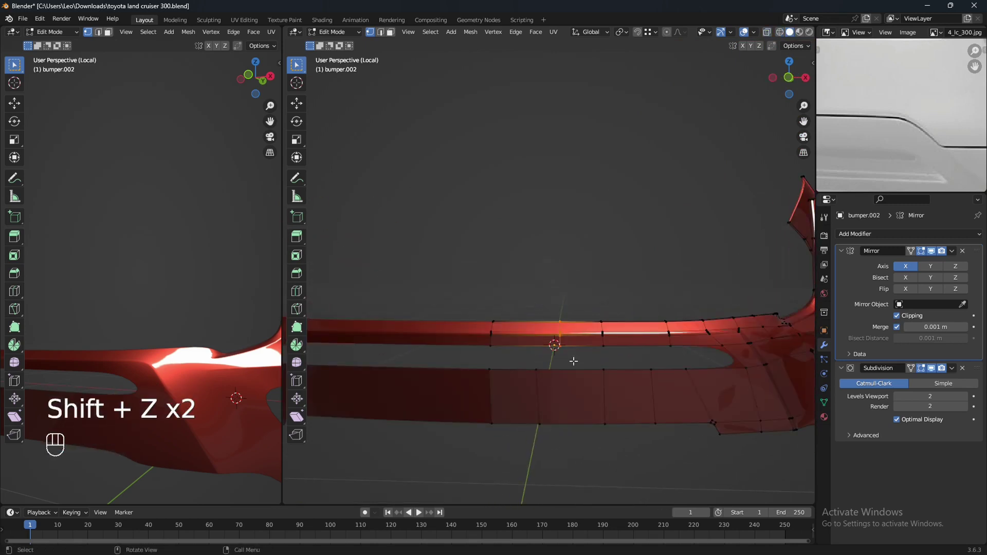
{"action": "key", "text": "g"}
{"action": "key", "text": "g"}
{"action": "left_click", "coordinate": [554, 362]}
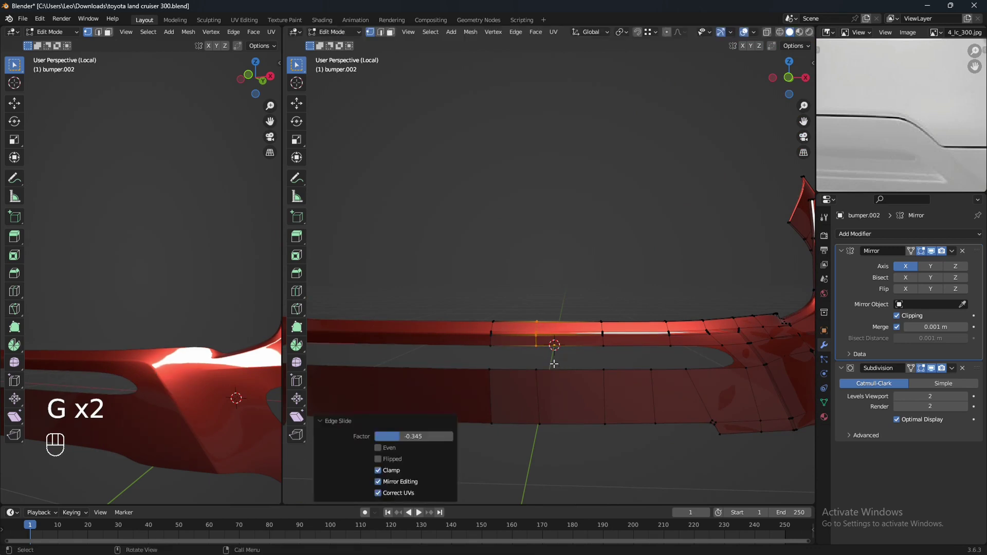
{"action": "middle_click_drag", "start_coordinate": [536, 370], "coordinate": [665, 341]}
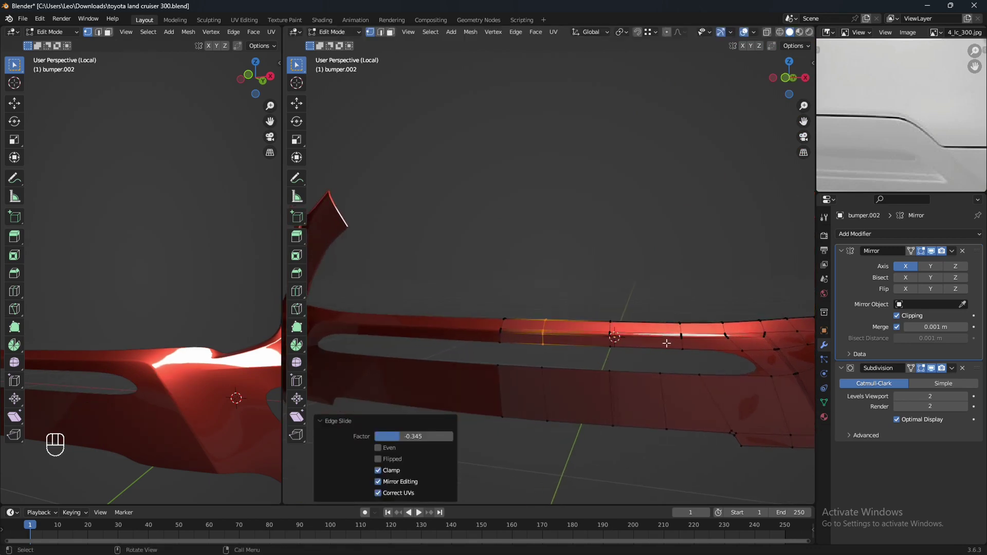
Slide the upper bar's vertical edge near the opening's outer end outward with a factor of 0.179
{"action": "key", "text": "shift+z"}
{"action": "left_click", "coordinate": [682, 336]}
{"action": "key", "text": "shift+z"}
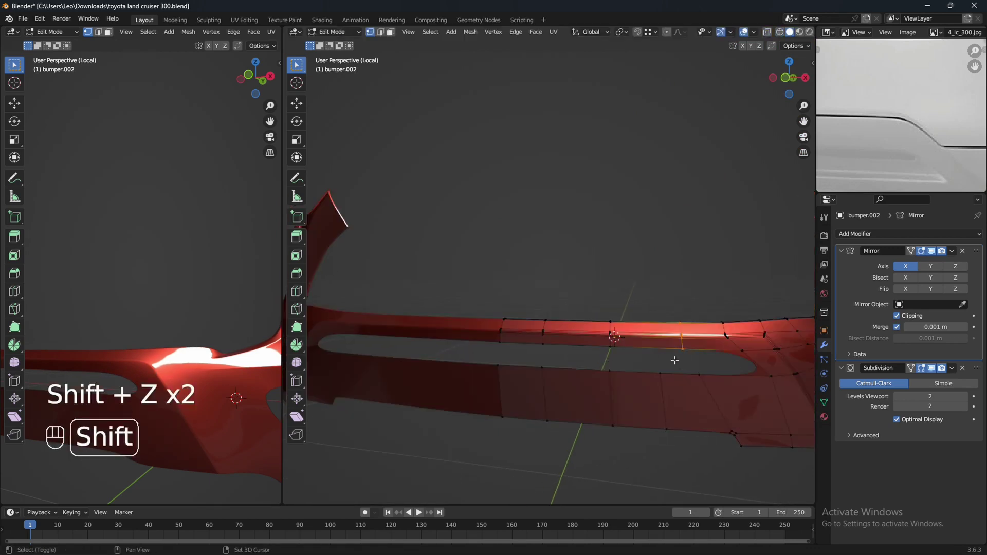
{"action": "key", "text": "g"}
{"action": "key", "text": "g"}
{"action": "key", "text": "shift"}
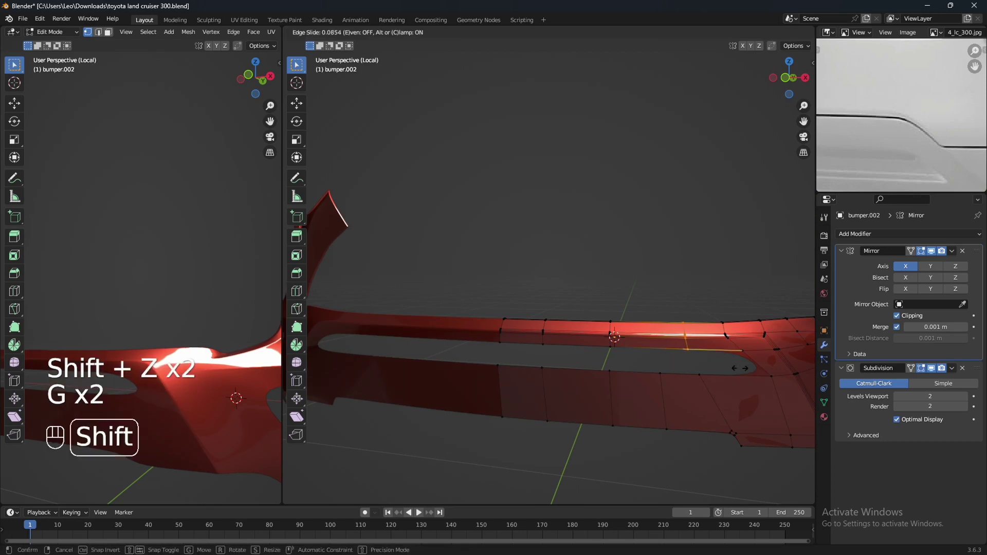
{"action": "left_click", "coordinate": [696, 372]}
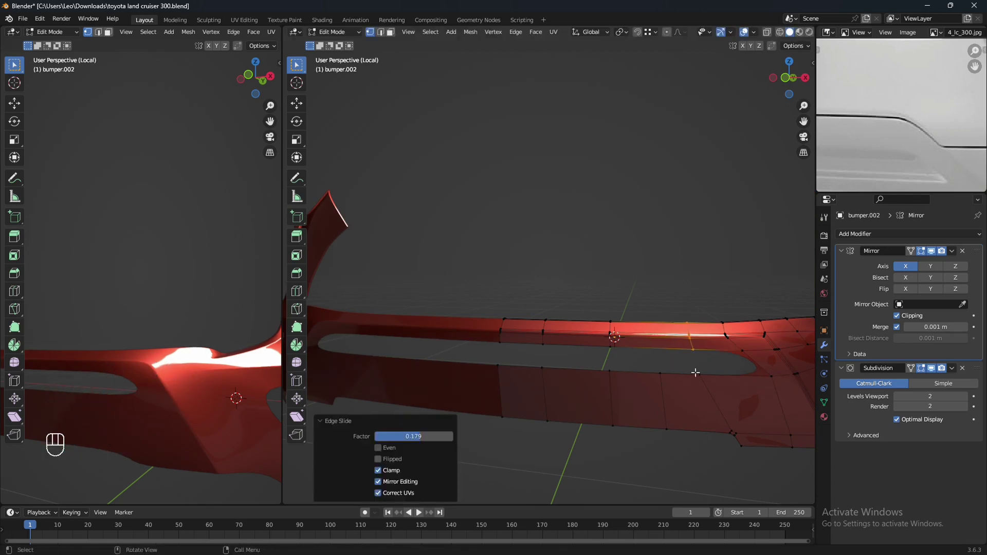
Add one loop cut across the upper bar just inward of that edge, slid with a factor of about -0.174
{"action": "key", "text": "ctrl+r"}
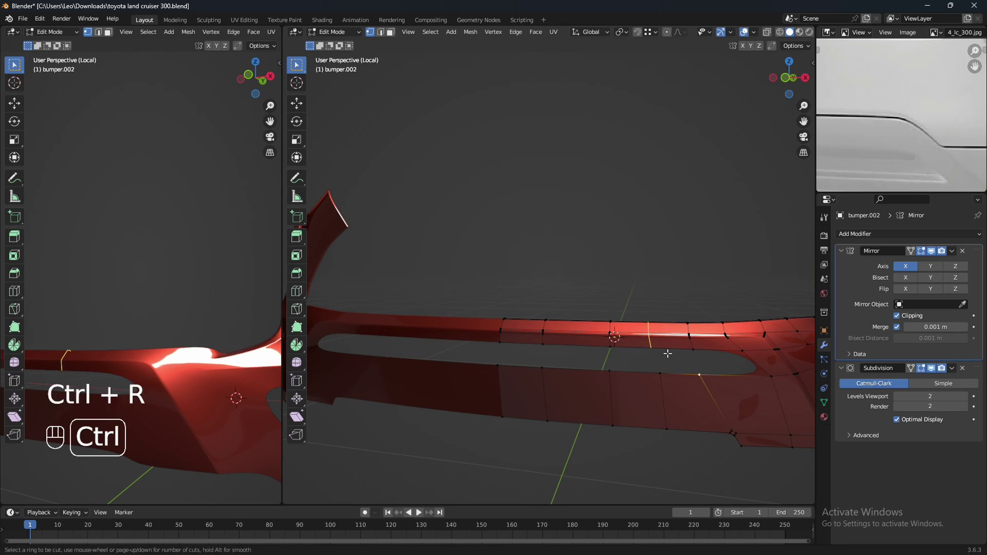
{"action": "left_click", "coordinate": [666, 353]}
{"action": "left_click", "coordinate": [675, 354]}
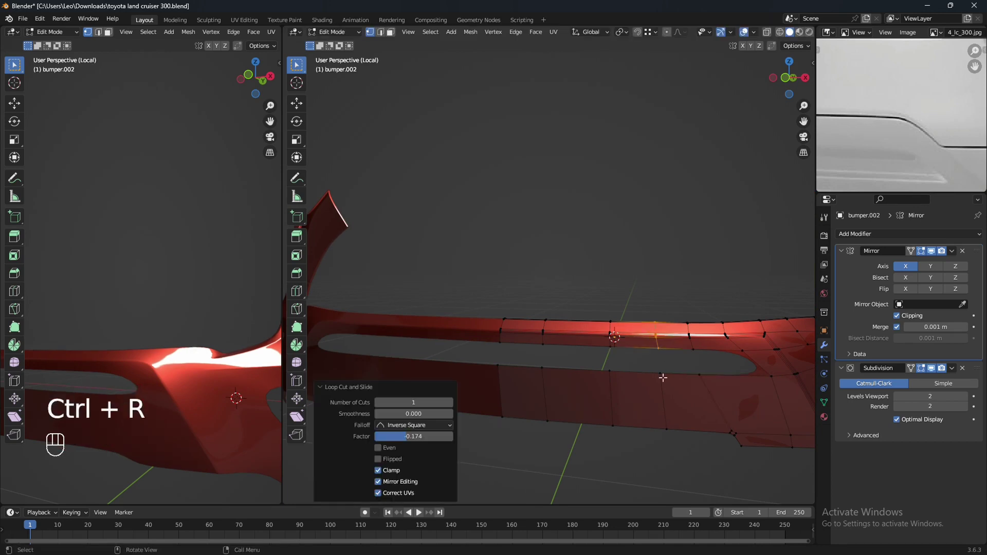
Extrude the border edge loop of the long central opening inward by 0.020097 m along Y
{"action": "middle_click_drag", "start_coordinate": [661, 372], "coordinate": [584, 363]}
{"action": "key", "text": "alt"}
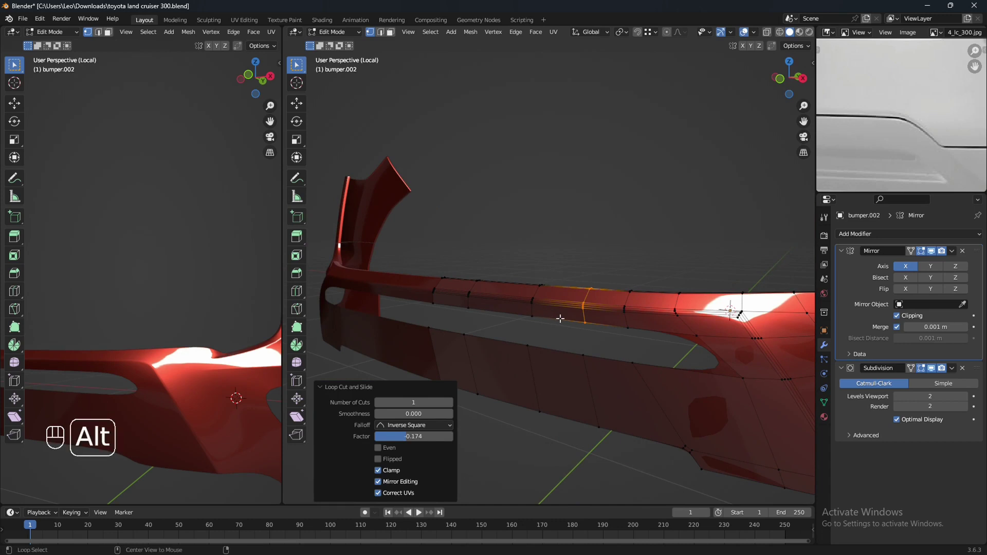
{"action": "left_click", "coordinate": [560, 318], "text": "alt"}
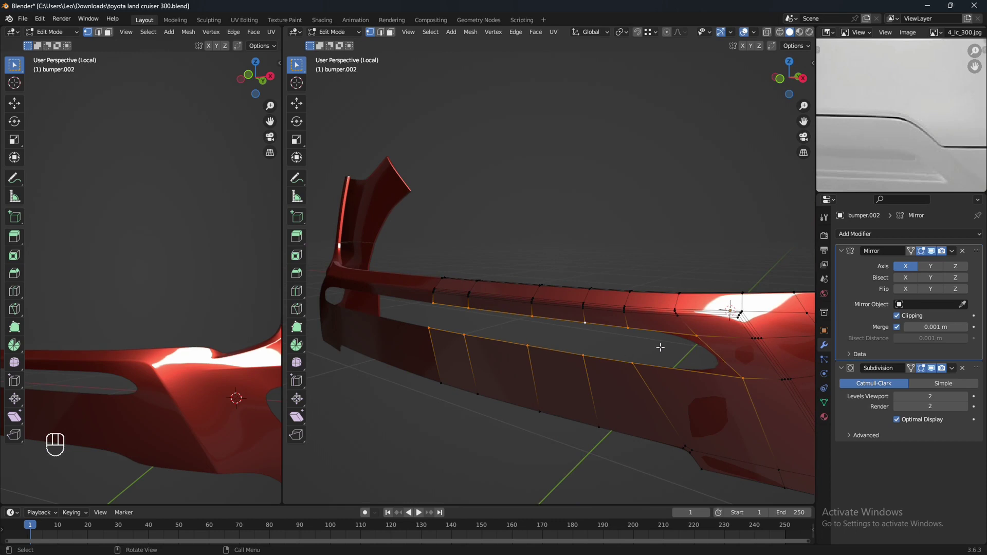
{"action": "middle_click_drag", "start_coordinate": [660, 348], "coordinate": [569, 360], "text": "shift"}
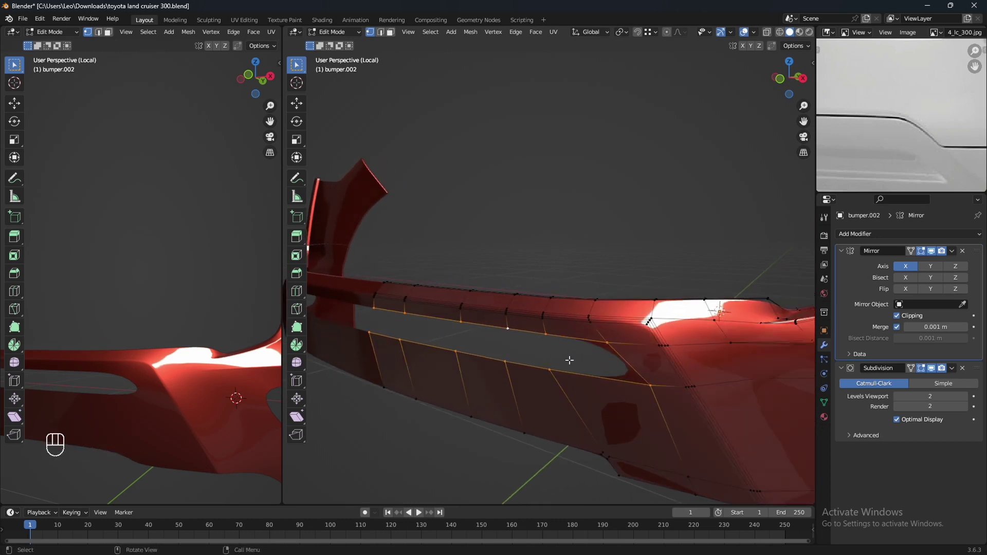
{"action": "key", "text": "e"}
{"action": "key", "text": "y"}
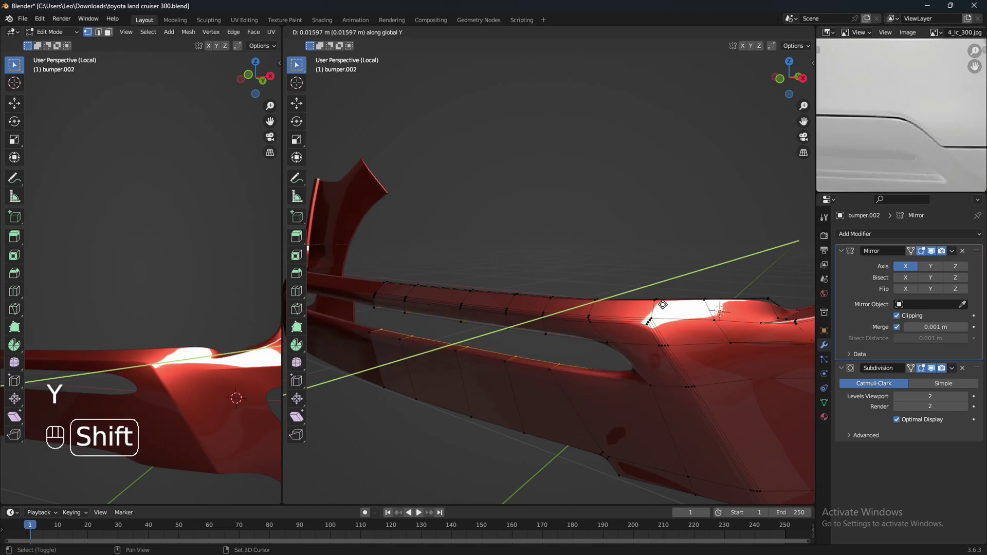
{"action": "left_click", "coordinate": [684, 286]}
Bevel the front rim loop of the central opening, both lower and upper edges, with a width of 0.00246 m and 2 segments
{"action": "middle_click_drag", "start_coordinate": [685, 282], "coordinate": [595, 395]}
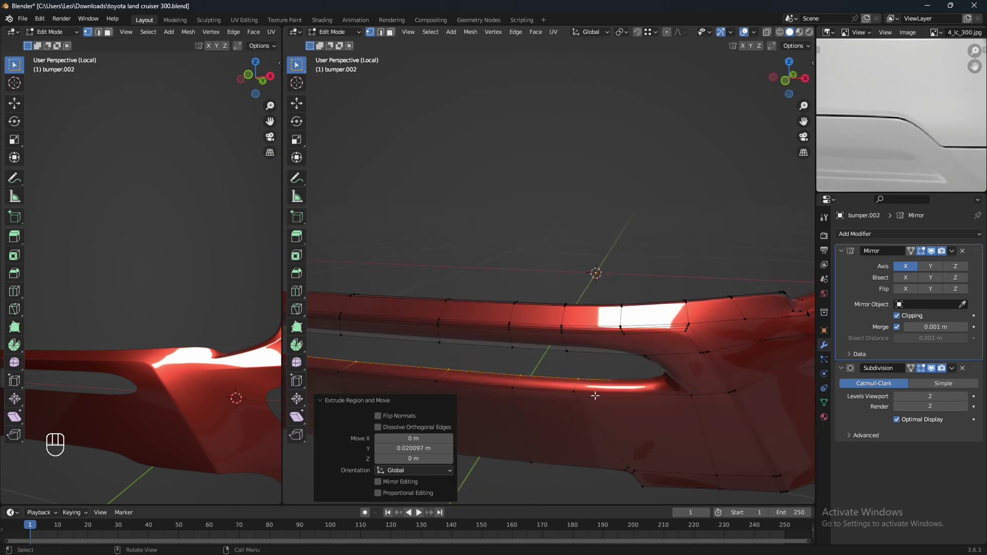
{"action": "key", "text": "alt"}
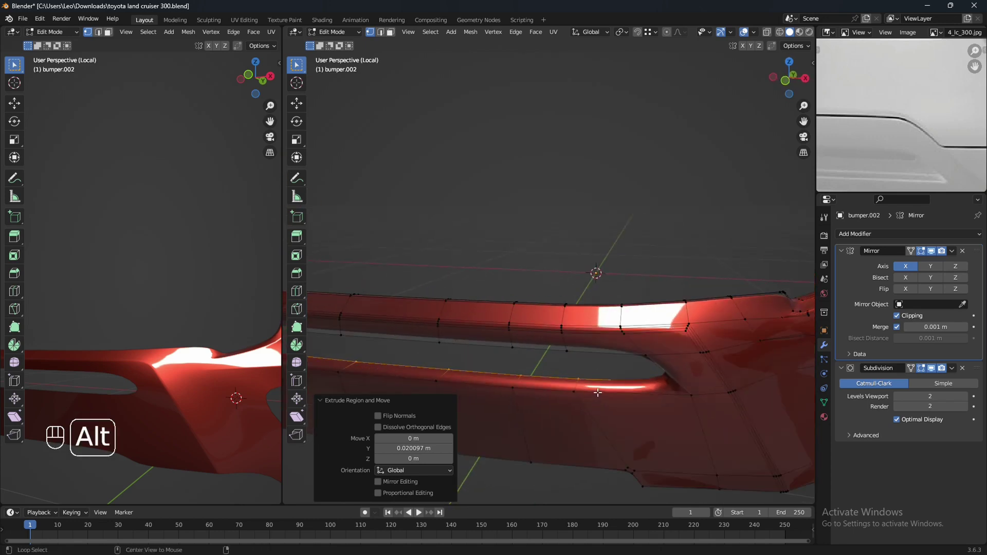
{"action": "left_click", "coordinate": [597, 392], "text": "alt"}
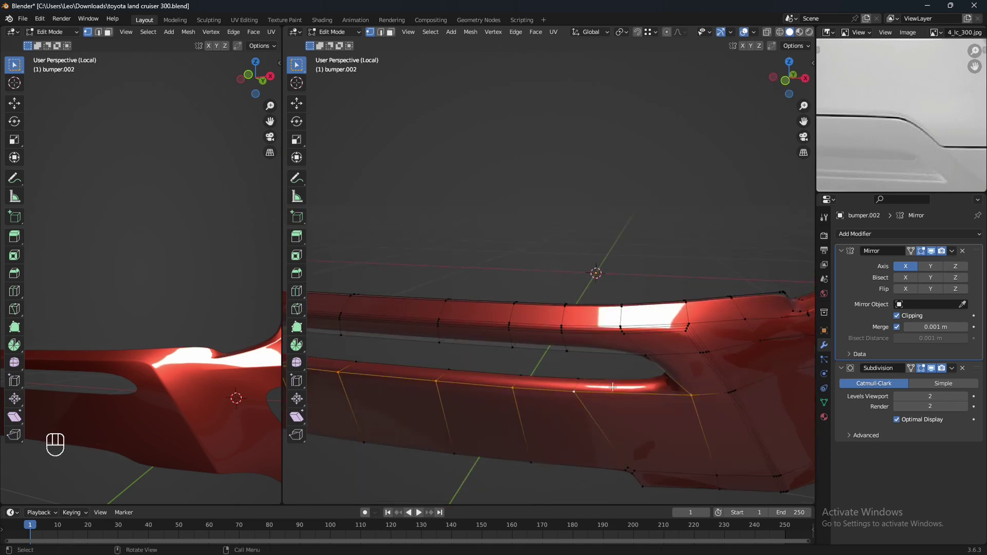
{"action": "middle_click_drag", "start_coordinate": [625, 412], "coordinate": [609, 397]}
{"action": "key", "text": "shift"}
{"action": "key", "text": "alt"}
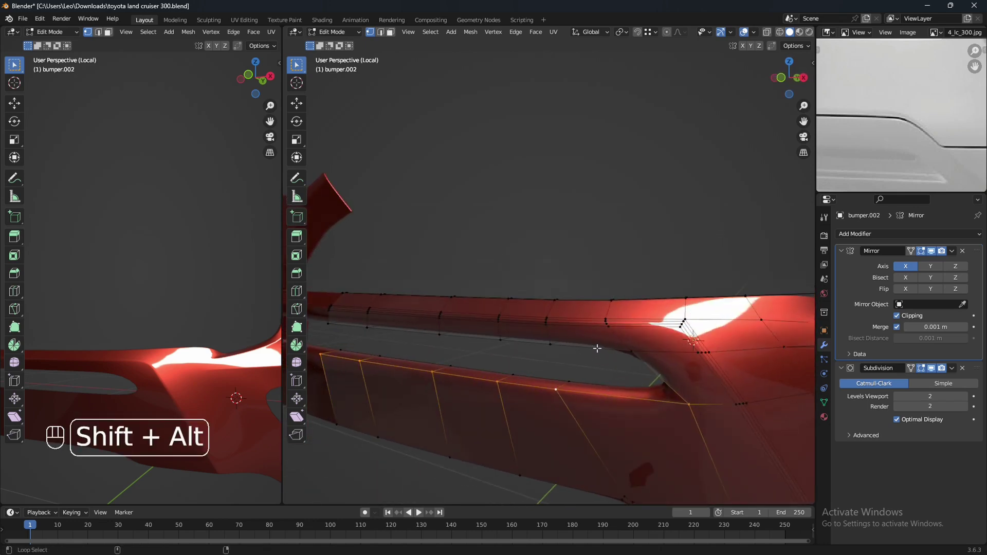
{"action": "left_click", "coordinate": [596, 348], "text": "alt+shift"}
{"action": "scroll", "coordinate": [615, 351], "scroll_direction": "down", "scroll_amount": 1}
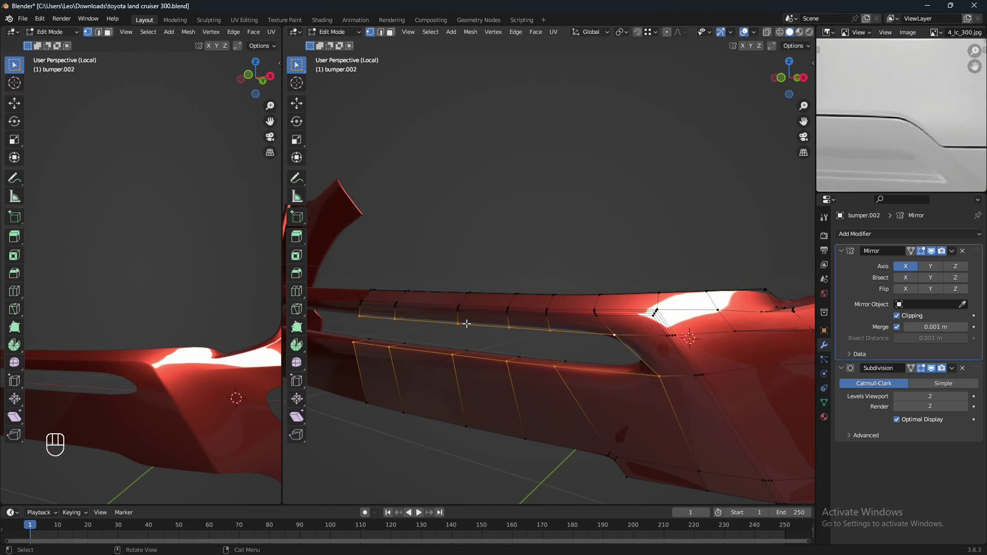
{"action": "middle_click_drag", "start_coordinate": [596, 359], "coordinate": [625, 391]}
{"action": "scroll", "coordinate": [641, 375], "scroll_direction": "up", "scroll_amount": 1}
{"action": "scroll", "coordinate": [626, 390], "scroll_direction": "up", "scroll_amount": 1}
{"action": "key", "text": "ctrl+b"}
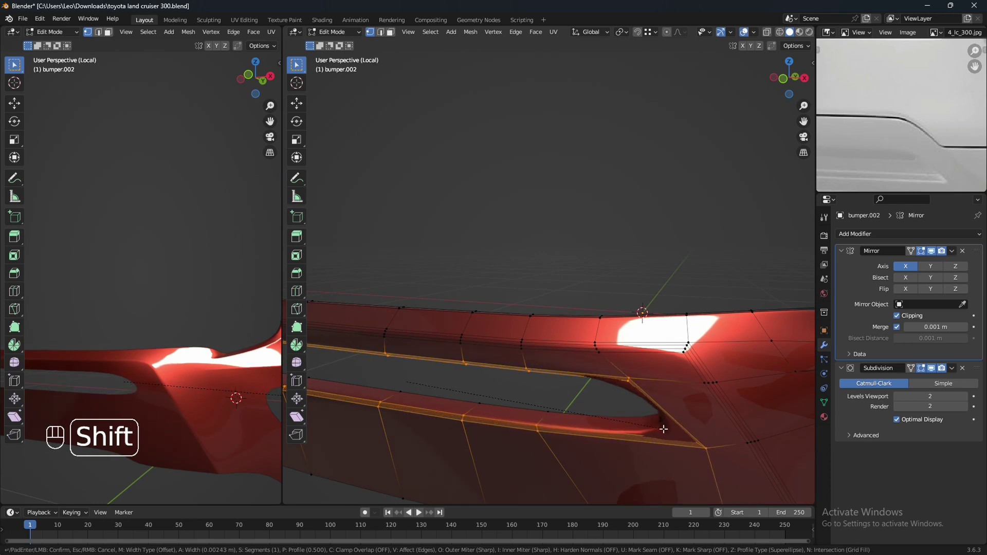
{"action": "scroll", "coordinate": [664, 428], "scroll_direction": "up", "scroll_amount": 1}
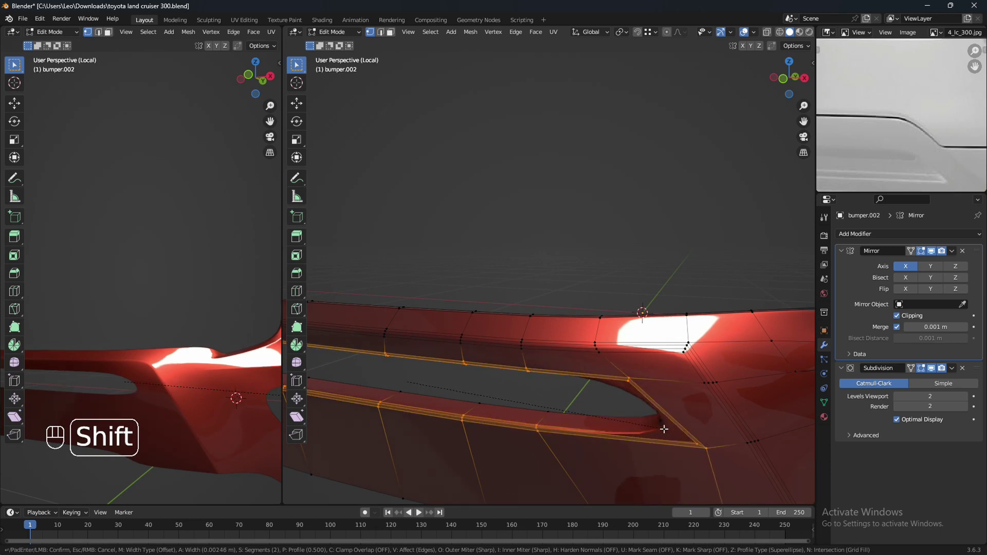
{"action": "left_click", "coordinate": [663, 428]}
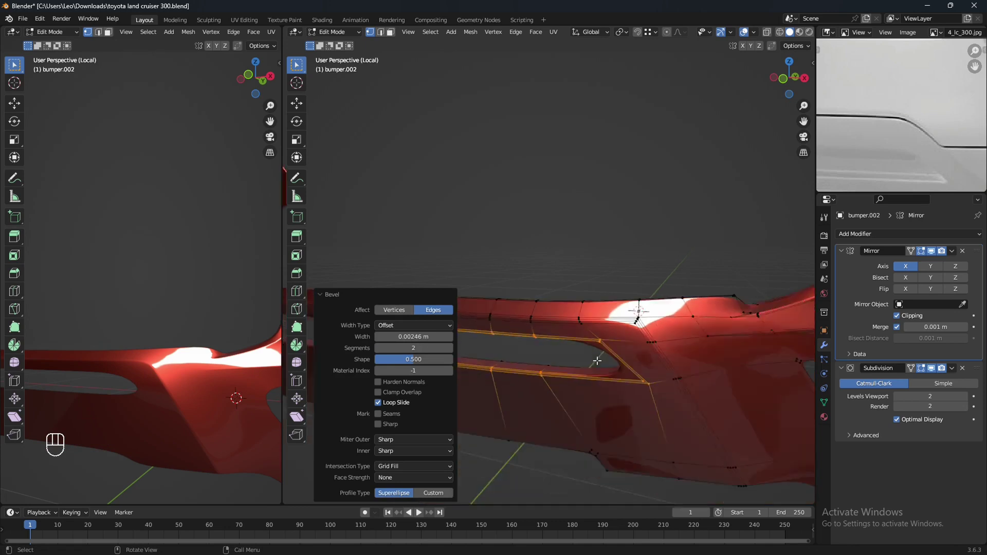
Add a centred loop cut across the upper bar in the segment beside the central opening's upper outer corner
{"action": "middle_click_drag", "start_coordinate": [639, 315], "coordinate": [630, 379]}
{"action": "scroll", "coordinate": [598, 354], "scroll_direction": "up", "scroll_amount": 2}
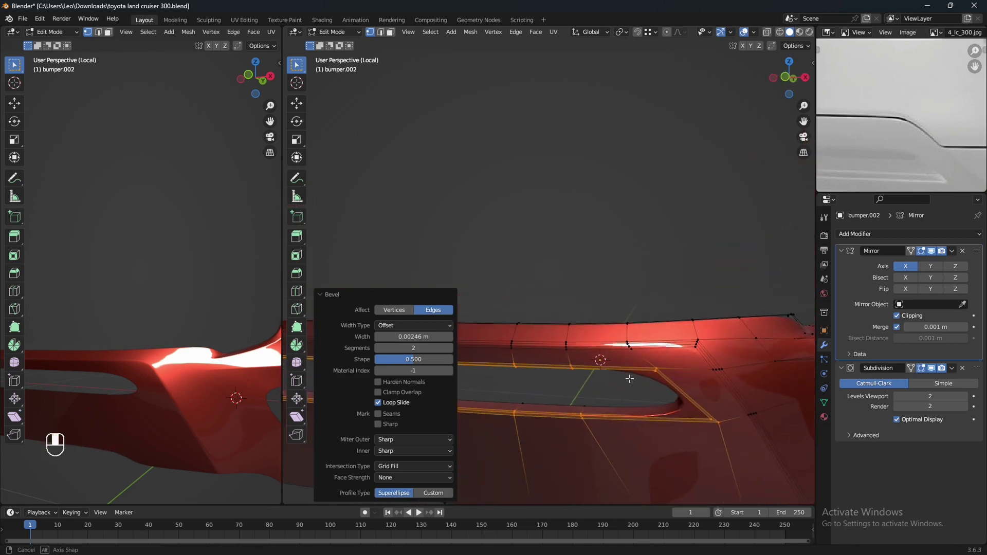
{"action": "key", "text": "ctrl+r"}
{"action": "left_click", "coordinate": [602, 373]}
{"action": "right_click", "coordinate": [602, 373]}
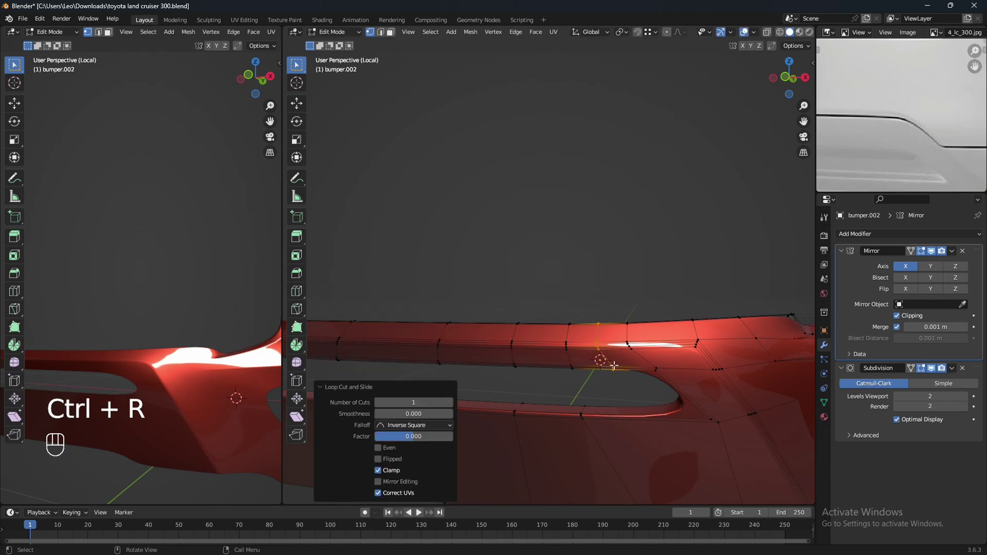
Slide only the new cut's vertices on the opening's upper rim toward the outer corner with a factor of 0.880
{"action": "key", "text": "shift+z"}
{"action": "middle_click_drag", "start_coordinate": [610, 387], "coordinate": [597, 386]}
{"action": "scroll", "coordinate": [599, 387], "scroll_direction": "up", "scroll_amount": 1}
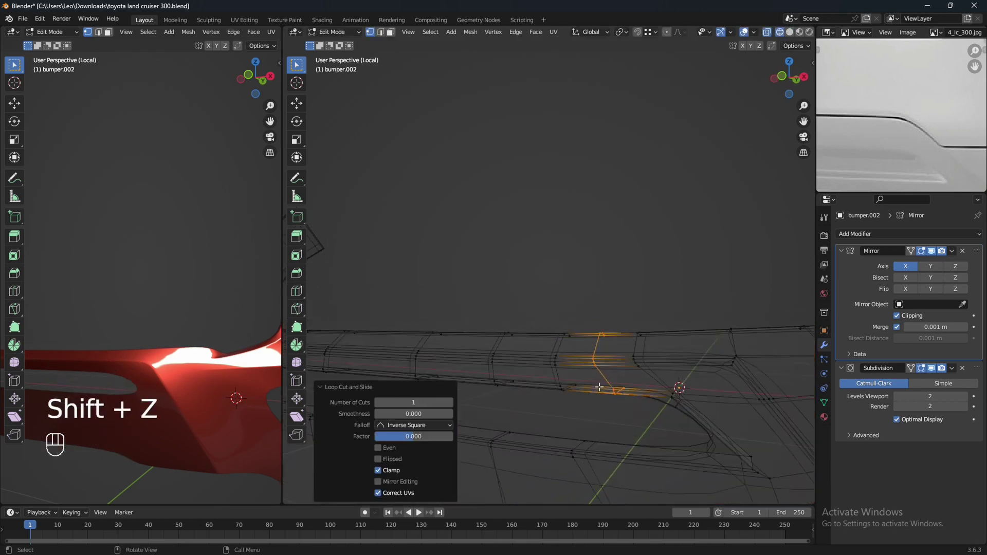
{"action": "scroll", "coordinate": [612, 387], "scroll_direction": "up", "scroll_amount": 1}
{"action": "middle_click_drag", "start_coordinate": [634, 418], "coordinate": [608, 395], "text": "shift"}
{"action": "left_click_drag", "start_coordinate": [586, 377], "coordinate": [635, 427]}
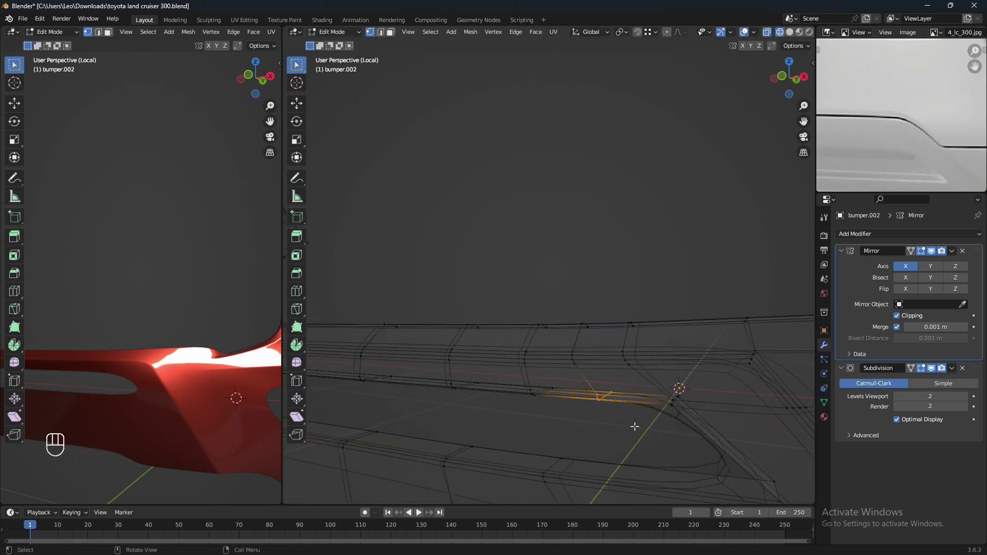
{"action": "key", "text": "shift+z"}
{"action": "scroll", "coordinate": [600, 403], "scroll_direction": "down", "scroll_amount": 2}
{"action": "middle_click_drag", "start_coordinate": [599, 403], "coordinate": [609, 396]}
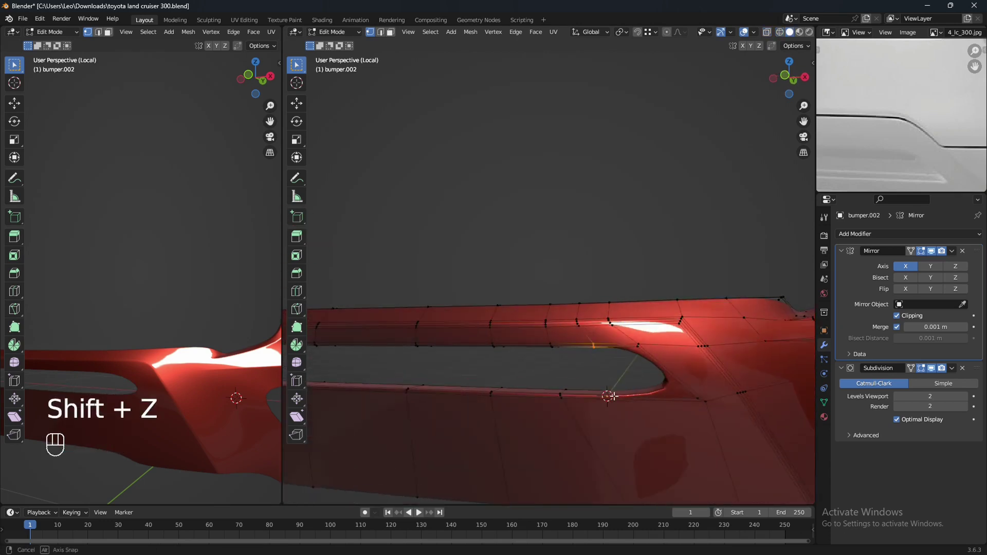
{"action": "scroll", "coordinate": [895, 162], "scroll_direction": "down", "scroll_amount": 4}
{"action": "middle_click_drag", "start_coordinate": [895, 162], "coordinate": [932, 178]}
{"action": "scroll", "coordinate": [931, 157], "scroll_direction": "up", "scroll_amount": 3}
{"action": "scroll", "coordinate": [927, 154], "scroll_direction": "up", "scroll_amount": 1}
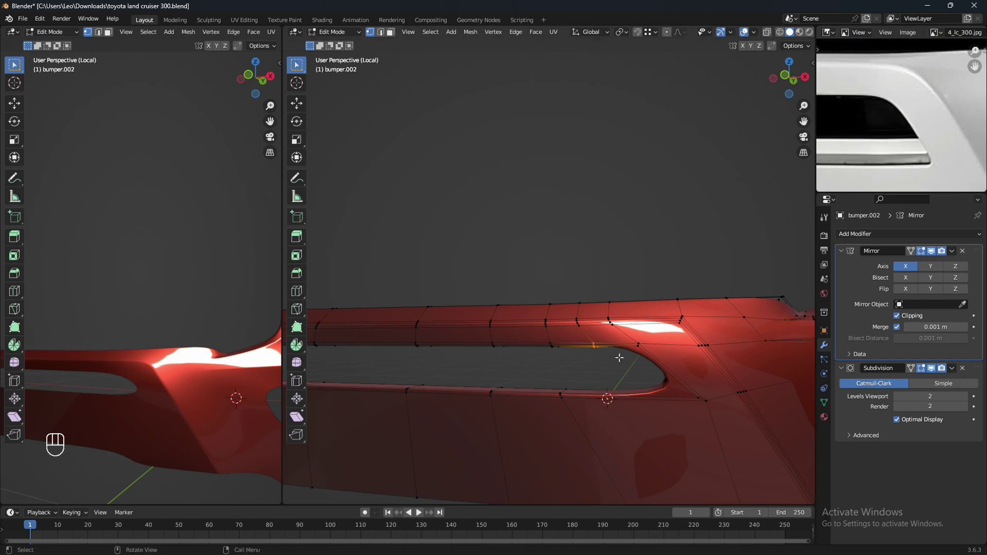
{"action": "middle_click_drag", "start_coordinate": [619, 358], "coordinate": [617, 361]}
{"action": "key", "text": "g"}
{"action": "key", "text": "g"}
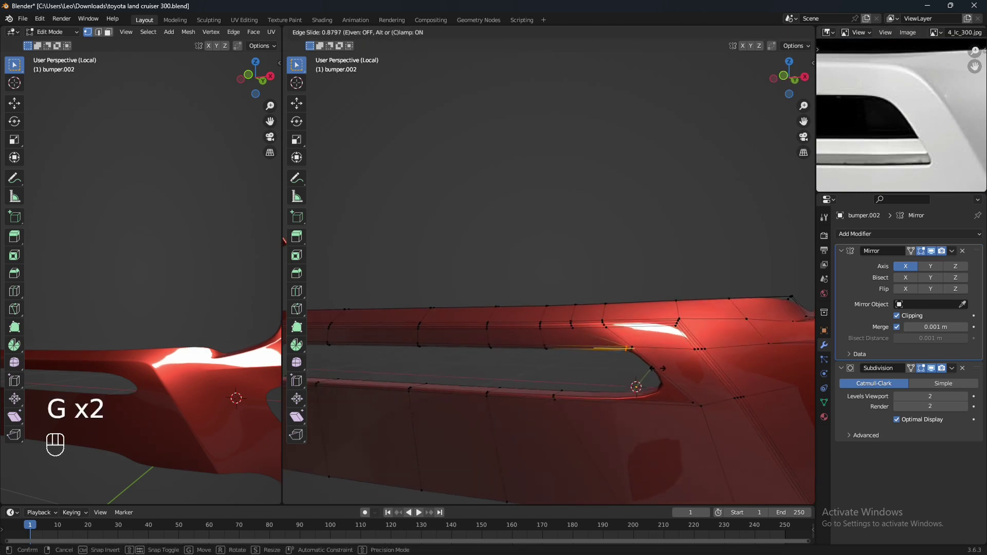
{"action": "left_click", "coordinate": [658, 368]}
Add a centred loop cut through the slanted outer end of the central opening
{"action": "middle_click_drag", "start_coordinate": [658, 368], "coordinate": [644, 376]}
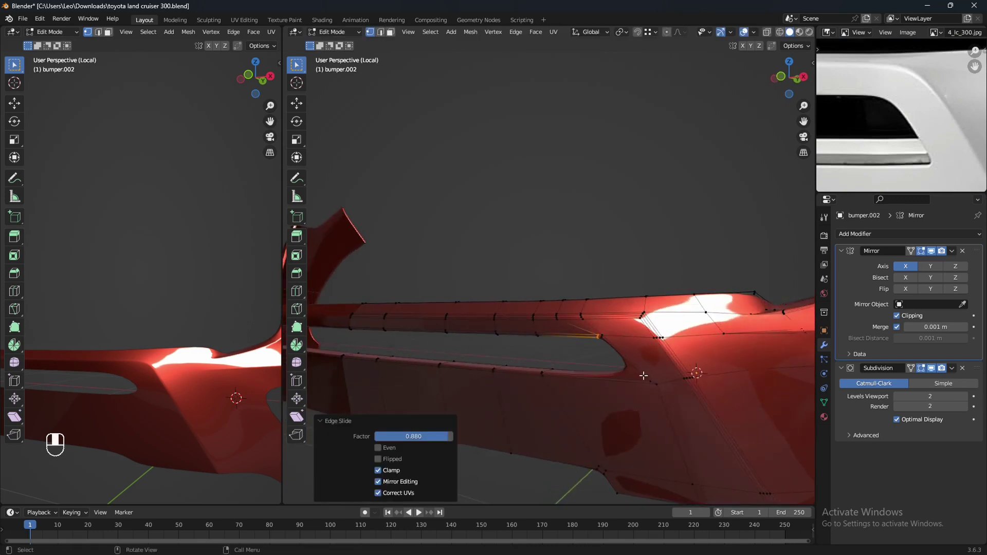
{"action": "key", "text": "ctrl+r"}
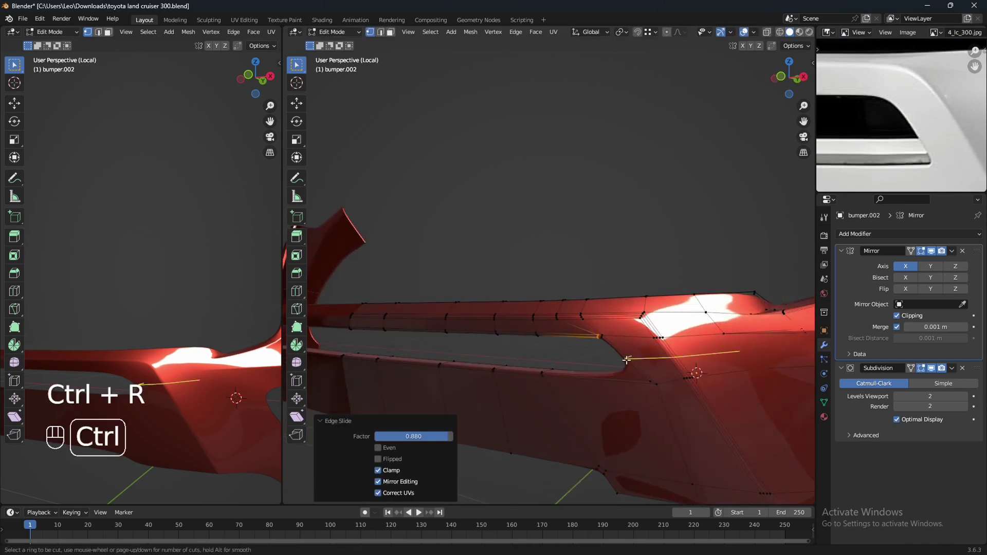
{"action": "left_click", "coordinate": [626, 359]}
{"action": "right_click", "coordinate": [626, 359]}
Slide only the new cut's rim vertices along the slanted end toward the opening's lower outer corner
{"action": "key", "text": "shift+z"}
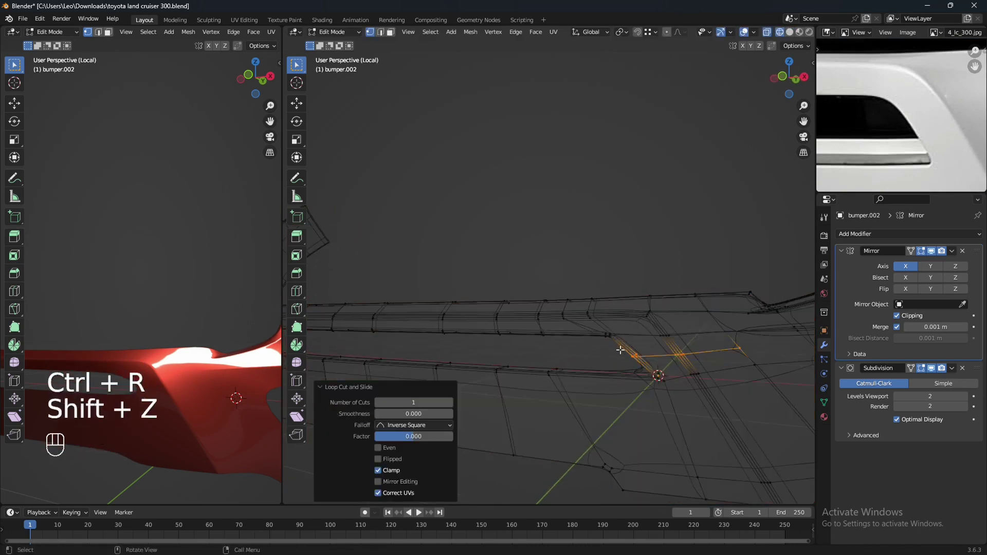
{"action": "right_click", "coordinate": [653, 372], "text": "shift"}
{"action": "key", "text": "shift+z"}
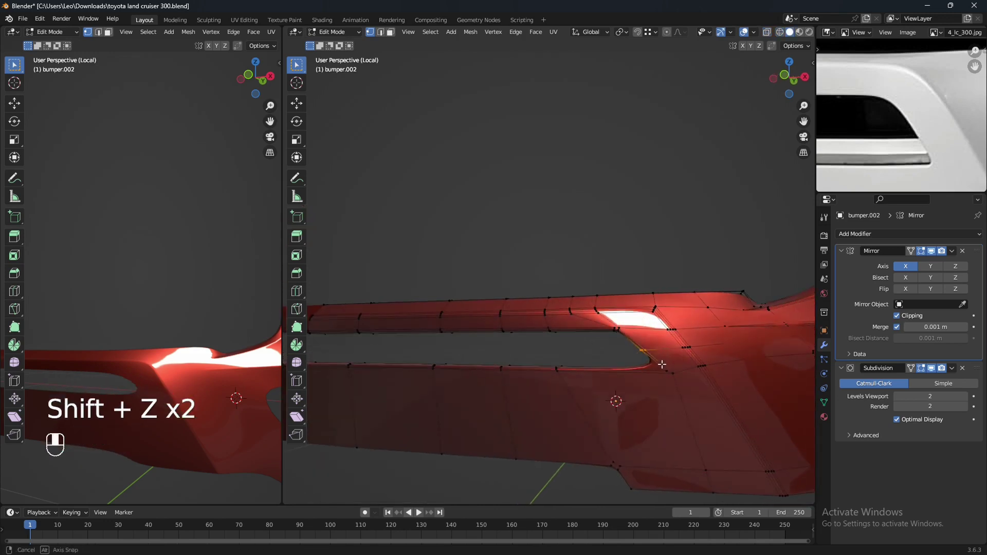
{"action": "key", "text": "g"}
{"action": "key", "text": "g"}
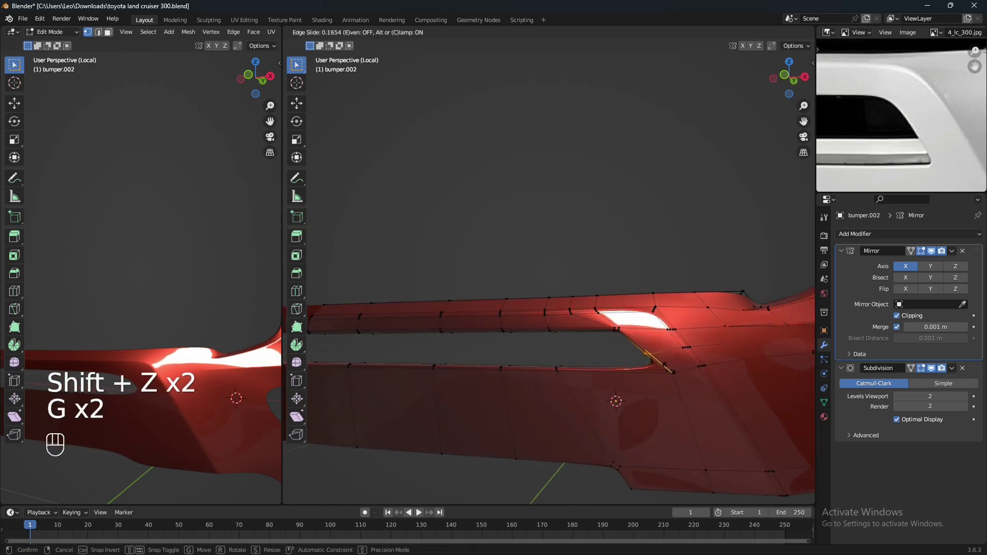
{"action": "left_click", "coordinate": [689, 377]}
{"action": "middle_click_drag", "start_coordinate": [689, 376], "coordinate": [630, 381]}
Return to Object Mode and add a Shrinkwrap modifier to the duplicated bumper with the original bumper as its target
{"action": "key", "text": "Tab"}
{"action": "scroll", "coordinate": [671, 387], "scroll_direction": "down", "scroll_amount": 2}
{"action": "scroll", "coordinate": [645, 381], "scroll_direction": "up", "scroll_amount": 2}
{"action": "scroll", "coordinate": [684, 379], "scroll_direction": "down", "scroll_amount": 2}
{"action": "scroll", "coordinate": [637, 401], "scroll_direction": "up", "scroll_amount": 2}
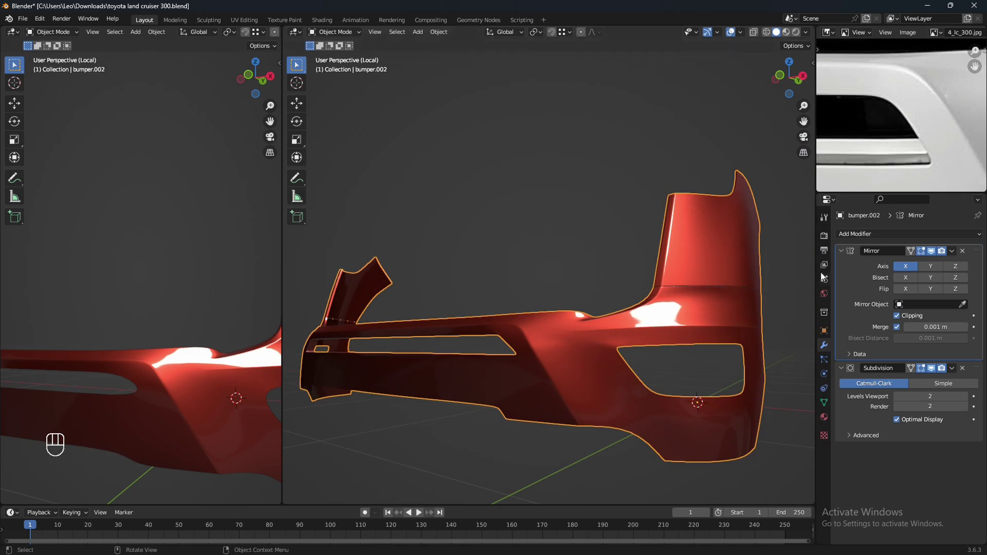
{"action": "left_click", "coordinate": [876, 233]}
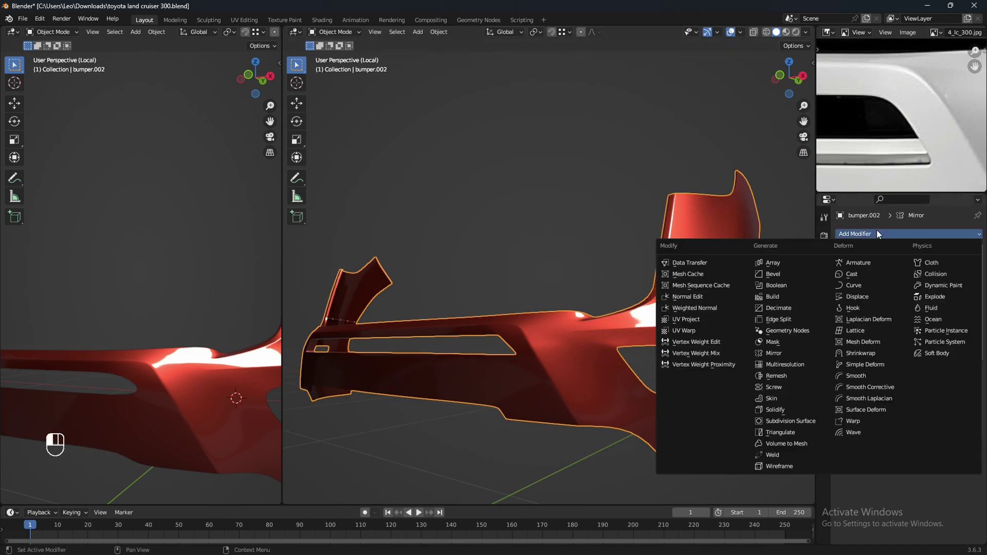
{"action": "left_click", "coordinate": [862, 352]}
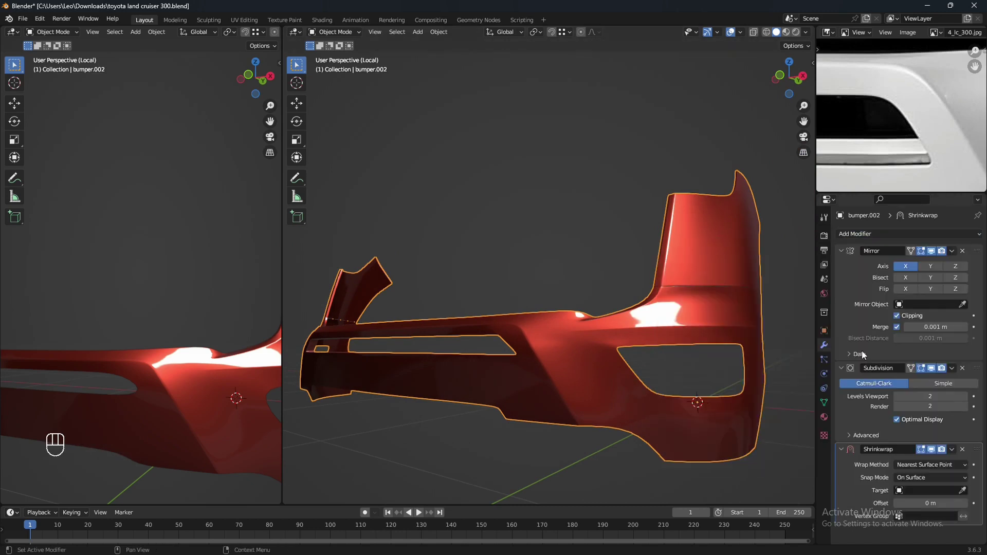
{"action": "left_click", "coordinate": [963, 491]}
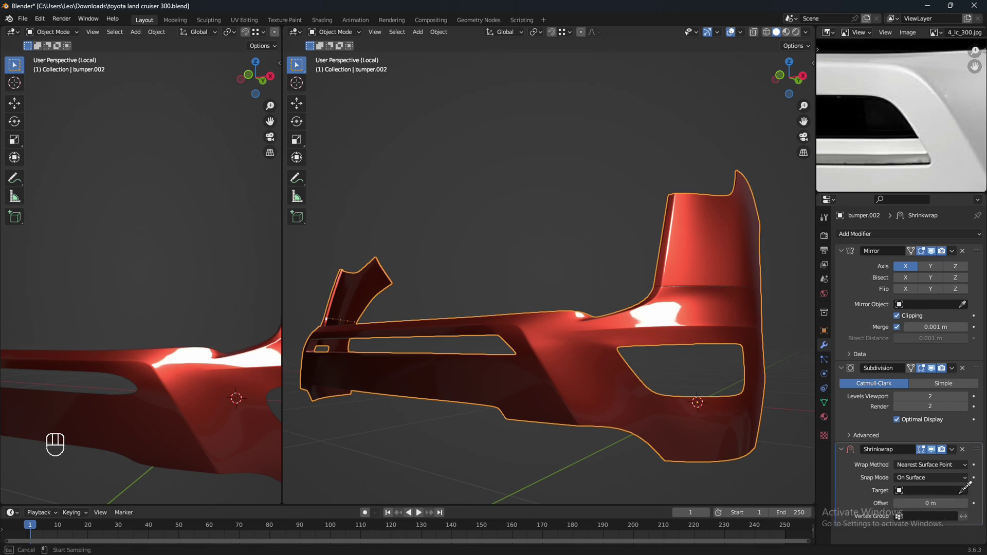
{"action": "left_click", "coordinate": [180, 400]}
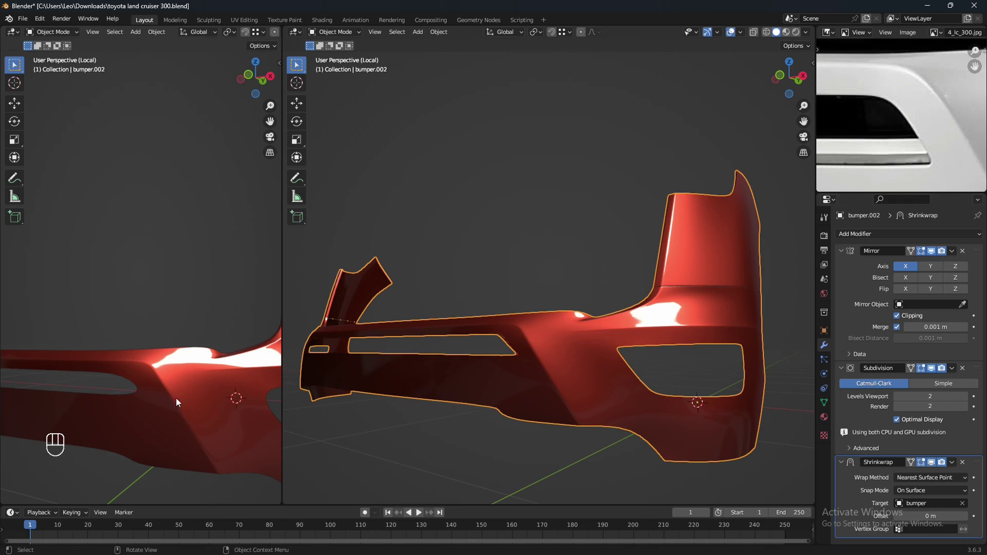
{"action": "middle_click_drag", "start_coordinate": [503, 360], "coordinate": [580, 333]}
{"action": "scroll", "coordinate": [566, 374], "scroll_direction": "up", "scroll_amount": 2}
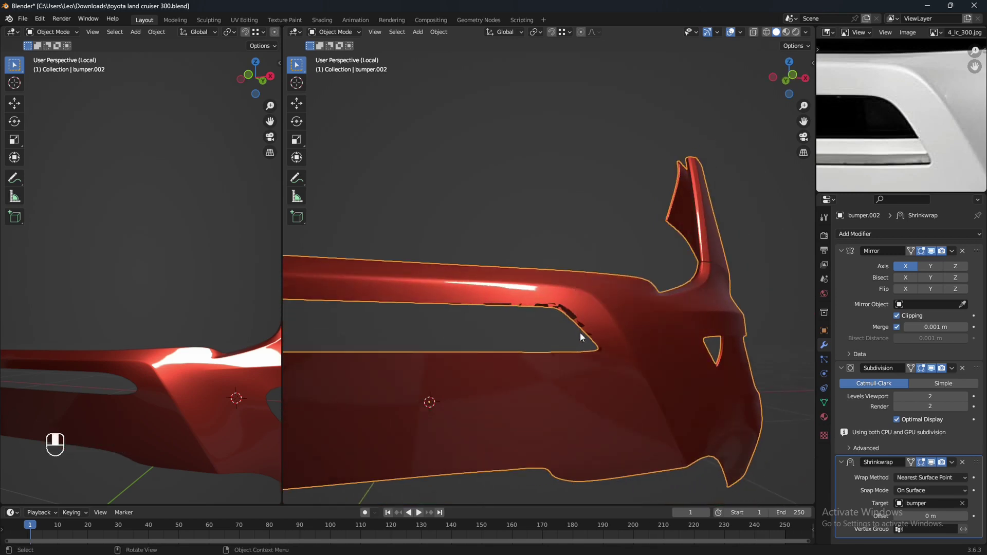
Set the Shrinkwrap modifier's snap mode to Inside on the duplicated bumper
{"action": "left_click", "coordinate": [931, 491]}
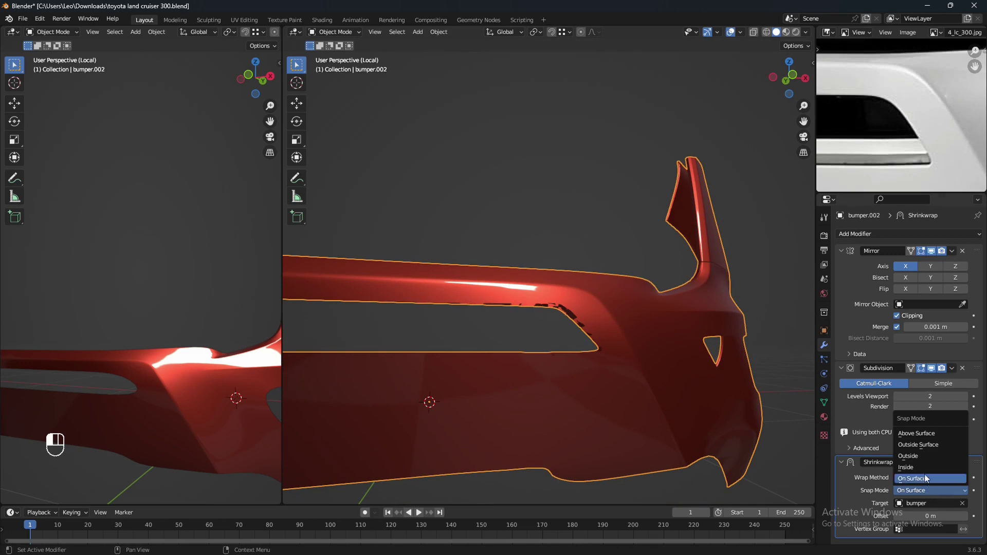
{"action": "left_click", "coordinate": [924, 467]}
{"action": "middle_click_drag", "start_coordinate": [630, 402], "coordinate": [506, 399]}
Raise the original bumper's viewport subdivision level to 4 and save the file
{"action": "left_click", "coordinate": [155, 415]}
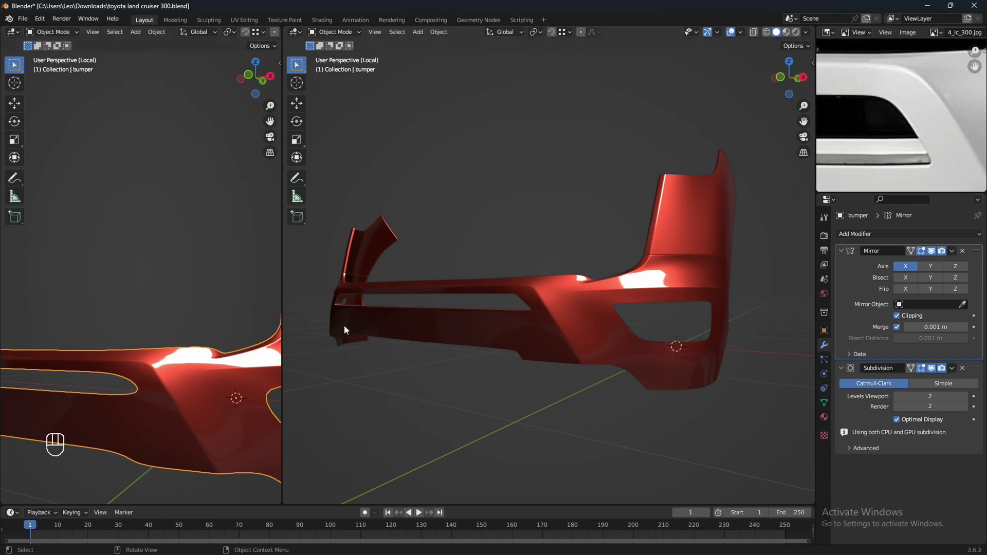
{"action": "left_click", "coordinate": [965, 396]}
{"action": "left_click", "coordinate": [966, 397]}
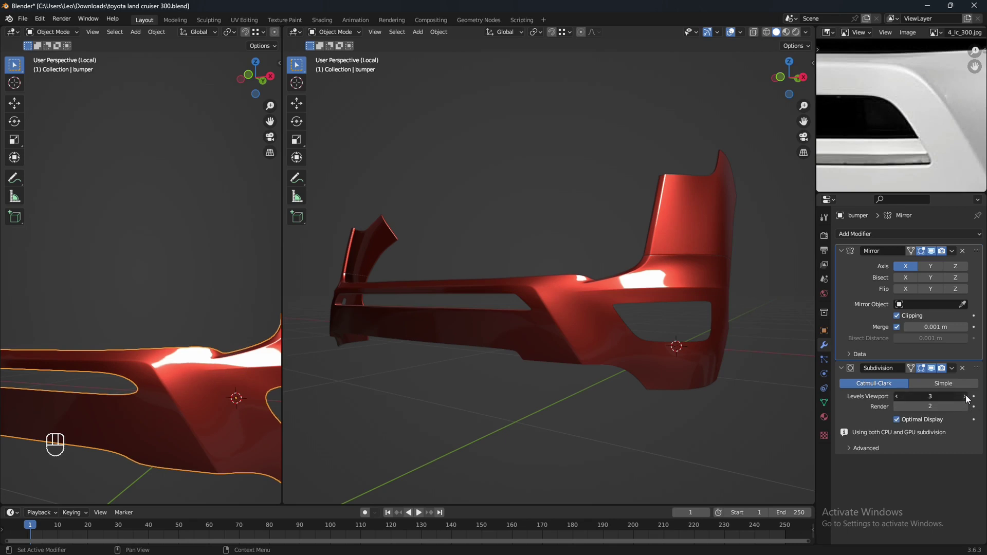
{"action": "middle_click_drag", "start_coordinate": [591, 345], "coordinate": [657, 328]}
{"action": "key", "text": "ctrl+s"}
Compare the bumper's lower outer edge below the side opening with the panel-line corner in the reference photo
{"action": "middle_click_drag", "start_coordinate": [542, 392], "coordinate": [533, 340]}
{"action": "scroll", "coordinate": [929, 109], "scroll_direction": "down", "scroll_amount": 4}
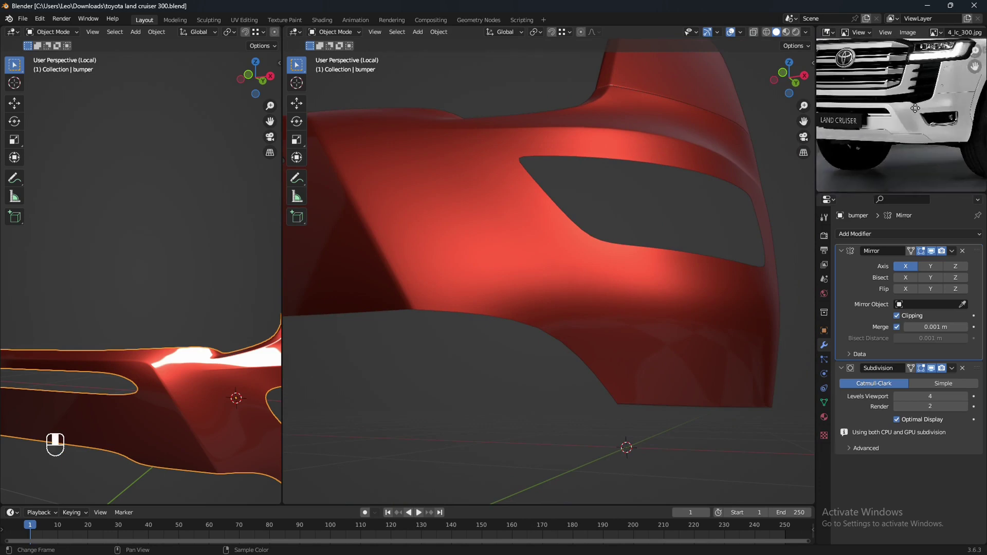
{"action": "scroll", "coordinate": [898, 122], "scroll_direction": "up", "scroll_amount": 4}
{"action": "scroll", "coordinate": [899, 122], "scroll_direction": "up", "scroll_amount": 3}
{"action": "middle_click_drag", "start_coordinate": [918, 162], "coordinate": [902, 148]}
{"action": "scroll", "coordinate": [909, 140], "scroll_direction": "up", "scroll_amount": 3}
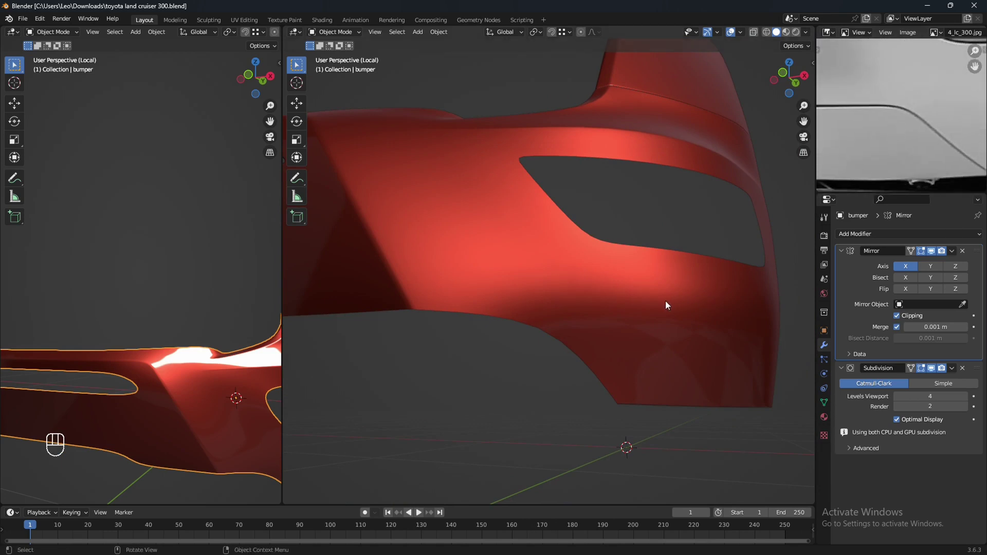
{"action": "middle_click_drag", "start_coordinate": [665, 300], "coordinate": [604, 366]}
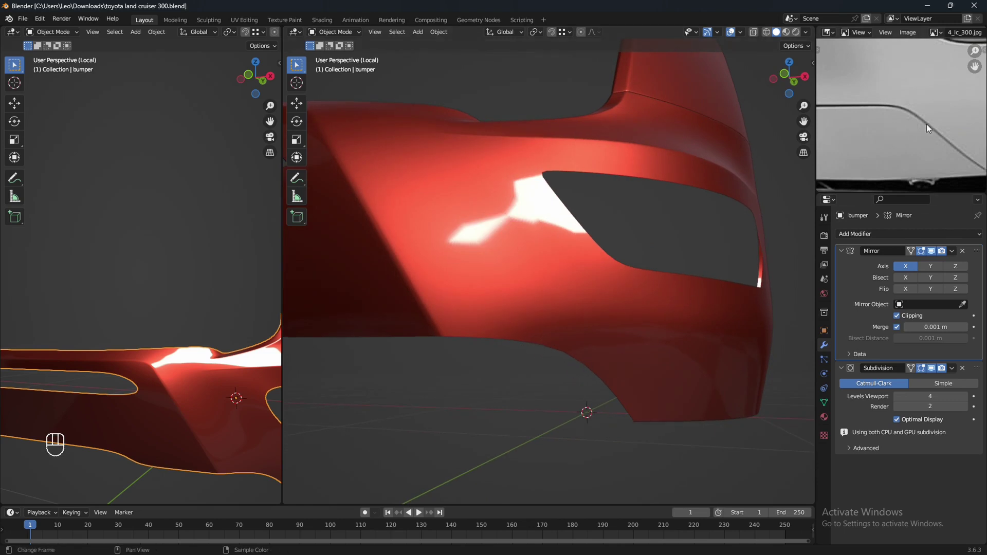
{"action": "key", "text": "h"}
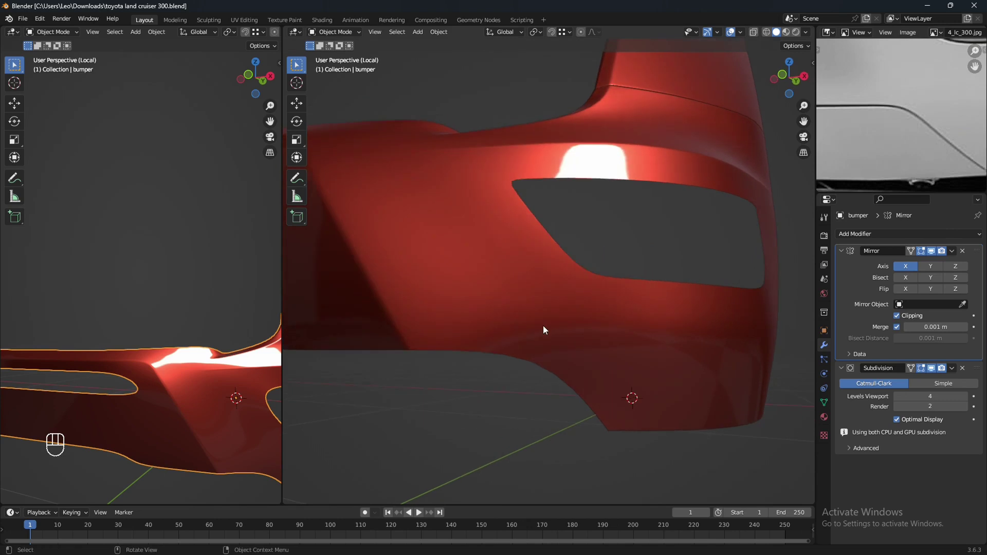
Vertex-bevel the corner on the duplicated bumper's lower edge below the side opening with one segment, finishing in Object Mode
{"action": "left_click", "coordinate": [543, 325]}
{"action": "key", "text": "Tab"}
{"action": "left_click", "coordinate": [538, 339]}
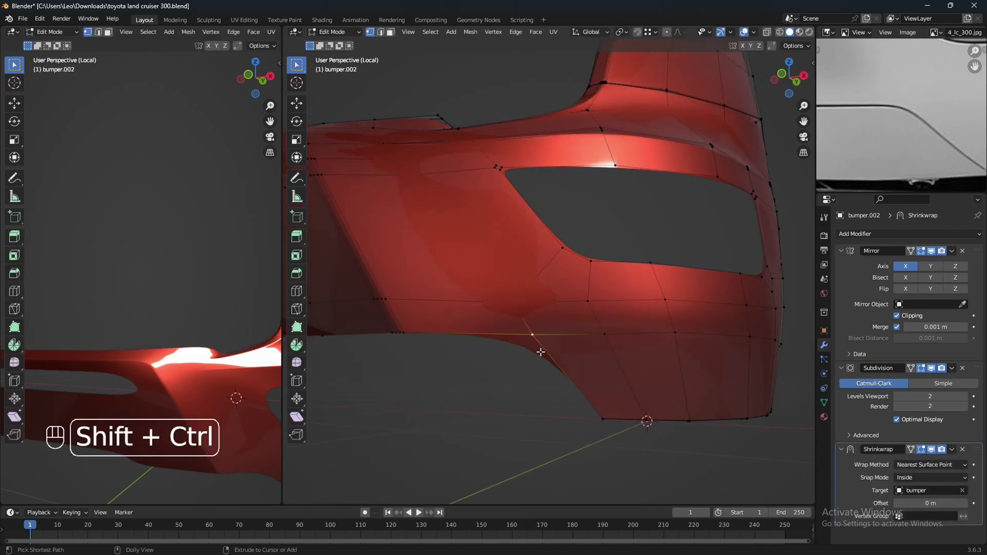
{"action": "key", "text": "shift+ctrl+b"}
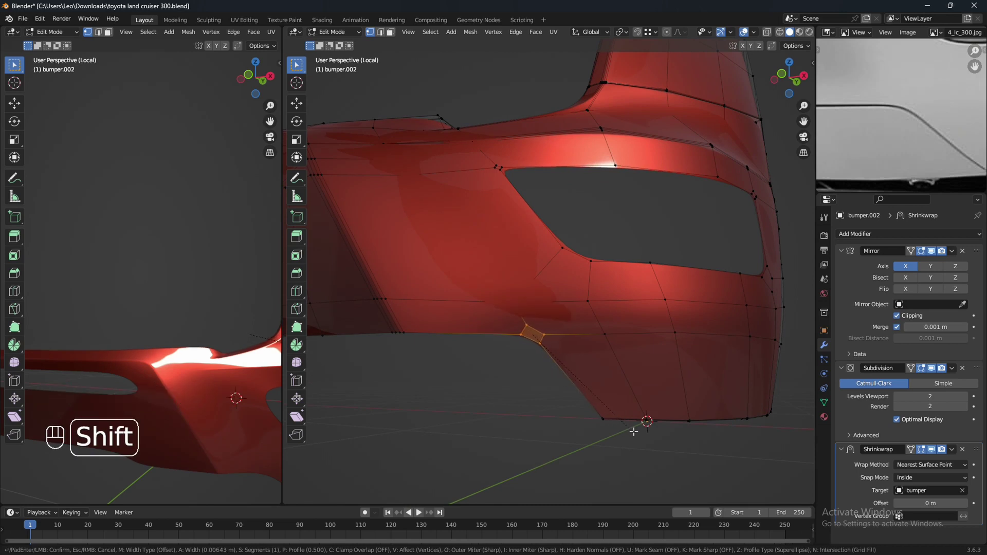
{"action": "left_click", "coordinate": [654, 447]}
{"action": "middle_click_drag", "start_coordinate": [653, 448], "coordinate": [581, 353]}
{"action": "key", "text": "Tab"}
{"action": "key", "text": "Tab"}
{"action": "key", "text": "Tab"}
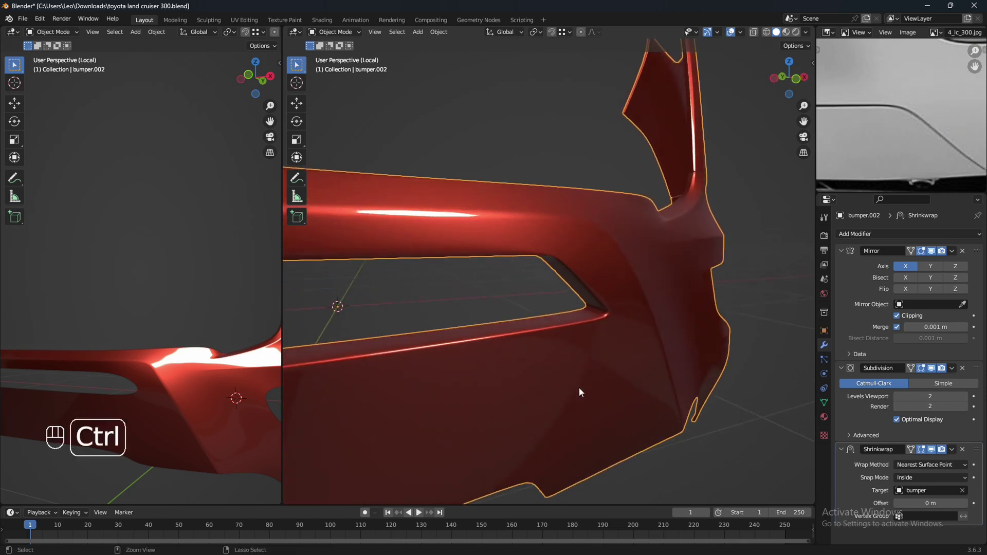
Examine the shading around the central opening's outer corner, using Studio viewport lighting
{"action": "middle_click_drag", "start_coordinate": [578, 389], "coordinate": [572, 362], "text": "ctrl"}
{"action": "middle_click_drag", "start_coordinate": [592, 382], "coordinate": [574, 394]}
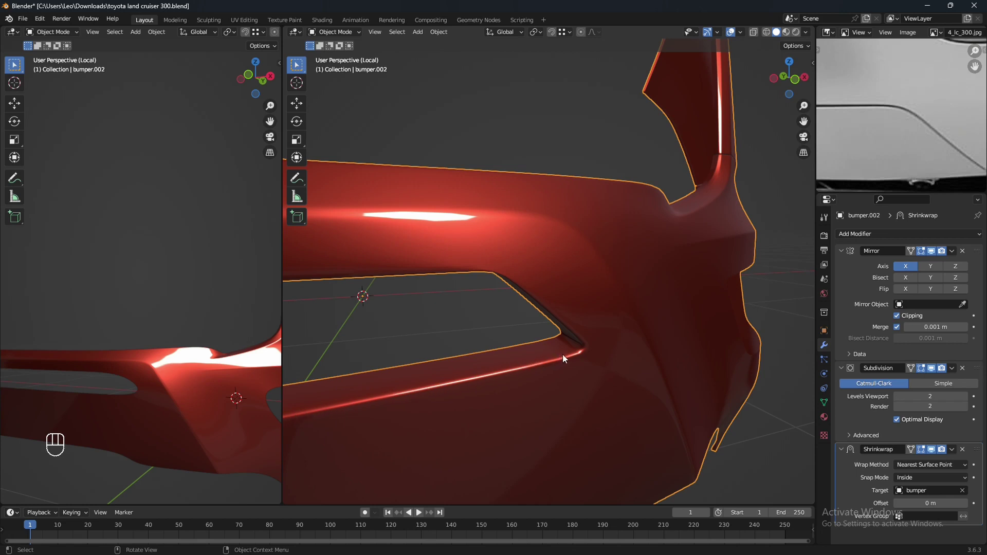
{"action": "mouse_move", "coordinate": [561, 360]}
{"action": "middle_mouse_down"}
{"action": "mouse_move", "coordinate": [566, 350]}
{"action": "mouse_move", "coordinate": [578, 369]}
{"action": "middle_mouse_up"}
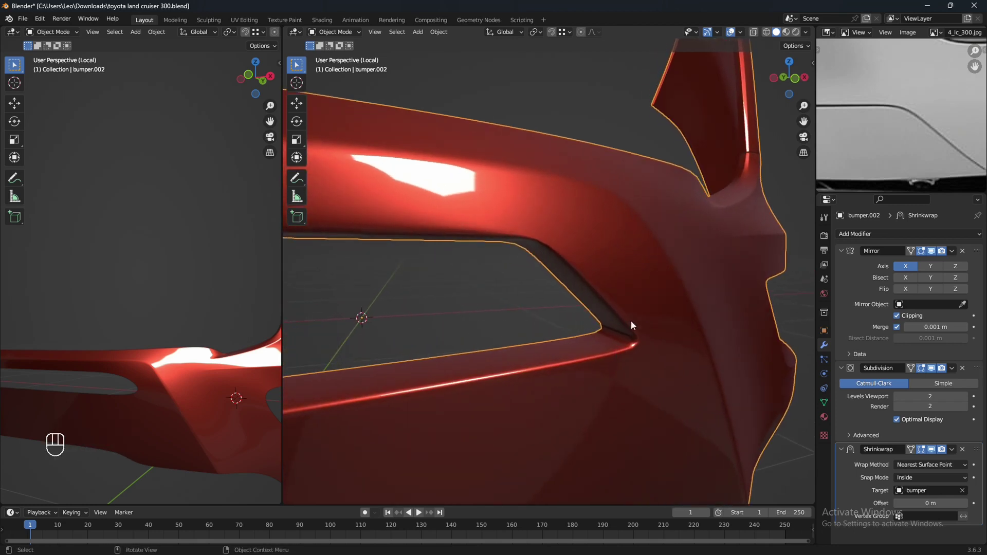
{"action": "middle_click_drag", "start_coordinate": [551, 248], "coordinate": [578, 269]}
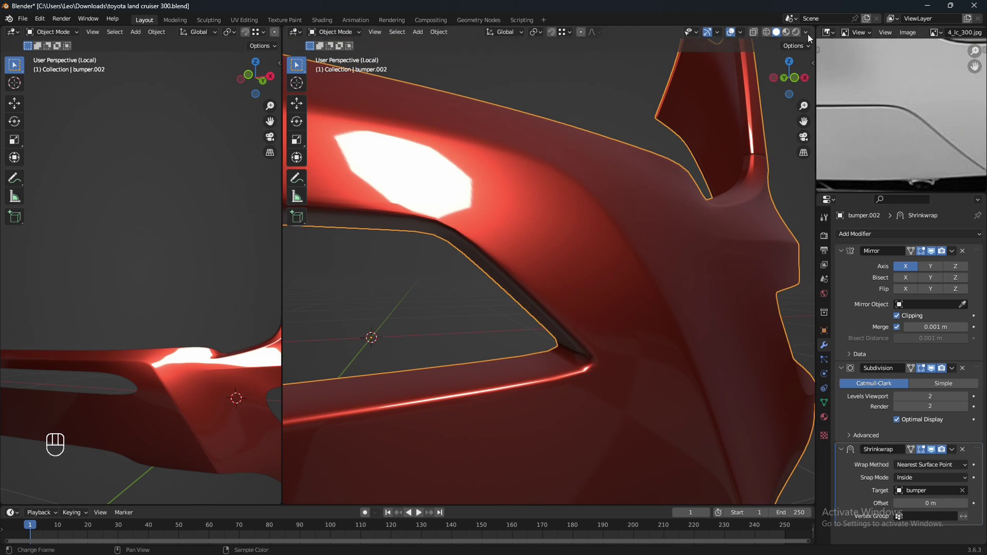
{"action": "left_click", "coordinate": [806, 32]}
{"action": "left_click", "coordinate": [775, 83]}
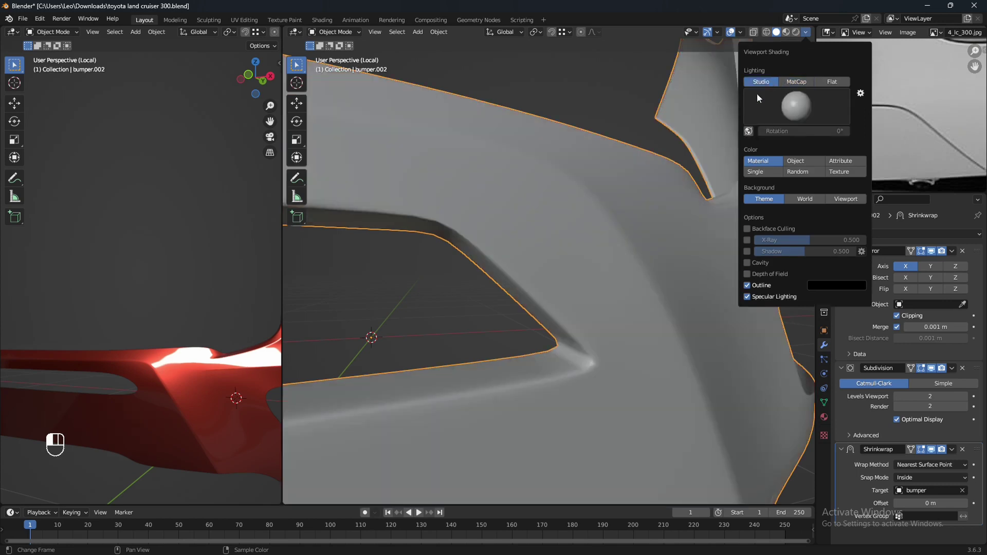
{"action": "middle_click_drag", "start_coordinate": [562, 236], "coordinate": [592, 213]}
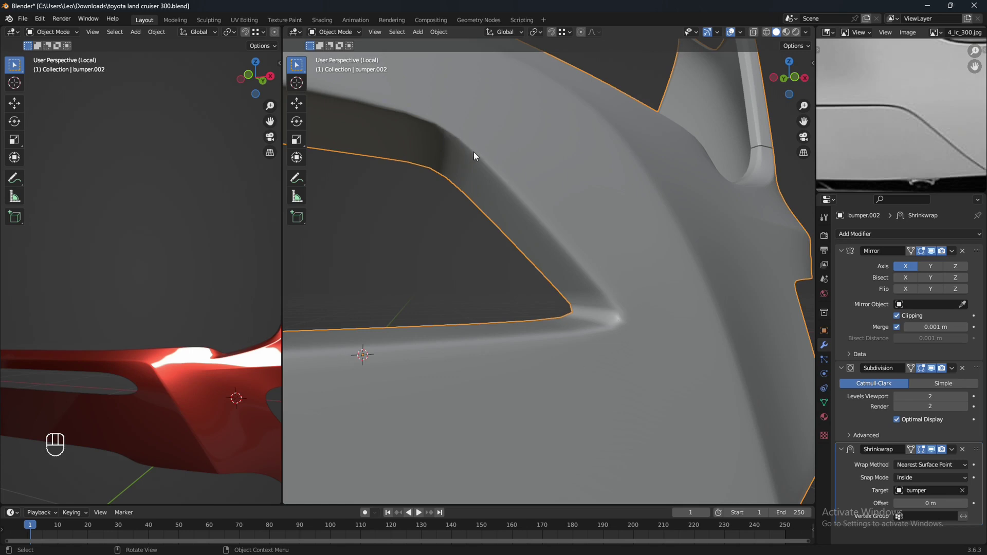
{"action": "scroll", "coordinate": [473, 152], "scroll_direction": "down", "scroll_amount": 6}
{"action": "middle_click_drag", "start_coordinate": [522, 201], "coordinate": [497, 216]}
Save the file and switch the viewport lighting back to the red MatCap
{"action": "key", "text": "ctrl+s"}
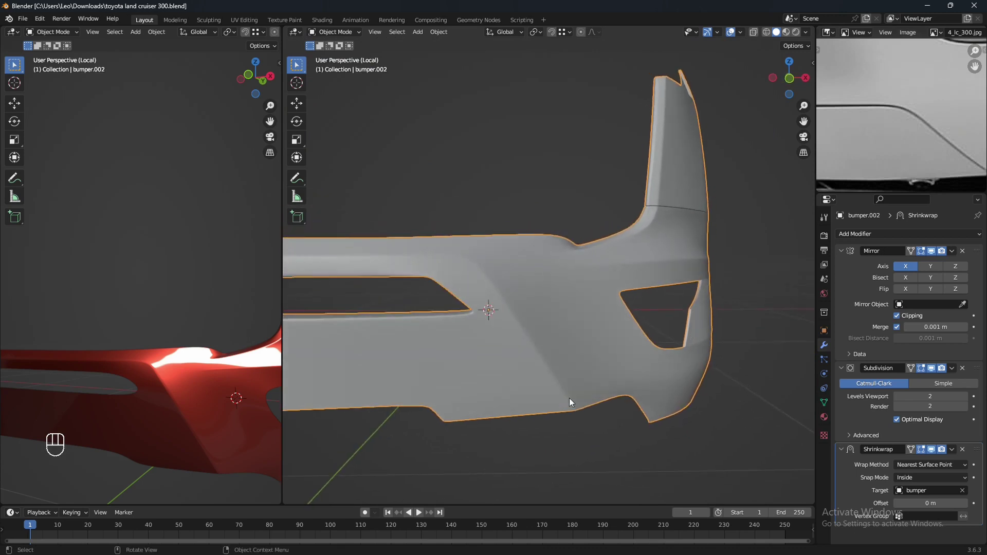
{"action": "left_click", "coordinate": [806, 33]}
{"action": "left_click", "coordinate": [795, 81]}
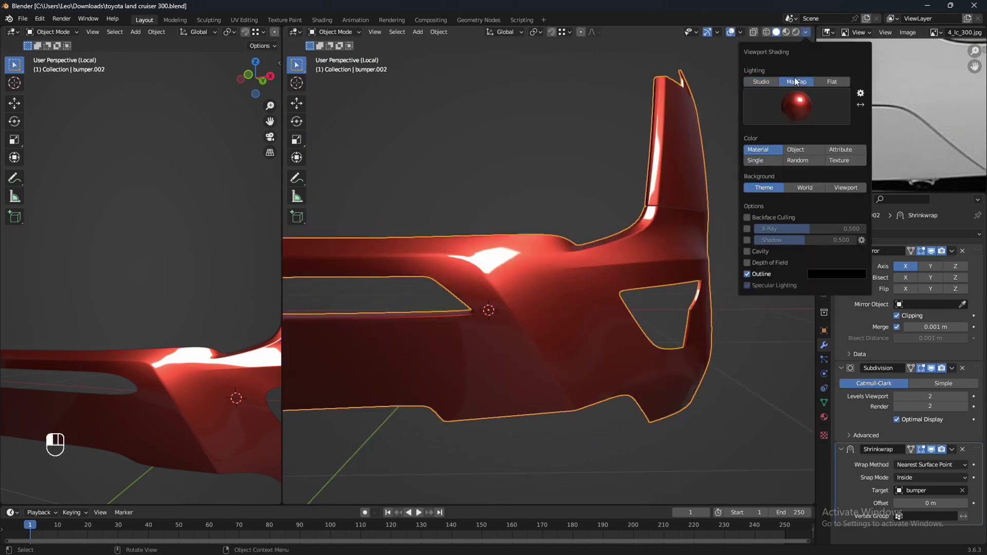
Select the linked geometry of the duplicate's upright side panel in Edit Mode and separate it into its own object
{"action": "mouse_move", "coordinate": [635, 272]}
{"action": "middle_mouse_down"}
{"action": "mouse_move", "coordinate": [609, 278]}
{"action": "mouse_move", "coordinate": [601, 297]}
{"action": "mouse_move", "coordinate": [618, 342]}
{"action": "middle_mouse_up"}
{"action": "key", "text": "Tab"}
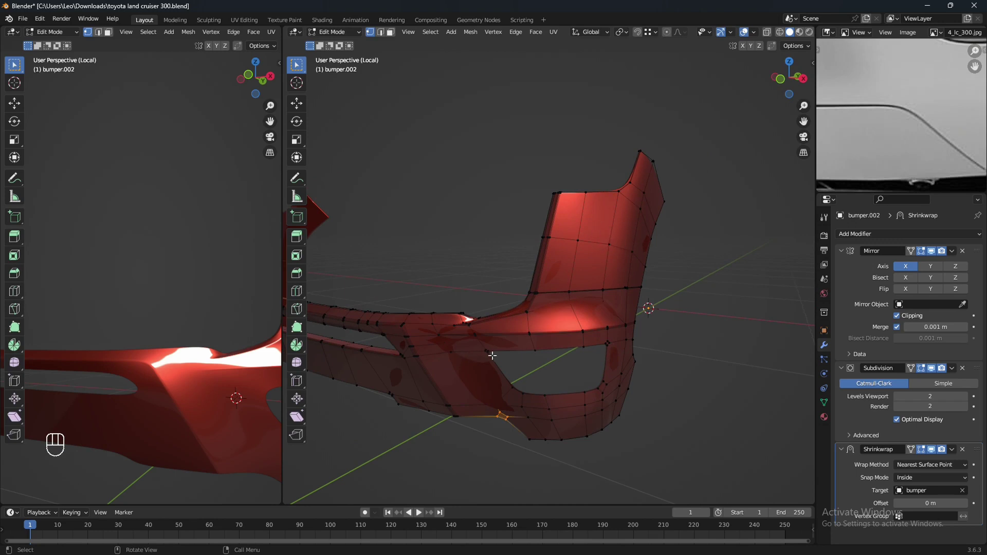
{"action": "middle_click_drag", "start_coordinate": [485, 355], "coordinate": [566, 305]}
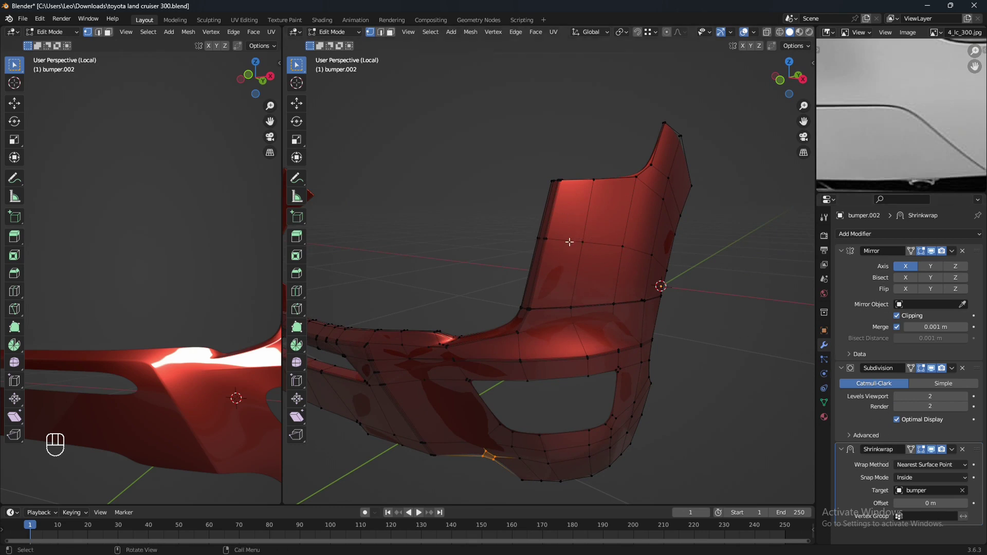
{"action": "middle_click_drag", "start_coordinate": [609, 248], "coordinate": [606, 250]}
{"action": "left_click", "coordinate": [602, 252]}
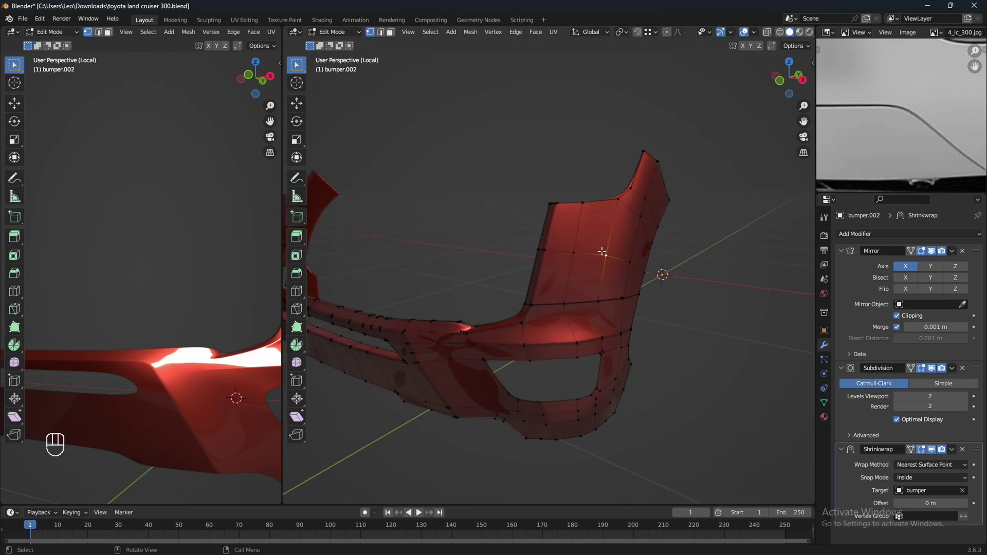
{"action": "key", "text": "l"}
{"action": "key", "text": "p"}
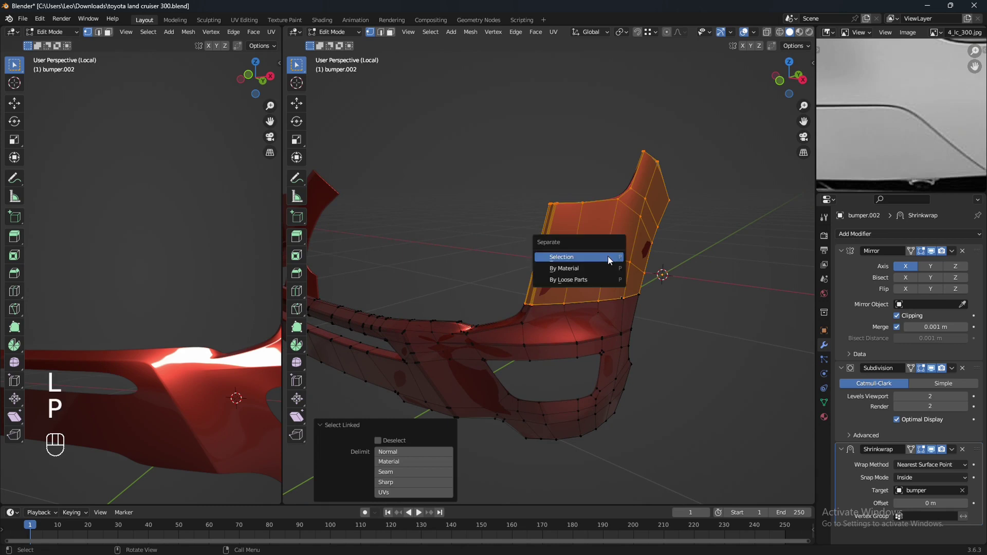
{"action": "left_click", "coordinate": [608, 256]}
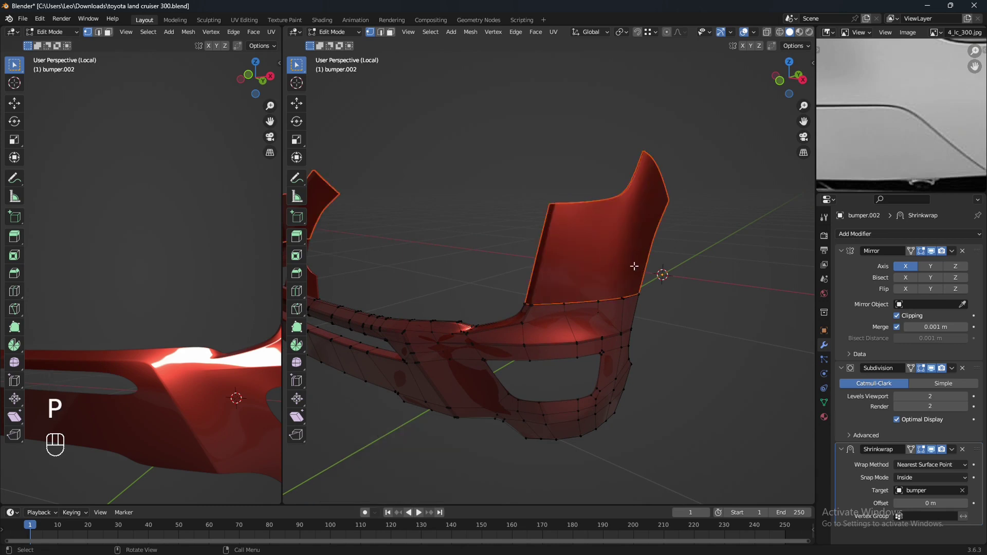
{"action": "key", "text": "Tab"}
Remove the Shrinkwrap modifier from the separated upright side panel
{"action": "middle_click_drag", "start_coordinate": [631, 268], "coordinate": [606, 276]}
{"action": "left_click", "coordinate": [617, 258]}
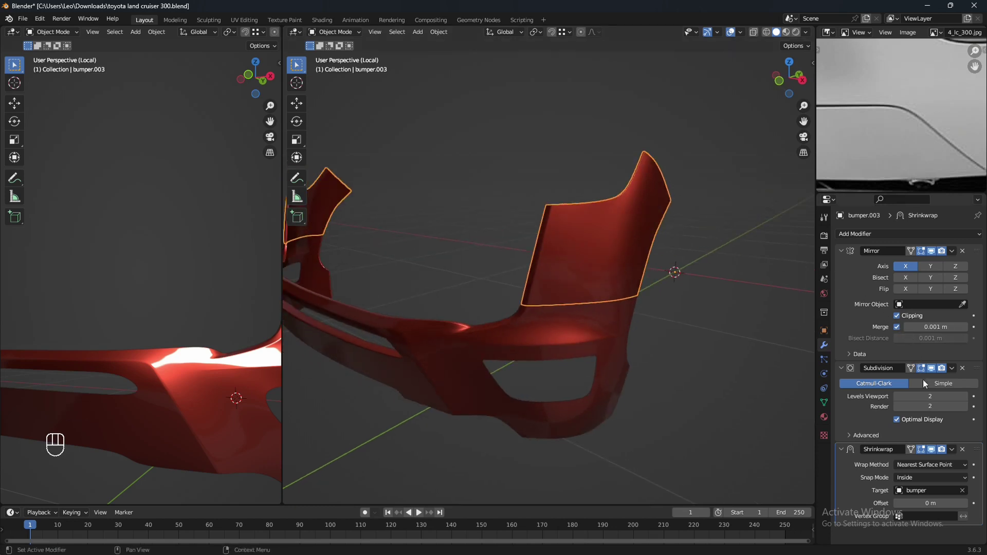
{"action": "left_click", "coordinate": [963, 449]}
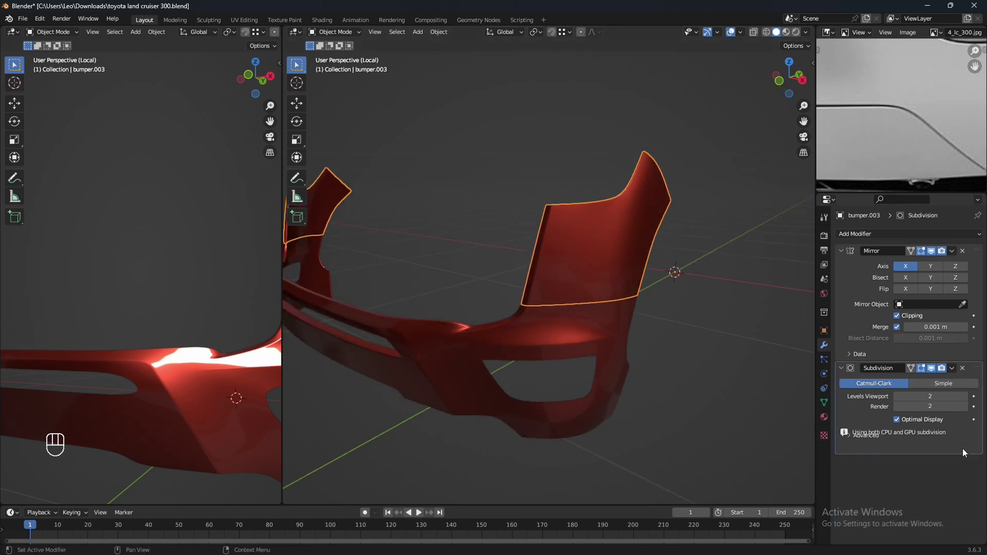
{"action": "middle_click_drag", "start_coordinate": [679, 323], "coordinate": [615, 328]}
Apply the Mirror, Subdivision and Shrinkwrap modifiers on the duplicated lower bumper
{"action": "left_click", "coordinate": [652, 329]}
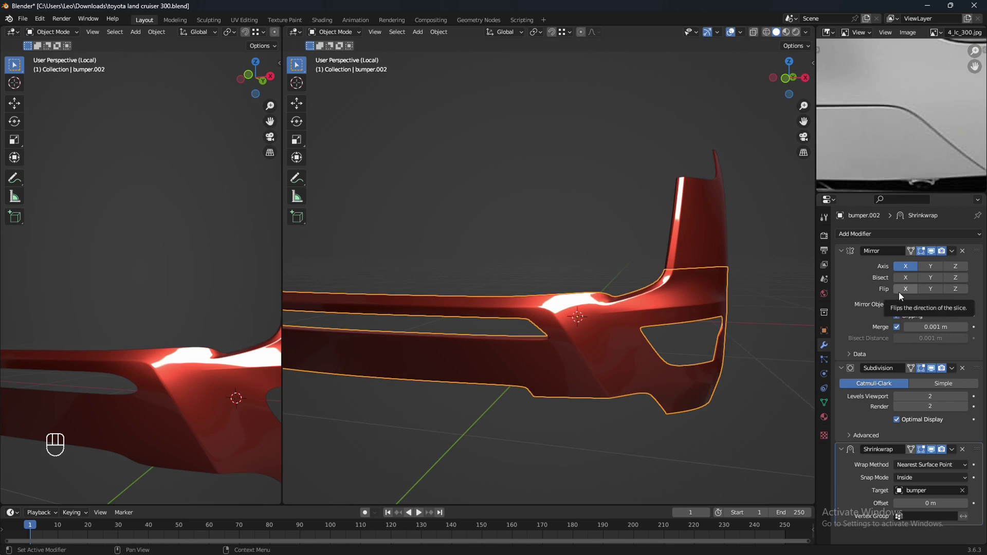
{"action": "key", "text": "ctrl+a"}
{"action": "key", "text": "ctrl+a"}
{"action": "key", "text": "ctrl+a"}
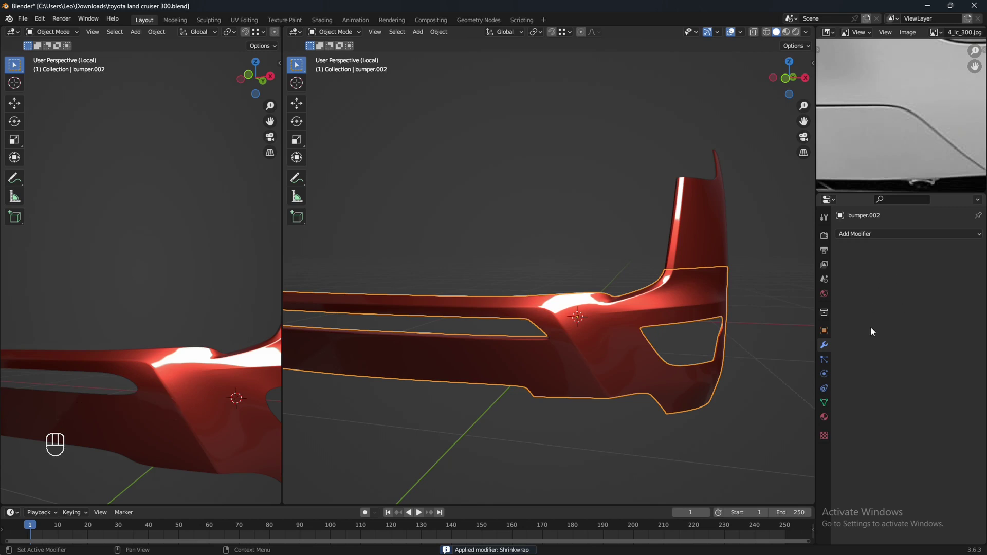
Select the central opening's inner boundary loop, grow the selection across the whole inward-turned lip, and delete that geometry
{"action": "mouse_move", "coordinate": [642, 326]}
{"action": "middle_mouse_down"}
{"action": "mouse_move", "coordinate": [613, 326]}
{"action": "mouse_move", "coordinate": [629, 319]}
{"action": "mouse_move", "coordinate": [627, 374]}
{"action": "mouse_move", "coordinate": [639, 362]}
{"action": "mouse_move", "coordinate": [631, 362]}
{"action": "mouse_move", "coordinate": [655, 370]}
{"action": "mouse_move", "coordinate": [618, 323]}
{"action": "mouse_move", "coordinate": [650, 331]}
{"action": "middle_mouse_up"}
{"action": "key", "text": "Tab"}
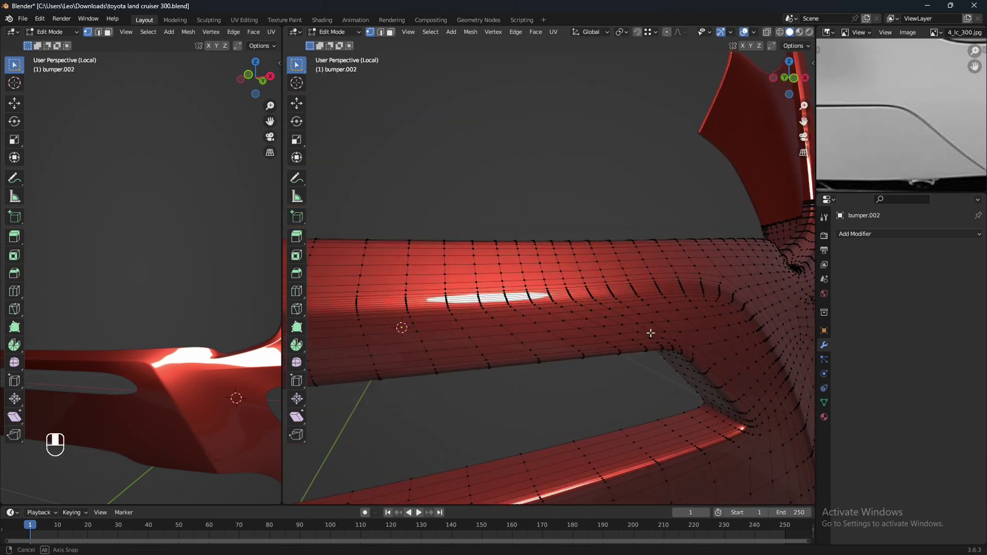
{"action": "left_click", "coordinate": [639, 425], "text": "alt"}
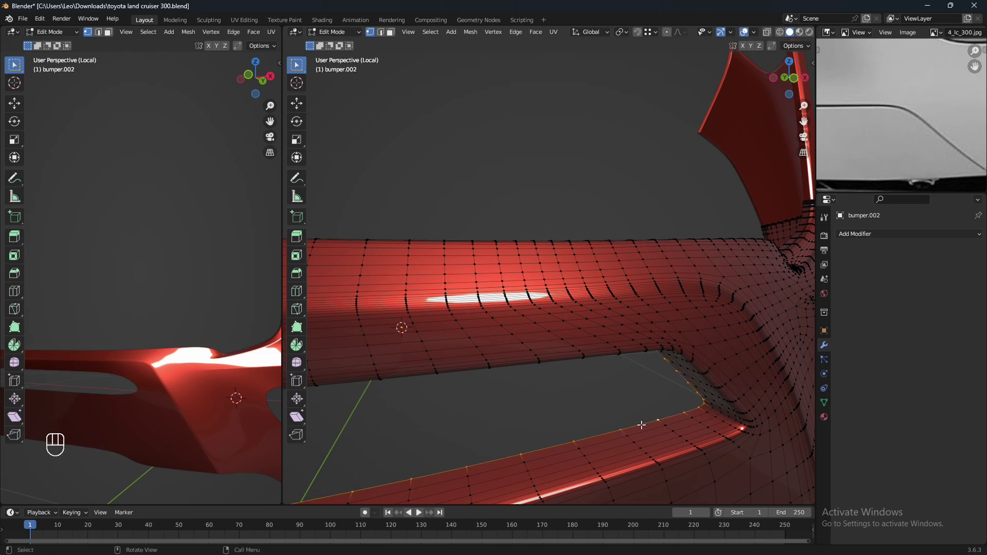
{"action": "middle_click_drag", "start_coordinate": [639, 425], "coordinate": [706, 341]}
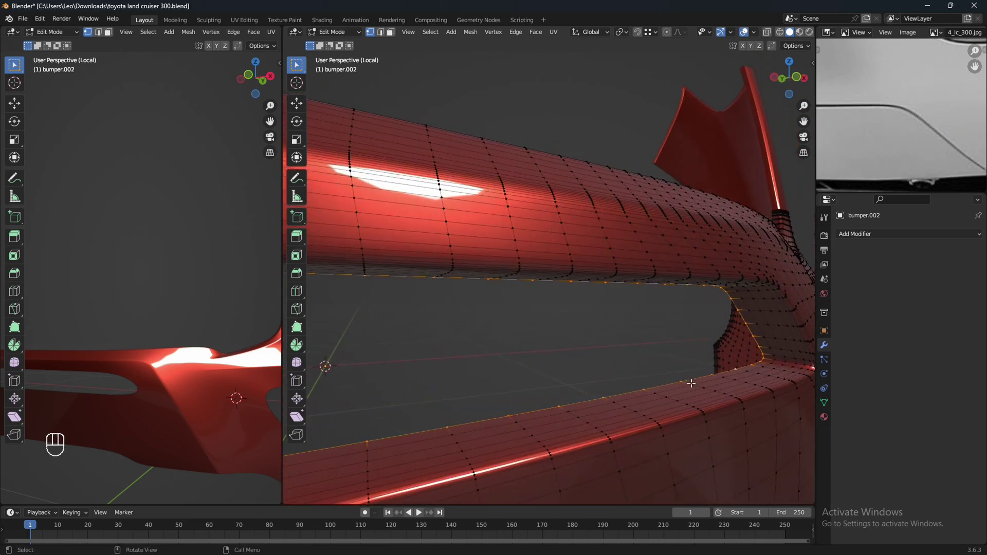
{"action": "middle_click_drag", "start_coordinate": [691, 384], "coordinate": [686, 359], "text": "ctrl"}
{"action": "key", "text": "ctrl+KP_Add"}
{"action": "key", "text": "ctrl+KP_Add"}
{"action": "key", "text": "ctrl+KP_Add"}
{"action": "key", "text": "ctrl+KP_Add"}
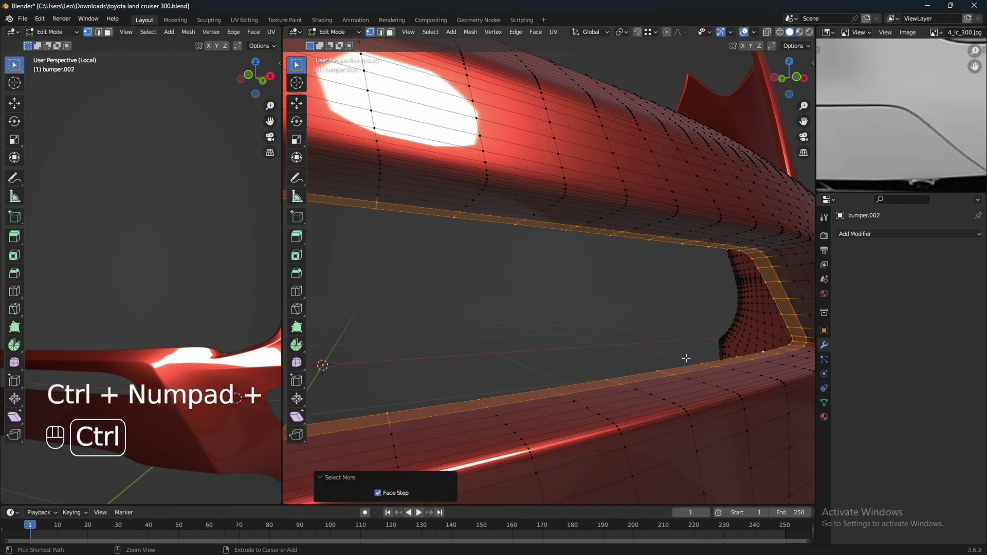
{"action": "key", "text": "ctrl+KP_Add"}
{"action": "key", "text": "ctrl+KP_Add"}
{"action": "key", "text": "ctrl+KP_Add"}
{"action": "key", "text": "ctrl+KP_Add"}
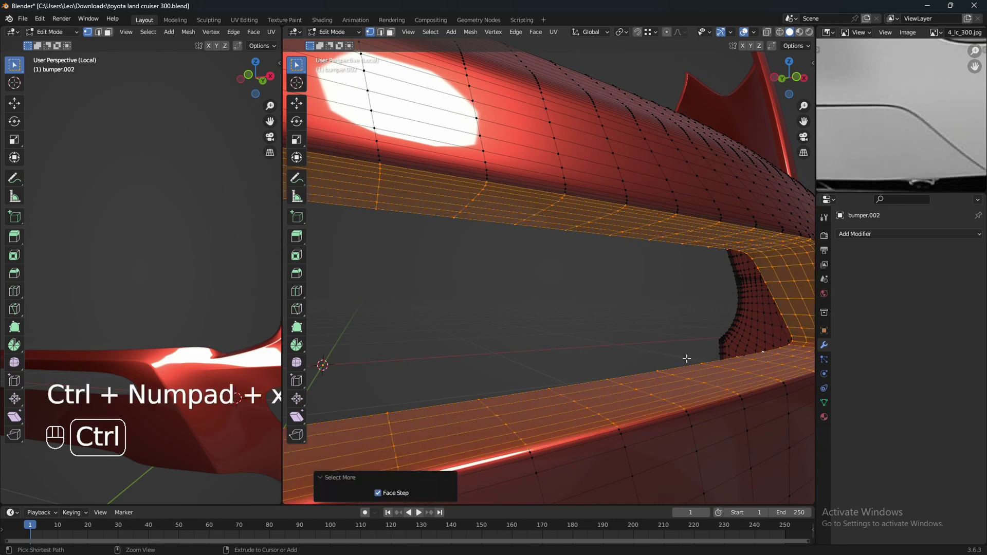
{"action": "middle_click_drag", "start_coordinate": [687, 359], "coordinate": [633, 390]}
{"action": "key", "text": "x"}
{"action": "left_click", "coordinate": [668, 375]}
Dissolve the two edge loops closest to the central opening's rim in edge select mode
{"action": "key", "text": "2"}
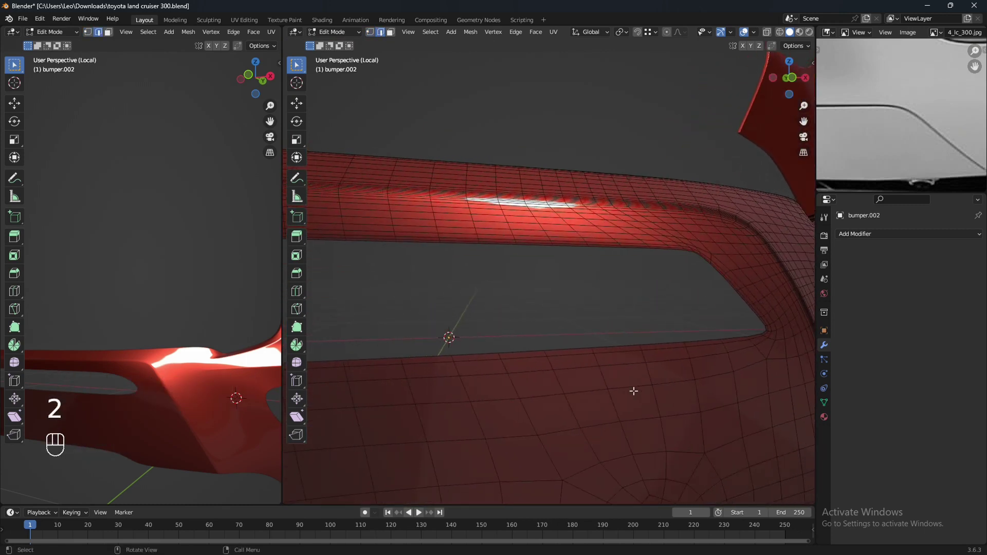
{"action": "left_click", "coordinate": [481, 360], "text": "alt"}
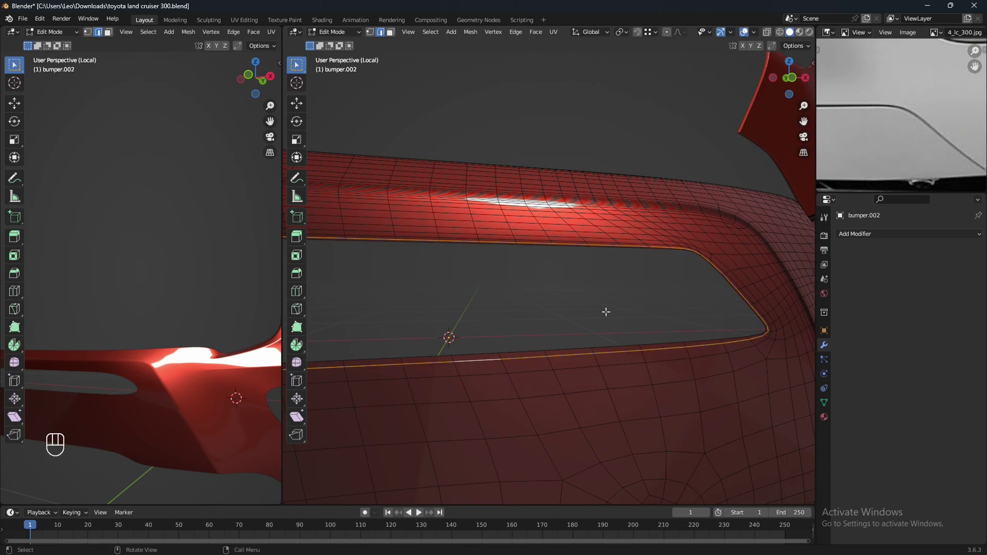
{"action": "key", "text": "ctrl+x"}
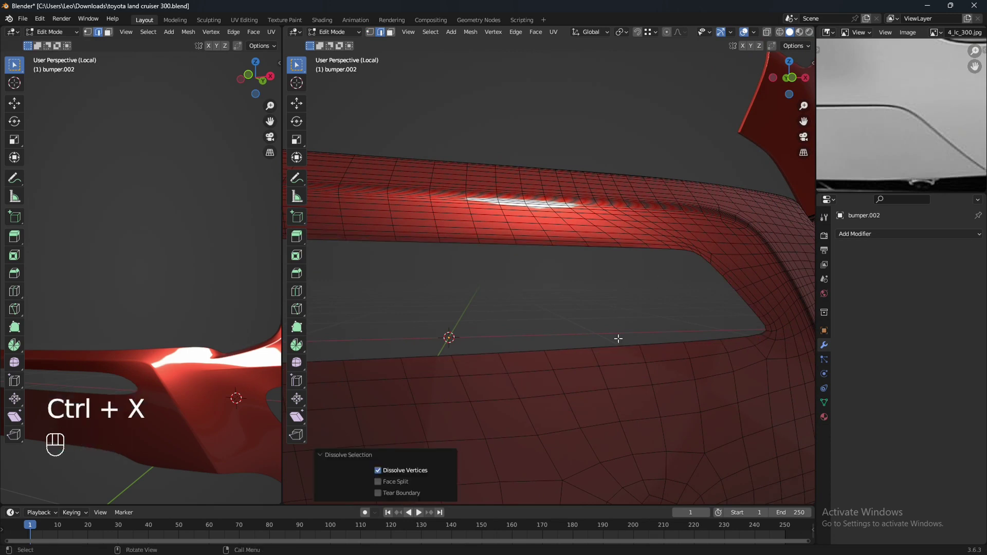
{"action": "left_click", "coordinate": [578, 368], "text": "alt"}
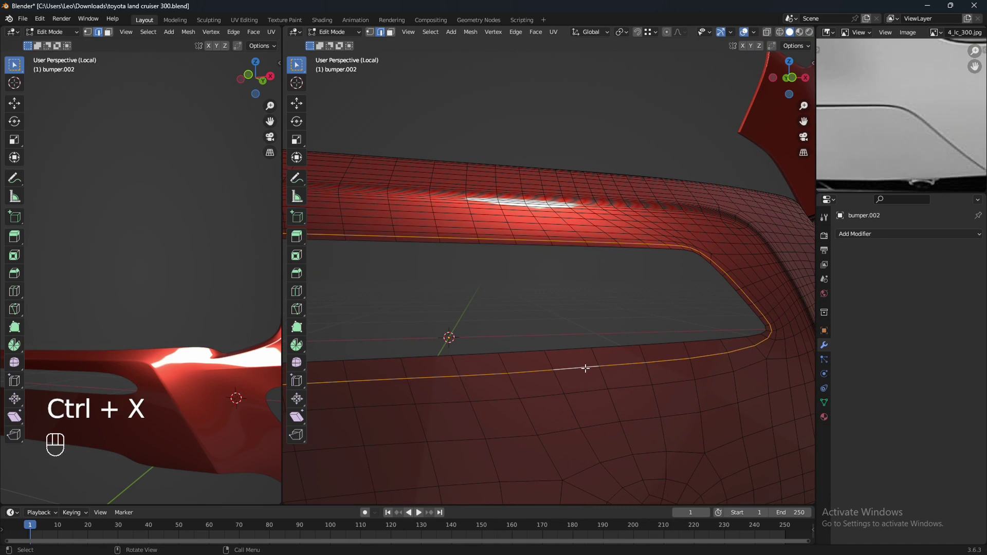
{"action": "key", "text": "ctrl+x"}
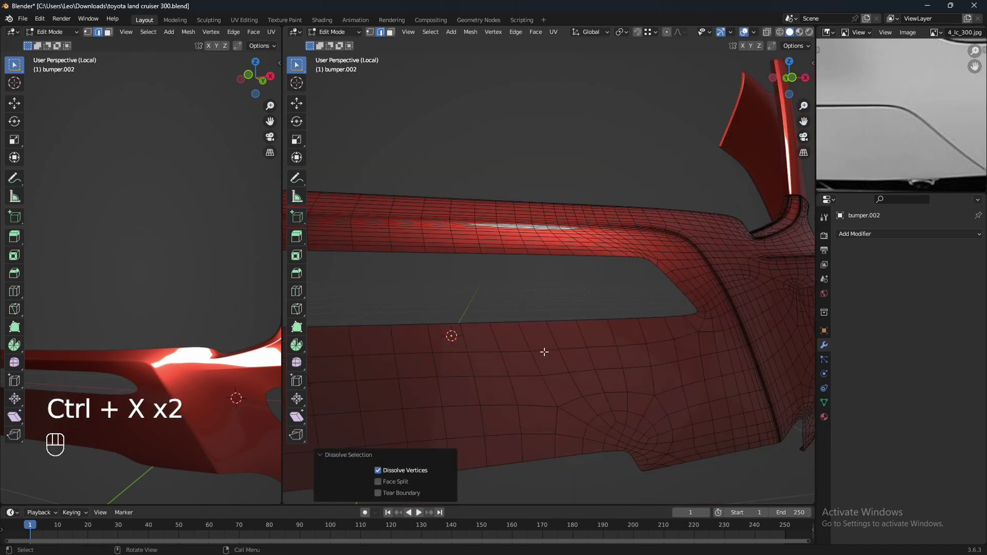
Slide the edge loop just below the central opening toward its rim by a factor of about 0.76
{"action": "left_click", "coordinate": [545, 351], "text": "alt"}
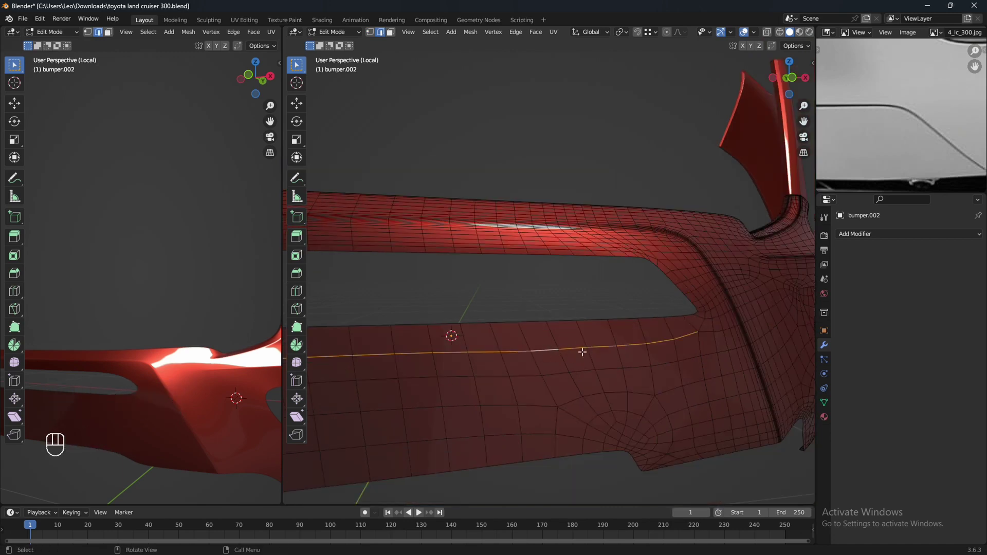
{"action": "scroll", "coordinate": [595, 363], "scroll_direction": "up", "scroll_amount": 2}
{"action": "key", "text": "g"}
{"action": "key", "text": "g"}
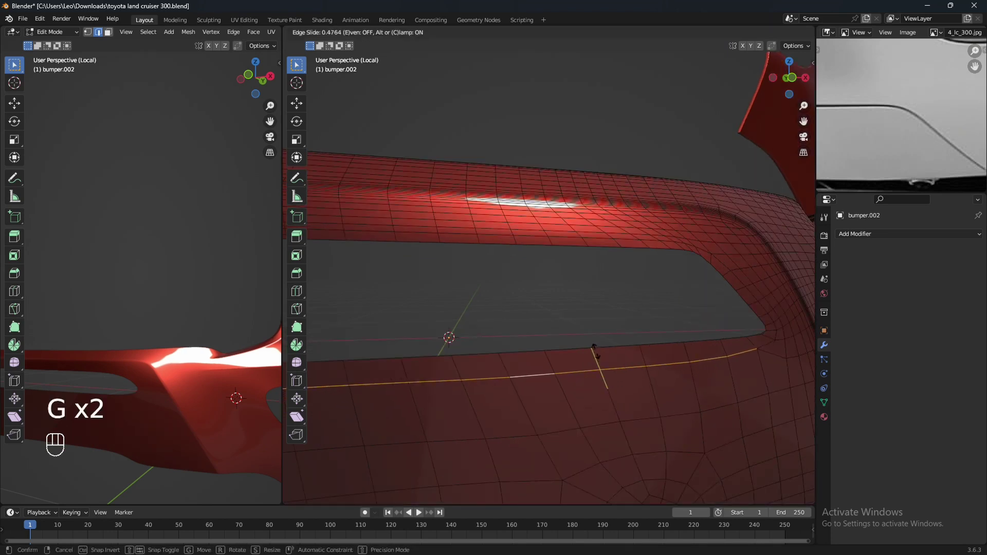
{"action": "key", "text": "shift"}
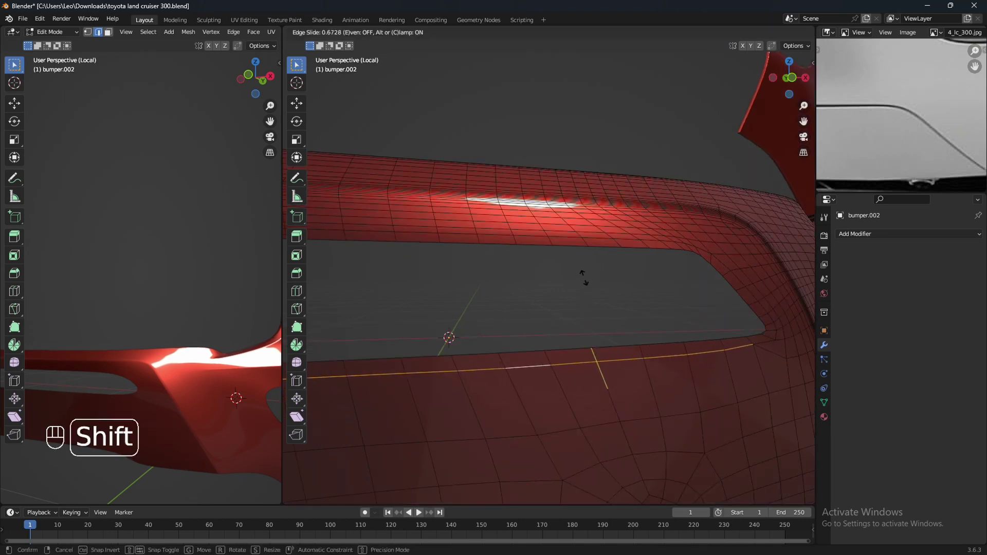
{"action": "left_click", "coordinate": [582, 247]}
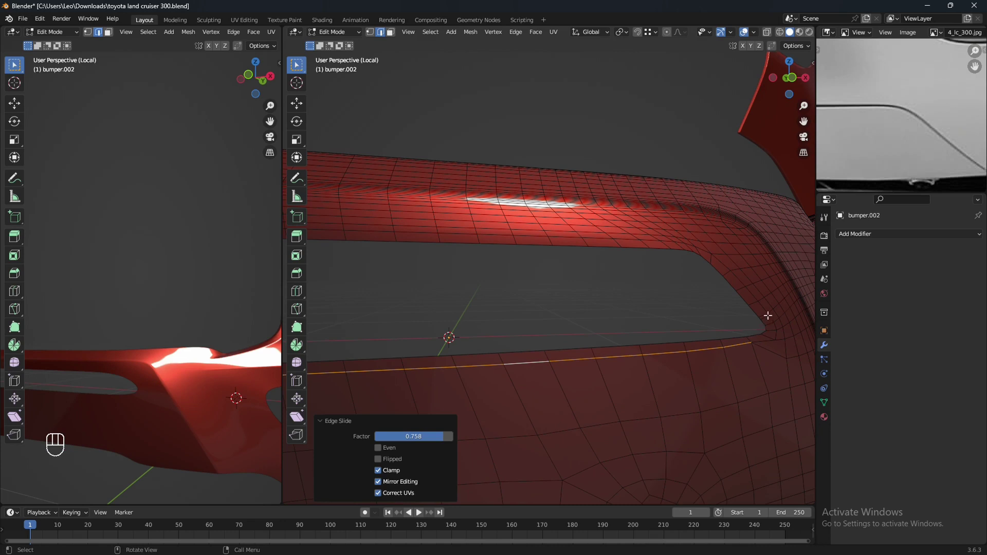
Extrude the central opening's boundary loop inward about 0.016 m along the Y axis
{"action": "middle_click_drag", "start_coordinate": [664, 303], "coordinate": [636, 374]}
{"action": "left_click", "coordinate": [620, 341], "text": "alt"}
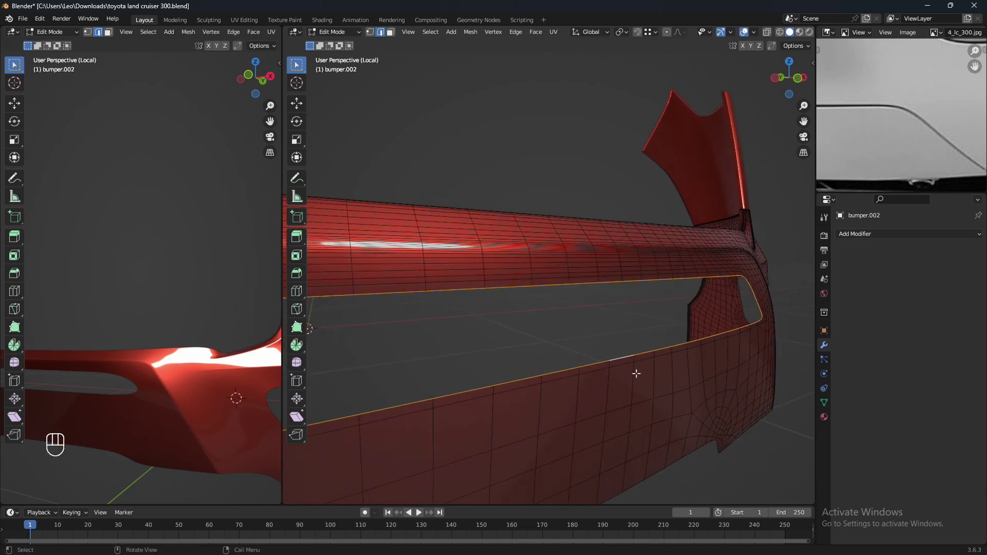
{"action": "key", "text": "e"}
{"action": "key", "text": "y"}
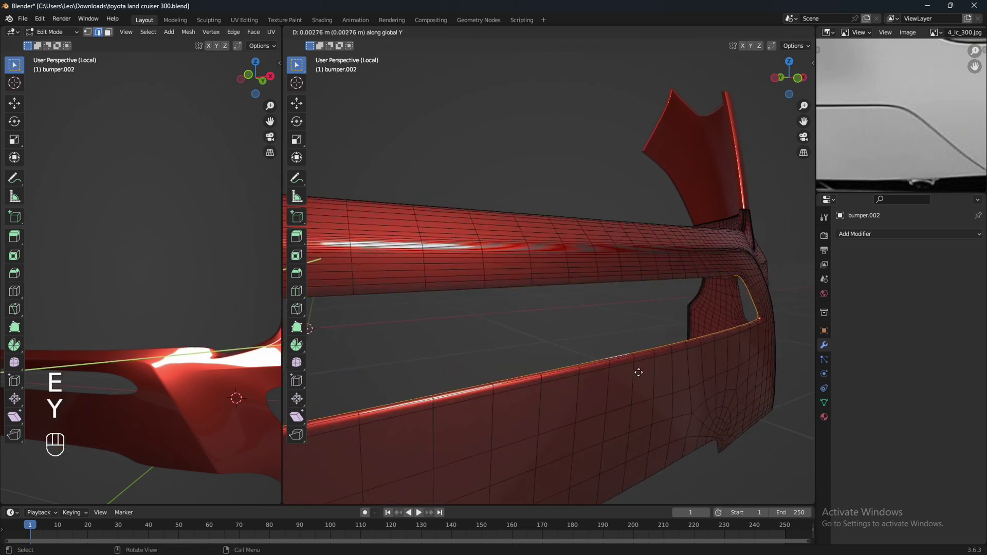
{"action": "left_click", "coordinate": [612, 344]}
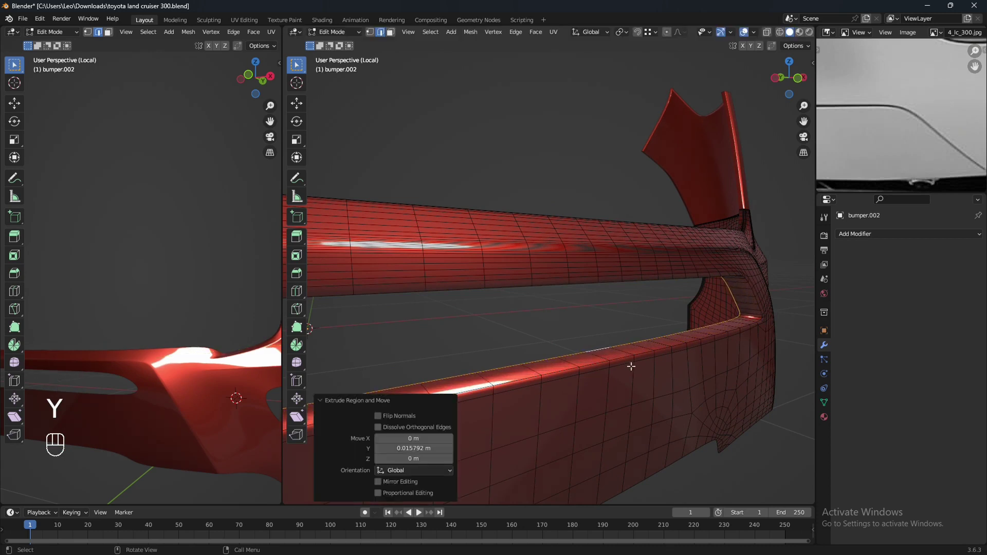
Bevel the central opening's front rim loop with 2 segments and a width of about 0.0006 m
{"action": "middle_click_drag", "start_coordinate": [628, 364], "coordinate": [624, 370]}
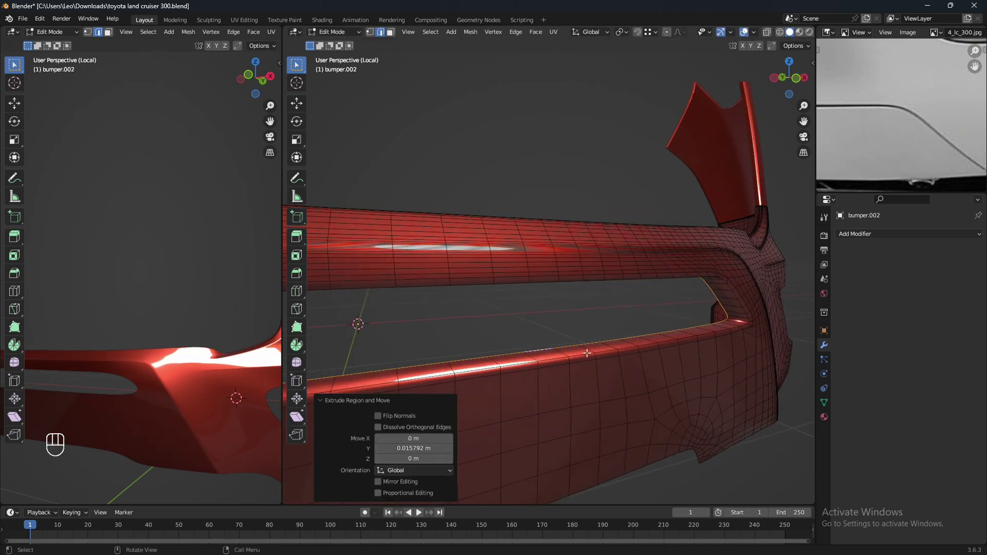
{"action": "left_click", "coordinate": [621, 348], "text": "alt"}
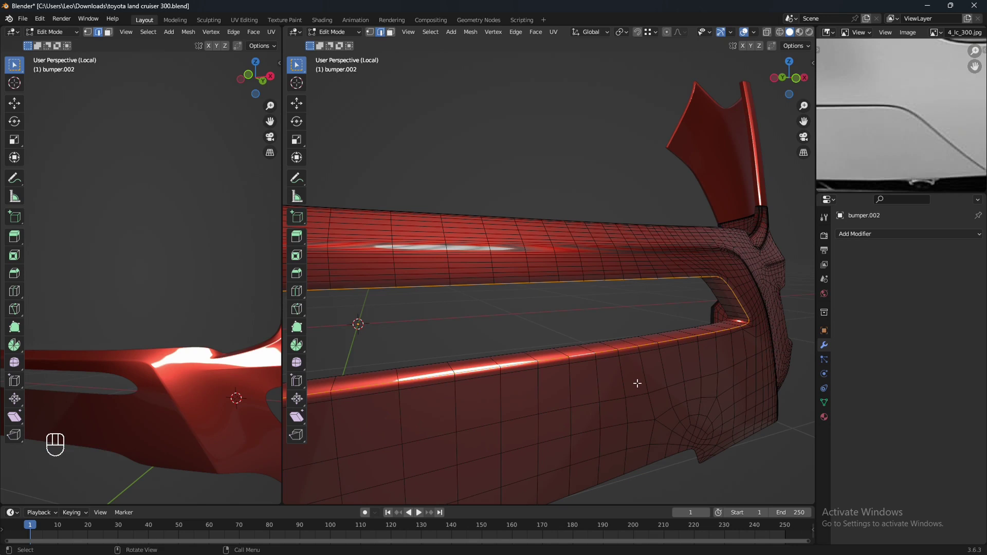
{"action": "mouse_move", "coordinate": [637, 383]}
{"action": "middle_mouse_down", "text": "ctrl"}
{"action": "mouse_move", "coordinate": [628, 380]}
{"action": "mouse_move", "coordinate": [644, 385]}
{"action": "middle_mouse_up", "text": "ctrl"}
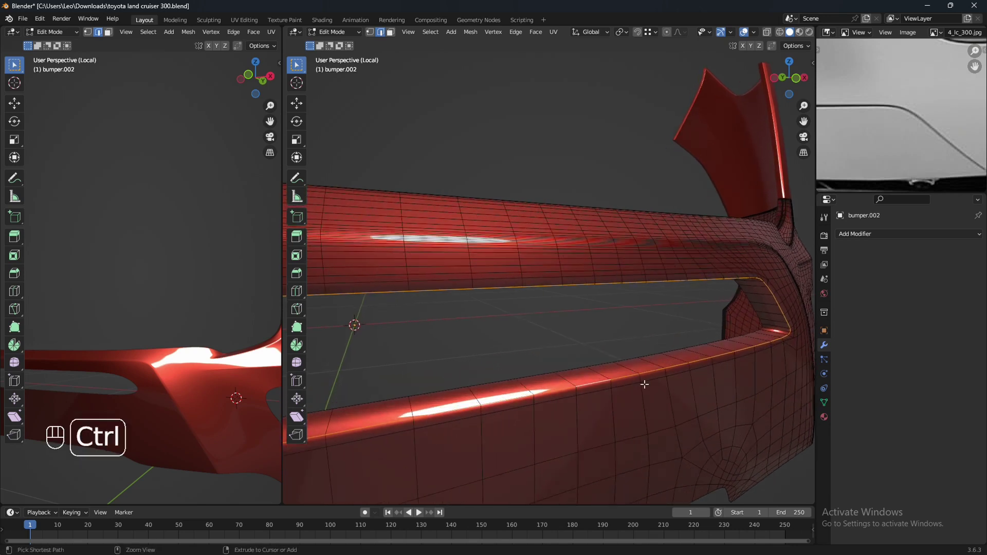
{"action": "key", "text": "ctrl+b"}
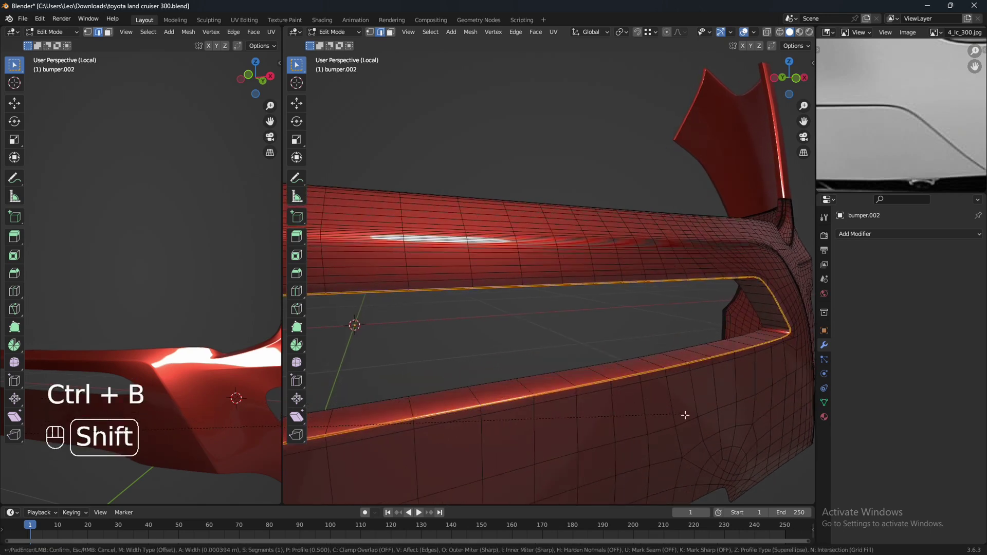
{"action": "scroll", "coordinate": [701, 427], "scroll_direction": "up", "scroll_amount": 1, "text": "shift"}
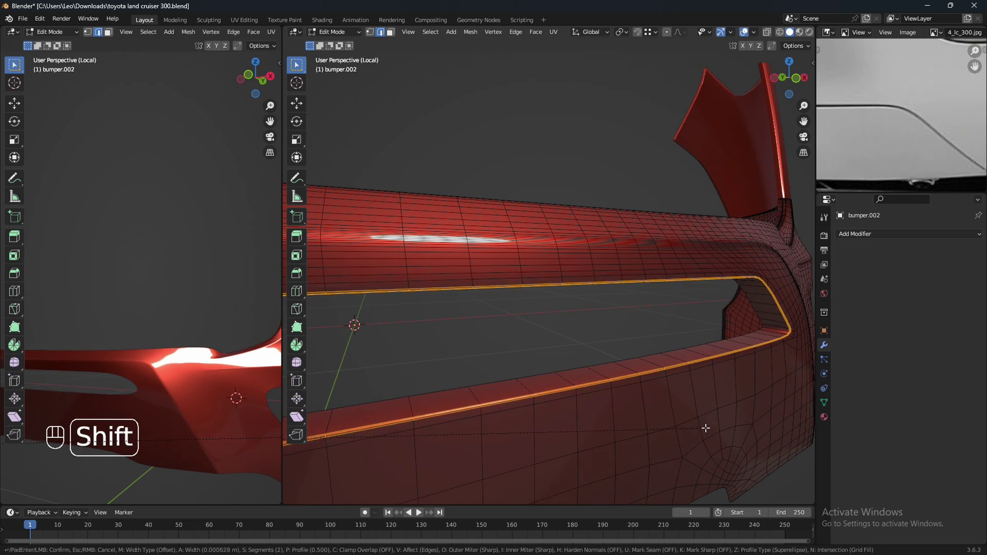
{"action": "left_click", "coordinate": [703, 430]}
Dissolve the edge loop running closest around the side opening of the bumper
{"action": "middle_click_drag", "start_coordinate": [703, 430], "coordinate": [615, 415]}
{"action": "scroll", "coordinate": [647, 421], "scroll_direction": "up", "scroll_amount": 1}
{"action": "scroll", "coordinate": [622, 417], "scroll_direction": "down", "scroll_amount": 1}
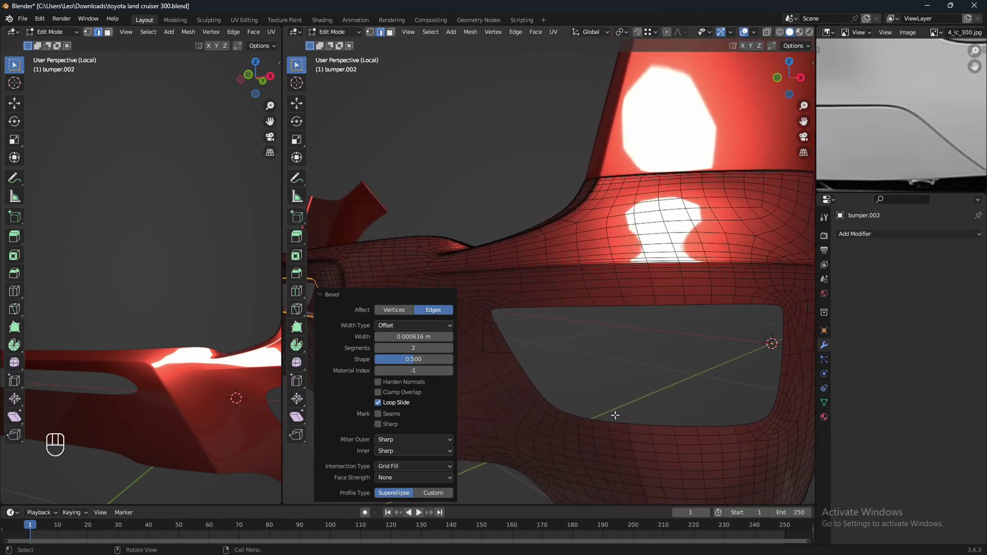
{"action": "left_click", "coordinate": [642, 421], "text": "alt"}
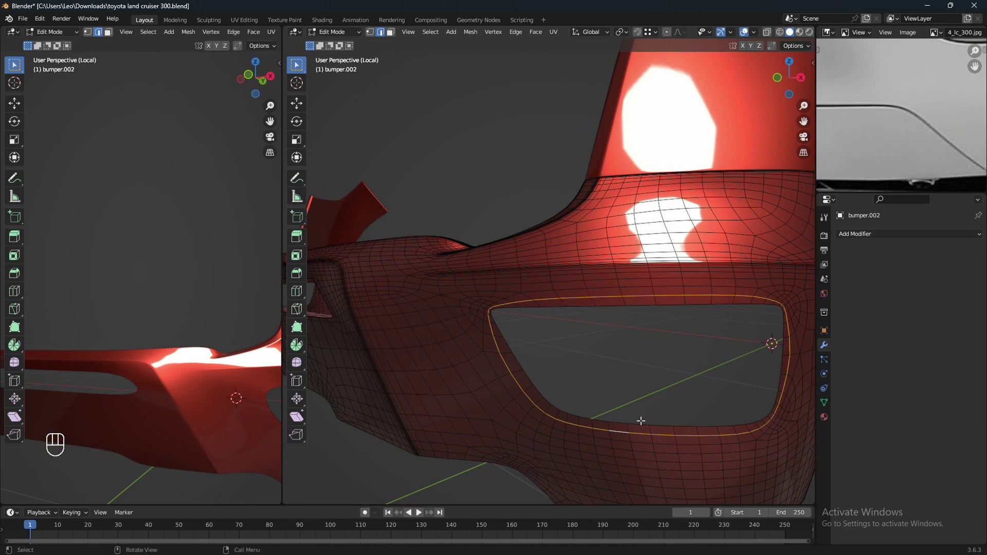
{"action": "key", "text": "ctrl+x"}
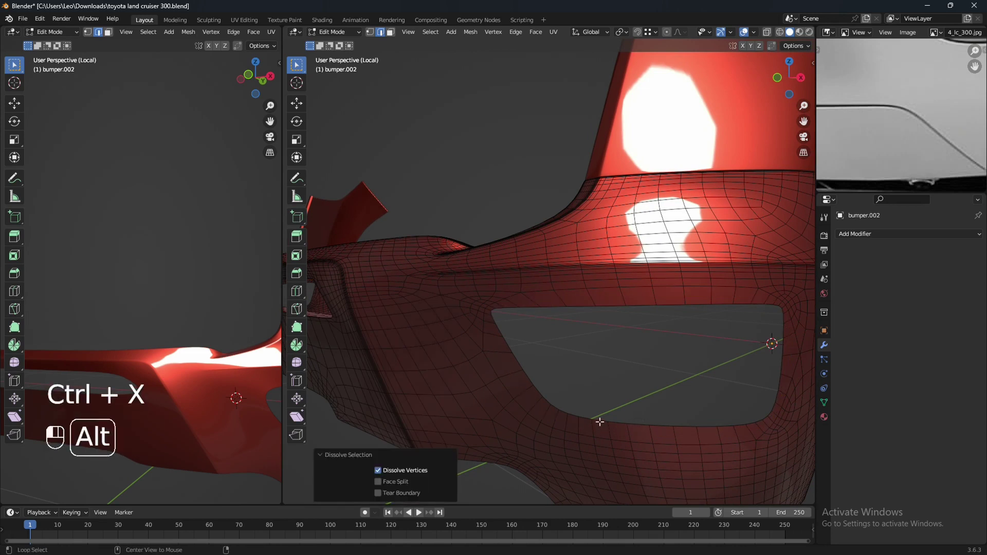
Extrude the side opening's boundary loop in place and Shrink/Fatten it inward by about -0.036 m
{"action": "left_click", "coordinate": [600, 422], "text": "alt"}
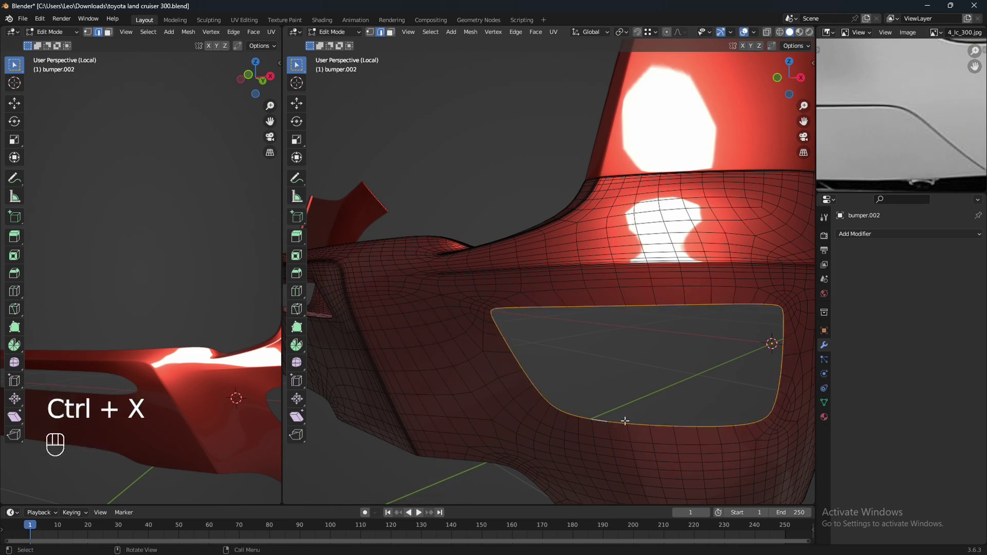
{"action": "key", "text": "e"}
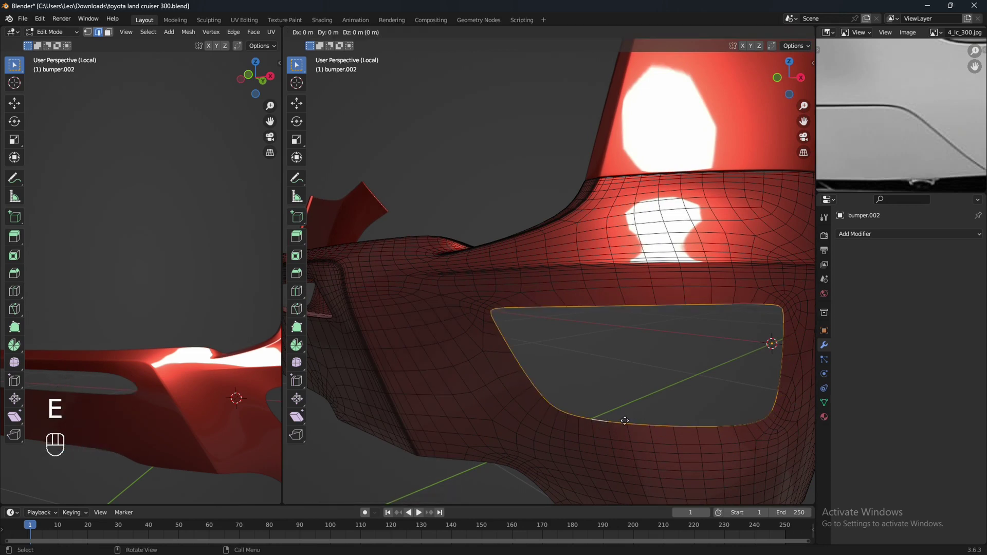
{"action": "right_click", "coordinate": [624, 421]}
{"action": "middle_click_drag", "start_coordinate": [625, 421], "coordinate": [648, 424]}
{"action": "key", "text": "alt+s"}
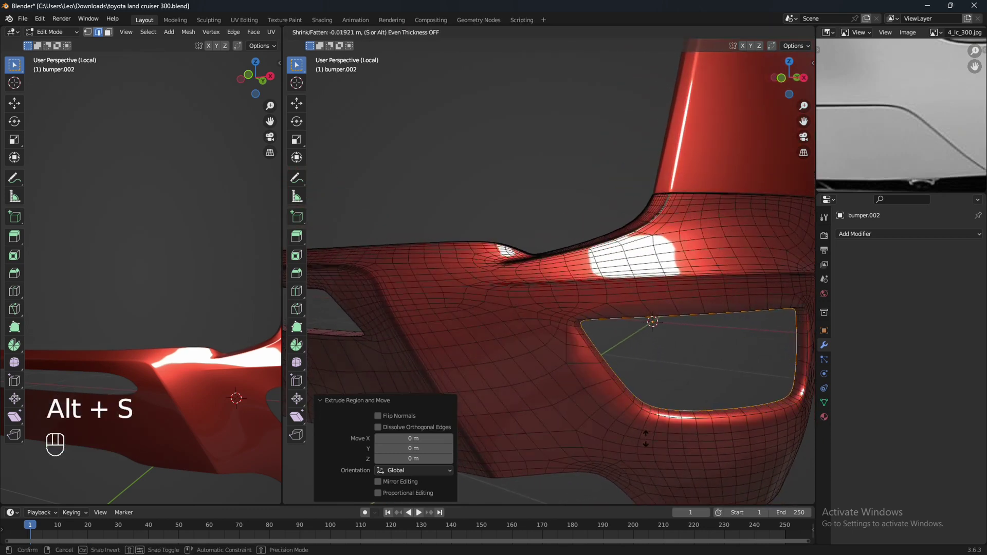
{"action": "mouse_move", "coordinate": [645, 439]}
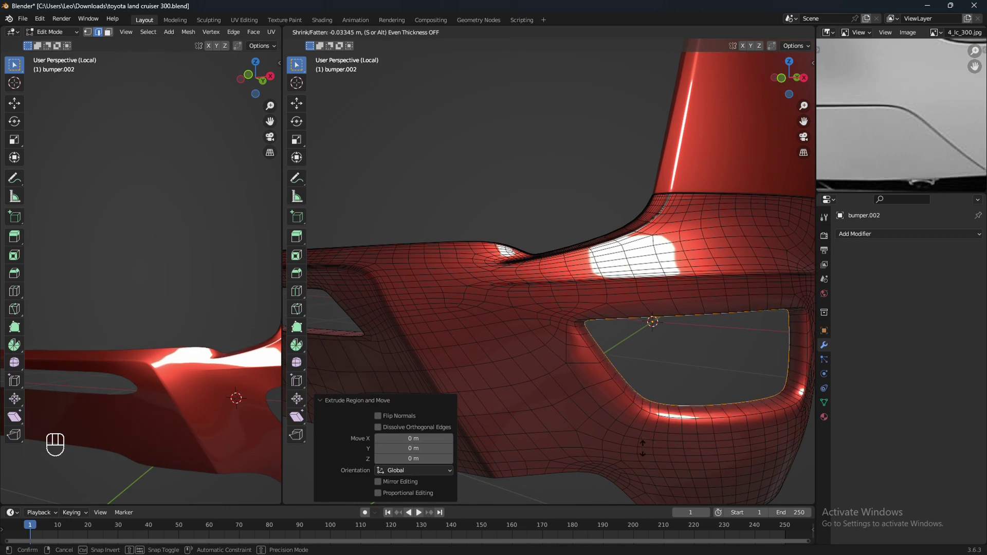
{"action": "left_click", "coordinate": [642, 449]}
Move the side opening's extruded inner loop about -0.0047 m along the X axis
{"action": "middle_click_drag", "start_coordinate": [637, 449], "coordinate": [658, 442]}
{"action": "scroll", "coordinate": [658, 442], "scroll_direction": "up", "scroll_amount": 1}
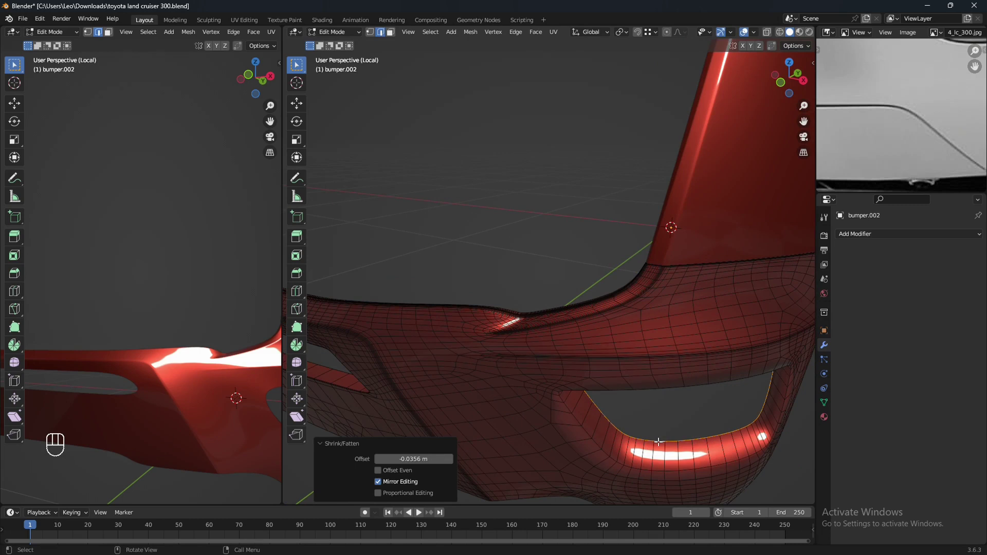
{"action": "key", "text": "g"}
{"action": "key", "text": "x"}
{"action": "key", "text": "shift"}
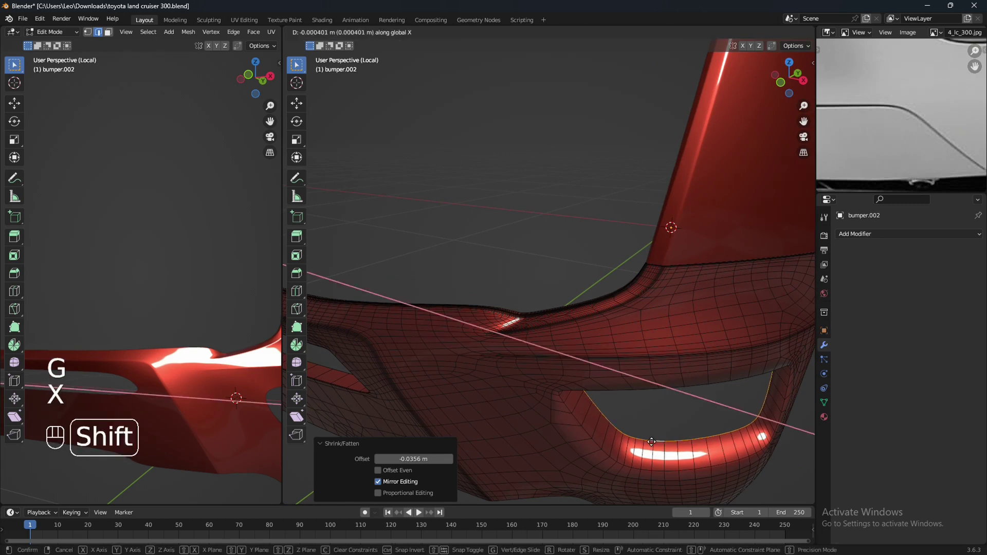
{"action": "left_click", "coordinate": [605, 440], "text": "shift"}
Compare the side opening's rim with the reference photo and bevel its outer edge loop with 2 segments, about 0.001 m wide
{"action": "scroll", "coordinate": [610, 439], "scroll_direction": "down", "scroll_amount": 4}
{"action": "middle_click_drag", "start_coordinate": [610, 439], "coordinate": [595, 348]}
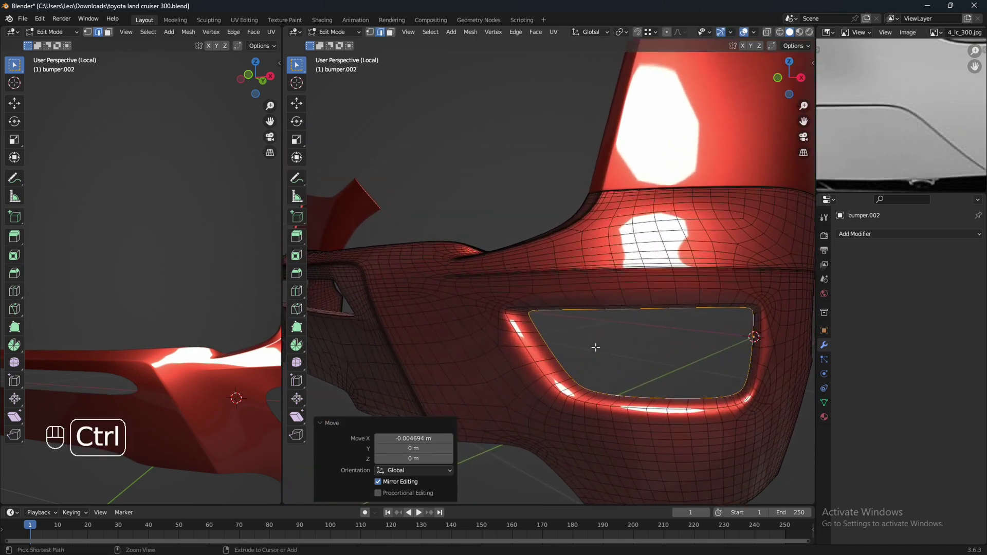
{"action": "left_click", "coordinate": [541, 372], "text": "alt"}
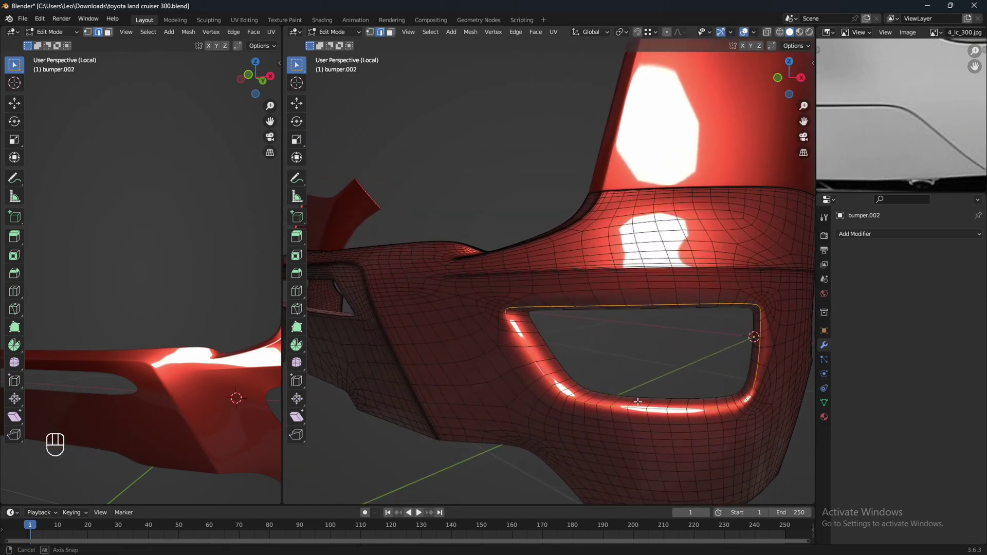
{"action": "middle_click_drag", "start_coordinate": [640, 403], "coordinate": [654, 370]}
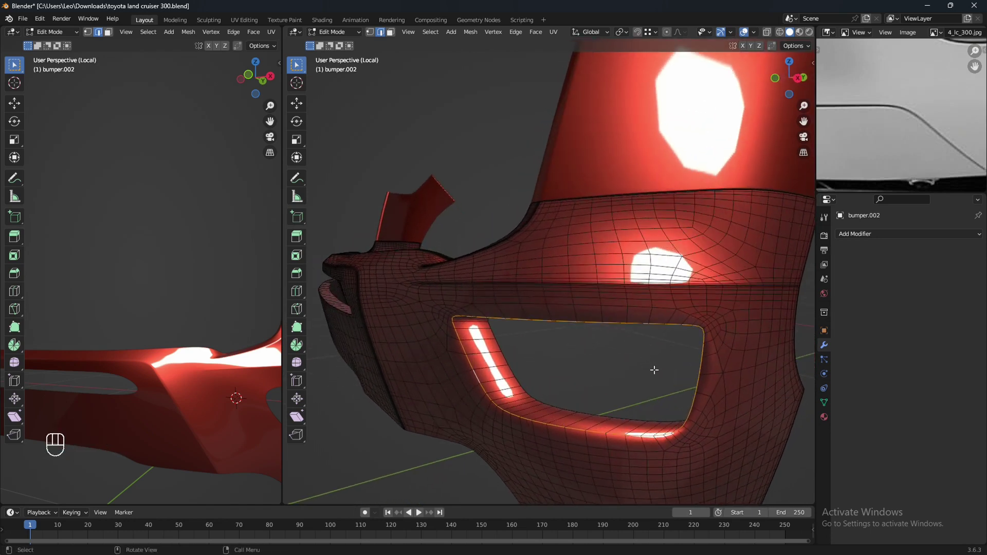
{"action": "scroll", "coordinate": [886, 151], "scroll_direction": "down", "scroll_amount": 3}
{"action": "middle_click_drag", "start_coordinate": [967, 112], "coordinate": [935, 157]}
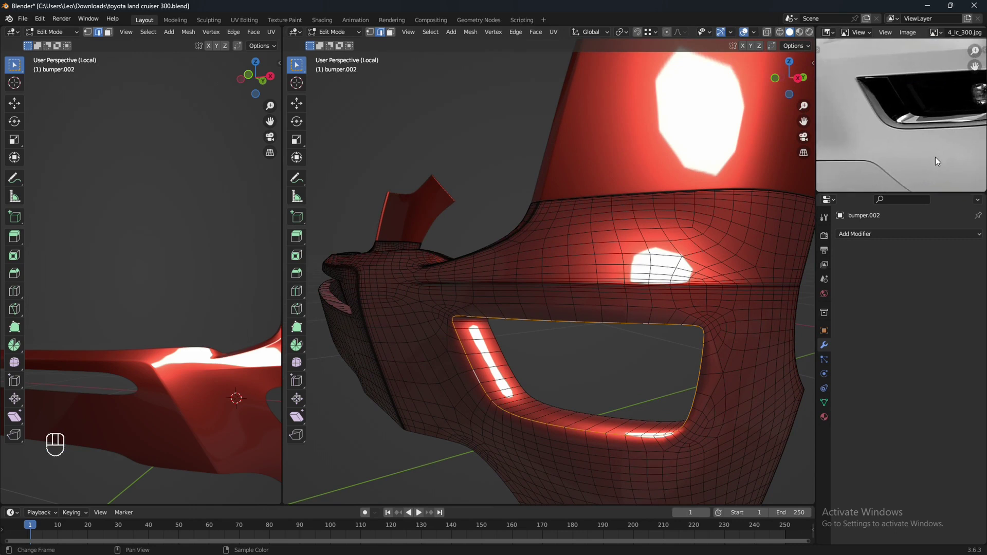
{"action": "scroll", "coordinate": [933, 151], "scroll_direction": "up", "scroll_amount": 3}
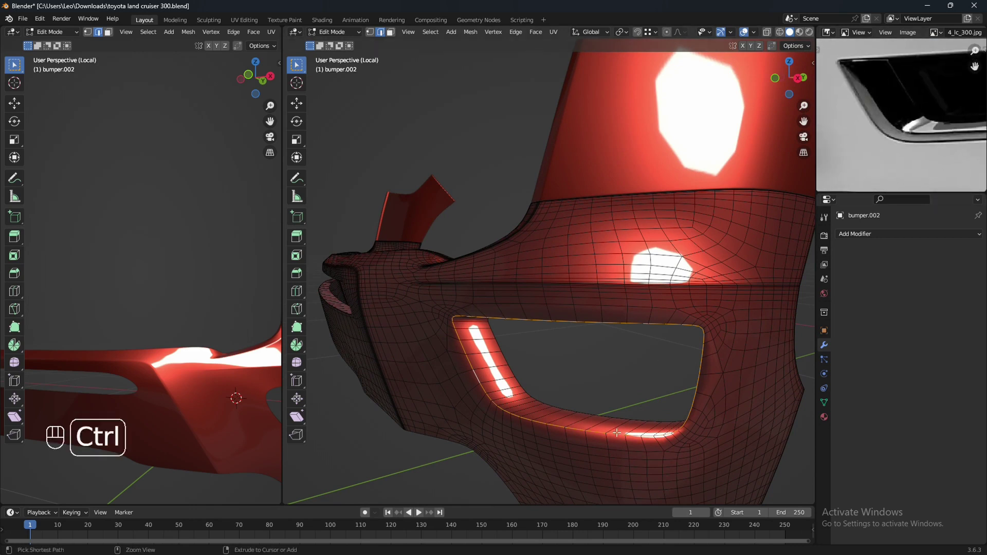
{"action": "key", "text": "ctrl+b"}
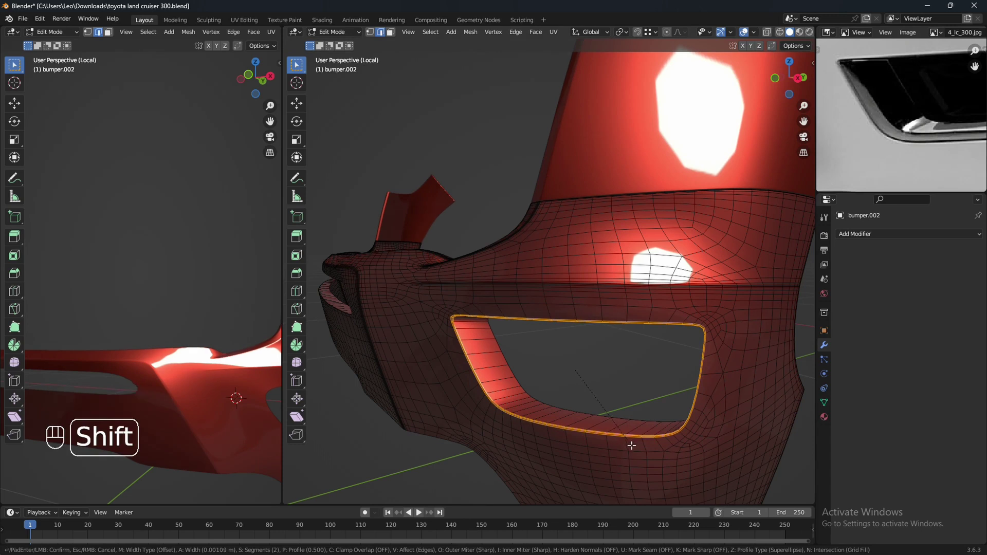
{"action": "left_click", "coordinate": [634, 449]}
Return to Object Mode and inspect the bumper's shading around the central and side openings
{"action": "middle_click_drag", "start_coordinate": [634, 449], "coordinate": [665, 380]}
{"action": "key", "text": "Tab"}
{"action": "scroll", "coordinate": [649, 404], "scroll_direction": "up", "scroll_amount": 4}
{"action": "scroll", "coordinate": [667, 390], "scroll_direction": "up", "scroll_amount": 2}
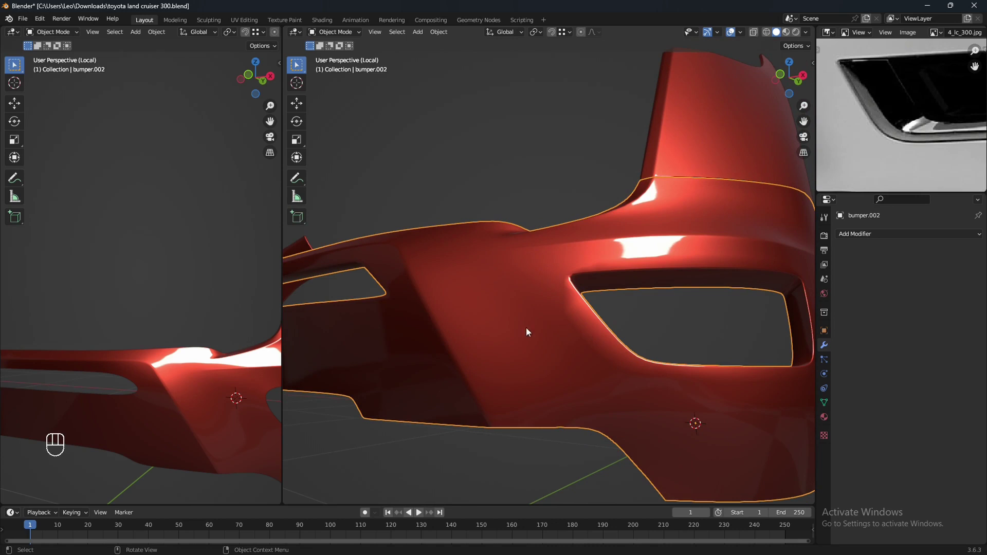
{"action": "middle_click_drag", "start_coordinate": [526, 327], "coordinate": [620, 272]}
{"action": "scroll", "coordinate": [662, 307], "scroll_direction": "down", "scroll_amount": 3}
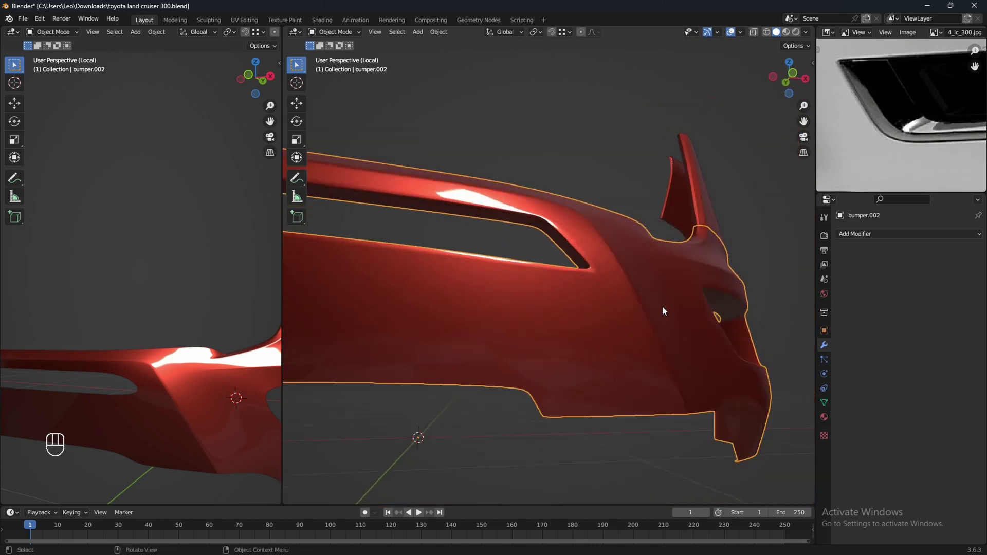
{"action": "middle_click_drag", "start_coordinate": [662, 306], "coordinate": [572, 346]}
{"action": "scroll", "coordinate": [632, 317], "scroll_direction": "down", "scroll_amount": 3}
{"action": "scroll", "coordinate": [640, 316], "scroll_direction": "up", "scroll_amount": 1}
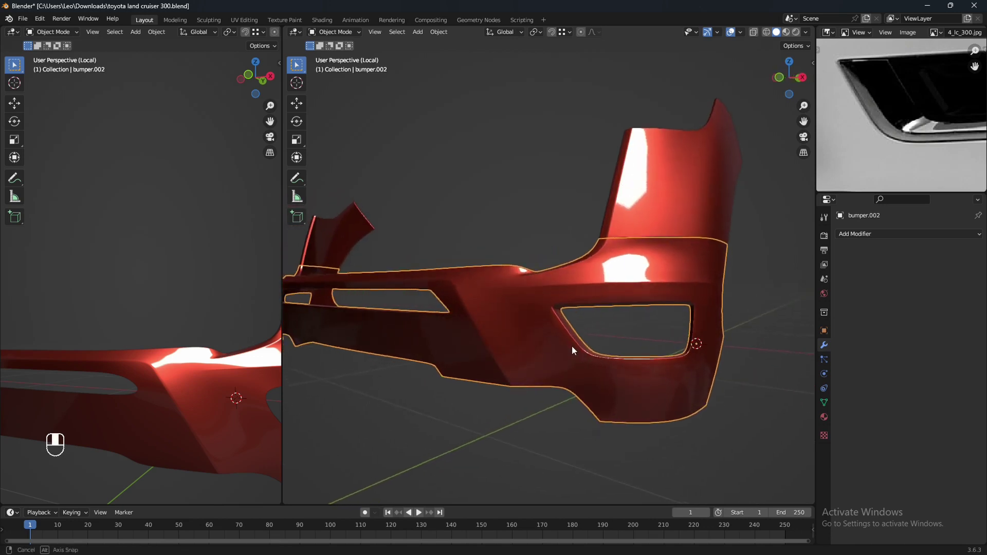
Add a Subdivision Surface modifier to the bumper and set its viewport level to 2
{"action": "scroll", "coordinate": [570, 348], "scroll_direction": "up", "scroll_amount": 2}
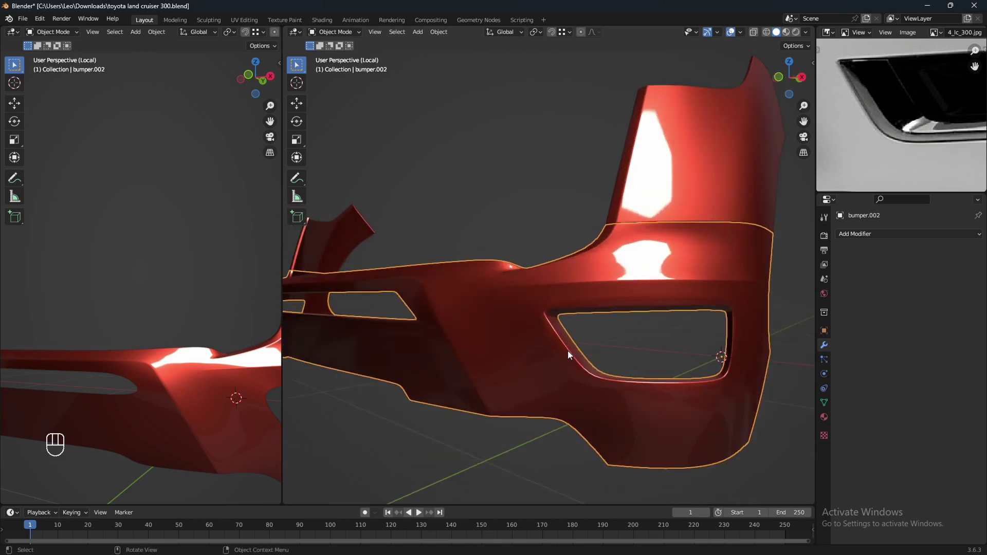
{"action": "left_click", "coordinate": [872, 232]}
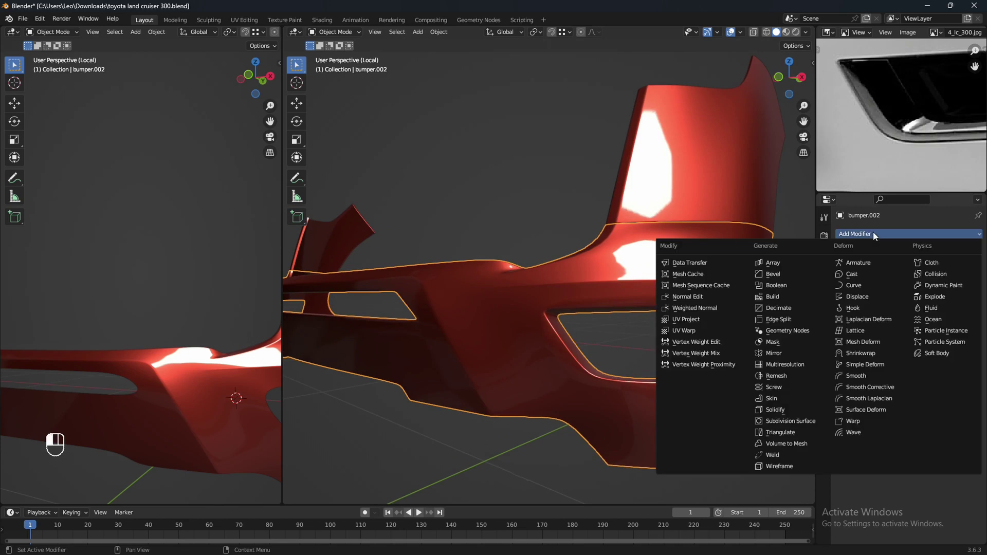
{"action": "left_click", "coordinate": [786, 420]}
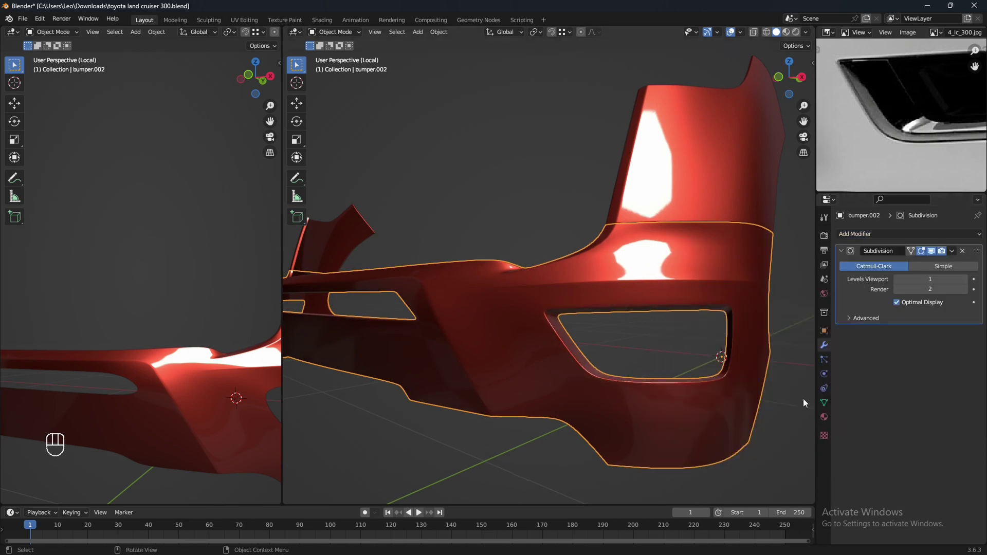
{"action": "left_click", "coordinate": [965, 279]}
In Edit Mode, select all vertices of the bumper's negative-X half up to the centre line in front wireframe view and delete them
{"action": "middle_click_drag", "start_coordinate": [600, 418], "coordinate": [567, 392]}
{"action": "scroll", "coordinate": [567, 388], "scroll_direction": "down", "scroll_amount": 3}
{"action": "middle_click_drag", "start_coordinate": [535, 360], "coordinate": [582, 385], "text": "shift"}
{"action": "key", "text": "Tab"}
{"action": "scroll", "coordinate": [576, 385], "scroll_direction": "down", "scroll_amount": 1}
{"action": "key", "text": "1"}
{"action": "key", "text": "KP_1"}
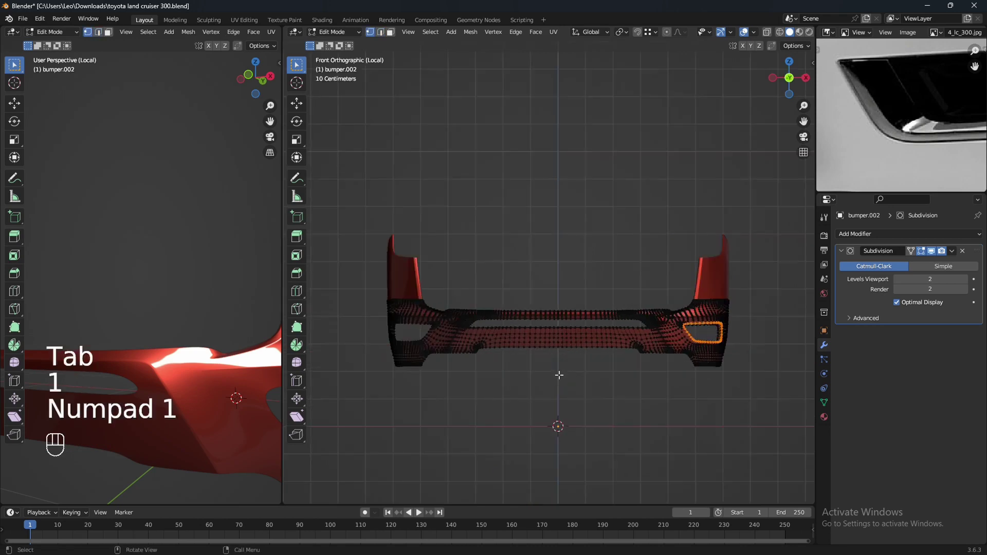
{"action": "scroll", "coordinate": [559, 376], "scroll_direction": "up", "scroll_amount": 2}
{"action": "middle_click_drag", "start_coordinate": [561, 374], "coordinate": [597, 315], "text": "shift"}
{"action": "scroll", "coordinate": [600, 315], "scroll_direction": "up", "scroll_amount": 1}
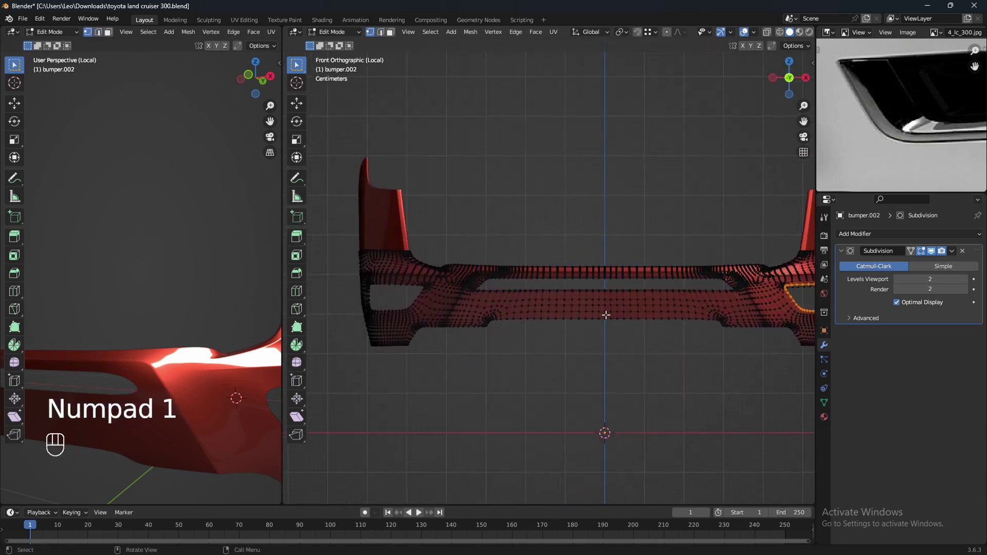
{"action": "key", "text": "shift+z"}
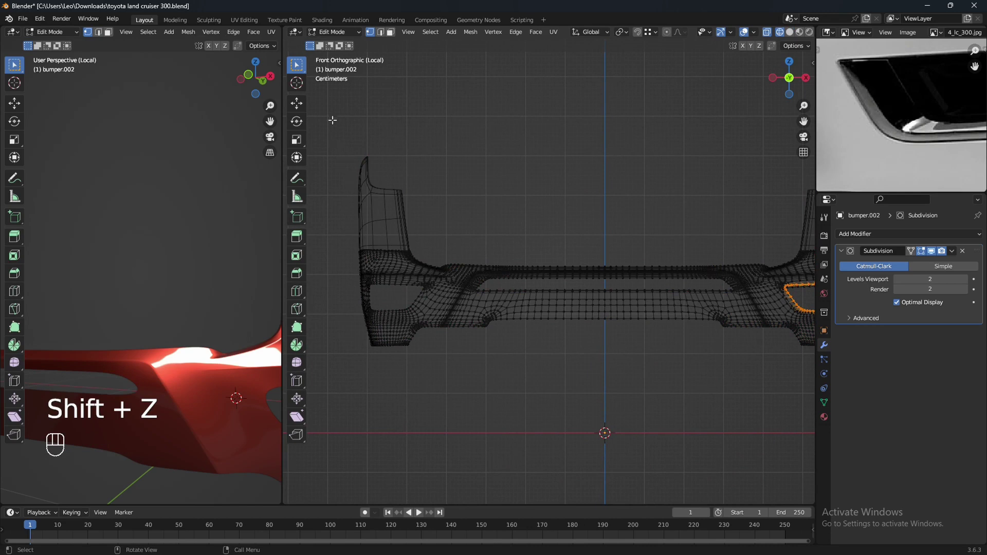
{"action": "left_click_drag", "start_coordinate": [331, 118], "coordinate": [603, 450]}
{"action": "scroll", "coordinate": [643, 399], "scroll_direction": "up", "scroll_amount": 3}
{"action": "middle_click_drag", "start_coordinate": [692, 369], "coordinate": [590, 368], "text": "shift"}
{"action": "scroll", "coordinate": [603, 378], "scroll_direction": "up", "scroll_amount": 3}
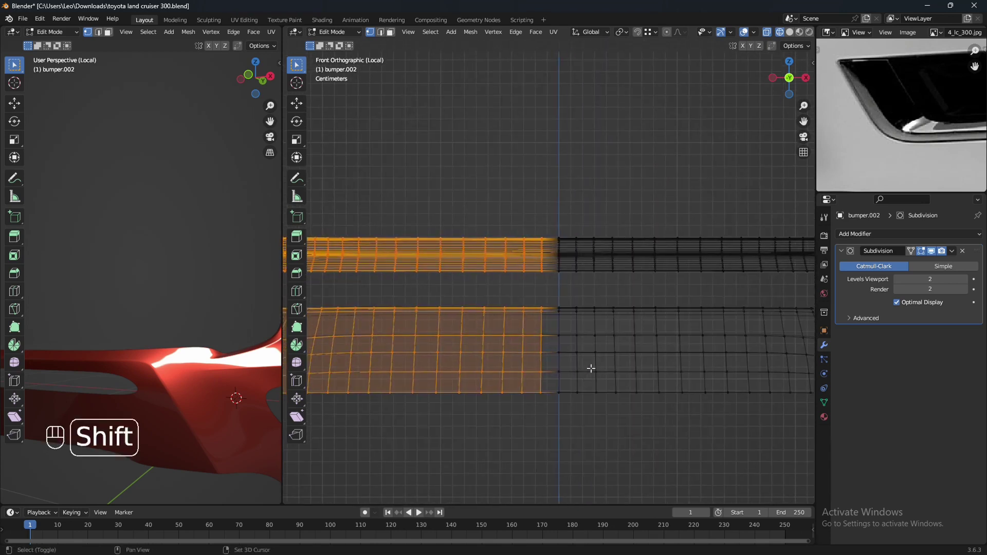
{"action": "key", "text": "x"}
{"action": "left_click", "coordinate": [560, 360]}
{"action": "scroll", "coordinate": [561, 359], "scroll_direction": "down", "scroll_amount": 5}
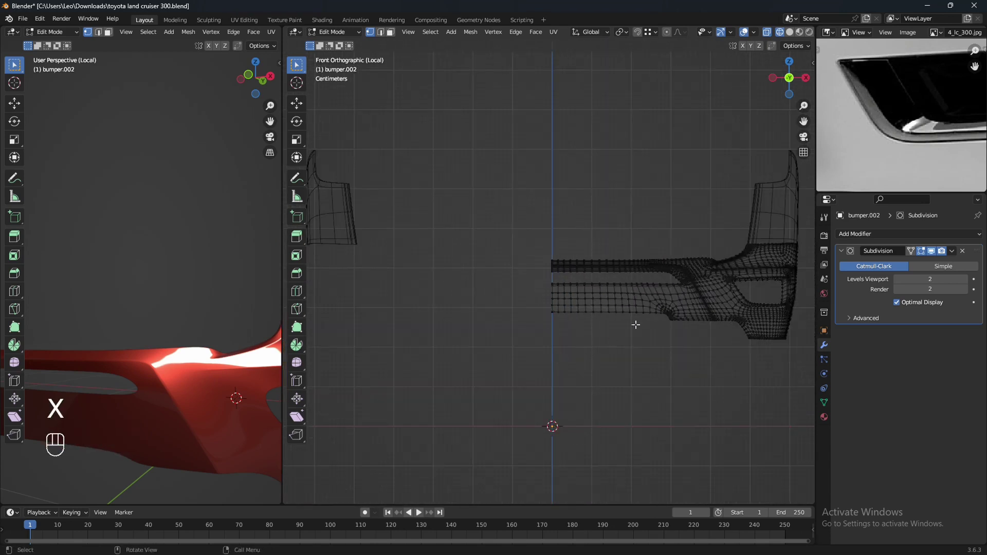
Add an X-axis Mirror modifier with clipping above the Subdivision modifier and save the file
{"action": "left_click", "coordinate": [871, 233]}
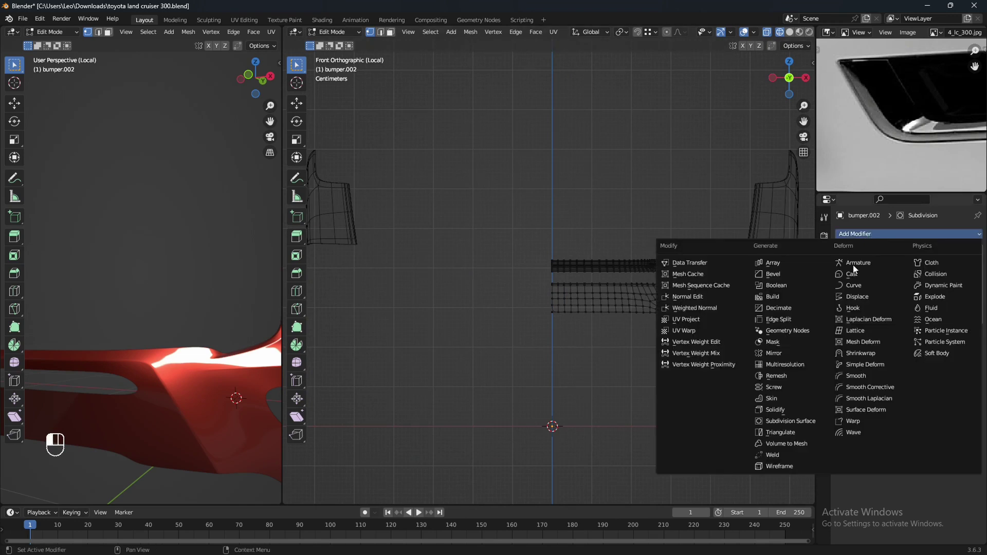
{"action": "left_click", "coordinate": [790, 354]}
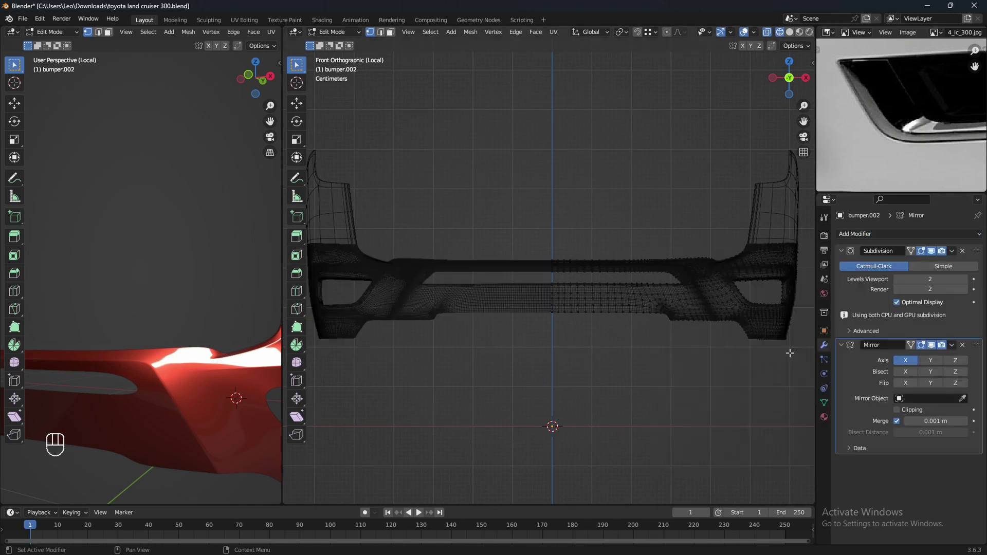
{"action": "left_click_drag", "start_coordinate": [978, 348], "coordinate": [977, 239]}
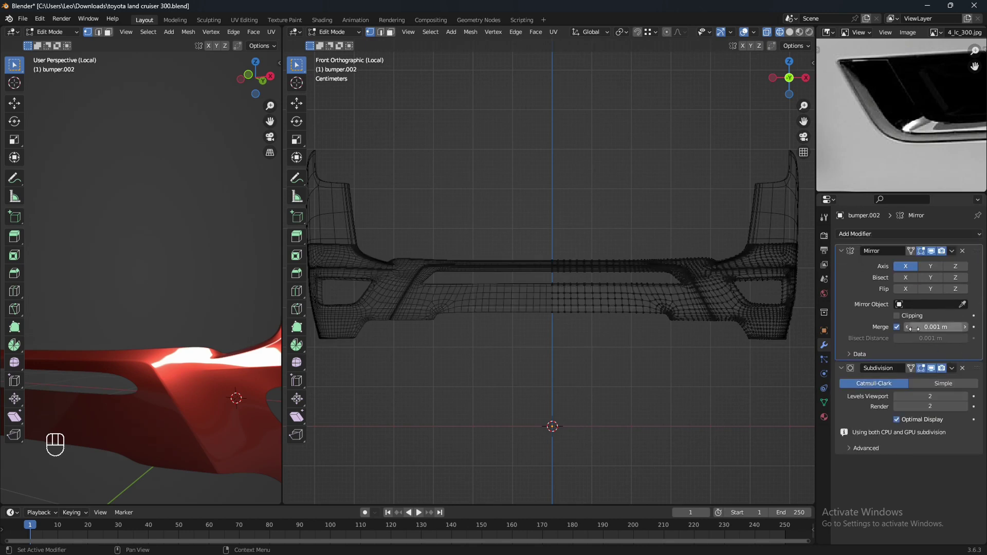
{"action": "left_click", "coordinate": [897, 316]}
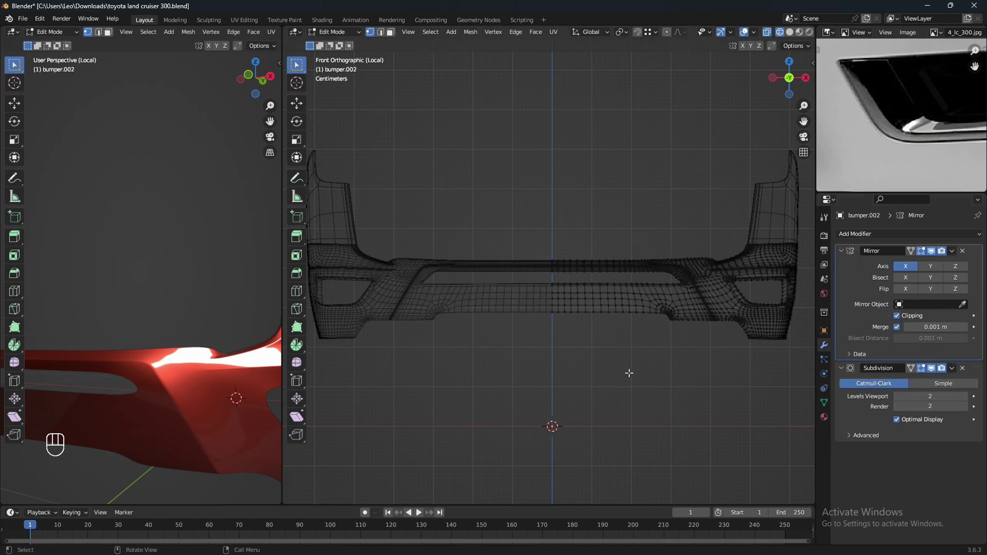
{"action": "key", "text": "ctrl+s"}
Select the rim edge path along the central opening's upper corner and slanted end, and Edge Slide it by about -0.049
{"action": "middle_click_drag", "start_coordinate": [630, 372], "coordinate": [572, 409]}
{"action": "key", "text": "shift+z"}
{"action": "middle_click_drag", "start_coordinate": [665, 363], "coordinate": [557, 396], "text": "shift"}
{"action": "scroll", "coordinate": [595, 383], "scroll_direction": "up", "scroll_amount": 6}
{"action": "middle_click_drag", "start_coordinate": [661, 395], "coordinate": [604, 335], "text": "shift"}
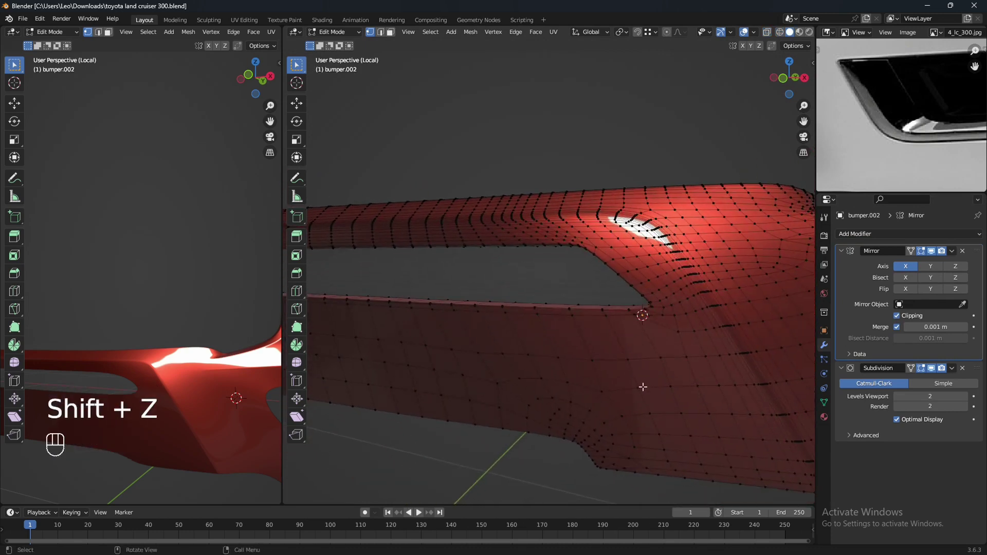
{"action": "middle_click_drag", "start_coordinate": [643, 387], "coordinate": [615, 346], "text": "ctrl"}
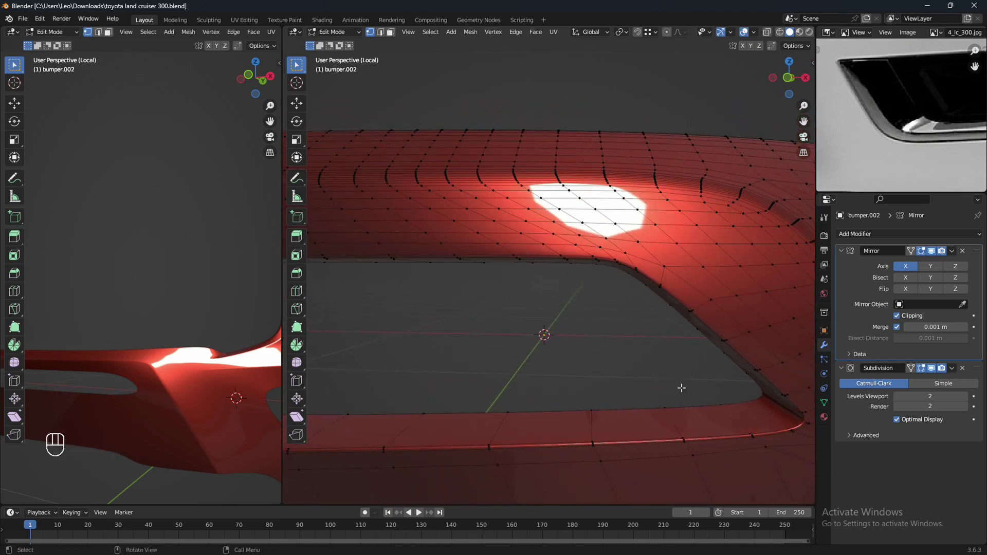
{"action": "middle_click_drag", "start_coordinate": [680, 388], "coordinate": [598, 362], "text": "ctrl"}
{"action": "left_click", "coordinate": [582, 277]}
{"action": "left_click", "coordinate": [678, 343], "text": "ctrl"}
{"action": "key", "text": "g"}
{"action": "key", "text": "g"}
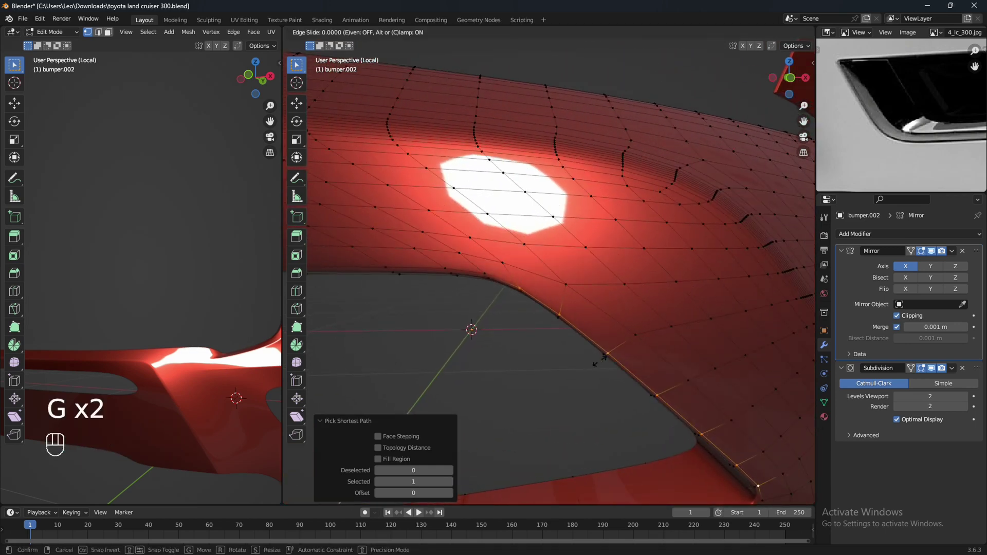
{"action": "key", "text": "shift"}
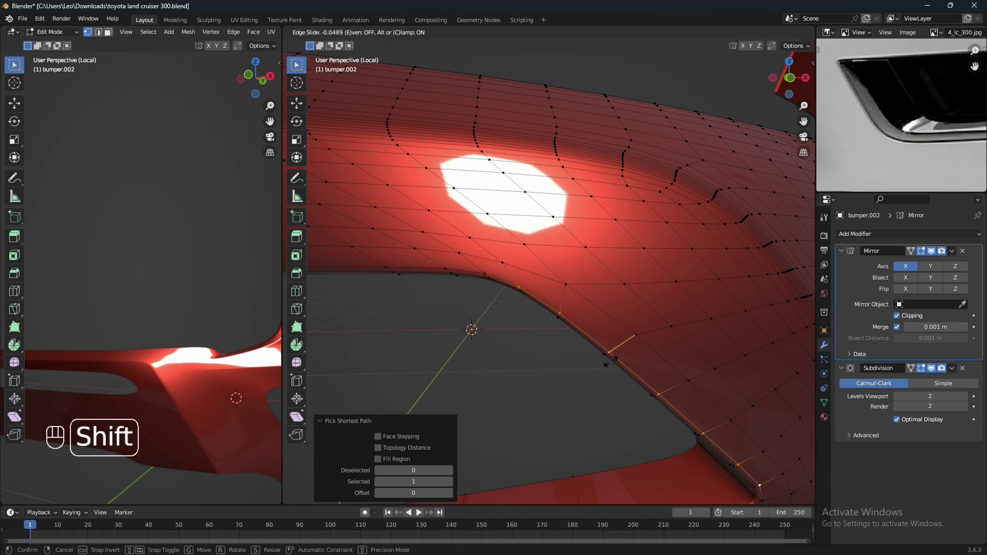
{"action": "left_click", "coordinate": [610, 360]}
Reselect the slanted rim path starting at the upper corner vertex of the central opening and Edge Slide it by about -0.022
{"action": "middle_click_drag", "start_coordinate": [608, 419], "coordinate": [617, 318]}
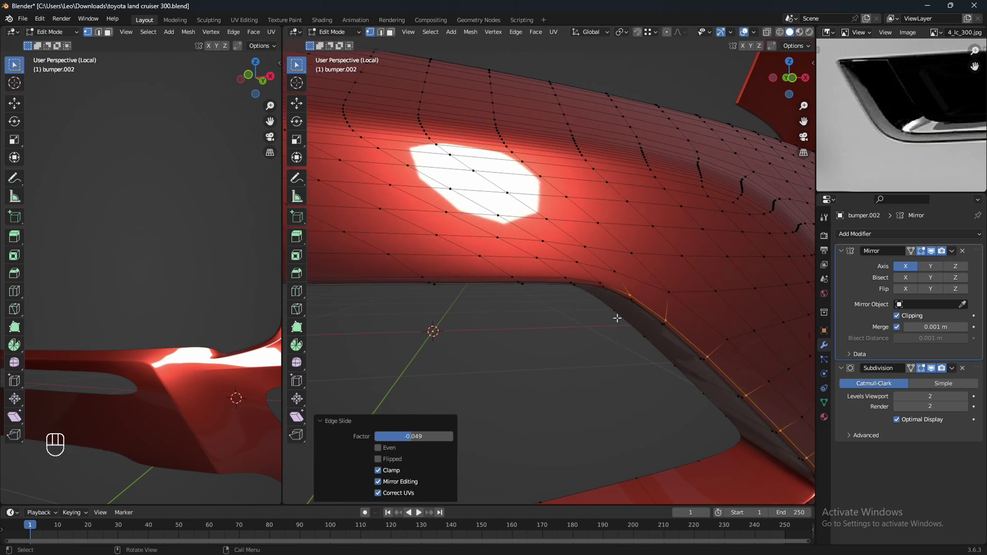
{"action": "left_click", "coordinate": [605, 286]}
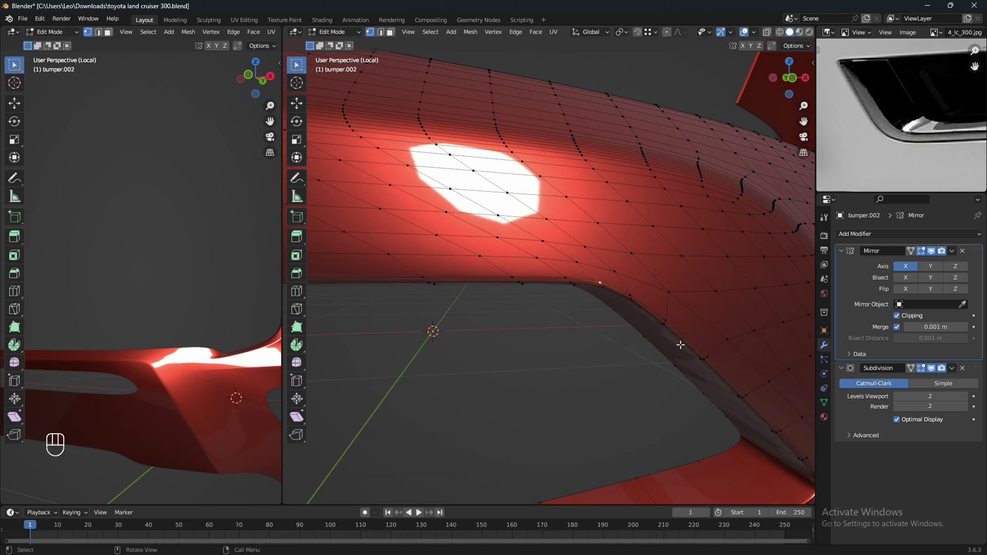
{"action": "middle_click_drag", "start_coordinate": [701, 399], "coordinate": [700, 392], "text": "ctrl"}
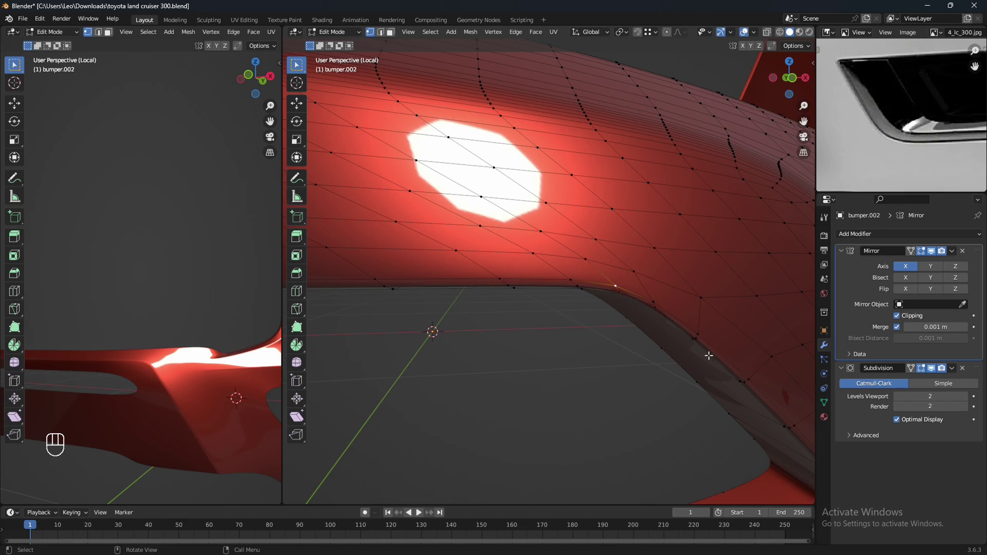
{"action": "middle_click_drag", "start_coordinate": [673, 333], "coordinate": [658, 414], "text": "shift"}
{"action": "left_click", "coordinate": [703, 432], "text": "ctrl"}
{"action": "key", "text": "g"}
{"action": "key", "text": "g"}
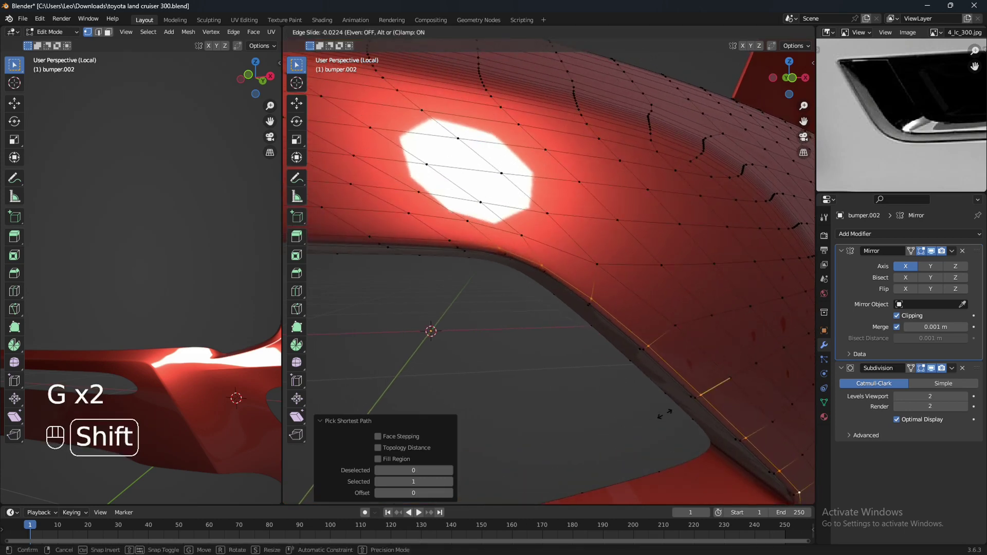
{"action": "left_click", "coordinate": [665, 414]}
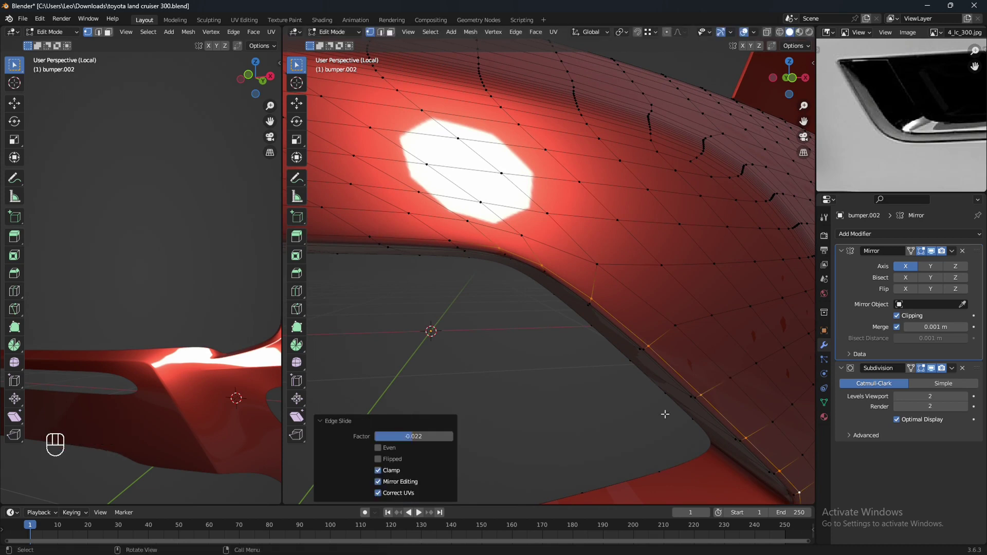
Vertex Slide the rim vertex on the central opening's upper corner curve up the bumper surface by a factor of about 0.098
{"action": "left_click", "coordinate": [542, 264]}
{"action": "key", "text": "g"}
{"action": "key", "text": "g"}
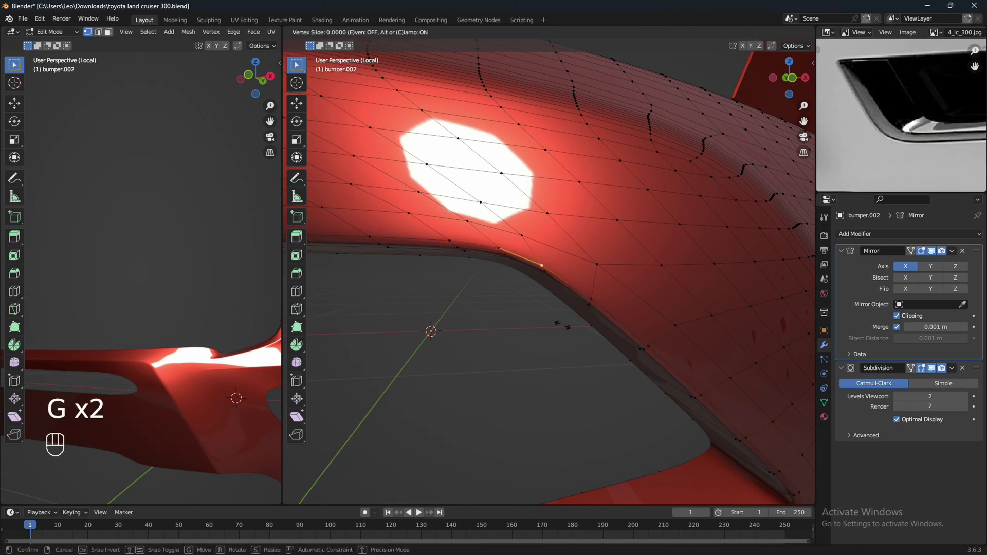
{"action": "key", "text": "shift"}
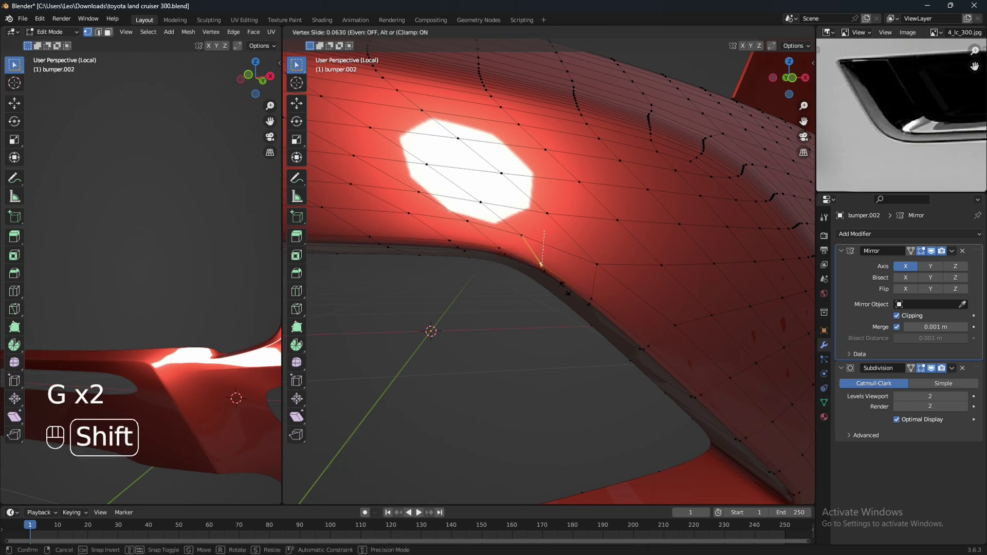
{"action": "left_click", "coordinate": [512, 264]}
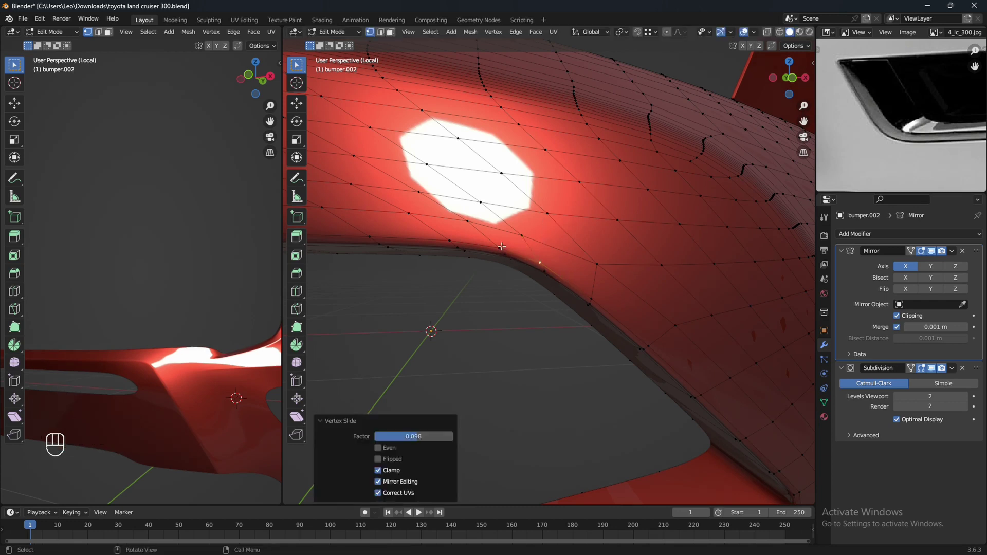
Vertex Slide the neighbouring rim vertex, closer to the bumper's centre, by a factor of about 0.090
{"action": "left_click", "coordinate": [501, 246]}
{"action": "key", "text": "g"}
{"action": "key", "text": "g"}
{"action": "key", "text": "shift"}
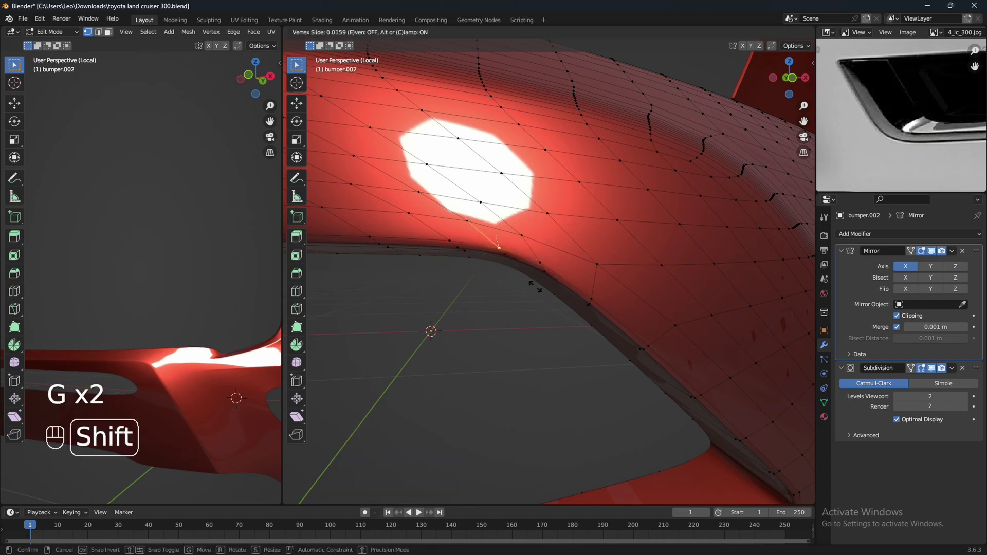
{"action": "left_click", "coordinate": [527, 258]}
{"action": "scroll", "coordinate": [596, 341], "scroll_direction": "down", "scroll_amount": 7}
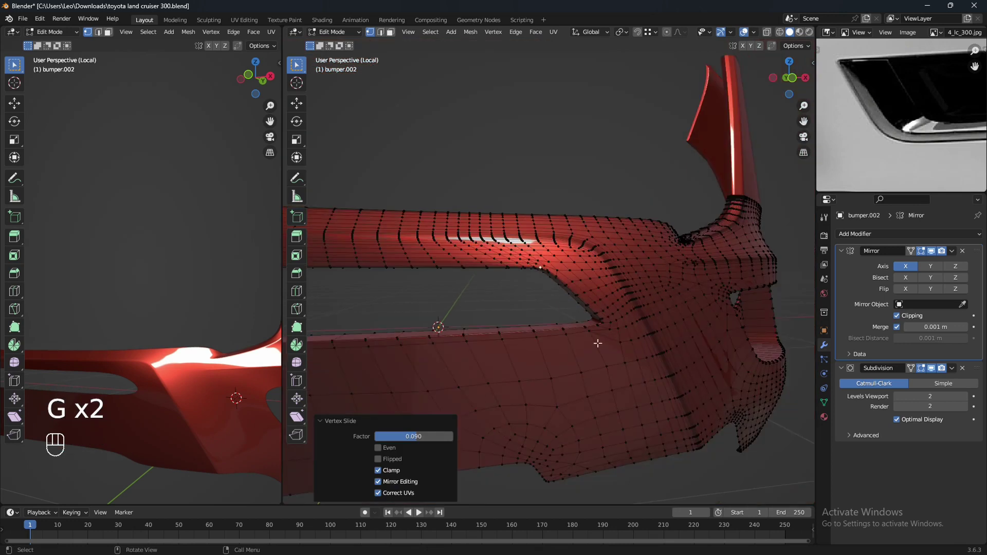
Return to Object Mode, check the mirrored bumper's shading around the openings, and save the file
{"action": "middle_click_drag", "start_coordinate": [597, 341], "coordinate": [575, 353]}
{"action": "key", "text": "Tab"}
{"action": "scroll", "coordinate": [588, 354], "scroll_direction": "down", "scroll_amount": 3}
{"action": "scroll", "coordinate": [589, 352], "scroll_direction": "down", "scroll_amount": 3}
{"action": "key", "text": "ctrl+s"}
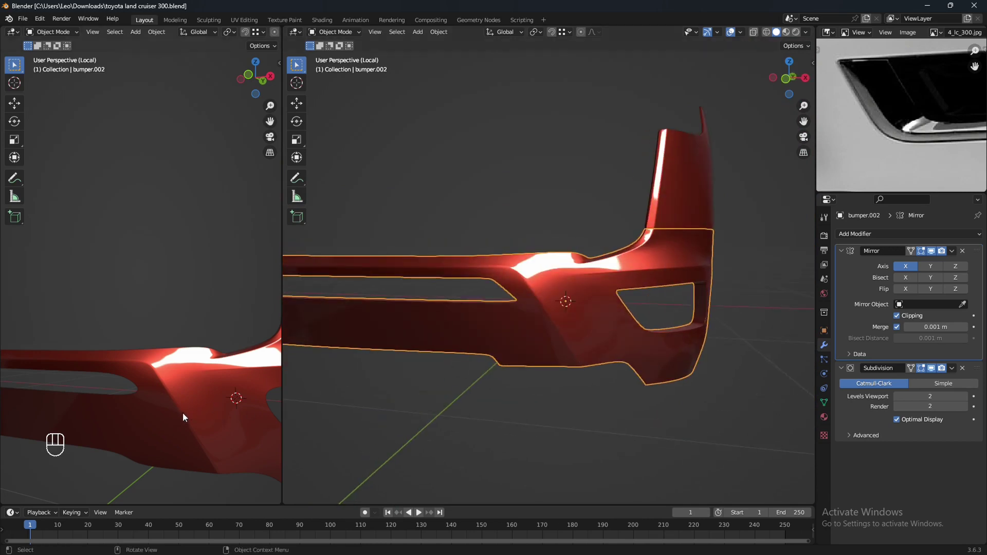
Move the old bumper object in the second viewport to the backup collection
{"action": "left_click", "coordinate": [185, 382]}
{"action": "key", "text": "m"}
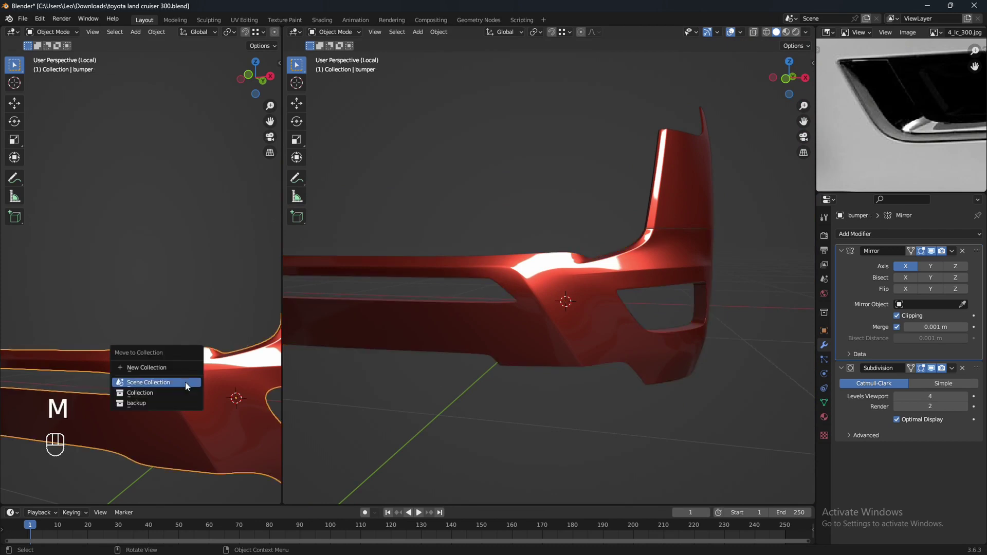
{"action": "left_click", "coordinate": [179, 406]}
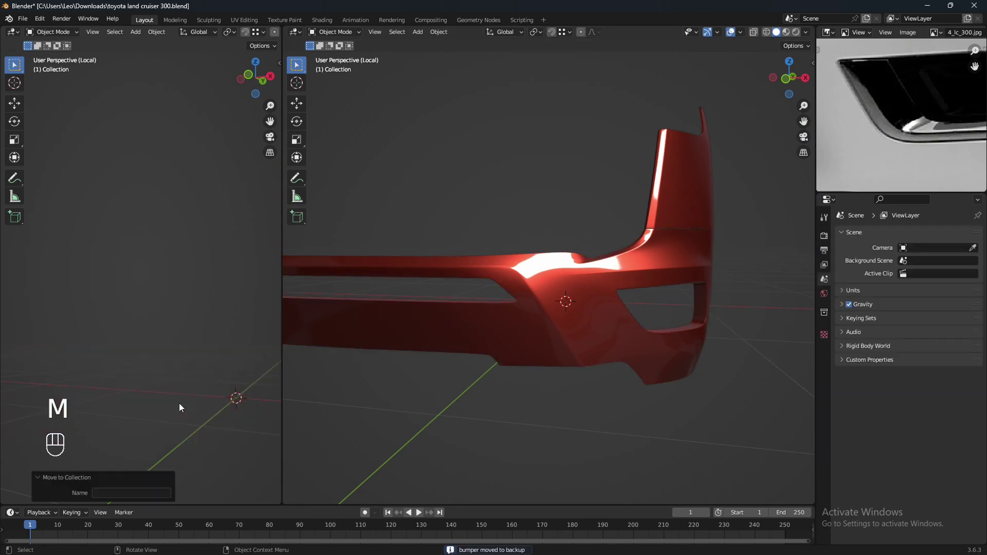
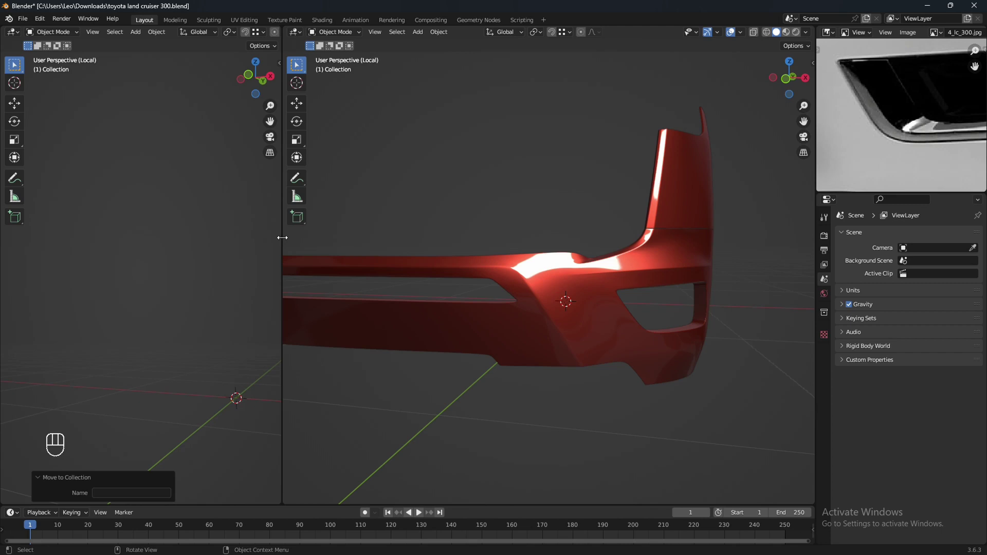
Join the two 3D viewports into one by absorbing the empty one, and view the whole bumper
{"action": "right_click", "coordinate": [282, 238]}
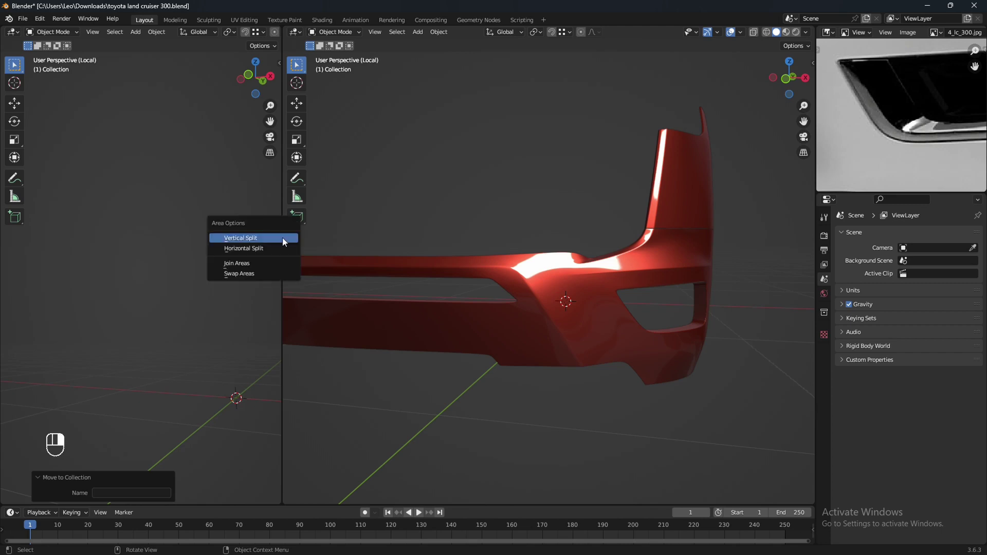
{"action": "left_click", "coordinate": [268, 262]}
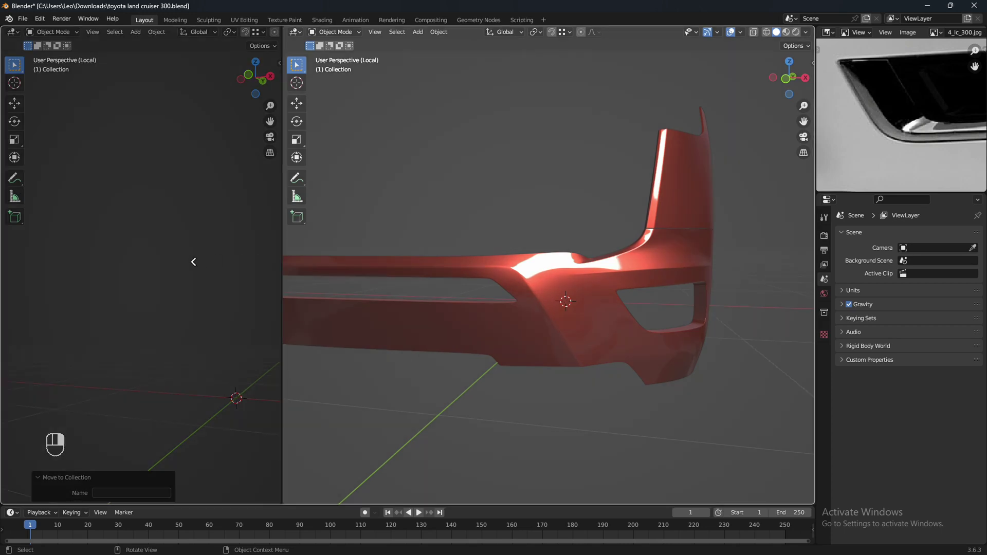
{"action": "left_click", "coordinate": [120, 272]}
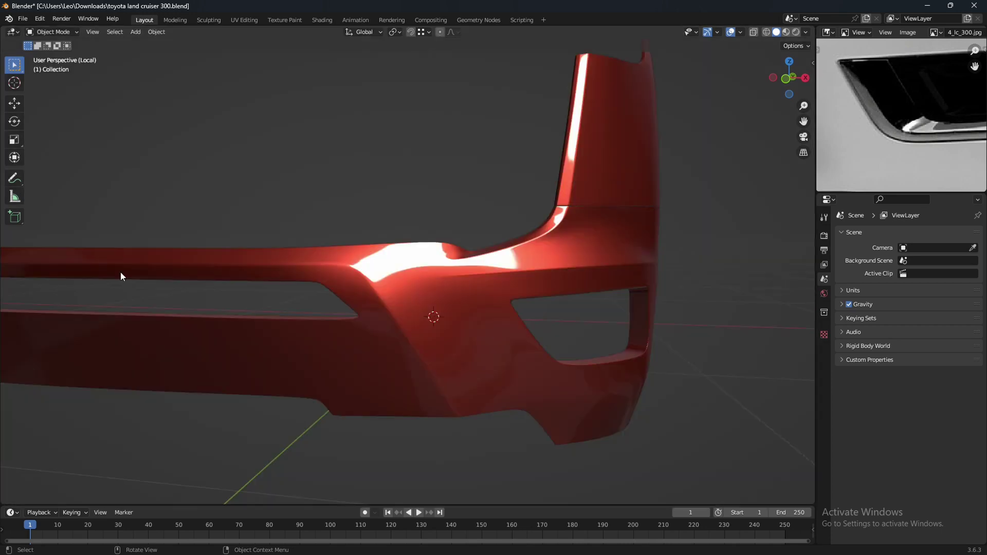
{"action": "middle_click_drag", "start_coordinate": [274, 260], "coordinate": [313, 256]}
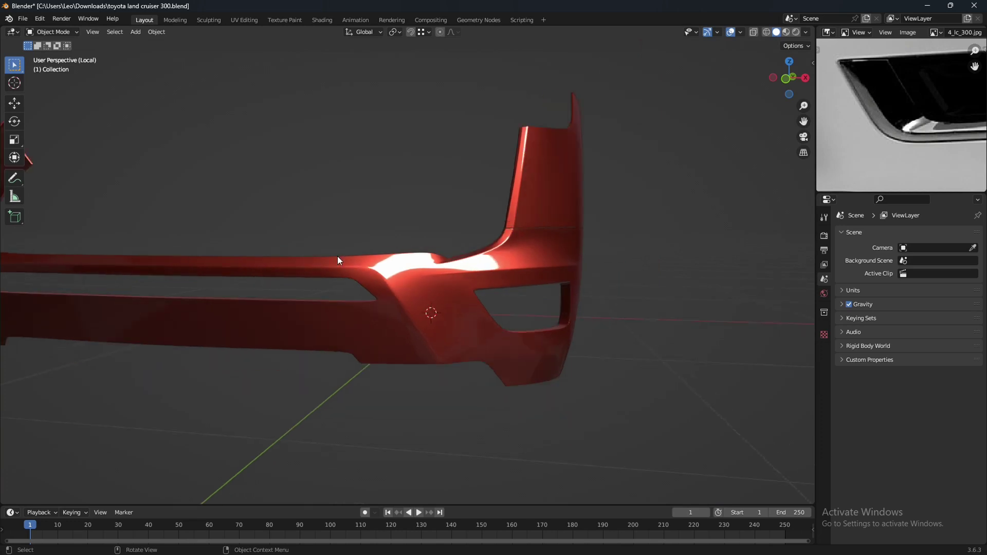
{"action": "scroll", "coordinate": [337, 256], "scroll_direction": "down", "scroll_amount": 2}
{"action": "middle_click_drag", "start_coordinate": [380, 279], "coordinate": [402, 285]}
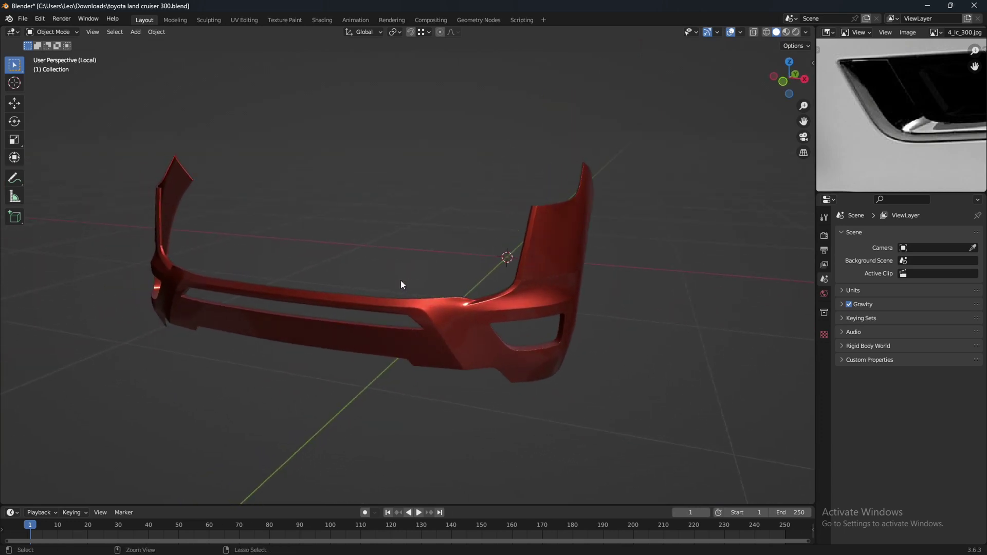
Exit Local View to show all the body parts, and open the lower bumper trim panel in Edit Mode
{"action": "key", "text": "slash"}
{"action": "middle_click_drag", "start_coordinate": [502, 411], "coordinate": [577, 309], "text": "shift"}
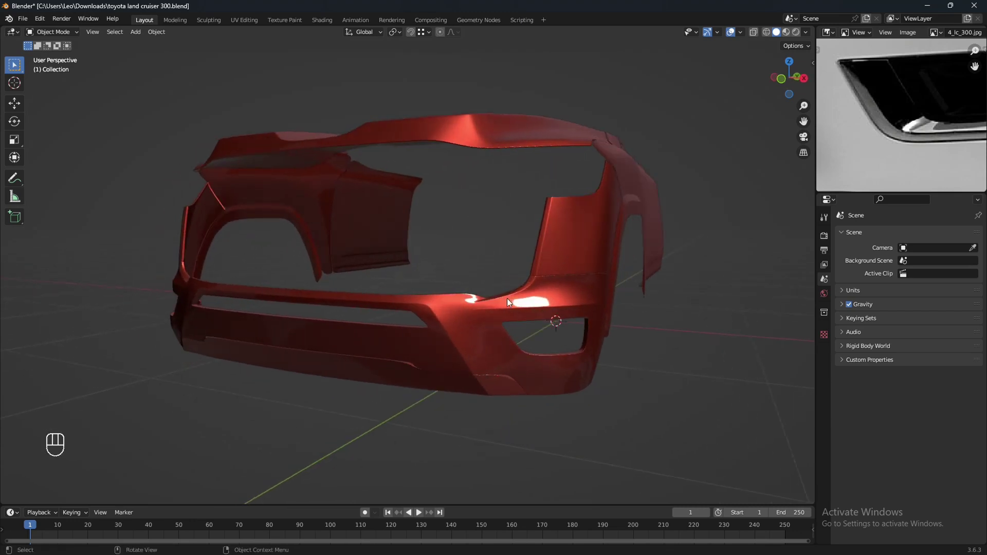
{"action": "middle_click_drag", "start_coordinate": [511, 296], "coordinate": [680, 184]}
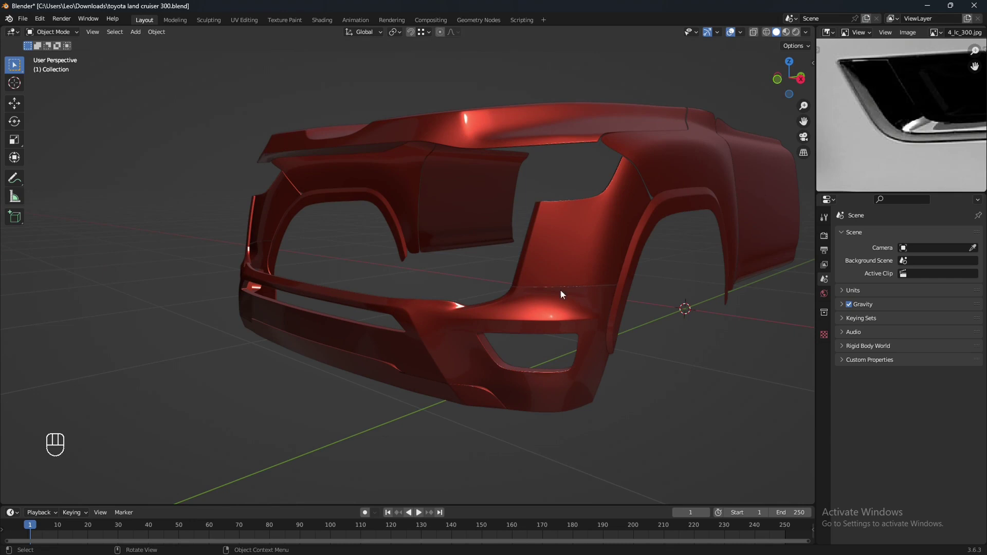
{"action": "middle_click_drag", "start_coordinate": [546, 292], "coordinate": [582, 290]}
{"action": "mouse_move", "coordinate": [529, 354]}
{"action": "middle_mouse_down", "text": "shift"}
{"action": "mouse_move", "coordinate": [553, 338]}
{"action": "mouse_move", "coordinate": [543, 354]}
{"action": "mouse_move", "coordinate": [550, 370]}
{"action": "mouse_move", "coordinate": [540, 372]}
{"action": "mouse_move", "coordinate": [562, 383]}
{"action": "mouse_move", "coordinate": [567, 355]}
{"action": "mouse_move", "coordinate": [587, 393]}
{"action": "mouse_move", "coordinate": [661, 432]}
{"action": "middle_mouse_up", "text": "shift"}
{"action": "scroll", "coordinate": [558, 352], "scroll_direction": "up", "scroll_amount": 1}
{"action": "left_click", "coordinate": [572, 381]}
{"action": "key", "text": "Tab"}
{"action": "key", "text": "shift+z"}
{"action": "key", "text": "shift+z"}
{"action": "middle_click_drag", "start_coordinate": [623, 401], "coordinate": [609, 384]}
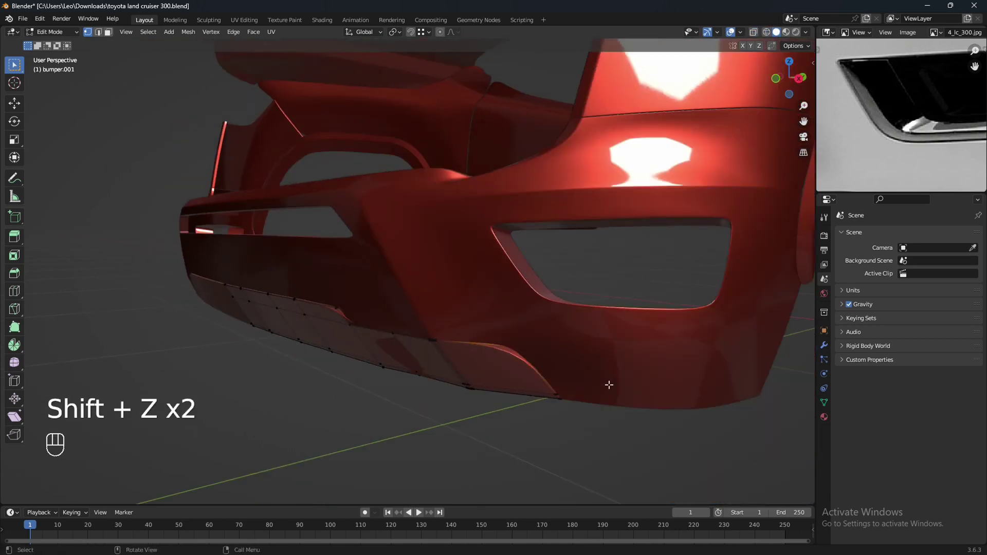
In the right view, move the trim panel's upper outer corner vertices about -0.0034 m along Y
{"action": "key", "text": "KP_3"}
{"action": "scroll", "coordinate": [516, 360], "scroll_direction": "up", "scroll_amount": 3}
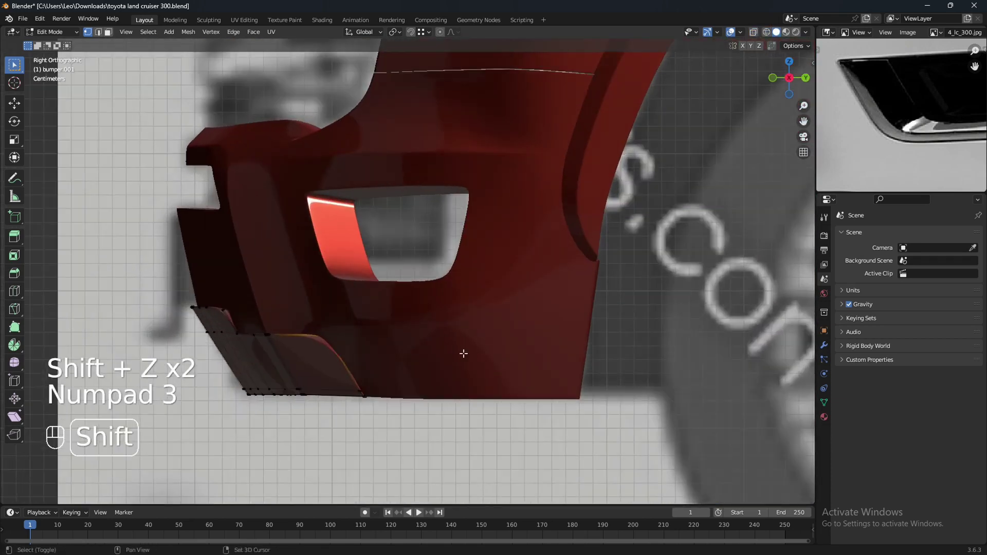
{"action": "middle_click_drag", "start_coordinate": [463, 352], "coordinate": [523, 341], "text": "shift"}
{"action": "scroll", "coordinate": [518, 343], "scroll_direction": "up", "scroll_amount": 3}
{"action": "key", "text": "g"}
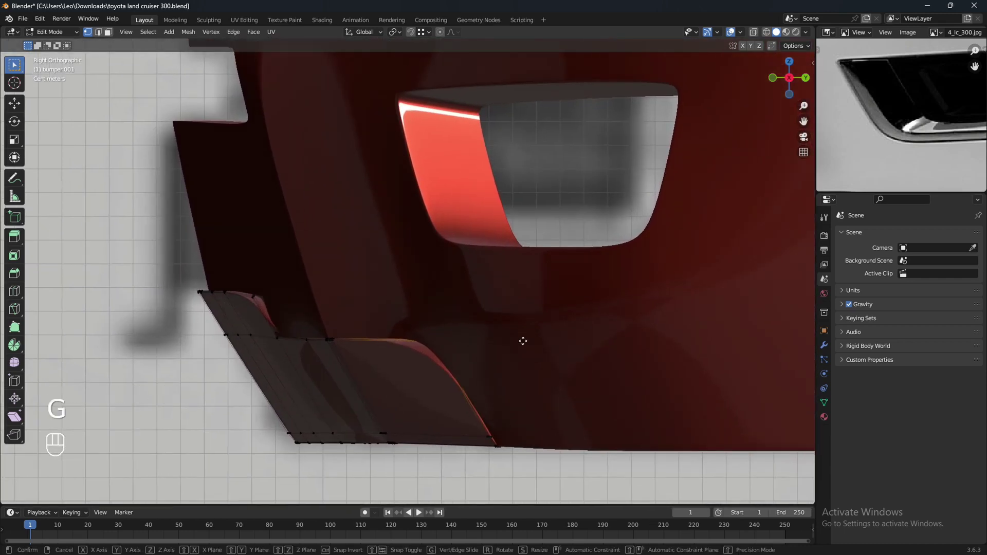
{"action": "key", "text": "y"}
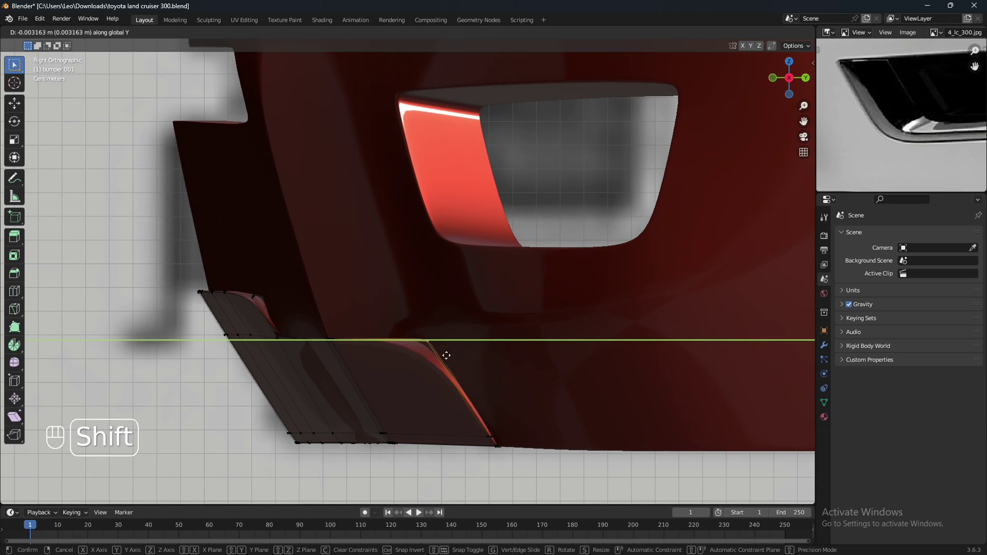
{"action": "left_click", "coordinate": [442, 358]}
Bevel the trim panel's upper outer corner with 4 segments and a width of about 0.0132 m to match the reference photo
{"action": "middle_click_drag", "start_coordinate": [442, 358], "coordinate": [526, 399]}
{"action": "scroll", "coordinate": [920, 139], "scroll_direction": "down", "scroll_amount": 5}
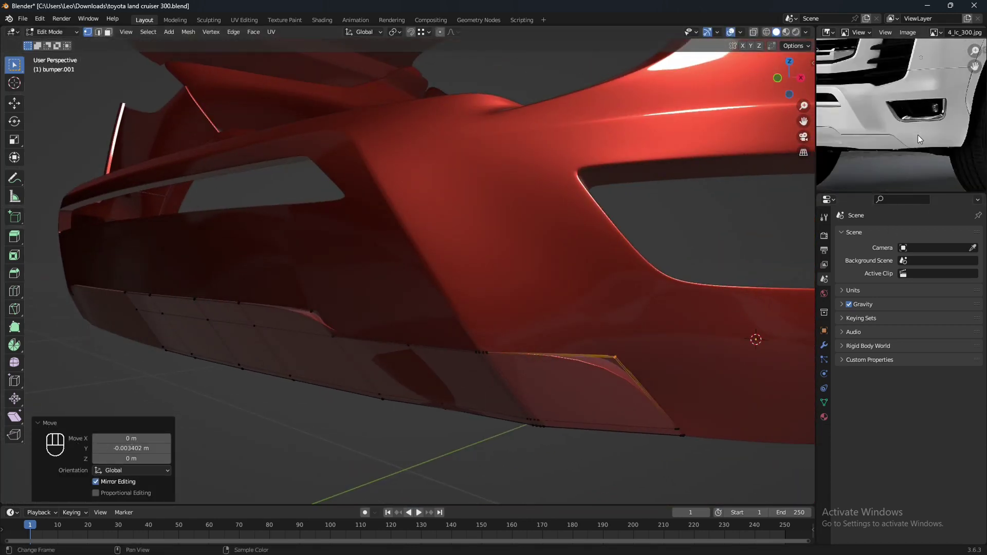
{"action": "scroll", "coordinate": [923, 139], "scroll_direction": "up", "scroll_amount": 4}
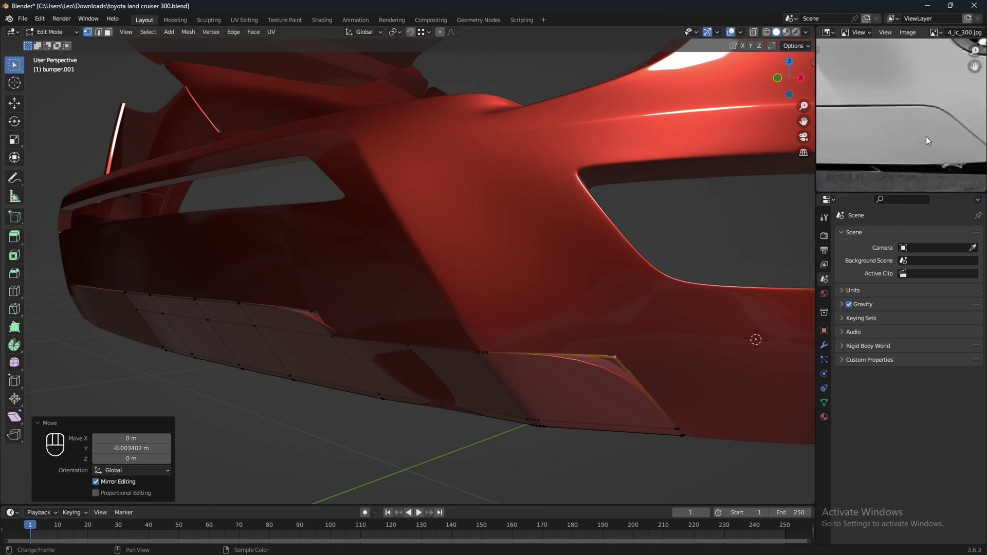
{"action": "middle_click_drag", "start_coordinate": [596, 370], "coordinate": [646, 389]}
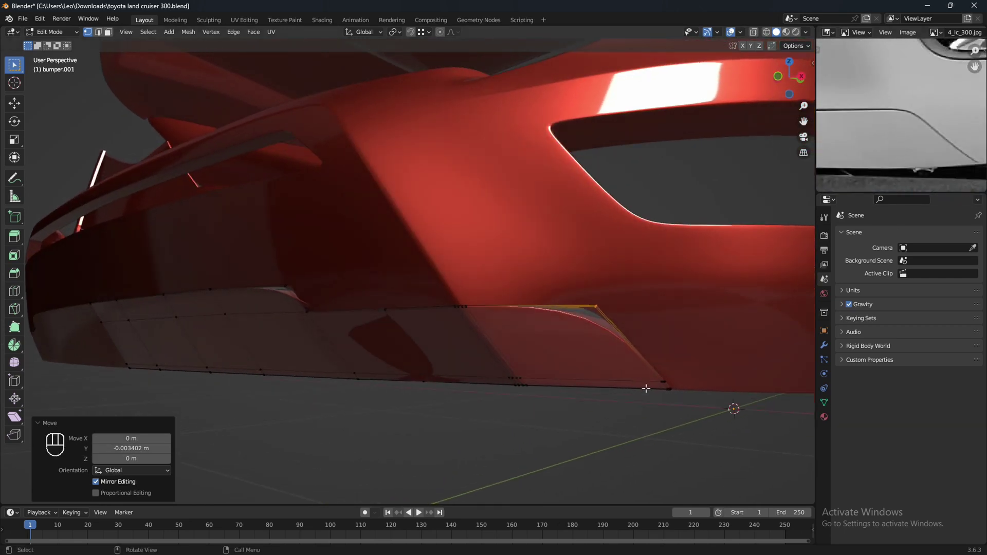
{"action": "key", "text": "ctrl+b"}
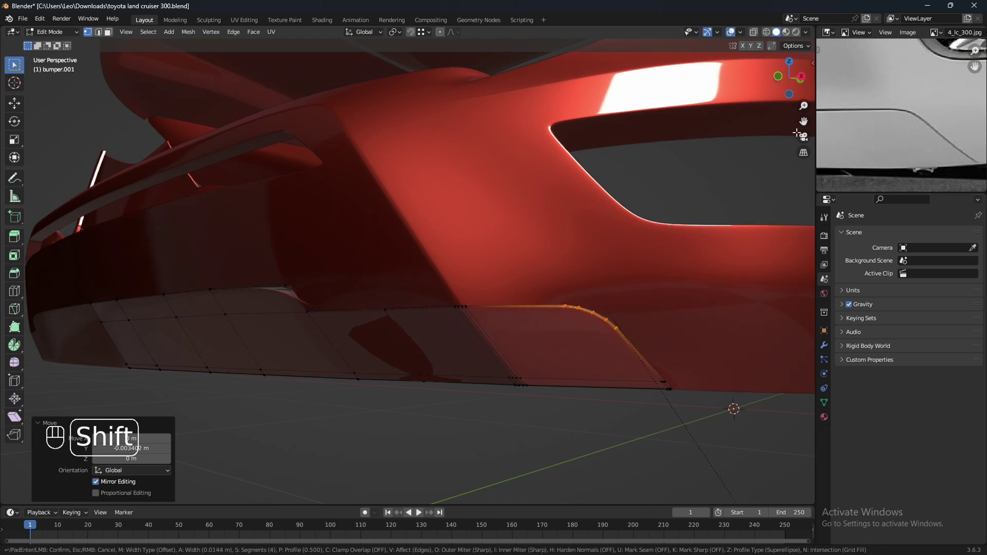
{"action": "left_click", "coordinate": [783, 122]}
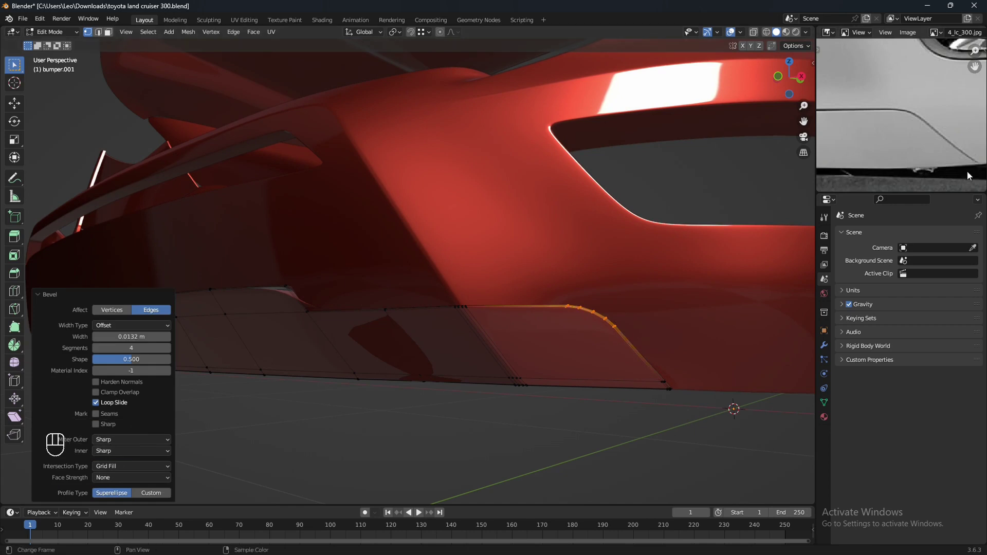
Check the rounded corner in Object Mode, and compare the trim panel's raised central edge with the reference photo
{"action": "scroll", "coordinate": [612, 298], "scroll_direction": "down", "scroll_amount": 5}
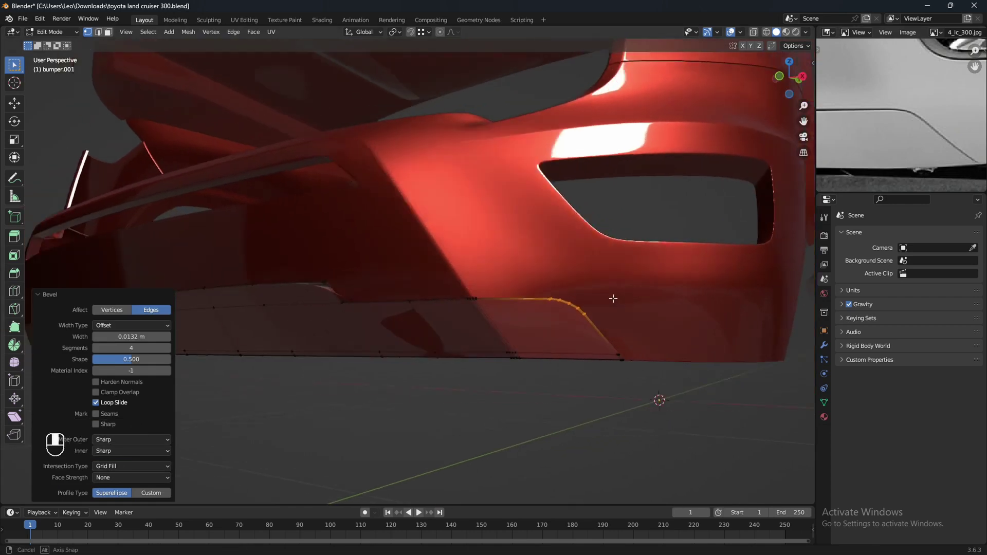
{"action": "key", "text": "Tab"}
{"action": "middle_click_drag", "start_coordinate": [607, 306], "coordinate": [468, 323]}
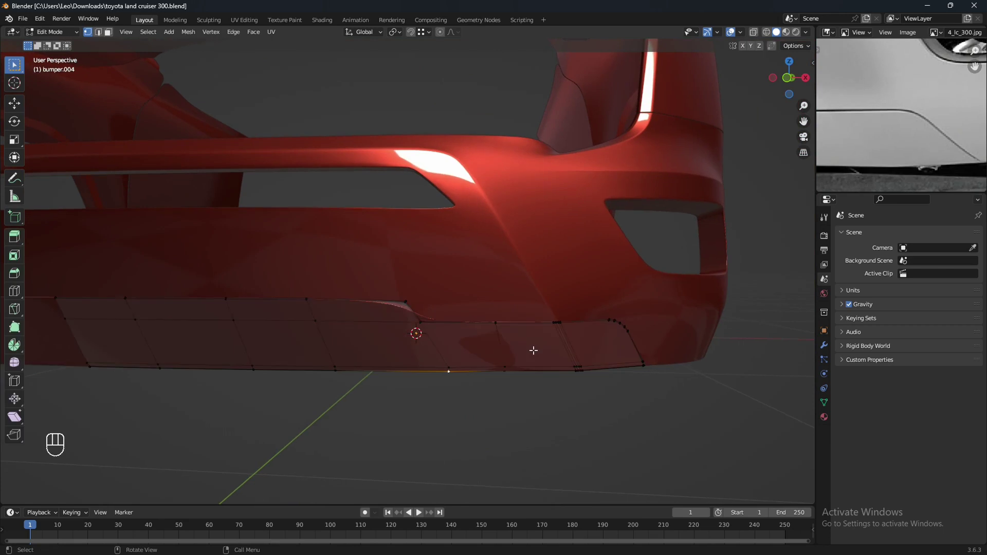
{"action": "middle_click_drag", "start_coordinate": [533, 351], "coordinate": [436, 330]}
{"action": "middle_click_drag", "start_coordinate": [436, 330], "coordinate": [202, 371], "text": "shift"}
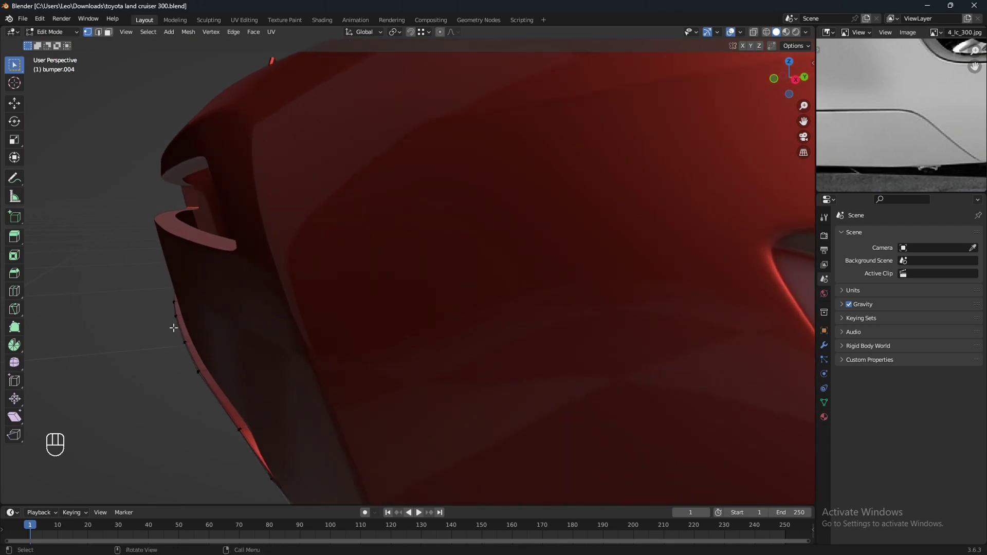
{"action": "middle_click_drag", "start_coordinate": [173, 327], "coordinate": [191, 338]}
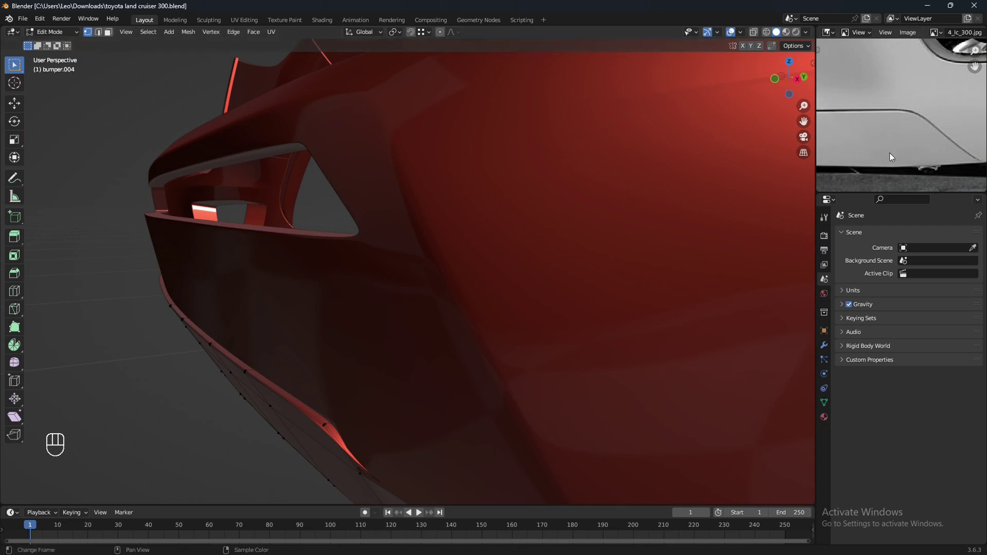
{"action": "middle_click_drag", "start_coordinate": [895, 110], "coordinate": [933, 127]}
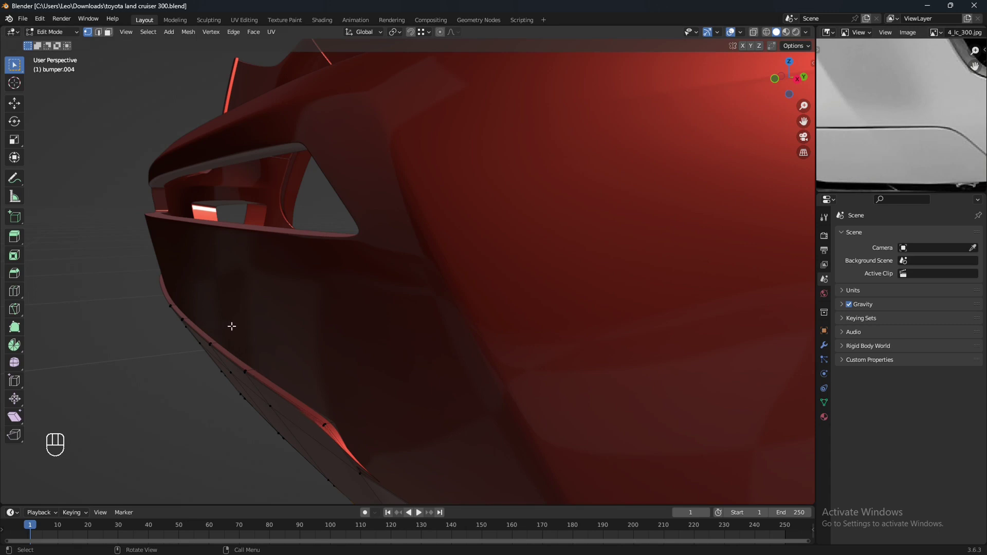
Select the upper edge vertices of the trim panel's raised central section and move them about 0.0037 m along Y
{"action": "middle_click_drag", "start_coordinate": [257, 331], "coordinate": [353, 323]}
{"action": "key", "text": "shift+z"}
{"action": "left_click_drag", "start_coordinate": [267, 265], "coordinate": [375, 295]}
{"action": "middle_click_drag", "start_coordinate": [381, 313], "coordinate": [403, 323]}
{"action": "left_click_drag", "start_coordinate": [467, 293], "coordinate": [509, 332], "text": "shift"}
{"action": "middle_click_drag", "start_coordinate": [531, 348], "coordinate": [531, 341]}
{"action": "left_click_drag", "start_coordinate": [511, 250], "coordinate": [654, 303], "text": "shift"}
{"action": "middle_click_drag", "start_coordinate": [677, 332], "coordinate": [656, 366]}
{"action": "key", "text": "shift+z"}
{"action": "mouse_move", "coordinate": [591, 379]}
{"action": "middle_mouse_down"}
{"action": "mouse_move", "coordinate": [566, 354]}
{"action": "mouse_move", "coordinate": [612, 377]}
{"action": "mouse_move", "coordinate": [620, 369]}
{"action": "mouse_move", "coordinate": [584, 403]}
{"action": "mouse_move", "coordinate": [578, 370]}
{"action": "middle_mouse_up"}
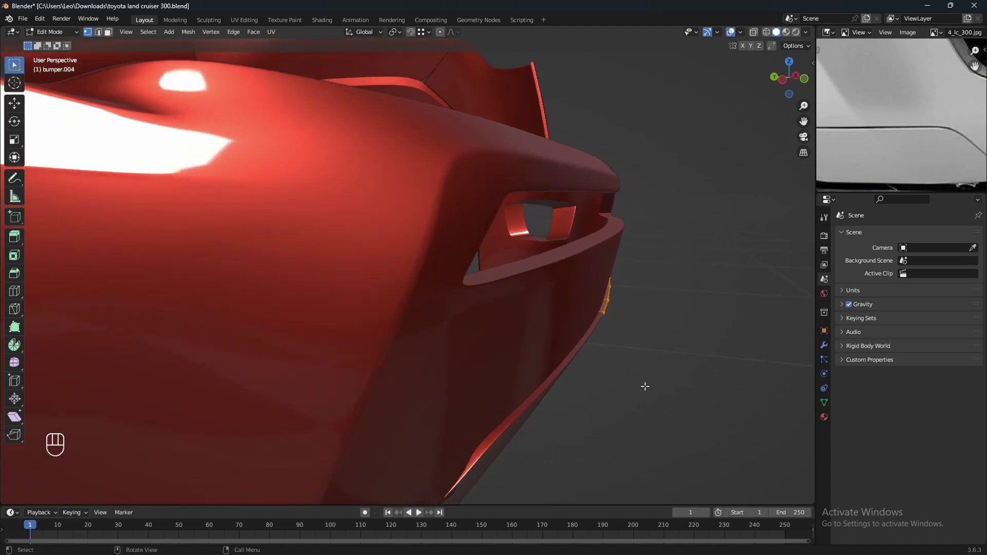
{"action": "key", "text": "g"}
{"action": "key", "text": "y"}
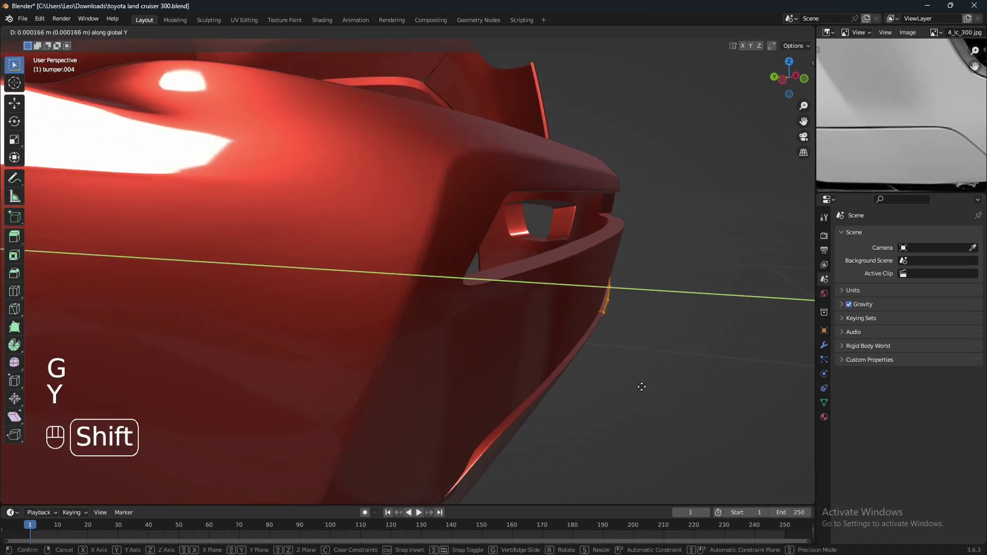
{"action": "left_click", "coordinate": [613, 377], "text": "shift"}
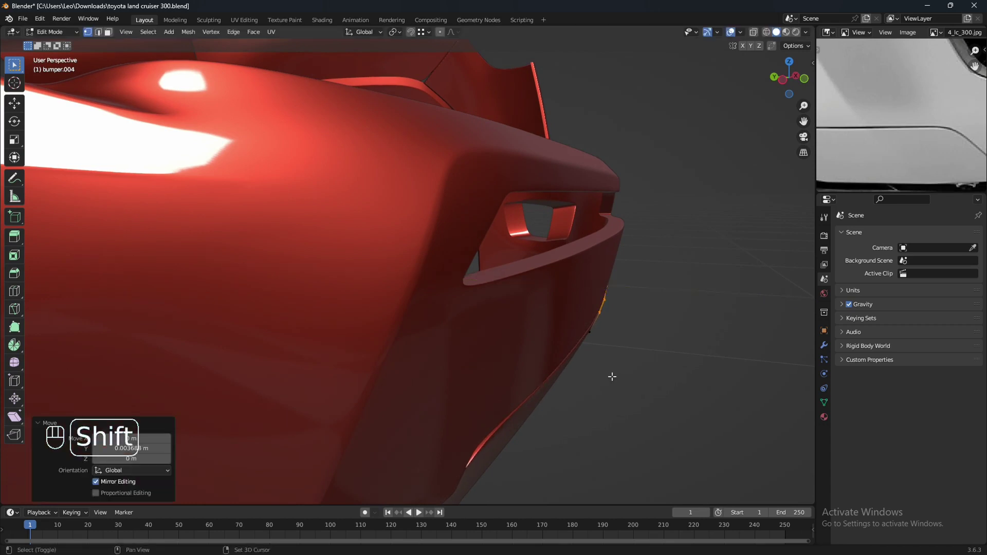
Push the same upper edge vertices about 0.00075 m further along Y
{"action": "mouse_move", "coordinate": [613, 377]}
{"action": "middle_mouse_down"}
{"action": "mouse_move", "coordinate": [604, 374]}
{"action": "mouse_move", "coordinate": [618, 366]}
{"action": "middle_mouse_up"}
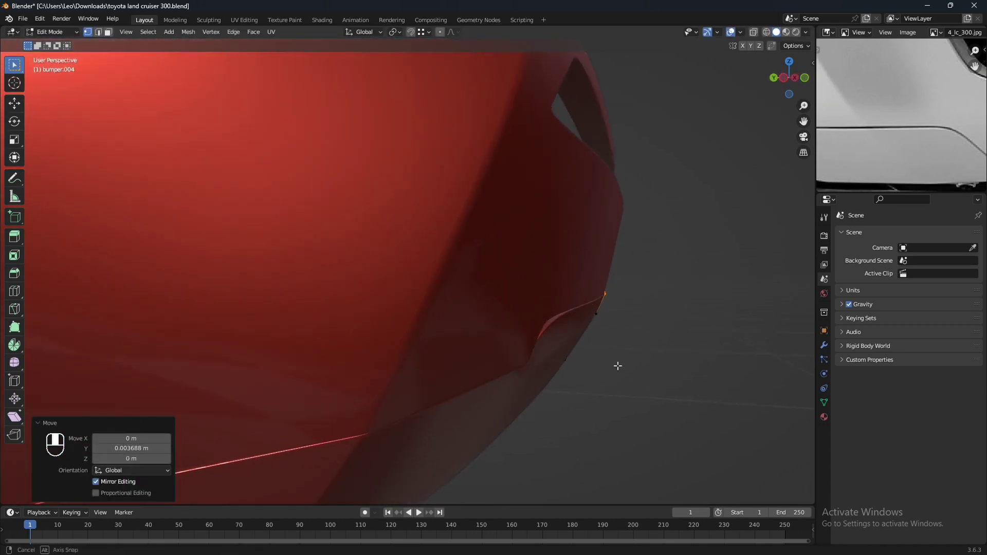
{"action": "key", "text": "g"}
{"action": "key", "text": "y"}
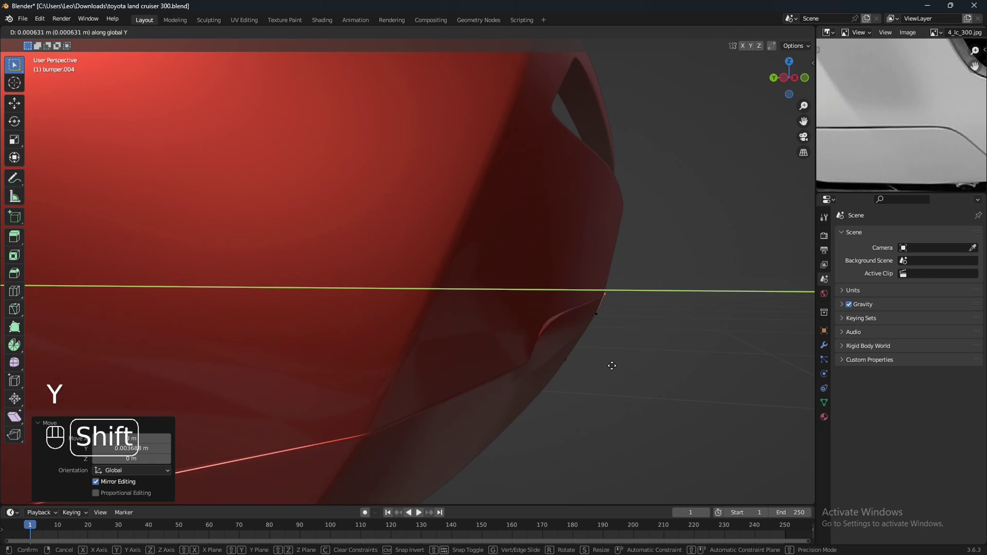
{"action": "left_click", "coordinate": [610, 365], "text": "shift"}
Select the corner vertices at the end of the raised central section and move them about 0.0015 m along Y
{"action": "middle_click_drag", "start_coordinate": [610, 365], "coordinate": [513, 405]}
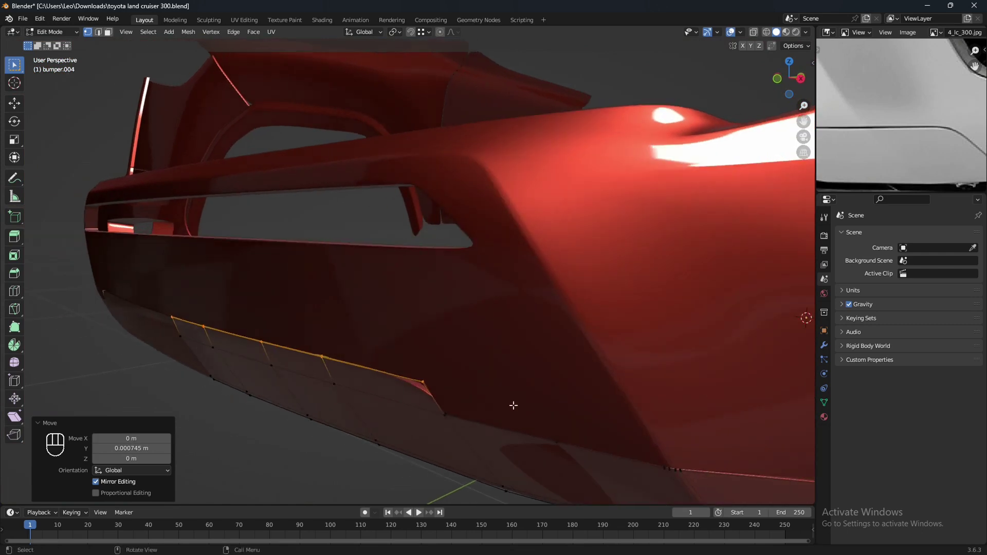
{"action": "key", "text": "shift+z"}
{"action": "left_click_drag", "start_coordinate": [412, 345], "coordinate": [470, 394]}
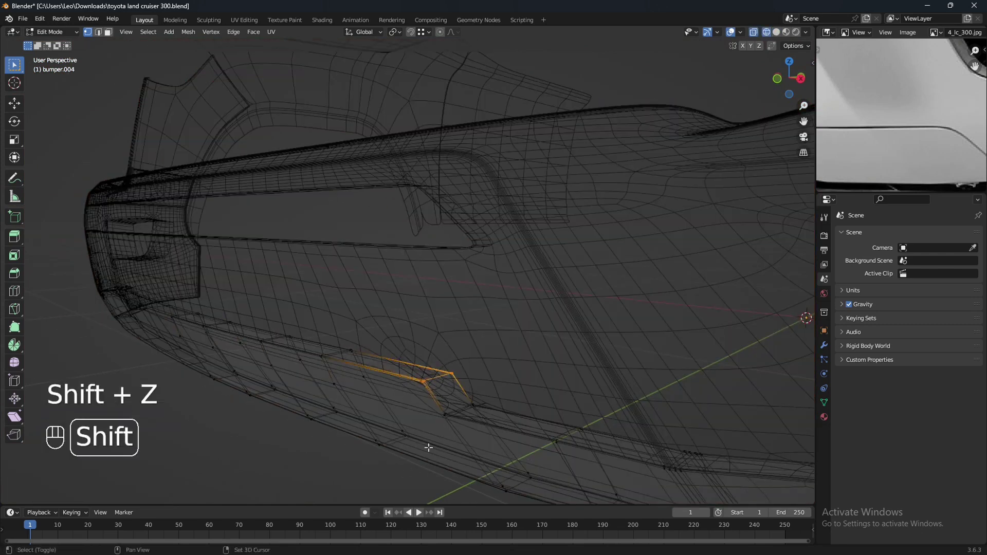
{"action": "key", "text": "shift+z"}
{"action": "mouse_move", "coordinate": [428, 447]}
{"action": "middle_mouse_down"}
{"action": "mouse_move", "coordinate": [436, 434]}
{"action": "mouse_move", "coordinate": [520, 434]}
{"action": "middle_mouse_up"}
{"action": "key", "text": "g"}
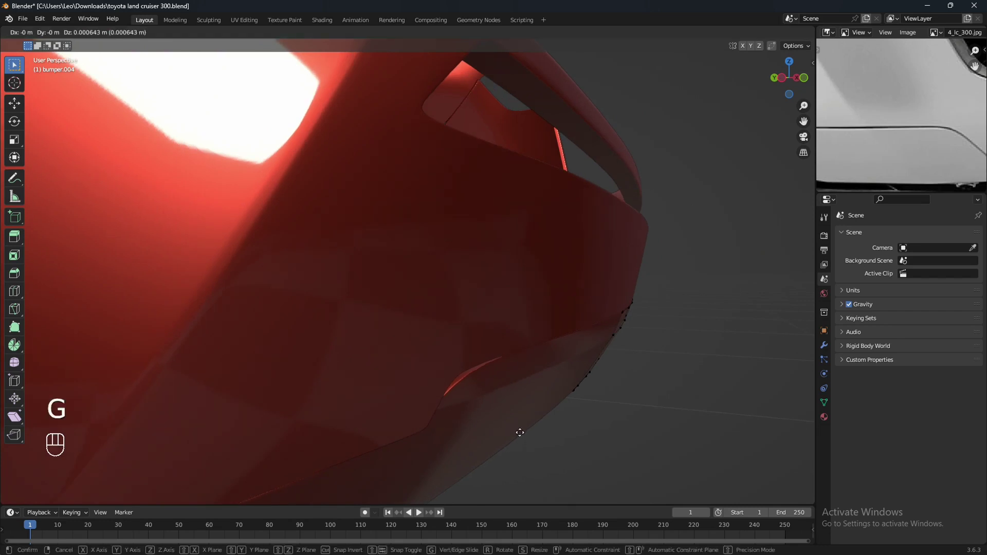
{"action": "key", "text": "y"}
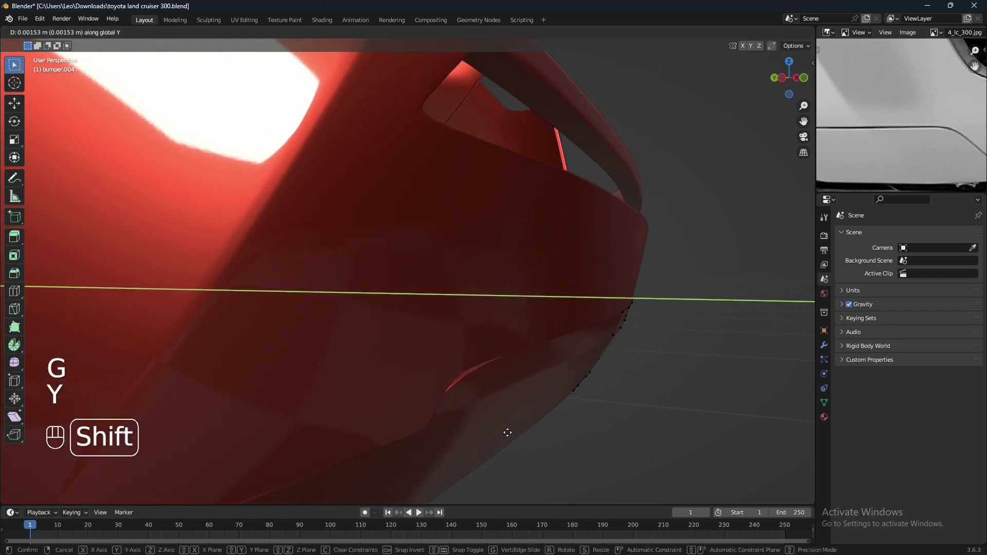
{"action": "left_click", "coordinate": [507, 433]}
Add a loop cut just below the raised section's upper edge, slid by a factor of about -0.597
{"action": "middle_click_drag", "start_coordinate": [507, 432], "coordinate": [476, 372]}
{"action": "scroll", "coordinate": [476, 372], "scroll_direction": "up", "scroll_amount": 3}
{"action": "middle_click_drag", "start_coordinate": [568, 322], "coordinate": [565, 379], "text": "shift"}
{"action": "middle_click_drag", "start_coordinate": [565, 379], "coordinate": [527, 385]}
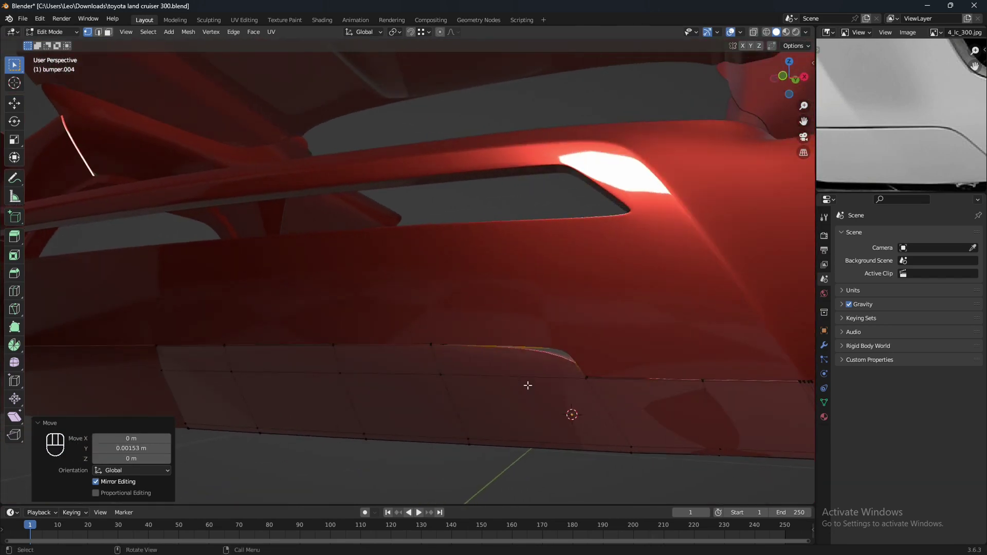
{"action": "key", "text": "ctrl+r"}
{"action": "left_click", "coordinate": [441, 365]}
{"action": "left_click_drag", "start_coordinate": [440, 367], "coordinate": [439, 363]}
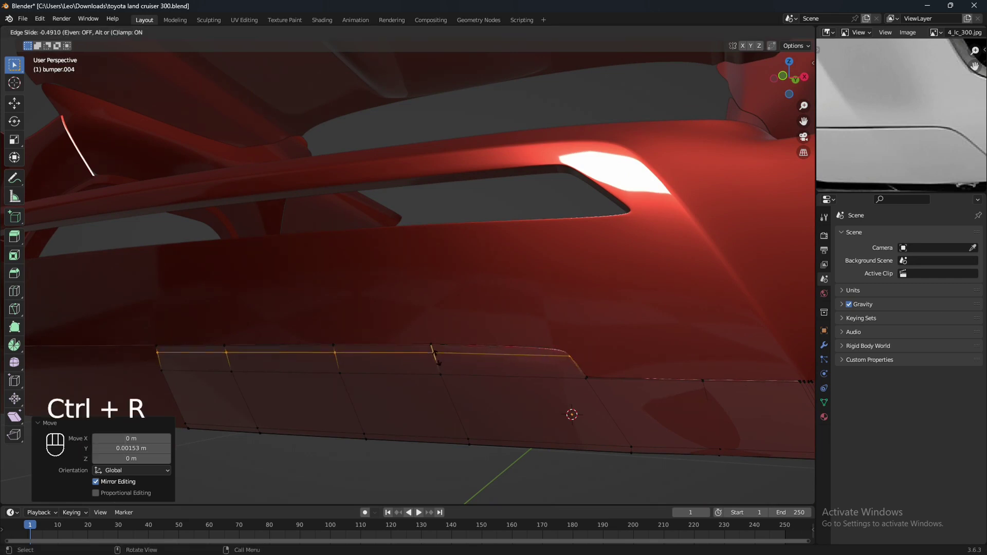
{"action": "left_click", "coordinate": [436, 355]}
Add the raised section's upper edge vertices to the new loop's selection and move them about -0.0006 m along Z
{"action": "mouse_move", "coordinate": [520, 398]}
{"action": "middle_mouse_down", "text": "shift"}
{"action": "mouse_move", "coordinate": [529, 401]}
{"action": "mouse_move", "coordinate": [514, 410]}
{"action": "middle_mouse_up", "text": "shift"}
{"action": "key", "text": "shift+z"}
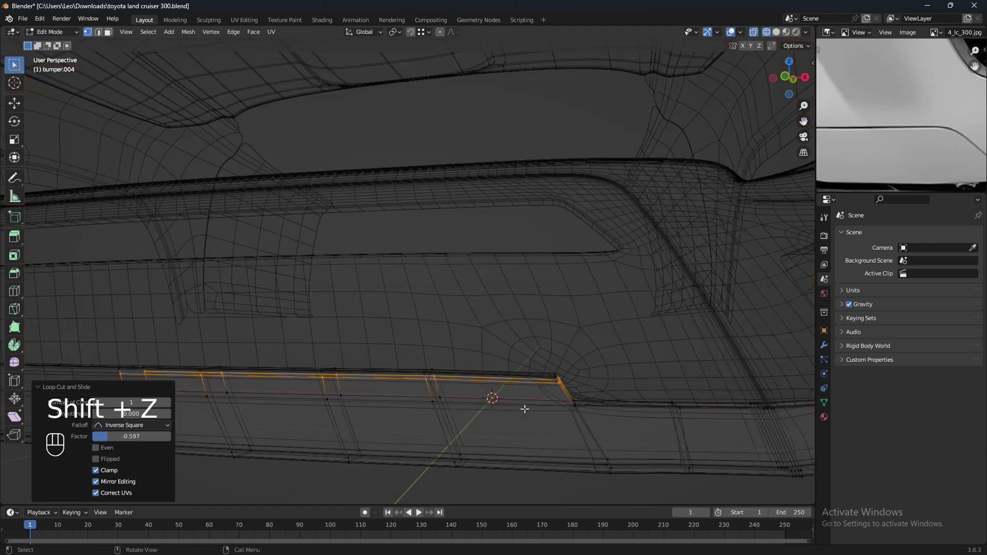
{"action": "left_click_drag", "start_coordinate": [515, 345], "coordinate": [571, 392], "text": "shift"}
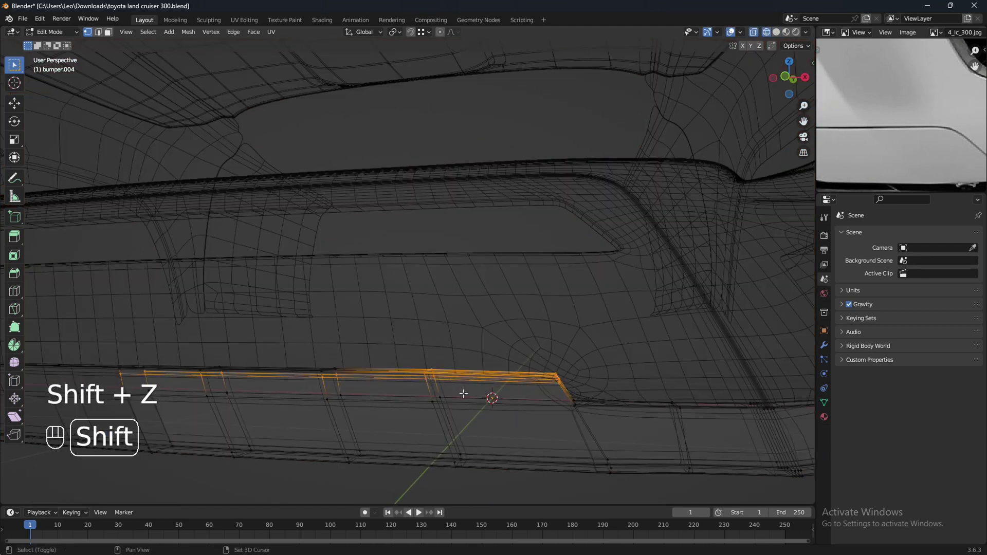
{"action": "left_click_drag", "start_coordinate": [349, 383], "coordinate": [348, 383], "text": "shift"}
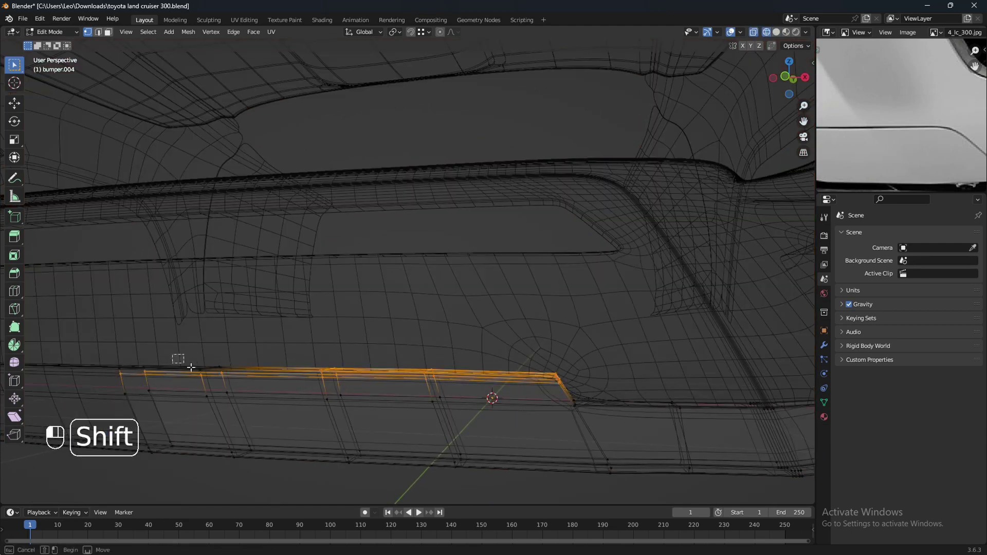
{"action": "left_click_drag", "start_coordinate": [190, 367], "coordinate": [235, 385], "text": "shift"}
{"action": "left_click_drag", "start_coordinate": [92, 345], "coordinate": [200, 385], "text": "shift"}
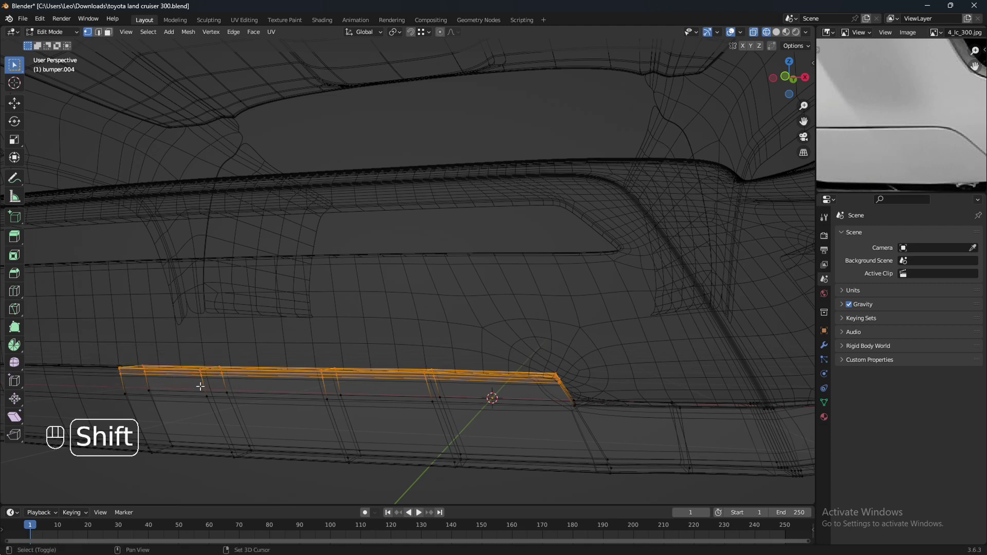
{"action": "key", "text": "shift+z"}
{"action": "middle_click_drag", "start_coordinate": [392, 406], "coordinate": [421, 403]}
{"action": "key", "text": "g"}
{"action": "key", "text": "z"}
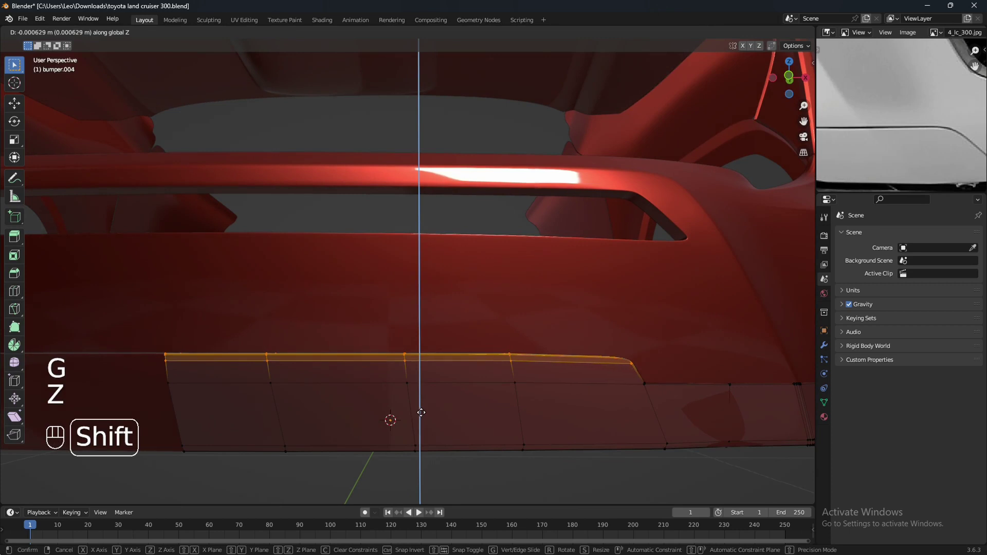
{"action": "left_click", "coordinate": [421, 413]}
Compare the trim panel's central upper edge line with the reference photo
{"action": "scroll", "coordinate": [422, 412], "scroll_direction": "down", "scroll_amount": 2}
{"action": "middle_click_drag", "start_coordinate": [445, 410], "coordinate": [529, 409], "text": "shift"}
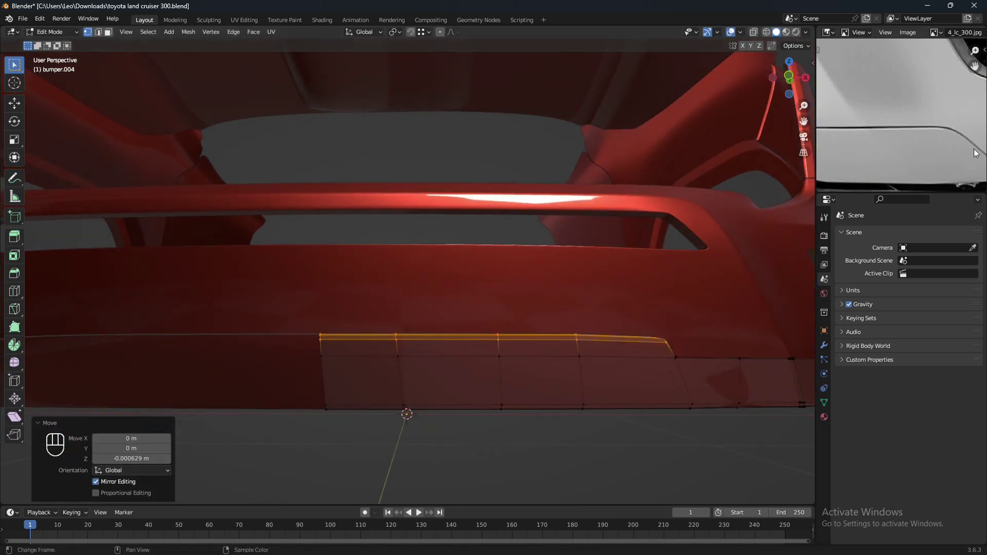
{"action": "middle_click_drag", "start_coordinate": [974, 149], "coordinate": [862, 150]}
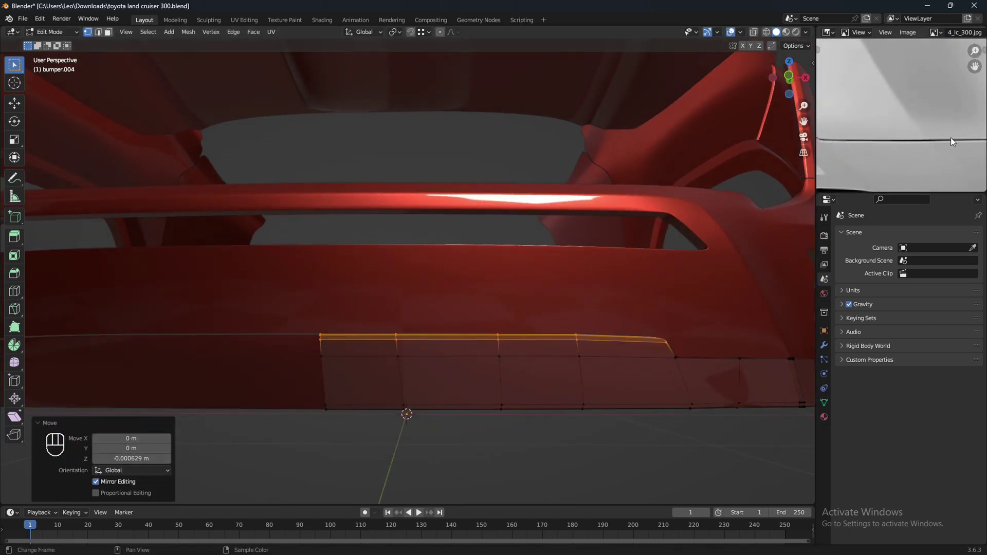
{"action": "middle_click_drag", "start_coordinate": [291, 336], "coordinate": [395, 344], "text": "shift"}
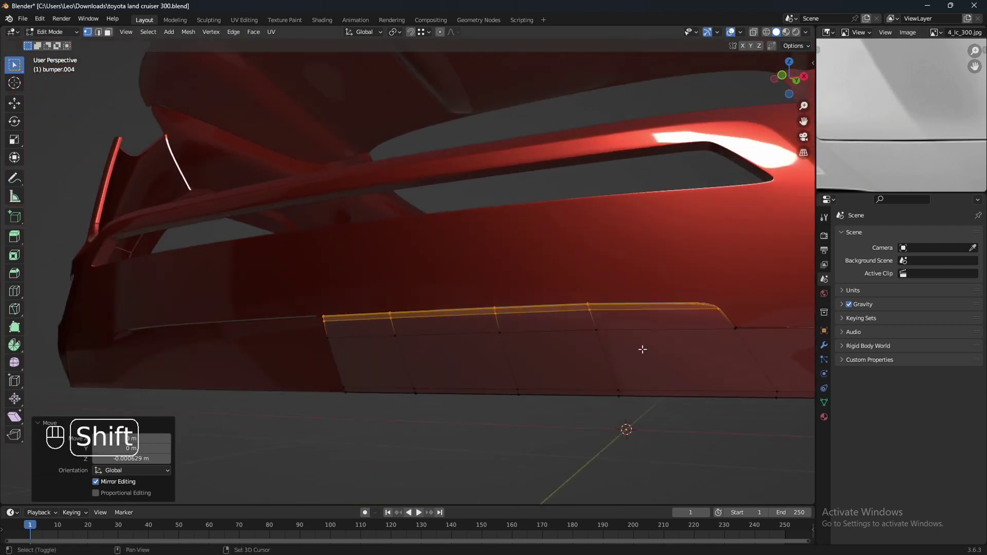
Add a loop cut across the trim panel just outboard of the raised section's lower corner, slid by a factor of about -0.928
{"action": "middle_click_drag", "start_coordinate": [641, 349], "coordinate": [508, 359], "text": "shift"}
{"action": "middle_click_drag", "start_coordinate": [620, 325], "coordinate": [572, 334], "text": "shift"}
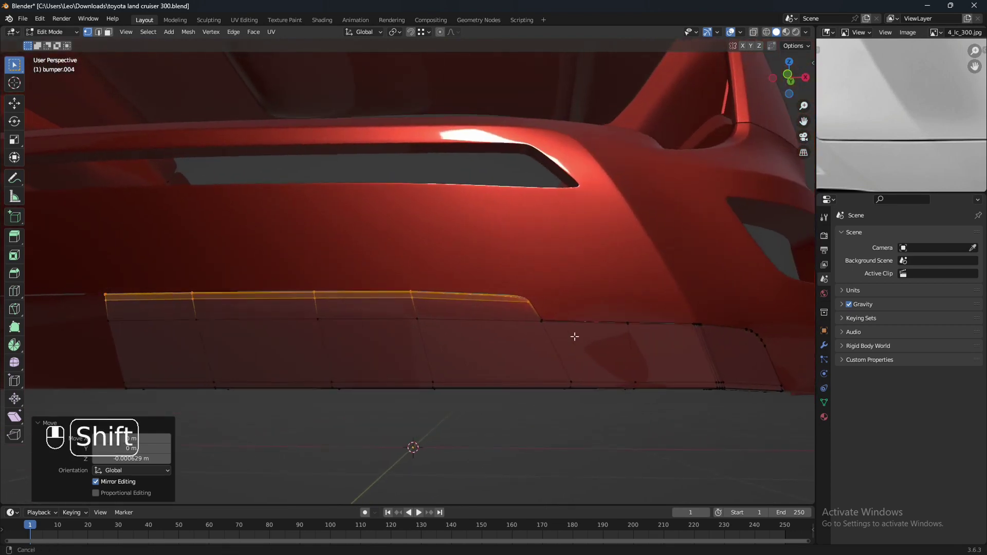
{"action": "middle_click_drag", "start_coordinate": [612, 363], "coordinate": [553, 346]}
{"action": "scroll", "coordinate": [577, 372], "scroll_direction": "up", "scroll_amount": 2}
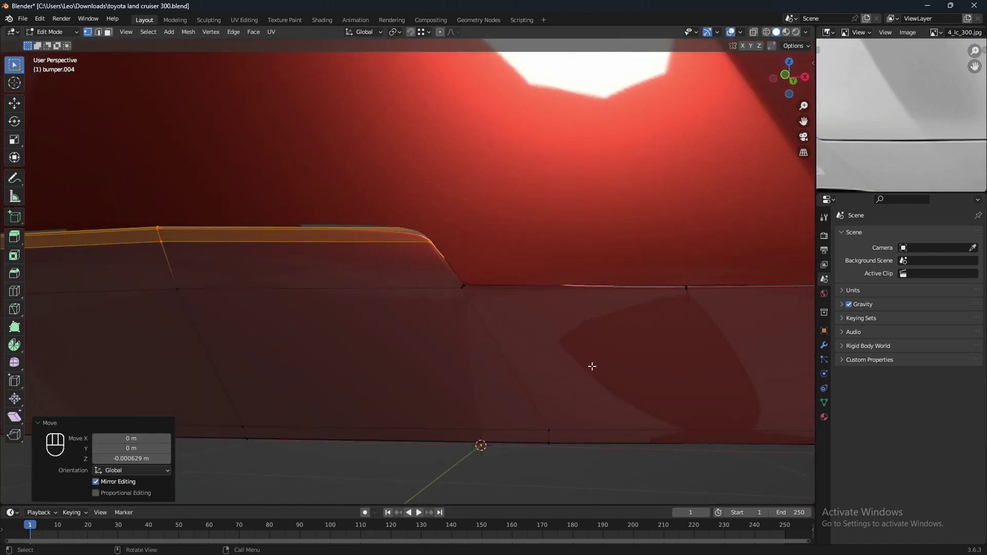
{"action": "middle_click_drag", "start_coordinate": [859, 144], "coordinate": [887, 117]}
{"action": "scroll", "coordinate": [910, 115], "scroll_direction": "down", "scroll_amount": 2}
{"action": "scroll", "coordinate": [910, 129], "scroll_direction": "up", "scroll_amount": 1}
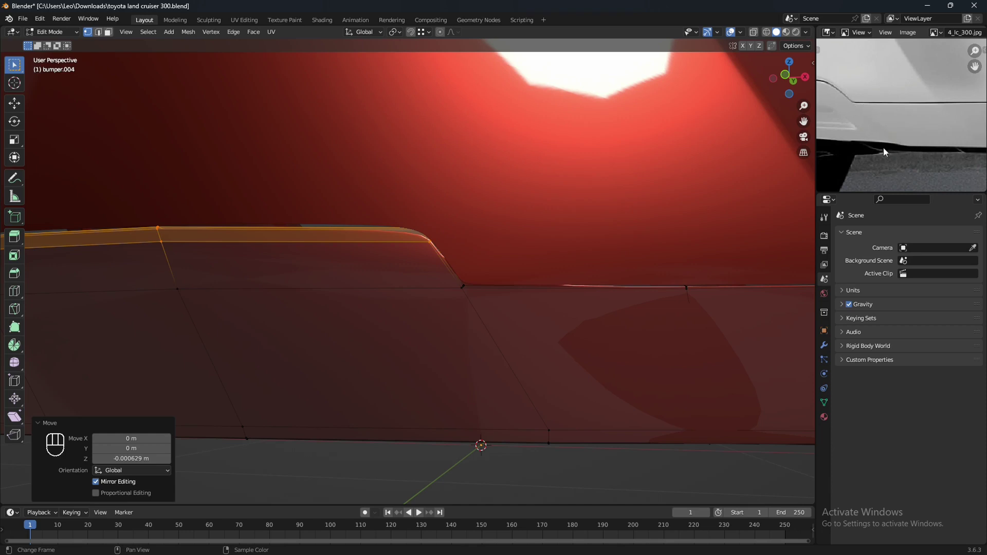
{"action": "middle_click_drag", "start_coordinate": [653, 326], "coordinate": [623, 335]}
{"action": "middle_click_drag", "start_coordinate": [479, 372], "coordinate": [606, 282], "text": "shift"}
{"action": "key", "text": "ctrl+r"}
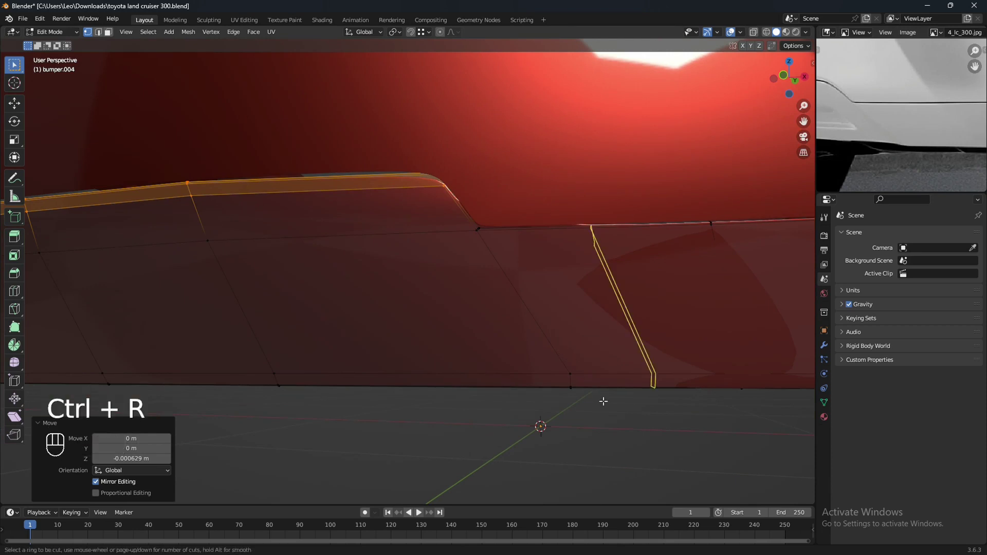
{"action": "left_click", "coordinate": [603, 401]}
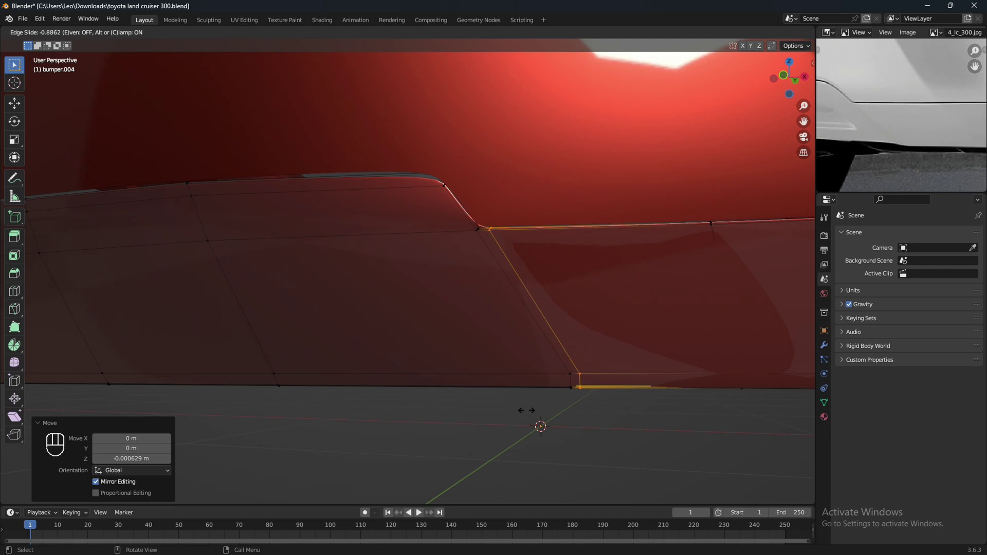
{"action": "left_click", "coordinate": [523, 411]}
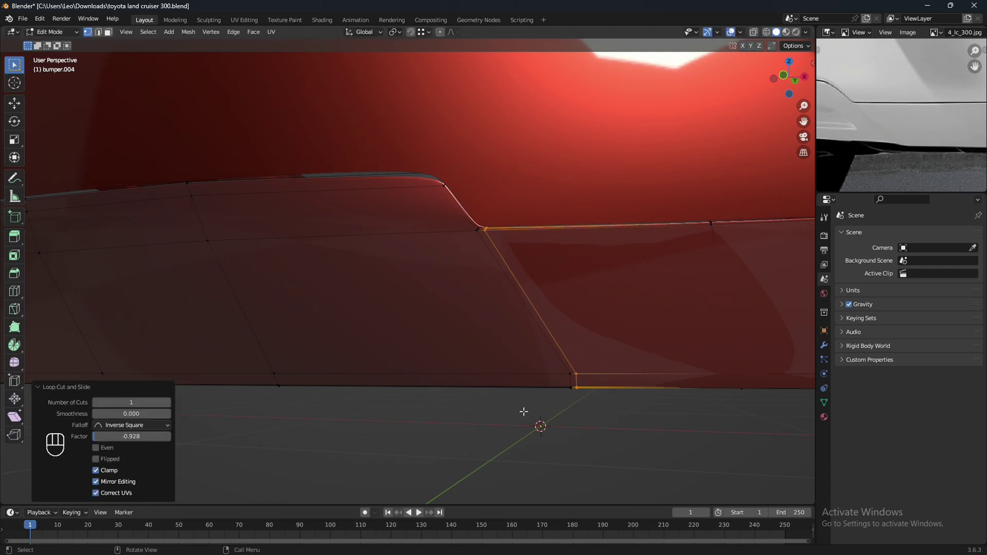
Add a second loop cut right beside the first one, slid by a factor of about 0.918, and check the corner's shading in Object Mode
{"action": "key", "text": "ctrl+r"}
{"action": "left_click", "coordinate": [612, 385]}
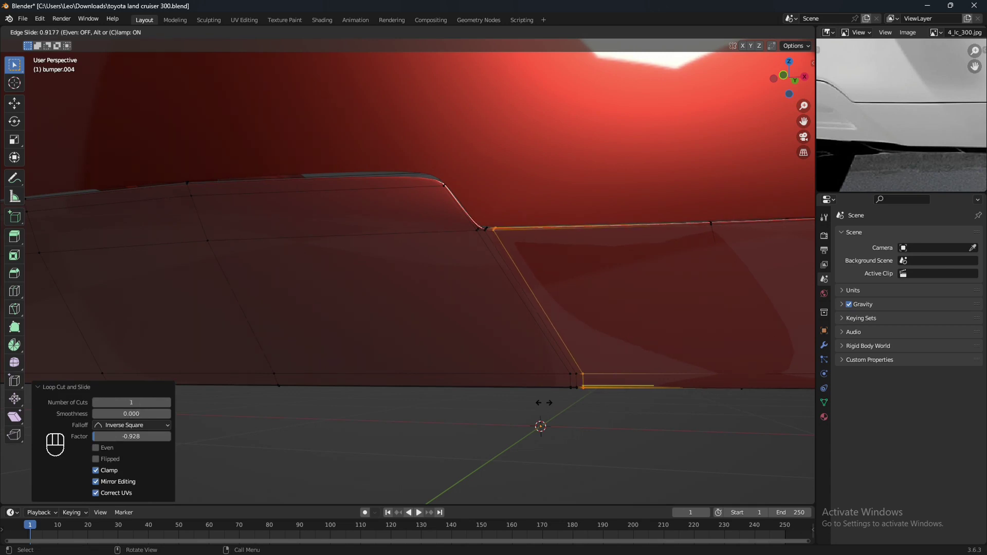
{"action": "left_click", "coordinate": [544, 402]}
{"action": "key", "text": "Tab"}
{"action": "scroll", "coordinate": [576, 350], "scroll_direction": "down", "scroll_amount": 5}
{"action": "middle_click_drag", "start_coordinate": [575, 350], "coordinate": [596, 334]}
{"action": "scroll", "coordinate": [475, 293], "scroll_direction": "up", "scroll_amount": 3}
{"action": "middle_click_drag", "start_coordinate": [475, 293], "coordinate": [541, 298]}
{"action": "key", "text": "Tab"}
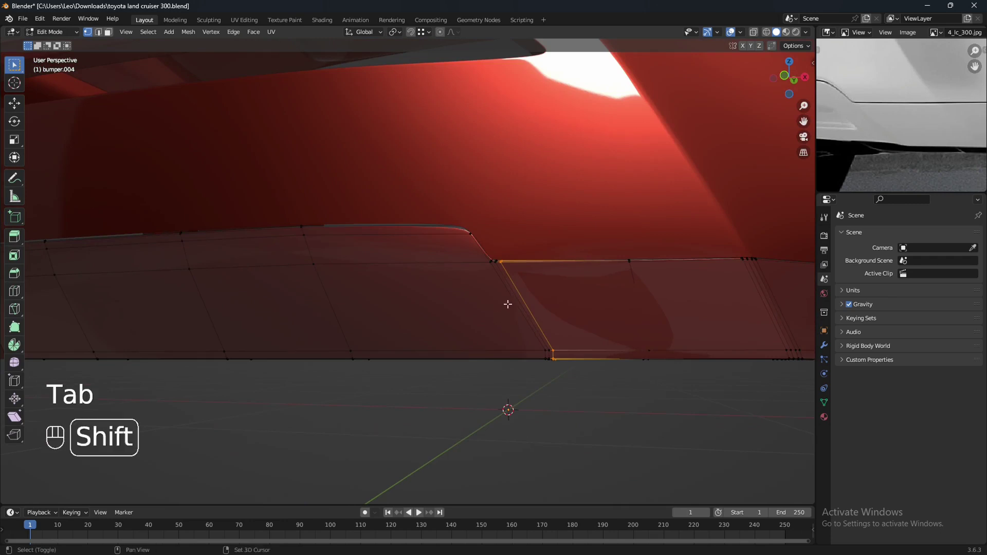
Select the clustered vertices at the foot of the raised section's slope and move them about 0.0007 m along Y
{"action": "key", "text": "shift+z"}
{"action": "scroll", "coordinate": [638, 262], "scroll_direction": "down", "scroll_amount": 3}
{"action": "left_click_drag", "start_coordinate": [514, 237], "coordinate": [571, 283]}
{"action": "key", "text": "shift+z"}
{"action": "mouse_move", "coordinate": [578, 293]}
{"action": "middle_mouse_down"}
{"action": "mouse_move", "coordinate": [554, 307]}
{"action": "mouse_move", "coordinate": [396, 339]}
{"action": "mouse_move", "coordinate": [439, 337]}
{"action": "mouse_move", "coordinate": [361, 397]}
{"action": "mouse_move", "coordinate": [375, 381]}
{"action": "middle_mouse_up"}
{"action": "key", "text": "g"}
{"action": "key", "text": "y"}
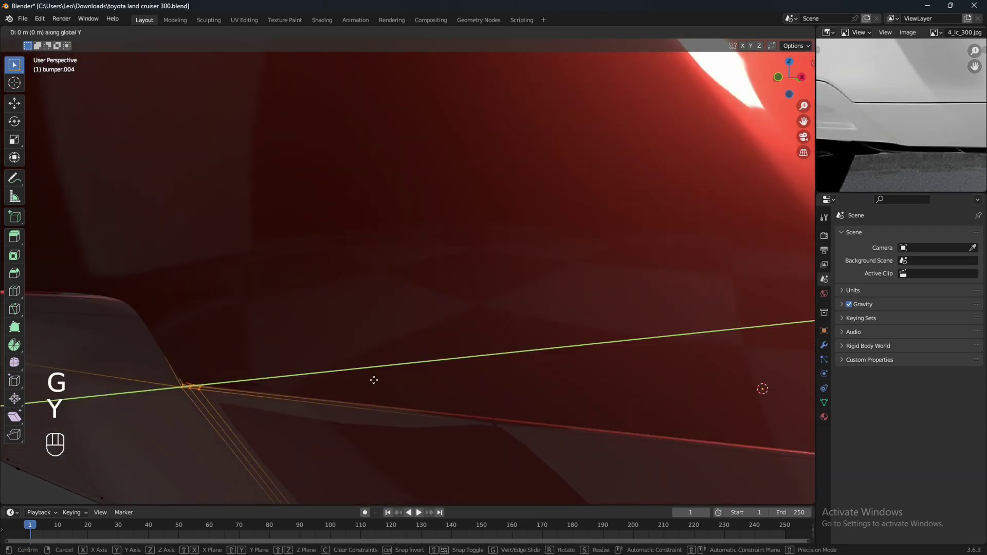
{"action": "key", "text": "shift"}
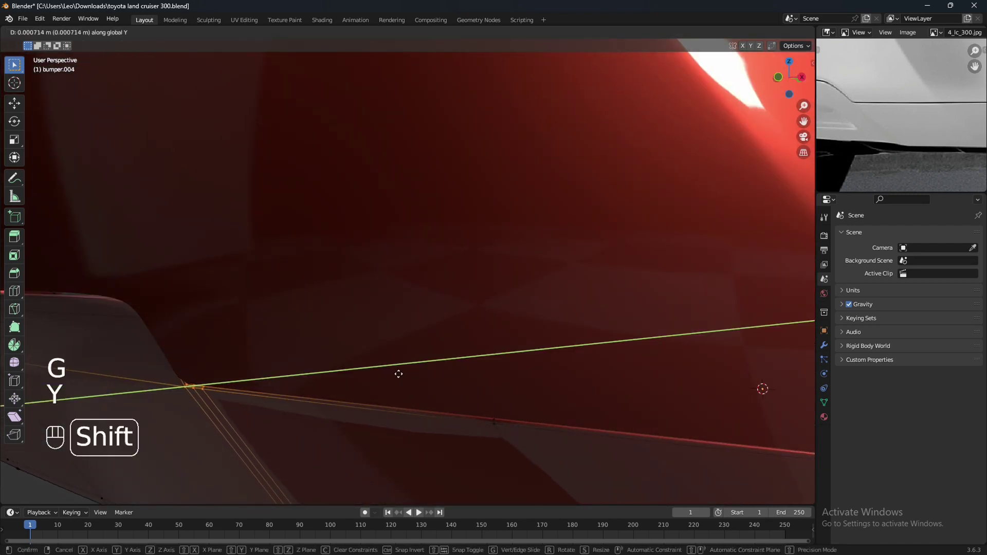
{"action": "left_click", "coordinate": [398, 374]}
{"action": "mouse_move", "coordinate": [399, 373]}
{"action": "middle_mouse_down"}
{"action": "mouse_move", "coordinate": [550, 350]}
{"action": "mouse_move", "coordinate": [519, 359]}
{"action": "mouse_move", "coordinate": [532, 369]}
{"action": "mouse_move", "coordinate": [541, 345]}
{"action": "mouse_move", "coordinate": [452, 350]}
{"action": "middle_mouse_up"}
{"action": "key", "text": "Tab"}
{"action": "key", "text": "Tab"}
Select the upper corner vertices of the raised section and move them slightly in the negative Y direction
{"action": "key", "text": "shift+z"}
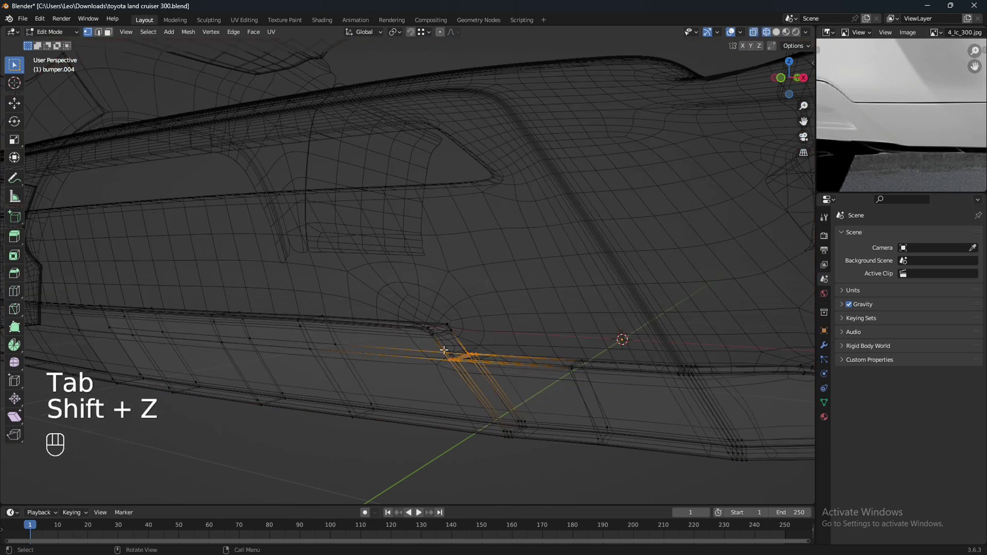
{"action": "left_click_drag", "start_coordinate": [410, 317], "coordinate": [471, 342]}
{"action": "key", "text": "shift+z"}
{"action": "scroll", "coordinate": [491, 386], "scroll_direction": "up", "scroll_amount": 2}
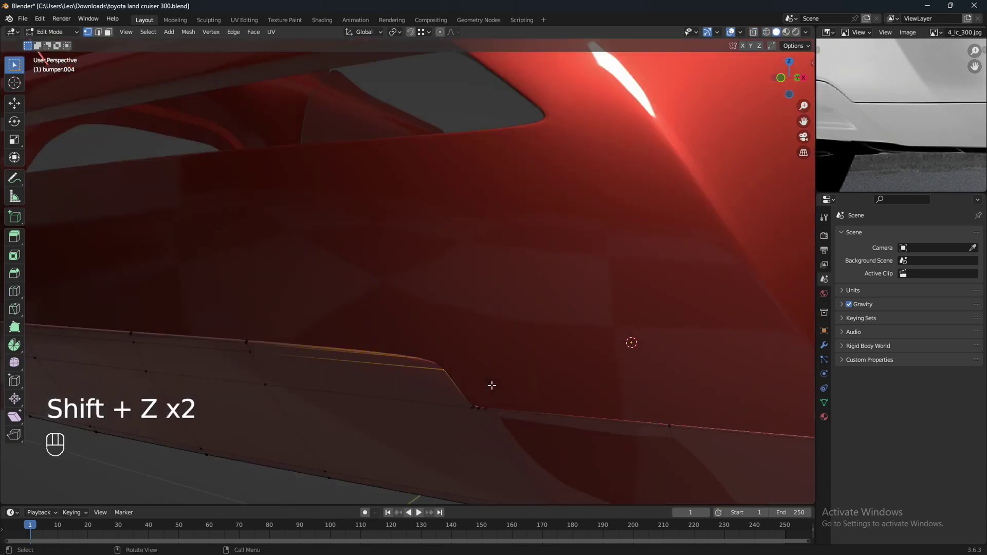
{"action": "middle_click_drag", "start_coordinate": [491, 386], "coordinate": [486, 381]}
{"action": "key", "text": "g"}
{"action": "key", "text": "y"}
{"action": "key", "text": "shift"}
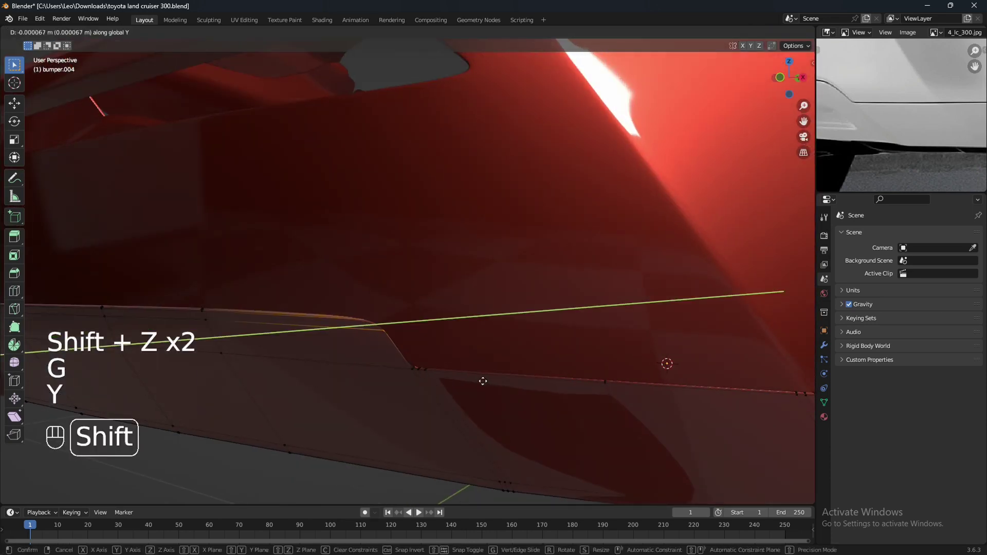
{"action": "left_click", "coordinate": [461, 387]}
{"action": "middle_click_drag", "start_coordinate": [461, 387], "coordinate": [421, 362]}
{"action": "key", "text": "Tab"}
{"action": "key", "text": "Tab"}
Select the horizontal row of vertices across the middle of the raised central section and move it about 0.0017 m along Y
{"action": "scroll", "coordinate": [399, 350], "scroll_direction": "up", "scroll_amount": 6}
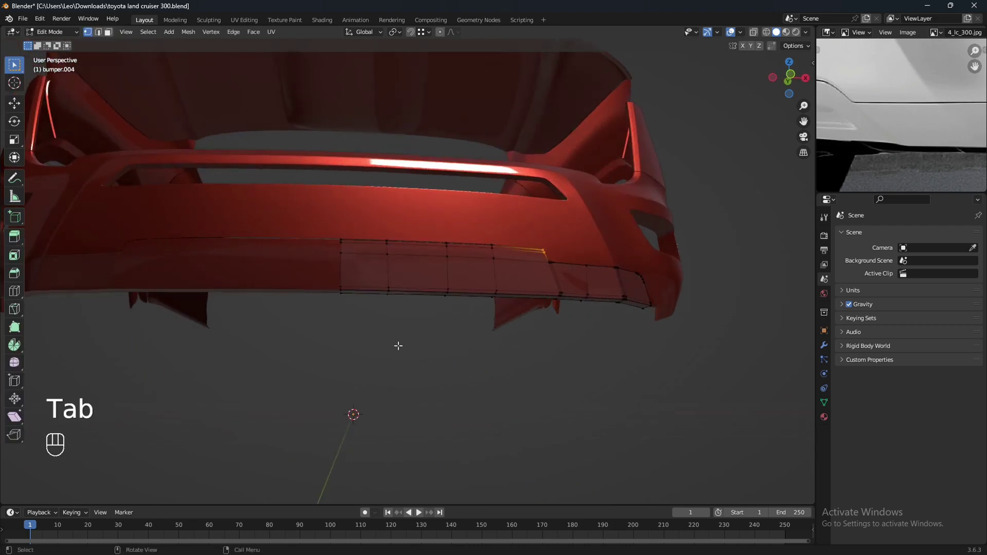
{"action": "key", "text": "shift+z"}
{"action": "left_click_drag", "start_coordinate": [210, 299], "coordinate": [460, 344]}
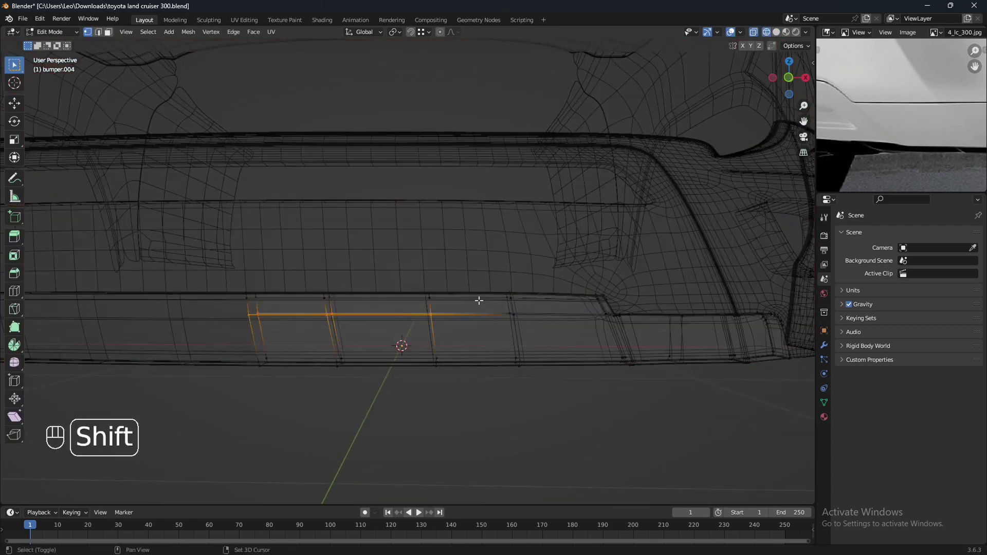
{"action": "left_click_drag", "start_coordinate": [483, 305], "coordinate": [520, 326], "text": "shift"}
{"action": "middle_click_drag", "start_coordinate": [441, 363], "coordinate": [477, 363]}
{"action": "key", "text": "shift+z"}
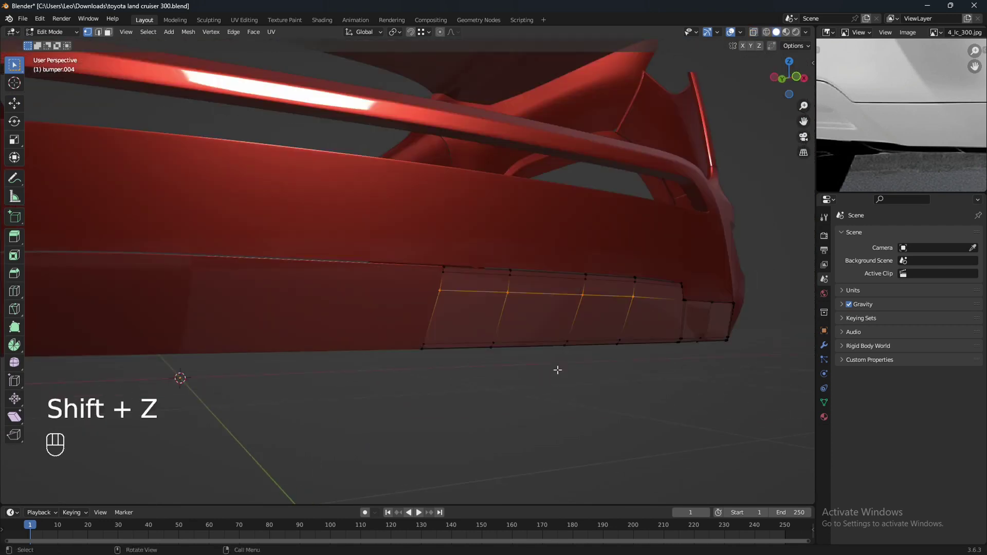
{"action": "mouse_move", "coordinate": [586, 320]}
{"action": "middle_mouse_down", "text": "shift"}
{"action": "mouse_move", "coordinate": [580, 381]}
{"action": "mouse_move", "coordinate": [628, 379]}
{"action": "mouse_move", "coordinate": [602, 392]}
{"action": "mouse_move", "coordinate": [628, 392]}
{"action": "mouse_move", "coordinate": [528, 350]}
{"action": "mouse_move", "coordinate": [597, 379]}
{"action": "middle_mouse_up", "text": "shift"}
{"action": "key", "text": "g"}
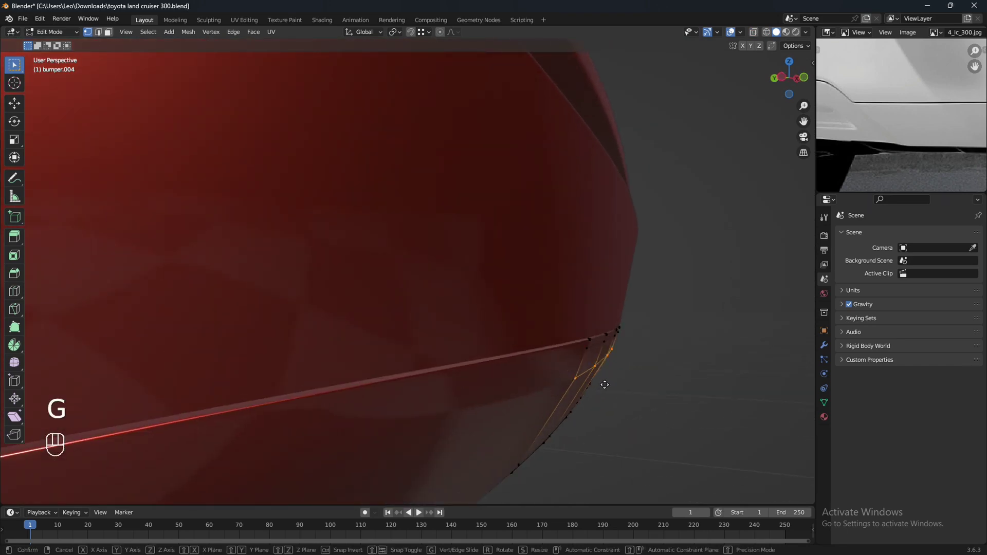
{"action": "key", "text": "y"}
{"action": "key", "text": "shift"}
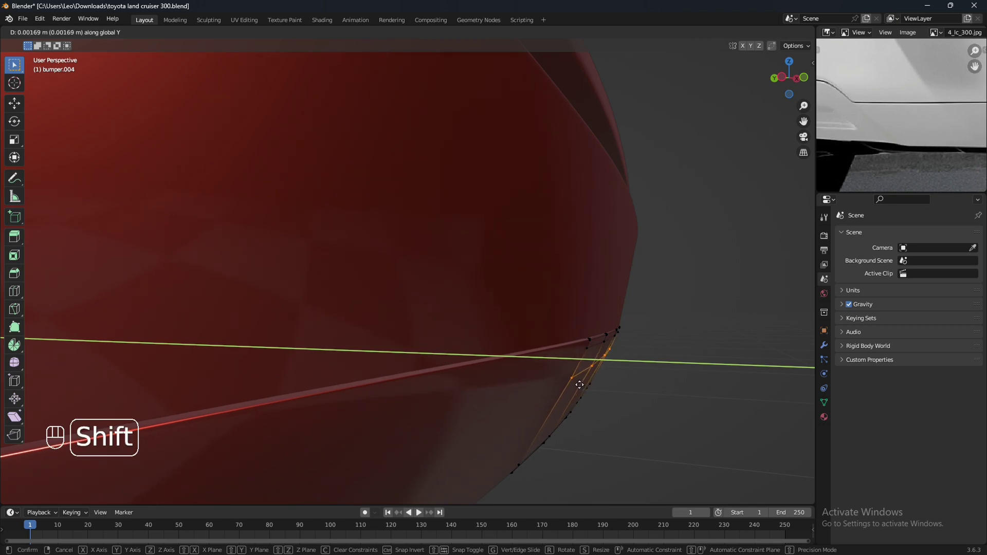
{"action": "left_click", "coordinate": [580, 385]}
Move the same middle row of vertices about 0.0003 m further along Y and save the file from Object Mode
{"action": "scroll", "coordinate": [572, 386], "scroll_direction": "down", "scroll_amount": 4}
{"action": "scroll", "coordinate": [547, 385], "scroll_direction": "up", "scroll_amount": 4}
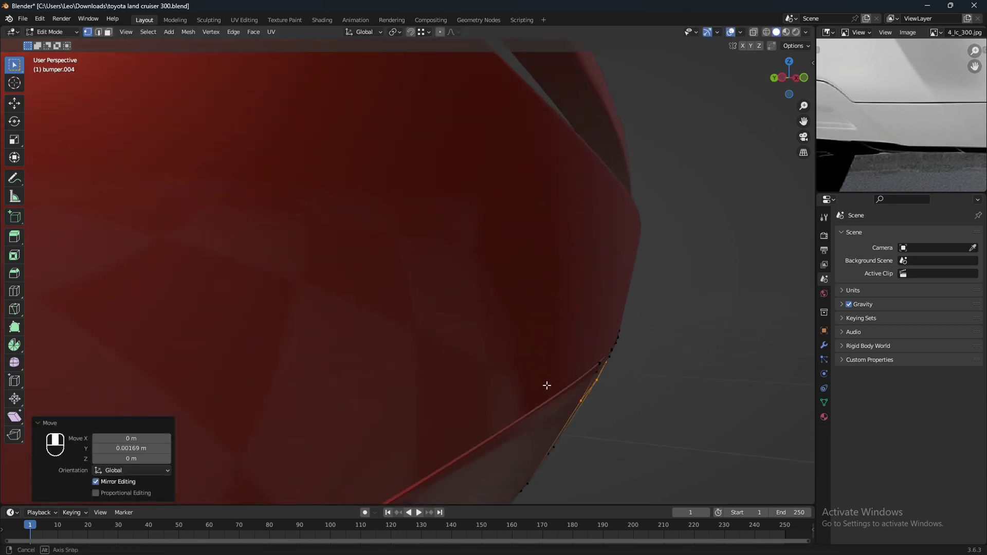
{"action": "middle_click_drag", "start_coordinate": [547, 386], "coordinate": [546, 381]}
{"action": "middle_click_drag", "start_coordinate": [606, 390], "coordinate": [638, 395]}
{"action": "key", "text": "g"}
{"action": "key", "text": "y"}
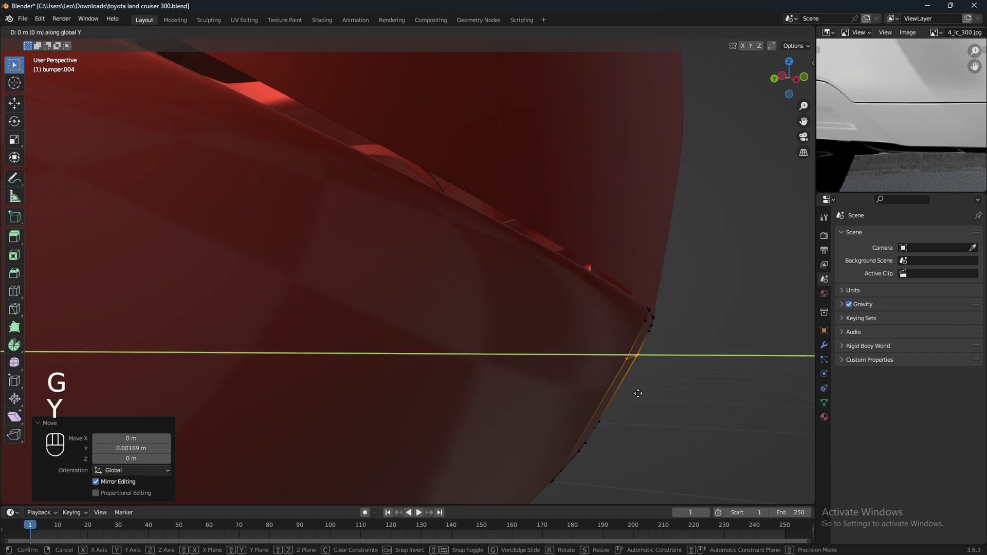
{"action": "key", "text": "shift"}
{"action": "left_click", "coordinate": [633, 393], "text": "shift"}
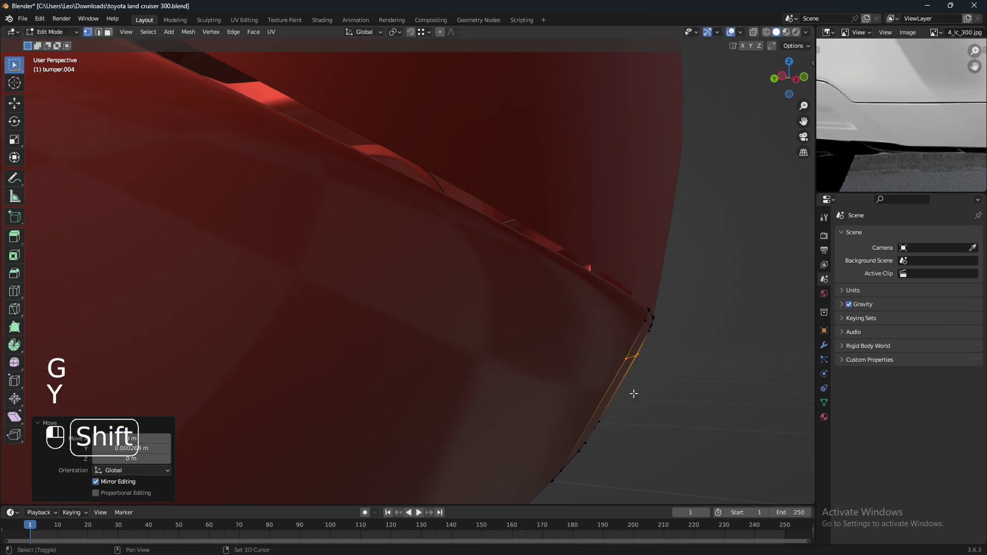
{"action": "scroll", "coordinate": [631, 394], "scroll_direction": "down", "scroll_amount": 5}
{"action": "middle_click_drag", "start_coordinate": [630, 394], "coordinate": [541, 401]}
{"action": "key", "text": "Tab"}
{"action": "key", "text": "ctrl+s"}
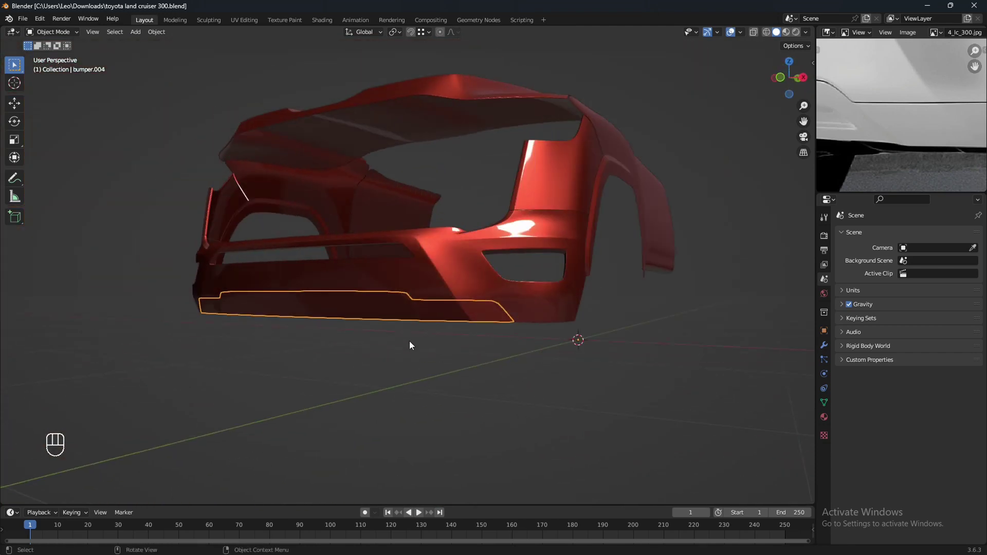
Replace the reference photo with Toyota land cruiser 300_5.jpeg and examine the bumper's lower trim in it
{"action": "middle_click_drag", "start_coordinate": [409, 340], "coordinate": [514, 318]}
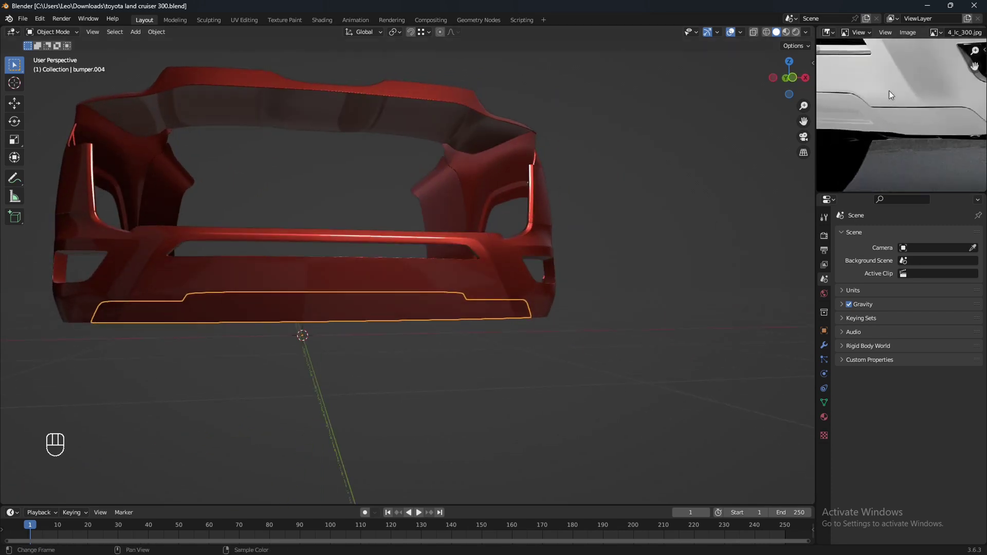
{"action": "scroll", "coordinate": [889, 90], "scroll_direction": "down", "scroll_amount": 3}
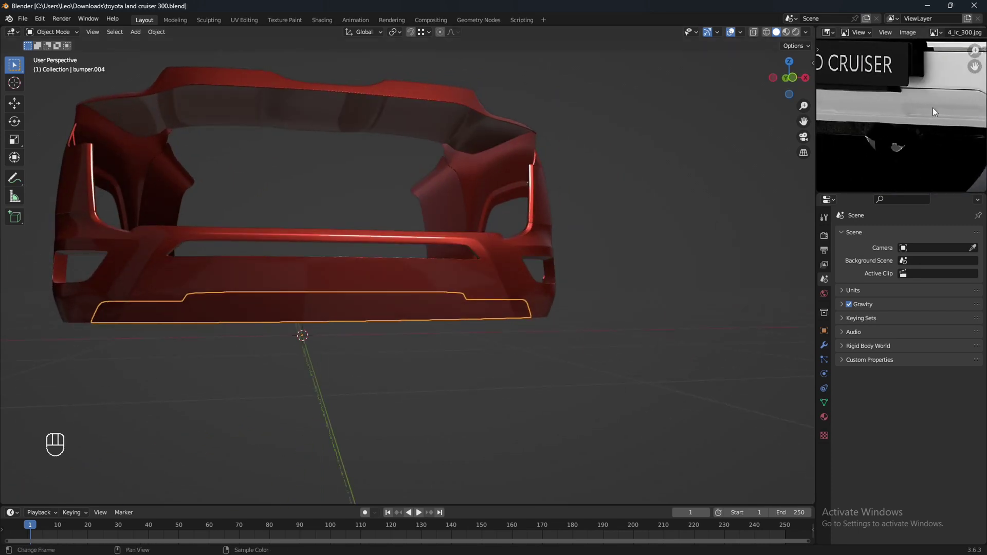
{"action": "middle_click_drag", "start_coordinate": [917, 109], "coordinate": [884, 123]}
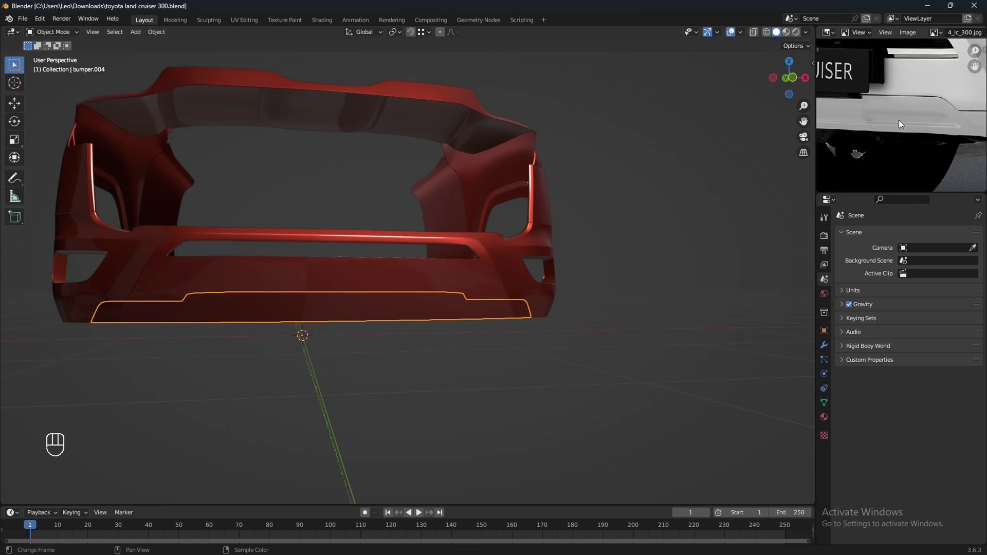
{"action": "middle_click_drag", "start_coordinate": [886, 109], "coordinate": [914, 120]}
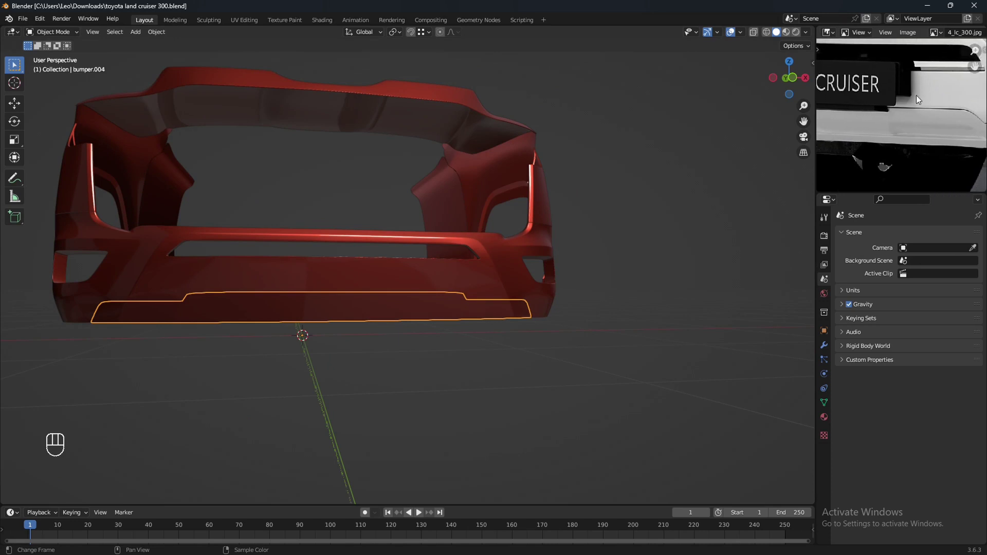
{"action": "left_click", "coordinate": [908, 33]}
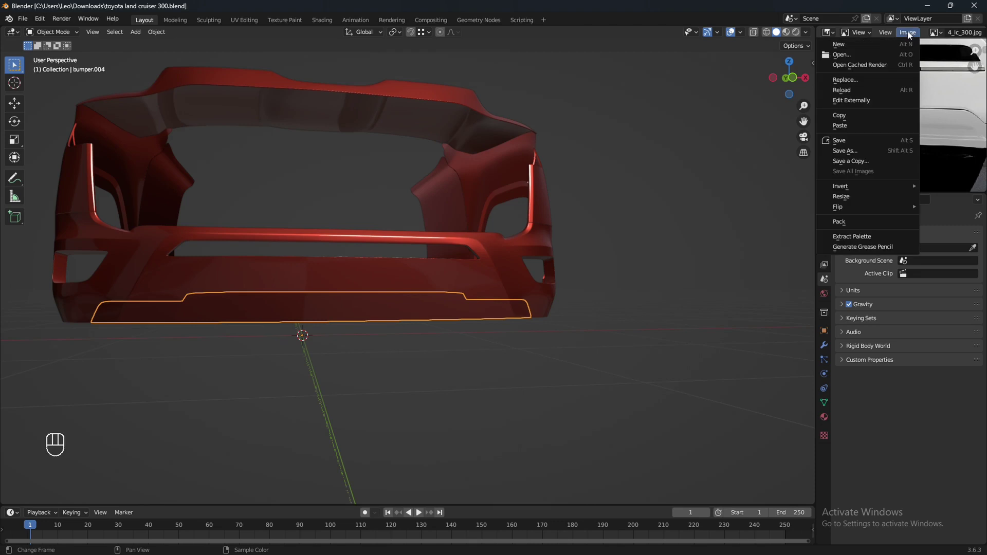
{"action": "left_click", "coordinate": [872, 52]}
{"action": "double_click", "coordinate": [463, 273]}
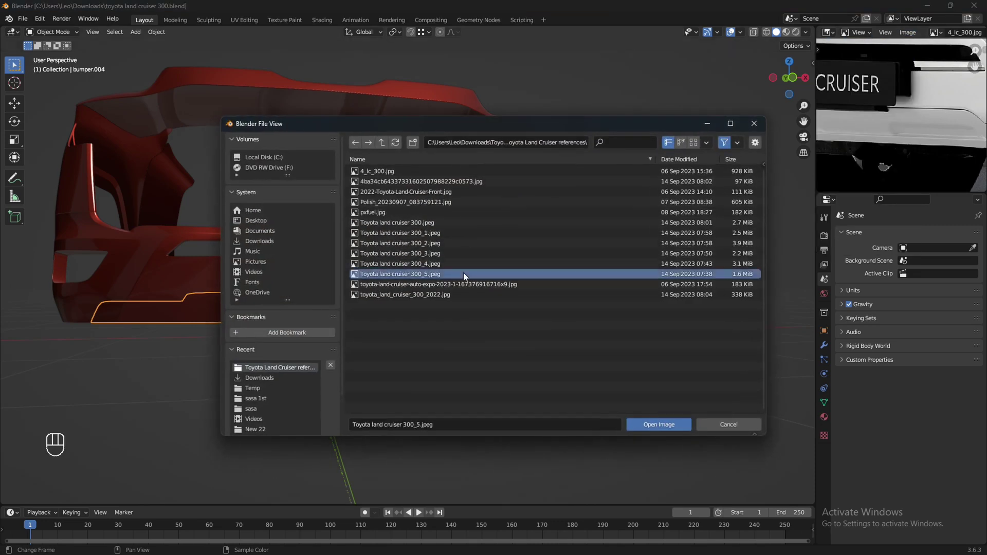
{"action": "middle_click_drag", "start_coordinate": [912, 117], "coordinate": [905, 140]}
{"action": "scroll", "coordinate": [887, 133], "scroll_direction": "up", "scroll_amount": 5}
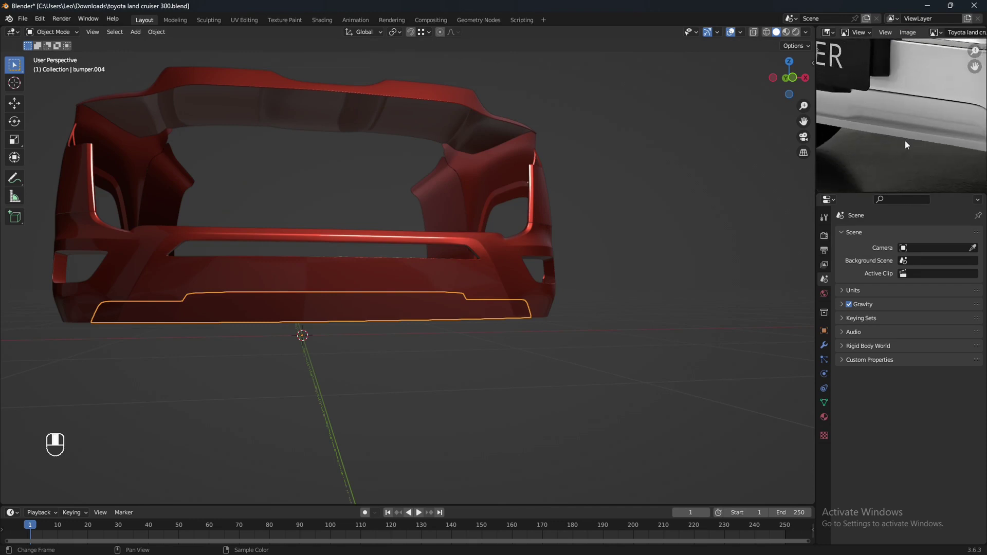
In the front wireframe view, edge-slide the middle row of the raised central section downward by a factor of about -0.121
{"action": "key", "text": "KP_1"}
{"action": "scroll", "coordinate": [473, 314], "scroll_direction": "up", "scroll_amount": 4}
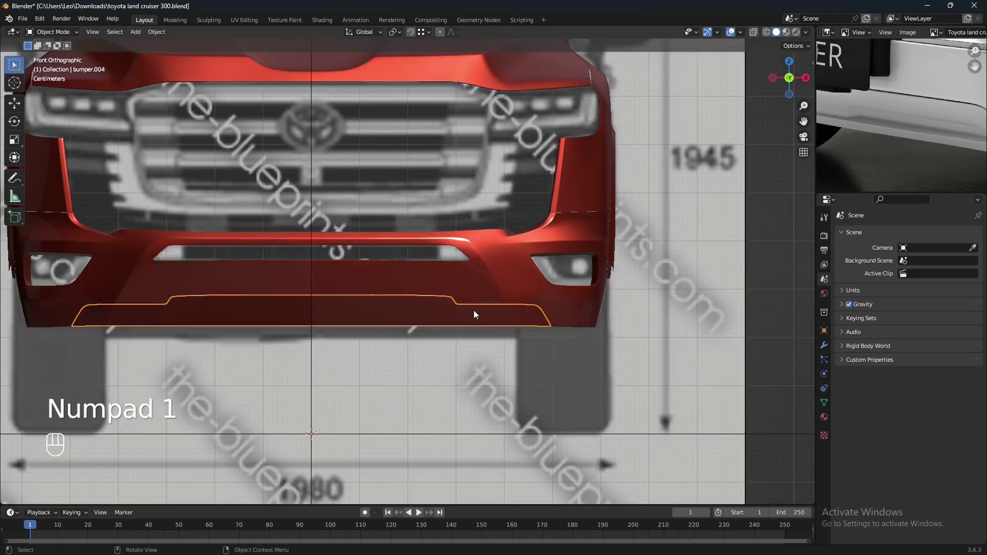
{"action": "key", "text": "Tab"}
{"action": "middle_click_drag", "start_coordinate": [416, 360], "coordinate": [465, 333], "text": "shift"}
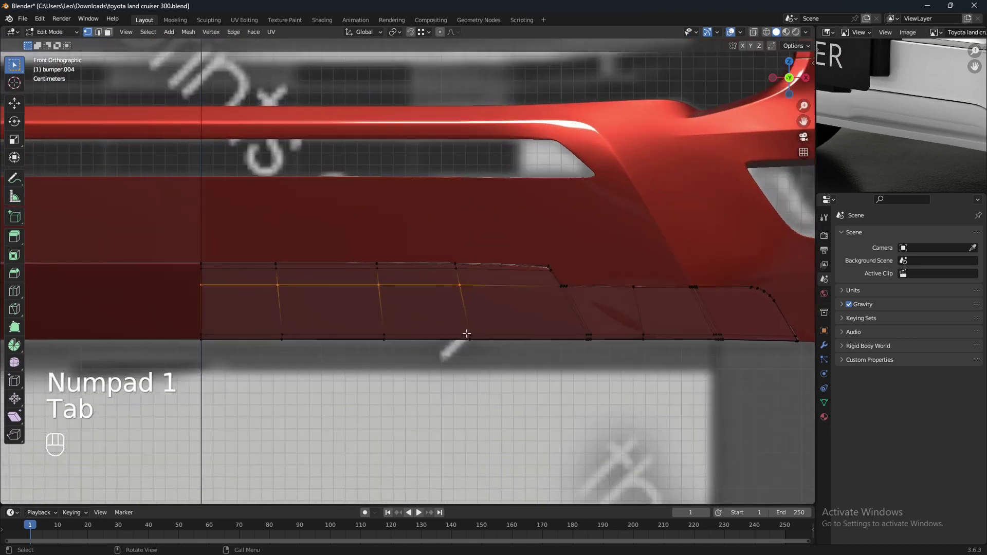
{"action": "scroll", "coordinate": [466, 331], "scroll_direction": "up", "scroll_amount": 2}
{"action": "key", "text": "shift+z"}
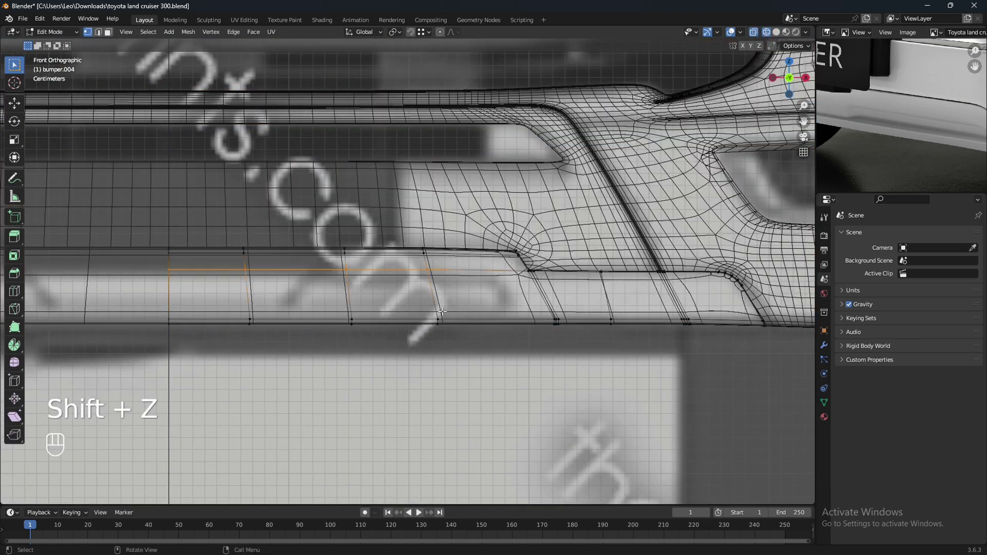
{"action": "key", "text": "g"}
{"action": "key", "text": "g"}
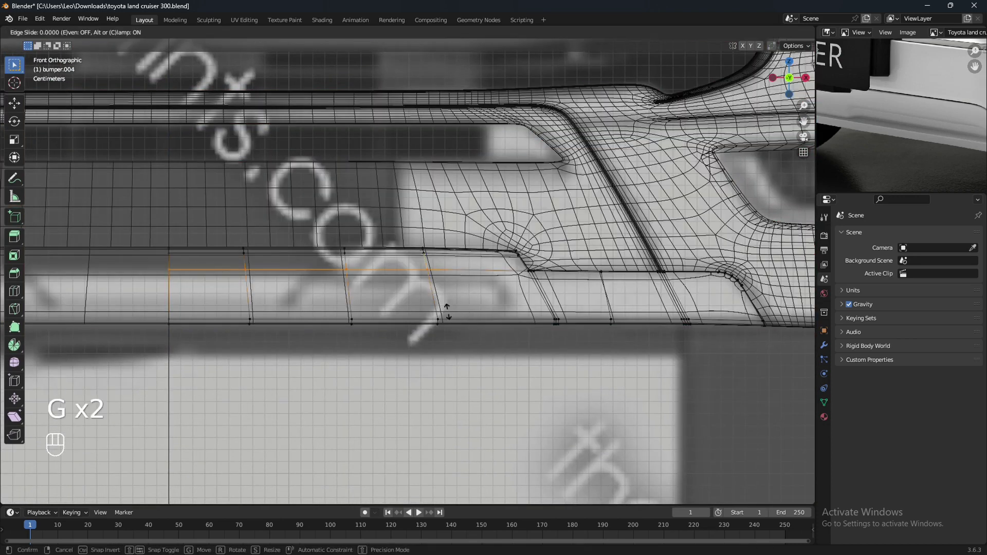
{"action": "key", "text": "shift"}
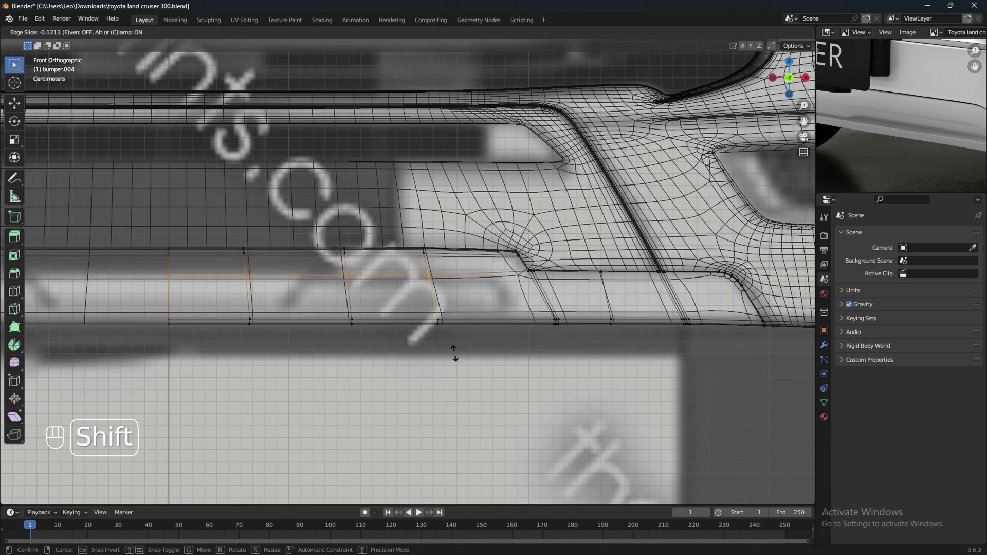
{"action": "left_click", "coordinate": [454, 352]}
{"action": "middle_click_drag", "start_coordinate": [481, 346], "coordinate": [436, 342], "text": "shift"}
{"action": "scroll", "coordinate": [436, 341], "scroll_direction": "up", "scroll_amount": 1}
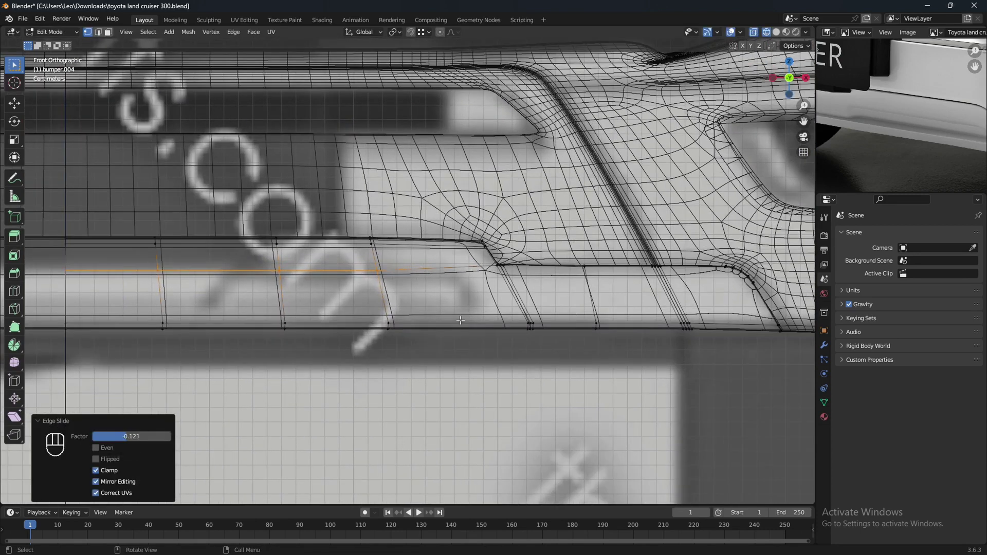
Knife-cut a slanted edge from the outer end of the raised section's middle row down to the lower horizontal edge
{"action": "key", "text": "k"}
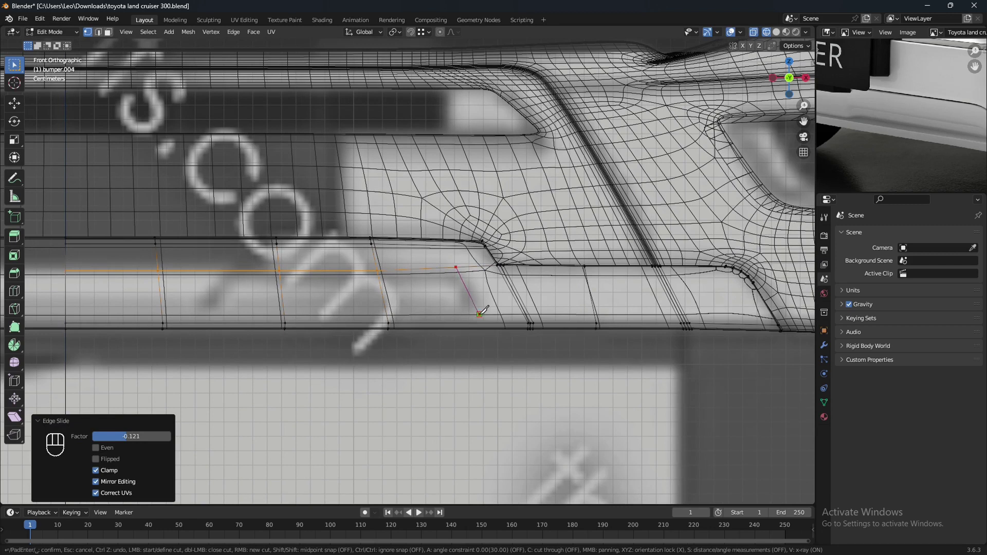
{"action": "left_click", "coordinate": [479, 314]}
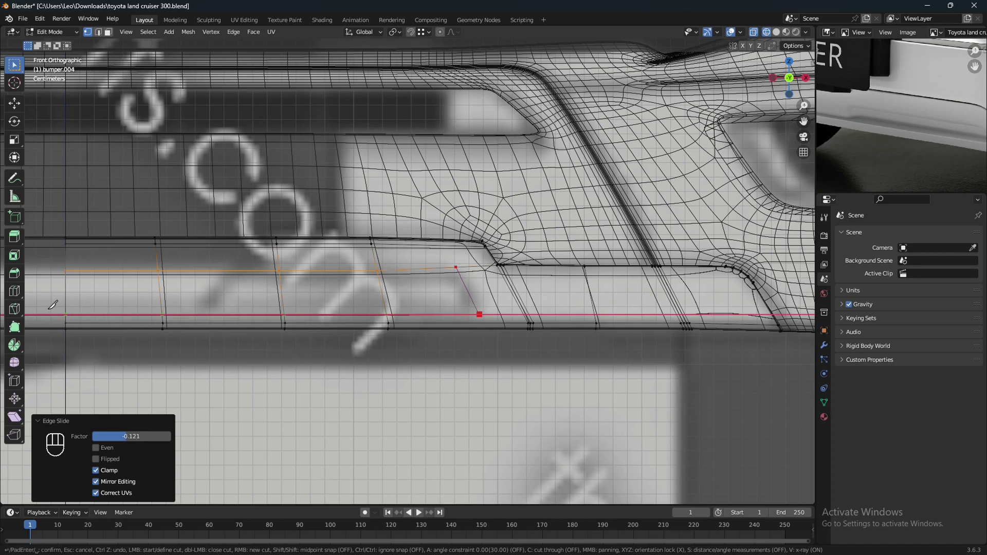
{"action": "key", "text": "Return"}
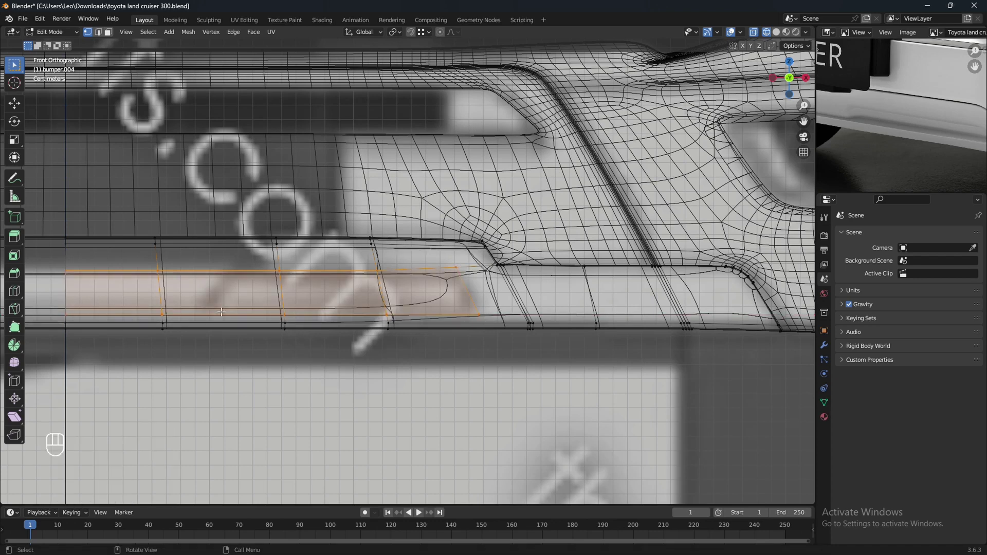
Slide the outer end vertex of the middle row down along the new cut by a factor of about 0.081 and save the file
{"action": "key", "text": "shift+z"}
{"action": "scroll", "coordinate": [399, 317], "scroll_direction": "down", "scroll_amount": 2}
{"action": "middle_click_drag", "start_coordinate": [401, 315], "coordinate": [363, 333], "text": "shift"}
{"action": "scroll", "coordinate": [377, 327], "scroll_direction": "up", "scroll_amount": 2}
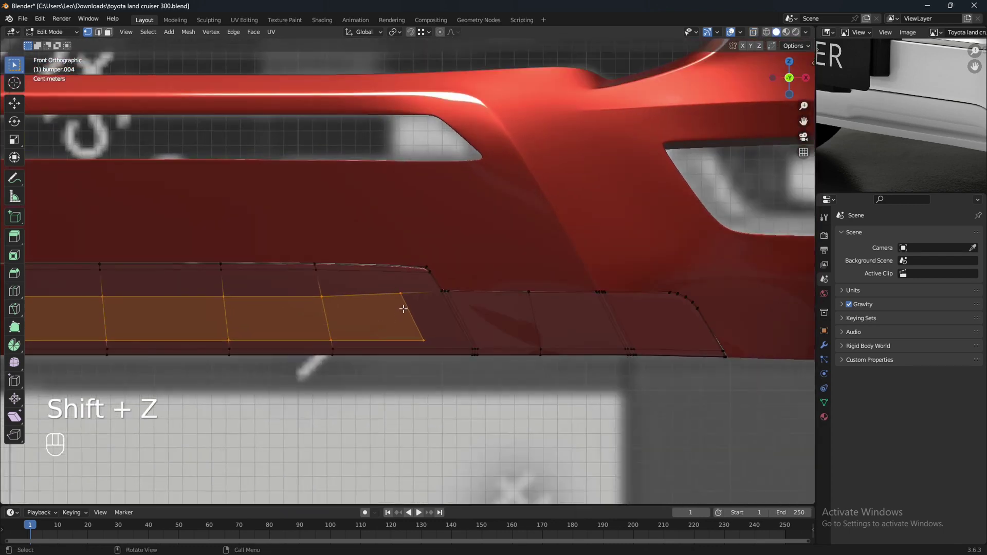
{"action": "left_click", "coordinate": [404, 296]}
{"action": "scroll", "coordinate": [404, 297], "scroll_direction": "up", "scroll_amount": 2}
{"action": "key", "text": "g"}
{"action": "key", "text": "g"}
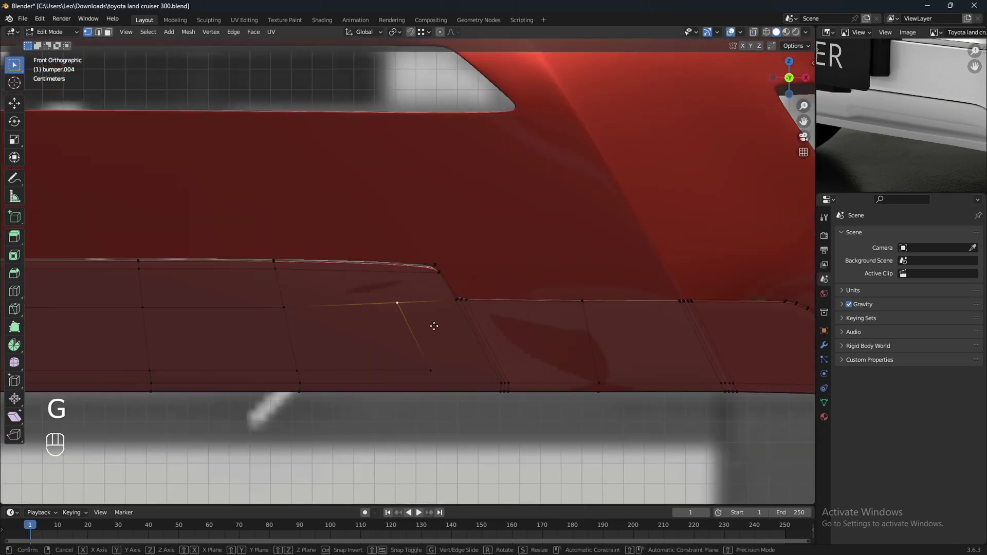
{"action": "key", "text": "shift"}
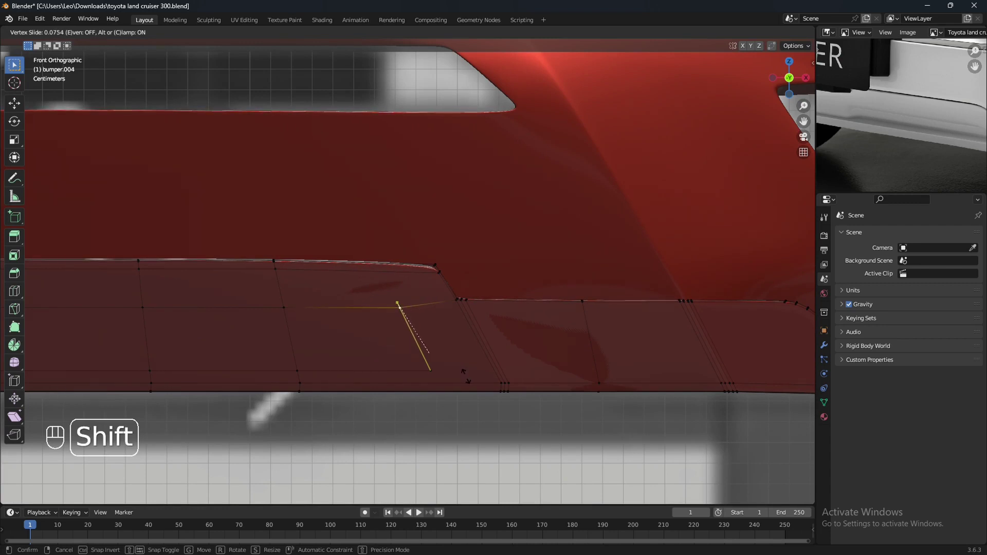
{"action": "left_click", "coordinate": [465, 374]}
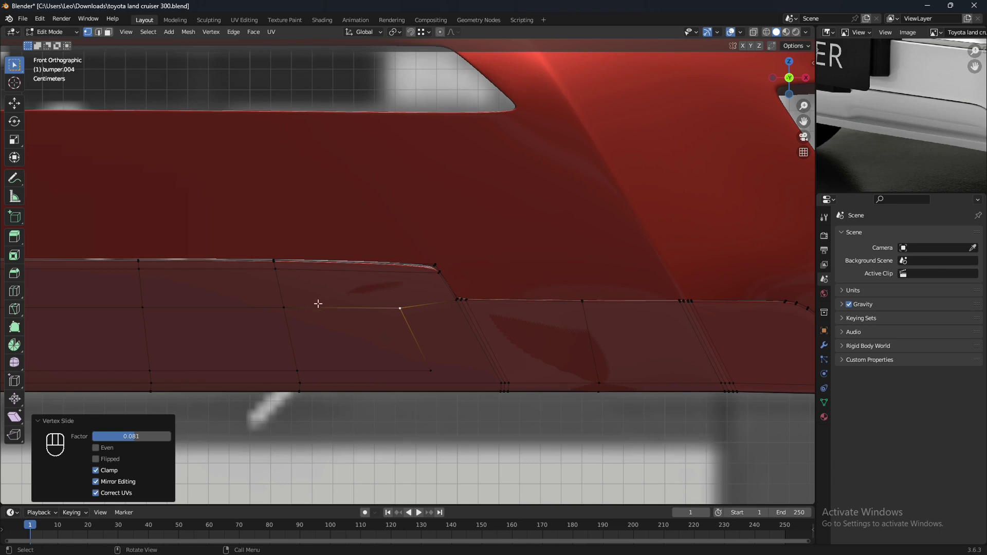
{"action": "key", "text": "ctrl+s"}
Add one horizontal loop cut across the lower trim beside the raised section, slid toward the bottom edge with a factor of about 0.697
{"action": "middle_click_drag", "start_coordinate": [517, 441], "coordinate": [516, 425]}
{"action": "scroll", "coordinate": [516, 425], "scroll_direction": "down", "scroll_amount": 1}
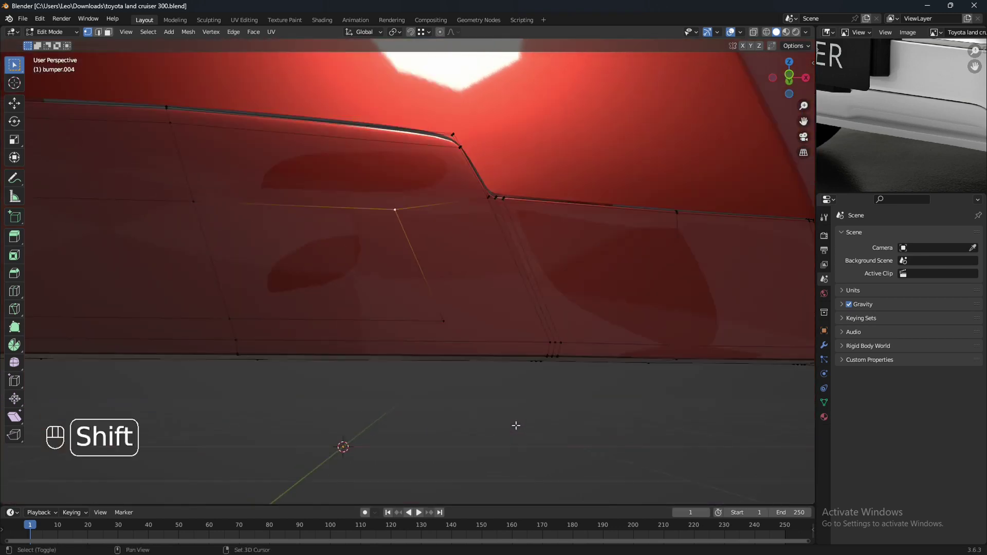
{"action": "middle_click_drag", "start_coordinate": [542, 386], "coordinate": [513, 408], "text": "shift"}
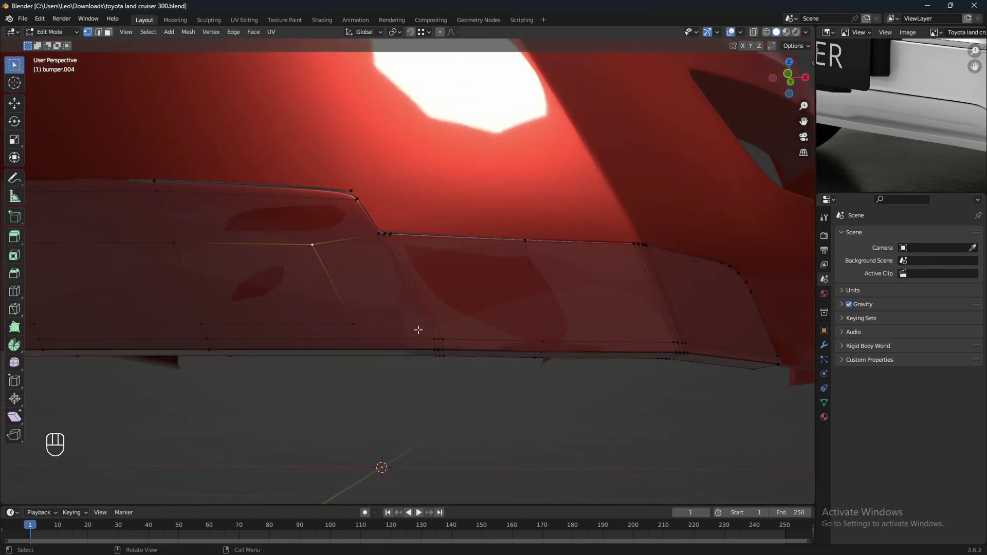
{"action": "key", "text": "ctrl+r"}
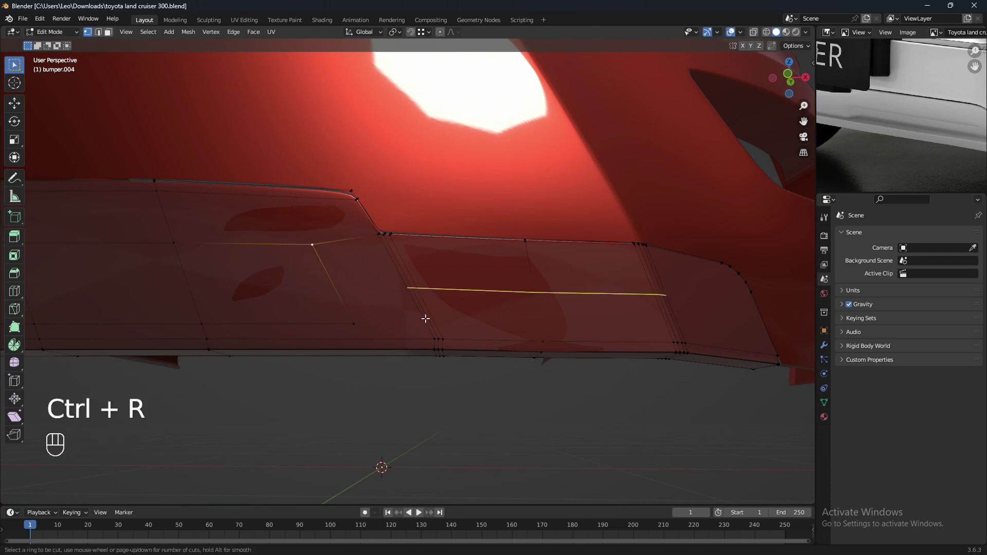
{"action": "left_click", "coordinate": [426, 318]}
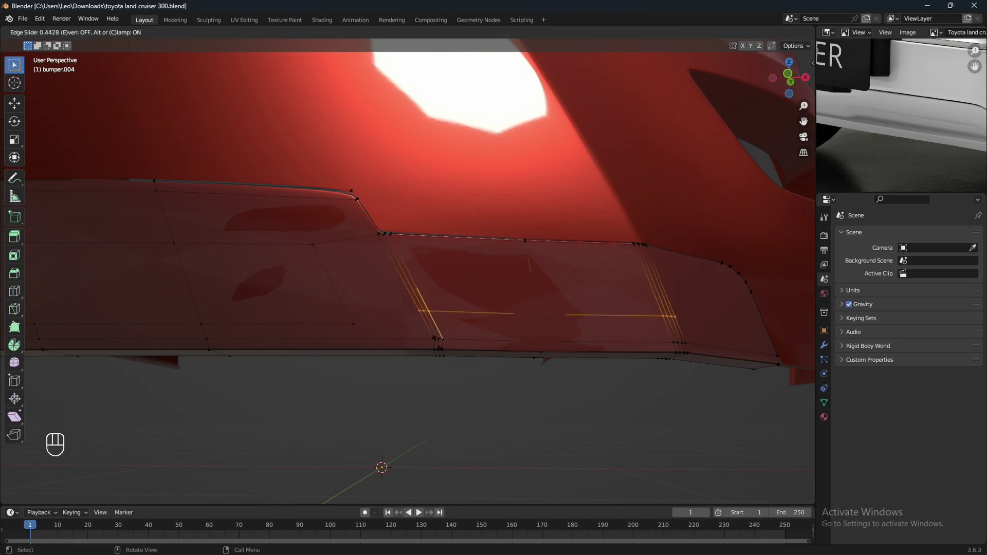
{"action": "key", "text": "shift"}
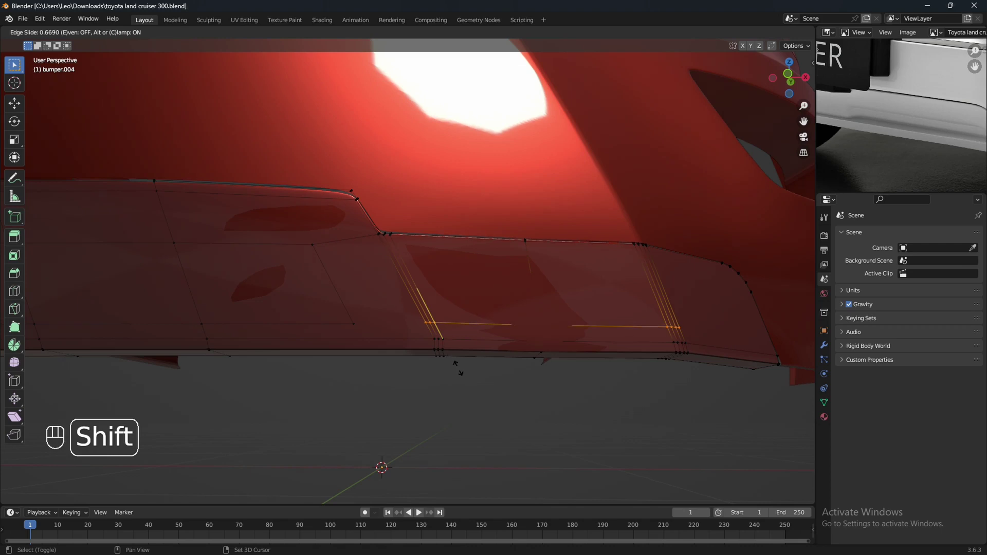
{"action": "left_click", "coordinate": [467, 376]}
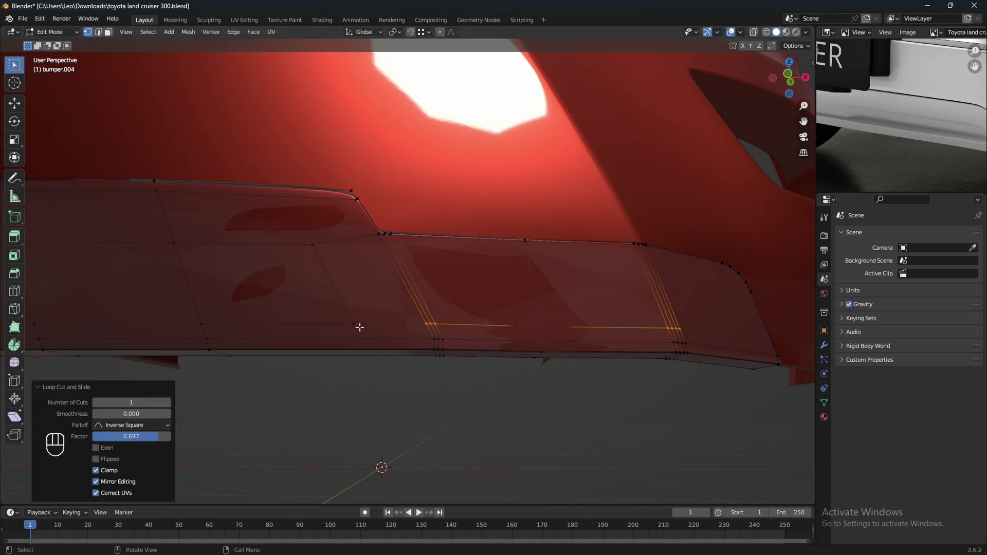
Connect the new loop's inner end vertex to the bottom vertex of the slanted knife cut with an edge
{"action": "scroll", "coordinate": [439, 360], "scroll_direction": "up", "scroll_amount": 2}
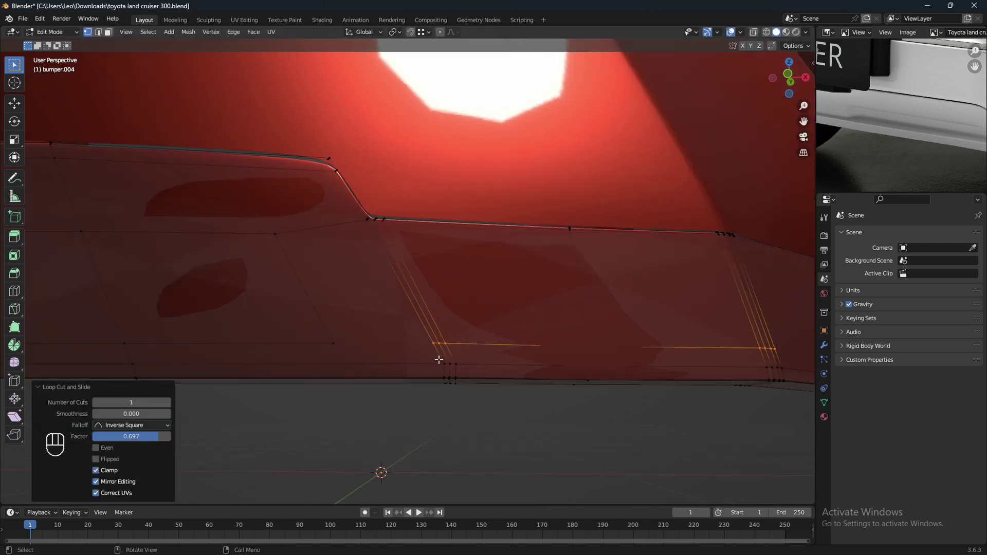
{"action": "left_click", "coordinate": [431, 343]}
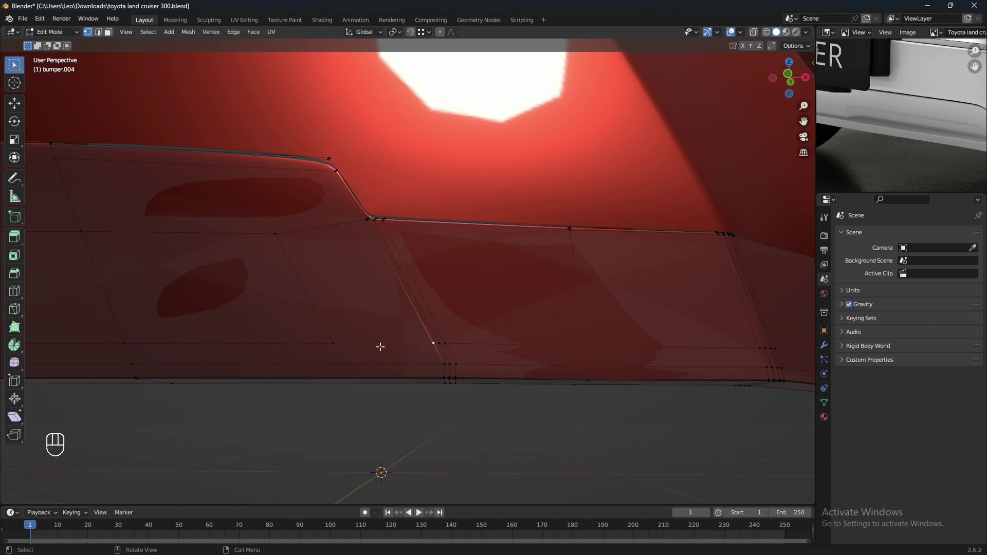
{"action": "left_click", "coordinate": [332, 343], "text": "shift"}
{"action": "key", "text": "j"}
Knife-cut from the trim's bottom front edge up through the support loops to the lower vertex of the slanted cut
{"action": "middle_click_drag", "start_coordinate": [359, 344], "coordinate": [429, 298]}
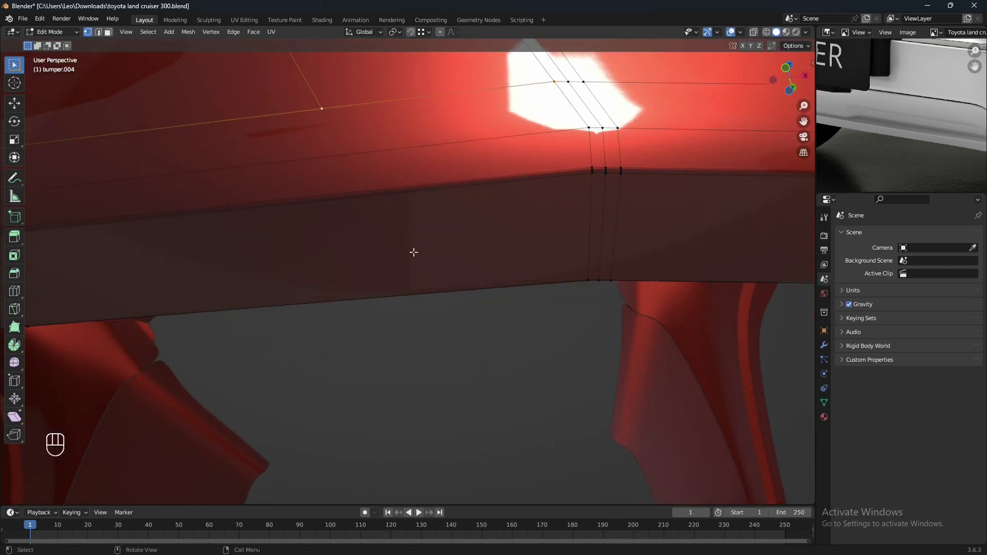
{"action": "key", "text": "k"}
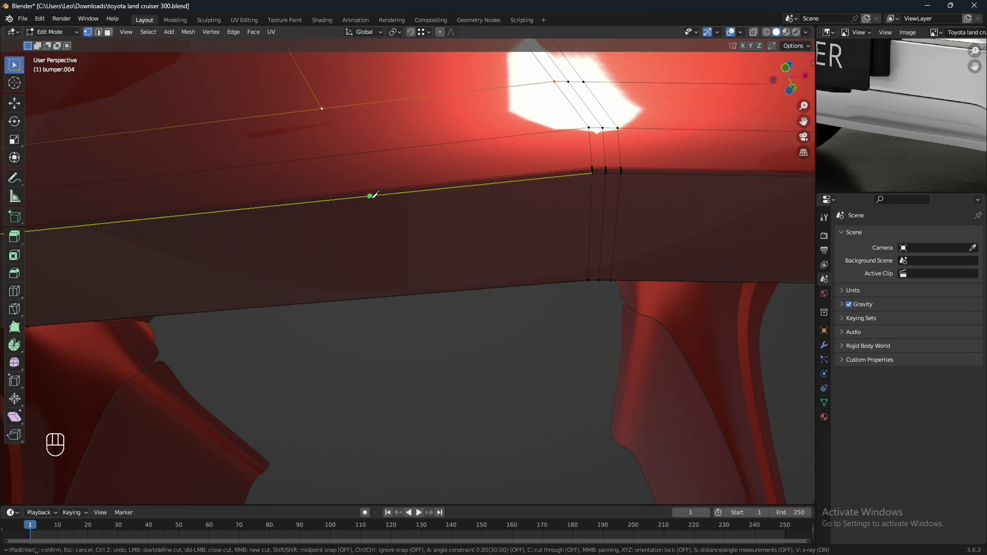
{"action": "scroll", "coordinate": [378, 198], "scroll_direction": "up", "scroll_amount": 3}
{"action": "key", "text": "shift"}
{"action": "middle_click_drag", "start_coordinate": [379, 202], "coordinate": [390, 227], "text": "shift"}
{"action": "scroll", "coordinate": [390, 226], "scroll_direction": "down", "scroll_amount": 1}
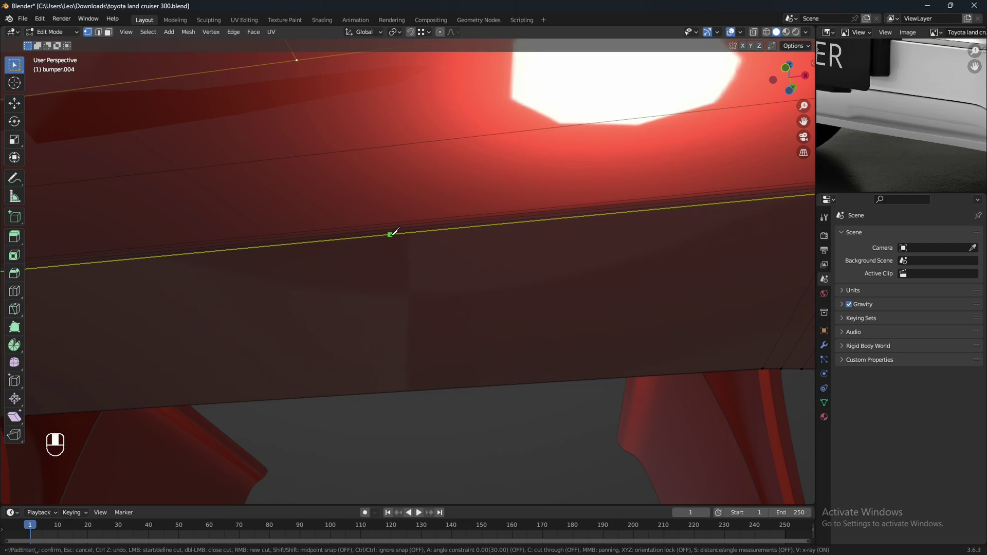
{"action": "left_click", "coordinate": [390, 234]}
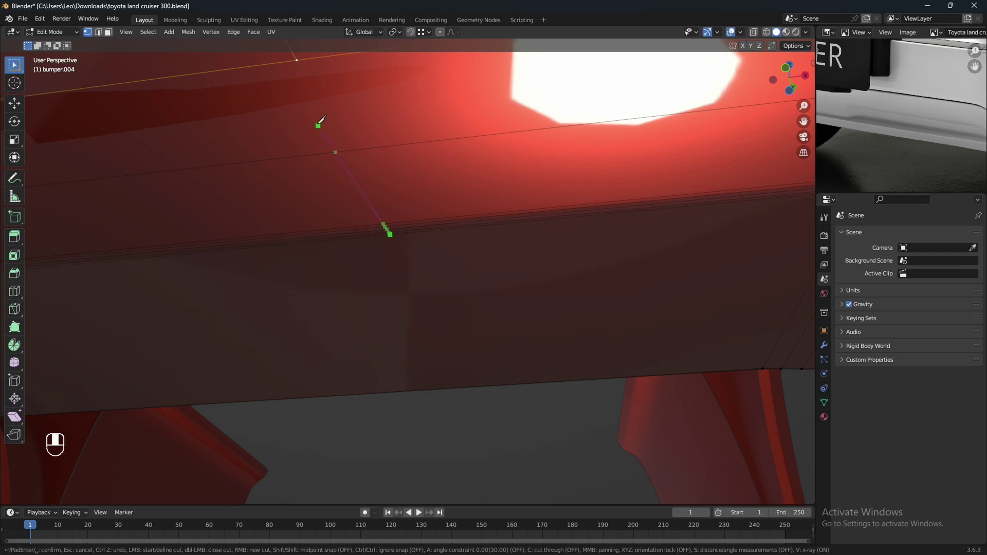
{"action": "left_click", "coordinate": [297, 60]}
{"action": "key", "text": "Return"}
{"action": "scroll", "coordinate": [363, 185], "scroll_direction": "down", "scroll_amount": 8}
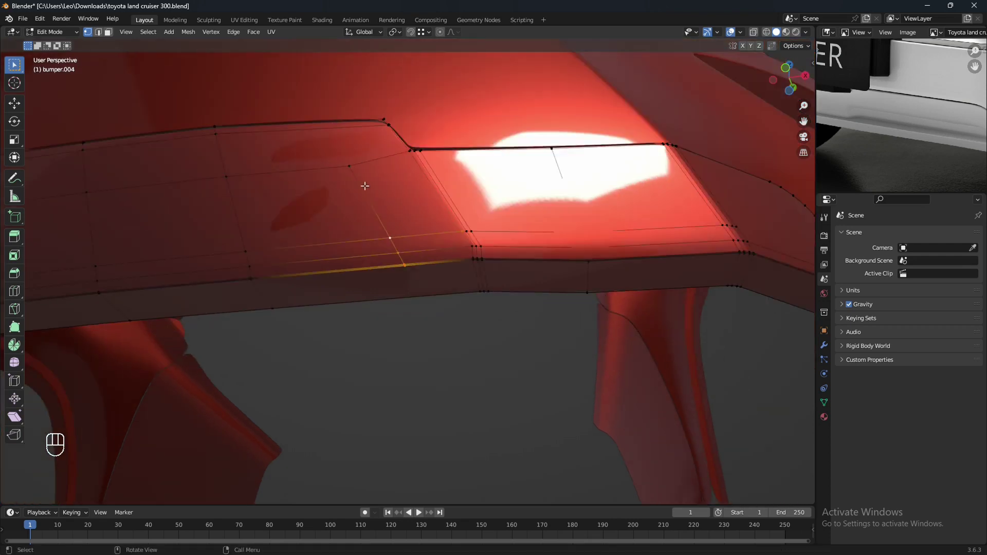
Compare the raised section with the reference photo, examining the lower trim's crease beneath the number plate up close
{"action": "middle_click_drag", "start_coordinate": [364, 185], "coordinate": [385, 216]}
{"action": "scroll", "coordinate": [388, 260], "scroll_direction": "down", "scroll_amount": 1}
{"action": "middle_click_drag", "start_coordinate": [355, 259], "coordinate": [490, 367], "text": "shift"}
{"action": "middle_click_drag", "start_coordinate": [852, 134], "coordinate": [966, 160]}
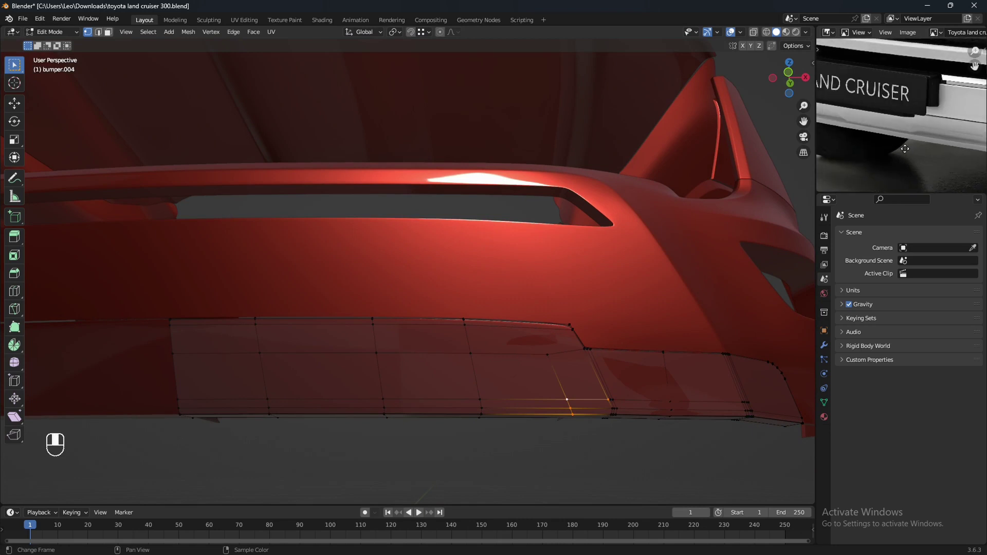
{"action": "scroll", "coordinate": [891, 145], "scroll_direction": "up", "scroll_amount": 1}
{"action": "middle_click_drag", "start_coordinate": [886, 145], "coordinate": [893, 121]}
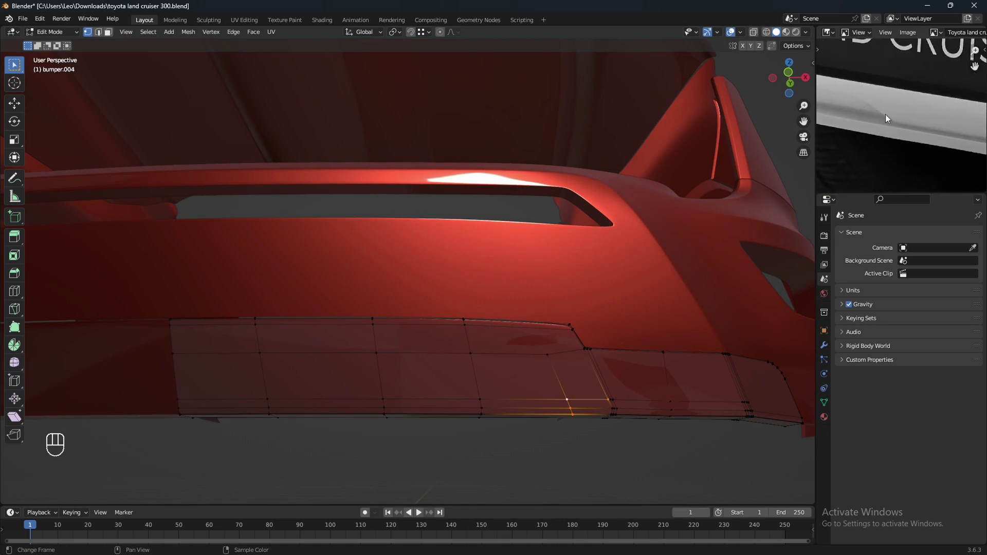
{"action": "scroll", "coordinate": [886, 121], "scroll_direction": "up", "scroll_amount": 1}
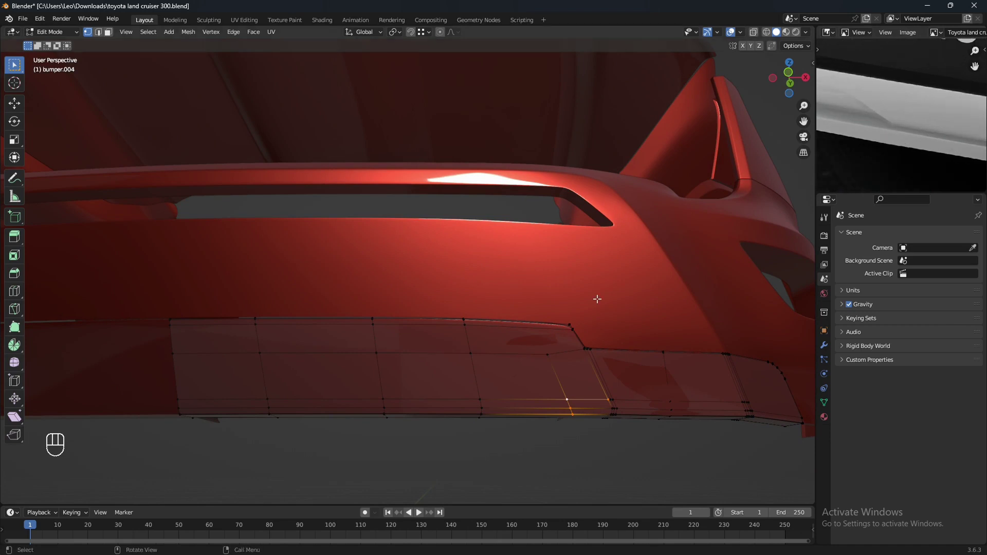
In the front wireframe view, knife-cut a diagonal edge from the middle row down to the lower row in the second face column from the centre
{"action": "key", "text": "KP_1"}
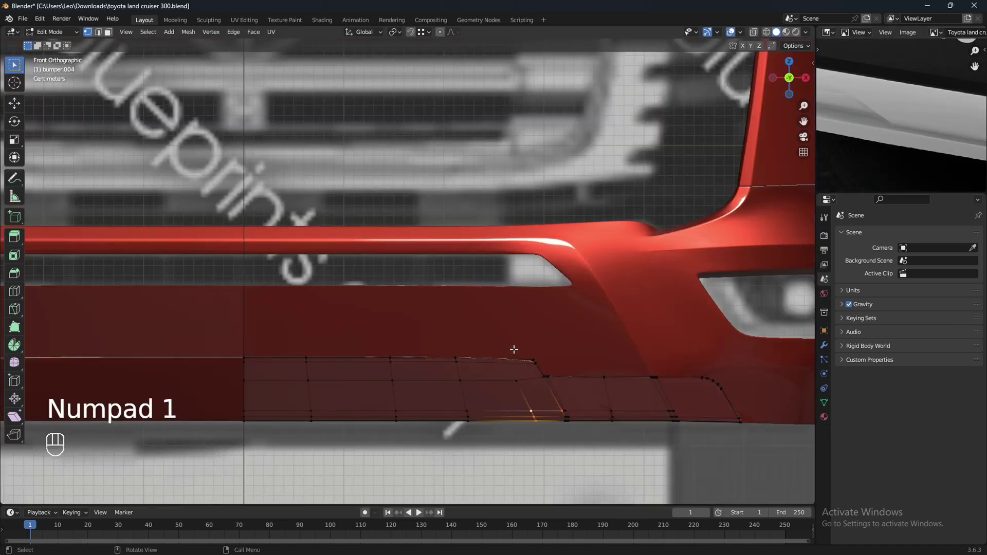
{"action": "middle_click_drag", "start_coordinate": [514, 348], "coordinate": [435, 324], "text": "shift"}
{"action": "key", "text": "shift+z"}
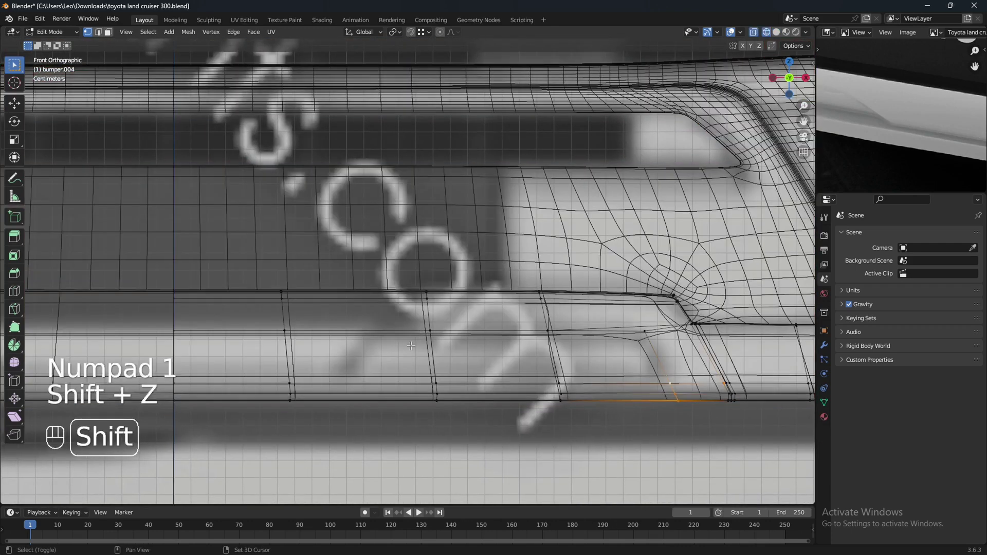
{"action": "middle_click_drag", "start_coordinate": [409, 365], "coordinate": [448, 342], "text": "shift"}
{"action": "scroll", "coordinate": [447, 343], "scroll_direction": "up", "scroll_amount": 1}
{"action": "key", "text": "k"}
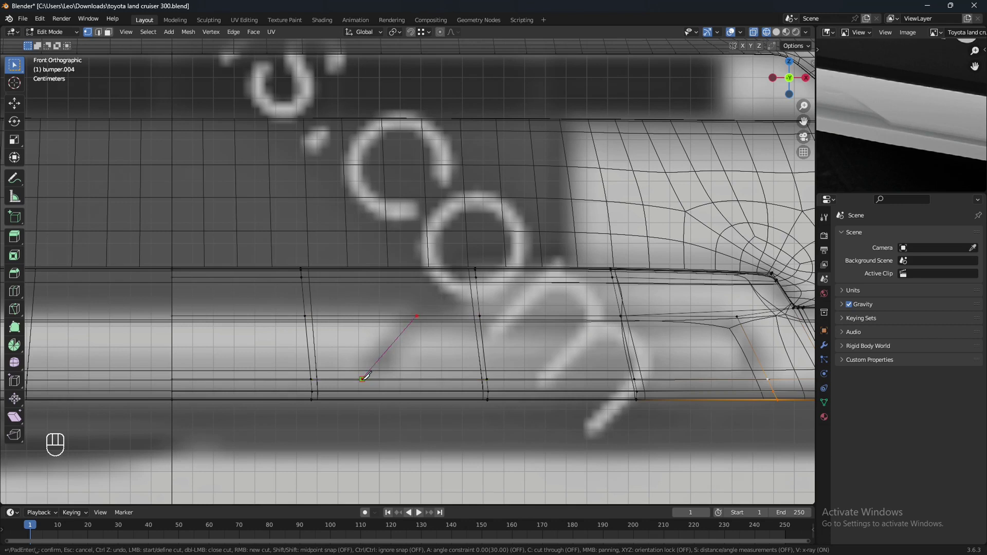
{"action": "left_click", "coordinate": [362, 379]}
{"action": "key", "text": "Return"}
{"action": "key", "text": "shift+z"}
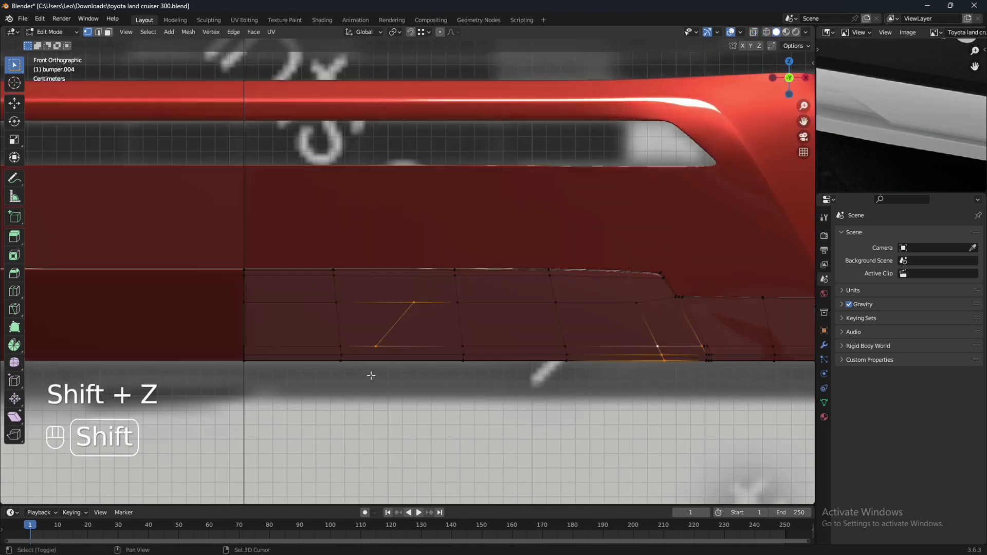
{"action": "scroll", "coordinate": [370, 375], "scroll_direction": "down", "scroll_amount": 3}
{"action": "middle_click_drag", "start_coordinate": [370, 376], "coordinate": [418, 362]}
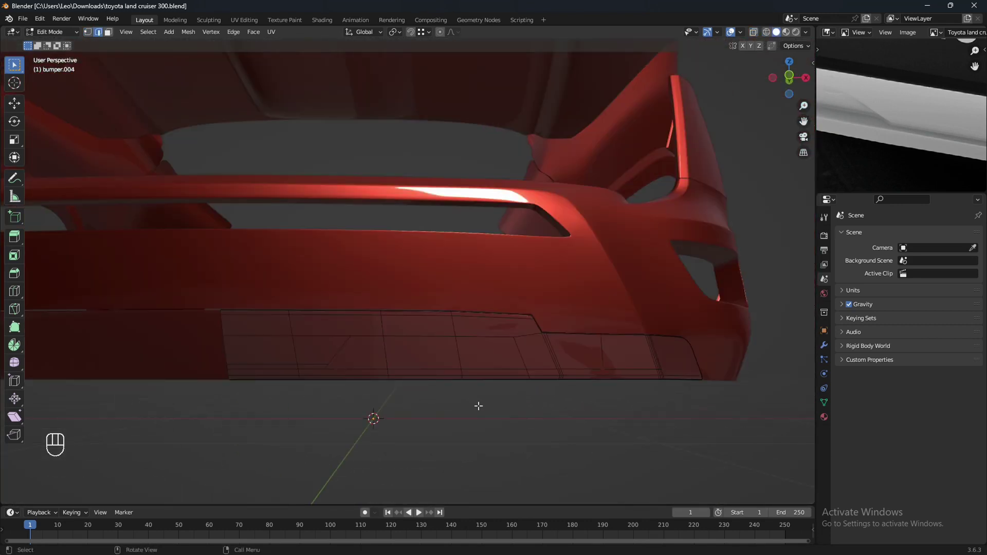
Circle-select the lower trim panel's back-side faces, leaving the top rim faces out, and delete them
{"action": "middle_click_drag", "start_coordinate": [351, 400], "coordinate": [411, 363]}
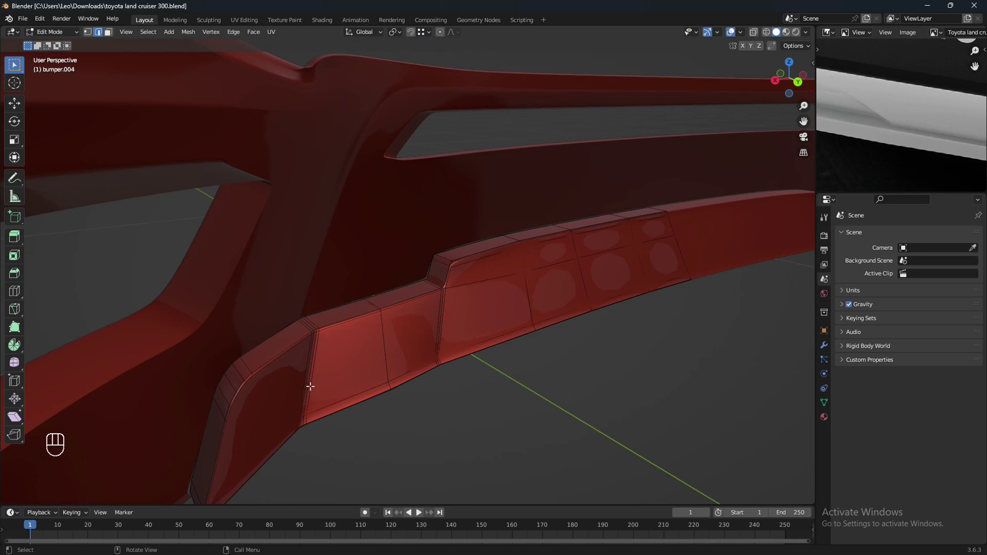
{"action": "scroll", "coordinate": [487, 312], "scroll_direction": "up", "scroll_amount": 1}
{"action": "key", "text": "3"}
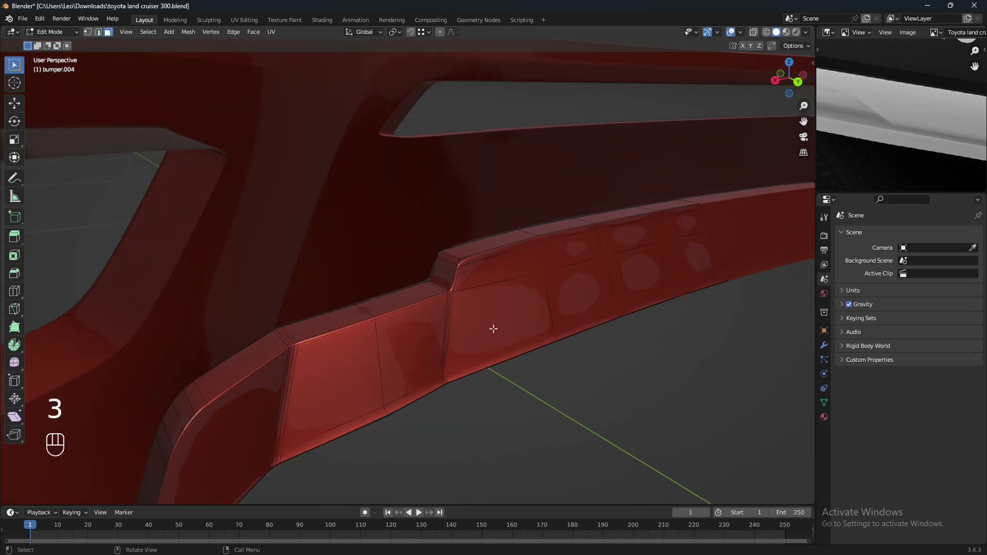
{"action": "middle_click_drag", "start_coordinate": [472, 338], "coordinate": [433, 339], "text": "shift"}
{"action": "middle_click_drag", "start_coordinate": [527, 335], "coordinate": [458, 353], "text": "shift"}
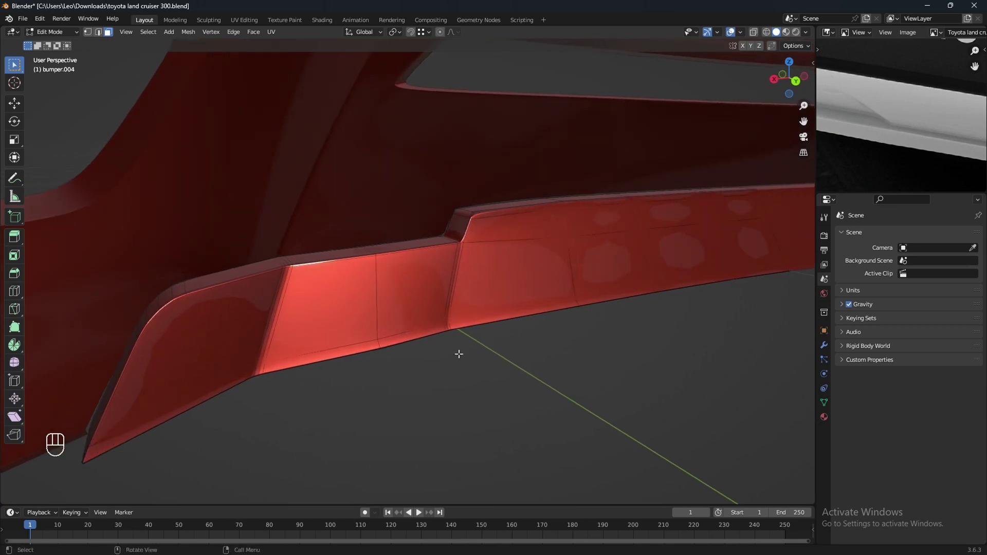
{"action": "key", "text": "c"}
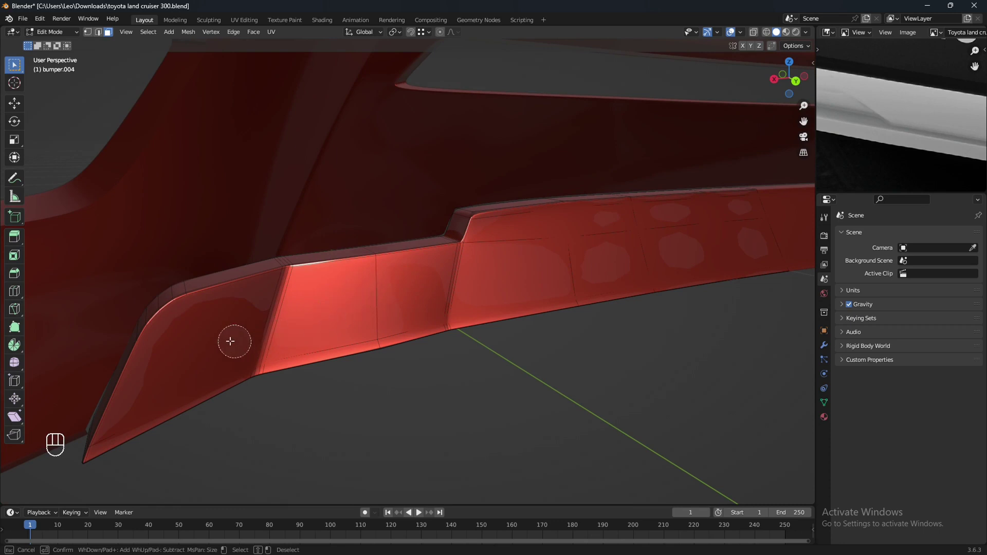
{"action": "mouse_move", "coordinate": [211, 355]}
{"action": "left_mouse_down"}
{"action": "mouse_move", "coordinate": [236, 337]}
{"action": "mouse_move", "coordinate": [355, 309]}
{"action": "mouse_move", "coordinate": [673, 251]}
{"action": "mouse_move", "coordinate": [723, 236]}
{"action": "mouse_move", "coordinate": [720, 225]}
{"action": "mouse_move", "coordinate": [696, 214]}
{"action": "mouse_move", "coordinate": [625, 232]}
{"action": "mouse_move", "coordinate": [535, 230]}
{"action": "mouse_move", "coordinate": [480, 282]}
{"action": "mouse_move", "coordinate": [484, 303]}
{"action": "left_mouse_up"}
{"action": "mouse_move", "coordinate": [559, 266]}
{"action": "left_mouse_down"}
{"action": "mouse_move", "coordinate": [656, 267]}
{"action": "mouse_move", "coordinate": [719, 250]}
{"action": "left_mouse_up"}
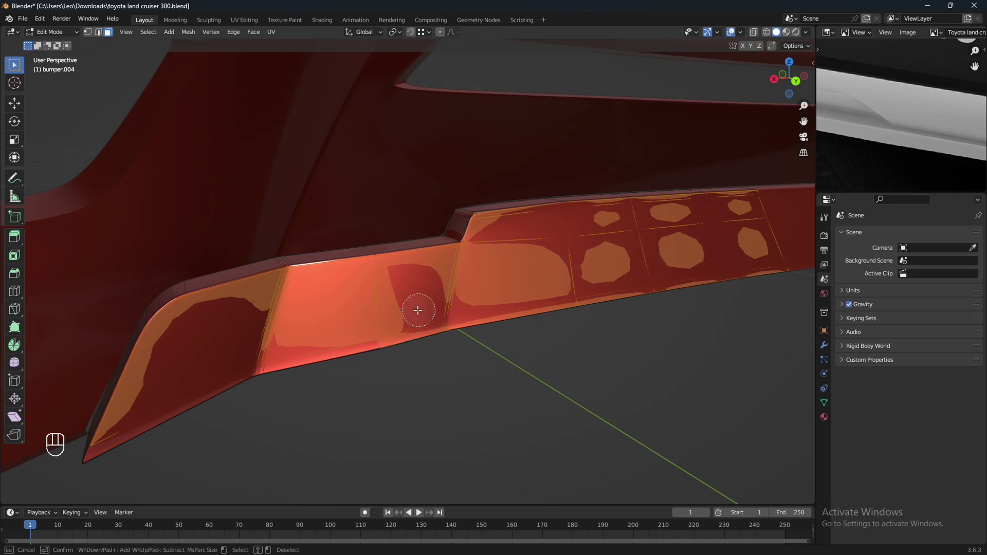
{"action": "left_click", "coordinate": [367, 325]}
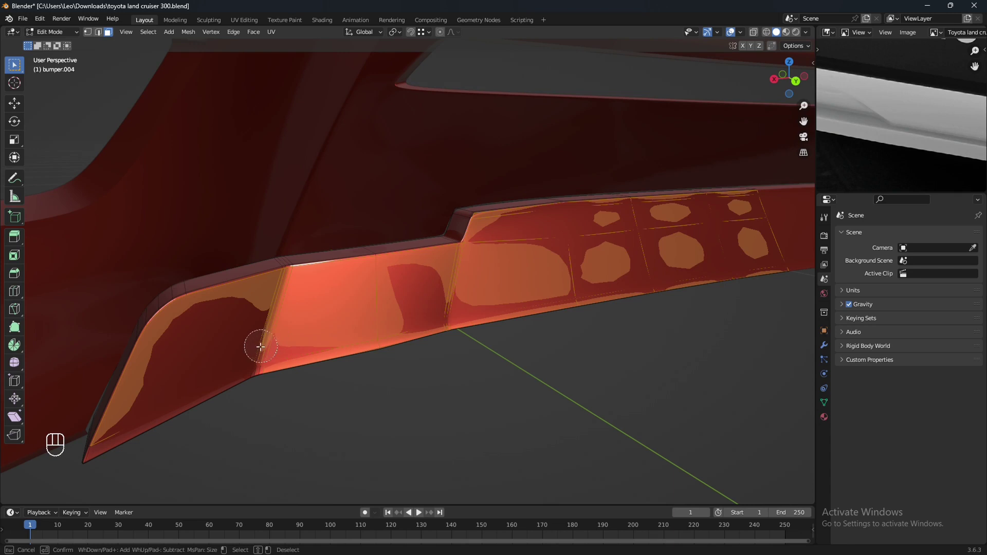
{"action": "left_click_drag", "start_coordinate": [254, 349], "coordinate": [245, 351]}
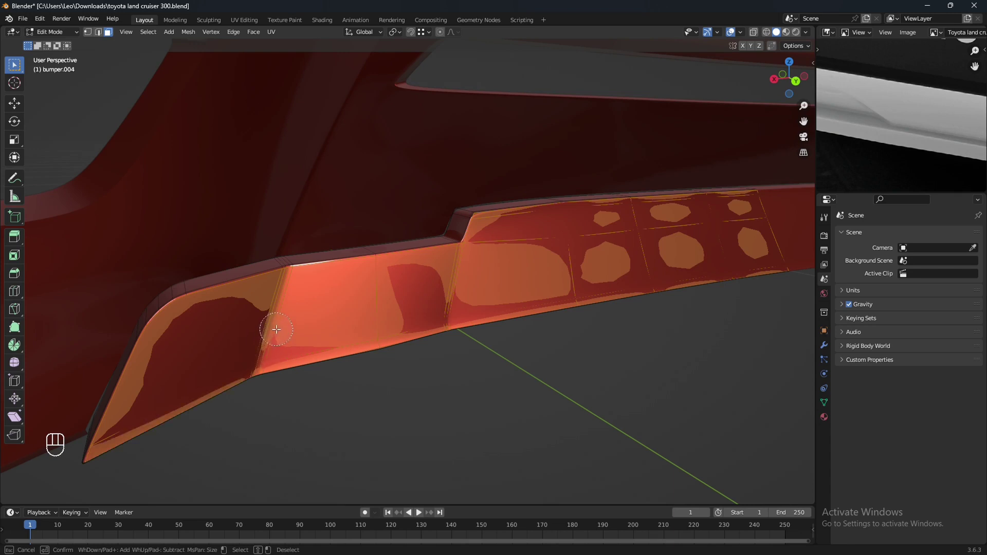
{"action": "left_click_drag", "start_coordinate": [330, 296], "coordinate": [339, 269]}
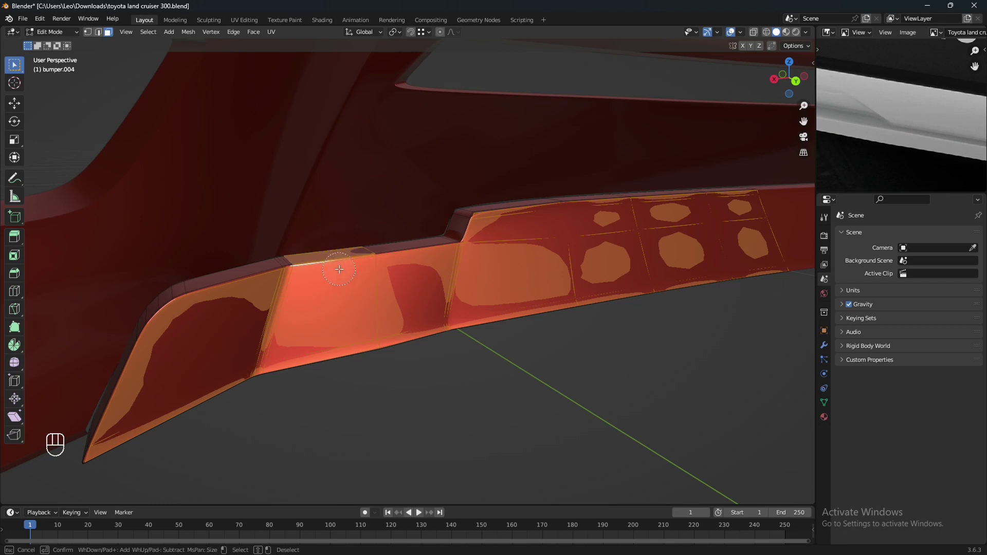
{"action": "key", "text": "shift"}
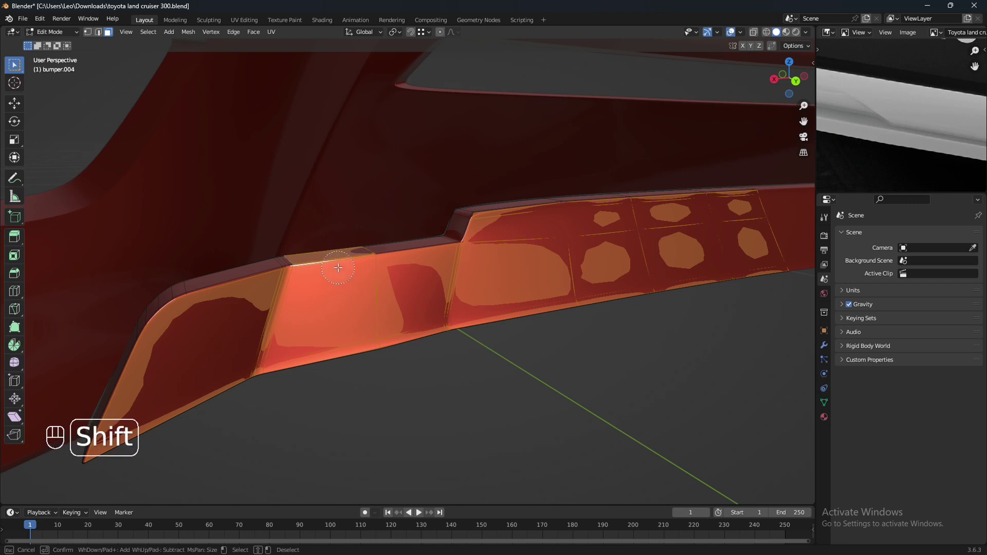
{"action": "left_click_drag", "start_coordinate": [338, 268], "coordinate": [327, 268], "text": "shift"}
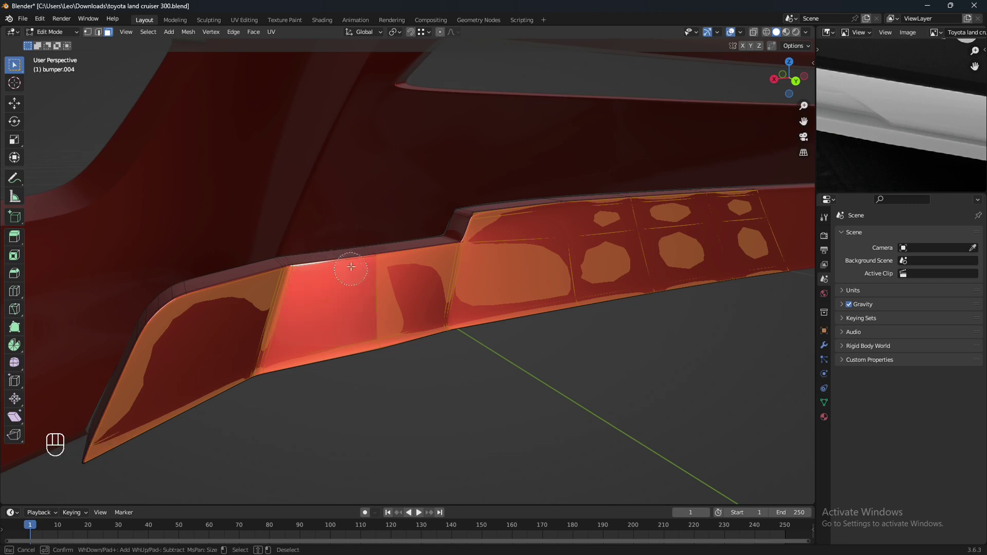
{"action": "left_click_drag", "start_coordinate": [307, 317], "coordinate": [317, 311]}
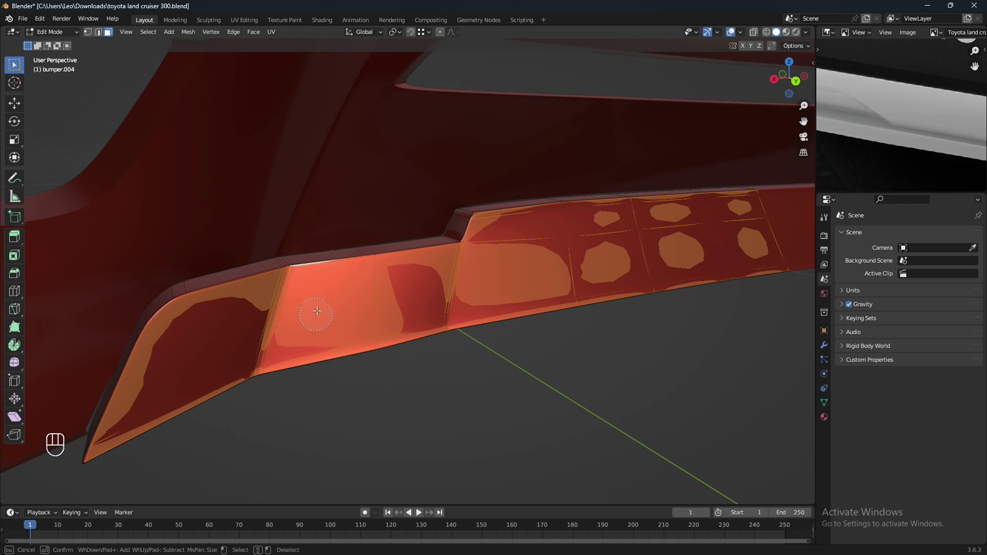
{"action": "right_click", "coordinate": [322, 294]}
{"action": "mouse_move", "coordinate": [322, 295]}
{"action": "middle_mouse_down"}
{"action": "mouse_move", "coordinate": [330, 291]}
{"action": "mouse_move", "coordinate": [319, 290]}
{"action": "middle_mouse_up"}
{"action": "middle_click_drag", "start_coordinate": [569, 273], "coordinate": [537, 302], "text": "shift"}
{"action": "scroll", "coordinate": [519, 308], "scroll_direction": "down", "scroll_amount": 1}
{"action": "middle_click_drag", "start_coordinate": [670, 293], "coordinate": [456, 341], "text": "shift"}
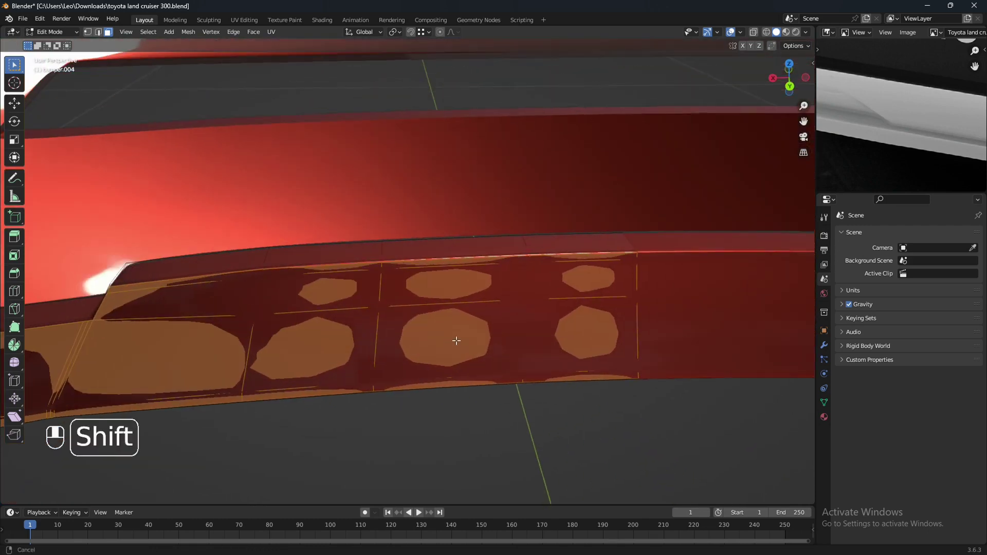
{"action": "scroll", "coordinate": [456, 342], "scroll_direction": "down", "scroll_amount": 1}
{"action": "scroll", "coordinate": [592, 283], "scroll_direction": "down", "scroll_amount": 1}
{"action": "middle_click_drag", "start_coordinate": [329, 329], "coordinate": [544, 295], "text": "shift"}
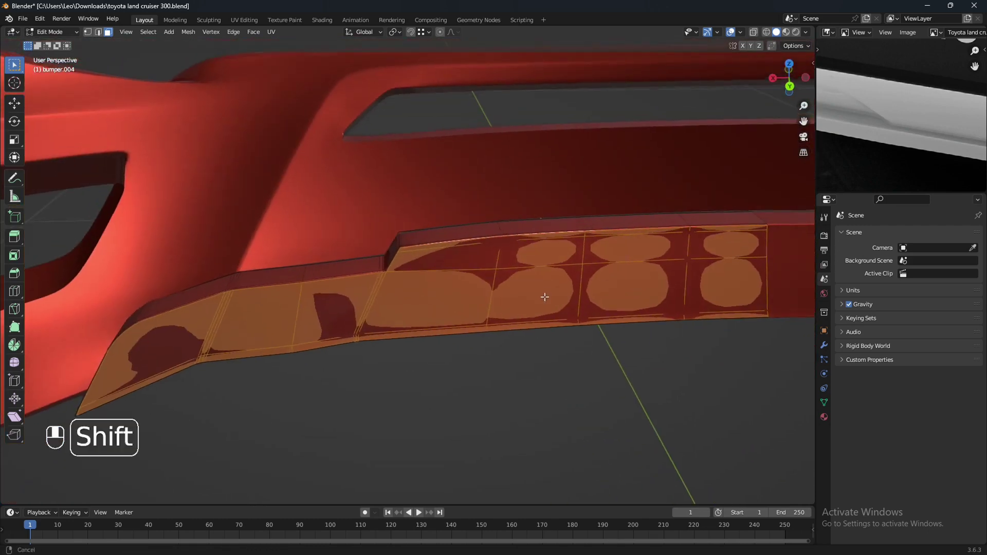
{"action": "middle_click_drag", "start_coordinate": [461, 296], "coordinate": [438, 271]}
{"action": "key", "text": "x"}
{"action": "left_click", "coordinate": [459, 294]}
Extrude the trim's three lower-row front faces, starting at the diagonal cut, inward by about 0.017 m to form a recess
{"action": "middle_click_drag", "start_coordinate": [475, 396], "coordinate": [430, 403]}
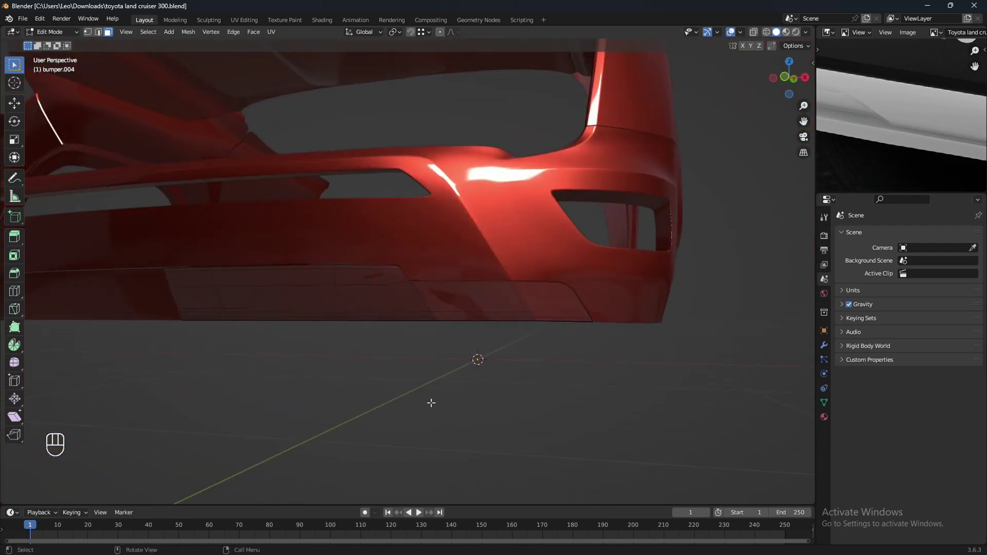
{"action": "middle_click_drag", "start_coordinate": [367, 346], "coordinate": [478, 348], "text": "shift"}
{"action": "scroll", "coordinate": [452, 359], "scroll_direction": "up", "scroll_amount": 3}
{"action": "left_click", "coordinate": [512, 331]}
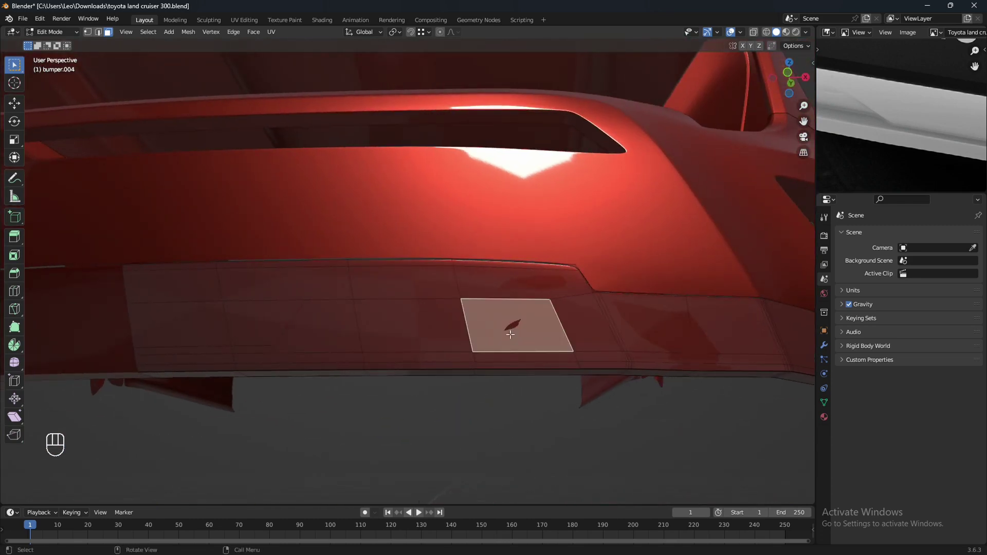
{"action": "left_click", "coordinate": [324, 336], "text": "ctrl"}
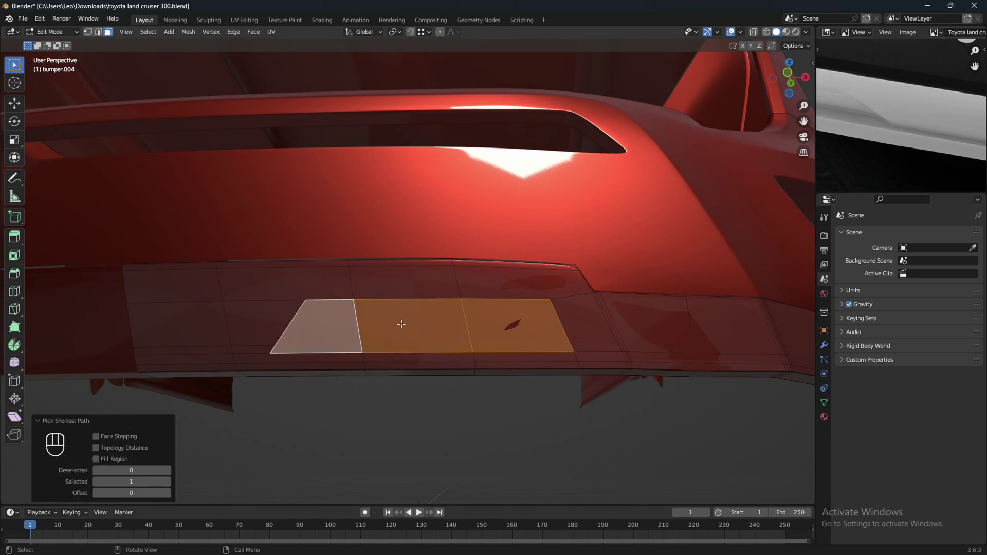
{"action": "middle_click_drag", "start_coordinate": [390, 323], "coordinate": [553, 356]}
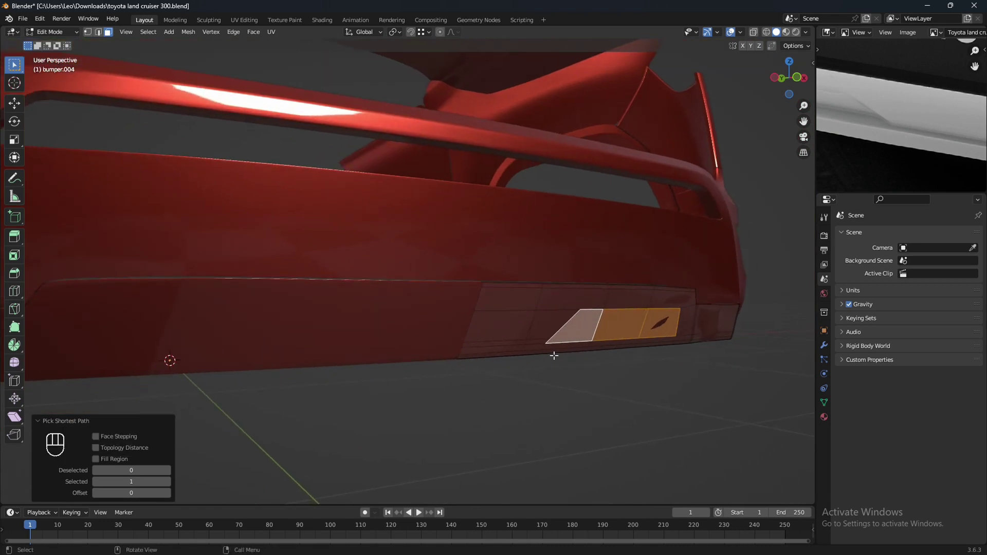
{"action": "scroll", "coordinate": [893, 123], "scroll_direction": "down", "scroll_amount": 3}
{"action": "middle_click_drag", "start_coordinate": [947, 124], "coordinate": [885, 145]}
{"action": "scroll", "coordinate": [912, 139], "scroll_direction": "up", "scroll_amount": 2}
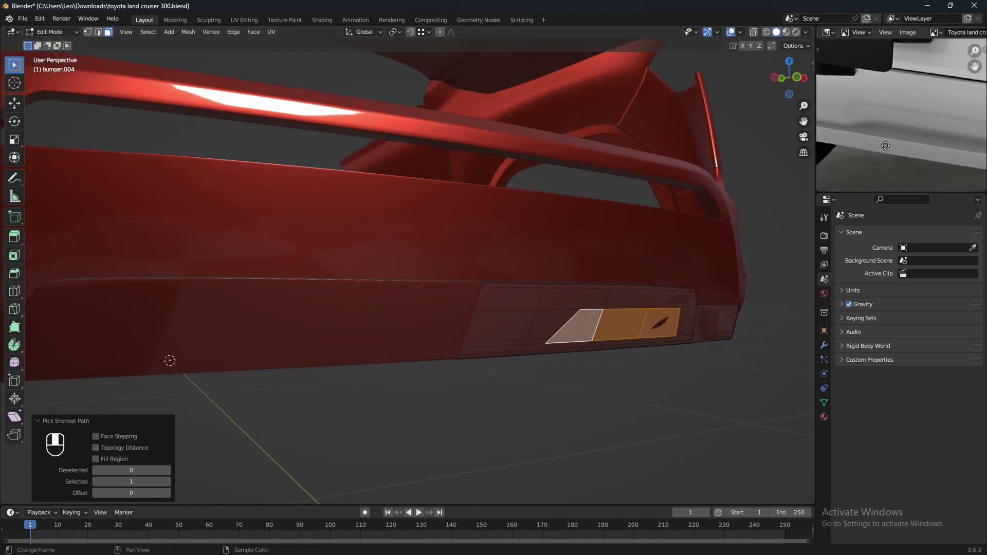
{"action": "middle_click_drag", "start_coordinate": [611, 319], "coordinate": [603, 342]}
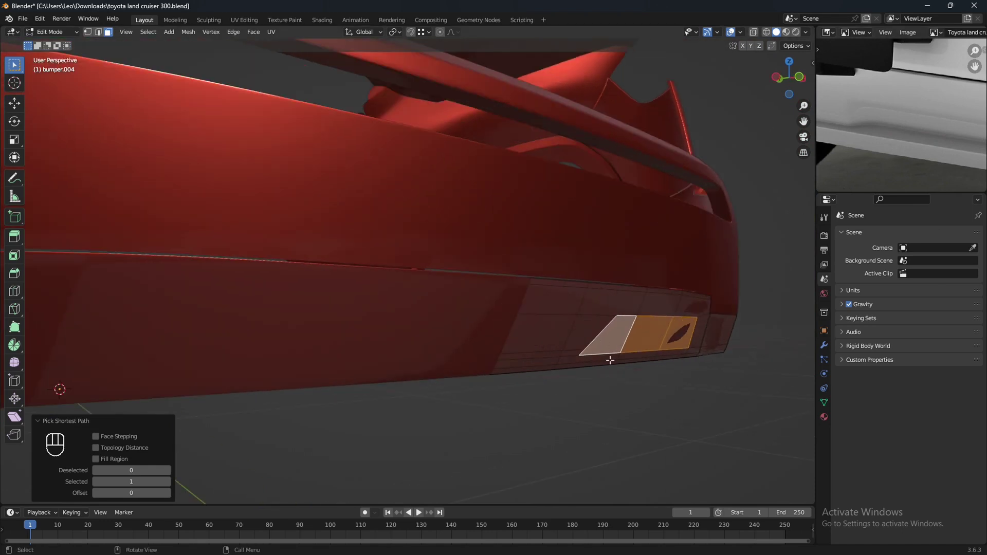
{"action": "key", "text": "e"}
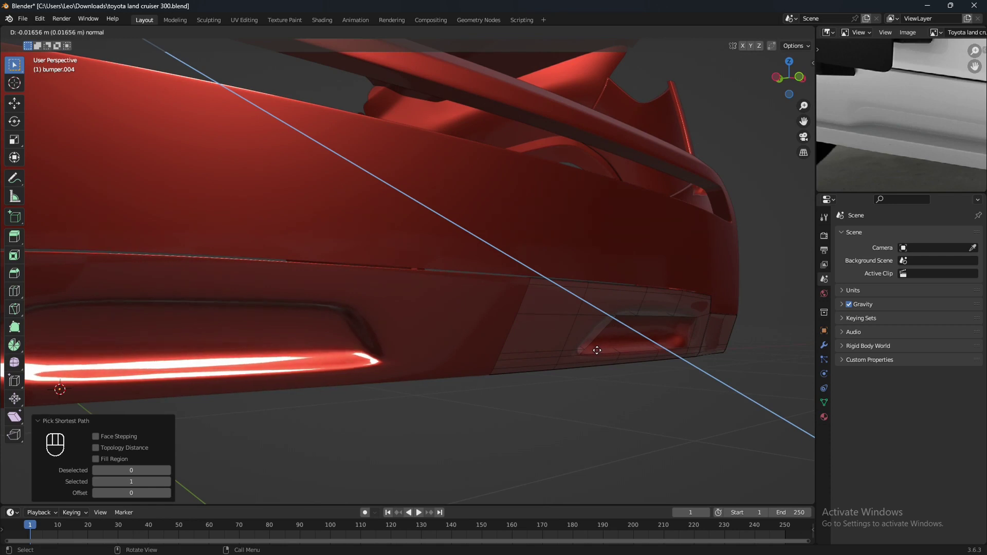
{"action": "left_click", "coordinate": [595, 351]}
Check the extruded recess from a low front angle and save the file
{"action": "scroll", "coordinate": [596, 351], "scroll_direction": "down", "scroll_amount": 1}
{"action": "middle_click_drag", "start_coordinate": [595, 352], "coordinate": [480, 377]}
{"action": "key", "text": "ctrl+s"}
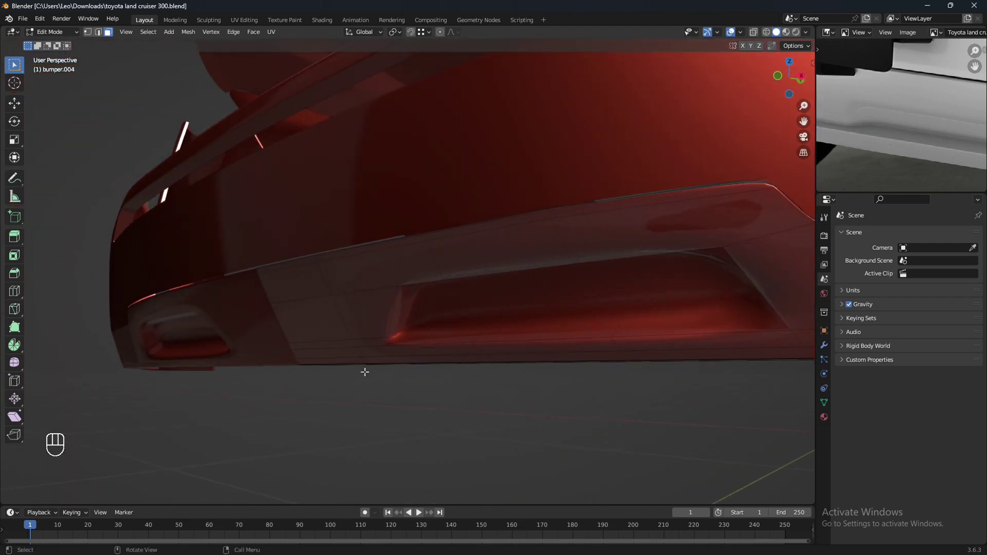
Select the bumper's lower horizontal edges between the centre seam and the recess corner and move them about 0.0043 m along Y
{"action": "middle_click_drag", "start_coordinate": [365, 372], "coordinate": [417, 375]}
{"action": "key", "text": "2"}
{"action": "scroll", "coordinate": [458, 375], "scroll_direction": "up", "scroll_amount": 2}
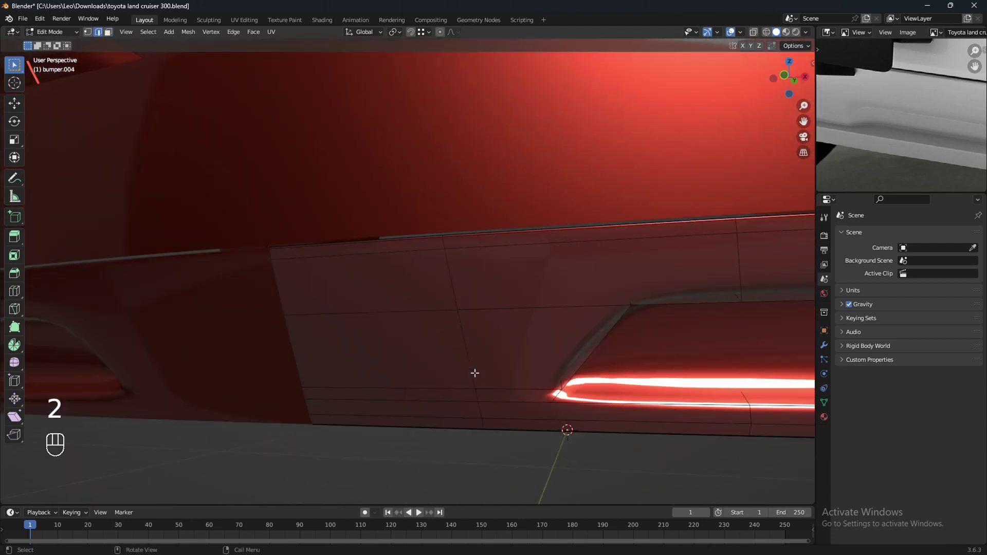
{"action": "left_click", "coordinate": [515, 389]}
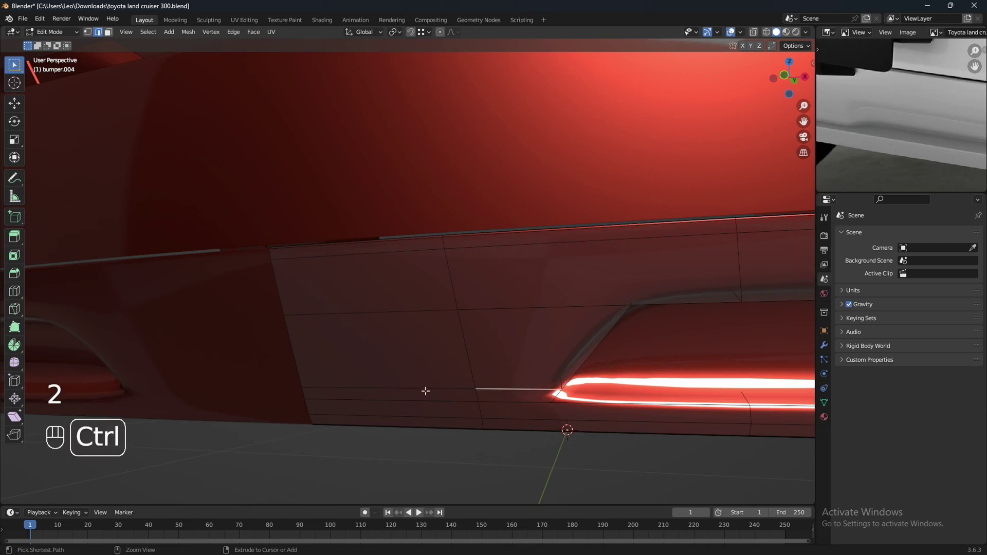
{"action": "left_click", "coordinate": [426, 391], "text": "ctrl"}
{"action": "middle_click_drag", "start_coordinate": [425, 391], "coordinate": [489, 384]}
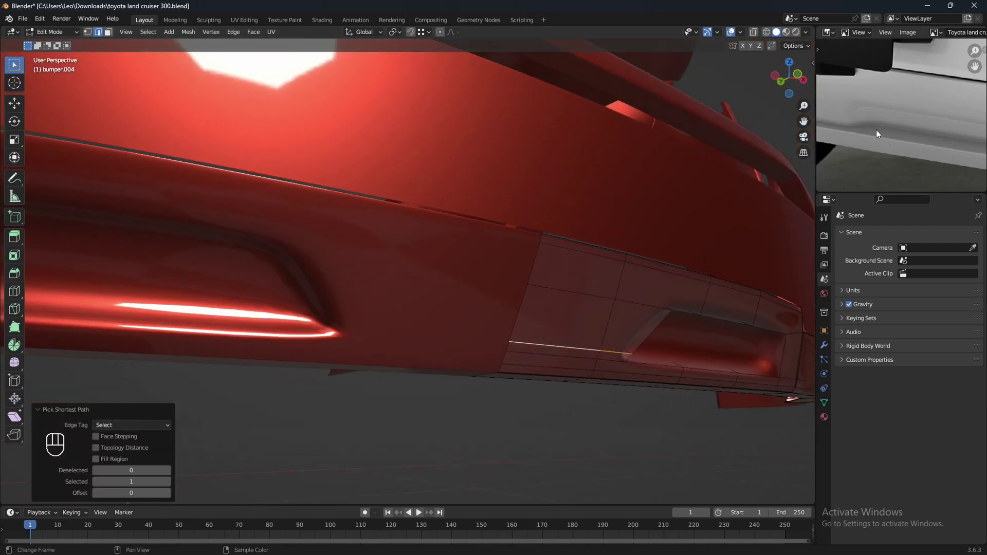
{"action": "middle_click_drag", "start_coordinate": [876, 131], "coordinate": [978, 163]}
{"action": "middle_click_drag", "start_coordinate": [914, 159], "coordinate": [918, 138]}
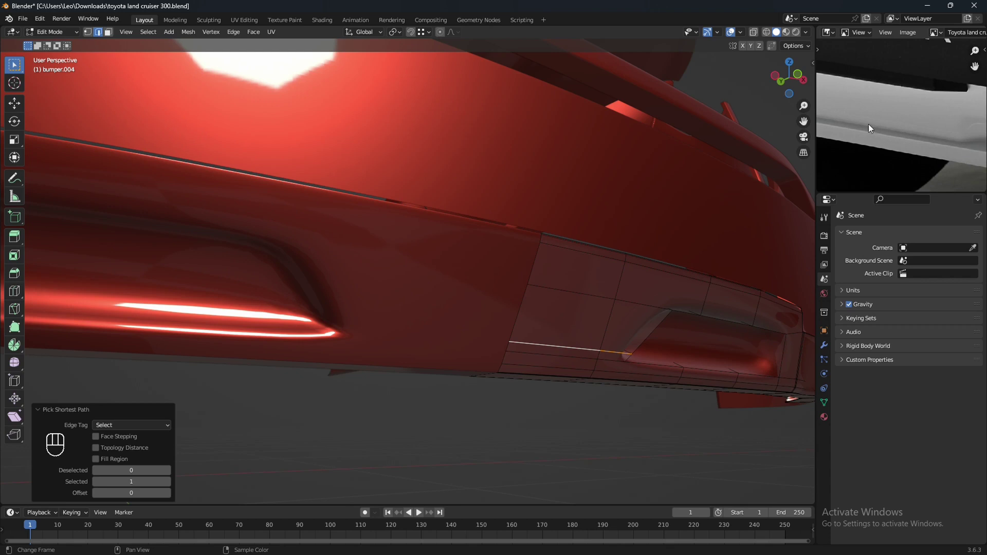
{"action": "scroll", "coordinate": [869, 126], "scroll_direction": "up", "scroll_amount": 2}
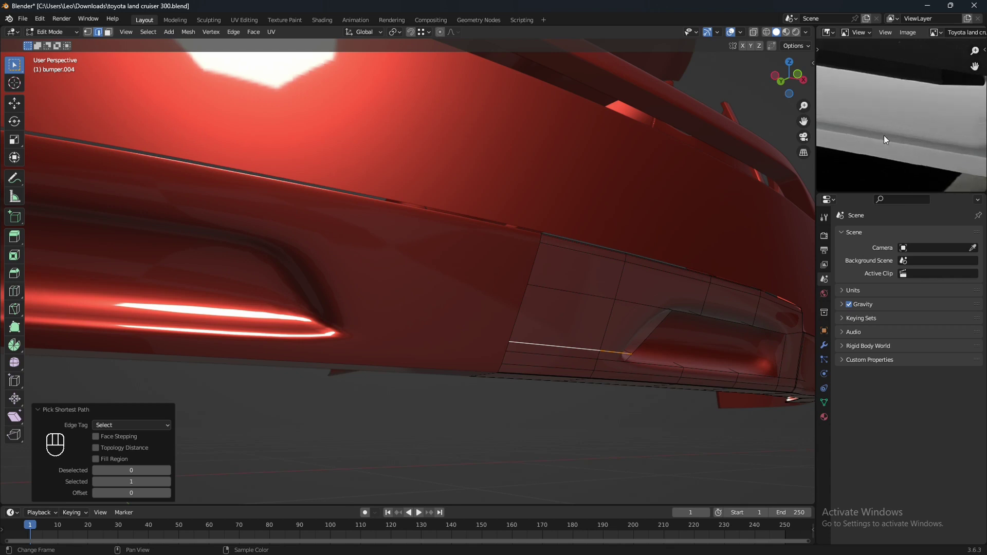
{"action": "middle_click_drag", "start_coordinate": [432, 308], "coordinate": [557, 355]}
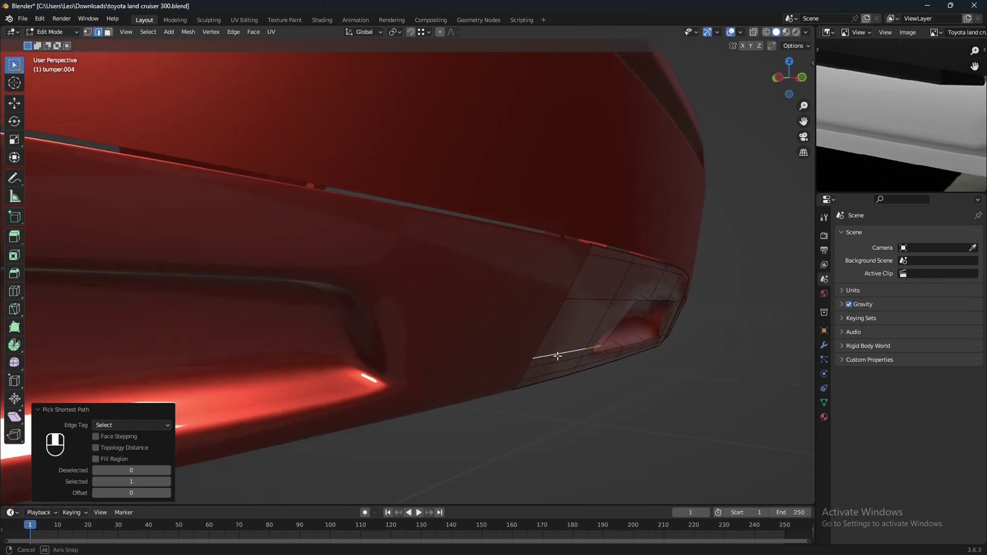
{"action": "key", "text": "g"}
{"action": "key", "text": "y"}
{"action": "key", "text": "shift"}
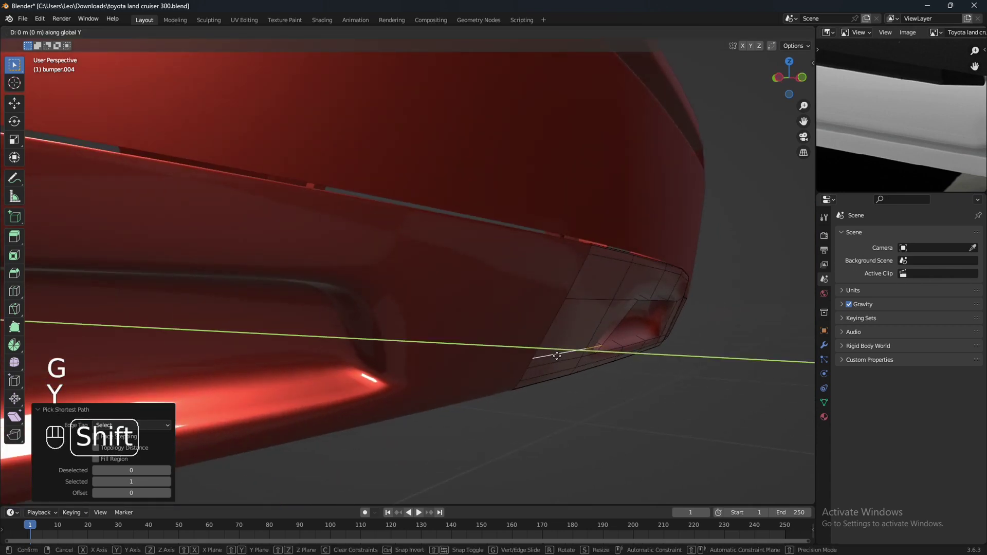
{"action": "left_click", "coordinate": [488, 360]}
Lower the selected edges between the centre seam and the recess by about 0.0034 m along Z
{"action": "middle_click_drag", "start_coordinate": [488, 360], "coordinate": [414, 370]}
{"action": "key", "text": "shift+z"}
{"action": "key", "text": "g"}
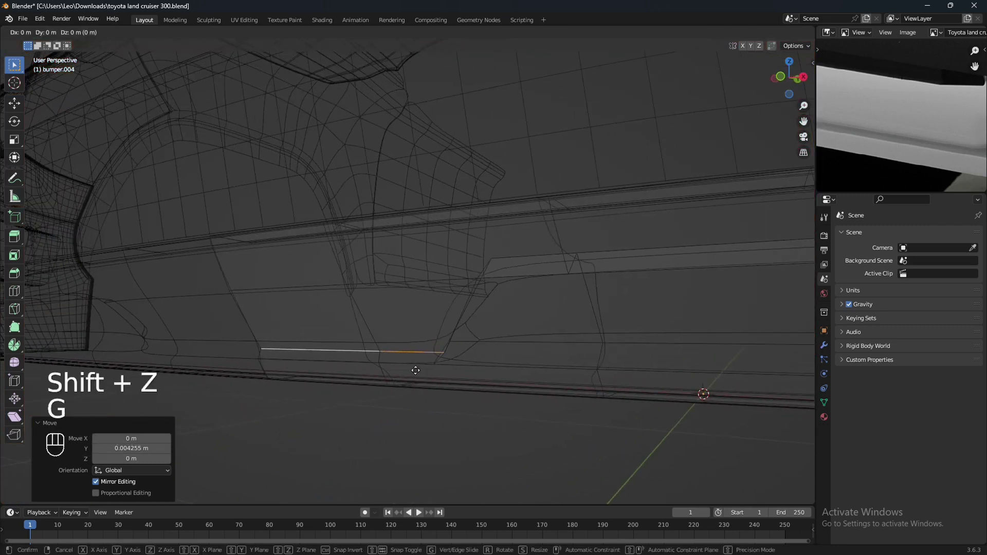
{"action": "key", "text": "z"}
{"action": "key", "text": "shift"}
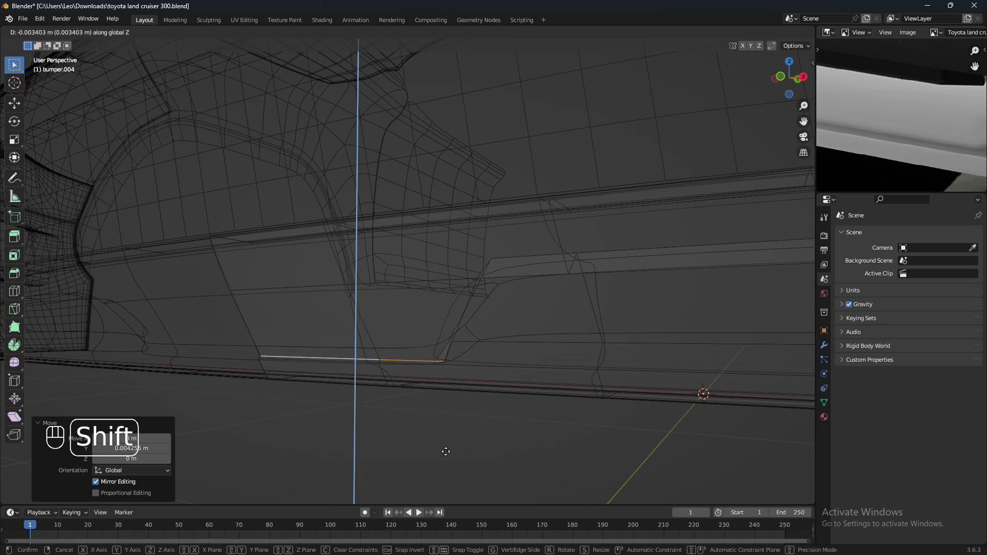
{"action": "left_click", "coordinate": [446, 452]}
Push the lowered edges inward about 0.0056 m along Y
{"action": "mouse_move", "coordinate": [442, 452]}
{"action": "middle_mouse_down"}
{"action": "mouse_move", "coordinate": [531, 424]}
{"action": "mouse_move", "coordinate": [549, 429]}
{"action": "mouse_move", "coordinate": [555, 417]}
{"action": "middle_mouse_up"}
{"action": "key", "text": "shift+z"}
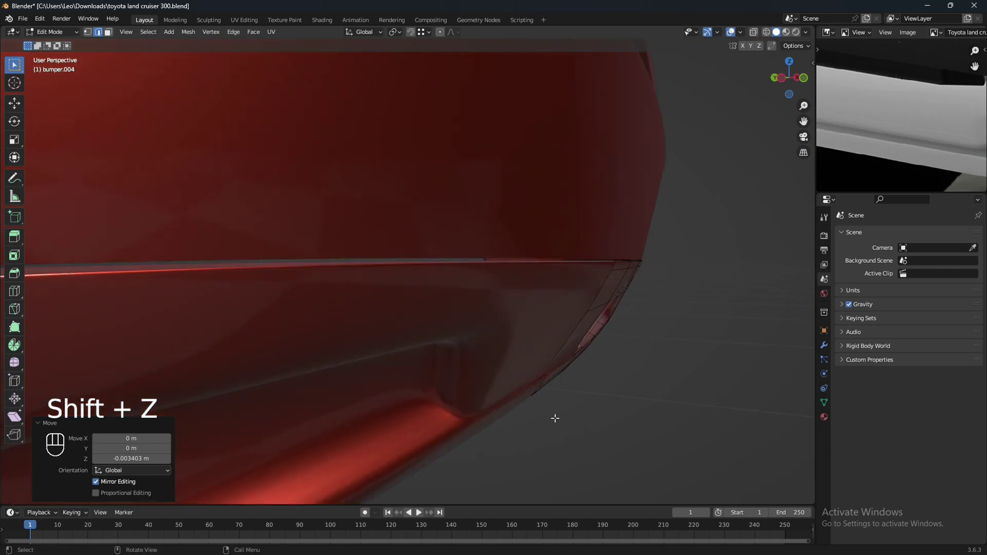
{"action": "key", "text": "g"}
{"action": "key", "text": "y"}
{"action": "key", "text": "shift"}
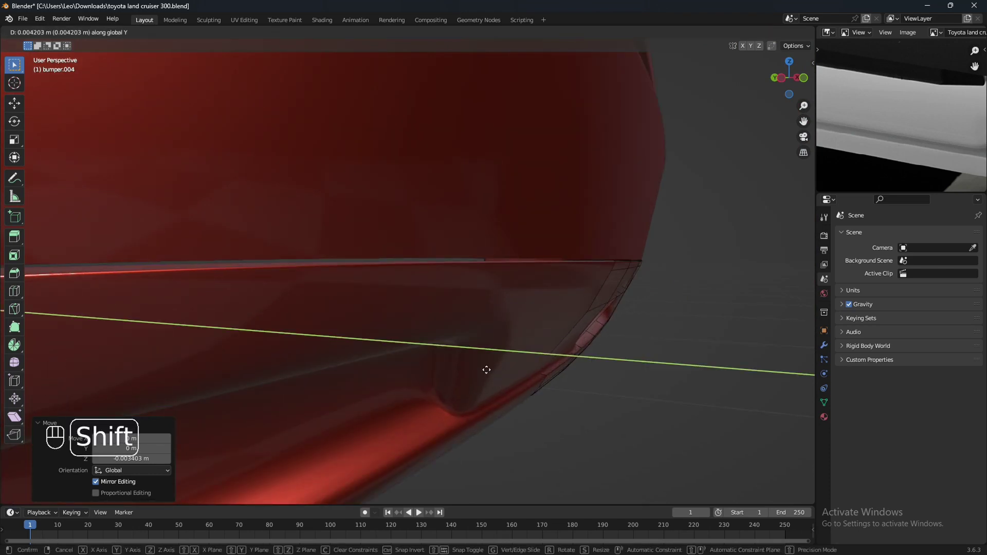
{"action": "left_click", "coordinate": [466, 344]}
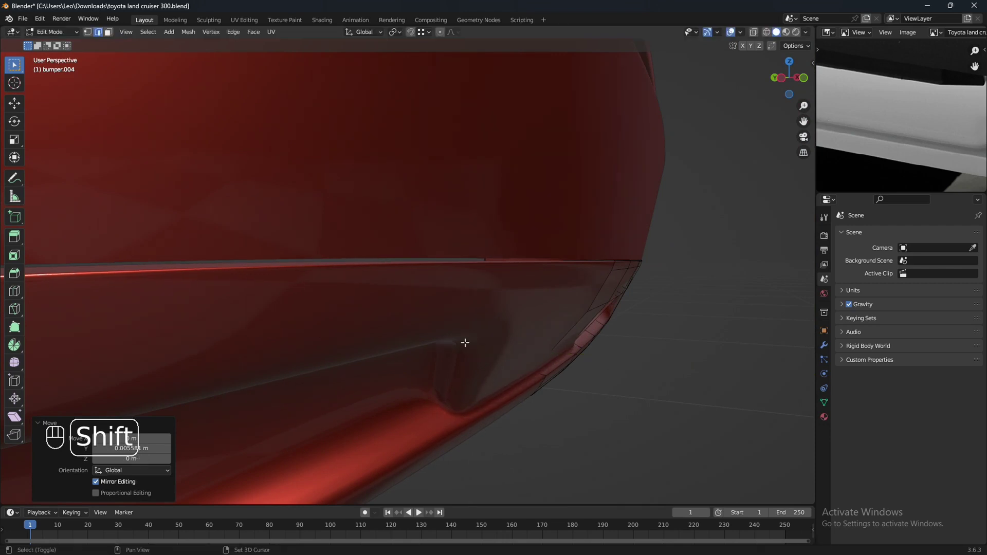
Compare the lower bumper with the reference photo, nudge the selected edges about 0.0012 m further along Y and save the file
{"action": "middle_click_drag", "start_coordinate": [465, 342], "coordinate": [531, 389]}
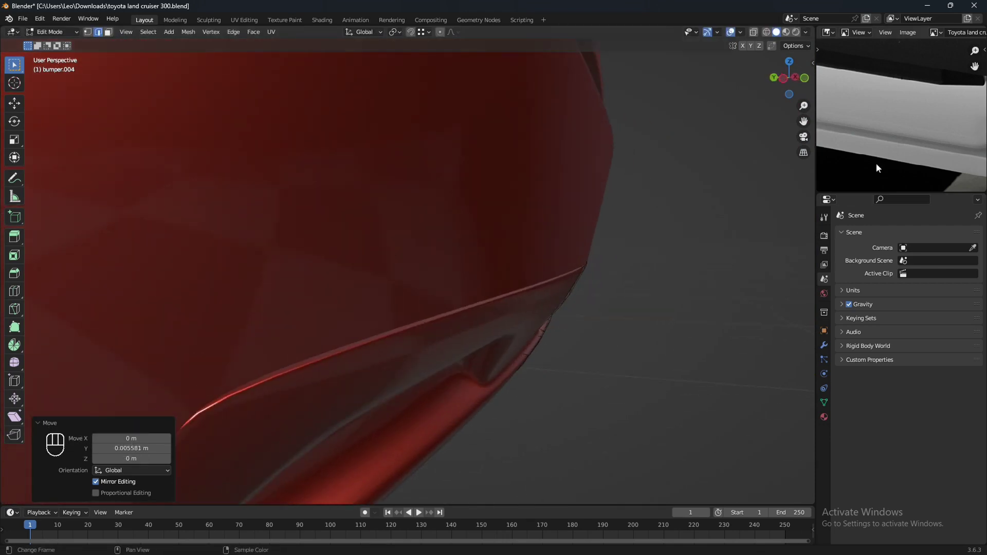
{"action": "scroll", "coordinate": [910, 130], "scroll_direction": "down", "scroll_amount": 4}
{"action": "middle_click_drag", "start_coordinate": [866, 120], "coordinate": [939, 170]}
{"action": "scroll", "coordinate": [920, 150], "scroll_direction": "up", "scroll_amount": 1}
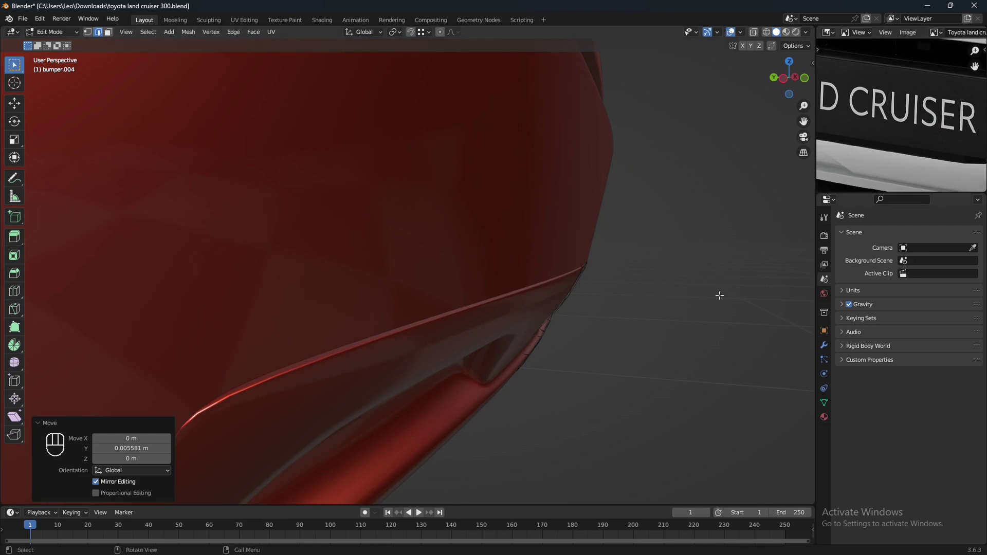
{"action": "middle_click_drag", "start_coordinate": [719, 296], "coordinate": [599, 338]}
{"action": "key", "text": "g"}
{"action": "key", "text": "y"}
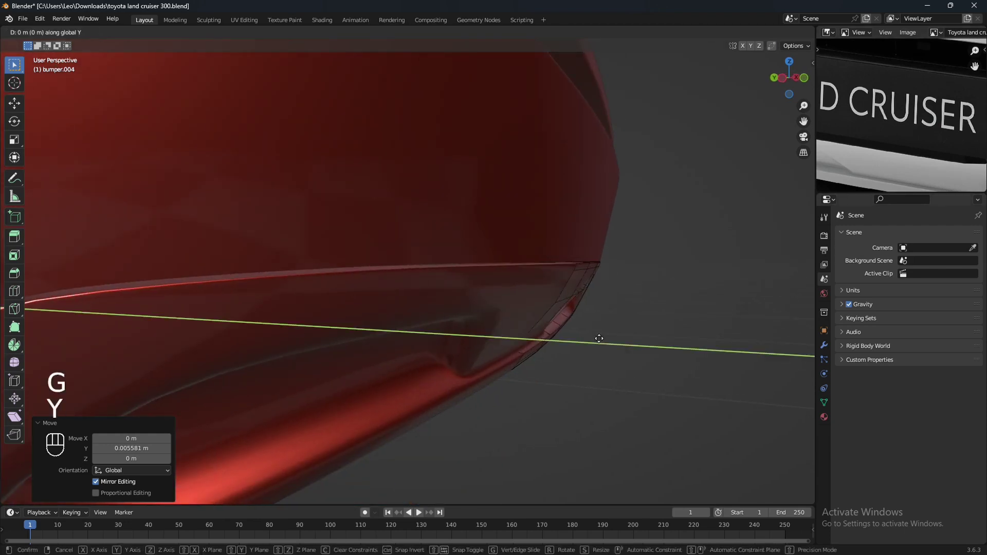
{"action": "key", "text": "shift"}
{"action": "left_click", "coordinate": [601, 342]}
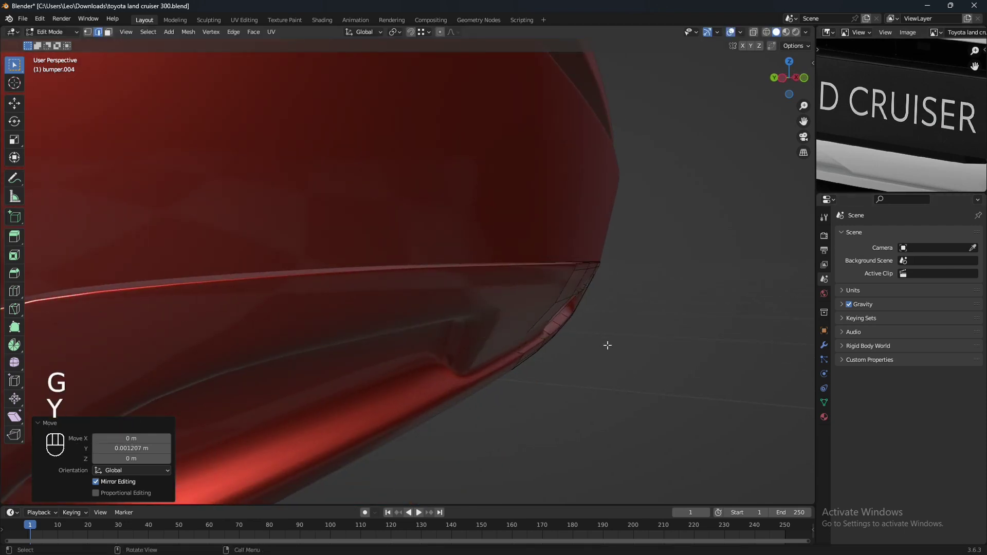
{"action": "mouse_move", "coordinate": [606, 346]}
{"action": "middle_mouse_down"}
{"action": "mouse_move", "coordinate": [514, 353]}
{"action": "mouse_move", "coordinate": [481, 344]}
{"action": "mouse_move", "coordinate": [521, 400]}
{"action": "mouse_move", "coordinate": [482, 394]}
{"action": "middle_mouse_up"}
{"action": "key", "text": "ctrl+s"}
Select the vertices along the lower inner edge of the recess and lower them about 0.0079 m along Z
{"action": "key", "text": "1"}
{"action": "key", "text": "shift+z"}
{"action": "scroll", "coordinate": [409, 376], "scroll_direction": "up", "scroll_amount": 2}
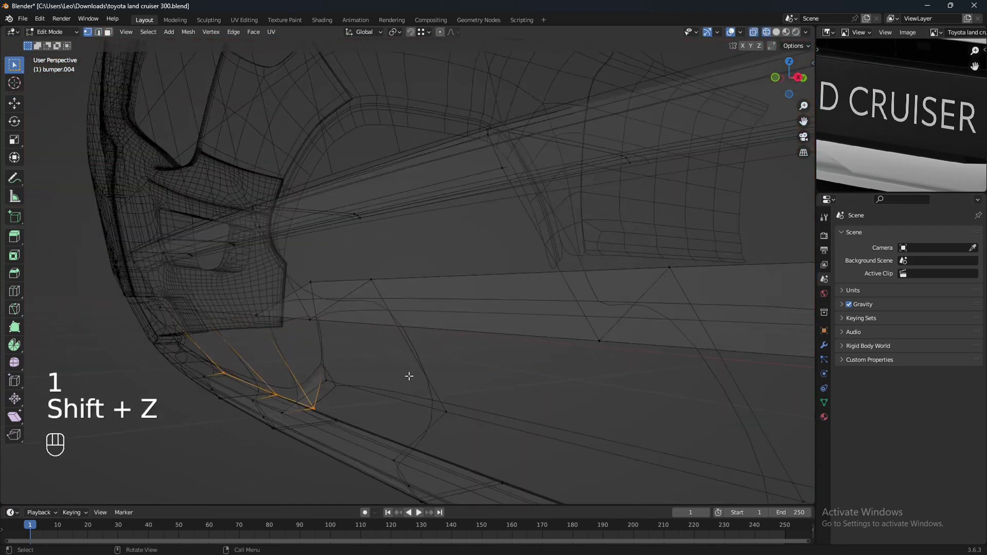
{"action": "middle_click_drag", "start_coordinate": [409, 376], "coordinate": [346, 393]}
{"action": "middle_click_drag", "start_coordinate": [278, 372], "coordinate": [338, 364]}
{"action": "middle_click_drag", "start_coordinate": [538, 384], "coordinate": [475, 386], "text": "shift"}
{"action": "left_click", "coordinate": [483, 359], "text": "shift"}
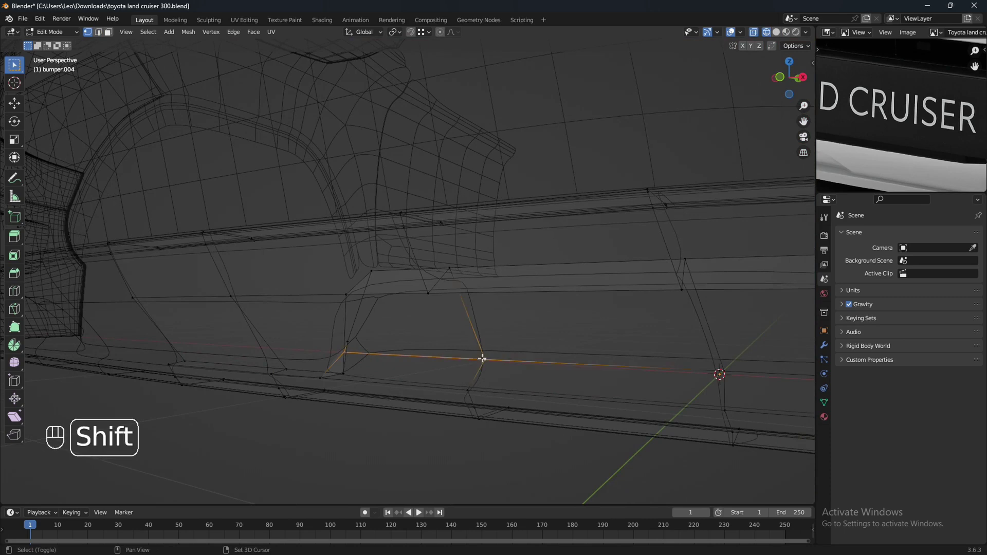
{"action": "mouse_move", "coordinate": [563, 386]}
{"action": "middle_mouse_down", "text": "shift"}
{"action": "mouse_move", "coordinate": [505, 371]}
{"action": "mouse_move", "coordinate": [509, 396]}
{"action": "mouse_move", "coordinate": [556, 384]}
{"action": "middle_mouse_up", "text": "shift"}
{"action": "left_click", "coordinate": [515, 367], "text": "shift"}
{"action": "left_click", "coordinate": [562, 379], "text": "shift"}
{"action": "middle_click_drag", "start_coordinate": [365, 363], "coordinate": [470, 364], "text": "shift"}
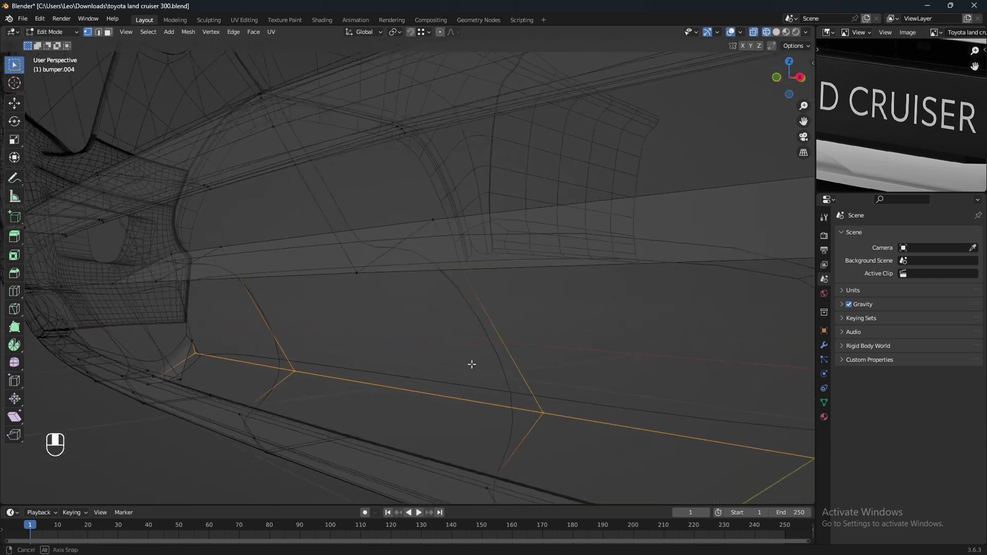
{"action": "key", "text": "g"}
{"action": "key", "text": "z"}
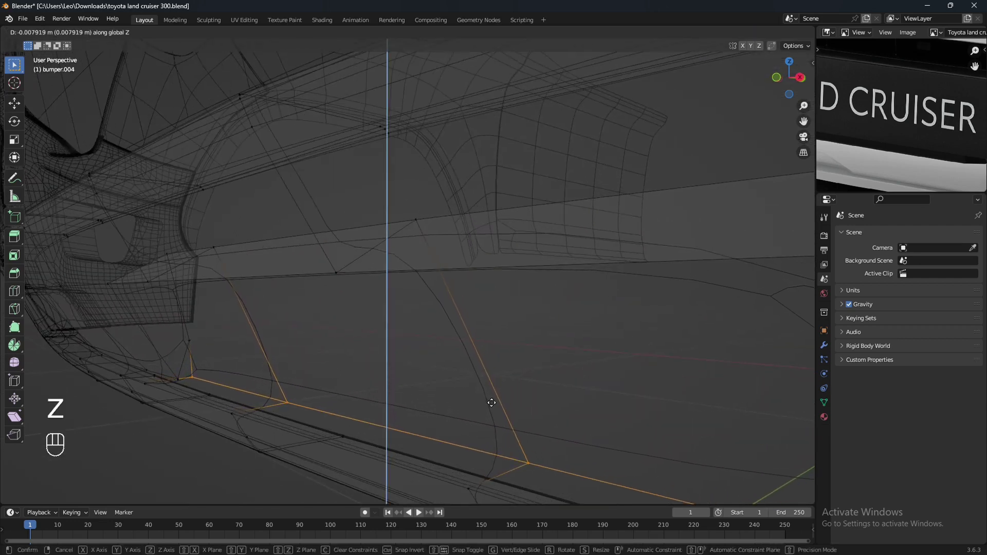
{"action": "left_click", "coordinate": [494, 403]}
Move the vertex at the recess's lower inner corner, on the centre-seam side, along X
{"action": "middle_click_drag", "start_coordinate": [432, 370], "coordinate": [471, 390]}
{"action": "scroll", "coordinate": [476, 359], "scroll_direction": "up", "scroll_amount": 2}
{"action": "left_click", "coordinate": [412, 365]}
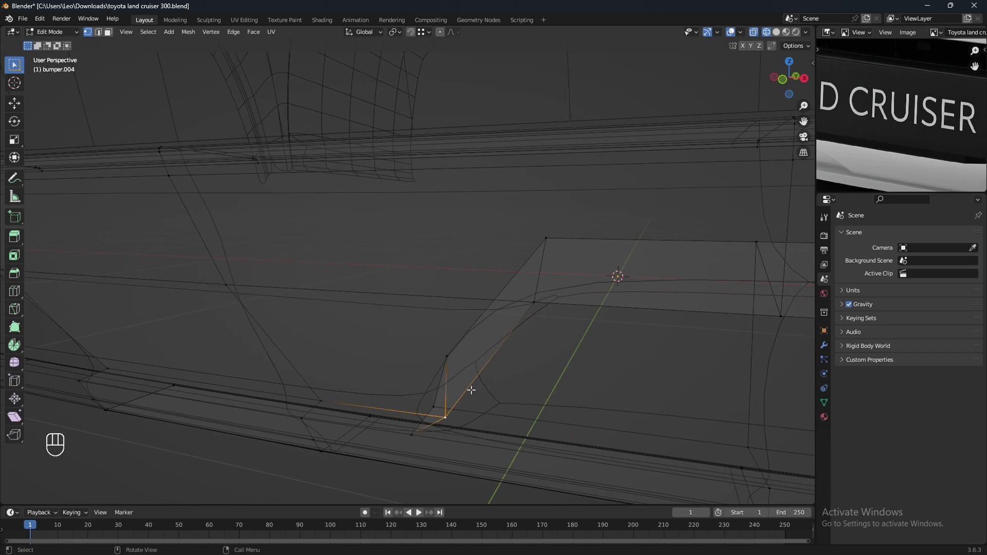
{"action": "key", "text": "g"}
{"action": "key", "text": "x"}
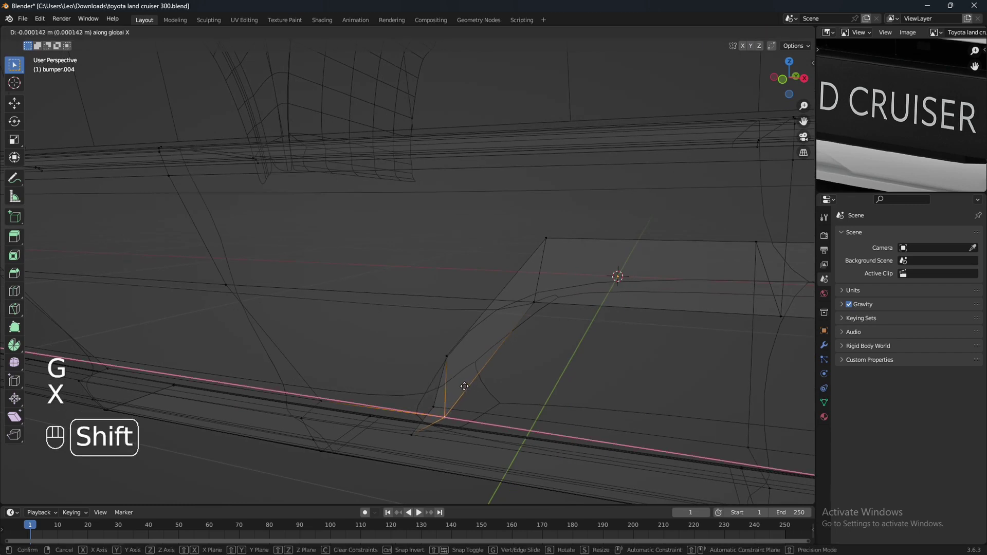
{"action": "left_click", "coordinate": [301, 341]}
{"action": "mouse_move", "coordinate": [315, 344]}
{"action": "middle_mouse_down"}
{"action": "mouse_move", "coordinate": [454, 353]}
{"action": "mouse_move", "coordinate": [472, 337]}
{"action": "mouse_move", "coordinate": [448, 374]}
{"action": "mouse_move", "coordinate": [337, 392]}
{"action": "middle_mouse_up"}
Select the edges outlining the recess opening together with the lower edge line running to the centre seam
{"action": "key", "text": "shift+z"}
{"action": "key", "text": "2"}
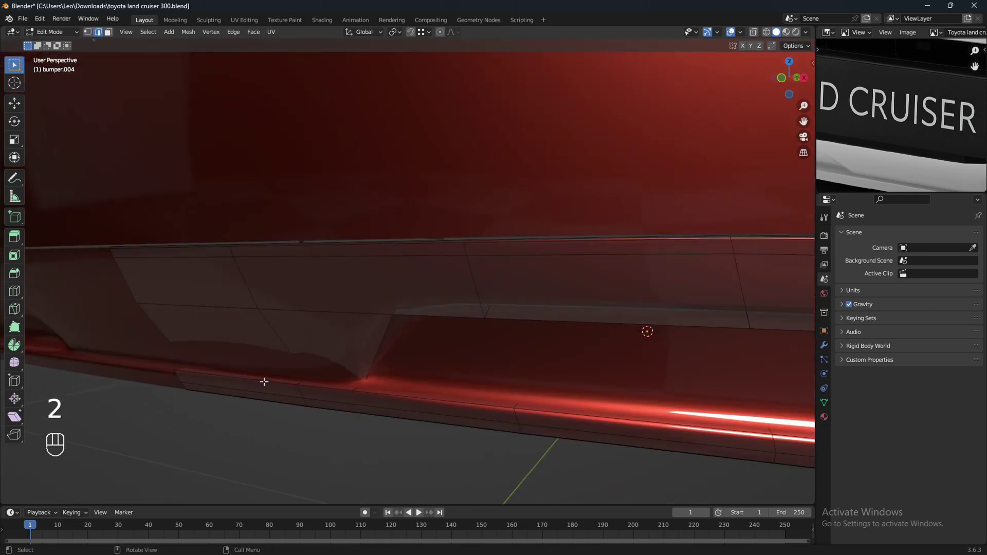
{"action": "left_click", "coordinate": [264, 380]}
{"action": "middle_click_drag", "start_coordinate": [265, 378], "coordinate": [378, 358], "text": "shift"}
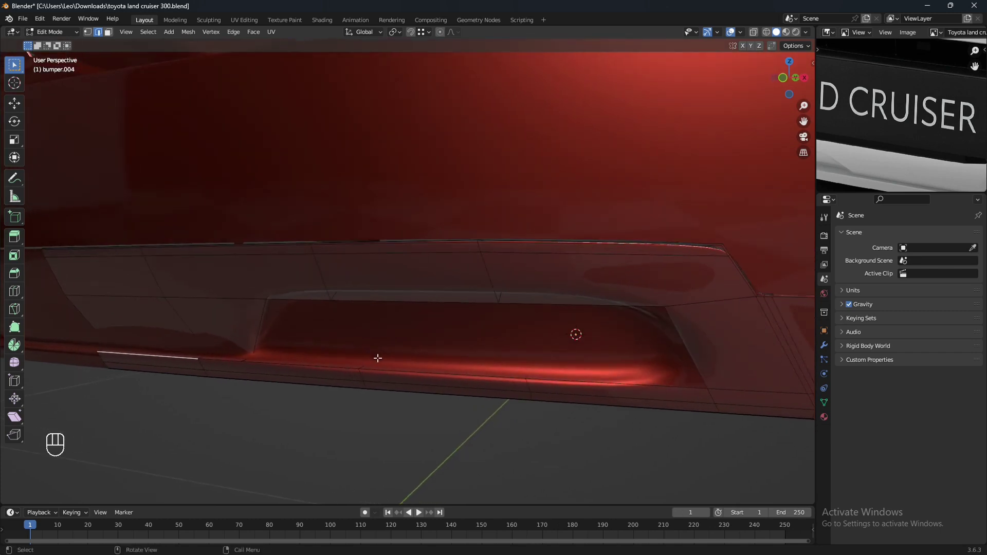
{"action": "left_click", "coordinate": [682, 338], "text": "ctrl"}
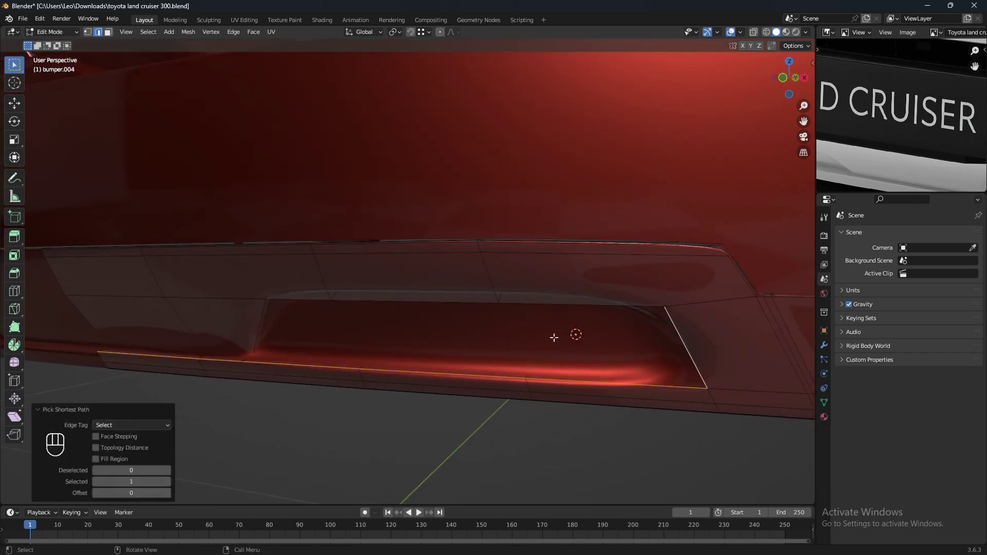
{"action": "middle_click_drag", "start_coordinate": [555, 335], "coordinate": [377, 352]}
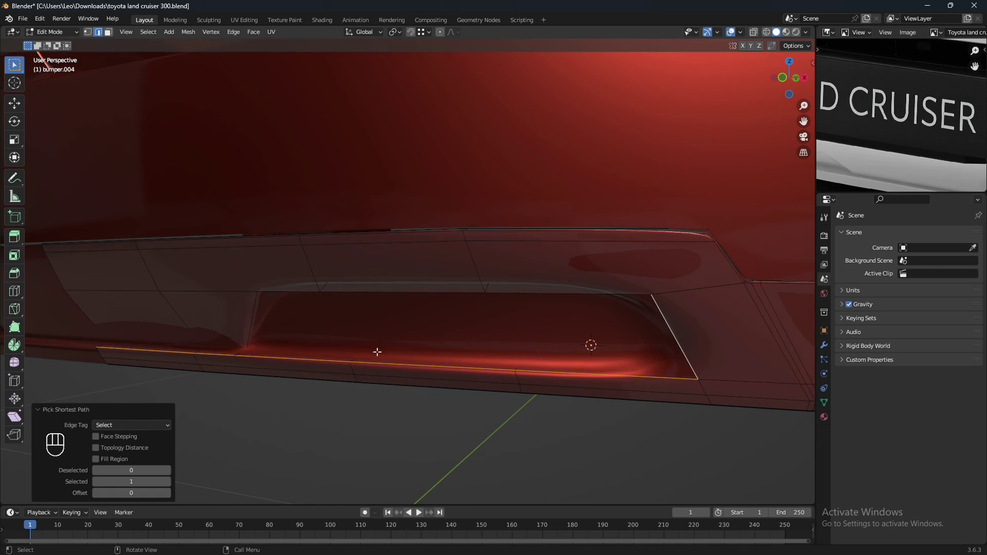
{"action": "left_click", "coordinate": [251, 320], "text": "ctrl"}
{"action": "scroll", "coordinate": [278, 336], "scroll_direction": "up", "scroll_amount": 2}
{"action": "middle_click_drag", "start_coordinate": [277, 336], "coordinate": [405, 319], "text": "shift"}
{"action": "key", "text": "shift+z"}
{"action": "scroll", "coordinate": [302, 363], "scroll_direction": "up", "scroll_amount": 2}
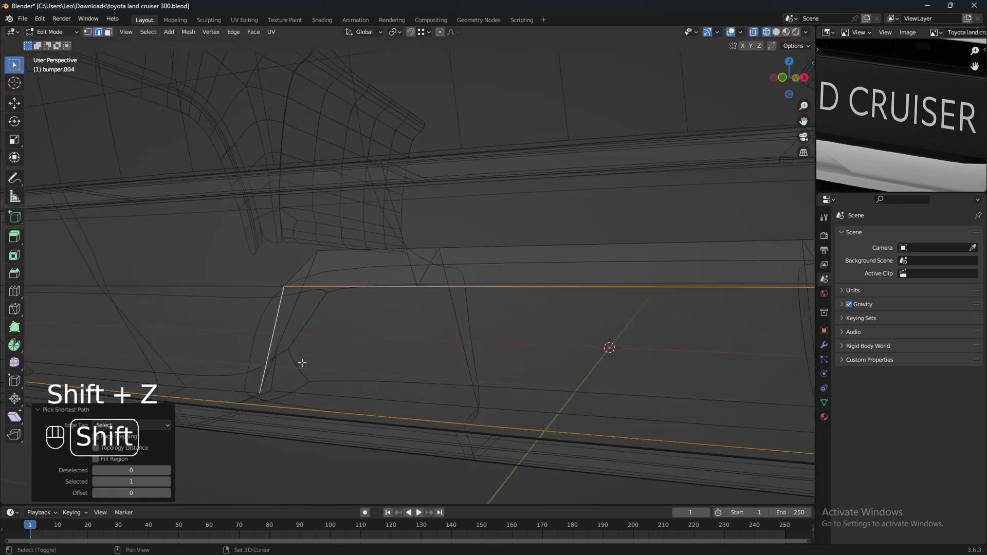
{"action": "middle_click_drag", "start_coordinate": [302, 363], "coordinate": [384, 339]}
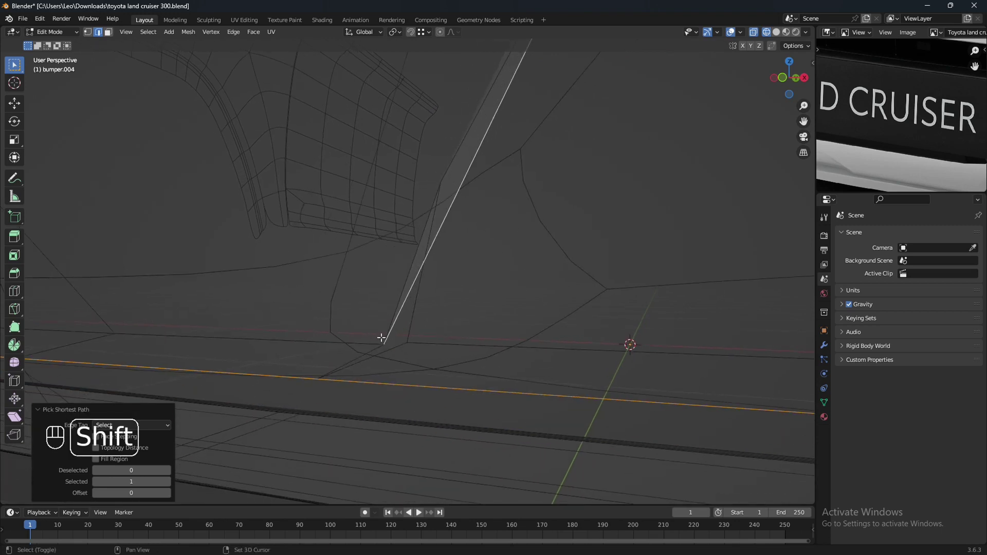
{"action": "left_click", "coordinate": [356, 360], "text": "shift"}
Add the recess's inner back edges, along its top and down its outer side, to the edge selection
{"action": "scroll", "coordinate": [360, 356], "scroll_direction": "down", "scroll_amount": 6}
{"action": "middle_click_drag", "start_coordinate": [511, 306], "coordinate": [436, 367], "text": "shift"}
{"action": "middle_click_drag", "start_coordinate": [455, 333], "coordinate": [421, 376]}
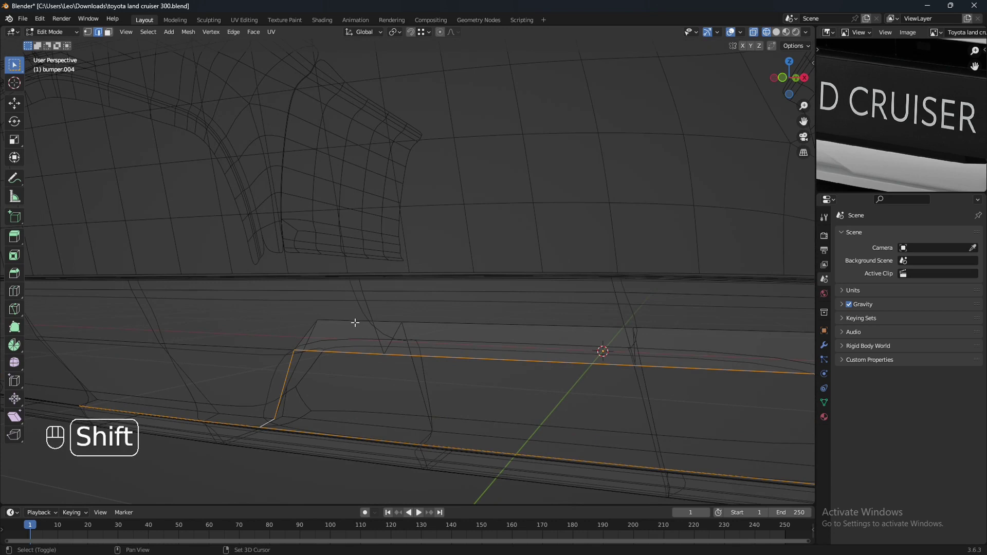
{"action": "scroll", "coordinate": [432, 333], "scroll_direction": "down", "scroll_amount": 2}
{"action": "middle_click_drag", "start_coordinate": [458, 332], "coordinate": [372, 359], "text": "shift"}
{"action": "scroll", "coordinate": [385, 359], "scroll_direction": "up", "scroll_amount": 1}
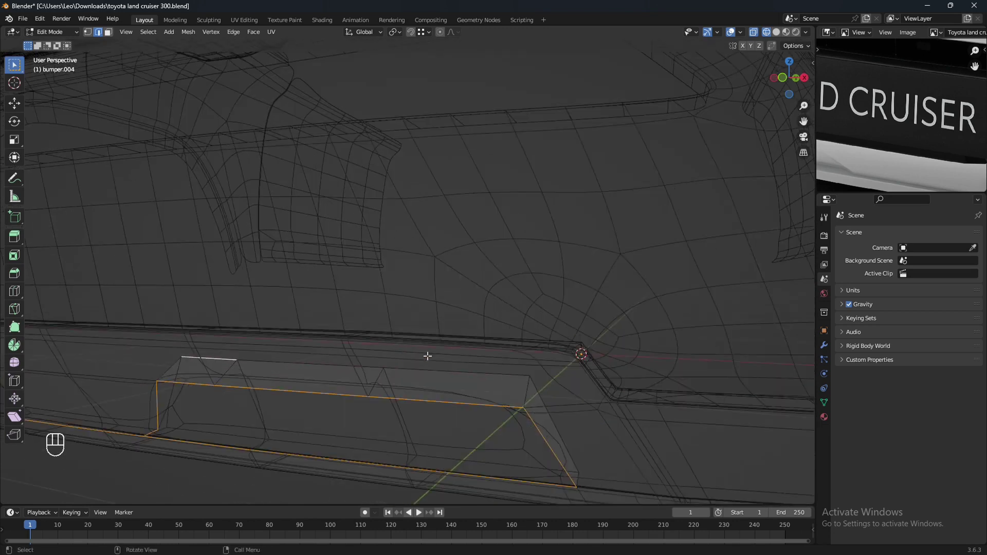
{"action": "middle_click_drag", "start_coordinate": [464, 369], "coordinate": [448, 338], "text": "shift"}
{"action": "left_click", "coordinate": [528, 369], "text": "ctrl"}
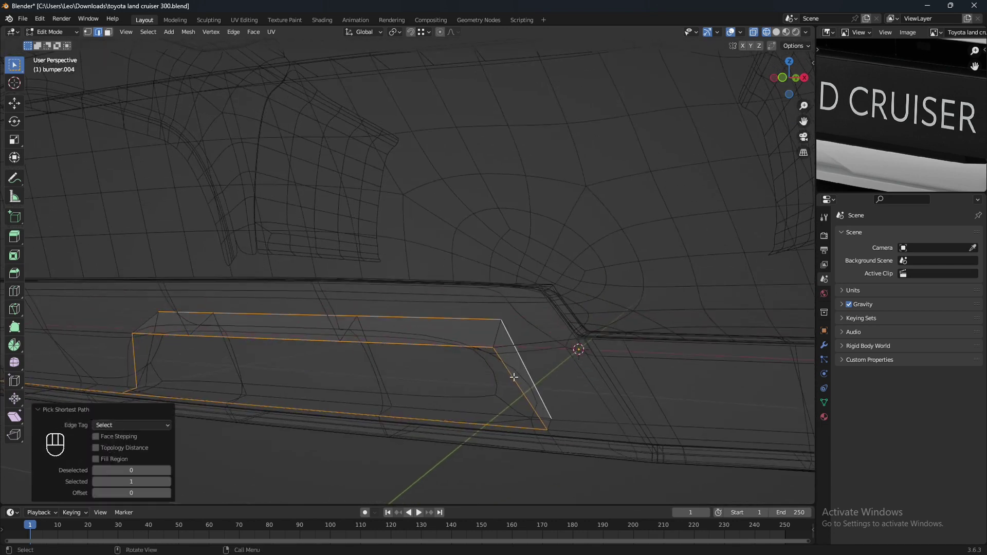
{"action": "middle_click_drag", "start_coordinate": [528, 368], "coordinate": [471, 384], "text": "shift"}
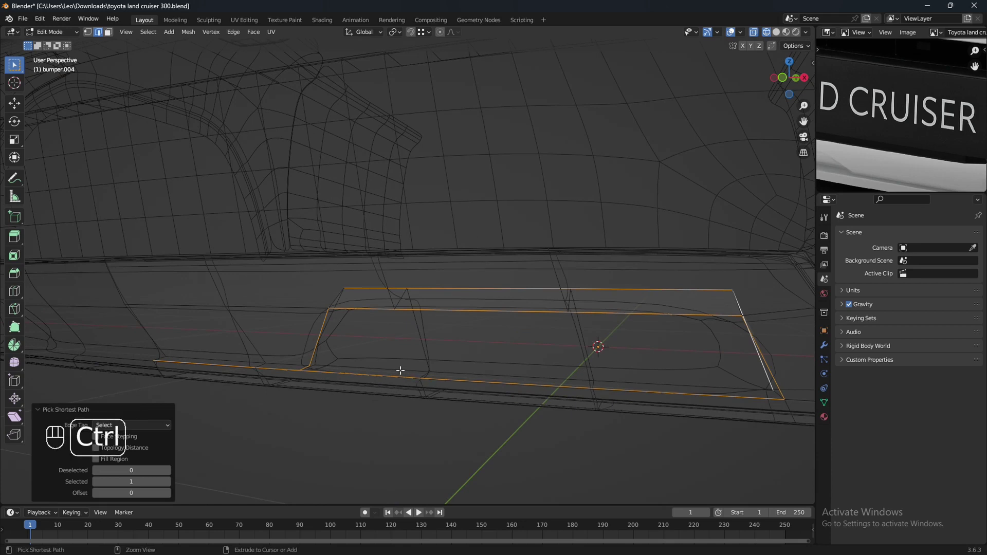
{"action": "middle_click_drag", "start_coordinate": [407, 375], "coordinate": [514, 368], "text": "shift"}
Bevel the selected recess edges with one segment and inspect the smoothed bumper in Object Mode
{"action": "key", "text": "shift+z"}
{"action": "scroll", "coordinate": [930, 147], "scroll_direction": "down", "scroll_amount": 2}
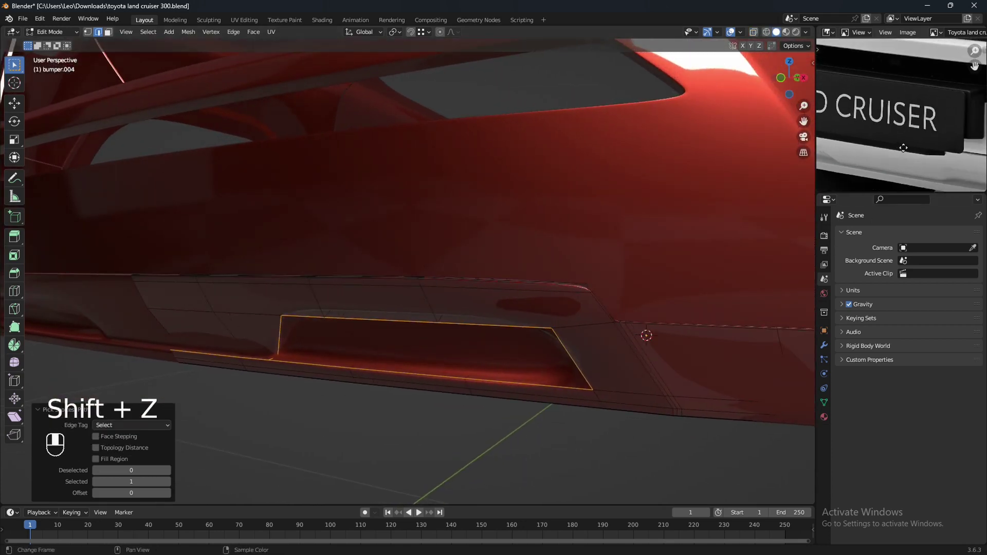
{"action": "key", "text": "ctrl+b"}
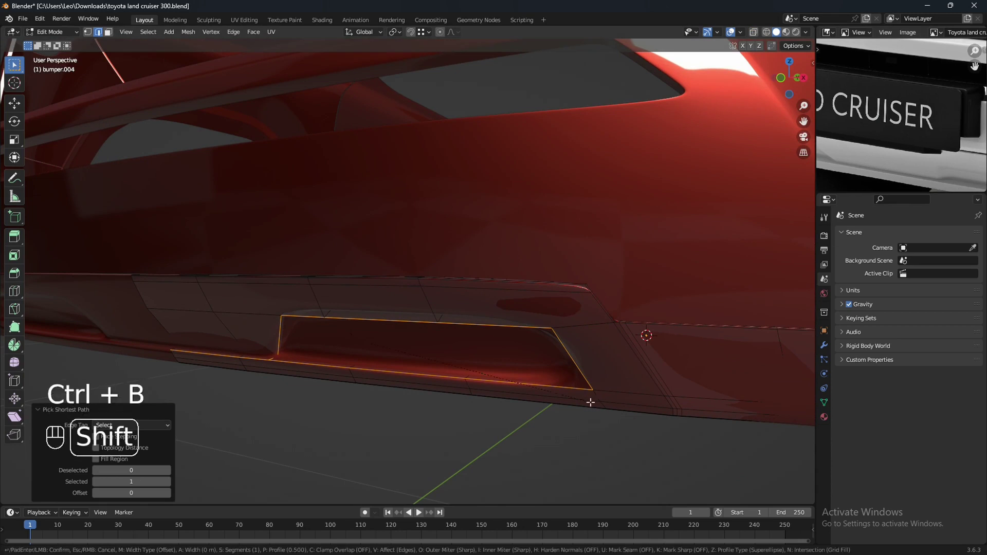
{"action": "left_click", "coordinate": [627, 426]}
{"action": "mouse_move", "coordinate": [625, 425]}
{"action": "middle_mouse_down"}
{"action": "mouse_move", "coordinate": [545, 412]}
{"action": "mouse_move", "coordinate": [570, 395]}
{"action": "mouse_move", "coordinate": [600, 396]}
{"action": "mouse_move", "coordinate": [617, 403]}
{"action": "mouse_move", "coordinate": [448, 385]}
{"action": "mouse_move", "coordinate": [484, 379]}
{"action": "mouse_move", "coordinate": [460, 378]}
{"action": "middle_mouse_up"}
{"action": "key", "text": "Tab"}
{"action": "scroll", "coordinate": [448, 382], "scroll_direction": "up", "scroll_amount": 2}
{"action": "key", "text": "Tab"}
In vertex mode with wireframe shading, select the vertex pairs along the recess's upper inner back edge
{"action": "scroll", "coordinate": [459, 384], "scroll_direction": "up", "scroll_amount": 2}
{"action": "key", "text": "shift+z"}
{"action": "key", "text": "1"}
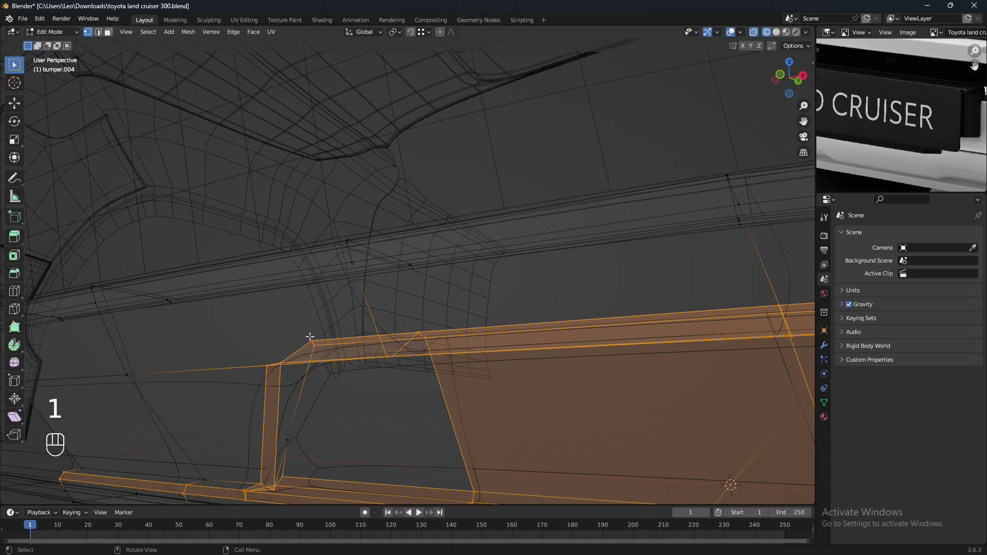
{"action": "left_click_drag", "start_coordinate": [327, 360], "coordinate": [327, 360]}
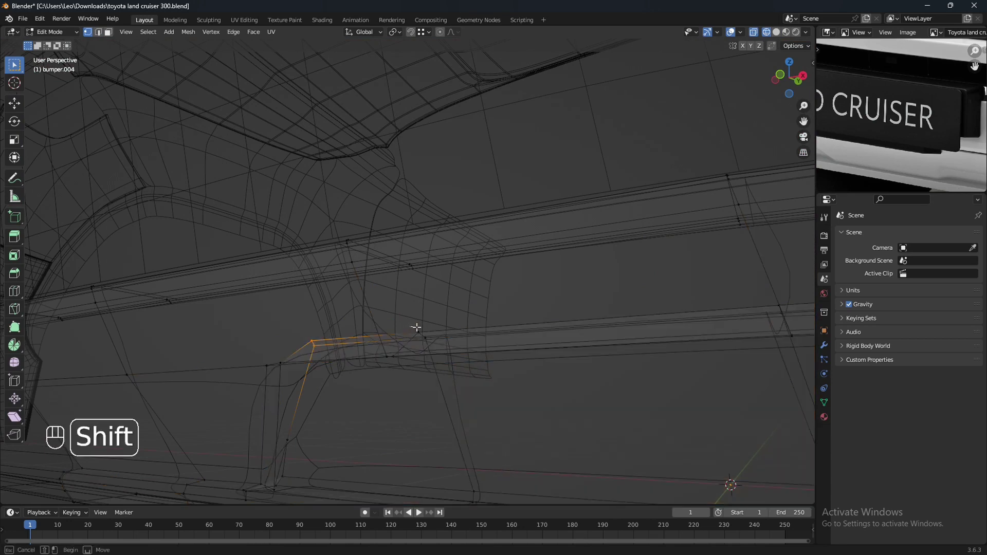
{"action": "left_click_drag", "start_coordinate": [417, 327], "coordinate": [438, 344], "text": "shift"}
{"action": "middle_click_drag", "start_coordinate": [591, 368], "coordinate": [549, 378], "text": "shift"}
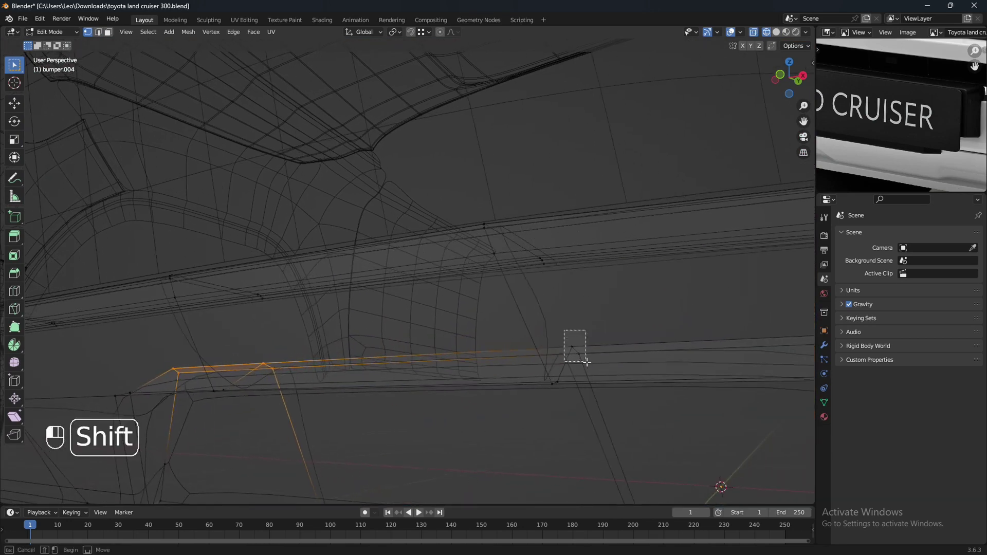
{"action": "left_click_drag", "start_coordinate": [586, 362], "coordinate": [590, 365], "text": "shift"}
{"action": "scroll", "coordinate": [636, 380], "scroll_direction": "down", "scroll_amount": 2}
{"action": "middle_click_drag", "start_coordinate": [641, 385], "coordinate": [519, 413], "text": "shift"}
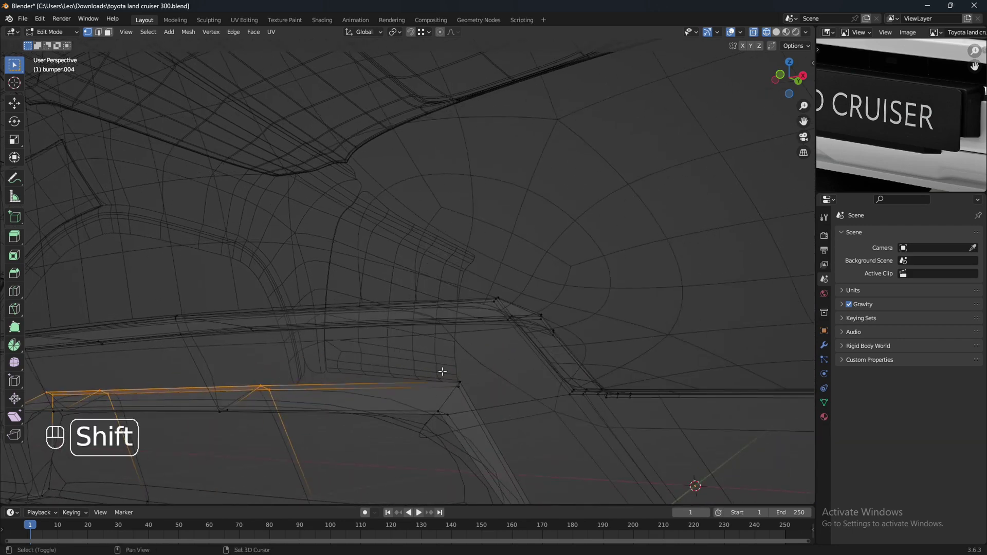
{"action": "mouse_move", "coordinate": [450, 391]}
{"action": "middle_mouse_down", "text": "shift"}
{"action": "mouse_move", "coordinate": [540, 384]}
{"action": "mouse_move", "coordinate": [498, 383]}
{"action": "mouse_move", "coordinate": [534, 360]}
{"action": "mouse_move", "coordinate": [540, 378]}
{"action": "middle_mouse_up", "text": "shift"}
Move the selected upper inner recess vertices down along Z by about 0.0084 m, comparing with the reference photo
{"action": "key", "text": "shift+z"}
{"action": "scroll", "coordinate": [535, 360], "scroll_direction": "down", "scroll_amount": 1}
{"action": "scroll", "coordinate": [957, 147], "scroll_direction": "down", "scroll_amount": 2}
{"action": "middle_click_drag", "start_coordinate": [957, 146], "coordinate": [915, 143]}
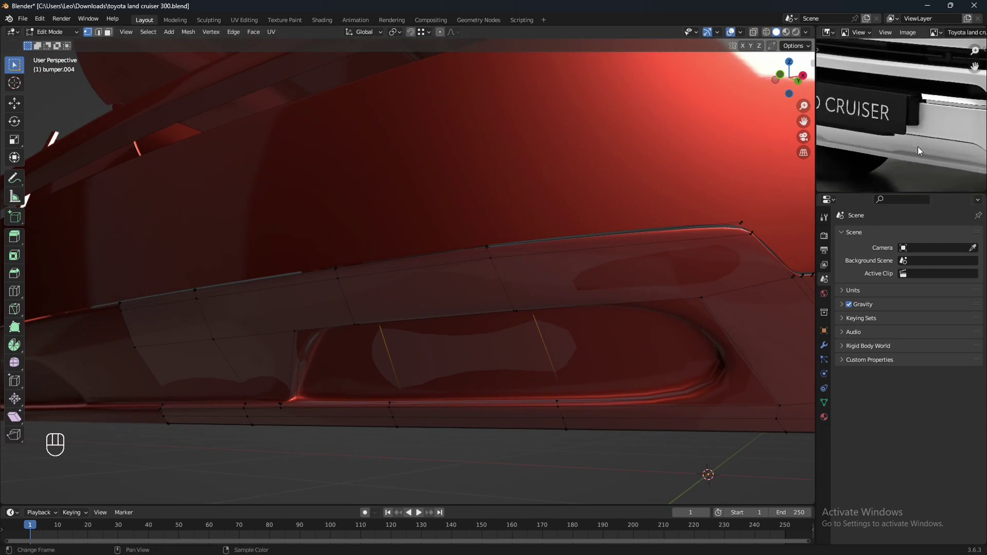
{"action": "scroll", "coordinate": [915, 142], "scroll_direction": "up", "scroll_amount": 2}
{"action": "middle_click_drag", "start_coordinate": [583, 372], "coordinate": [595, 370]}
{"action": "key", "text": "g"}
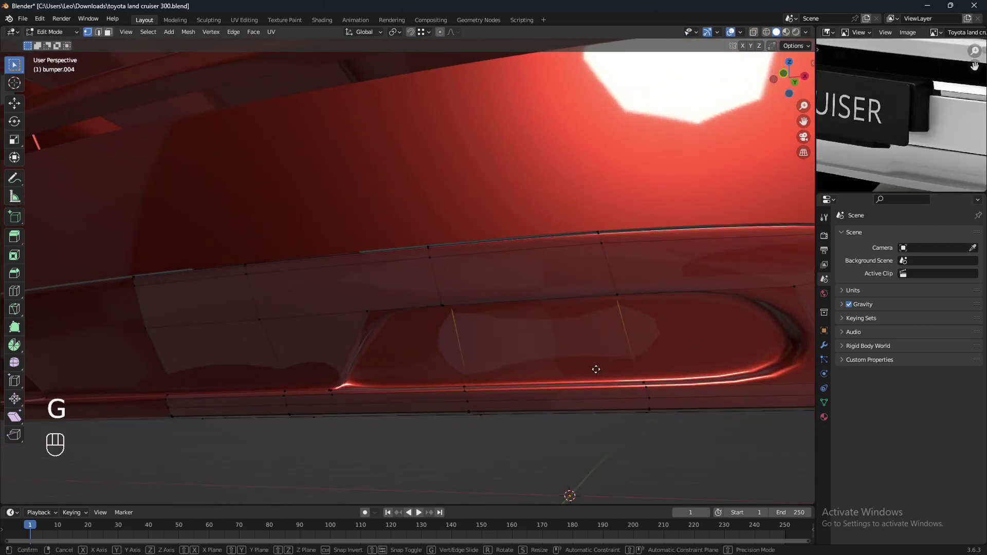
{"action": "key", "text": "z"}
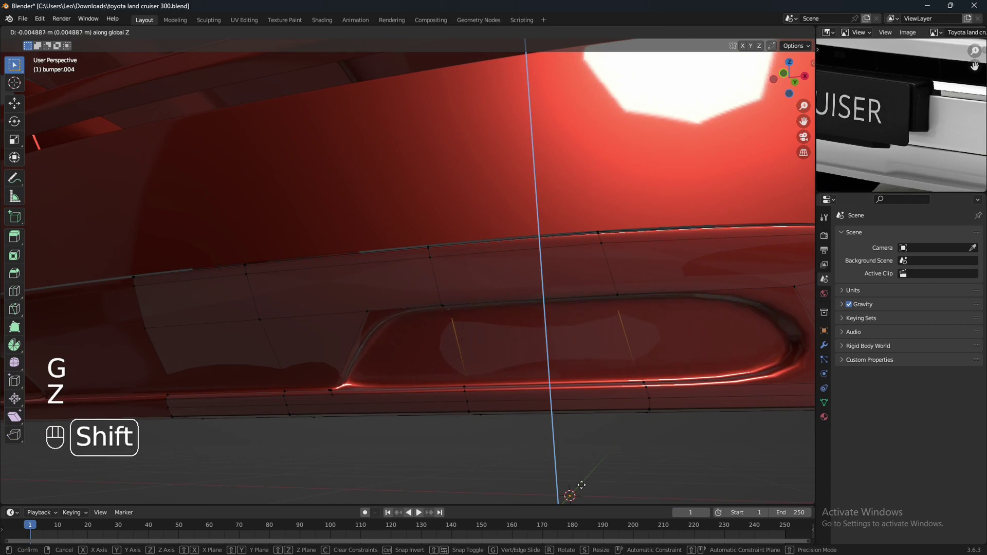
{"action": "left_click", "coordinate": [570, 97]}
Check the recess against the reference and lower the same upper vertices by about another 0.001 m along Z
{"action": "middle_click_drag", "start_coordinate": [569, 98], "coordinate": [511, 190]}
{"action": "scroll", "coordinate": [965, 142], "scroll_direction": "down", "scroll_amount": 1}
{"action": "middle_click_drag", "start_coordinate": [960, 143], "coordinate": [917, 79]}
{"action": "scroll", "coordinate": [899, 139], "scroll_direction": "up", "scroll_amount": 3}
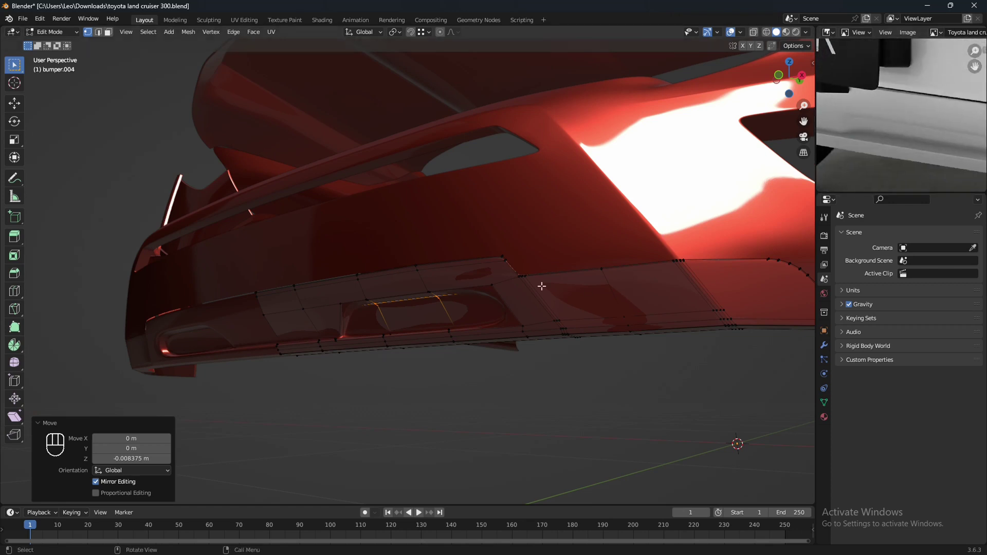
{"action": "middle_click_drag", "start_coordinate": [541, 286], "coordinate": [560, 283]}
{"action": "scroll", "coordinate": [492, 335], "scroll_direction": "up", "scroll_amount": 3}
{"action": "middle_click_drag", "start_coordinate": [489, 334], "coordinate": [492, 310], "text": "shift"}
{"action": "mouse_move", "coordinate": [491, 310]}
{"action": "middle_mouse_down"}
{"action": "mouse_move", "coordinate": [500, 302]}
{"action": "mouse_move", "coordinate": [485, 303]}
{"action": "middle_mouse_up"}
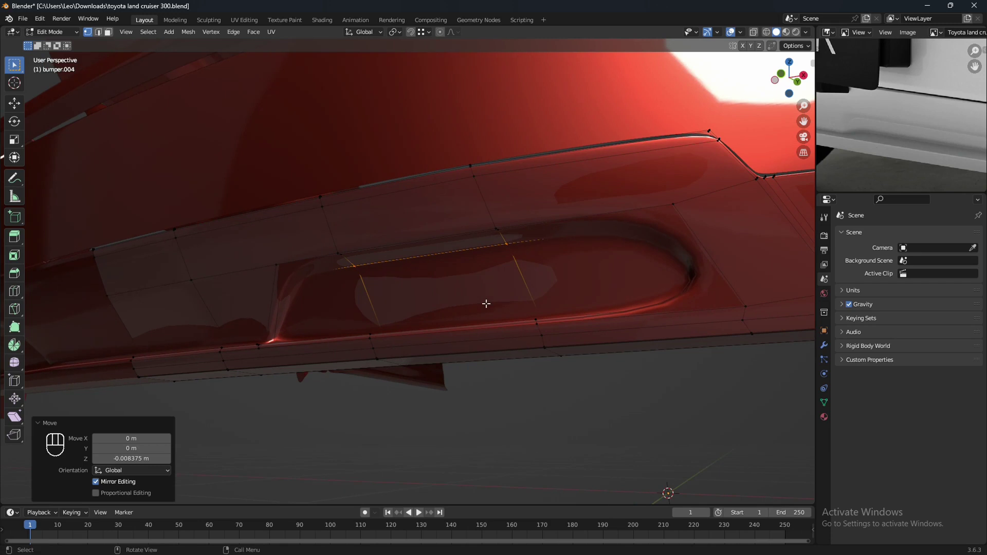
{"action": "key", "text": "g"}
{"action": "key", "text": "z"}
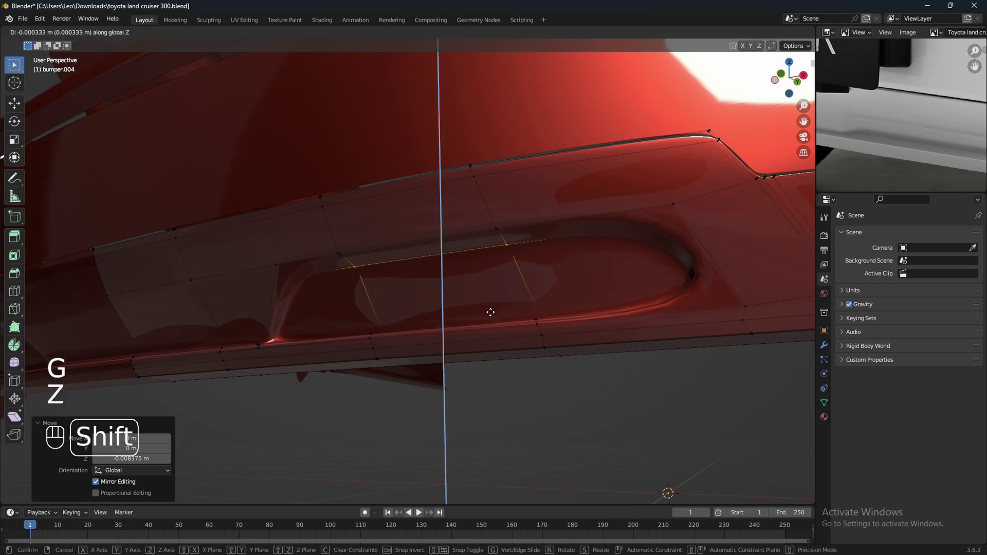
{"action": "left_click", "coordinate": [494, 327]}
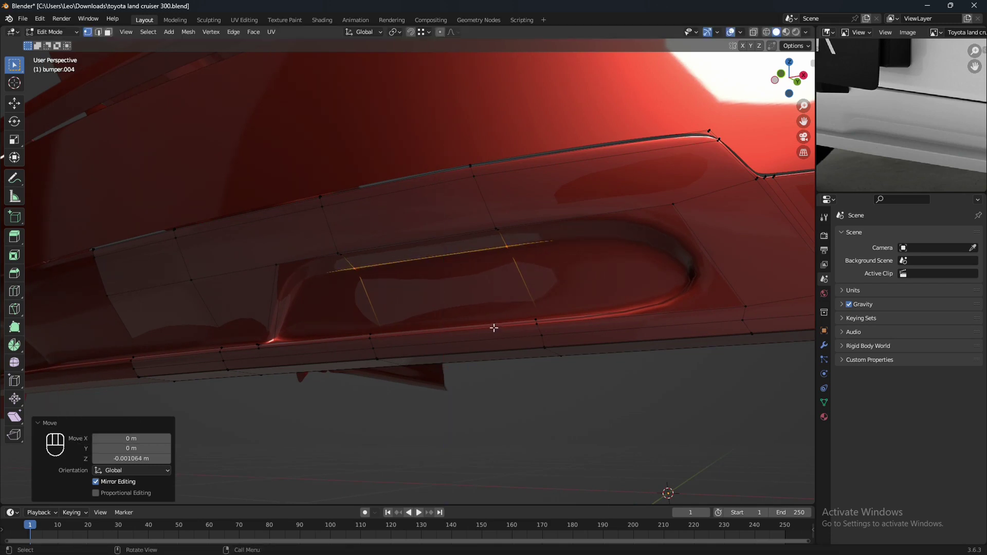
Move the vertex at the recess's lower inner corner about 0.0024 m along X towards the centre seam
{"action": "middle_click_drag", "start_coordinate": [493, 326], "coordinate": [430, 352]}
{"action": "scroll", "coordinate": [467, 331], "scroll_direction": "up", "scroll_amount": 2}
{"action": "scroll", "coordinate": [398, 353], "scroll_direction": "up", "scroll_amount": 2}
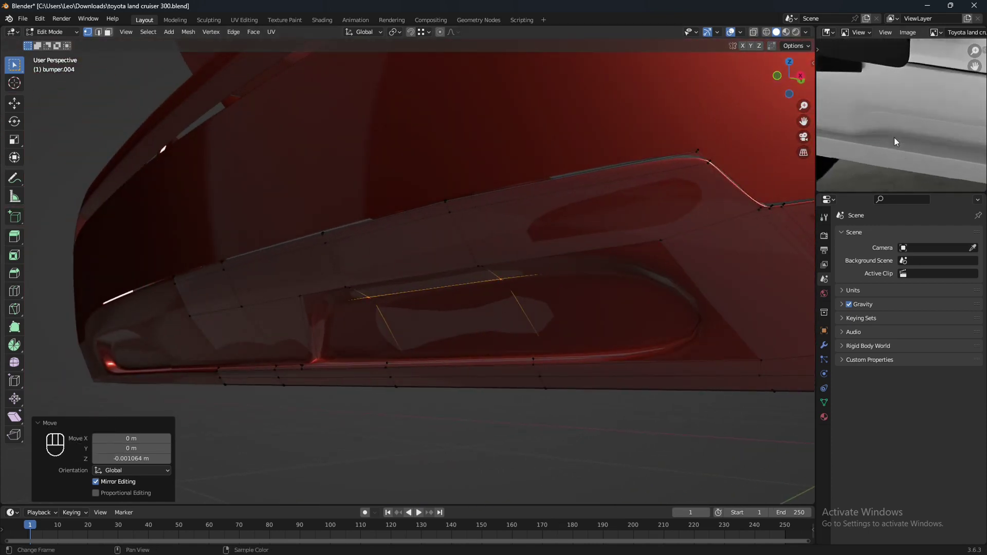
{"action": "middle_click_drag", "start_coordinate": [609, 331], "coordinate": [432, 391]}
{"action": "key", "text": "shift+z"}
{"action": "middle_click_drag", "start_coordinate": [454, 424], "coordinate": [493, 451]}
{"action": "key", "text": "g"}
{"action": "key", "text": "x"}
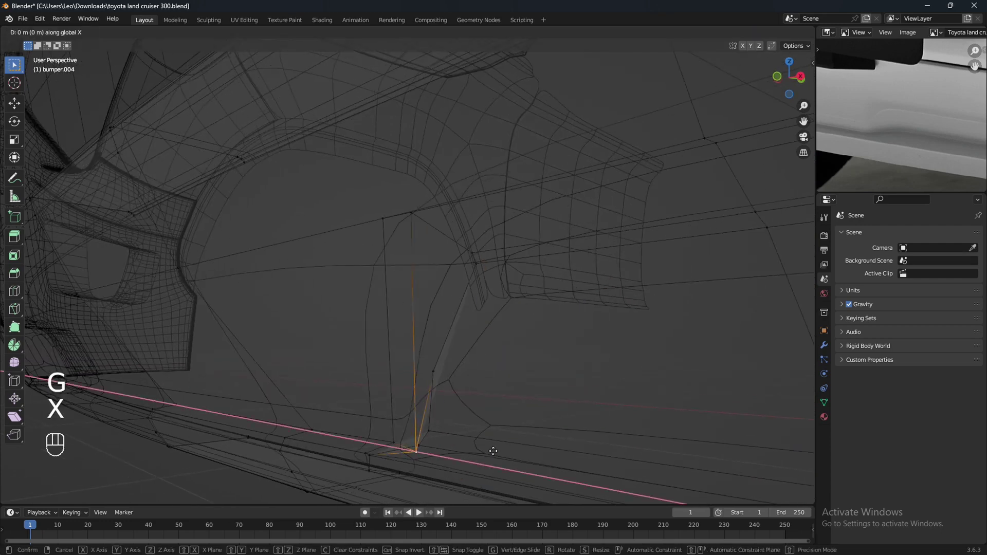
{"action": "left_click", "coordinate": [393, 414]}
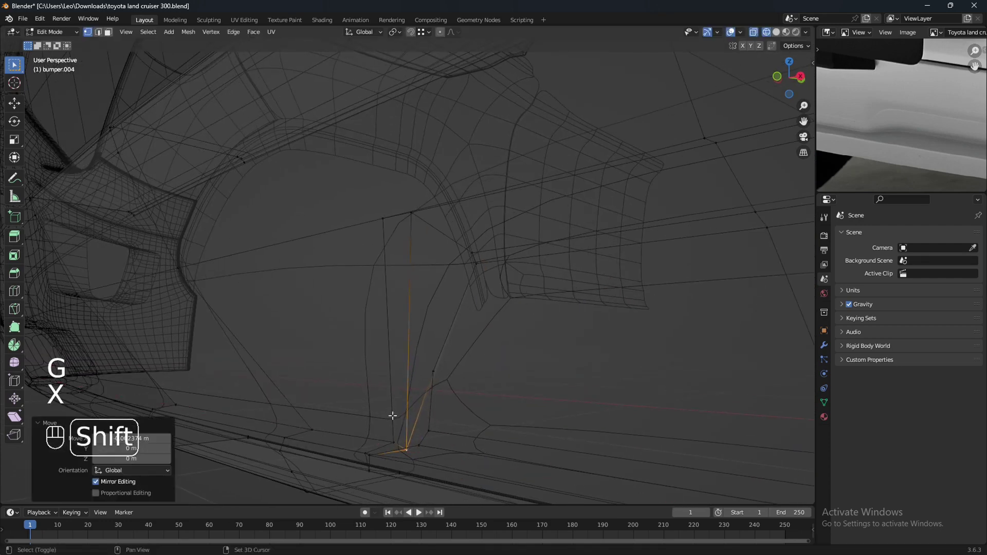
{"action": "mouse_move", "coordinate": [392, 415]}
{"action": "middle_mouse_down"}
{"action": "mouse_move", "coordinate": [511, 385]}
{"action": "mouse_move", "coordinate": [473, 381]}
{"action": "middle_mouse_up"}
Add one centred vertical loop cut through the recess section nearest its outer end
{"action": "key", "text": "shift+z"}
{"action": "scroll", "coordinate": [472, 381], "scroll_direction": "up", "scroll_amount": 1}
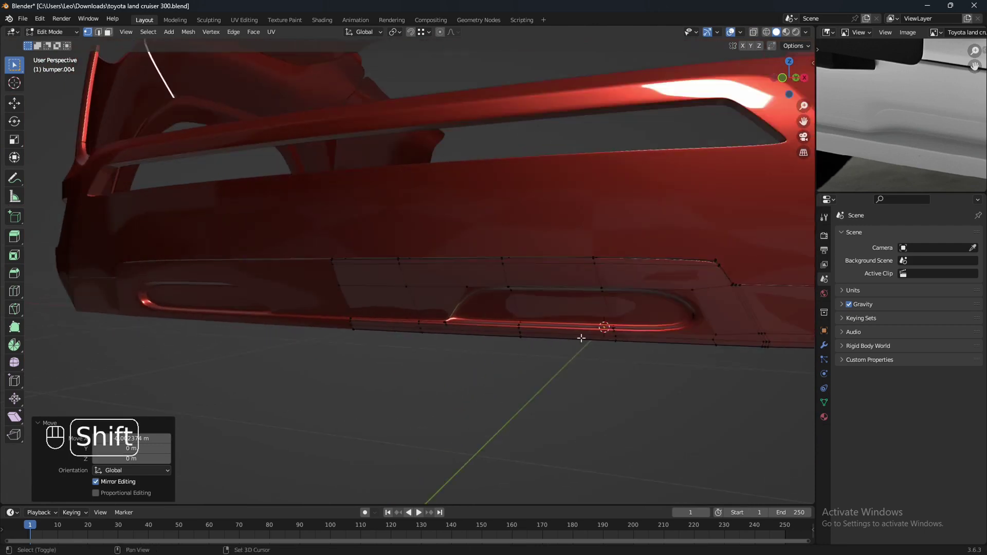
{"action": "middle_click_drag", "start_coordinate": [581, 340], "coordinate": [525, 355], "text": "shift"}
{"action": "scroll", "coordinate": [531, 357], "scroll_direction": "up", "scroll_amount": 1}
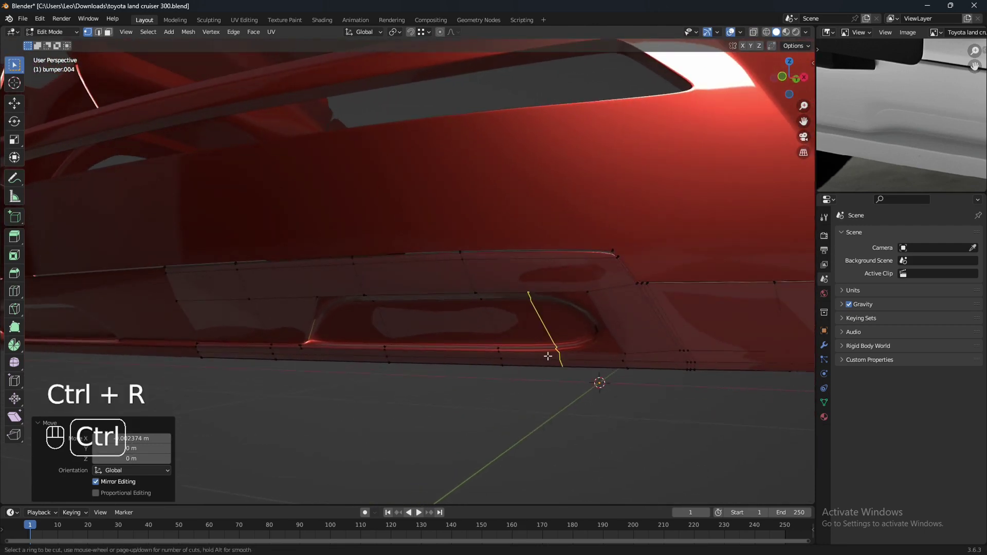
{"action": "left_click", "coordinate": [548, 356]}
{"action": "right_click", "coordinate": [547, 355]}
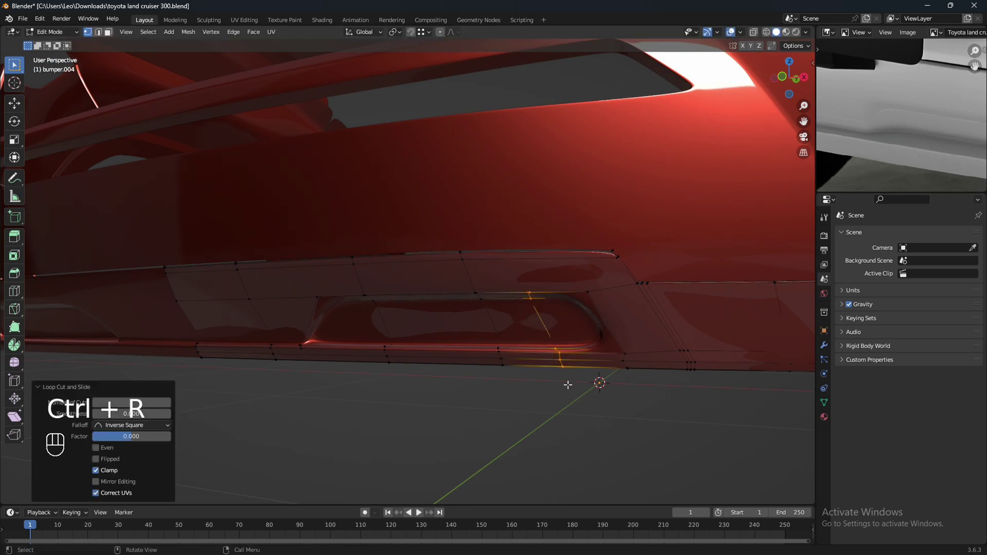
Select only the lower vertices of the new loop and edge-slide them outward to a factor of -0.950
{"action": "key", "text": "shift+z"}
{"action": "middle_click_drag", "start_coordinate": [568, 385], "coordinate": [579, 355], "text": "shift"}
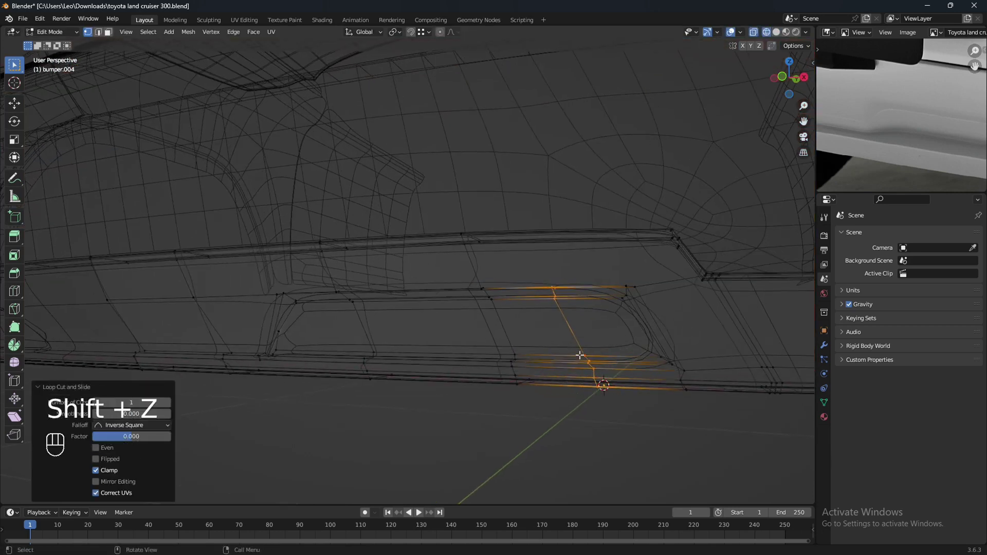
{"action": "left_click_drag", "start_coordinate": [601, 409], "coordinate": [601, 410]}
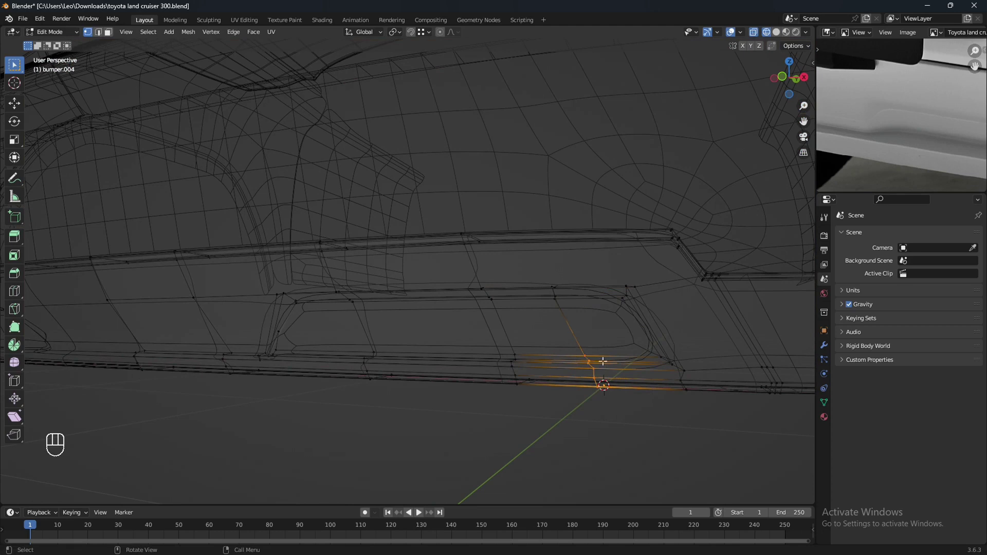
{"action": "key", "text": "shift+z"}
{"action": "middle_click_drag", "start_coordinate": [605, 368], "coordinate": [526, 365], "text": "shift"}
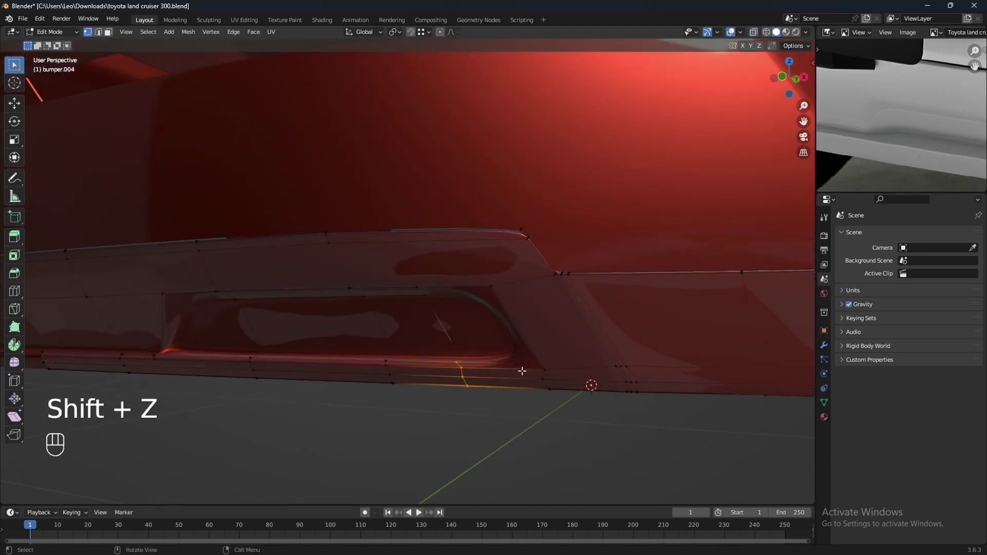
{"action": "scroll", "coordinate": [947, 159], "scroll_direction": "down", "scroll_amount": 2}
{"action": "middle_click_drag", "start_coordinate": [947, 159], "coordinate": [921, 129]}
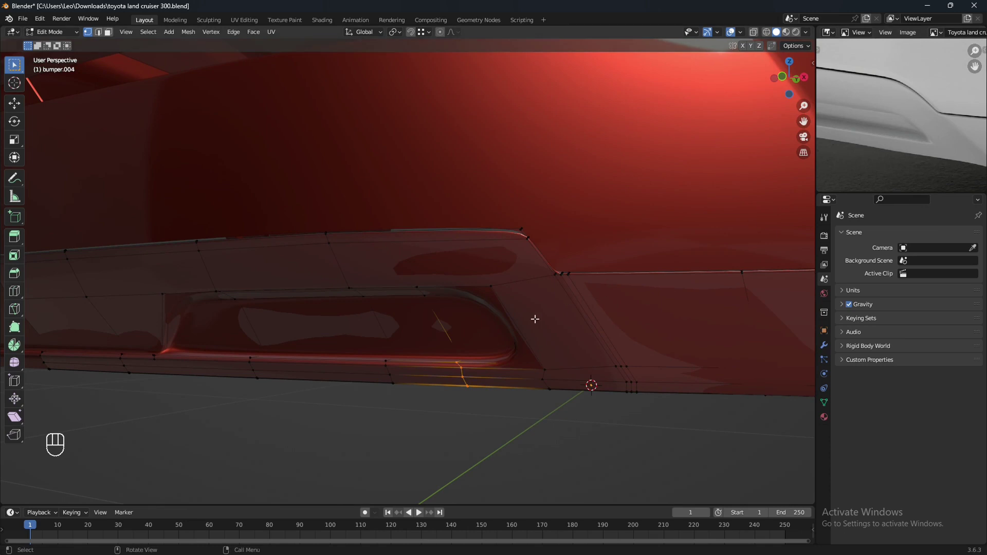
{"action": "key", "text": "g"}
{"action": "key", "text": "g"}
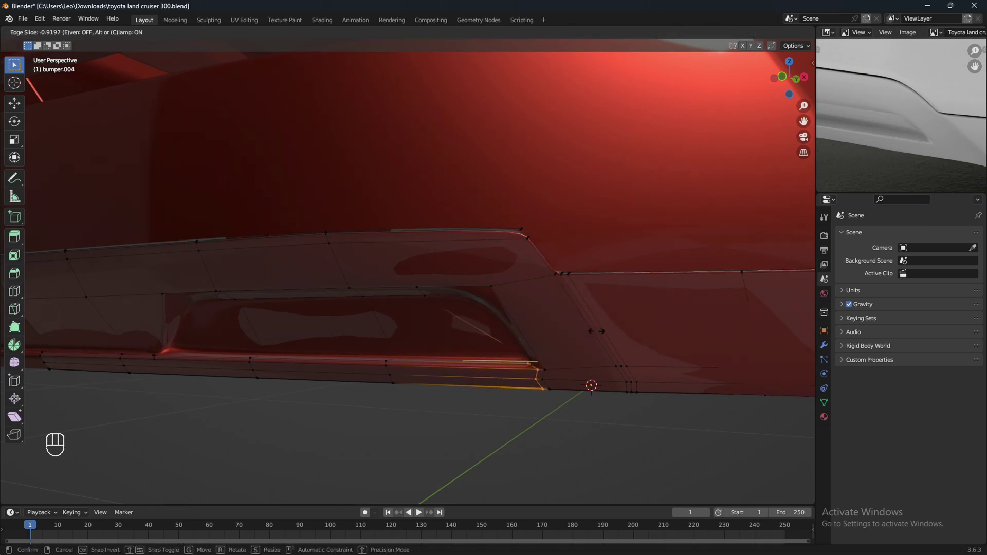
{"action": "left_click", "coordinate": [598, 331]}
Compare the smoothed bumper with the reference photo in Object Mode and save the file
{"action": "scroll", "coordinate": [595, 331], "scroll_direction": "down", "scroll_amount": 4}
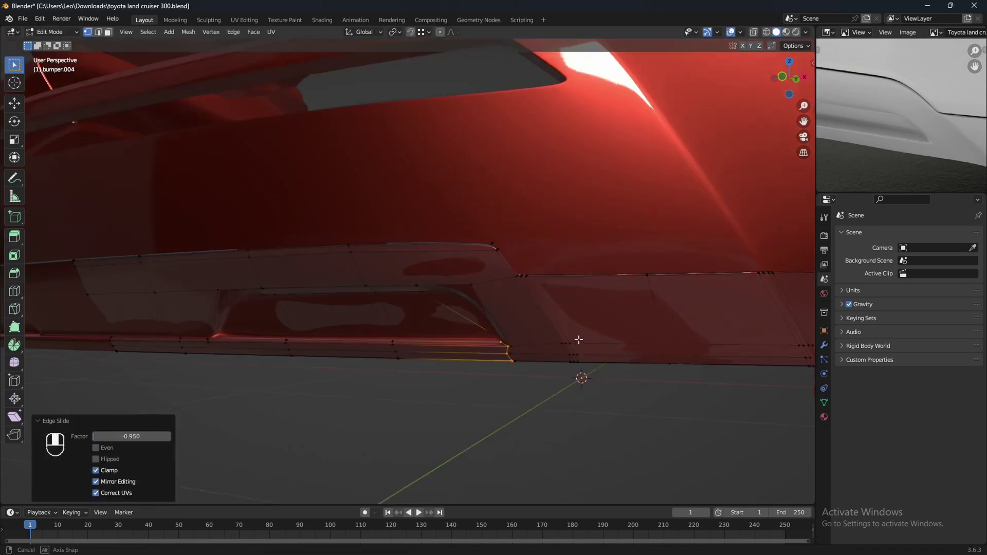
{"action": "key", "text": "Tab"}
{"action": "scroll", "coordinate": [595, 329], "scroll_direction": "down", "scroll_amount": 6}
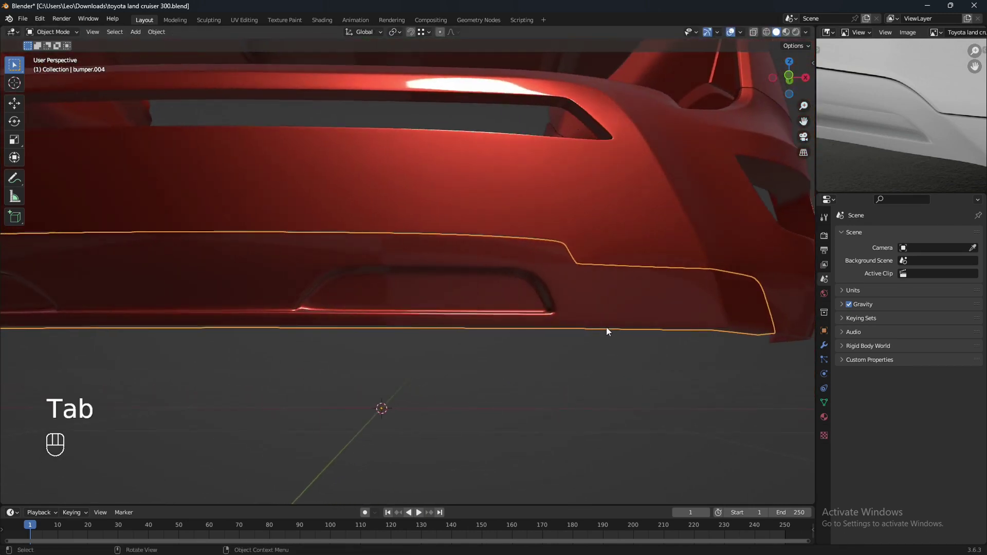
{"action": "mouse_move", "coordinate": [629, 318]}
{"action": "middle_mouse_down"}
{"action": "mouse_move", "coordinate": [608, 324]}
{"action": "mouse_move", "coordinate": [620, 325]}
{"action": "middle_mouse_up"}
{"action": "middle_click_drag", "start_coordinate": [859, 135], "coordinate": [905, 154]}
{"action": "middle_click_drag", "start_coordinate": [678, 262], "coordinate": [417, 326]}
{"action": "scroll", "coordinate": [382, 330], "scroll_direction": "down", "scroll_amount": 3}
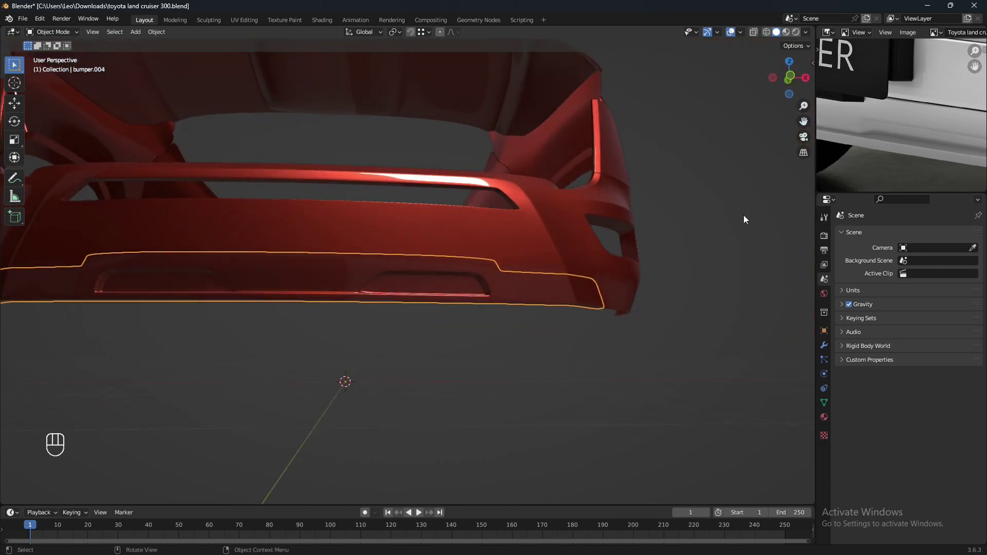
{"action": "scroll", "coordinate": [880, 147], "scroll_direction": "down", "scroll_amount": 2}
{"action": "middle_click_drag", "start_coordinate": [880, 147], "coordinate": [856, 151]}
{"action": "scroll", "coordinate": [920, 144], "scroll_direction": "up", "scroll_amount": 1}
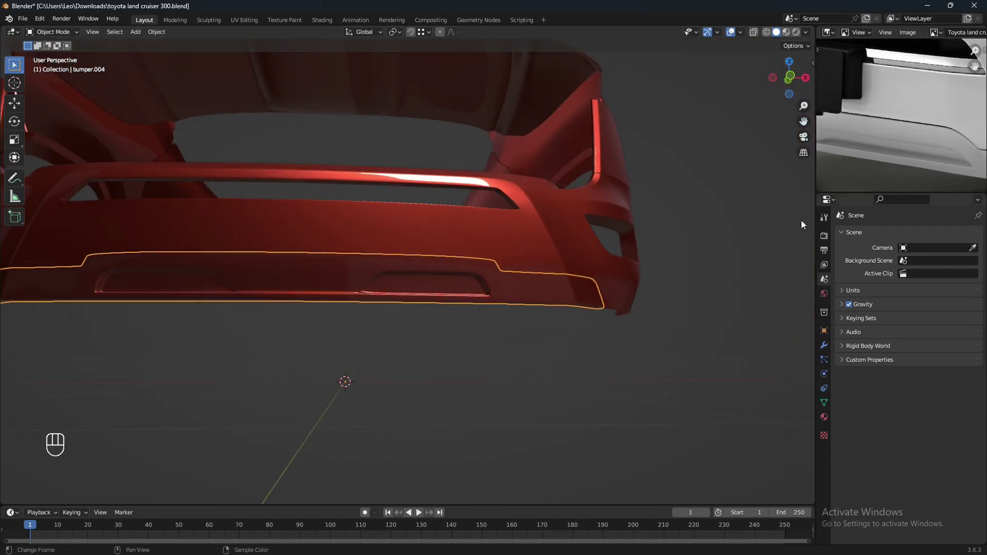
{"action": "middle_click_drag", "start_coordinate": [801, 224], "coordinate": [586, 337]}
{"action": "key", "text": "ctrl+s"}
Examine the recess's lower ledge and outer corner up close against the reference photo
{"action": "scroll", "coordinate": [460, 397], "scroll_direction": "up", "scroll_amount": 3}
{"action": "middle_click_drag", "start_coordinate": [467, 395], "coordinate": [529, 396]}
{"action": "scroll", "coordinate": [499, 390], "scroll_direction": "up", "scroll_amount": 1}
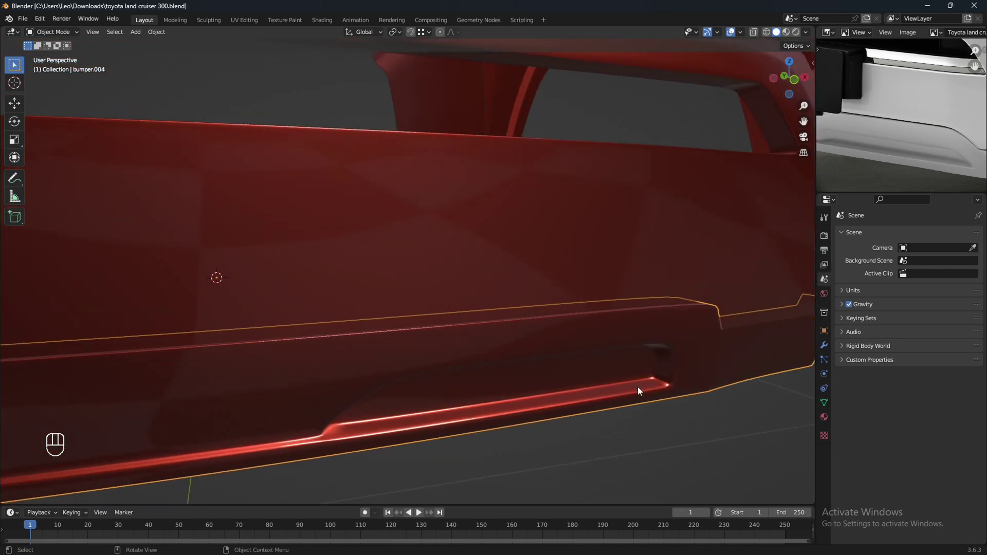
{"action": "middle_click_drag", "start_coordinate": [641, 387], "coordinate": [629, 388]}
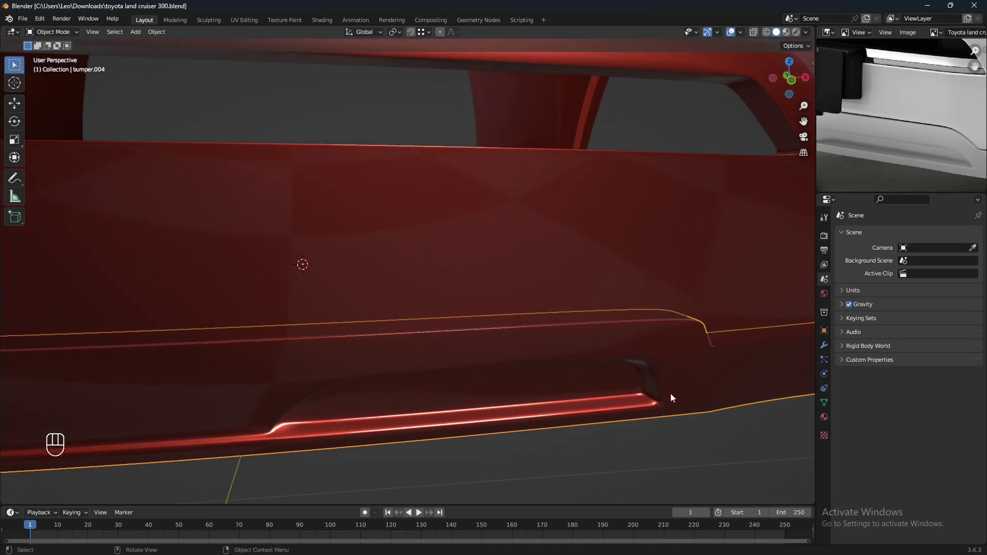
{"action": "scroll", "coordinate": [871, 165], "scroll_direction": "up", "scroll_amount": 1}
{"action": "middle_click_drag", "start_coordinate": [872, 163], "coordinate": [886, 144]}
{"action": "scroll", "coordinate": [878, 154], "scroll_direction": "up", "scroll_amount": 1}
{"action": "scroll", "coordinate": [886, 148], "scroll_direction": "up", "scroll_amount": 3}
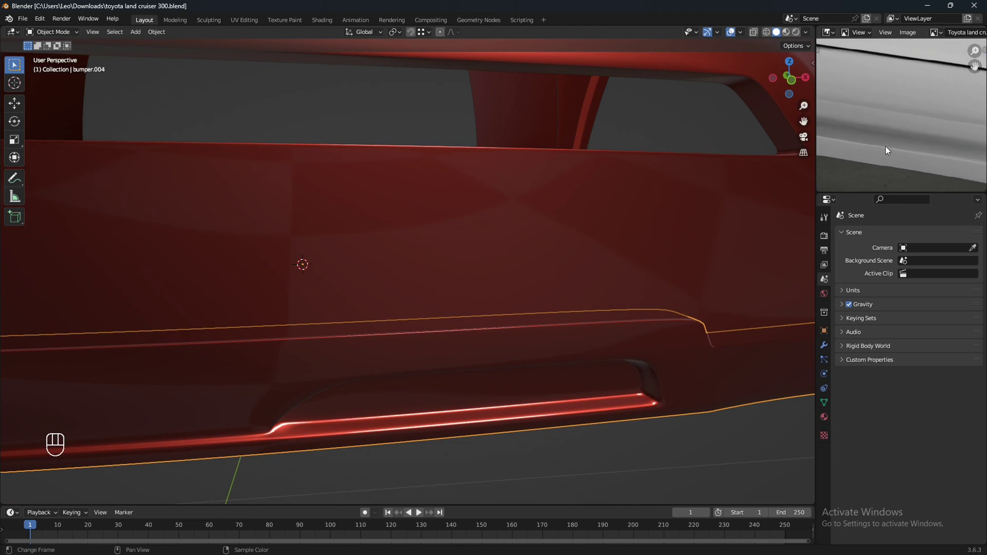
{"action": "middle_click_drag", "start_coordinate": [591, 360], "coordinate": [514, 375]}
In Edit Mode, select the vertex path along the recess's lower front edge from its outer corner to the centre seam
{"action": "key", "text": "Tab"}
{"action": "scroll", "coordinate": [561, 391], "scroll_direction": "up", "scroll_amount": 1}
{"action": "key", "text": "shift+z"}
{"action": "scroll", "coordinate": [544, 415], "scroll_direction": "up", "scroll_amount": 1}
{"action": "scroll", "coordinate": [518, 402], "scroll_direction": "up", "scroll_amount": 1}
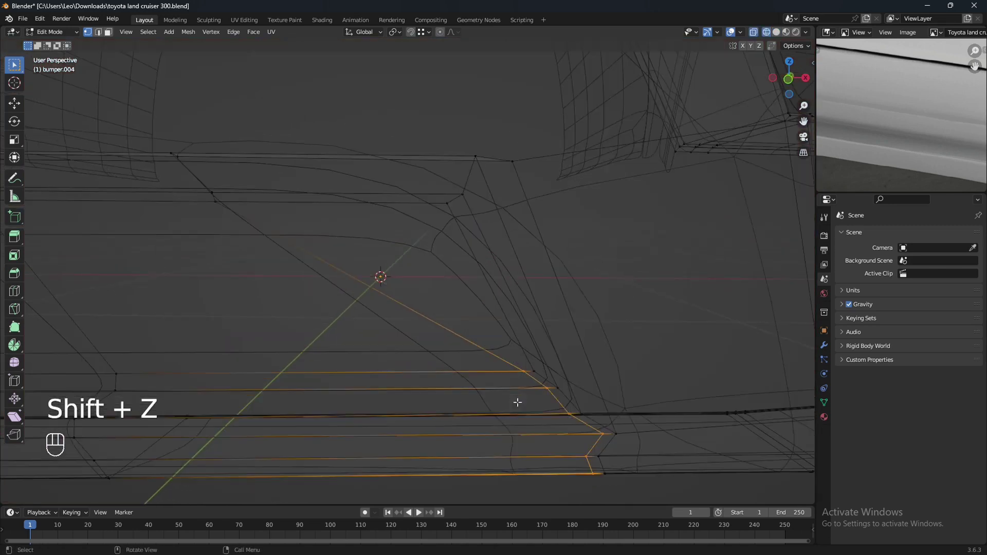
{"action": "left_click", "coordinate": [584, 413]}
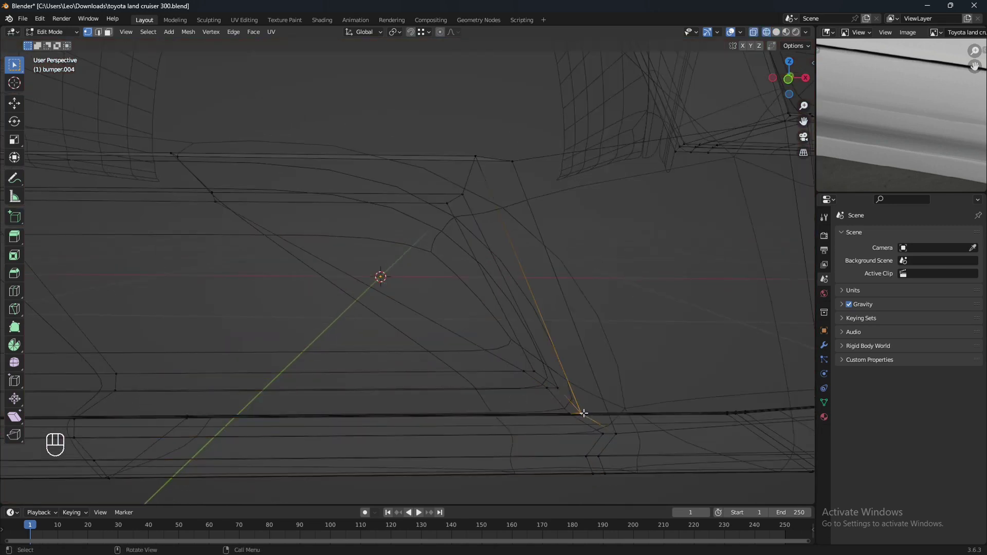
{"action": "key", "text": "shift+z"}
{"action": "scroll", "coordinate": [545, 412], "scroll_direction": "down", "scroll_amount": 1}
{"action": "middle_click_drag", "start_coordinate": [312, 346], "coordinate": [437, 360], "text": "shift"}
{"action": "middle_click_drag", "start_coordinate": [346, 353], "coordinate": [467, 375], "text": "shift"}
{"action": "middle_click_drag", "start_coordinate": [311, 356], "coordinate": [469, 386], "text": "shift"}
{"action": "scroll", "coordinate": [468, 386], "scroll_direction": "up", "scroll_amount": 1}
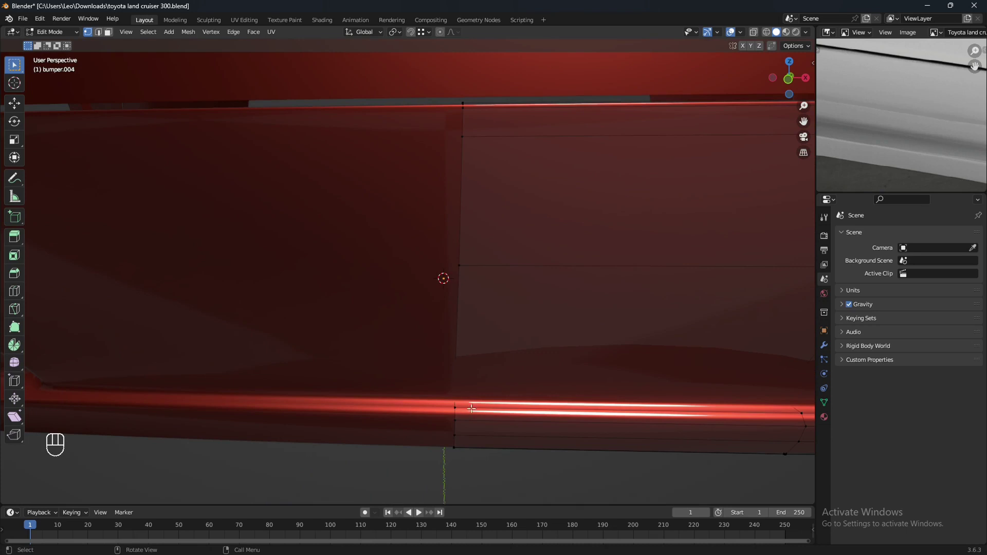
{"action": "left_click", "coordinate": [456, 406], "text": "ctrl"}
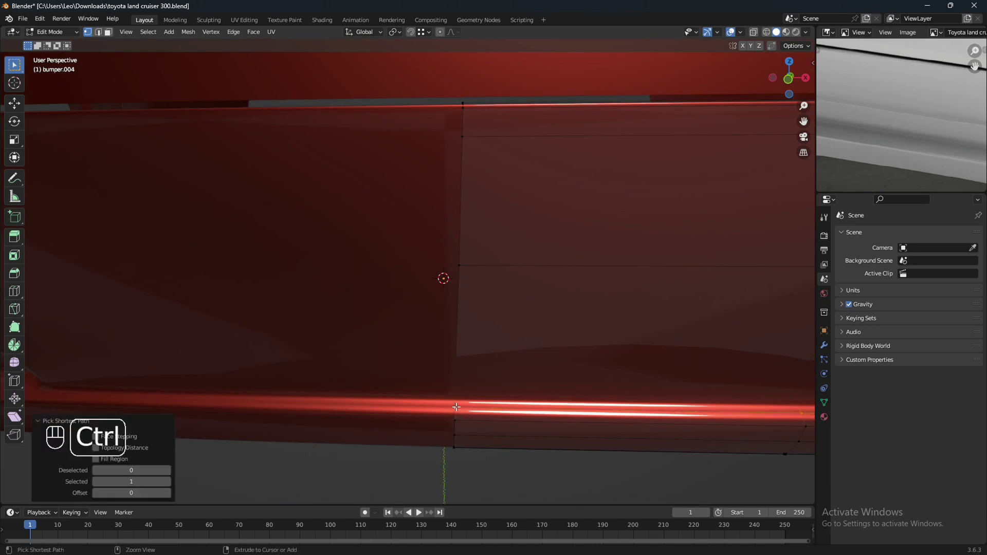
{"action": "scroll", "coordinate": [455, 407], "scroll_direction": "down", "scroll_amount": 2}
{"action": "middle_click_drag", "start_coordinate": [456, 407], "coordinate": [299, 414], "text": "shift"}
{"action": "scroll", "coordinate": [582, 386], "scroll_direction": "down", "scroll_amount": 2}
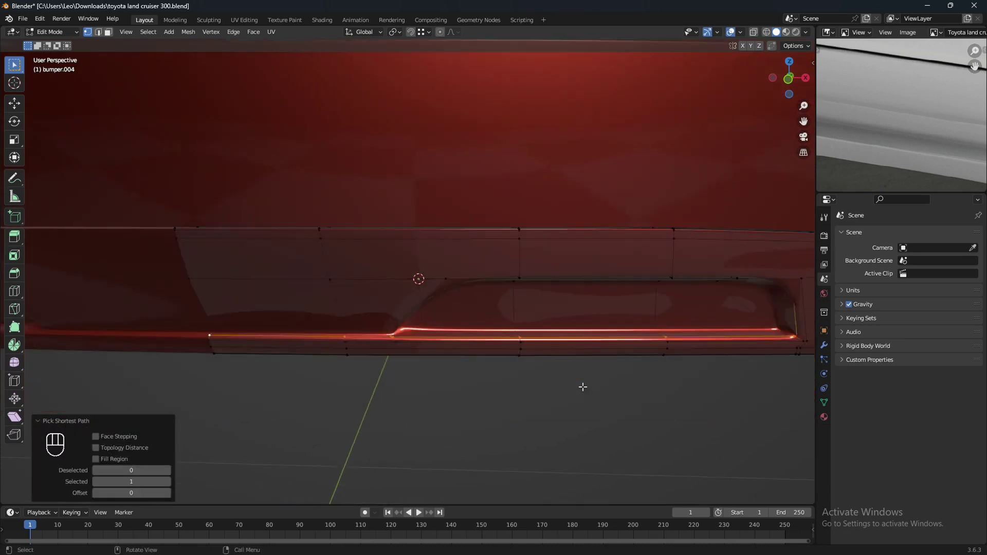
{"action": "middle_click_drag", "start_coordinate": [581, 386], "coordinate": [504, 405], "text": "shift"}
{"action": "scroll", "coordinate": [563, 377], "scroll_direction": "up", "scroll_amount": 1}
{"action": "middle_click_drag", "start_coordinate": [603, 388], "coordinate": [565, 369], "text": "shift"}
{"action": "scroll", "coordinate": [600, 393], "scroll_direction": "up", "scroll_amount": 1}
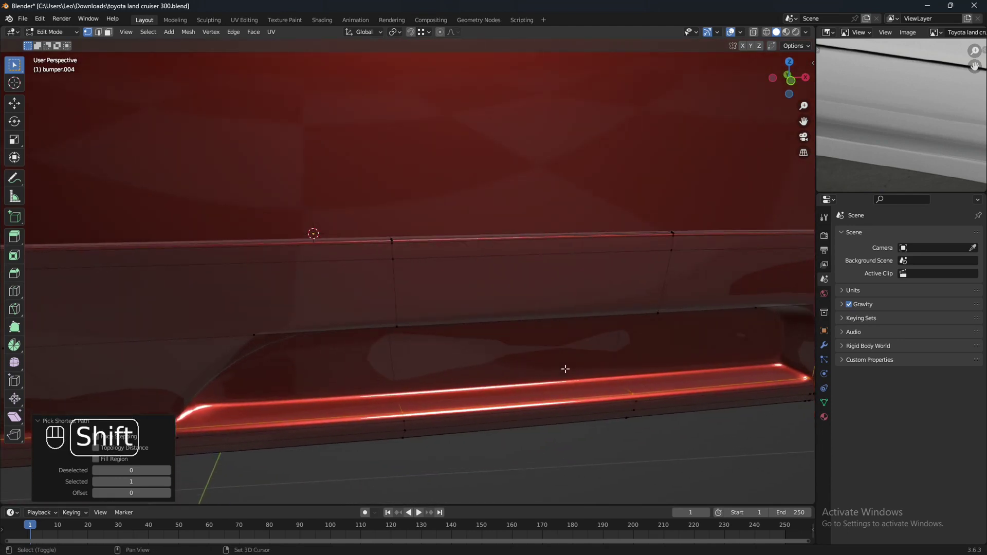
Edge-slide the selected vertex path along the recess's lower front edge, and return to Object Mode
{"action": "key", "text": "g"}
{"action": "key", "text": "g"}
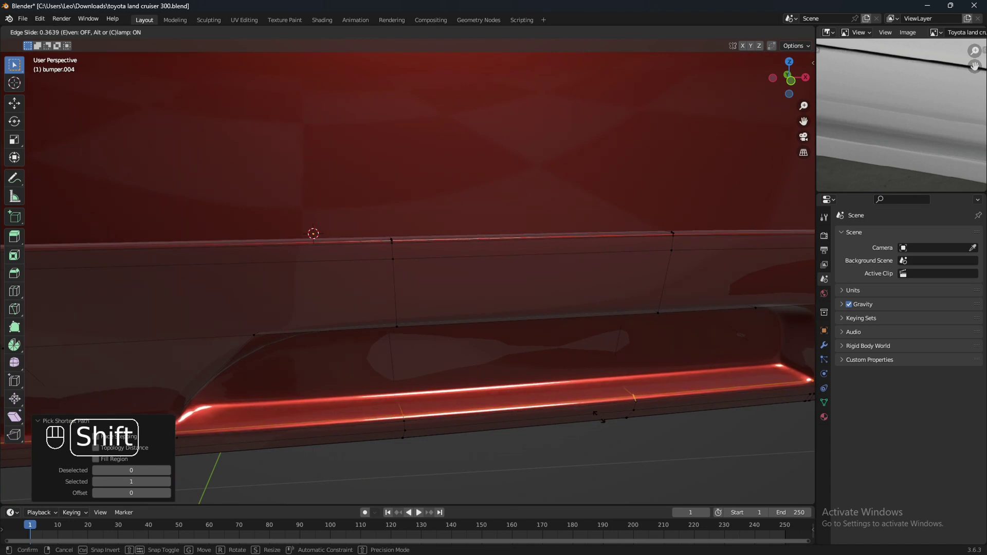
{"action": "left_click", "coordinate": [611, 429]}
{"action": "middle_click_drag", "start_coordinate": [610, 430], "coordinate": [549, 378]}
{"action": "key", "text": "Tab"}
Compare the smoothed recess and its lower ledge with the reference photo from several angles
{"action": "scroll", "coordinate": [582, 409], "scroll_direction": "up", "scroll_amount": 3}
{"action": "scroll", "coordinate": [572, 404], "scroll_direction": "down", "scroll_amount": 1}
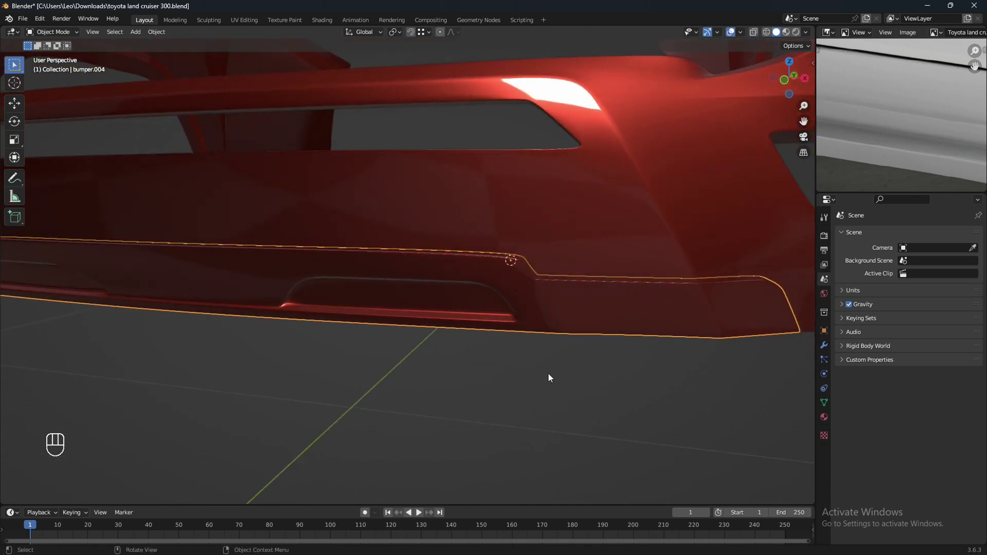
{"action": "scroll", "coordinate": [934, 126], "scroll_direction": "down", "scroll_amount": 3}
{"action": "scroll", "coordinate": [550, 311], "scroll_direction": "down", "scroll_amount": 2}
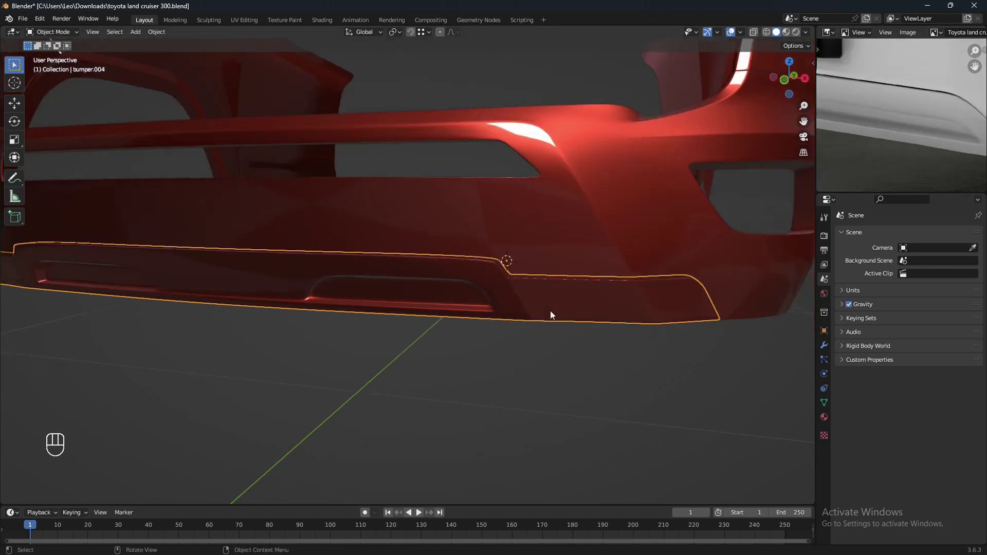
{"action": "middle_click_drag", "start_coordinate": [550, 312], "coordinate": [586, 302]}
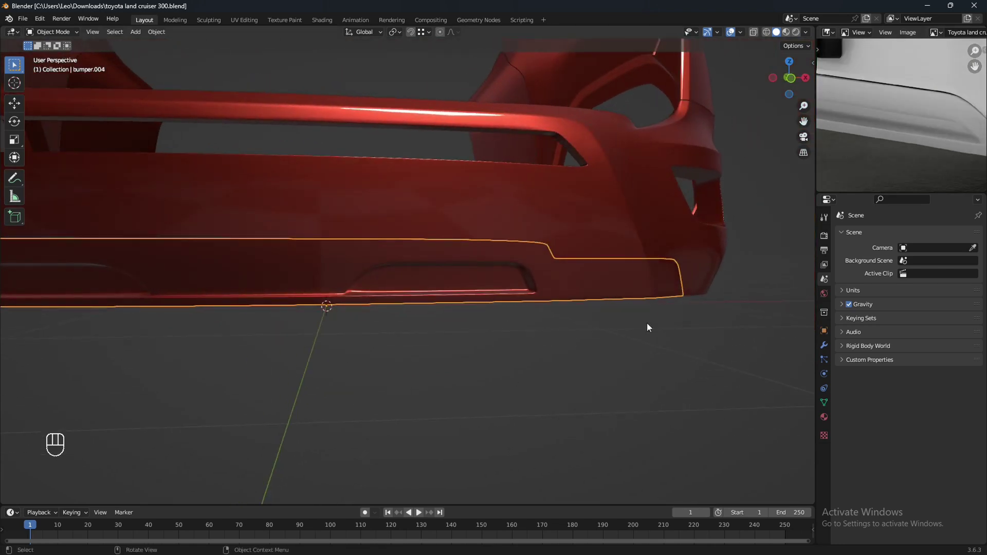
{"action": "middle_click_drag", "start_coordinate": [847, 160], "coordinate": [918, 158]}
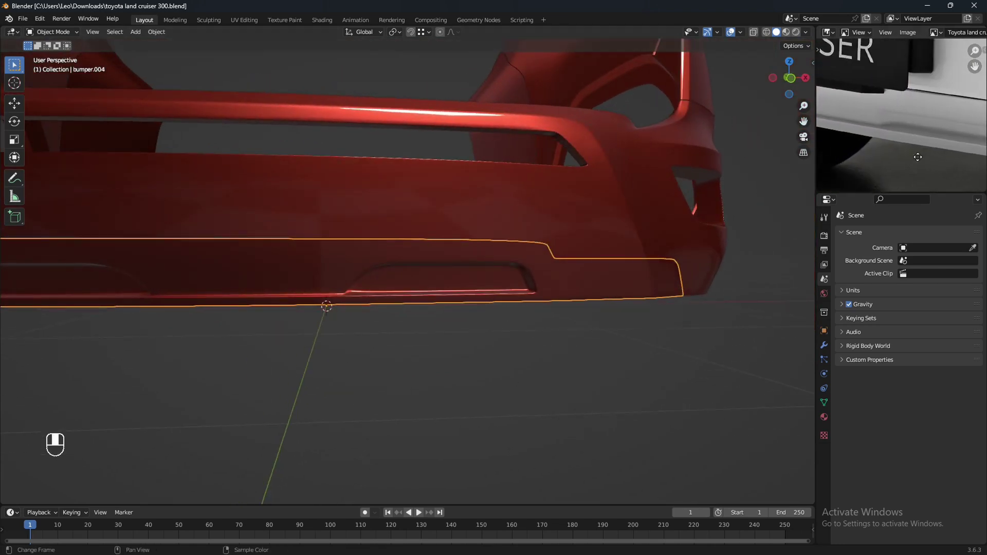
{"action": "middle_click_drag", "start_coordinate": [625, 278], "coordinate": [591, 278]}
{"action": "scroll", "coordinate": [400, 327], "scroll_direction": "up", "scroll_amount": 2}
In Edit Mode, select the vertices along the recess's rear lower edge through to its outer corner and move them 0.006973 m along Y
{"action": "key", "text": "Tab"}
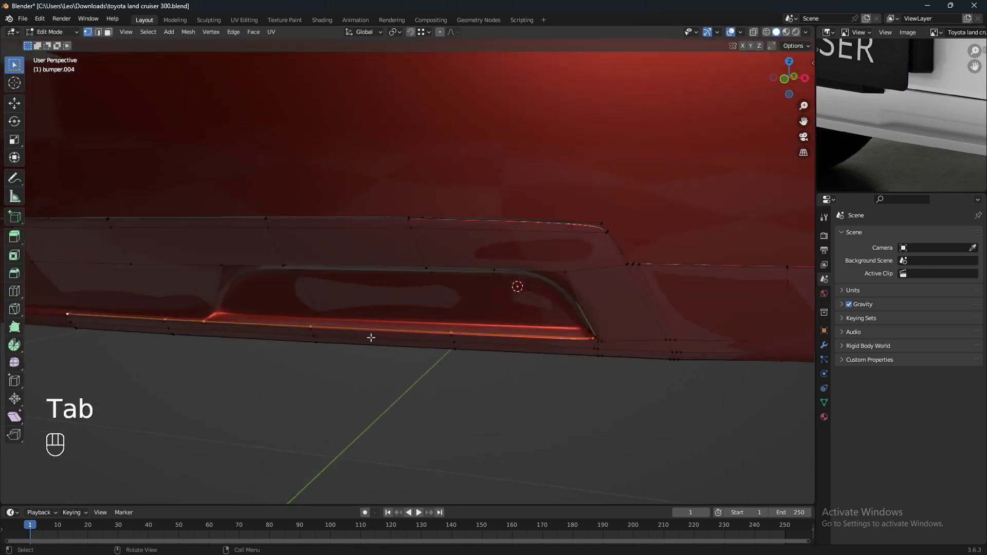
{"action": "mouse_move", "coordinate": [370, 337]}
{"action": "middle_mouse_down", "text": "shift"}
{"action": "mouse_move", "coordinate": [320, 333]}
{"action": "mouse_move", "coordinate": [403, 344]}
{"action": "mouse_move", "coordinate": [347, 357]}
{"action": "middle_mouse_up", "text": "shift"}
{"action": "key", "text": "shift+z"}
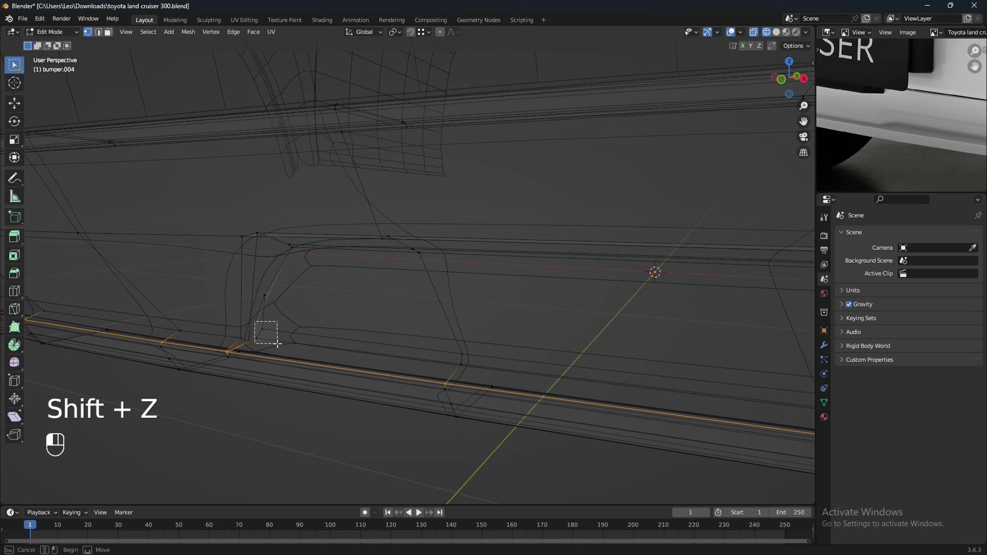
{"action": "left_click_drag", "start_coordinate": [278, 344], "coordinate": [406, 342]}
{"action": "left_click_drag", "start_coordinate": [473, 363], "coordinate": [471, 364], "text": "shift"}
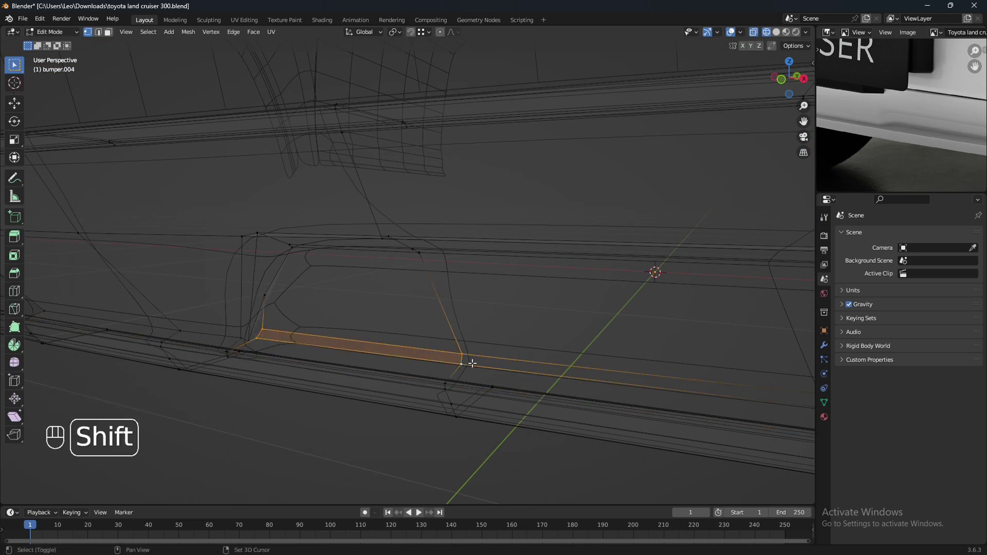
{"action": "scroll", "coordinate": [495, 357], "scroll_direction": "down", "scroll_amount": 1}
{"action": "middle_click_drag", "start_coordinate": [495, 357], "coordinate": [435, 353], "text": "shift"}
{"action": "left_click_drag", "start_coordinate": [487, 332], "coordinate": [545, 370], "text": "shift"}
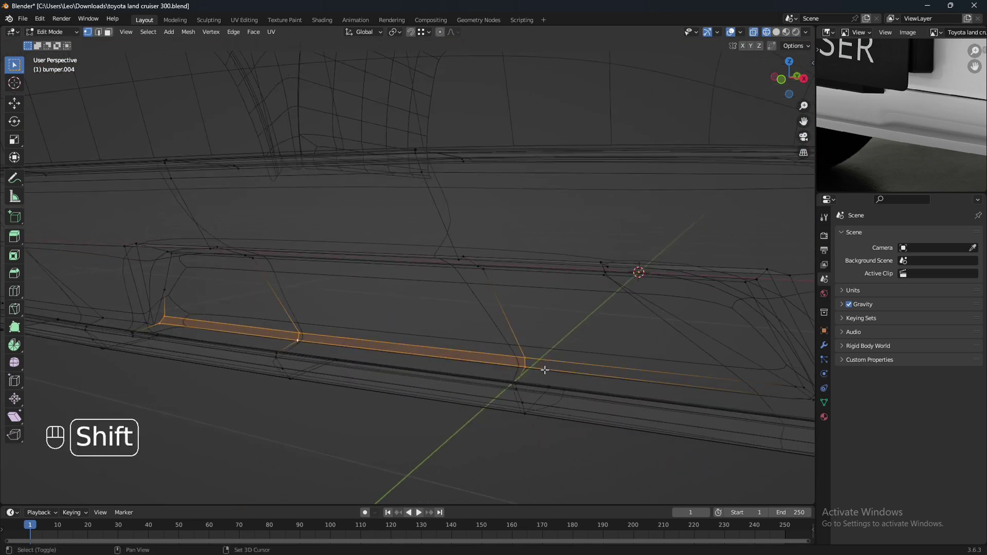
{"action": "middle_click_drag", "start_coordinate": [610, 381], "coordinate": [555, 353], "text": "shift"}
{"action": "left_click_drag", "start_coordinate": [581, 366], "coordinate": [581, 367], "text": "shift"}
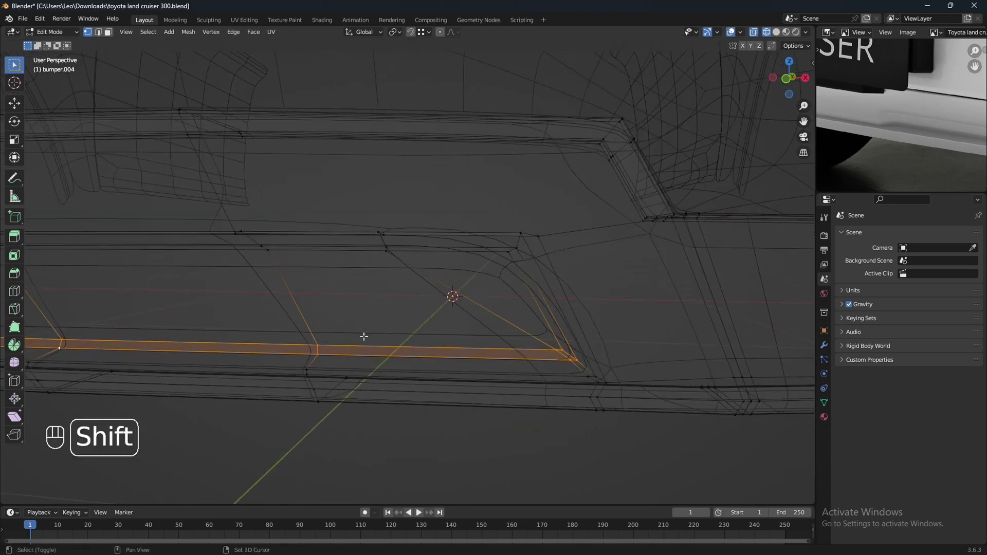
{"action": "mouse_move", "coordinate": [364, 337]}
{"action": "middle_mouse_down", "text": "shift"}
{"action": "mouse_move", "coordinate": [501, 357]}
{"action": "mouse_move", "coordinate": [427, 374]}
{"action": "mouse_move", "coordinate": [359, 335]}
{"action": "mouse_move", "coordinate": [384, 346]}
{"action": "middle_mouse_up", "text": "shift"}
{"action": "key", "text": "shift+z"}
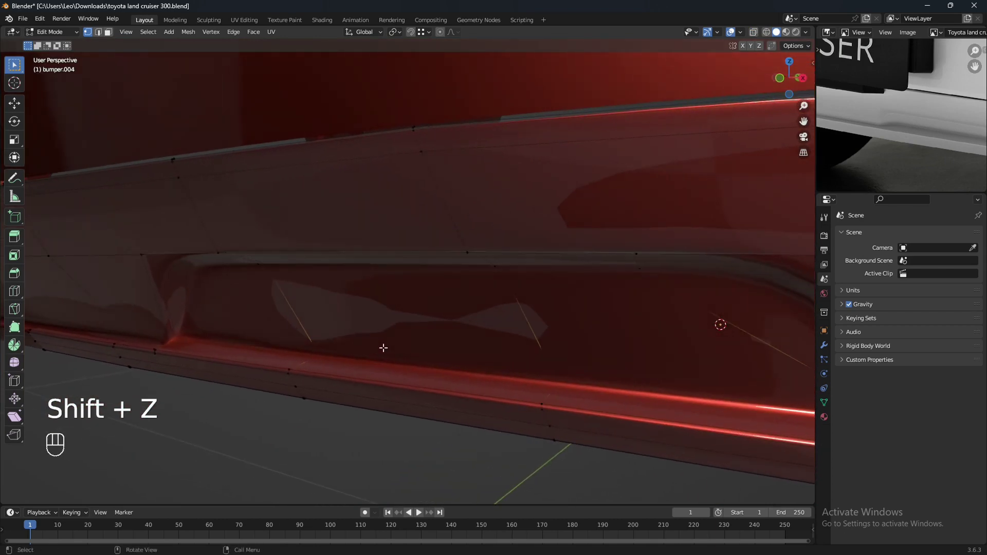
{"action": "key", "text": "g"}
{"action": "key", "text": "y"}
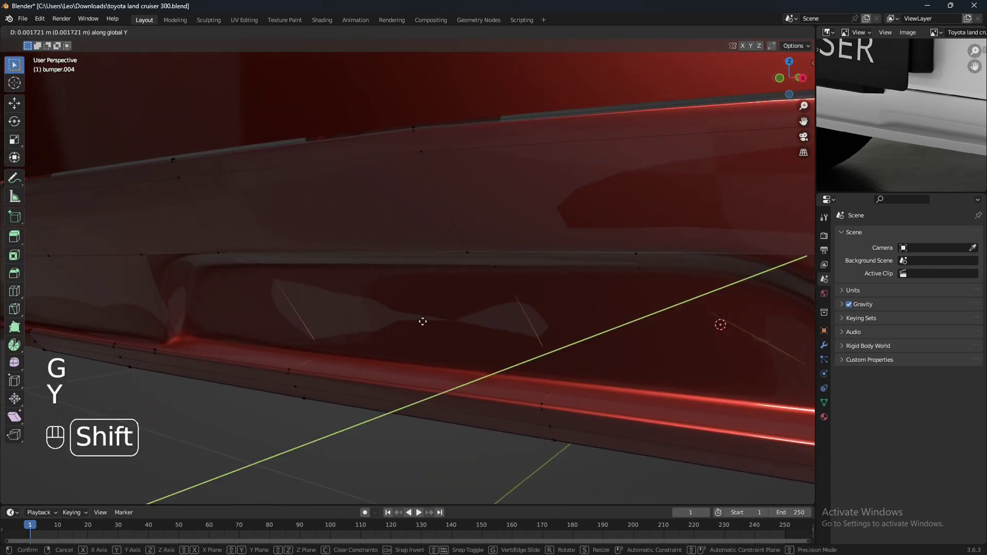
{"action": "left_click", "coordinate": [536, 265]}
{"action": "middle_click_drag", "start_coordinate": [359, 341], "coordinate": [365, 331], "text": "shift"}
Move the vertex midway up the recess's slanted end nearest the bumper centre along X, toward the recess's interior
{"action": "key", "text": "shift+z"}
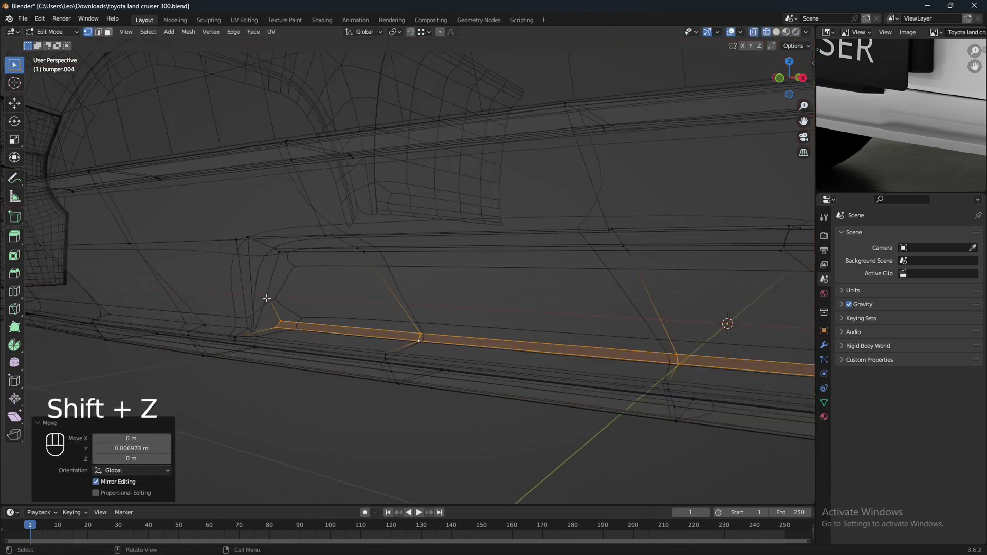
{"action": "middle_click_drag", "start_coordinate": [267, 297], "coordinate": [297, 295]}
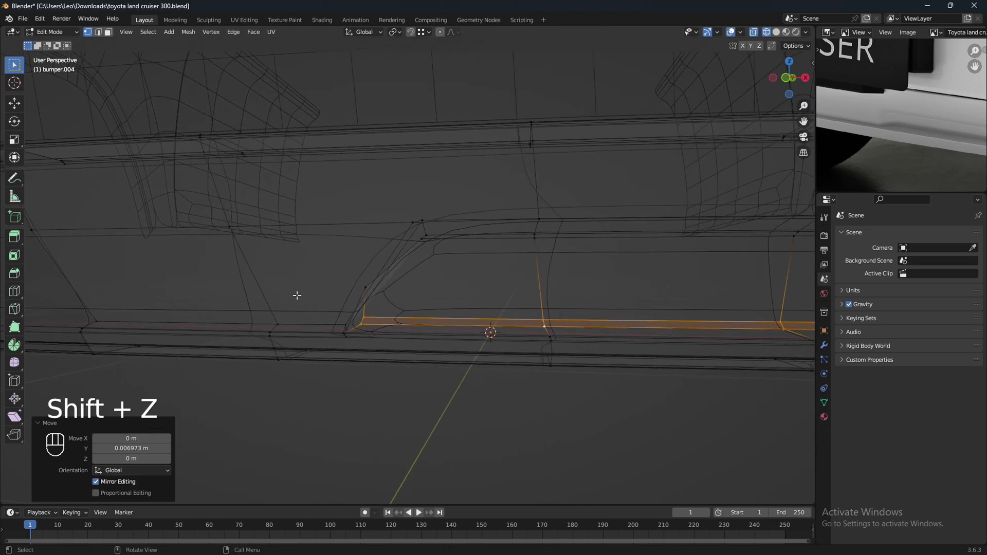
{"action": "left_click", "coordinate": [362, 284]}
{"action": "middle_click_drag", "start_coordinate": [362, 285], "coordinate": [376, 315]}
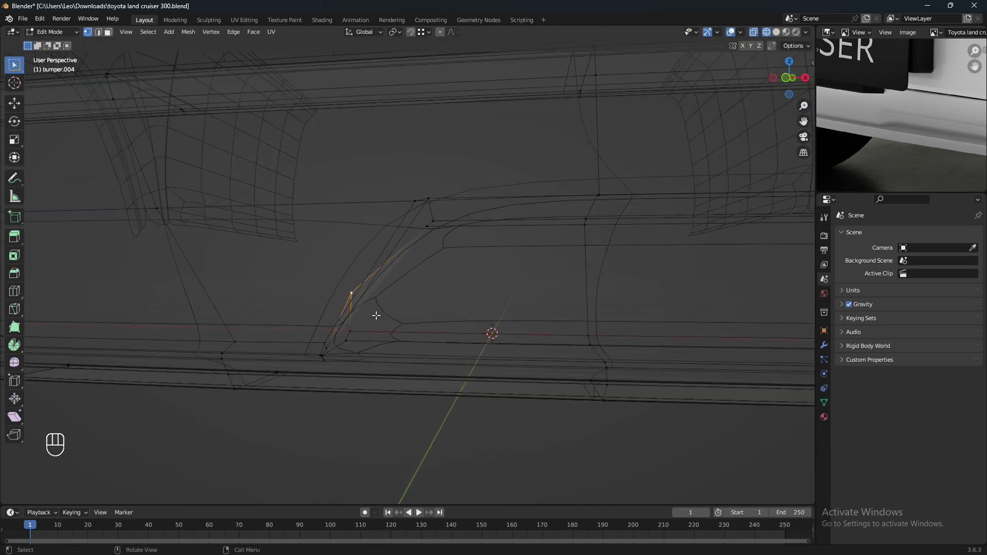
{"action": "key", "text": "g"}
{"action": "key", "text": "x"}
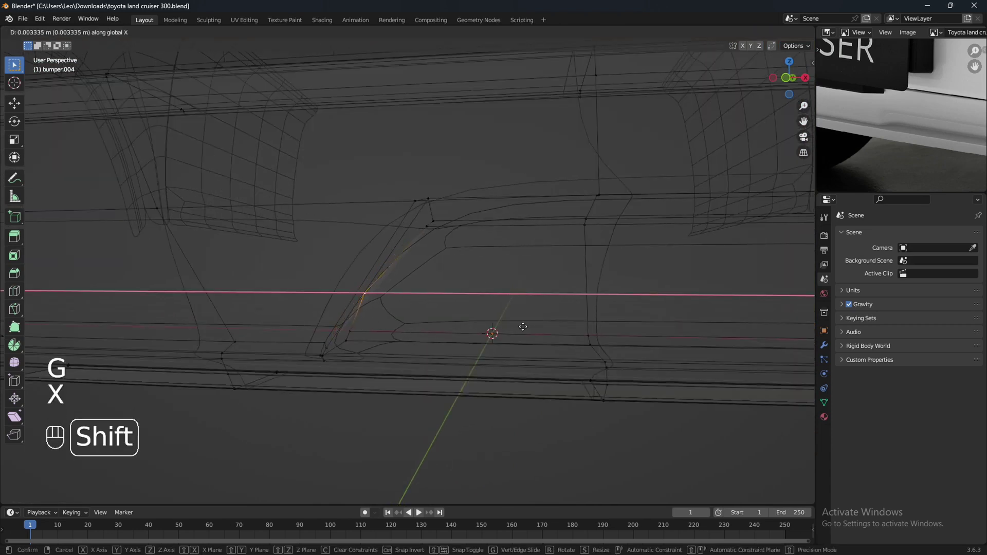
{"action": "left_click", "coordinate": [579, 323]}
Return to solid shading and Object Mode, save the file, and compare the whole lower bumper with the reference photo
{"action": "scroll", "coordinate": [580, 323], "scroll_direction": "down", "scroll_amount": 3}
{"action": "mouse_move", "coordinate": [587, 349]}
{"action": "middle_mouse_down"}
{"action": "mouse_move", "coordinate": [559, 337]}
{"action": "mouse_move", "coordinate": [516, 353]}
{"action": "mouse_move", "coordinate": [524, 354]}
{"action": "mouse_move", "coordinate": [522, 335]}
{"action": "mouse_move", "coordinate": [586, 341]}
{"action": "mouse_move", "coordinate": [576, 340]}
{"action": "middle_mouse_up"}
{"action": "key", "text": "shift+z"}
{"action": "key", "text": "Tab"}
{"action": "scroll", "coordinate": [523, 350], "scroll_direction": "down", "scroll_amount": 5}
{"action": "key", "text": "ctrl+s"}
{"action": "middle_click_drag", "start_coordinate": [501, 394], "coordinate": [477, 396]}
{"action": "middle_click_drag", "start_coordinate": [492, 322], "coordinate": [521, 388], "text": "shift"}
{"action": "scroll", "coordinate": [506, 376], "scroll_direction": "down", "scroll_amount": 1}
{"action": "mouse_move", "coordinate": [521, 388]}
{"action": "middle_mouse_down"}
{"action": "mouse_move", "coordinate": [533, 385]}
{"action": "mouse_move", "coordinate": [510, 387]}
{"action": "middle_mouse_up"}
{"action": "scroll", "coordinate": [523, 387], "scroll_direction": "up", "scroll_amount": 1}
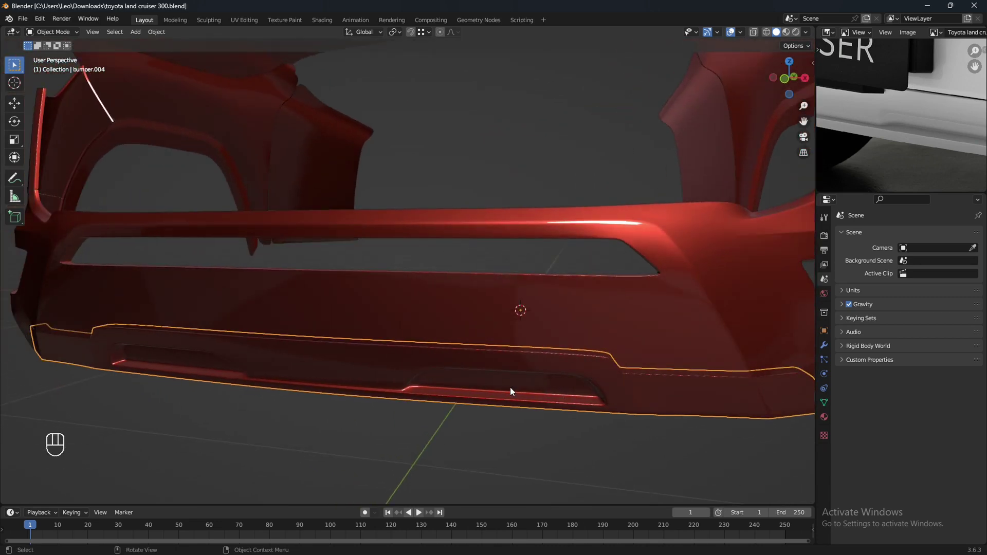
{"action": "scroll", "coordinate": [872, 140], "scroll_direction": "down", "scroll_amount": 2}
{"action": "mouse_move", "coordinate": [872, 141]}
{"action": "middle_mouse_down"}
{"action": "mouse_move", "coordinate": [875, 163]}
{"action": "mouse_move", "coordinate": [867, 160]}
{"action": "mouse_move", "coordinate": [886, 131]}
{"action": "middle_mouse_up"}
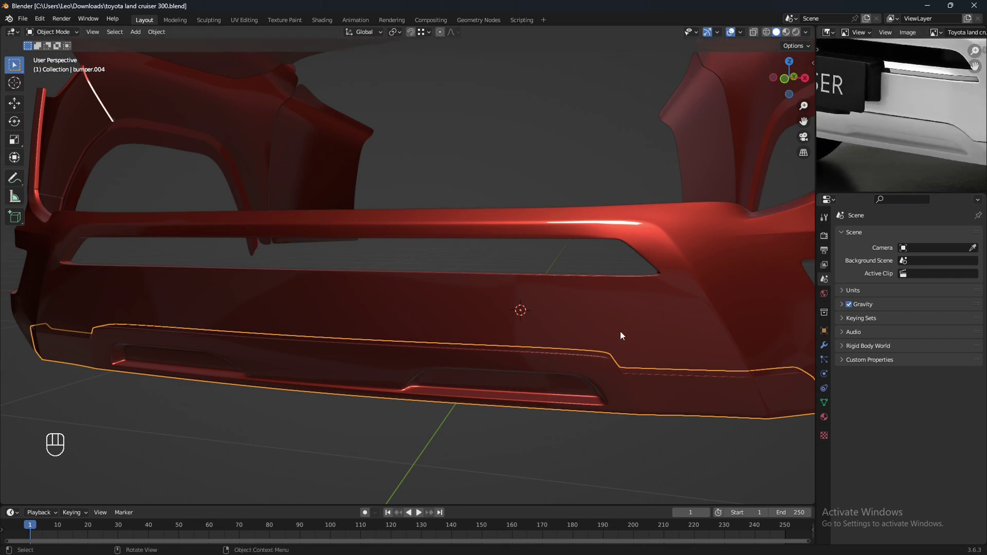
Select the combined front fender and door panel object and open it in Edit Mode
{"action": "middle_click_drag", "start_coordinate": [621, 336], "coordinate": [486, 384]}
{"action": "scroll", "coordinate": [564, 339], "scroll_direction": "down", "scroll_amount": 2}
{"action": "scroll", "coordinate": [483, 364], "scroll_direction": "down", "scroll_amount": 1}
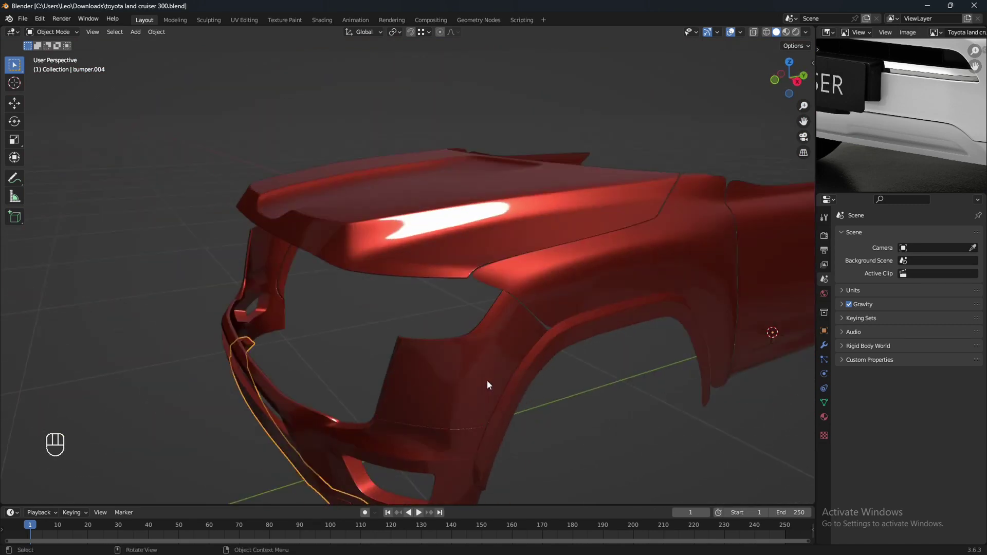
{"action": "middle_click_drag", "start_coordinate": [564, 327], "coordinate": [506, 363], "text": "shift"}
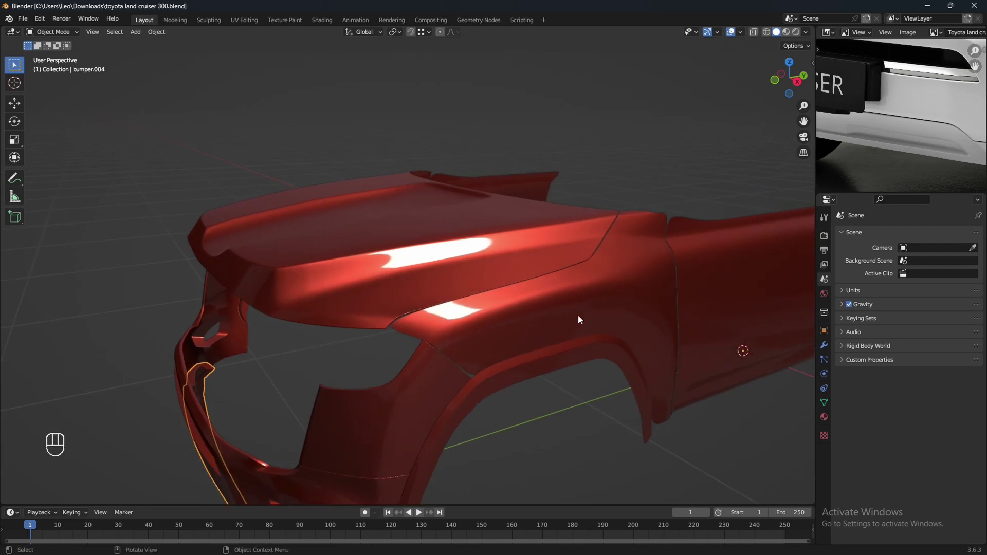
{"action": "mouse_move", "coordinate": [579, 321]}
{"action": "middle_mouse_down", "text": "shift"}
{"action": "mouse_move", "coordinate": [579, 330]}
{"action": "mouse_move", "coordinate": [574, 321]}
{"action": "middle_mouse_up", "text": "shift"}
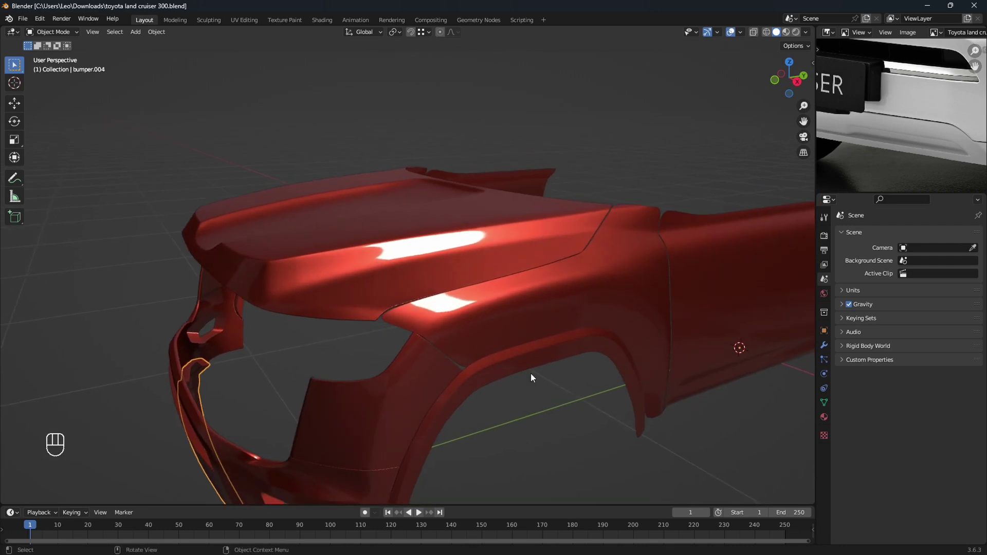
{"action": "left_click", "coordinate": [508, 319]}
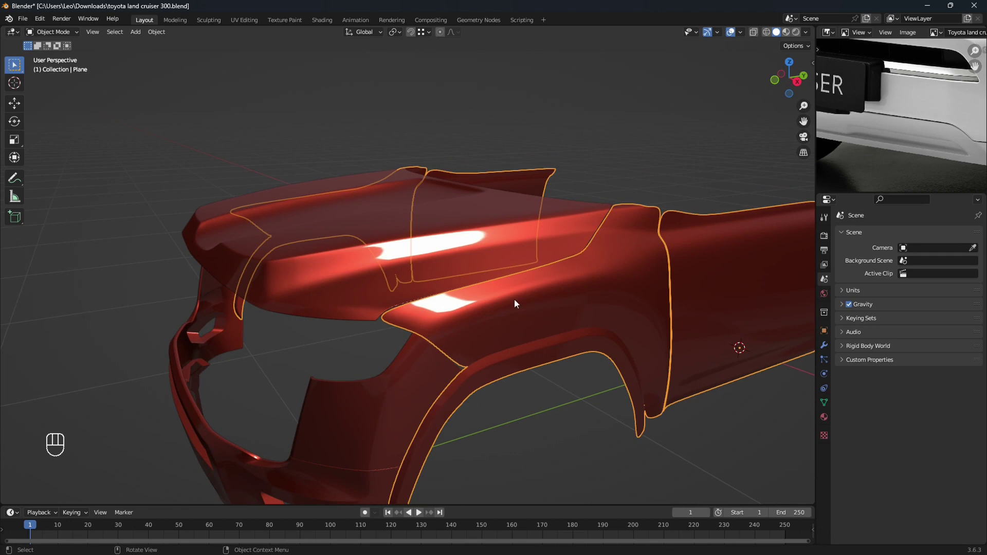
{"action": "key", "text": "Tab"}
{"action": "middle_click_drag", "start_coordinate": [531, 319], "coordinate": [504, 315]}
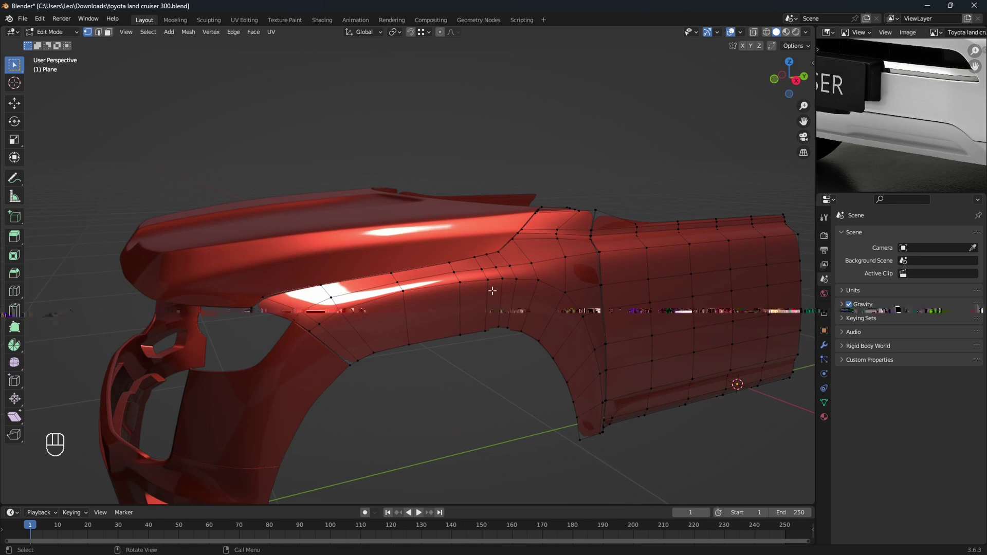
Select only the linked front fender mesh and separate it from the door panel into its own object
{"action": "key", "text": "a"}
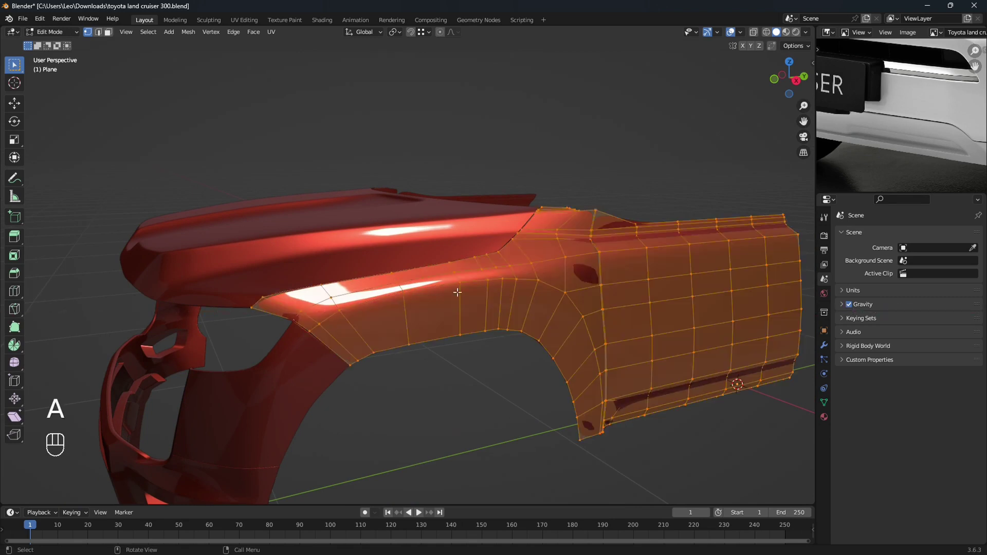
{"action": "key", "text": "a"}
{"action": "key", "text": "a"}
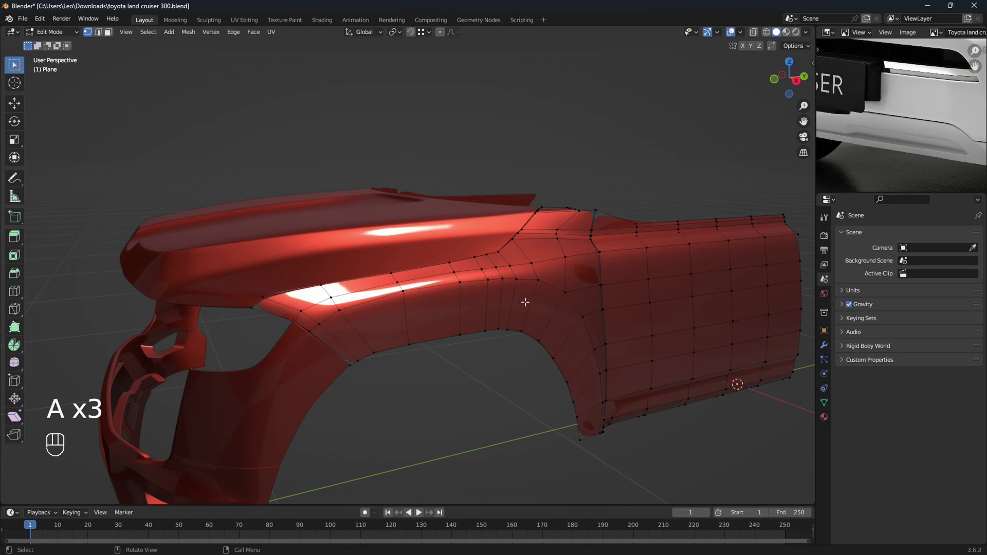
{"action": "middle_click_drag", "start_coordinate": [525, 301], "coordinate": [506, 289]}
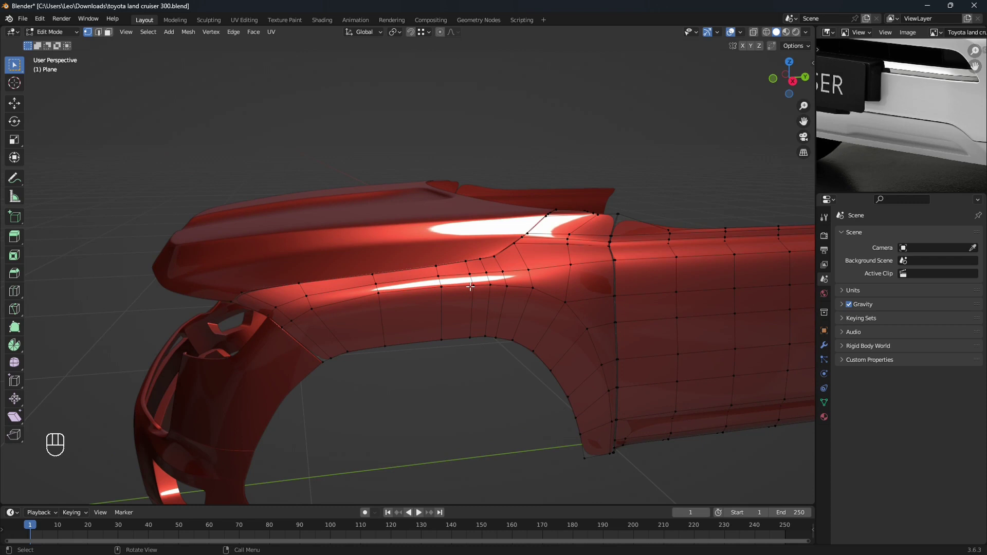
{"action": "key", "text": "l"}
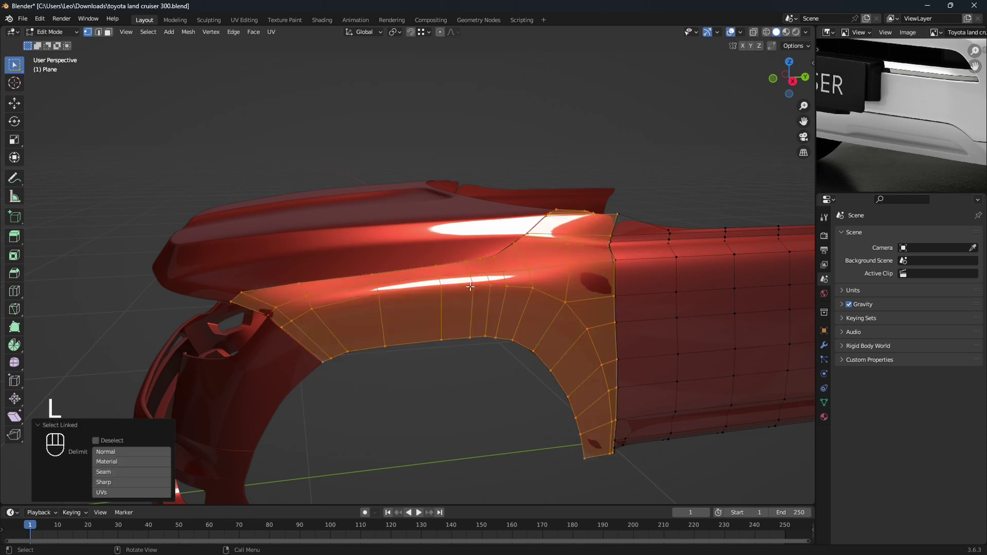
{"action": "middle_click_drag", "start_coordinate": [470, 287], "coordinate": [524, 300]}
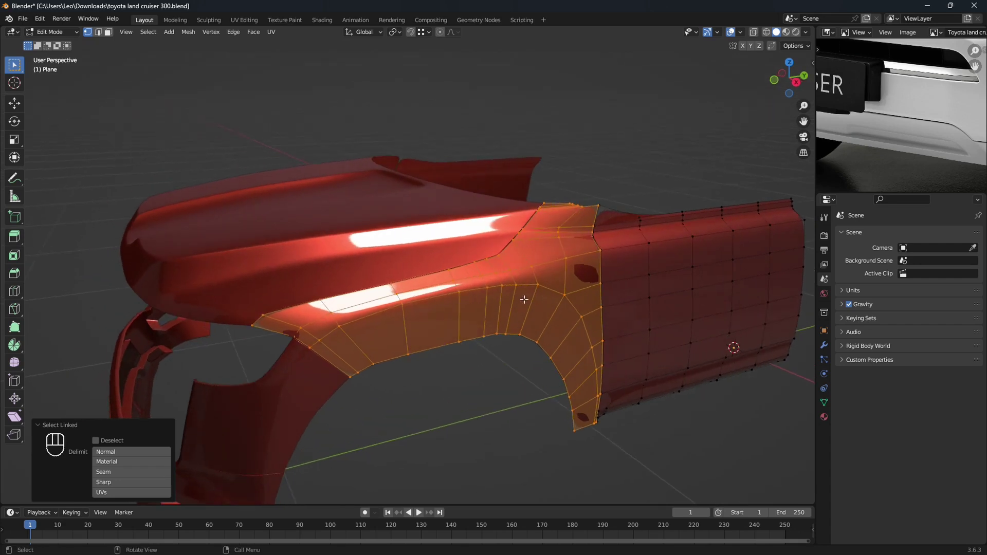
{"action": "key", "text": "p"}
{"action": "left_click", "coordinate": [524, 299]}
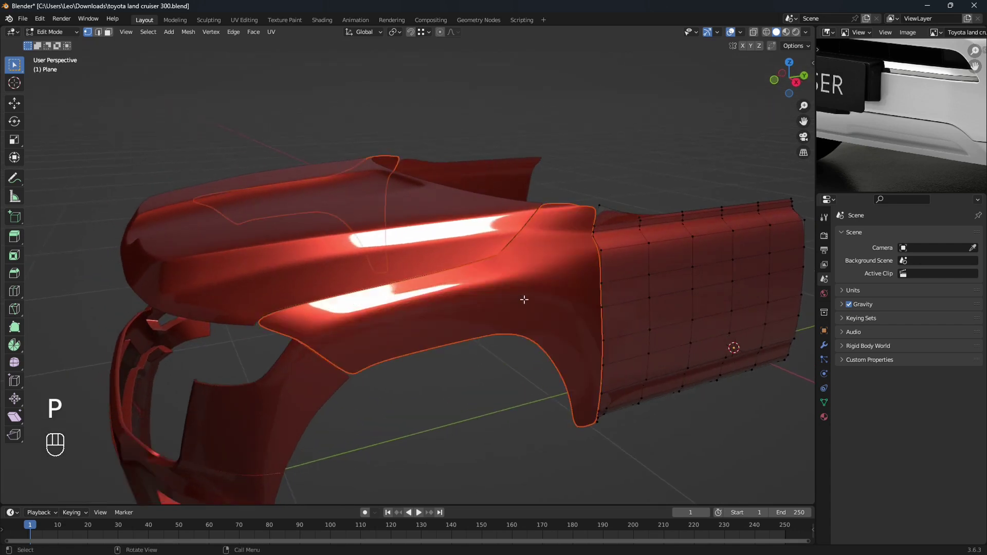
Open the separated front fender in Edit Mode, extrude its whole mesh in place and shrink/fatten it by -0.00264 m
{"action": "mouse_move", "coordinate": [524, 295]}
{"action": "middle_mouse_down"}
{"action": "mouse_move", "coordinate": [533, 307]}
{"action": "mouse_move", "coordinate": [523, 347]}
{"action": "mouse_move", "coordinate": [446, 339]}
{"action": "mouse_move", "coordinate": [518, 324]}
{"action": "mouse_move", "coordinate": [511, 337]}
{"action": "mouse_move", "coordinate": [513, 314]}
{"action": "mouse_move", "coordinate": [500, 307]}
{"action": "mouse_move", "coordinate": [518, 306]}
{"action": "middle_mouse_up"}
{"action": "key", "text": "Tab"}
{"action": "left_click", "coordinate": [547, 314], "text": "shift"}
{"action": "key", "text": "Tab"}
{"action": "key", "text": "a"}
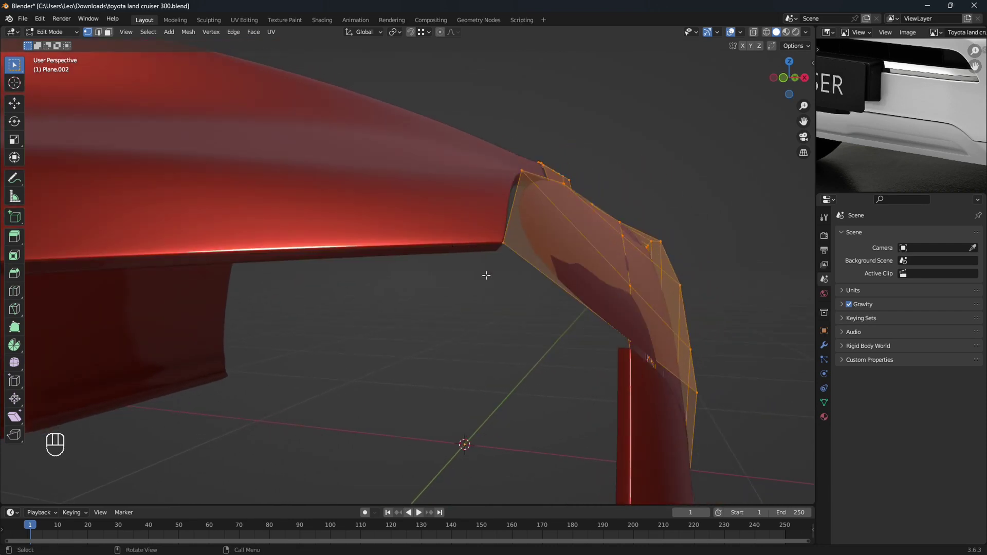
{"action": "middle_click_drag", "start_coordinate": [565, 283], "coordinate": [481, 291], "text": "shift"}
{"action": "key", "text": "e"}
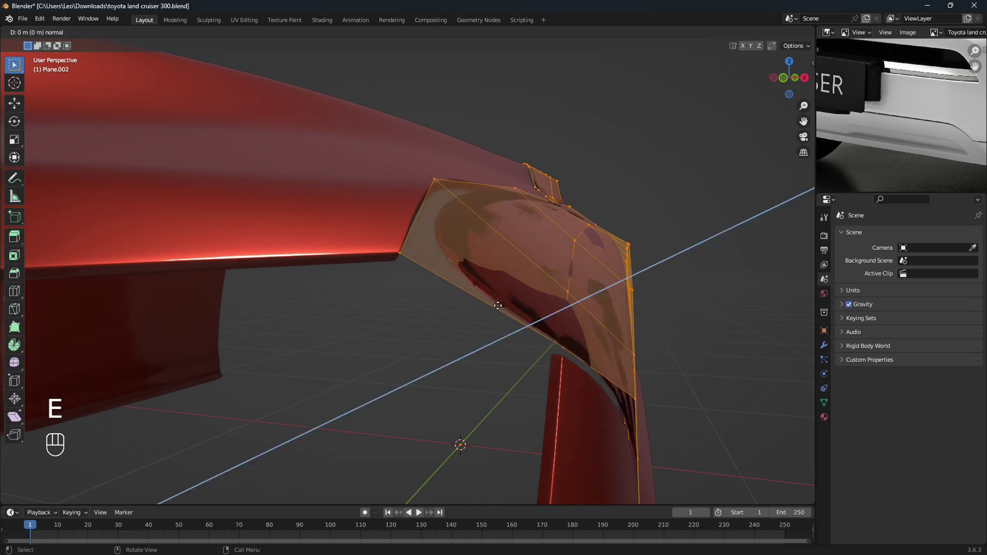
{"action": "left_click", "coordinate": [497, 306]}
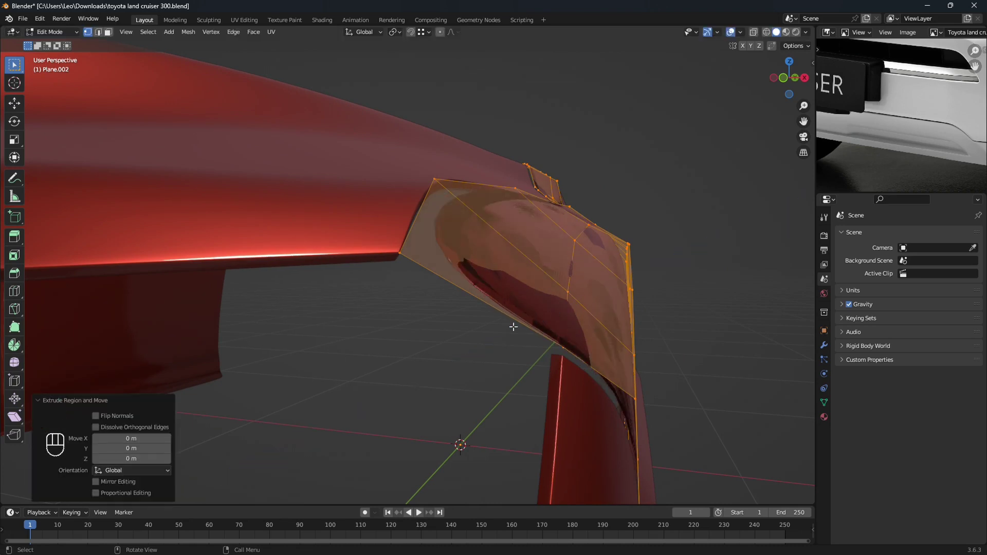
{"action": "key", "text": "alt+s"}
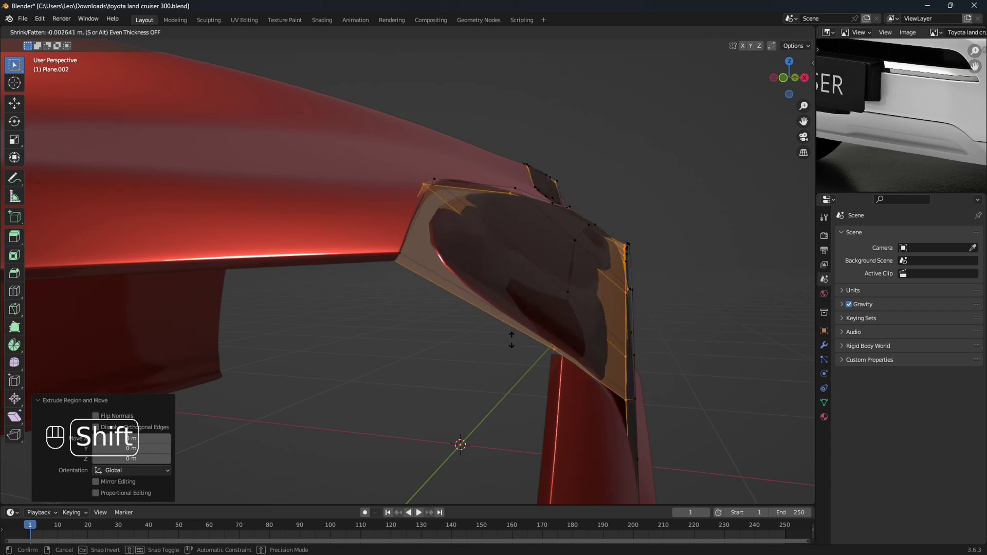
{"action": "left_click", "coordinate": [511, 340]}
Select the entire thickened fender mesh and recalculate its normals to face outward
{"action": "mouse_move", "coordinate": [511, 337]}
{"action": "middle_mouse_down"}
{"action": "mouse_move", "coordinate": [482, 434]}
{"action": "mouse_move", "coordinate": [516, 318]}
{"action": "middle_mouse_up"}
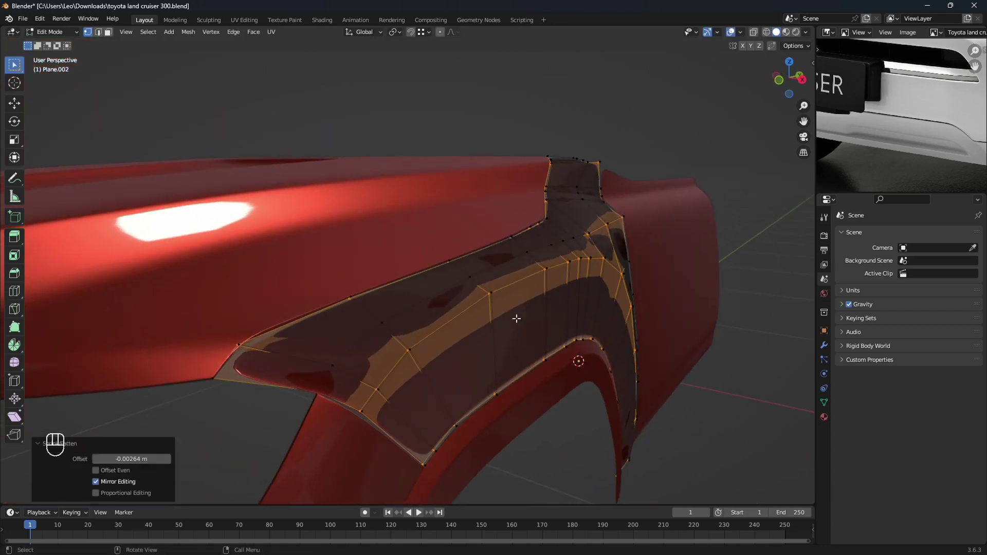
{"action": "key", "text": "a"}
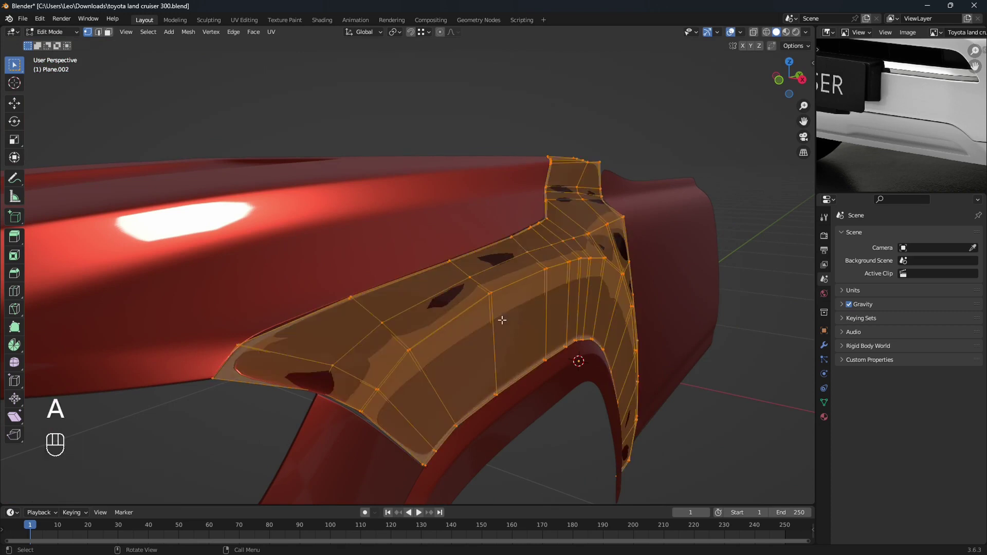
{"action": "key", "text": "shift"}
{"action": "key", "text": "shift+n"}
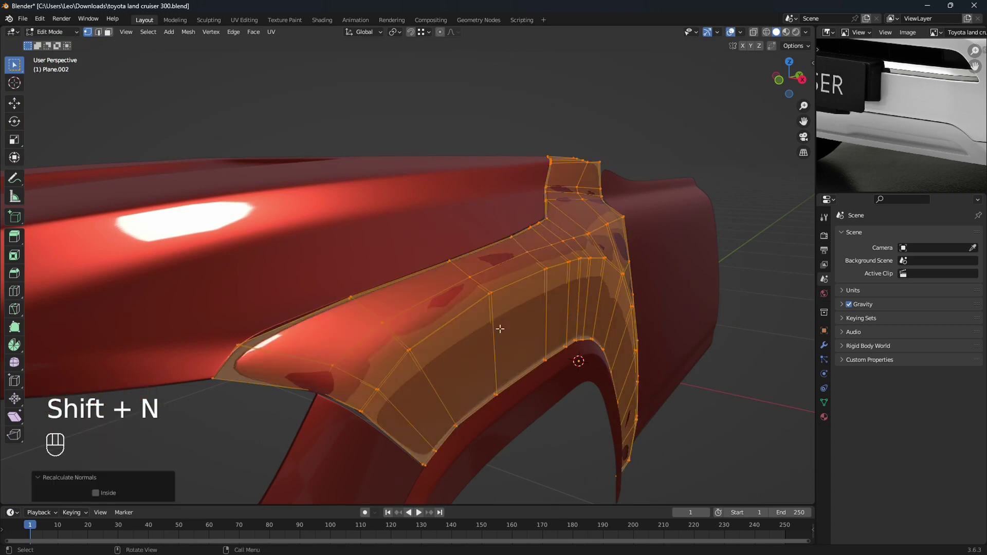
Switch to edge selection and isolate the front fender in Local View
{"action": "middle_click_drag", "start_coordinate": [490, 345], "coordinate": [566, 310]}
{"action": "key", "text": "2"}
{"action": "key", "text": "slash"}
{"action": "left_click", "coordinate": [503, 346]}
{"action": "middle_click_drag", "start_coordinate": [630, 313], "coordinate": [362, 305]}
{"action": "middle_click_drag", "start_coordinate": [243, 333], "coordinate": [285, 217]}
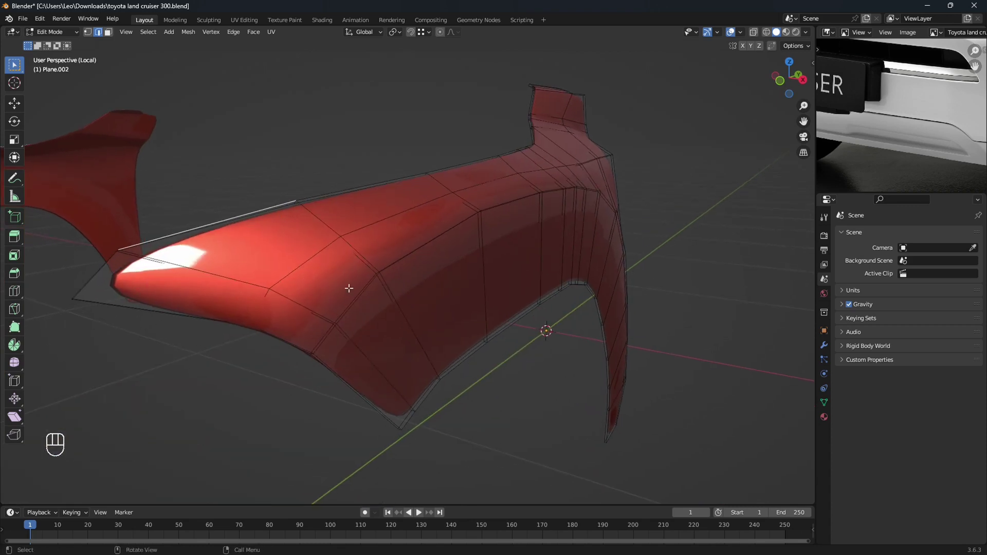
Select both the inner and outer edge loops along the fender's upper border on the hood side
{"action": "middle_click_drag", "start_coordinate": [349, 288], "coordinate": [525, 294]}
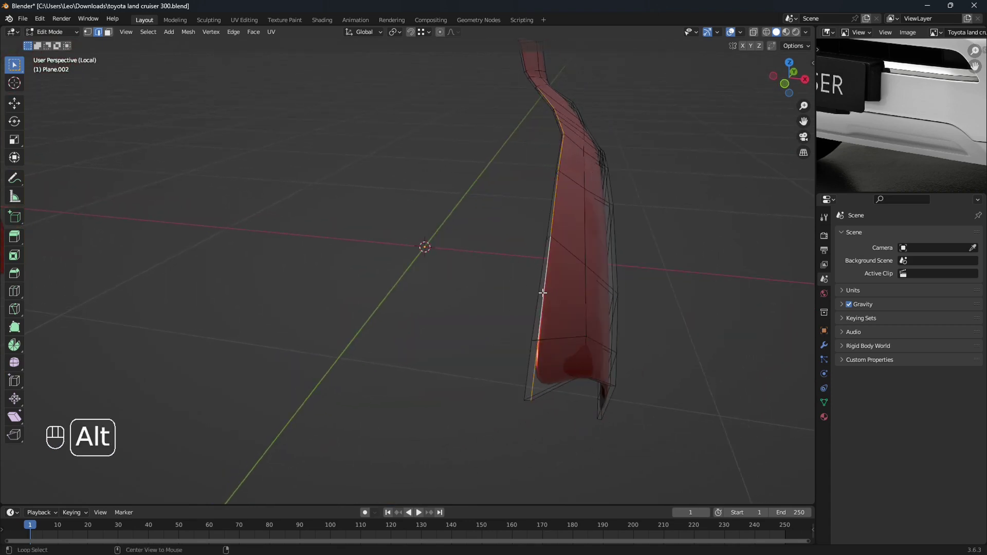
{"action": "mouse_move", "coordinate": [545, 294]}
{"action": "middle_mouse_down"}
{"action": "mouse_move", "coordinate": [582, 279]}
{"action": "mouse_move", "coordinate": [535, 300]}
{"action": "middle_mouse_up"}
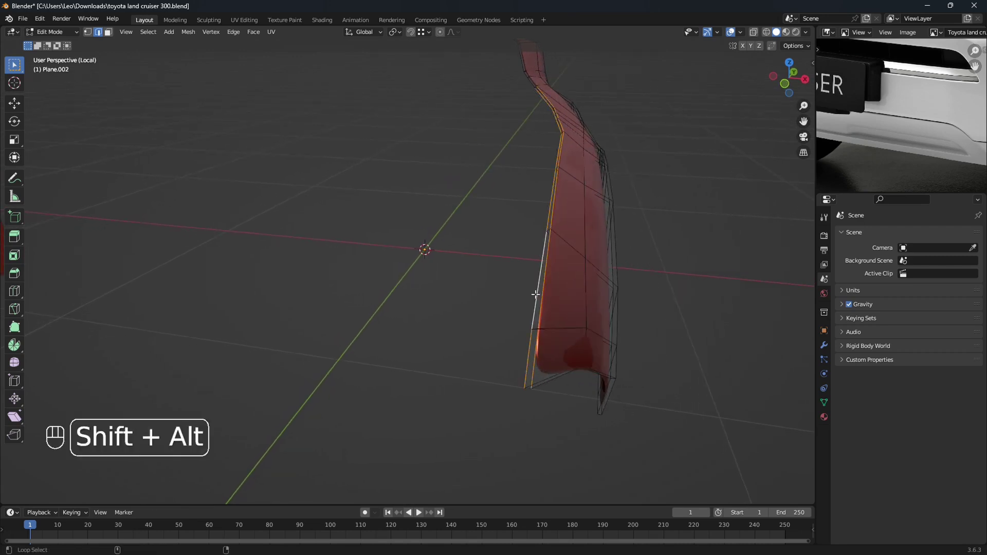
{"action": "middle_click_drag", "start_coordinate": [551, 312], "coordinate": [529, 322]}
{"action": "middle_click_drag", "start_coordinate": [462, 333], "coordinate": [488, 332]}
{"action": "scroll", "coordinate": [444, 348], "scroll_direction": "up", "scroll_amount": 3}
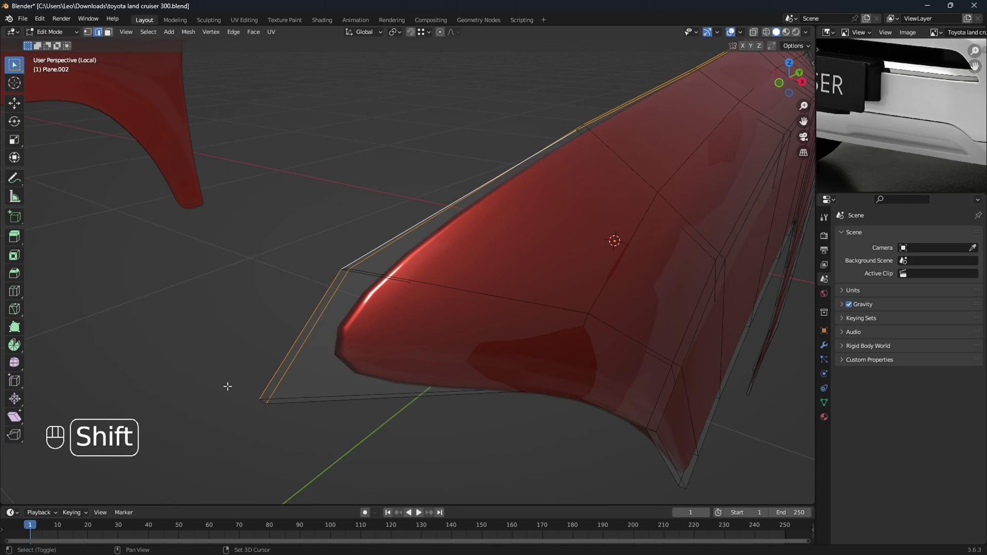
Add the short edge at the fender's pointed front tip and both edge loops of its lower front border to the selection
{"action": "left_click_drag", "start_coordinate": [228, 386], "coordinate": [261, 411], "text": "shift"}
{"action": "scroll", "coordinate": [329, 397], "scroll_direction": "up", "scroll_amount": 3}
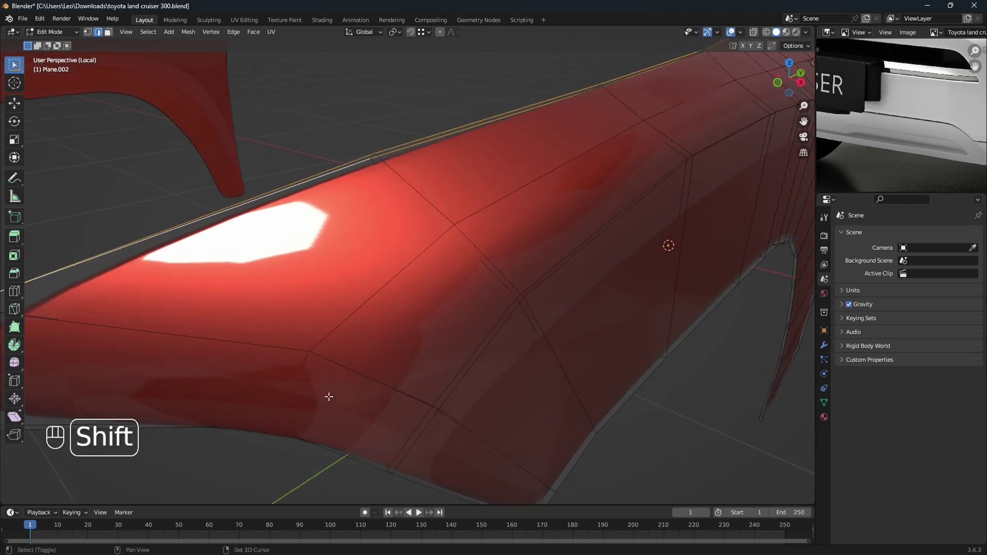
{"action": "middle_click_drag", "start_coordinate": [329, 397], "coordinate": [383, 369], "text": "shift"}
{"action": "left_click", "coordinate": [272, 378], "text": "alt+shift"}
{"action": "scroll", "coordinate": [383, 368], "scroll_direction": "up", "scroll_amount": 2}
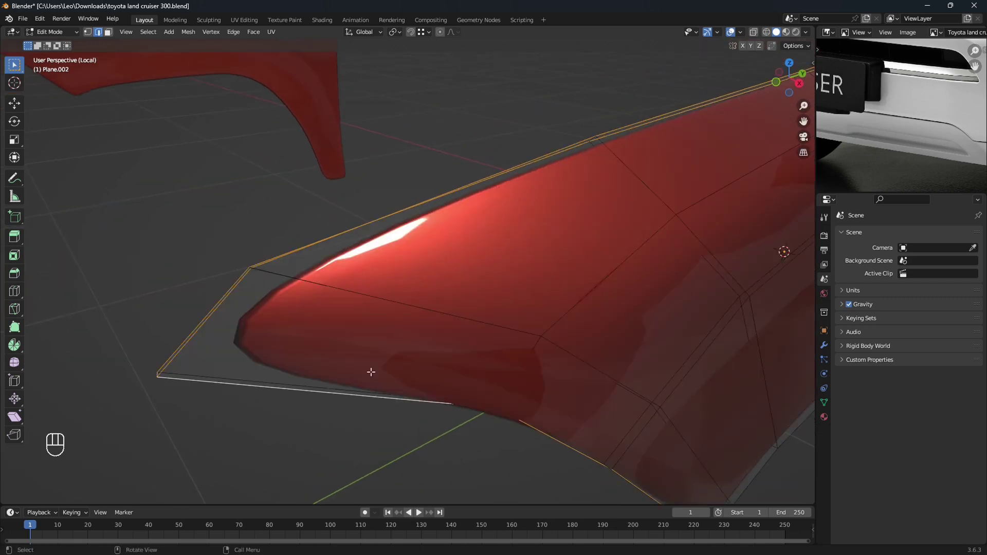
{"action": "key", "text": "shift+z"}
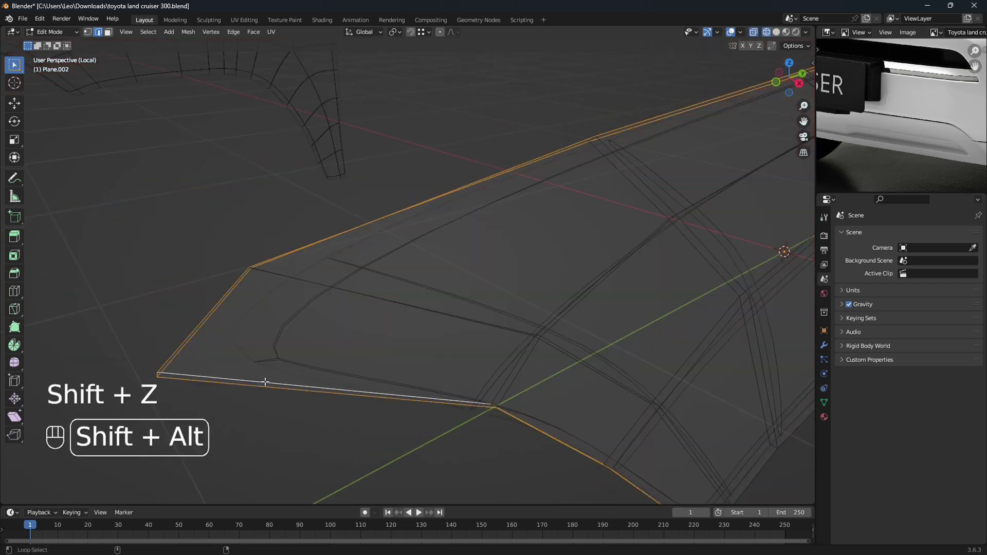
{"action": "key", "text": "shift+z"}
Extend the selection with both wheel-arch edge loops and the short thickness edge at the arch's front corner
{"action": "scroll", "coordinate": [325, 379], "scroll_direction": "up", "scroll_amount": 4}
{"action": "mouse_move", "coordinate": [410, 375]}
{"action": "middle_mouse_down", "text": "shift"}
{"action": "mouse_move", "coordinate": [426, 384]}
{"action": "mouse_move", "coordinate": [428, 411]}
{"action": "middle_mouse_up", "text": "shift"}
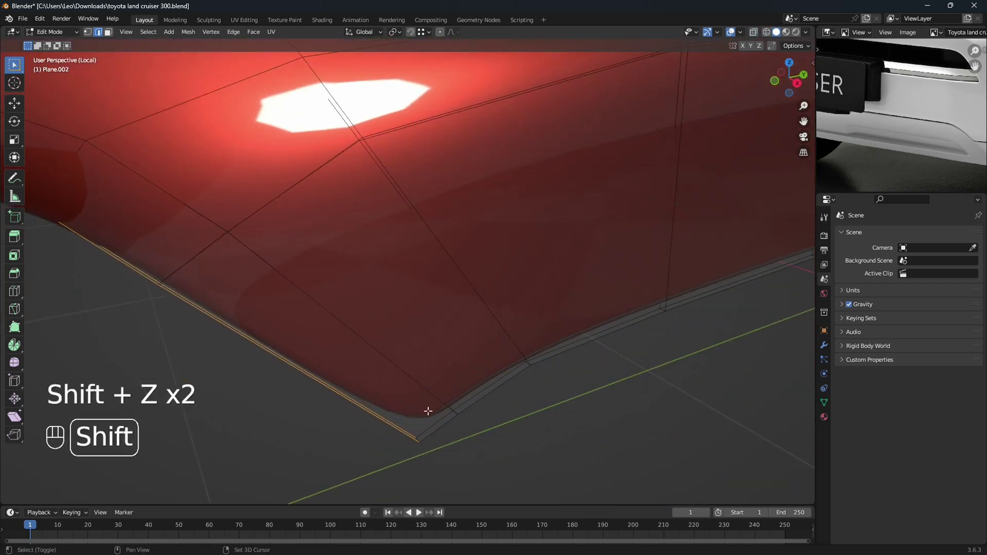
{"action": "key", "text": "shift+z"}
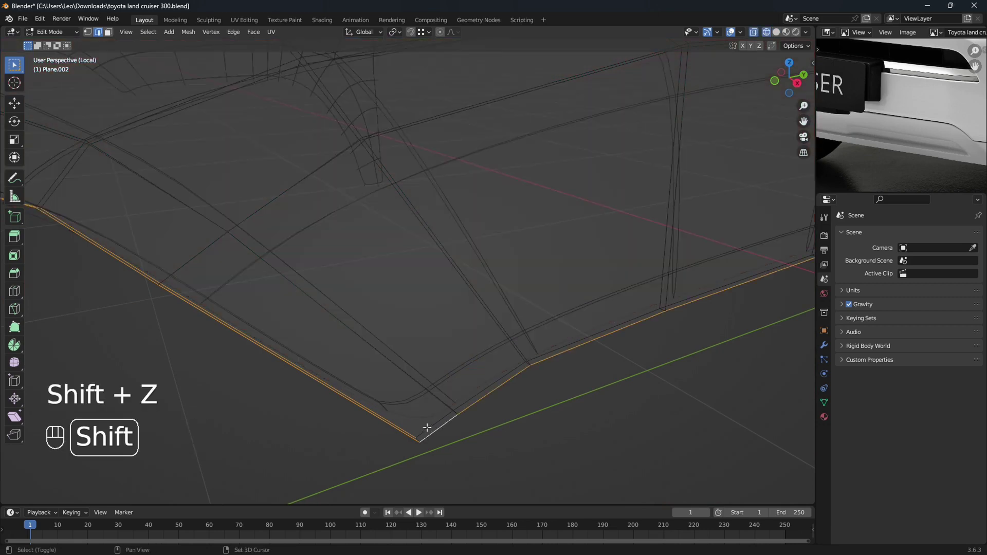
{"action": "key", "text": "shift+z"}
{"action": "mouse_move", "coordinate": [431, 425]}
{"action": "middle_mouse_down", "text": "shift"}
{"action": "mouse_move", "coordinate": [425, 440]}
{"action": "mouse_move", "coordinate": [425, 412]}
{"action": "middle_mouse_up", "text": "shift"}
{"action": "left_click_drag", "start_coordinate": [315, 439], "coordinate": [321, 441], "text": "shift"}
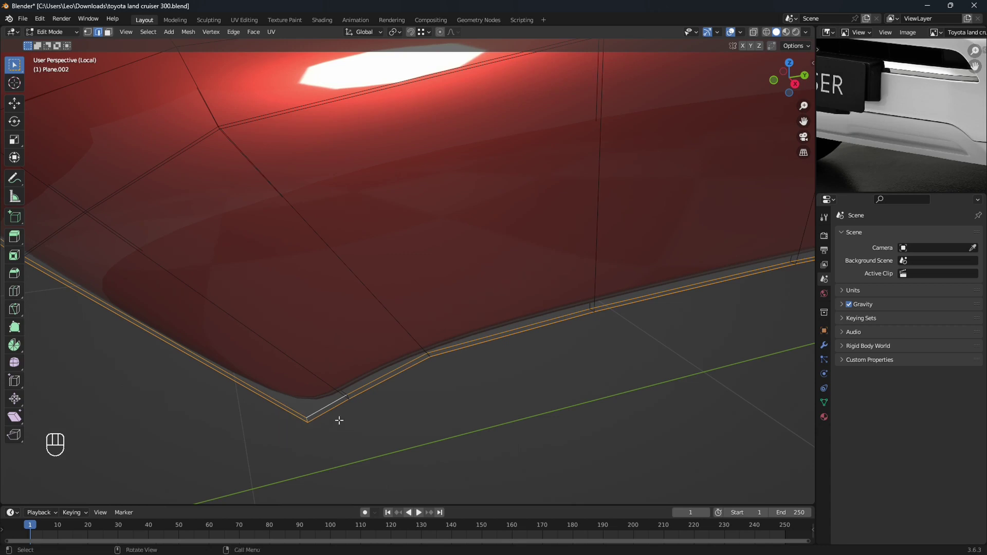
Load the reference image 4_lc_300.jpg in the image editor and inspect its front fender up close
{"action": "scroll", "coordinate": [339, 421], "scroll_direction": "down", "scroll_amount": 5}
{"action": "middle_click_drag", "start_coordinate": [625, 341], "coordinate": [456, 329], "text": "shift"}
{"action": "scroll", "coordinate": [486, 355], "scroll_direction": "up", "scroll_amount": 3}
{"action": "mouse_move", "coordinate": [510, 365]}
{"action": "middle_mouse_down", "text": "shift"}
{"action": "mouse_move", "coordinate": [492, 375]}
{"action": "mouse_move", "coordinate": [514, 357]}
{"action": "middle_mouse_up", "text": "shift"}
{"action": "scroll", "coordinate": [491, 375], "scroll_direction": "up", "scroll_amount": 2}
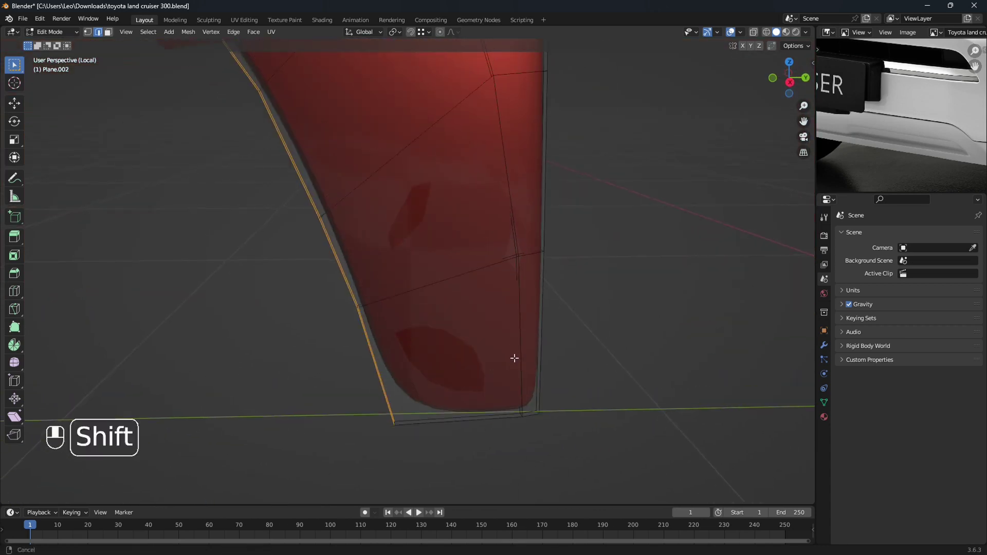
{"action": "left_click", "coordinate": [908, 32]}
{"action": "left_click", "coordinate": [890, 54]}
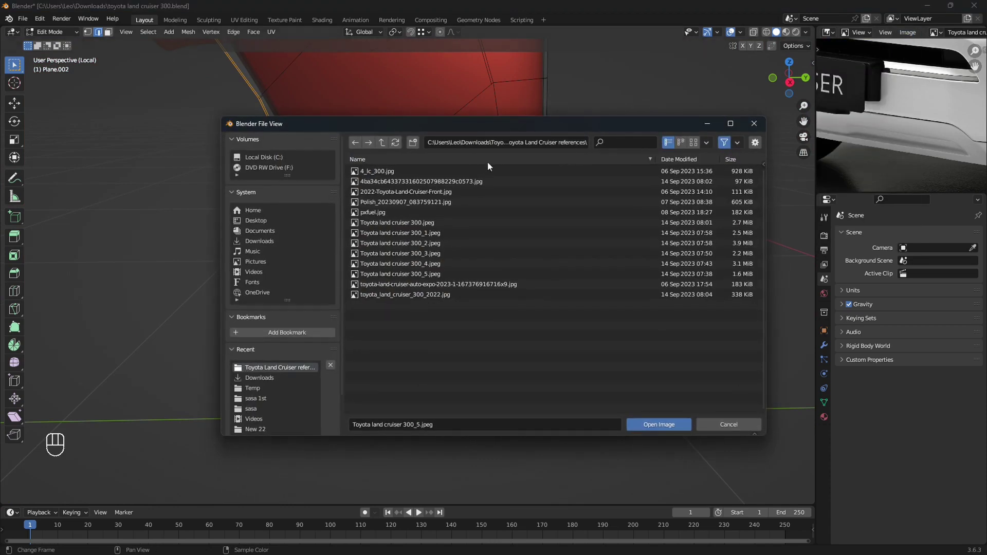
{"action": "double_click", "coordinate": [464, 172]}
{"action": "scroll", "coordinate": [948, 98], "scroll_direction": "up", "scroll_amount": 5}
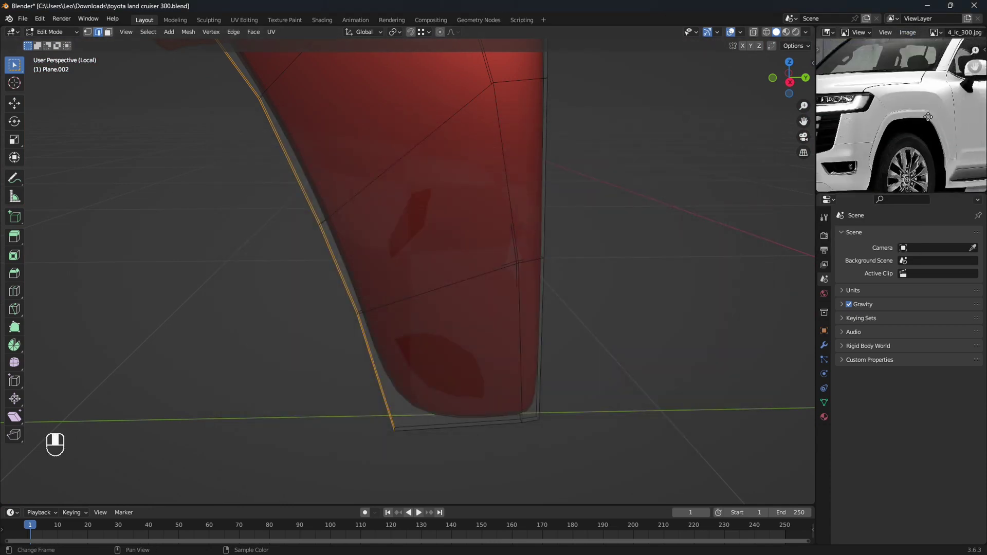
{"action": "scroll", "coordinate": [924, 125], "scroll_direction": "up", "scroll_amount": 2}
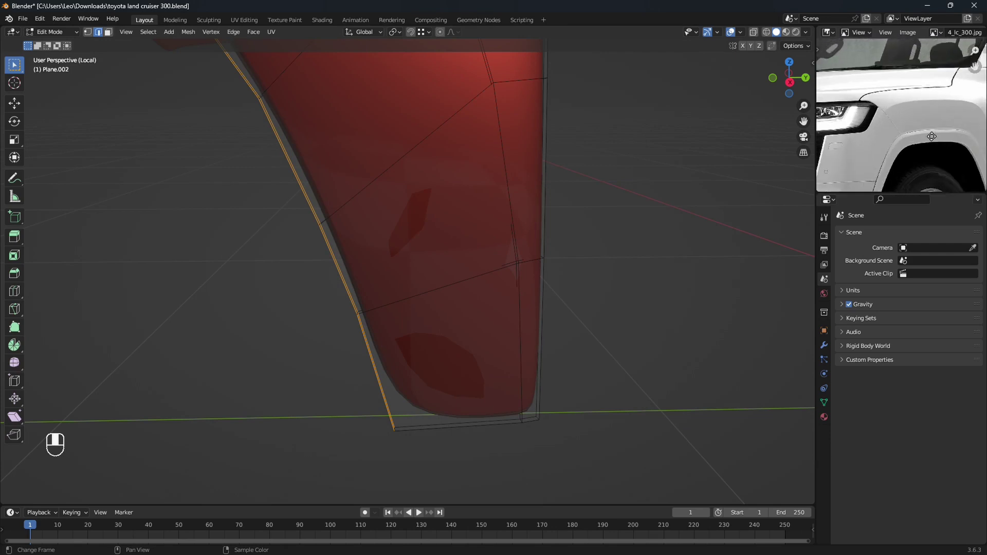
Add both bottom-end edges of the fender's rear leg and its wheel-arch corner edge to the selection
{"action": "mouse_move", "coordinate": [480, 377]}
{"action": "middle_mouse_down", "text": "shift"}
{"action": "mouse_move", "coordinate": [456, 381]}
{"action": "mouse_move", "coordinate": [475, 388]}
{"action": "middle_mouse_up", "text": "shift"}
{"action": "left_click", "coordinate": [302, 429], "text": "shift"}
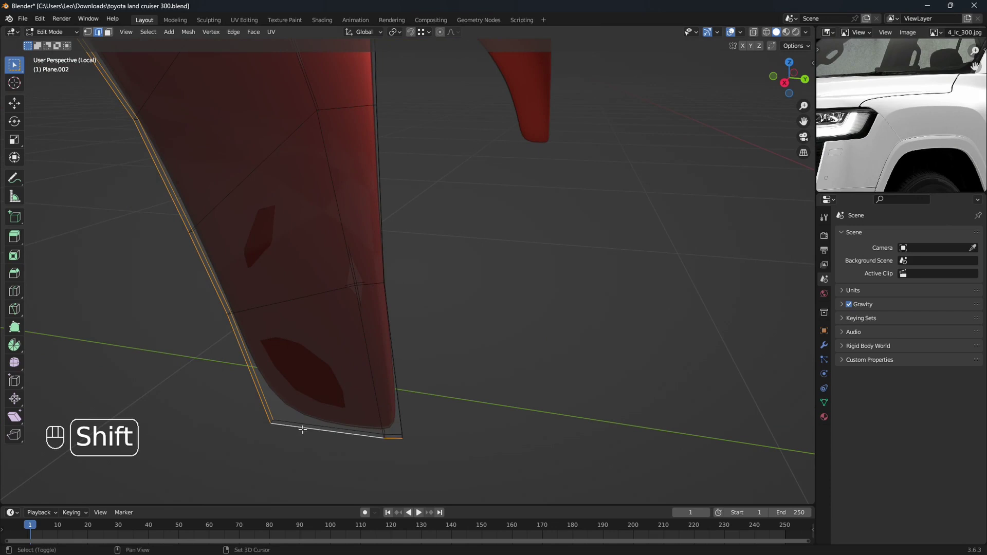
{"action": "key", "text": "shift+z"}
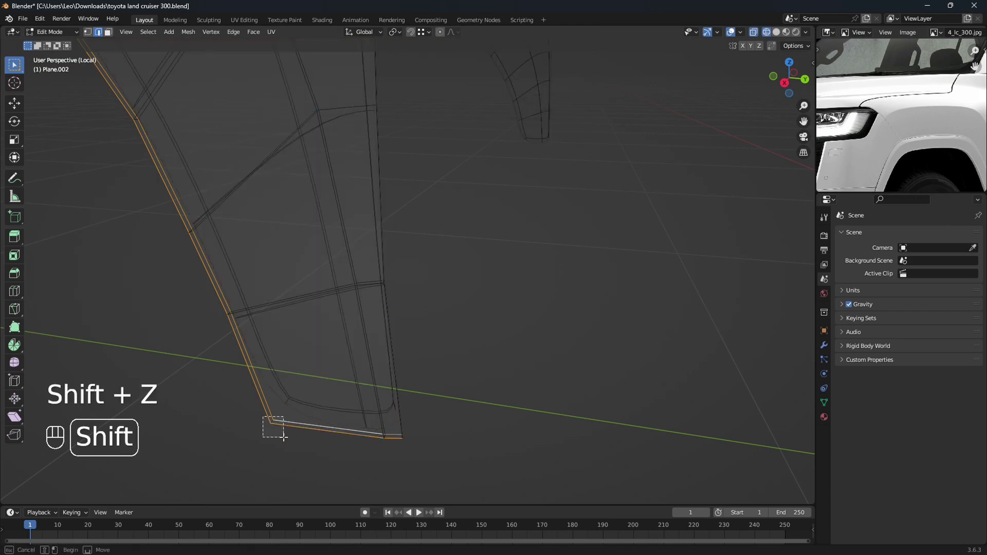
{"action": "key", "text": "shift+z"}
{"action": "middle_click_drag", "start_coordinate": [408, 441], "coordinate": [287, 449]}
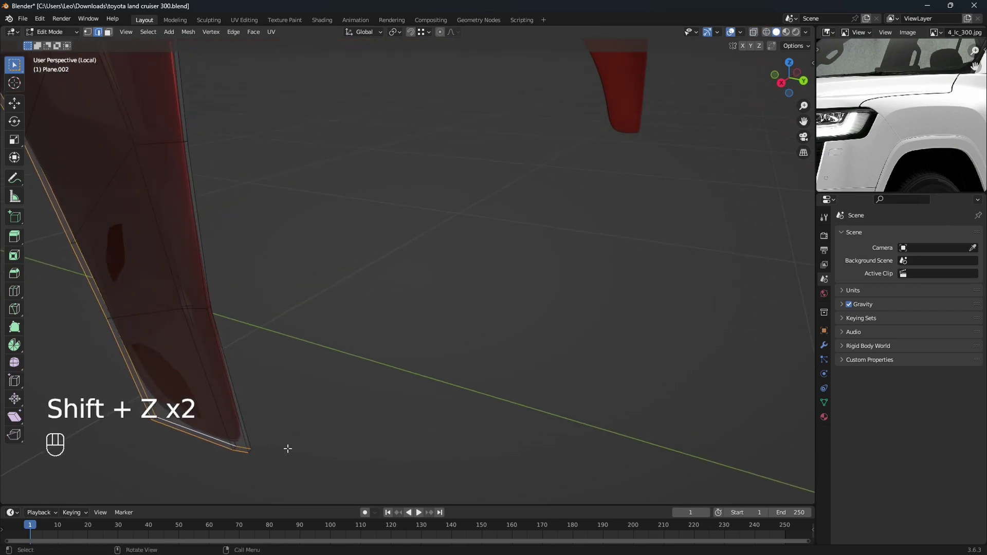
Add both edge loops of the fender's rear vertical border and the short edge at its bottom rear corner
{"action": "left_click", "coordinate": [243, 422], "text": "alt+shift"}
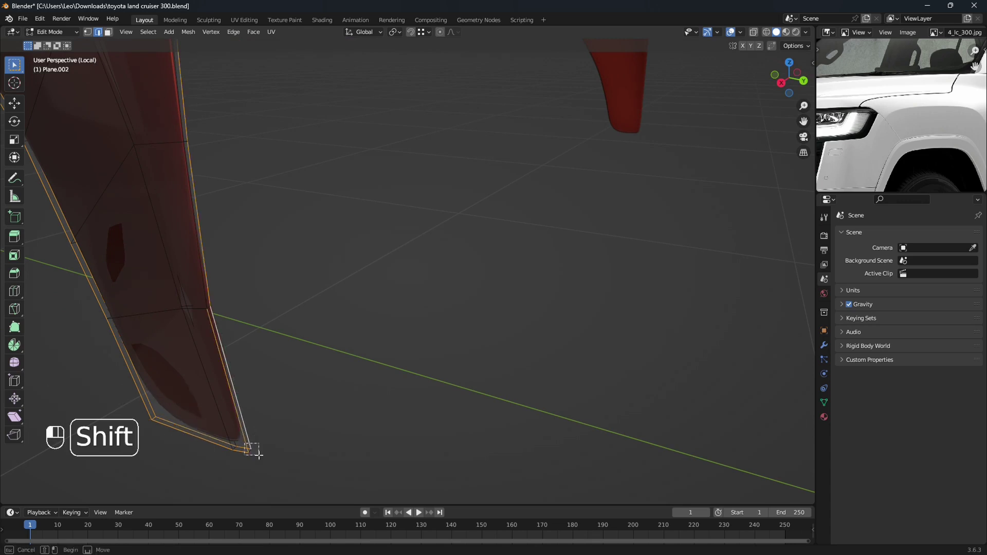
{"action": "left_click_drag", "start_coordinate": [259, 455], "coordinate": [260, 455], "text": "shift"}
{"action": "scroll", "coordinate": [284, 435], "scroll_direction": "down", "scroll_amount": 2}
{"action": "middle_click_drag", "start_coordinate": [320, 306], "coordinate": [352, 405], "text": "shift"}
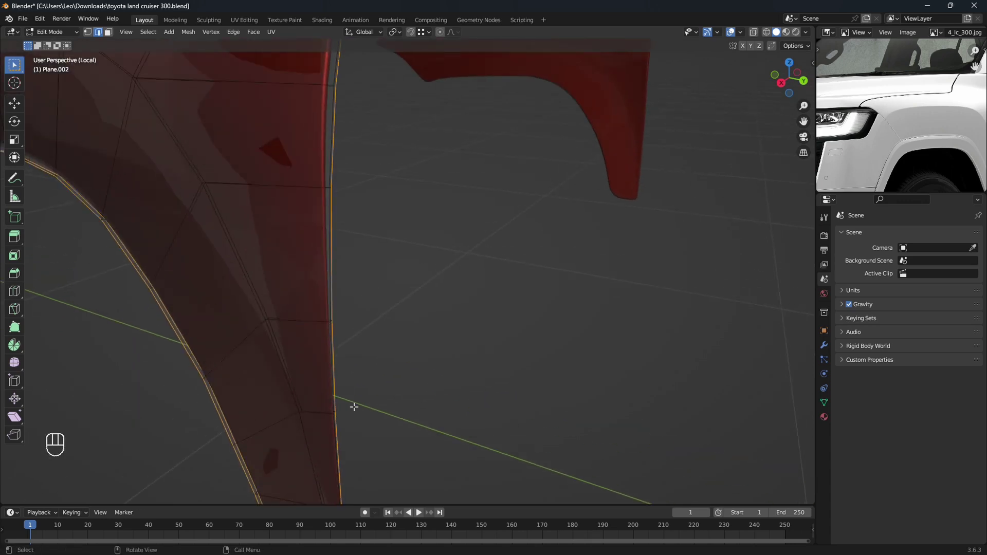
{"action": "left_click", "coordinate": [328, 356], "text": "alt+shift"}
Add the inner and outer edges of the fender's stepped upper rear border to the selection
{"action": "scroll", "coordinate": [330, 352], "scroll_direction": "down", "scroll_amount": 4}
{"action": "middle_click_drag", "start_coordinate": [405, 232], "coordinate": [446, 371], "text": "shift"}
{"action": "scroll", "coordinate": [402, 336], "scroll_direction": "up", "scroll_amount": 2}
{"action": "middle_click_drag", "start_coordinate": [399, 255], "coordinate": [423, 299], "text": "shift"}
{"action": "scroll", "coordinate": [414, 332], "scroll_direction": "up", "scroll_amount": 1}
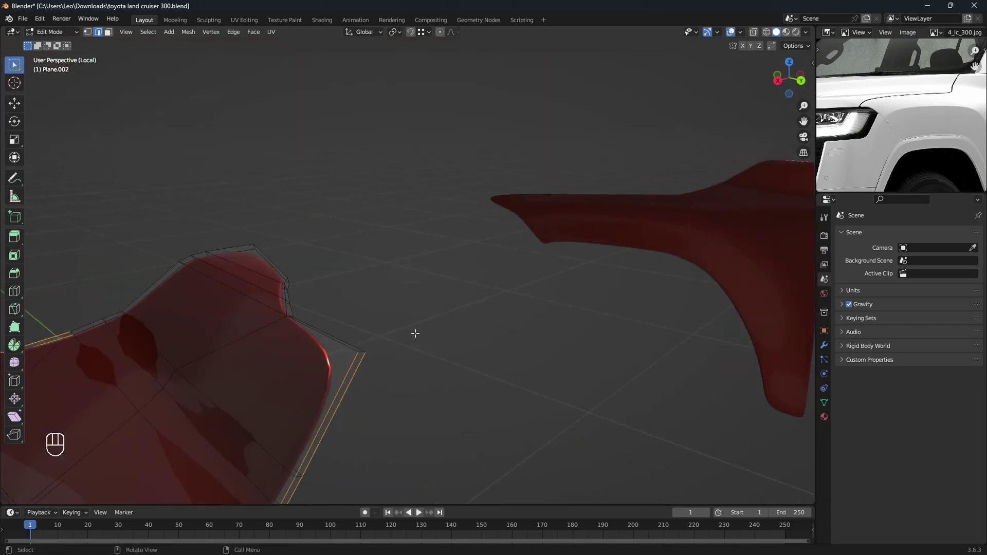
{"action": "middle_click_drag", "start_coordinate": [366, 341], "coordinate": [395, 315]}
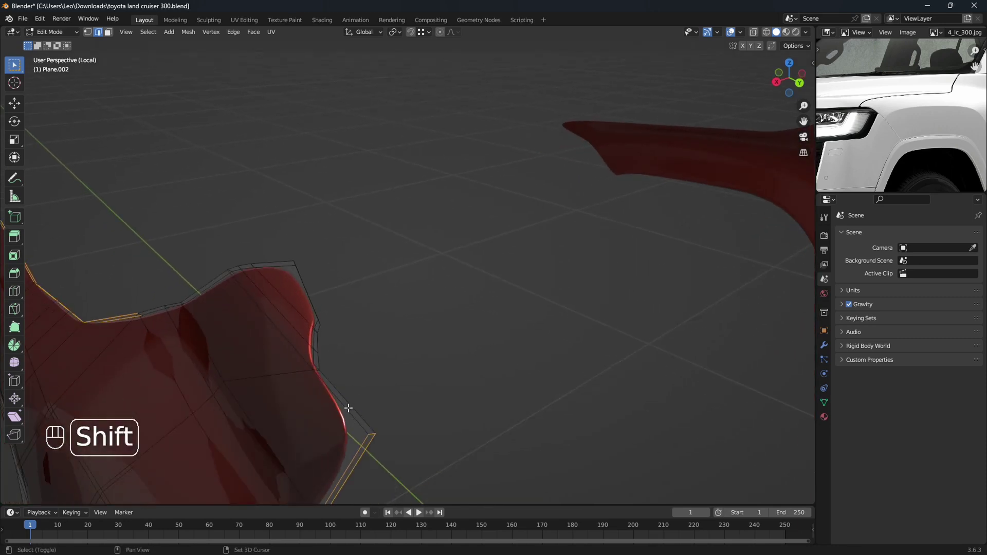
{"action": "middle_click_drag", "start_coordinate": [349, 407], "coordinate": [354, 404]}
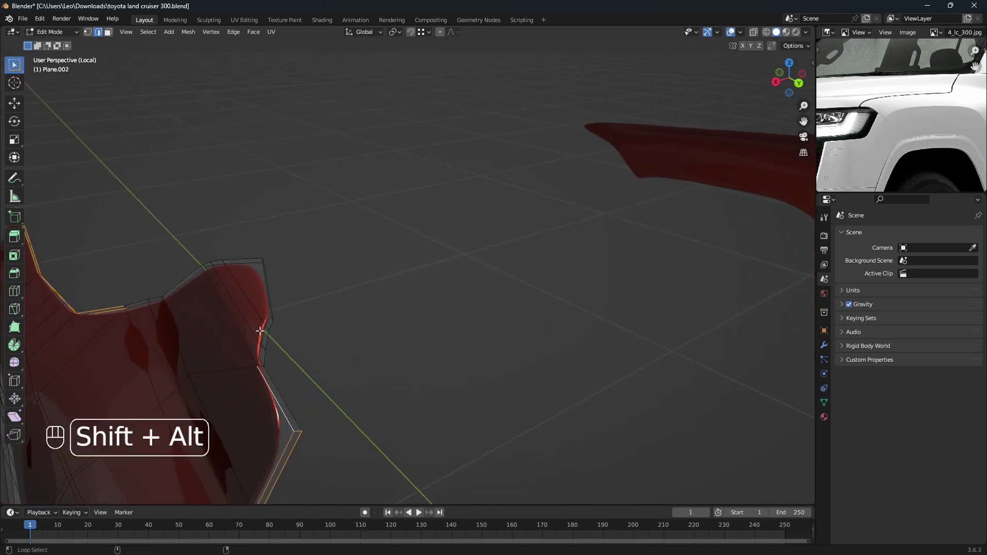
{"action": "left_click", "coordinate": [263, 333], "text": "alt+shift"}
{"action": "middle_click_drag", "start_coordinate": [281, 348], "coordinate": [268, 332]}
{"action": "left_click", "coordinate": [207, 288], "text": "shift"}
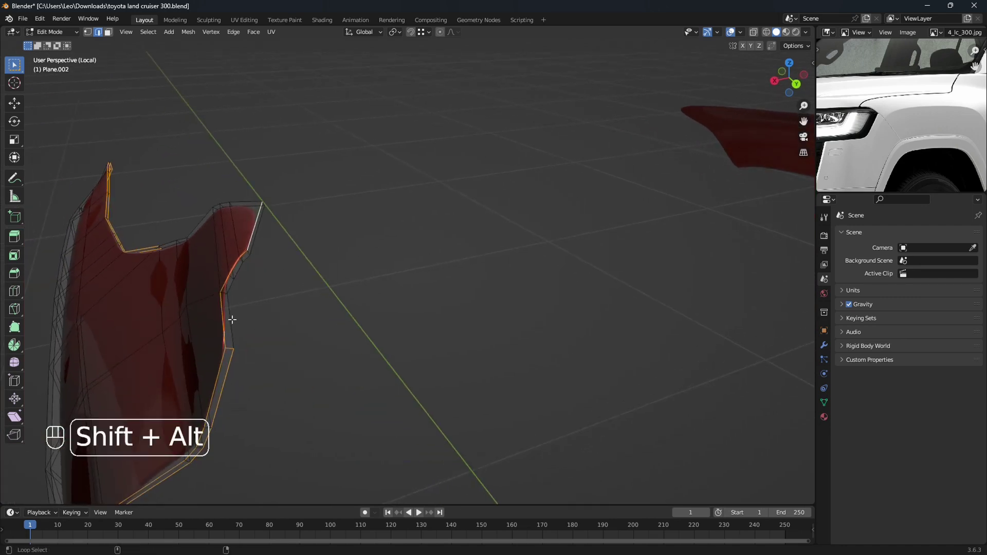
{"action": "left_click", "coordinate": [256, 245], "text": "alt+shift"}
Add the remaining border edge loop at the fender's upper neck to complete the outline selection
{"action": "middle_click_drag", "start_coordinate": [278, 231], "coordinate": [306, 279], "text": "shift"}
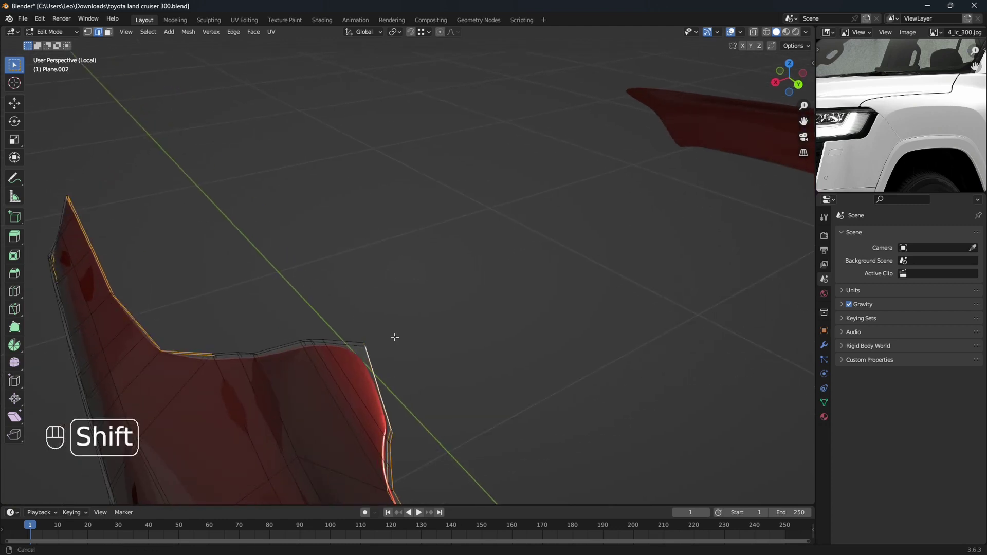
{"action": "middle_click_drag", "start_coordinate": [395, 337], "coordinate": [372, 293], "text": "shift"}
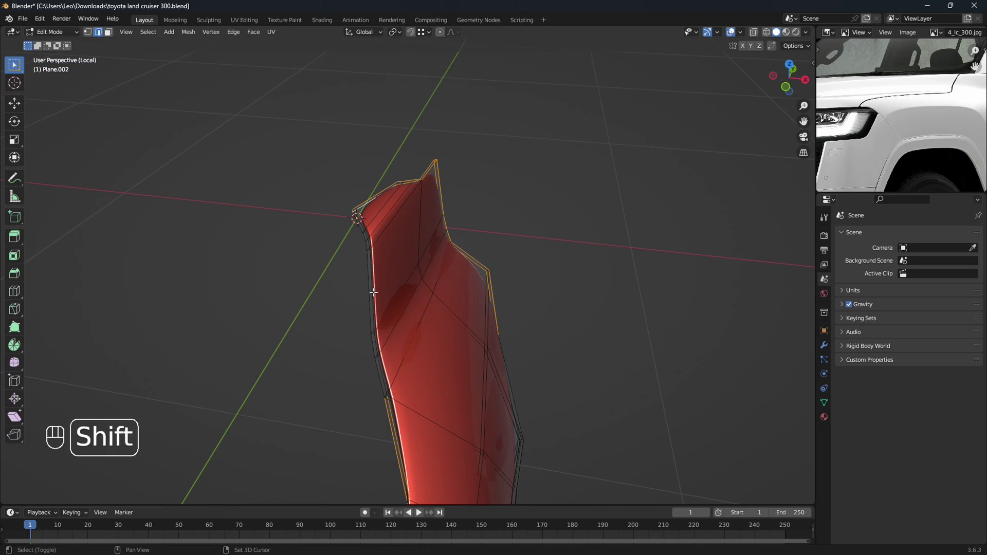
{"action": "left_click", "coordinate": [367, 277], "text": "alt+shift"}
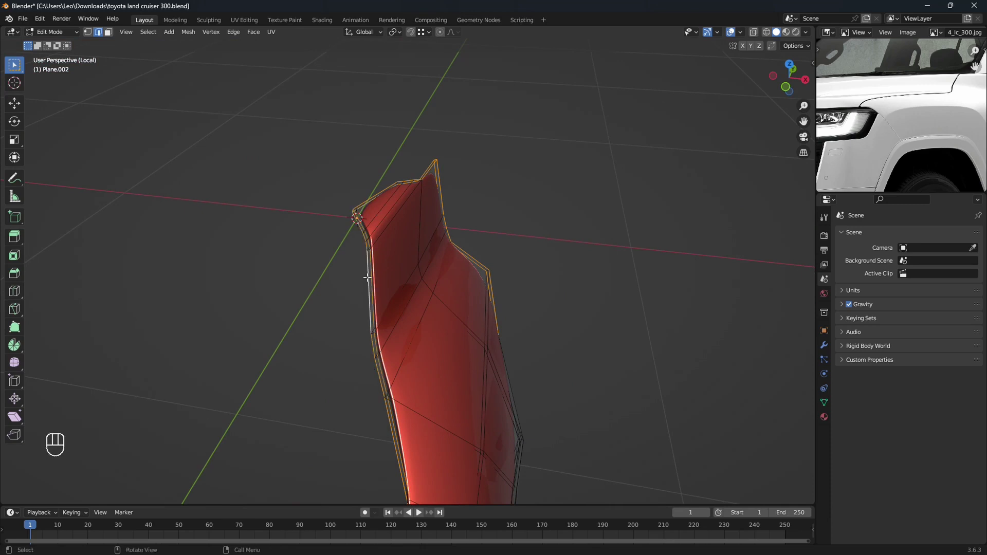
{"action": "middle_click_drag", "start_coordinate": [392, 326], "coordinate": [397, 237], "text": "shift"}
{"action": "scroll", "coordinate": [422, 306], "scroll_direction": "down", "scroll_amount": 3}
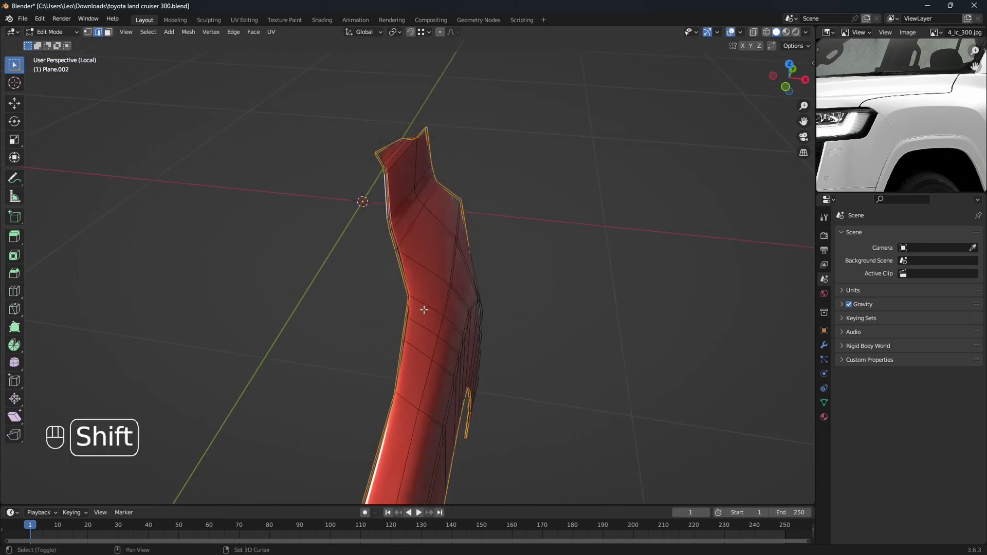
{"action": "scroll", "coordinate": [430, 235], "scroll_direction": "up", "scroll_amount": 3}
{"action": "middle_click_drag", "start_coordinate": [423, 308], "coordinate": [461, 264], "text": "shift"}
{"action": "scroll", "coordinate": [429, 236], "scroll_direction": "down", "scroll_amount": 4}
{"action": "middle_click_drag", "start_coordinate": [461, 264], "coordinate": [526, 319]}
{"action": "scroll", "coordinate": [517, 278], "scroll_direction": "up", "scroll_amount": 2}
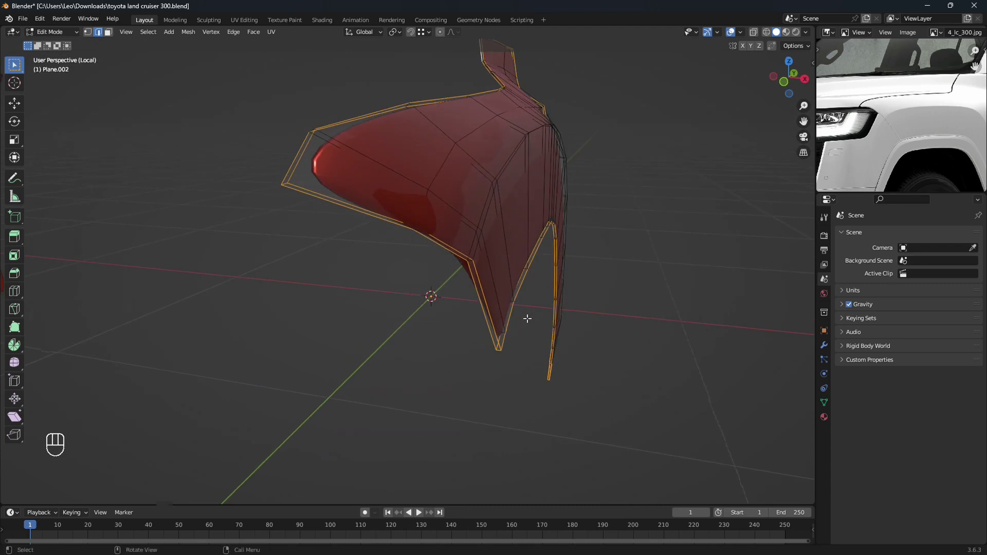
Bevel the selected fender border edges with two segments and a width of about 0.0005 m
{"action": "key", "text": "ctrl+b"}
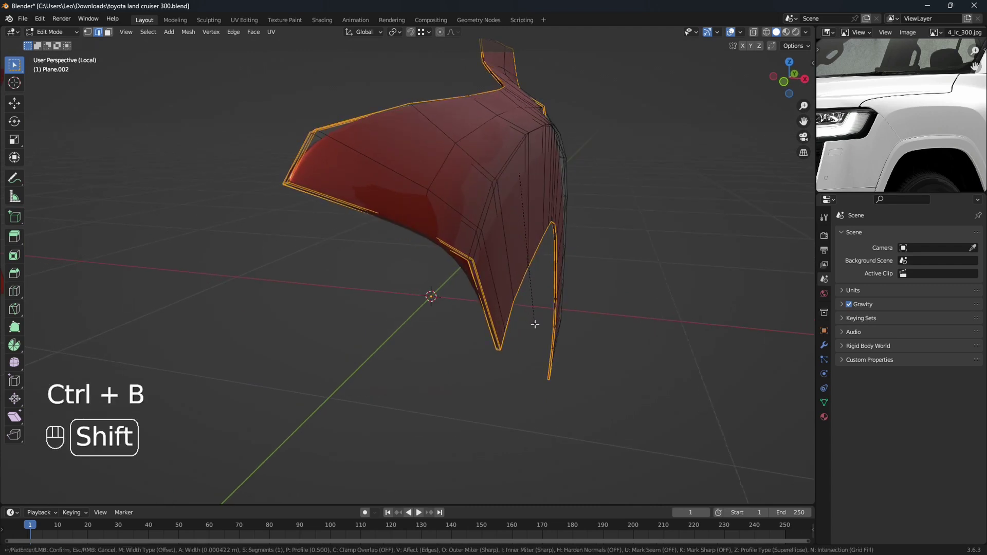
{"action": "scroll", "coordinate": [535, 324], "scroll_direction": "up", "scroll_amount": 1}
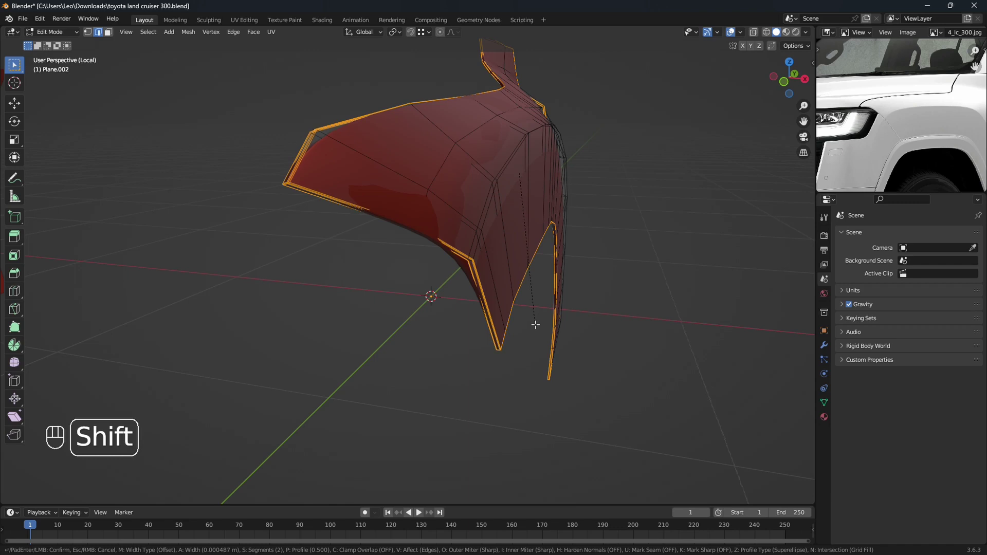
{"action": "left_click", "coordinate": [535, 325]}
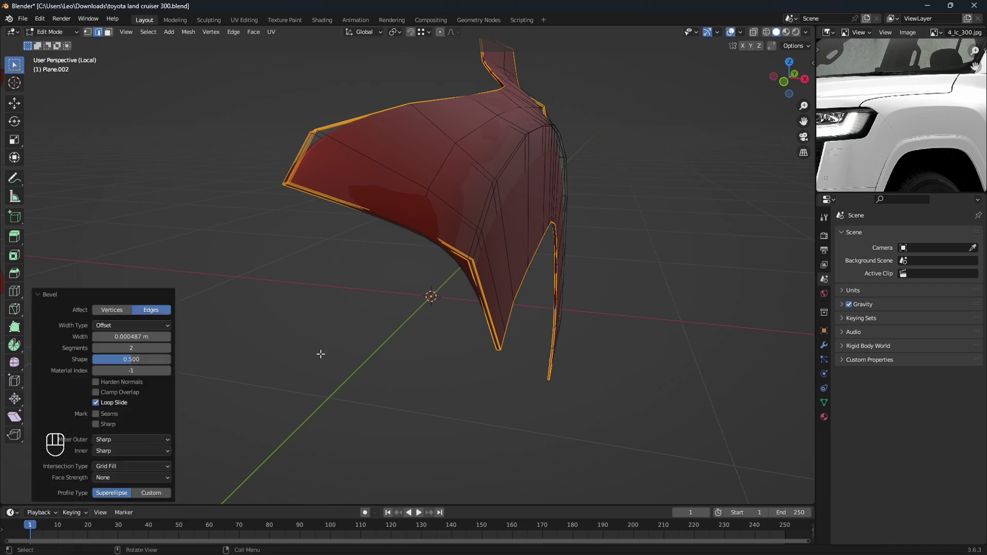
{"action": "left_click", "coordinate": [146, 333]}
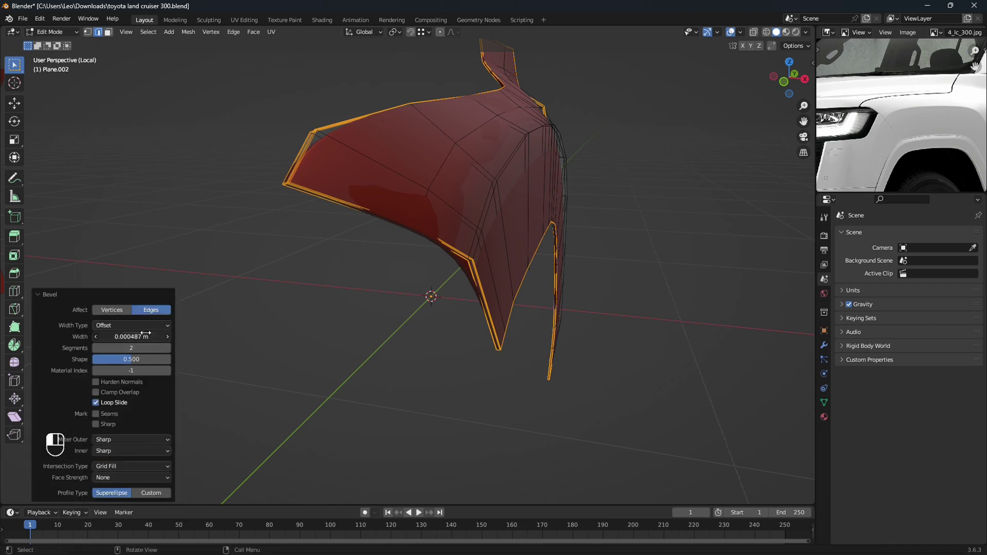
With the whole body shown again, move the fender's front tip vertices about 0.0028 m outward along X and save the file
{"action": "middle_click_drag", "start_coordinate": [376, 338], "coordinate": [530, 352]}
{"action": "key", "text": "slash"}
{"action": "key", "text": "1"}
{"action": "key", "text": "shift+z"}
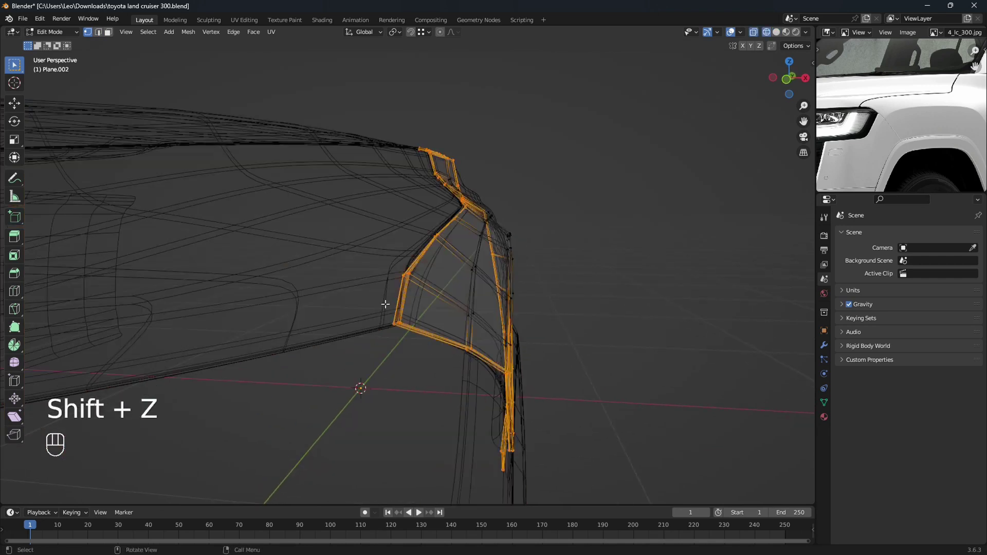
{"action": "middle_click_drag", "start_coordinate": [385, 304], "coordinate": [479, 364]}
{"action": "key", "text": "shift+z"}
{"action": "key", "text": "g"}
{"action": "key", "text": "x"}
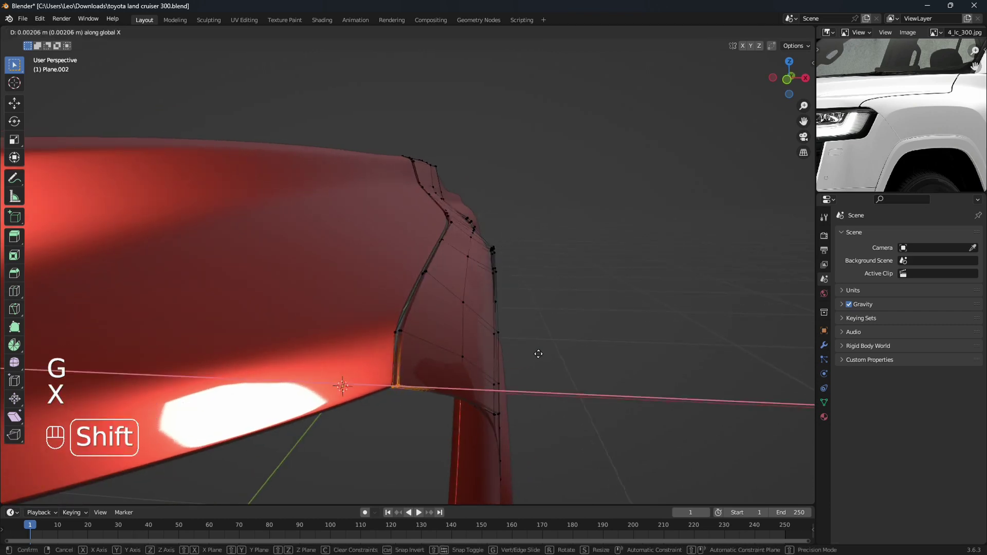
{"action": "left_click", "coordinate": [560, 349]}
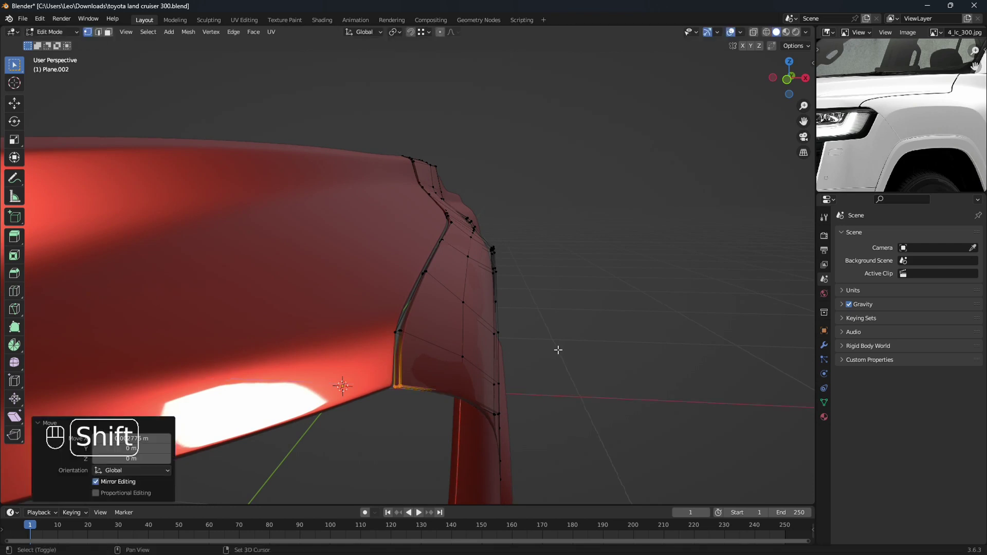
{"action": "middle_click_drag", "start_coordinate": [557, 346], "coordinate": [496, 352]}
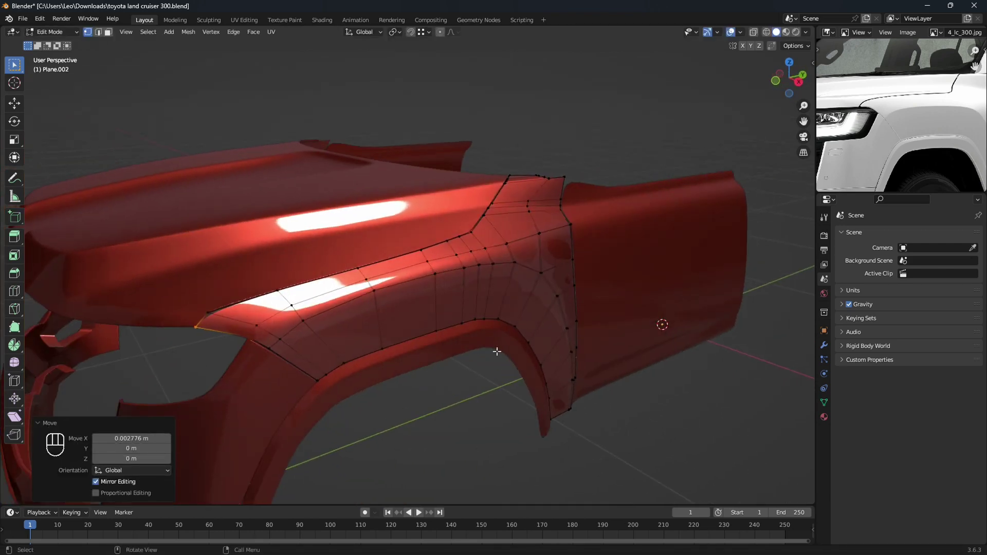
{"action": "key", "text": "ctrl+s"}
Select the vertices midway along the fender's lower front edge and move them about 0.0045 m outward along X
{"action": "middle_click_drag", "start_coordinate": [329, 354], "coordinate": [371, 325]}
{"action": "scroll", "coordinate": [395, 286], "scroll_direction": "up", "scroll_amount": 2}
{"action": "scroll", "coordinate": [394, 286], "scroll_direction": "down", "scroll_amount": 1}
{"action": "key", "text": "shift+z"}
{"action": "scroll", "coordinate": [440, 311], "scroll_direction": "up", "scroll_amount": 2}
{"action": "left_click_drag", "start_coordinate": [360, 308], "coordinate": [426, 347]}
{"action": "scroll", "coordinate": [425, 348], "scroll_direction": "down", "scroll_amount": 2}
{"action": "key", "text": "shift+z"}
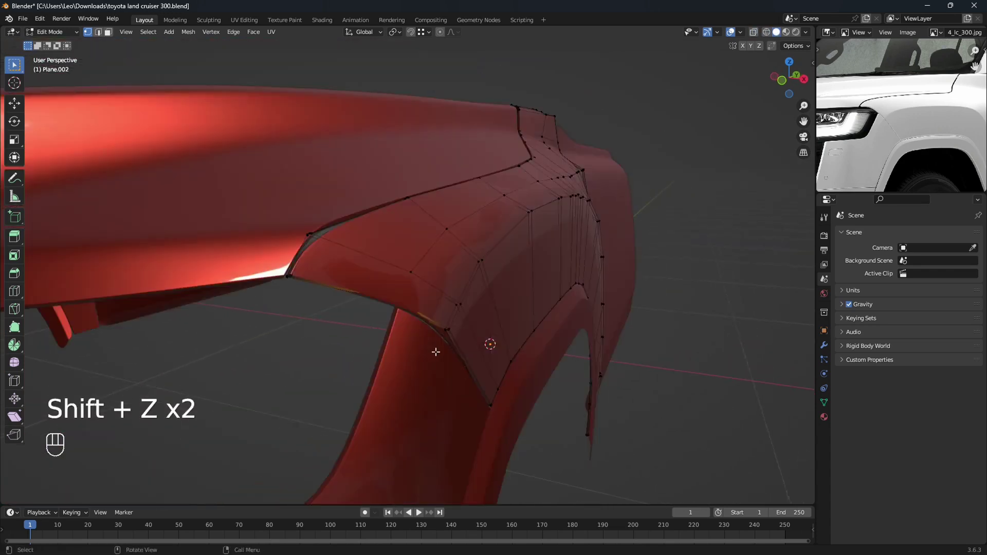
{"action": "mouse_move", "coordinate": [434, 346]}
{"action": "middle_mouse_down"}
{"action": "mouse_move", "coordinate": [458, 346]}
{"action": "mouse_move", "coordinate": [469, 321]}
{"action": "mouse_move", "coordinate": [489, 318]}
{"action": "middle_mouse_up"}
{"action": "middle_click_drag", "start_coordinate": [489, 317], "coordinate": [510, 321], "text": "shift"}
{"action": "key", "text": "g"}
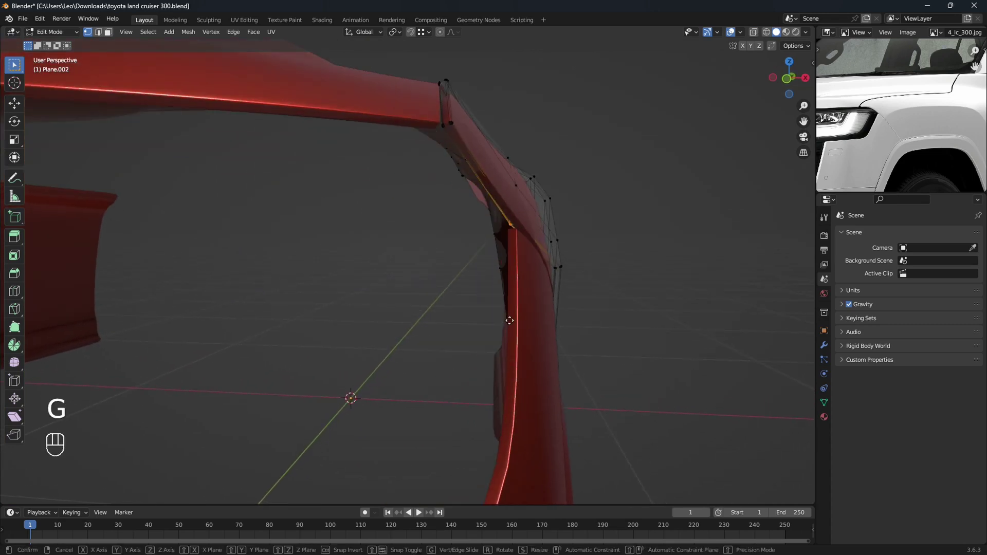
{"action": "key", "text": "x"}
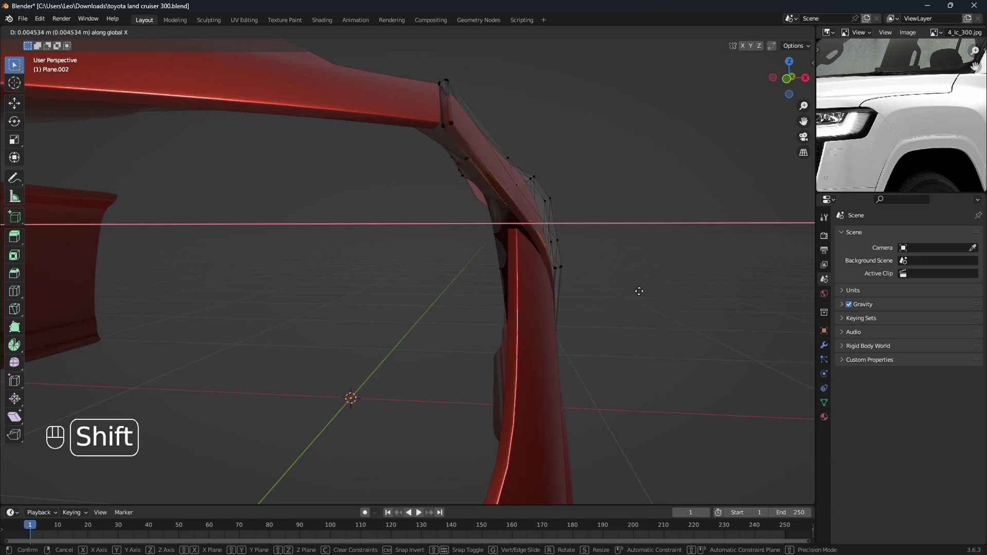
{"action": "left_click", "coordinate": [639, 291]}
Move the frontmost vertex of the fender's surface row below the hood line about 0.0012 m outward along X
{"action": "middle_click_drag", "start_coordinate": [639, 291], "coordinate": [596, 304]}
{"action": "middle_click_drag", "start_coordinate": [450, 311], "coordinate": [497, 328], "text": "shift"}
{"action": "scroll", "coordinate": [497, 328], "scroll_direction": "up", "scroll_amount": 1}
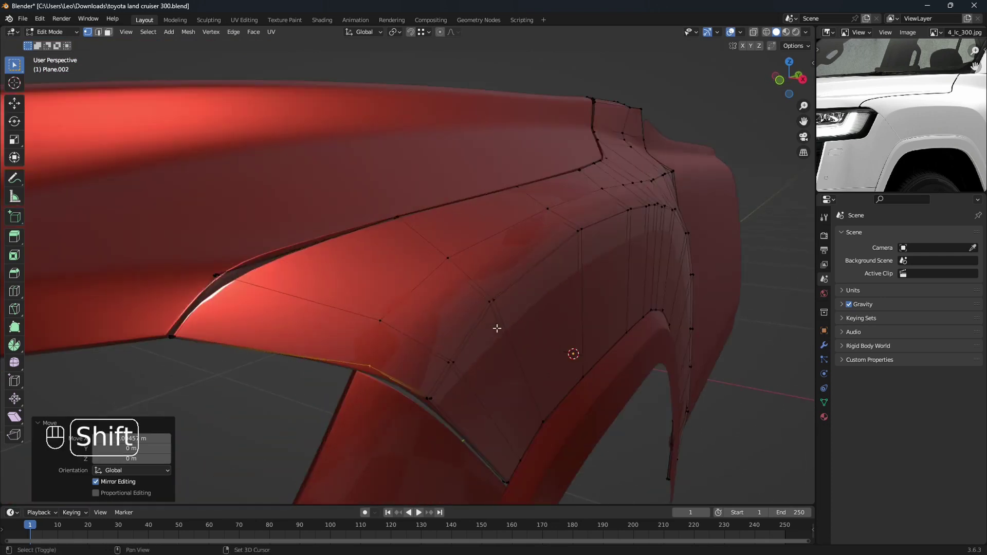
{"action": "key", "text": "shift+z"}
{"action": "left_click_drag", "start_coordinate": [389, 323], "coordinate": [397, 328]}
{"action": "key", "text": "shift+z"}
{"action": "mouse_move", "coordinate": [418, 329]}
{"action": "middle_mouse_down"}
{"action": "mouse_move", "coordinate": [447, 329]}
{"action": "mouse_move", "coordinate": [455, 341]}
{"action": "middle_mouse_up"}
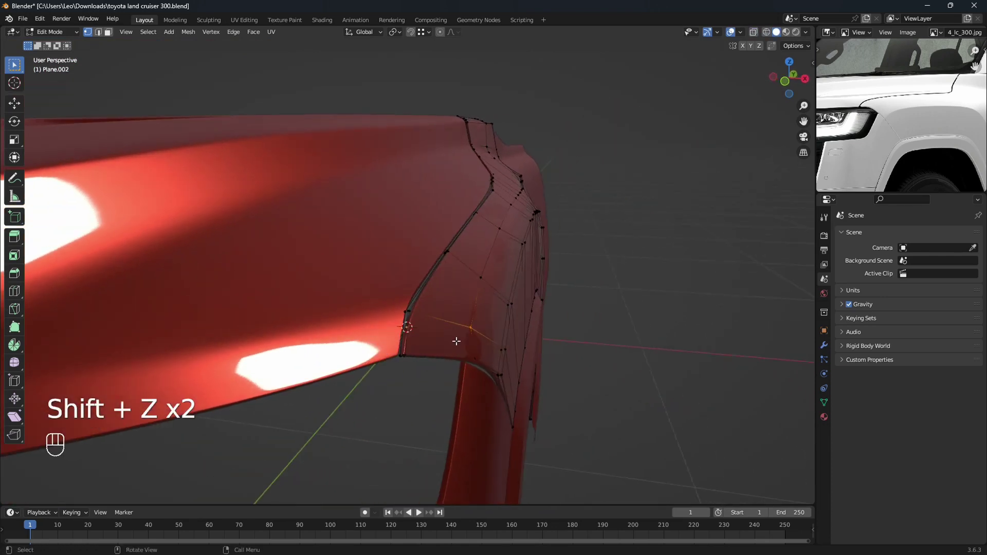
{"action": "key", "text": "g"}
{"action": "key", "text": "x"}
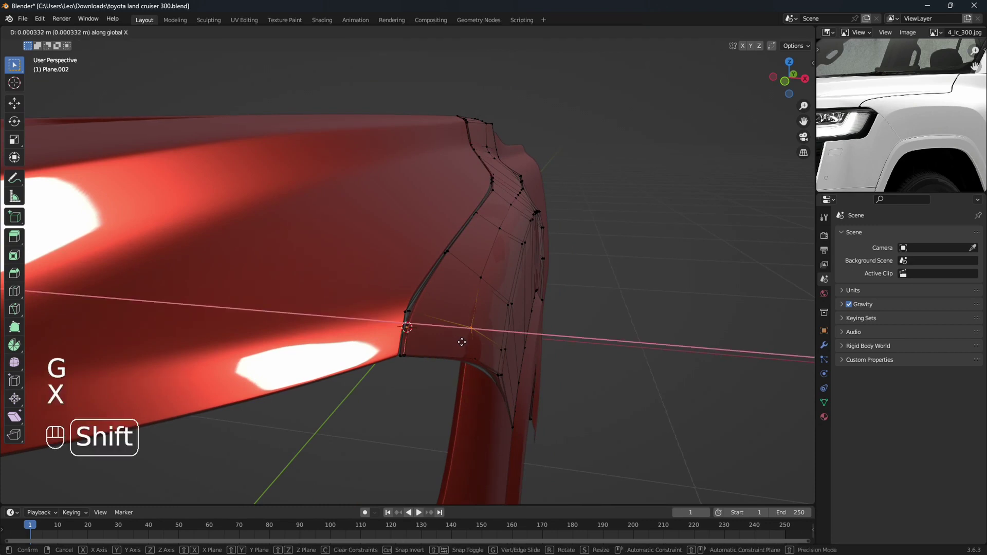
{"action": "left_click", "coordinate": [476, 349]}
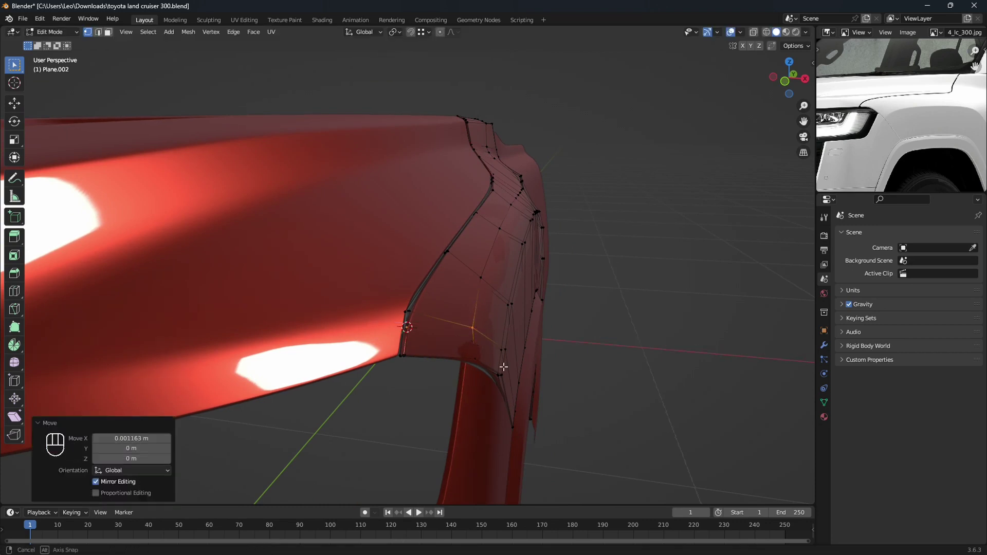
Raise the second vertex from the front in the row below the hood line about 0.0018 m along Z
{"action": "mouse_move", "coordinate": [502, 363]}
{"action": "middle_mouse_down"}
{"action": "mouse_move", "coordinate": [511, 348]}
{"action": "mouse_move", "coordinate": [469, 363]}
{"action": "mouse_move", "coordinate": [456, 350]}
{"action": "mouse_move", "coordinate": [414, 356]}
{"action": "mouse_move", "coordinate": [447, 357]}
{"action": "mouse_move", "coordinate": [372, 321]}
{"action": "mouse_move", "coordinate": [436, 358]}
{"action": "middle_mouse_up"}
{"action": "key", "text": "shift+z"}
{"action": "key", "text": "shift+z"}
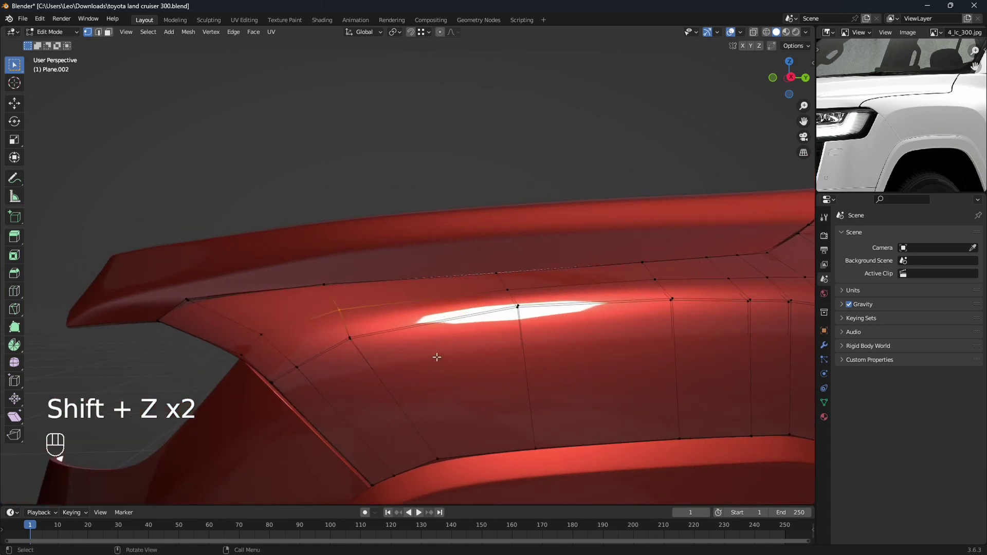
{"action": "key", "text": "g"}
{"action": "key", "text": "z"}
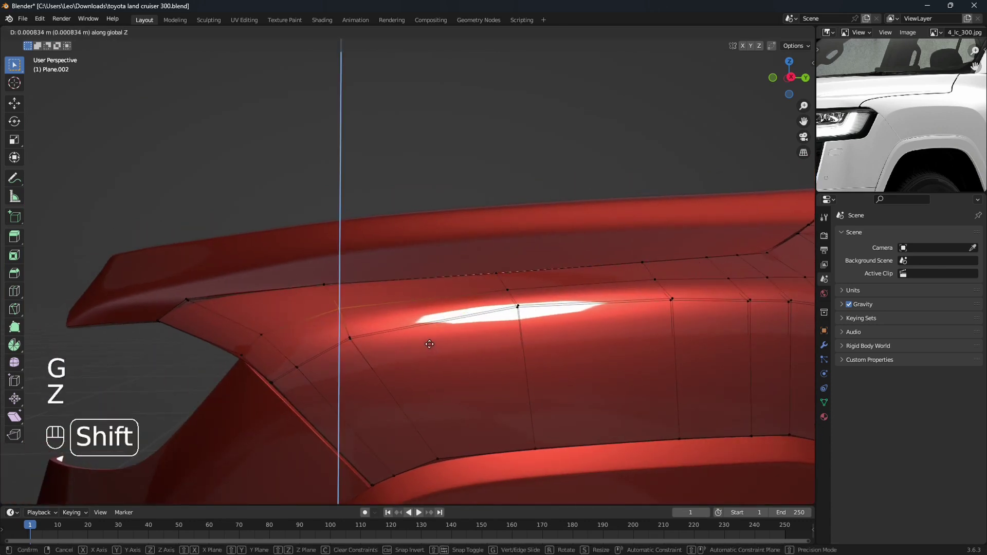
{"action": "left_click", "coordinate": [423, 331]}
Raise the third vertex from the front in the fender's row below the hood line slightly along Z
{"action": "scroll", "coordinate": [423, 332], "scroll_direction": "down", "scroll_amount": 2}
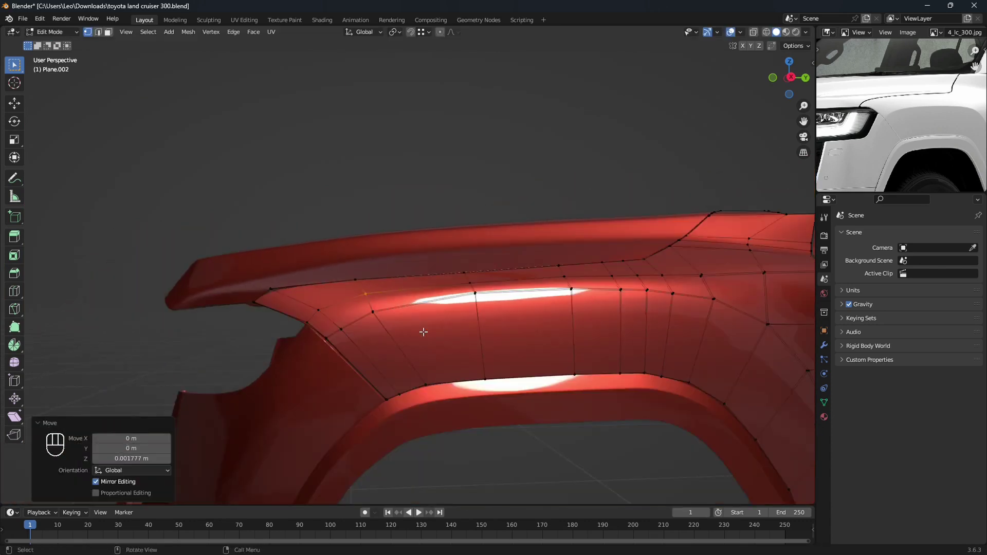
{"action": "middle_click_drag", "start_coordinate": [423, 330], "coordinate": [489, 370], "text": "shift"}
{"action": "scroll", "coordinate": [505, 372], "scroll_direction": "up", "scroll_amount": 2}
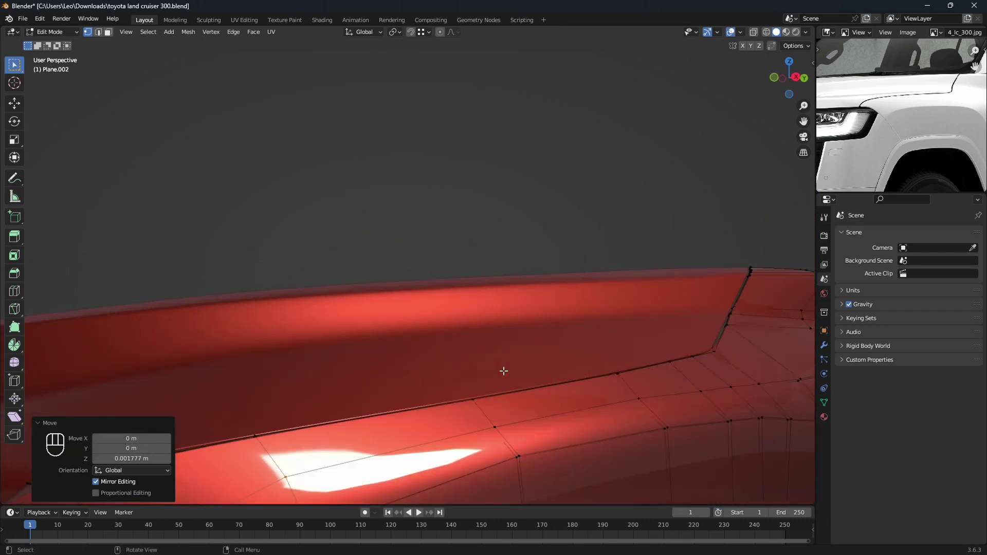
{"action": "middle_click_drag", "start_coordinate": [507, 407], "coordinate": [473, 360], "text": "shift"}
{"action": "scroll", "coordinate": [473, 360], "scroll_direction": "down", "scroll_amount": 1}
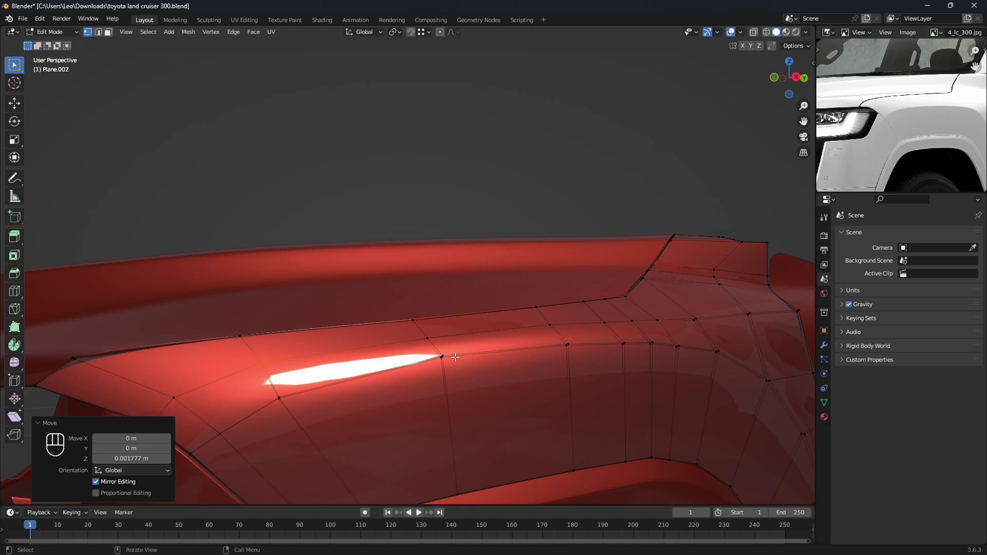
{"action": "scroll", "coordinate": [454, 356], "scroll_direction": "up", "scroll_amount": 1}
{"action": "key", "text": "shift+z"}
{"action": "left_click_drag", "start_coordinate": [444, 365], "coordinate": [445, 366]}
{"action": "key", "text": "shift+z"}
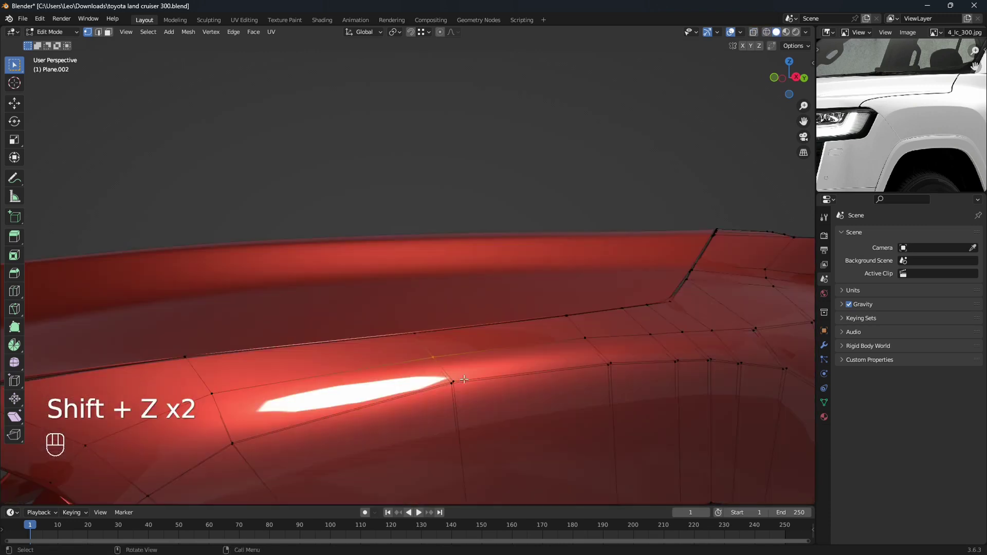
{"action": "middle_click_drag", "start_coordinate": [455, 386], "coordinate": [523, 379], "text": "shift"}
{"action": "key", "text": "g"}
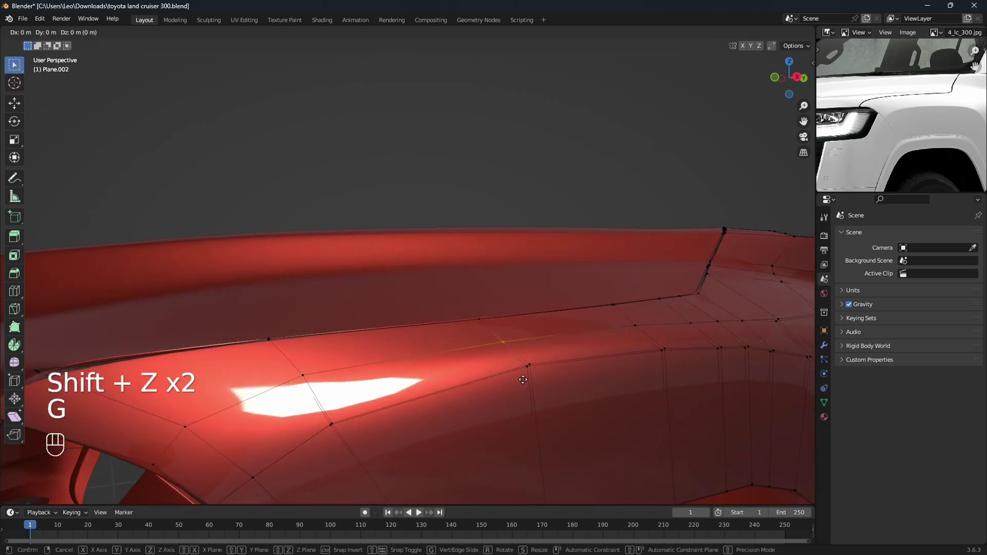
{"action": "key", "text": "z"}
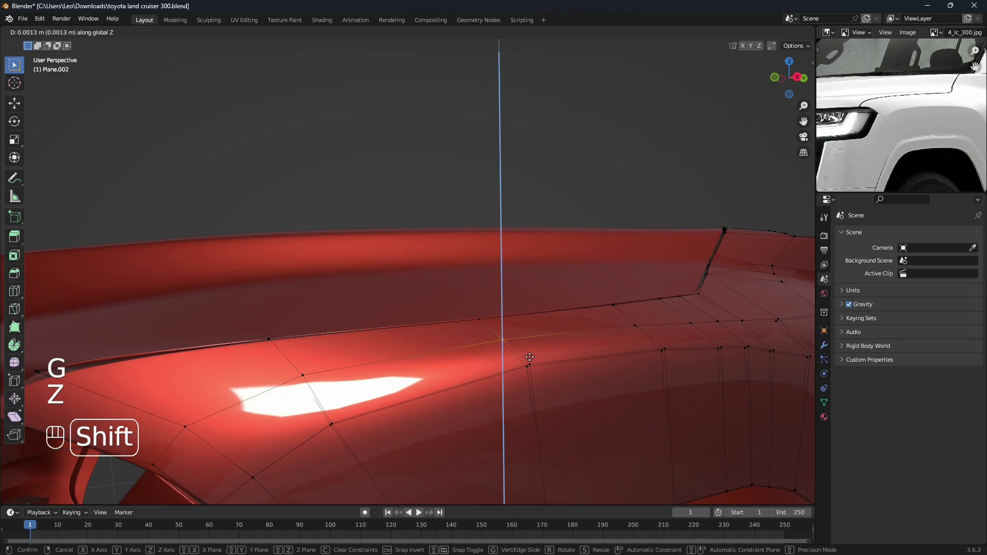
{"action": "left_click", "coordinate": [531, 349]}
Raise the fourth vertex from the front in that fender row about 0.001 m along Z
{"action": "middle_click_drag", "start_coordinate": [529, 346], "coordinate": [525, 379]}
{"action": "key", "text": "shift+z"}
{"action": "left_click", "coordinate": [518, 352]}
{"action": "key", "text": "shift+z"}
{"action": "key", "text": "g"}
{"action": "key", "text": "z"}
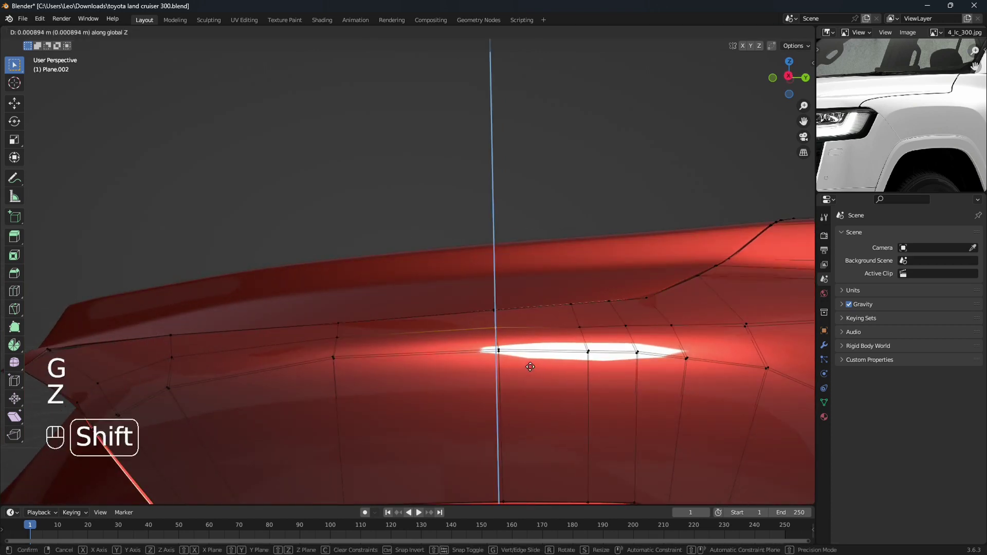
{"action": "left_click", "coordinate": [530, 365]}
Raise the fifth vertex from the front in that fender row about 0.0016 m along Z
{"action": "middle_click_drag", "start_coordinate": [562, 379], "coordinate": [506, 356]}
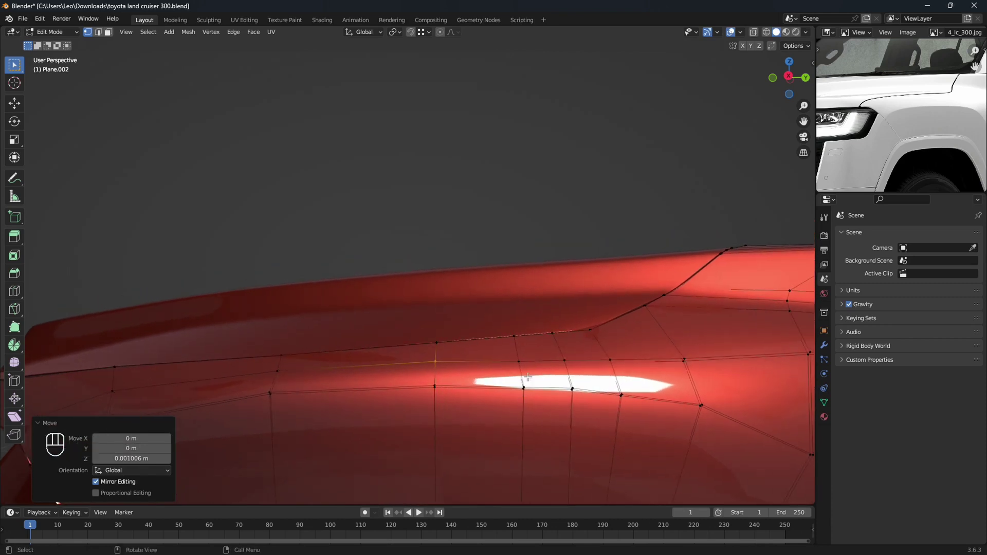
{"action": "key", "text": "shift+z"}
{"action": "key", "text": "shift+z"}
{"action": "key", "text": "g"}
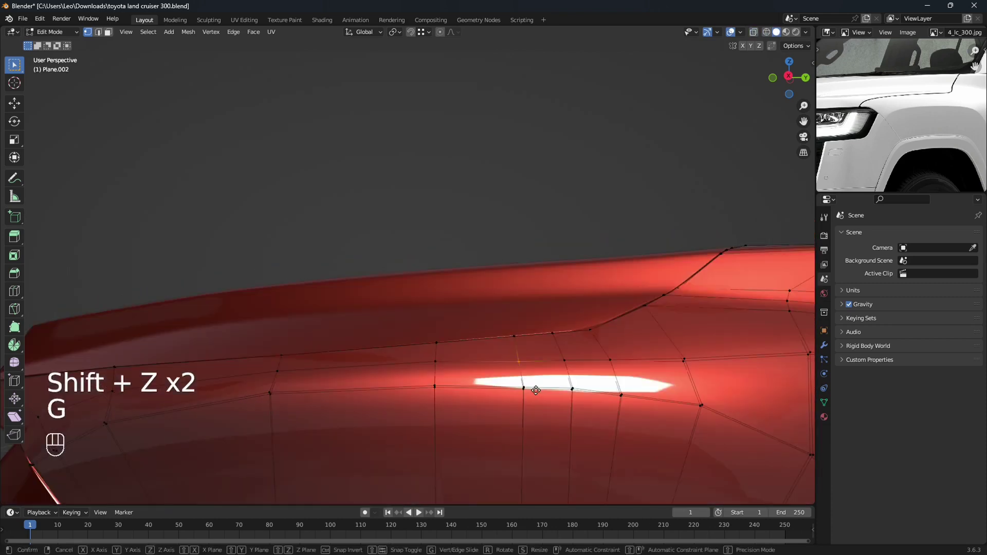
{"action": "key", "text": "z"}
{"action": "key", "text": "shift"}
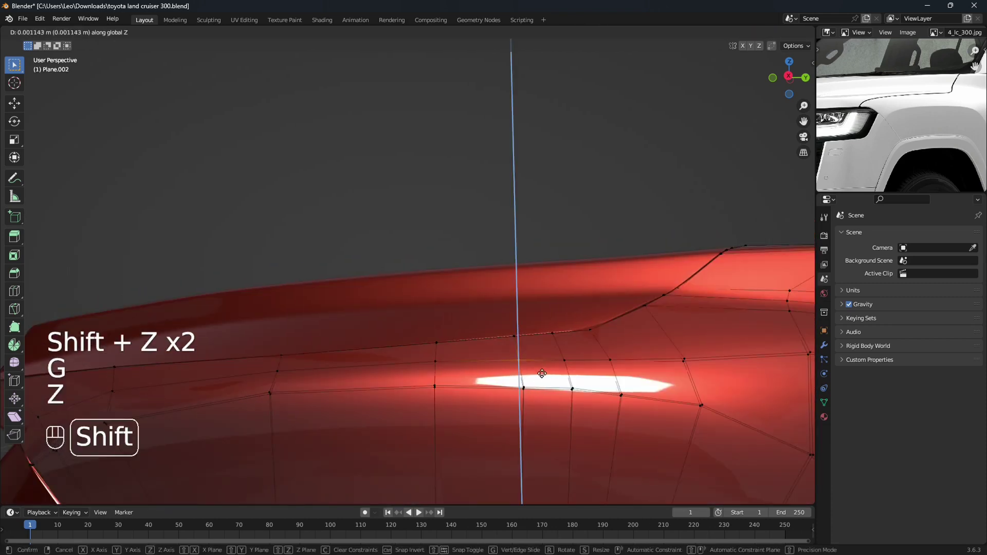
{"action": "left_click", "coordinate": [544, 368]}
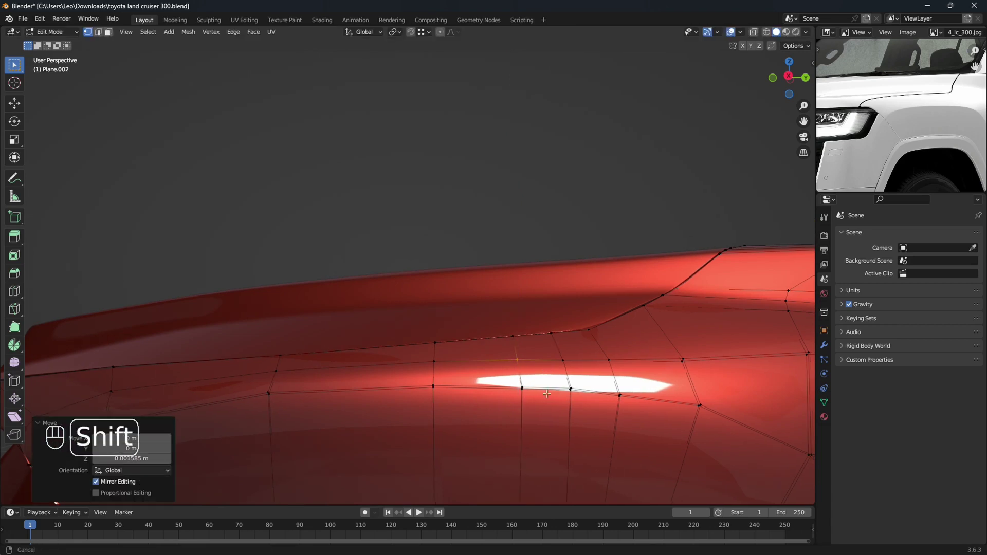
Raise the sixth vertex from the front in that fender row about 0.0007 m along Z
{"action": "middle_click_drag", "start_coordinate": [545, 368], "coordinate": [509, 376], "text": "shift"}
{"action": "key", "text": "shift+z"}
{"action": "key", "text": "shift+z"}
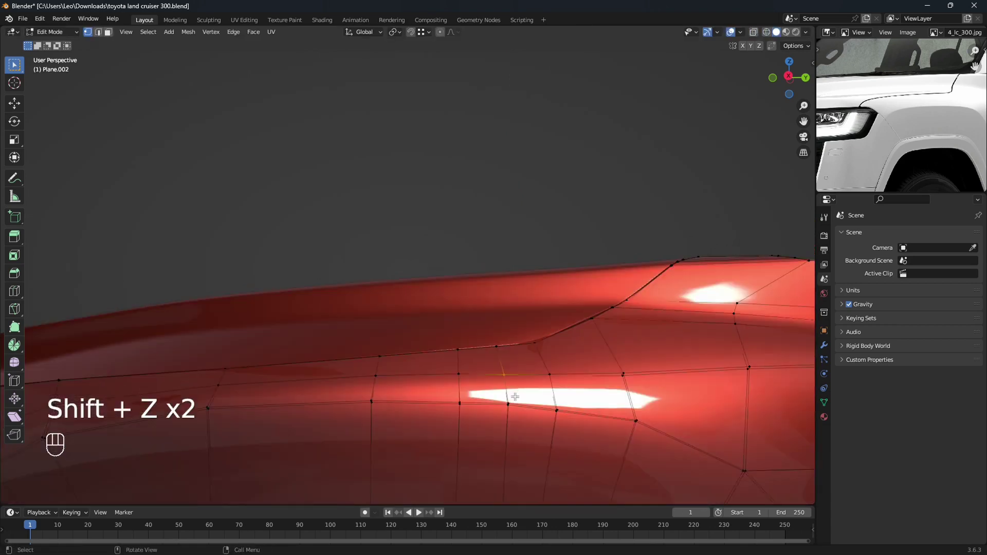
{"action": "key", "text": "g"}
{"action": "key", "text": "z"}
{"action": "key", "text": "shift"}
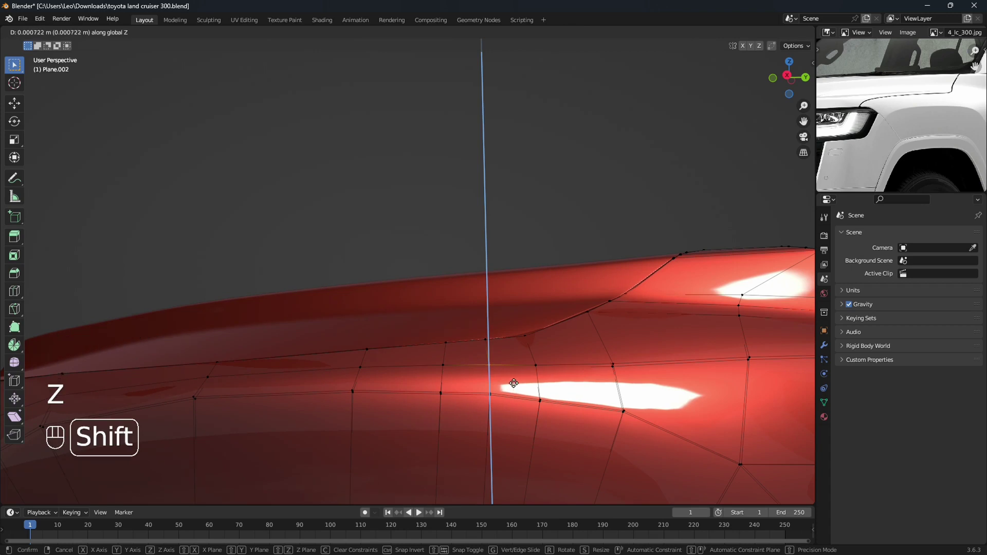
{"action": "left_click", "coordinate": [513, 383]}
Raise the seventh vertex, below the corner where the hood line steps up, about 0.0007 m along Z
{"action": "key", "text": "shift+z"}
{"action": "left_click_drag", "start_coordinate": [550, 377], "coordinate": [551, 377]}
{"action": "key", "text": "shift+z"}
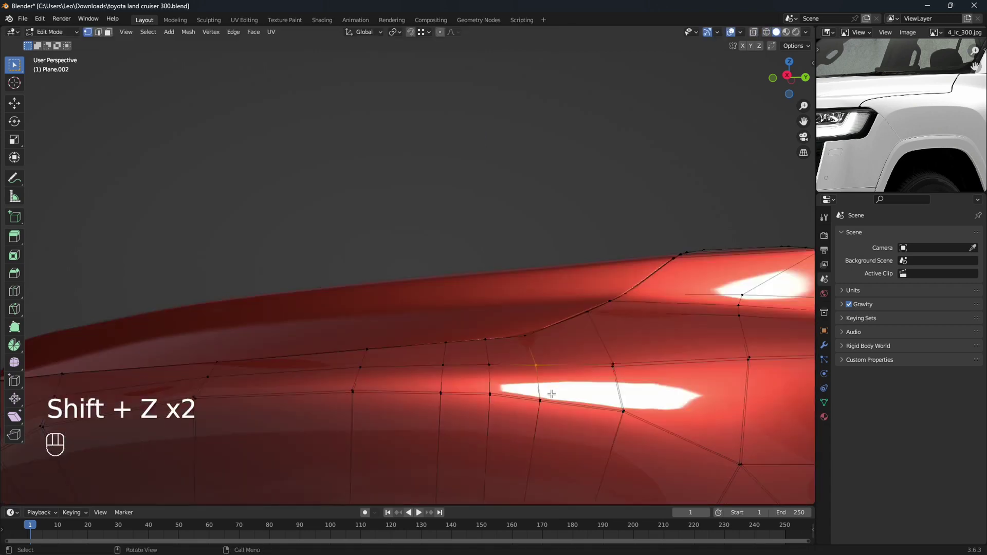
{"action": "middle_click_drag", "start_coordinate": [550, 395], "coordinate": [546, 390]}
{"action": "key", "text": "g"}
{"action": "key", "text": "z"}
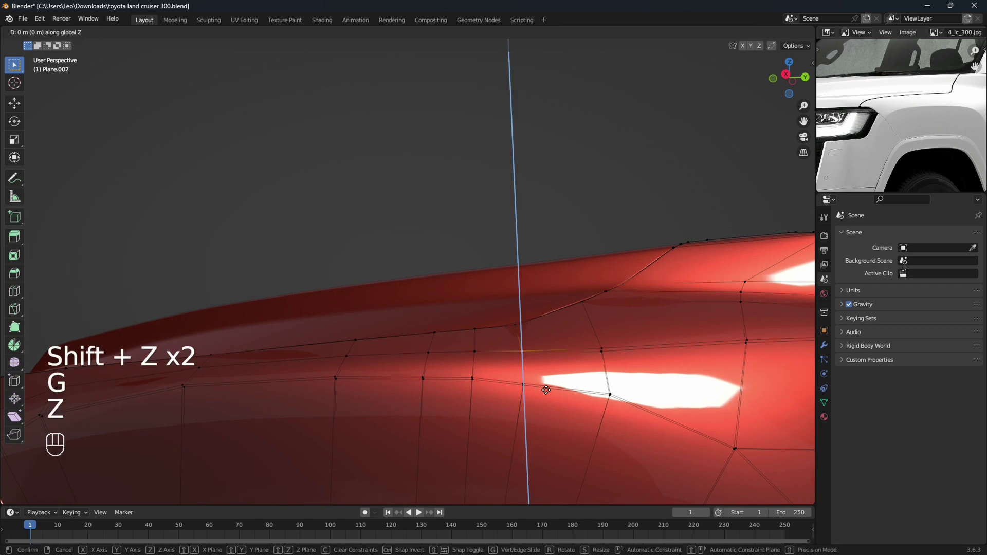
{"action": "key", "text": "shift"}
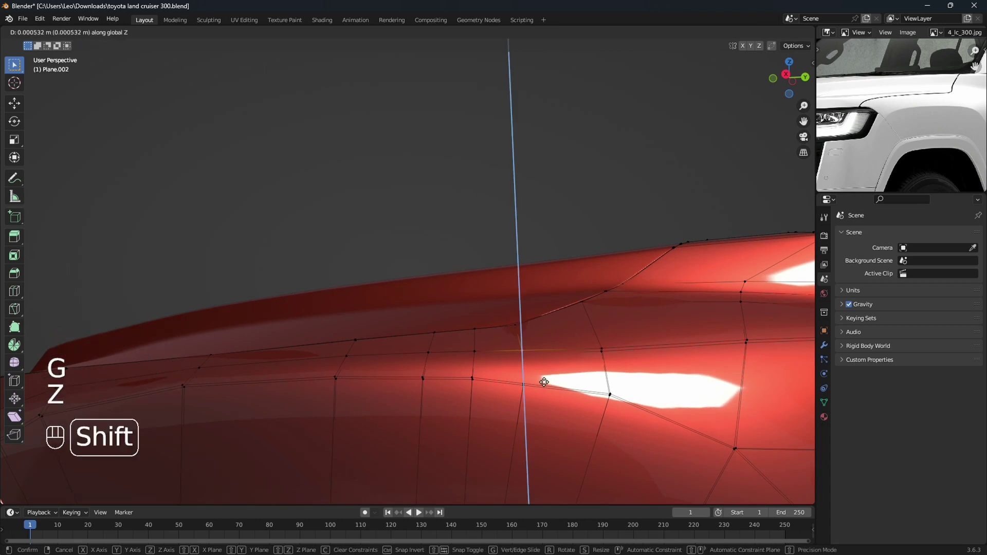
{"action": "left_click", "coordinate": [546, 379]}
Examine the reshaped fender surface with and without its mesh and compare it with a close-up of the reference photo
{"action": "scroll", "coordinate": [545, 380], "scroll_direction": "down", "scroll_amount": 3}
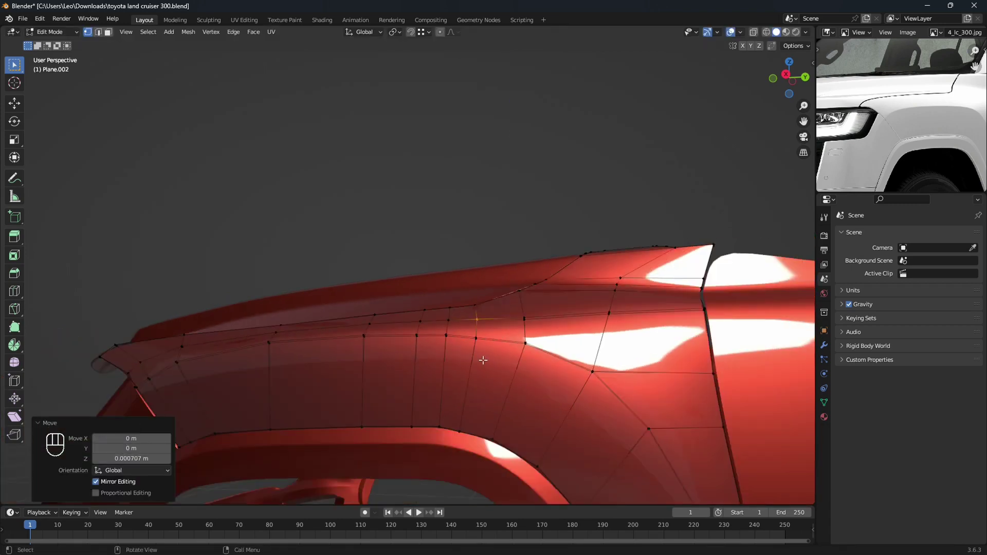
{"action": "middle_click_drag", "start_coordinate": [483, 359], "coordinate": [522, 392]}
{"action": "key", "text": "Tab"}
{"action": "key", "text": "Tab"}
{"action": "scroll", "coordinate": [891, 131], "scroll_direction": "up", "scroll_amount": 5}
{"action": "middle_click_drag", "start_coordinate": [891, 130], "coordinate": [866, 114]}
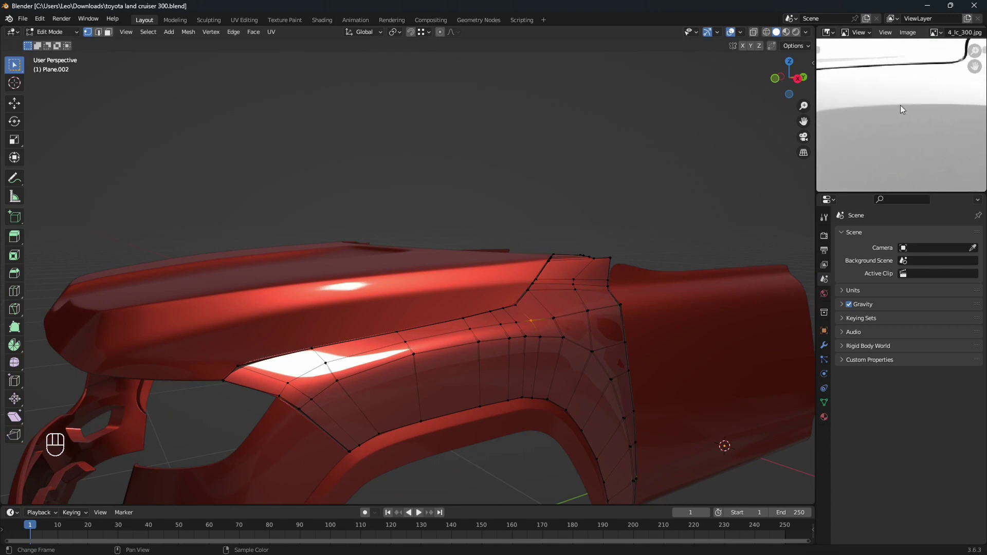
Bevel the fender's crease edge loop around the wheel arch with two segments and a width of about 0.002 m
{"action": "middle_click_drag", "start_coordinate": [390, 407], "coordinate": [398, 351], "text": "shift"}
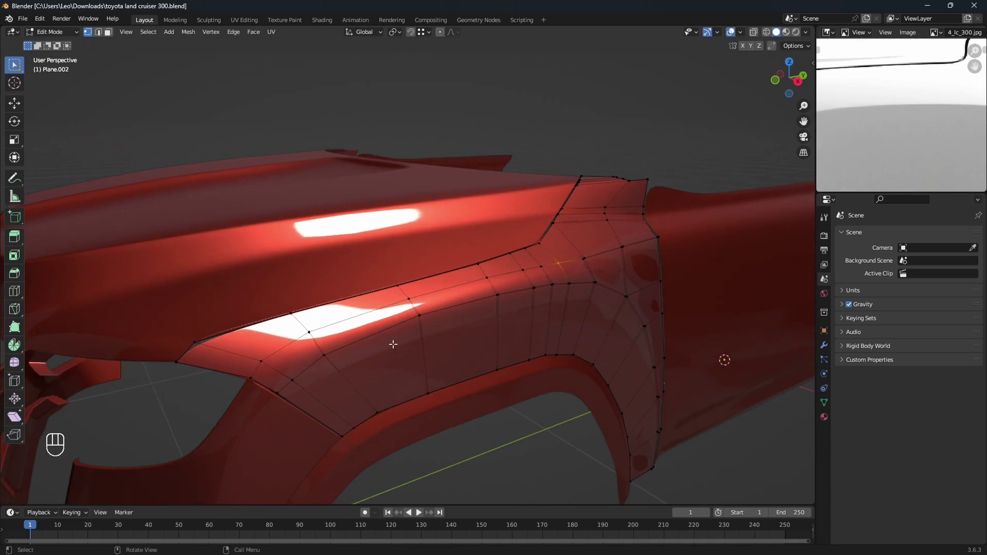
{"action": "left_click", "coordinate": [382, 332], "text": "alt"}
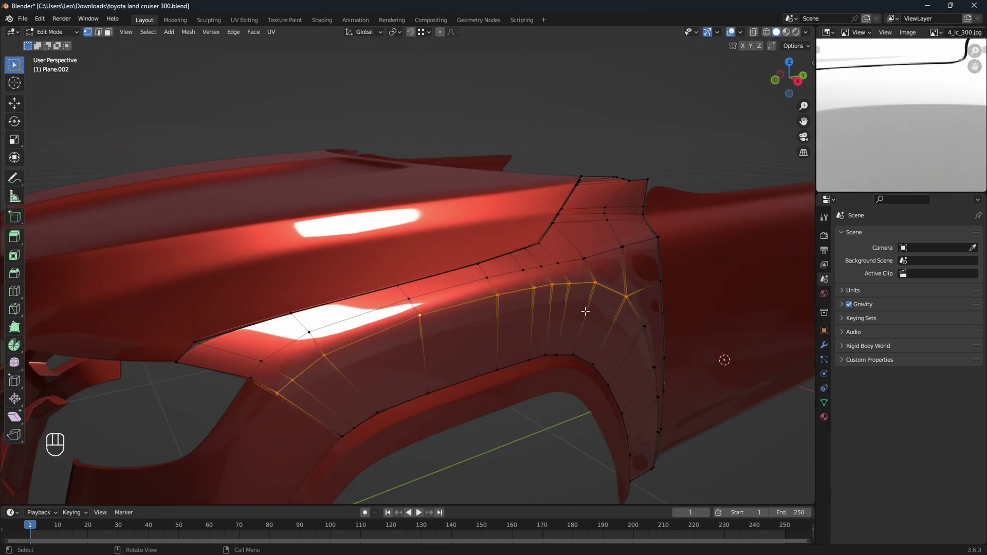
{"action": "middle_click_drag", "start_coordinate": [585, 311], "coordinate": [548, 304]}
{"action": "middle_click_drag", "start_coordinate": [653, 345], "coordinate": [365, 296], "text": "shift"}
{"action": "middle_click_drag", "start_coordinate": [506, 370], "coordinate": [409, 385]}
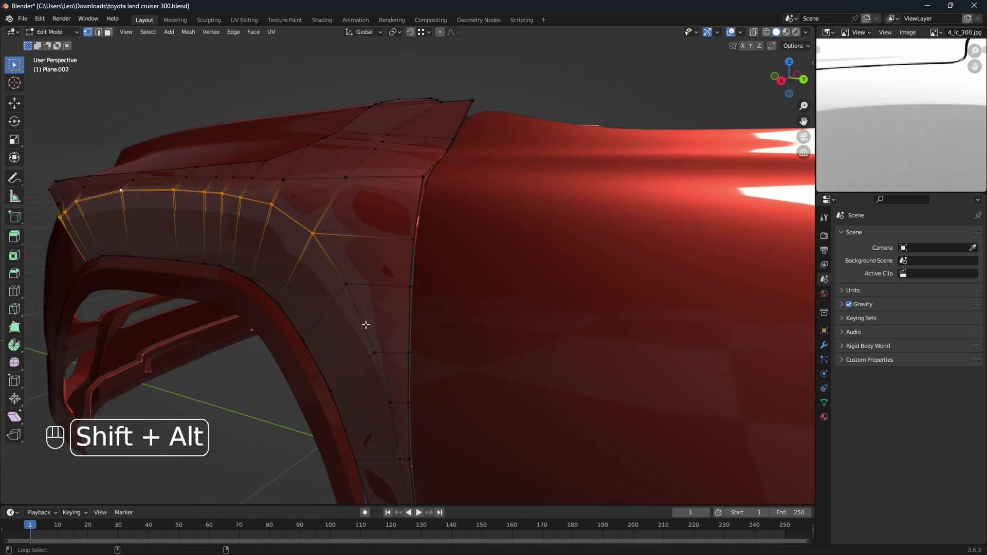
{"action": "middle_click_drag", "start_coordinate": [366, 325], "coordinate": [386, 334]}
{"action": "middle_click_drag", "start_coordinate": [433, 383], "coordinate": [468, 336], "text": "shift"}
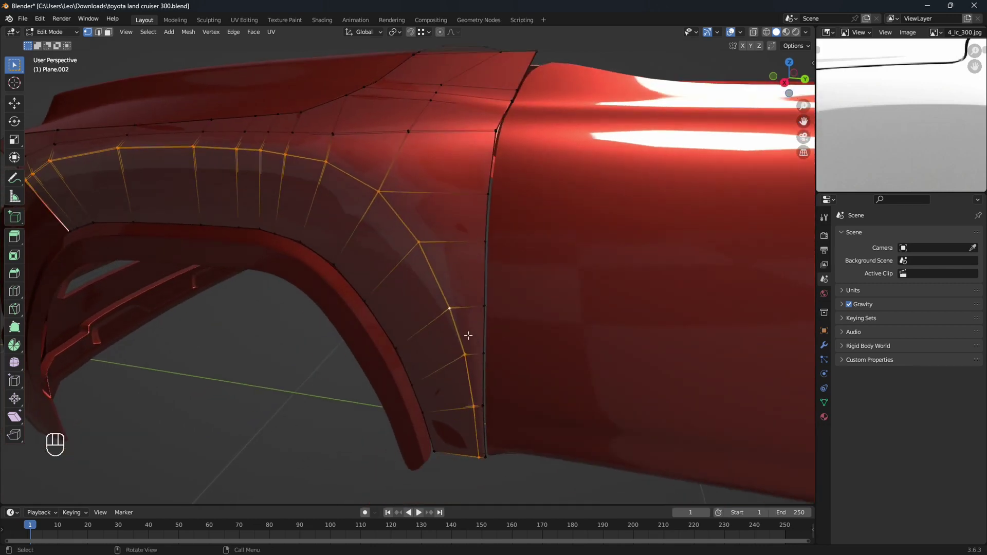
{"action": "scroll", "coordinate": [460, 426], "scroll_direction": "down", "scroll_amount": 2}
{"action": "middle_click_drag", "start_coordinate": [347, 318], "coordinate": [484, 363], "text": "shift"}
{"action": "scroll", "coordinate": [446, 313], "scroll_direction": "up", "scroll_amount": 2}
{"action": "key", "text": "ctrl+b"}
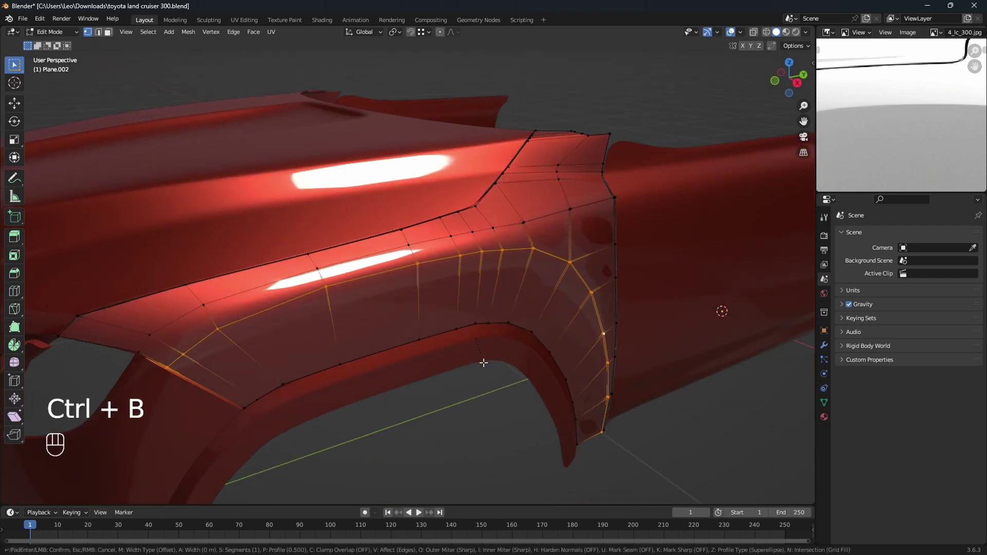
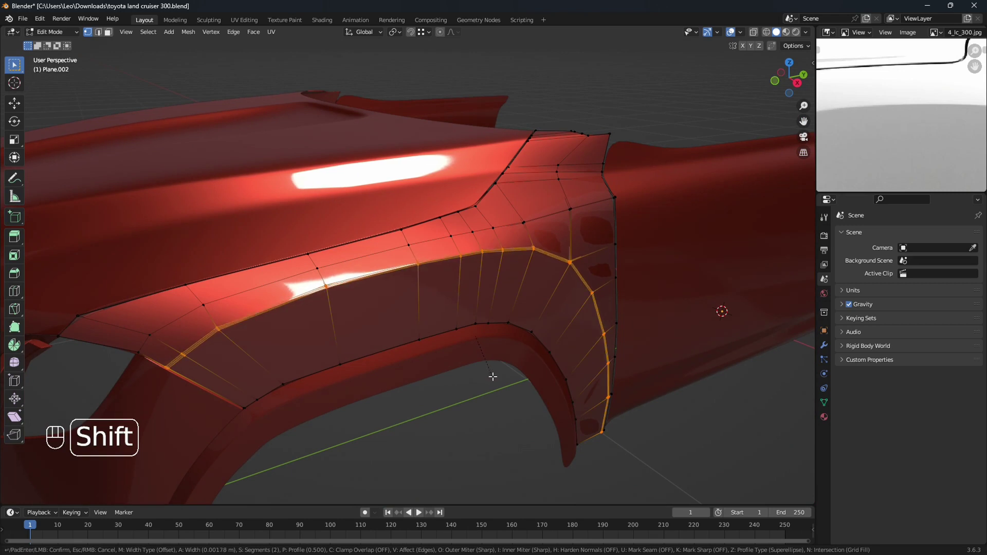
{"action": "left_click", "coordinate": [493, 377]}
{"action": "middle_click_drag", "start_coordinate": [493, 378], "coordinate": [459, 377]}
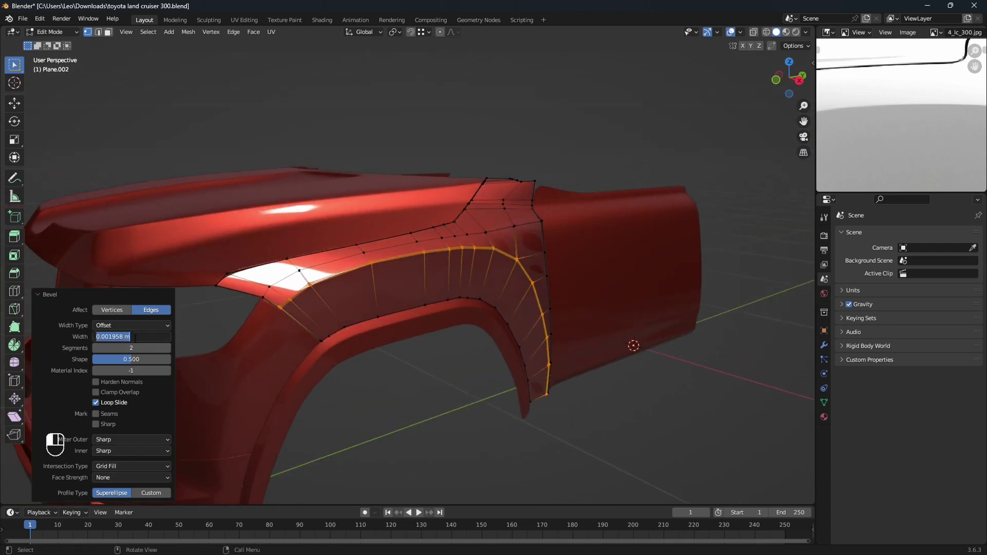
Raise the fender border vertex at the corner where the hood line steps up about 0.001 m along Z
{"action": "key", "text": "Tab"}
{"action": "middle_click_drag", "start_coordinate": [439, 394], "coordinate": [500, 367]}
{"action": "middle_click_drag", "start_coordinate": [512, 343], "coordinate": [511, 371], "text": "shift"}
{"action": "scroll", "coordinate": [469, 272], "scroll_direction": "up", "scroll_amount": 1}
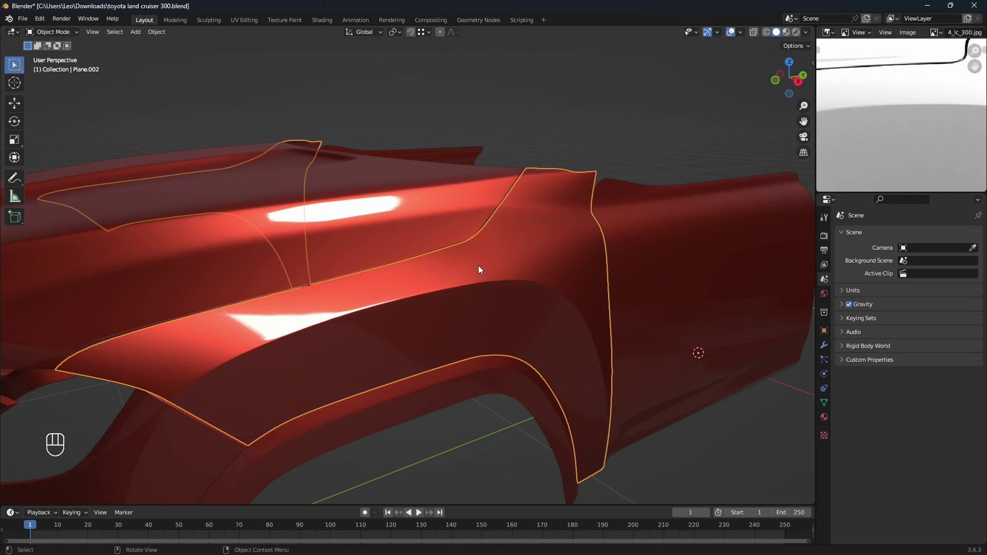
{"action": "middle_click_drag", "start_coordinate": [478, 265], "coordinate": [511, 319], "text": "shift"}
{"action": "scroll", "coordinate": [491, 299], "scroll_direction": "up", "scroll_amount": 3}
{"action": "key", "text": "Tab"}
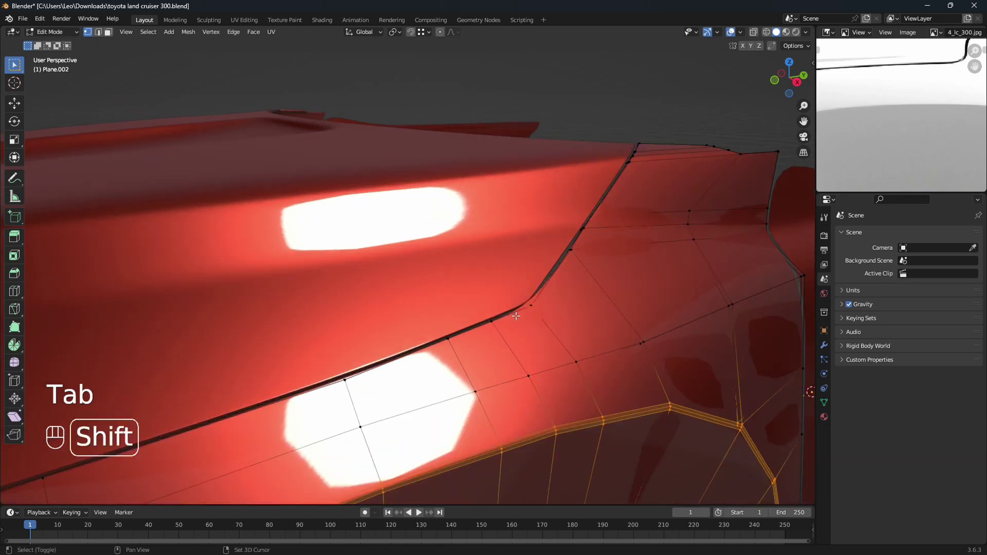
{"action": "key", "text": "shift+z"}
{"action": "key", "text": "shift+z"}
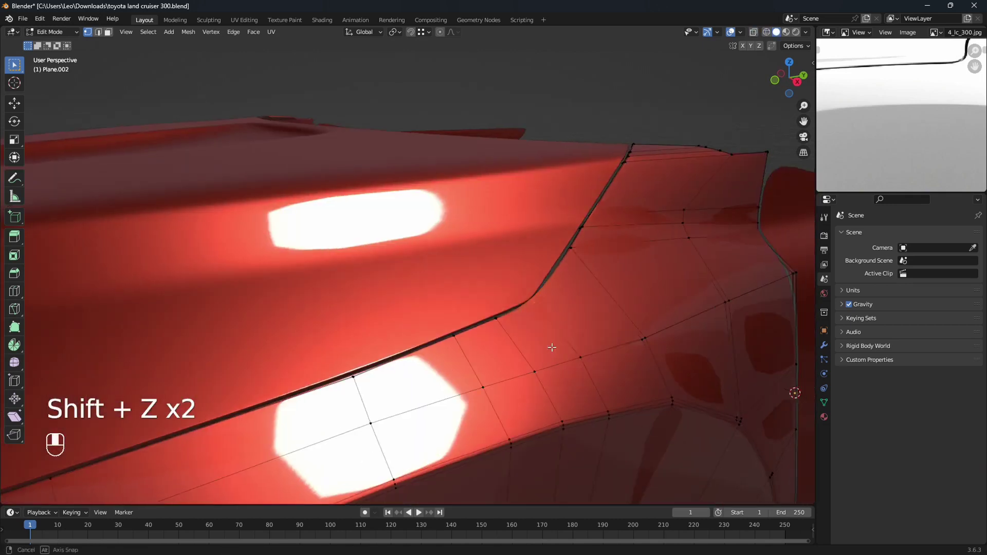
{"action": "middle_click_drag", "start_coordinate": [538, 315], "coordinate": [556, 337]}
{"action": "key", "text": "g"}
{"action": "key", "text": "z"}
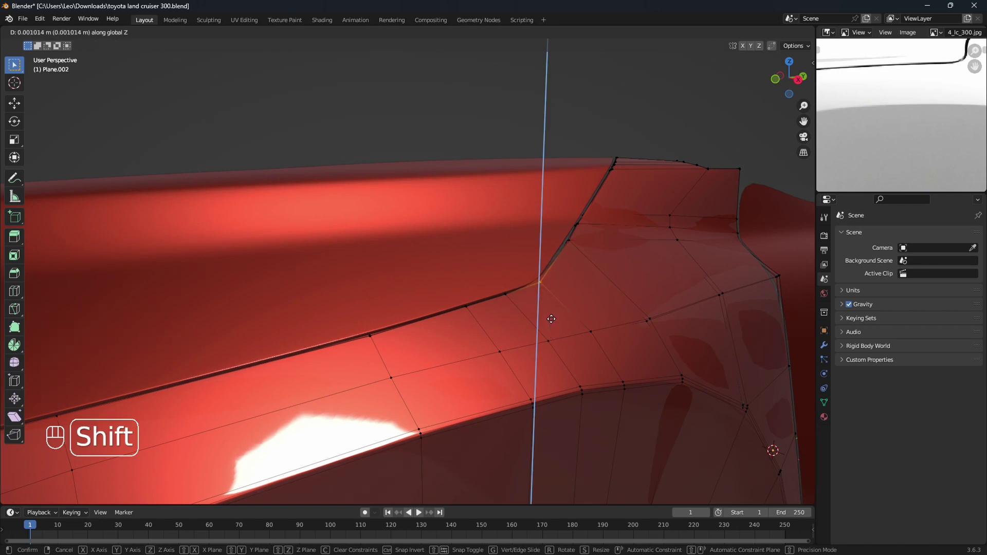
{"action": "left_click", "coordinate": [551, 318]}
Save the file and bring the fender's headlight corner into view in the reference photo
{"action": "key", "text": "Tab"}
{"action": "scroll", "coordinate": [545, 324], "scroll_direction": "down", "scroll_amount": 5}
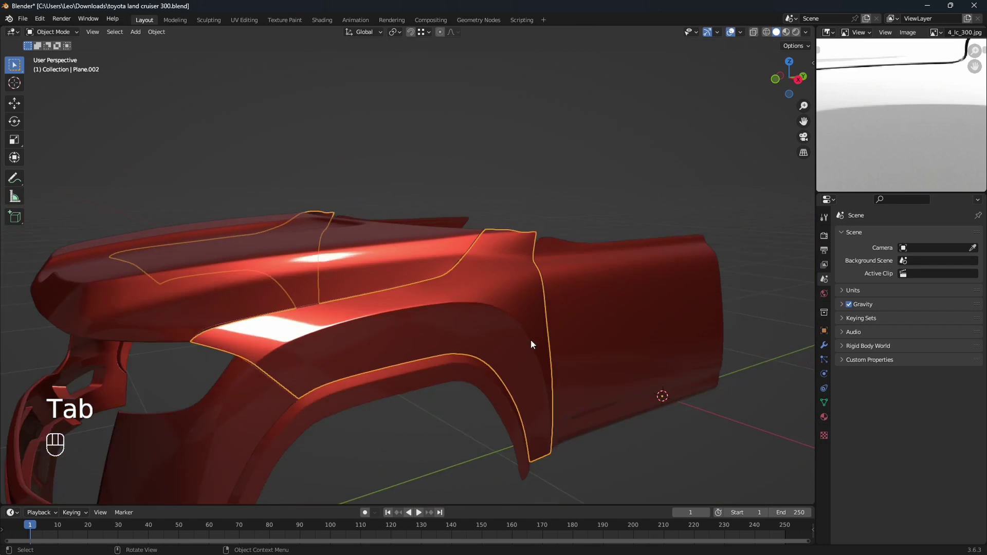
{"action": "middle_click_drag", "start_coordinate": [532, 343], "coordinate": [601, 339]}
{"action": "key", "text": "ctrl+s"}
{"action": "middle_click_drag", "start_coordinate": [897, 137], "coordinate": [924, 118]}
{"action": "scroll", "coordinate": [446, 341], "scroll_direction": "up", "scroll_amount": 1}
Add one centred edge loop along the upper fender, running from the headlight edge back beside the hood line
{"action": "key", "text": "Tab"}
{"action": "middle_click_drag", "start_coordinate": [443, 352], "coordinate": [463, 356], "text": "shift"}
{"action": "scroll", "coordinate": [513, 318], "scroll_direction": "up", "scroll_amount": 3}
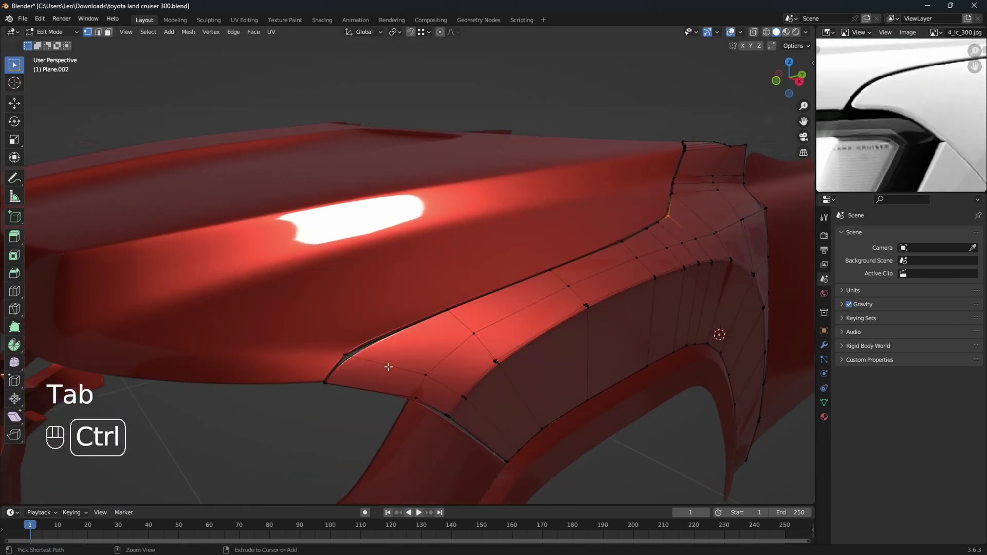
{"action": "left_click", "coordinate": [388, 367]}
{"action": "right_click", "coordinate": [395, 368]}
{"action": "middle_click_drag", "start_coordinate": [396, 374], "coordinate": [397, 353], "text": "shift"}
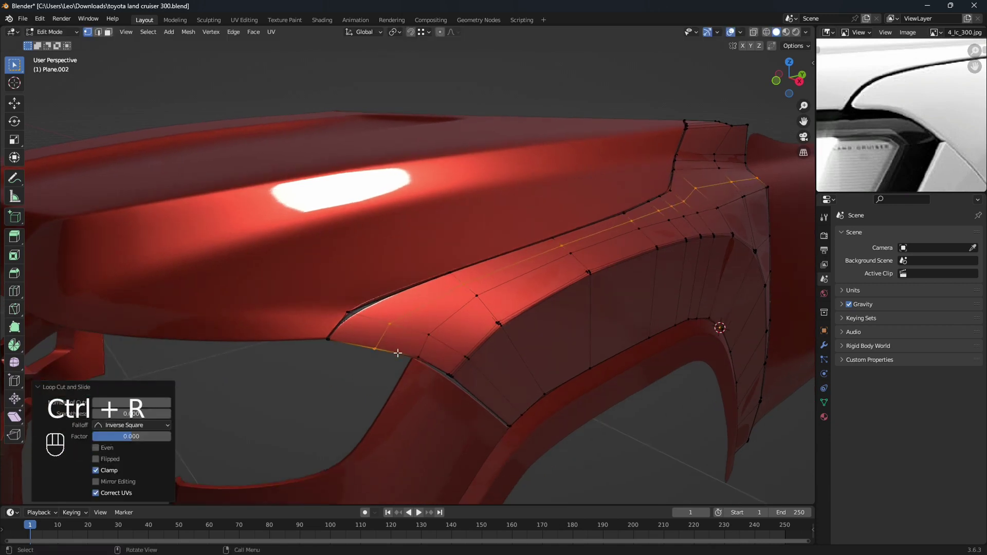
In the right side view, move the new loop's headlight-edge vertices about 0.00797 m along Y and 0.00626 m along Z to follow the reference curve
{"action": "key", "text": "KP_3"}
{"action": "middle_click_drag", "start_coordinate": [218, 329], "coordinate": [408, 325], "text": "shift"}
{"action": "scroll", "coordinate": [424, 309], "scroll_direction": "up", "scroll_amount": 5}
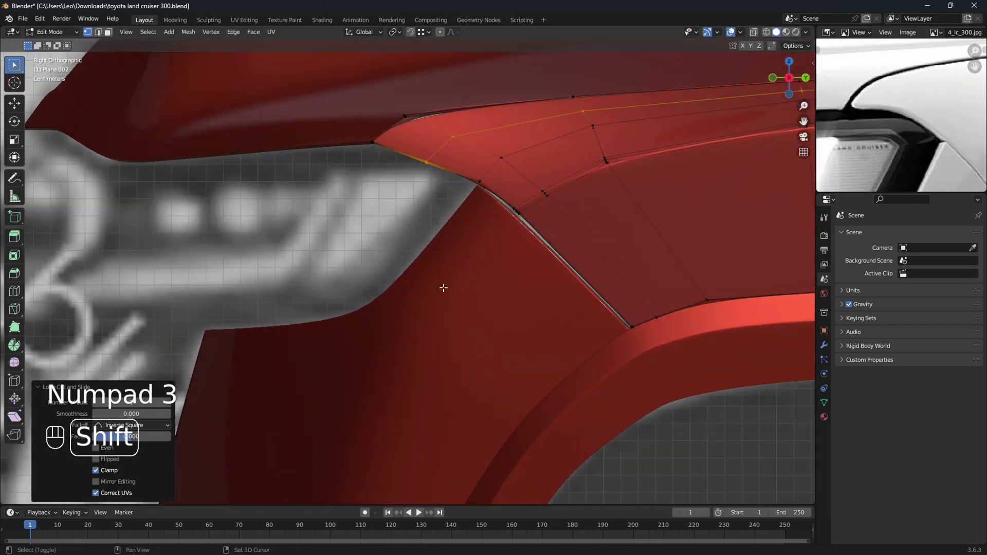
{"action": "middle_click_drag", "start_coordinate": [443, 286], "coordinate": [443, 373], "text": "shift"}
{"action": "scroll", "coordinate": [397, 267], "scroll_direction": "up", "scroll_amount": 2}
{"action": "key", "text": "shift+z"}
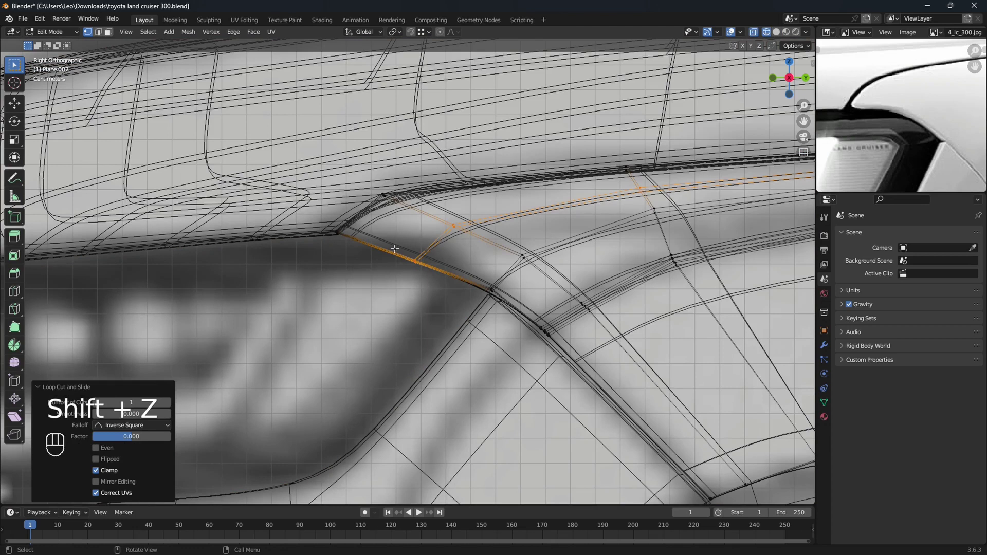
{"action": "left_click_drag", "start_coordinate": [439, 291], "coordinate": [440, 292]}
{"action": "key", "text": "g"}
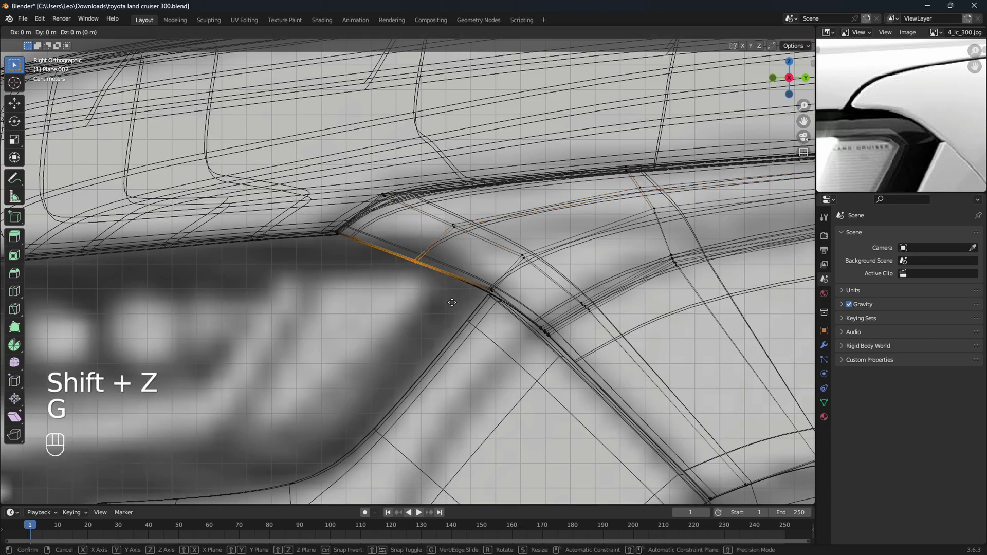
{"action": "left_click", "coordinate": [651, 147]}
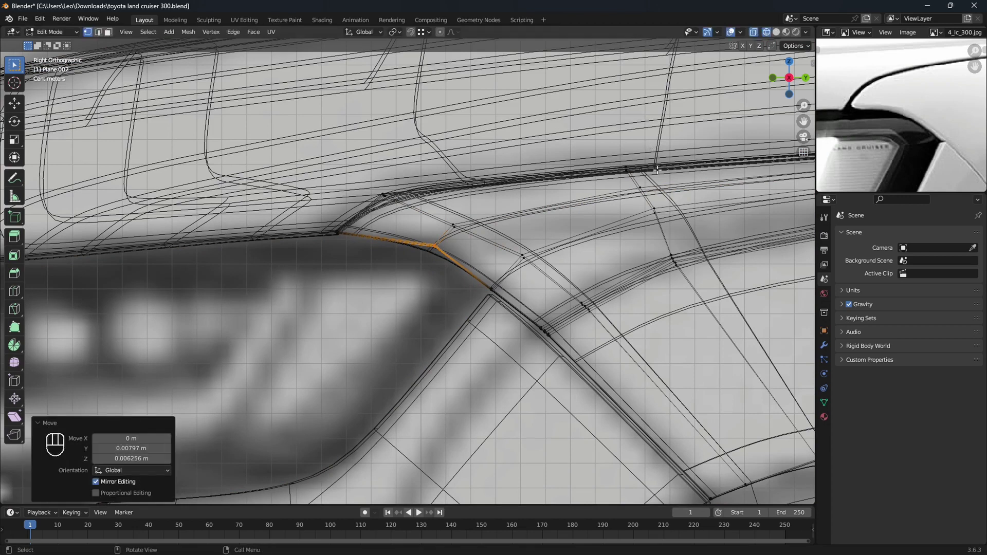
Move the fender border vertices above the bumper's upper corner about 0.00086 m along X
{"action": "scroll", "coordinate": [622, 224], "scroll_direction": "down", "scroll_amount": 3}
{"action": "mouse_move", "coordinate": [437, 301]}
{"action": "middle_mouse_down"}
{"action": "mouse_move", "coordinate": [529, 303]}
{"action": "mouse_move", "coordinate": [394, 303]}
{"action": "middle_mouse_up"}
{"action": "key", "text": "shift+z"}
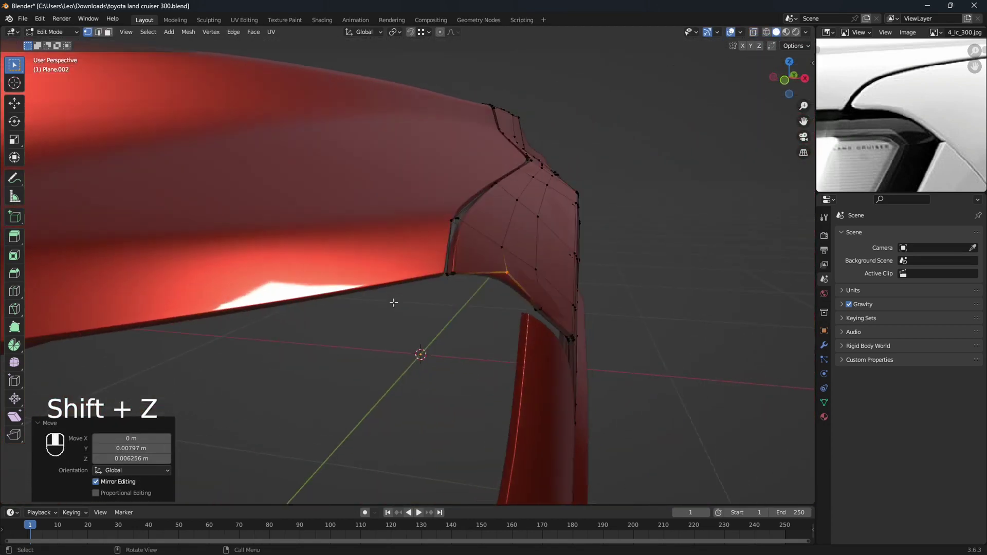
{"action": "mouse_move", "coordinate": [490, 292]}
{"action": "middle_mouse_down", "text": "shift"}
{"action": "mouse_move", "coordinate": [456, 282]}
{"action": "mouse_move", "coordinate": [480, 302]}
{"action": "middle_mouse_up", "text": "shift"}
{"action": "scroll", "coordinate": [467, 299], "scroll_direction": "up", "scroll_amount": 1}
{"action": "key", "text": "shift+z"}
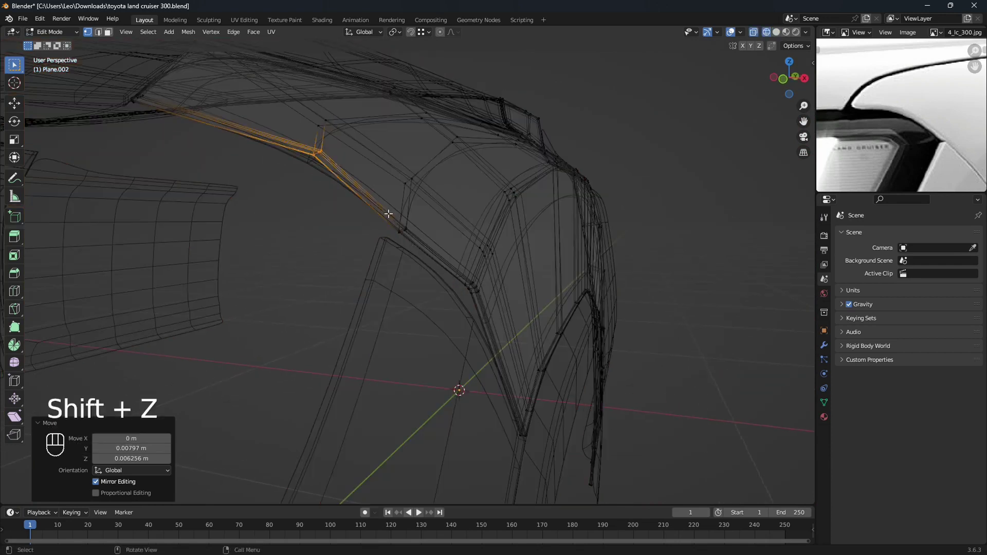
{"action": "left_click_drag", "start_coordinate": [417, 247], "coordinate": [418, 250]}
{"action": "key", "text": "shift+z"}
{"action": "mouse_move", "coordinate": [449, 282]}
{"action": "middle_mouse_down"}
{"action": "mouse_move", "coordinate": [452, 304]}
{"action": "mouse_move", "coordinate": [459, 297]}
{"action": "middle_mouse_up"}
{"action": "key", "text": "g"}
{"action": "key", "text": "x"}
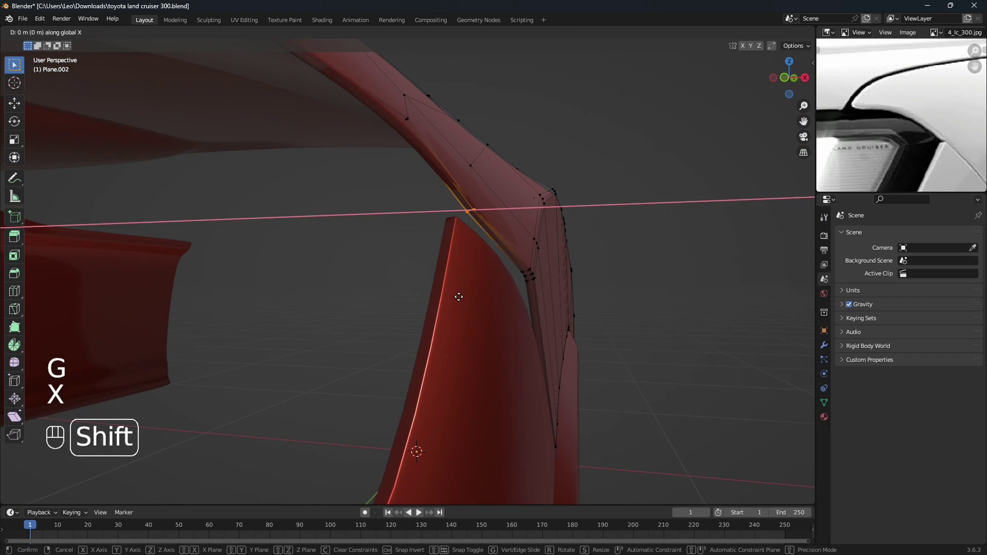
{"action": "left_click", "coordinate": [490, 306]}
Slide the inner fender vertex behind the headlight corner along its edge toward the wheel arch crease
{"action": "mouse_move", "coordinate": [489, 307]}
{"action": "middle_mouse_down"}
{"action": "mouse_move", "coordinate": [476, 357]}
{"action": "mouse_move", "coordinate": [488, 342]}
{"action": "mouse_move", "coordinate": [360, 335]}
{"action": "middle_mouse_up"}
{"action": "key", "text": "shift+z"}
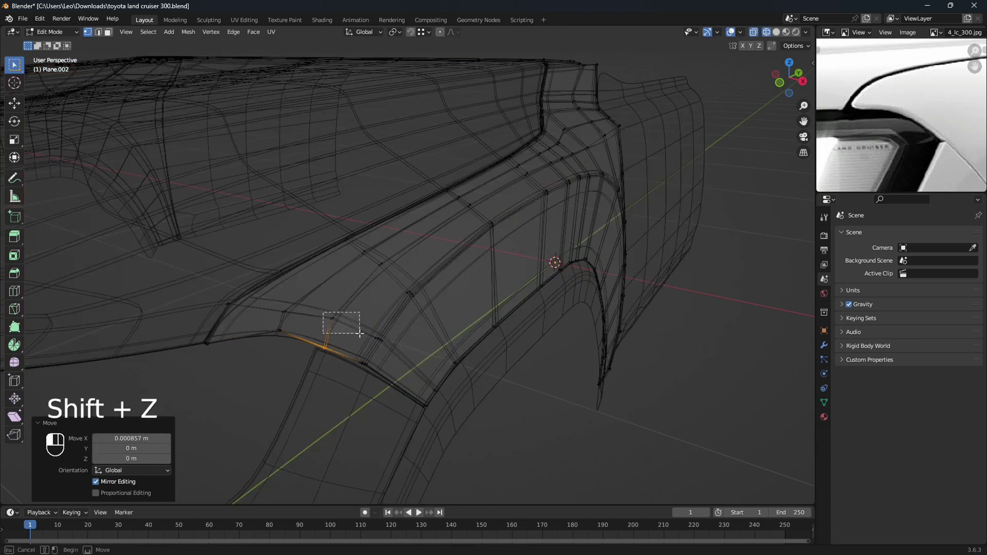
{"action": "left_click_drag", "start_coordinate": [359, 334], "coordinate": [360, 334]}
{"action": "key", "text": "shift+z"}
{"action": "middle_click_drag", "start_coordinate": [370, 334], "coordinate": [392, 340]}
{"action": "scroll", "coordinate": [393, 339], "scroll_direction": "up", "scroll_amount": 1}
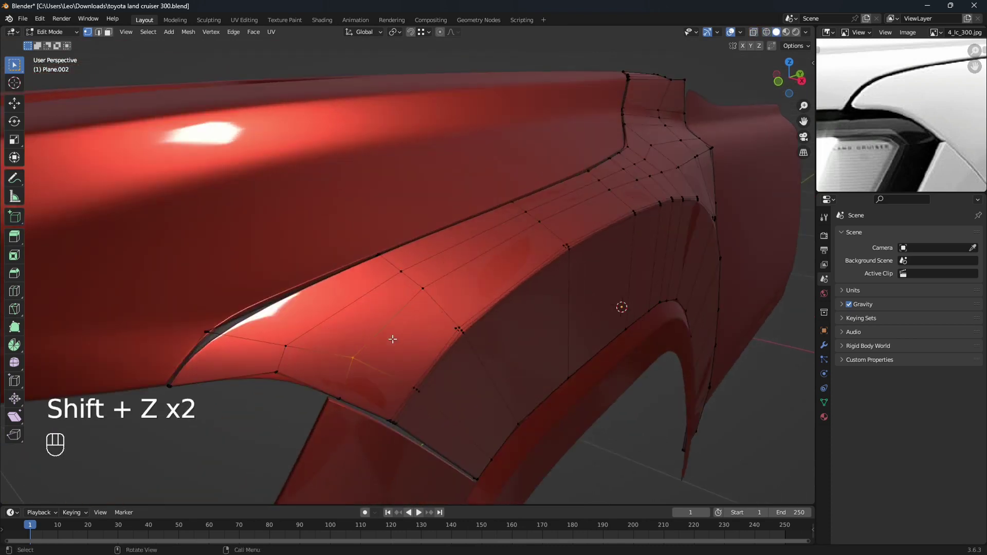
{"action": "key", "text": "g"}
{"action": "key", "text": "g"}
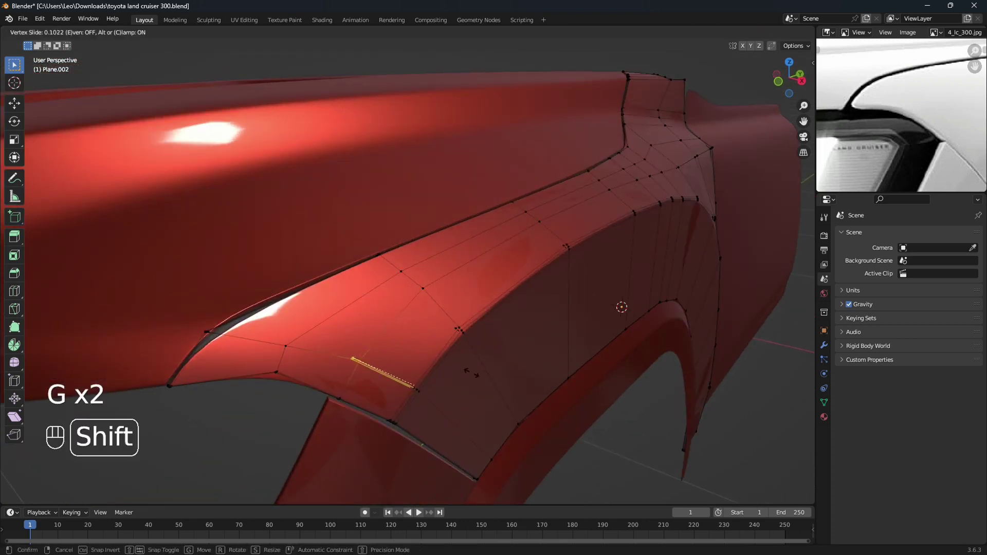
{"action": "left_click", "coordinate": [507, 393]}
Move that inner fender vertex about 0.00022 m along X to smooth the surface
{"action": "middle_click_drag", "start_coordinate": [507, 393], "coordinate": [525, 369]}
{"action": "key", "text": "Tab"}
{"action": "key", "text": "Tab"}
{"action": "key", "text": "g"}
{"action": "key", "text": "x"}
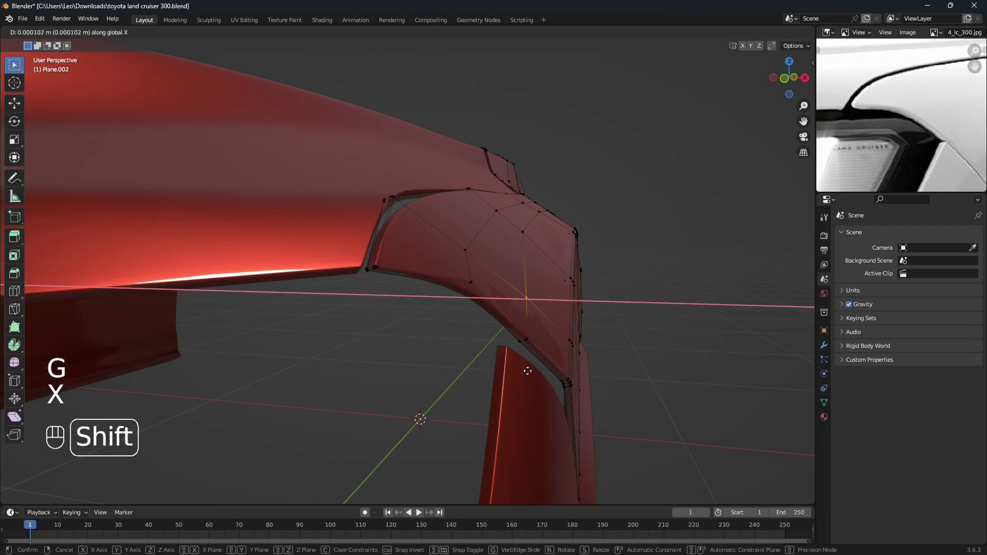
{"action": "left_click", "coordinate": [531, 372]}
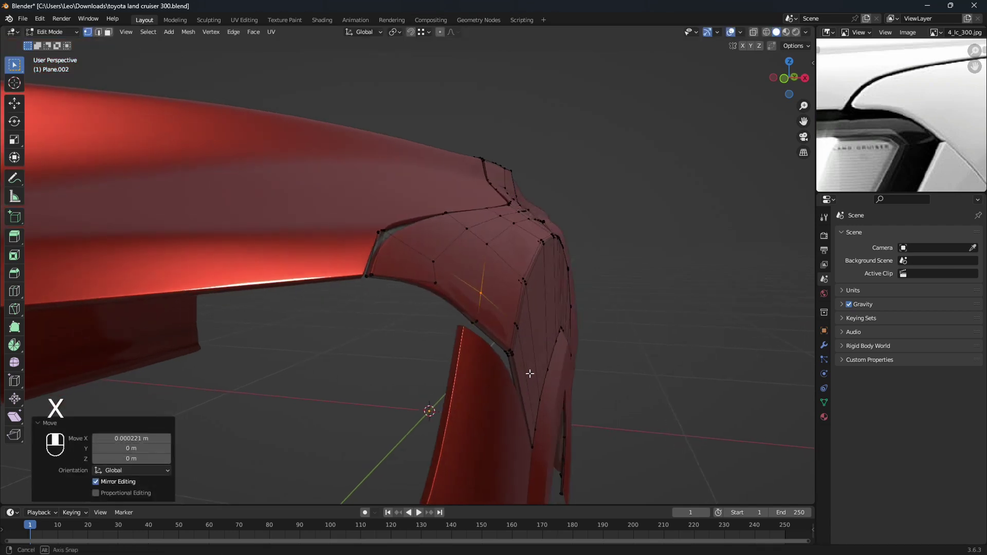
Move the vertices where the arch crease meets the fender's front border slightly outward along X
{"action": "key", "text": "shift+z"}
{"action": "key", "text": "shift+z"}
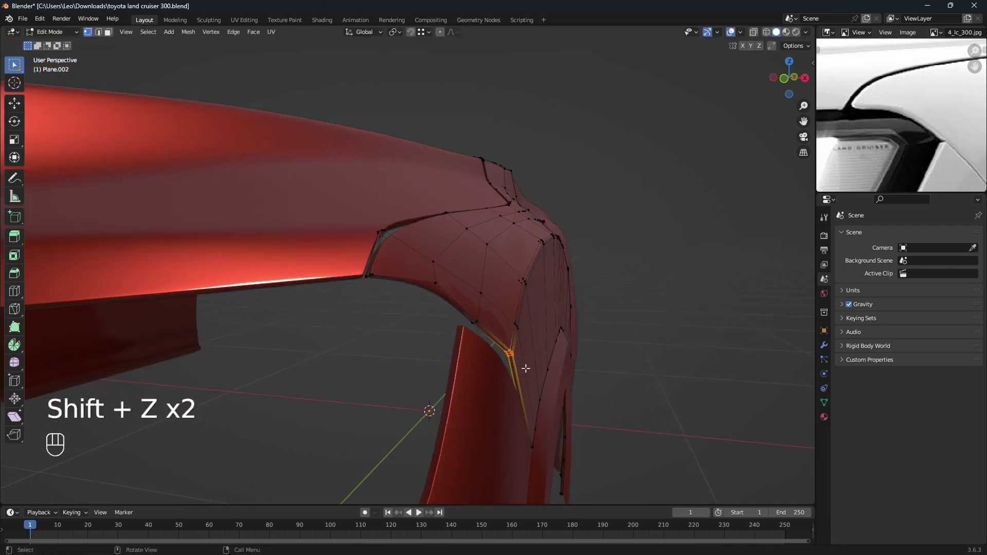
{"action": "middle_click_drag", "start_coordinate": [505, 361], "coordinate": [504, 370], "text": "shift"}
{"action": "key", "text": "g"}
{"action": "key", "text": "x"}
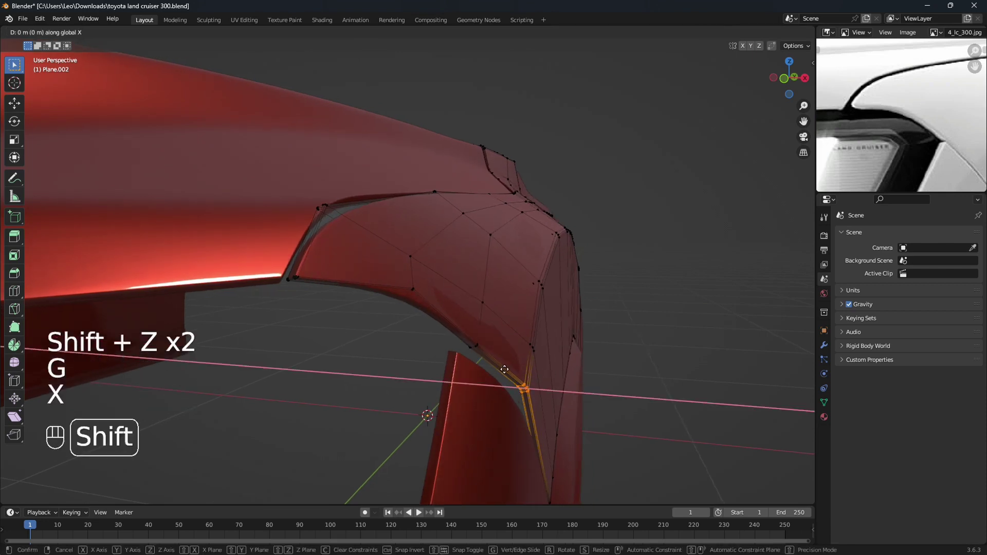
{"action": "left_click", "coordinate": [510, 371]}
Move the neighbouring crease vertices behind the fender's front border about 0.00017 m along X
{"action": "key", "text": "shift+z"}
{"action": "left_click_drag", "start_coordinate": [519, 337], "coordinate": [541, 360]}
{"action": "key", "text": "shift+z"}
{"action": "key", "text": "g"}
{"action": "key", "text": "x"}
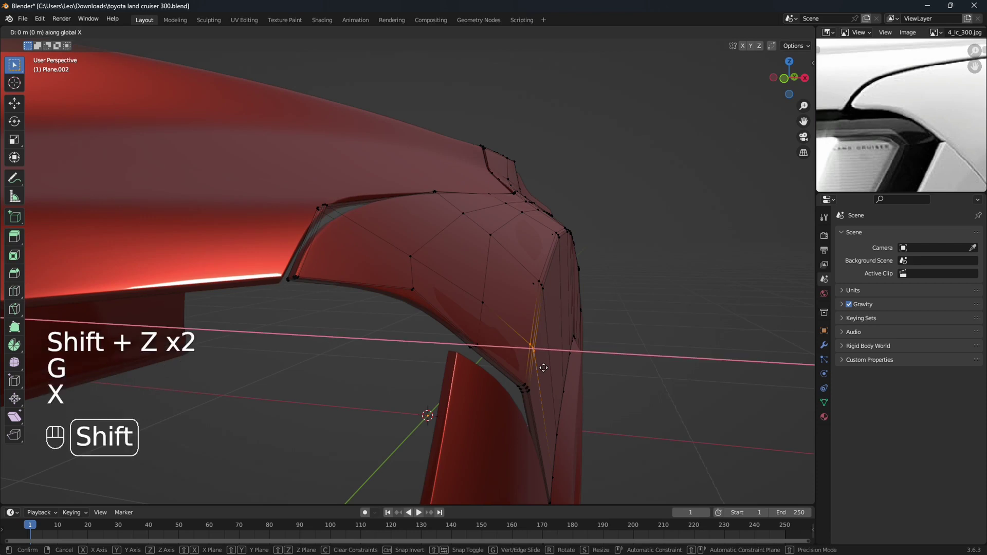
{"action": "left_click", "coordinate": [548, 370]}
{"action": "scroll", "coordinate": [548, 371], "scroll_direction": "down", "scroll_amount": 3}
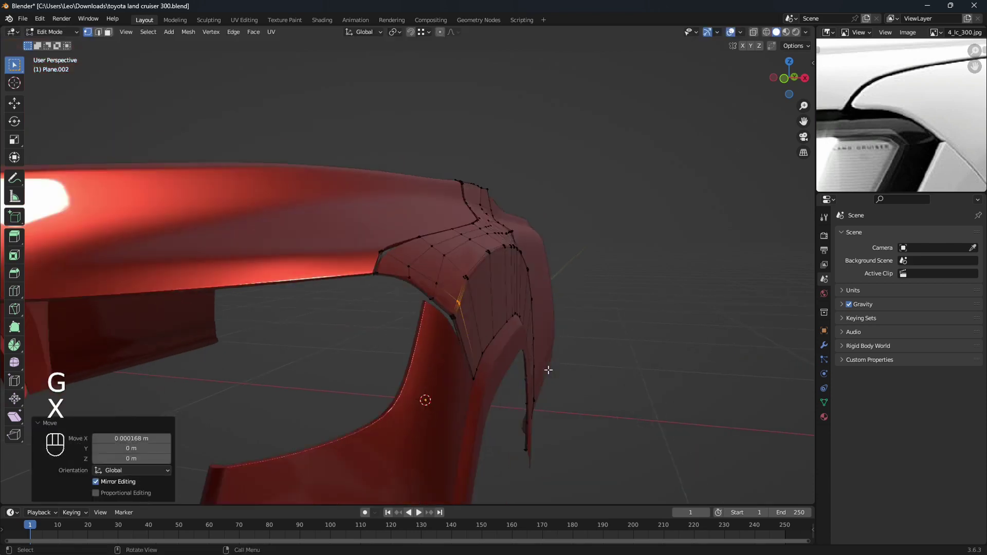
Slide the next rearward vertex in the row above the arch crease toward the crease by a factor of 0.269
{"action": "key", "text": "Tab"}
{"action": "scroll", "coordinate": [548, 371], "scroll_direction": "down", "scroll_amount": 2}
{"action": "middle_click_drag", "start_coordinate": [548, 371], "coordinate": [485, 370]}
{"action": "key", "text": "Tab"}
{"action": "scroll", "coordinate": [468, 390], "scroll_direction": "up", "scroll_amount": 3}
{"action": "key", "text": "shift+z"}
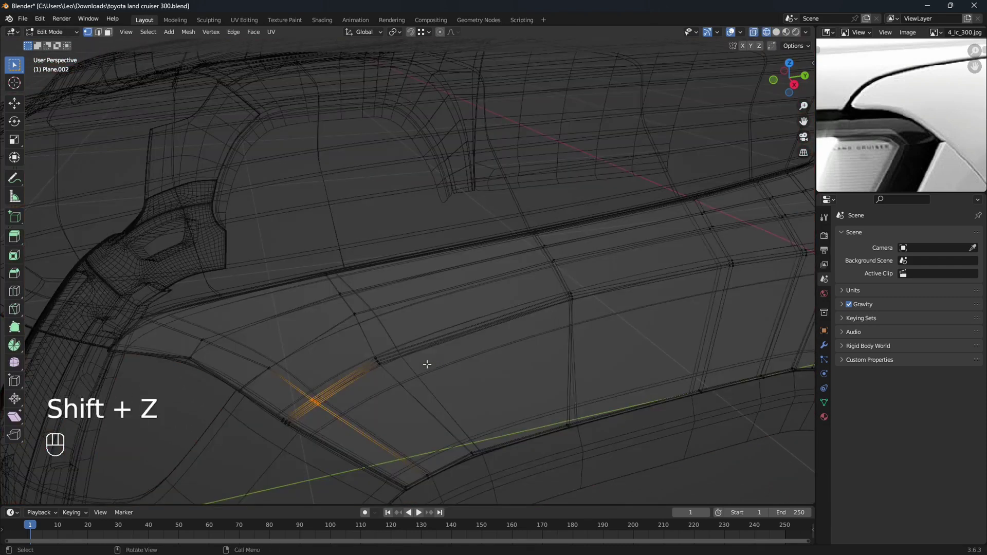
{"action": "mouse_move", "coordinate": [425, 359]}
{"action": "middle_mouse_down", "text": "shift"}
{"action": "mouse_move", "coordinate": [342, 348]}
{"action": "mouse_move", "coordinate": [430, 342]}
{"action": "middle_mouse_up", "text": "shift"}
{"action": "key", "text": "shift+z"}
{"action": "key", "text": "g"}
{"action": "key", "text": "g"}
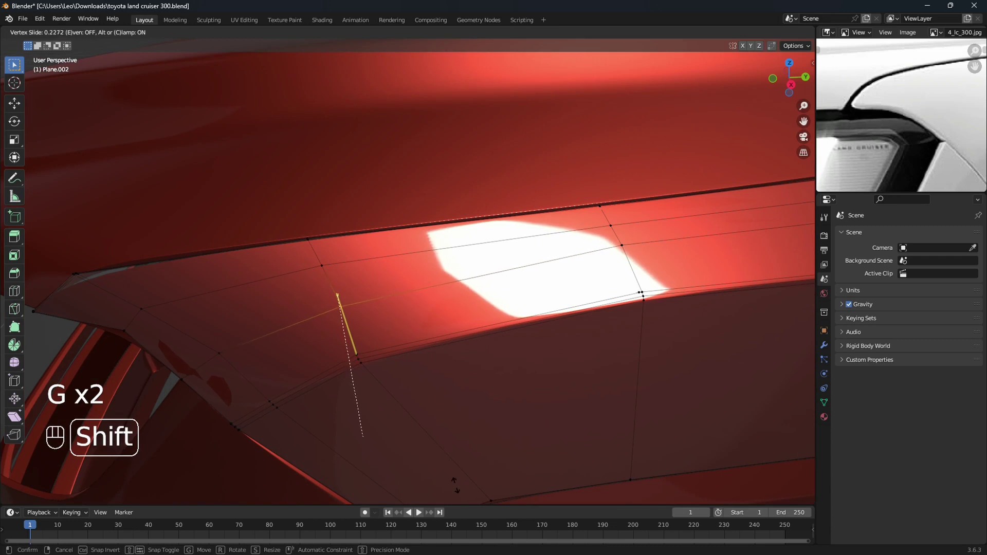
{"action": "left_click", "coordinate": [461, 44]}
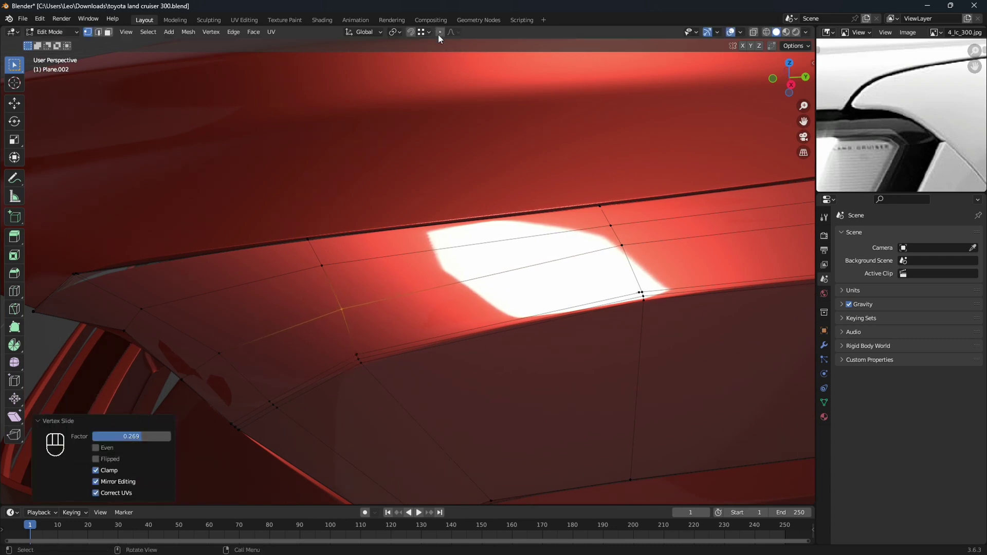
Slide the next rearward vertex in the row above the arch crease toward the crease by a factor of 0.218
{"action": "mouse_move", "coordinate": [589, 278]}
{"action": "middle_mouse_down", "text": "shift"}
{"action": "mouse_move", "coordinate": [529, 326]}
{"action": "mouse_move", "coordinate": [390, 308]}
{"action": "middle_mouse_up", "text": "shift"}
{"action": "key", "text": "shift+z"}
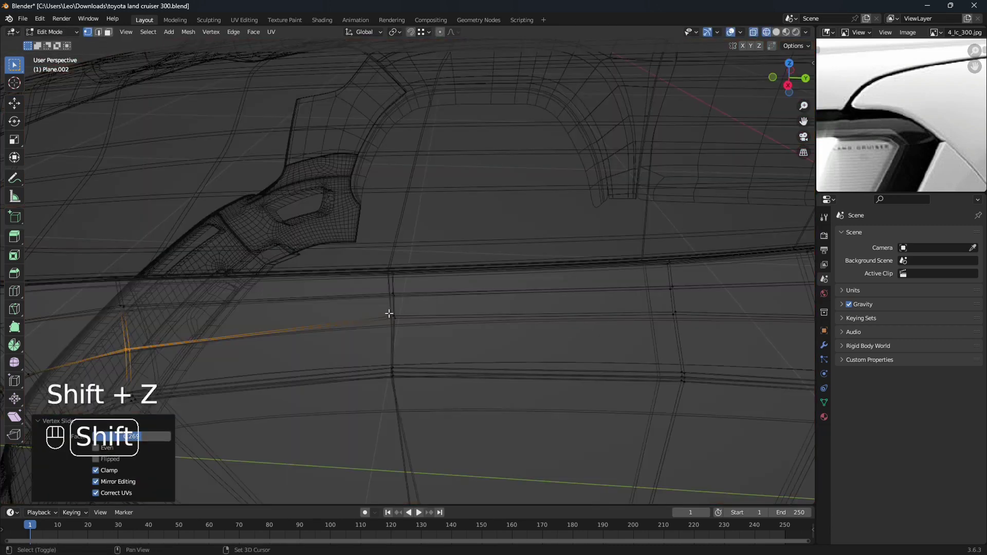
{"action": "key", "text": "shift+z"}
{"action": "key", "text": "g"}
{"action": "key", "text": "g"}
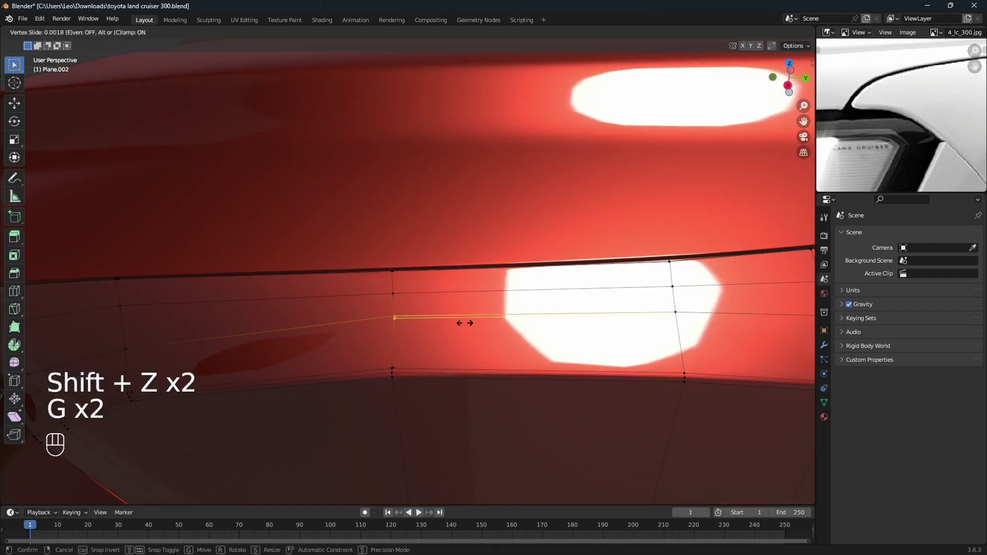
{"action": "left_click", "coordinate": [465, 436]}
Slide the vertex three columns ahead of the bonnet gap's bend, in the row above the arch crease, toward the crease
{"action": "scroll", "coordinate": [483, 423], "scroll_direction": "down", "scroll_amount": 3}
{"action": "middle_click_drag", "start_coordinate": [502, 409], "coordinate": [452, 436], "text": "shift"}
{"action": "key", "text": "shift+z"}
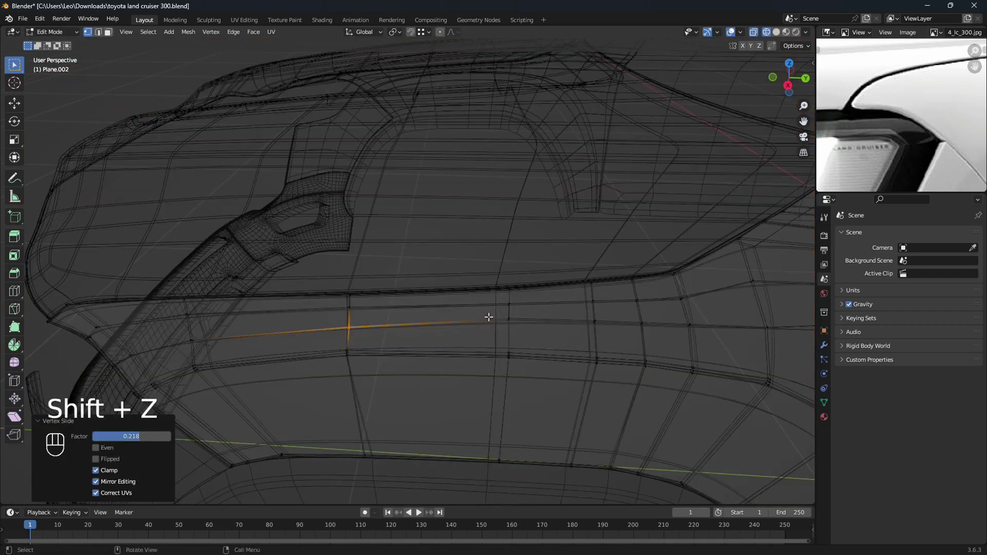
{"action": "key", "text": "shift+z"}
{"action": "key", "text": "g"}
{"action": "key", "text": "g"}
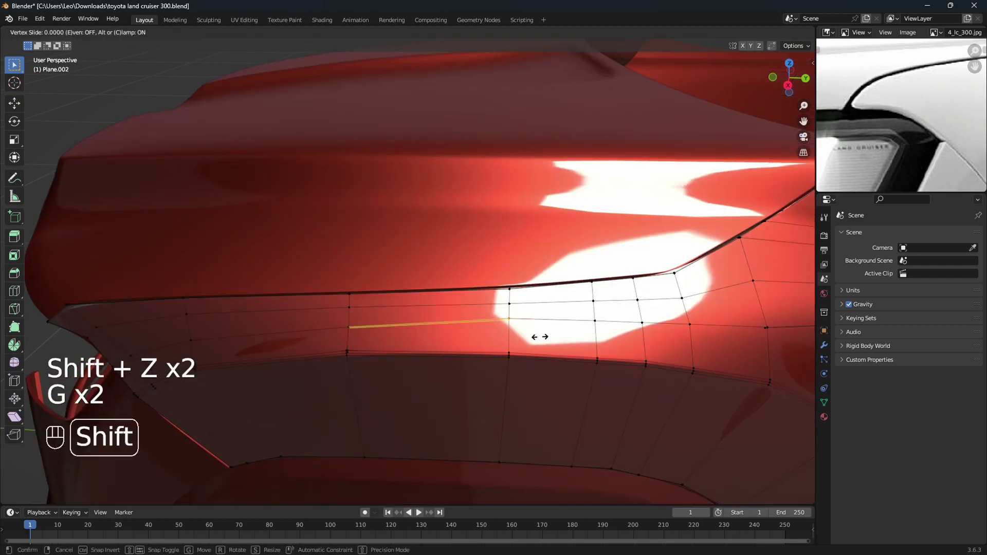
{"action": "left_click", "coordinate": [531, 421]}
Slide the same row's vertex two columns ahead of the gap's bend toward the crease by a factor of 0.197
{"action": "middle_click_drag", "start_coordinate": [579, 412], "coordinate": [443, 385]}
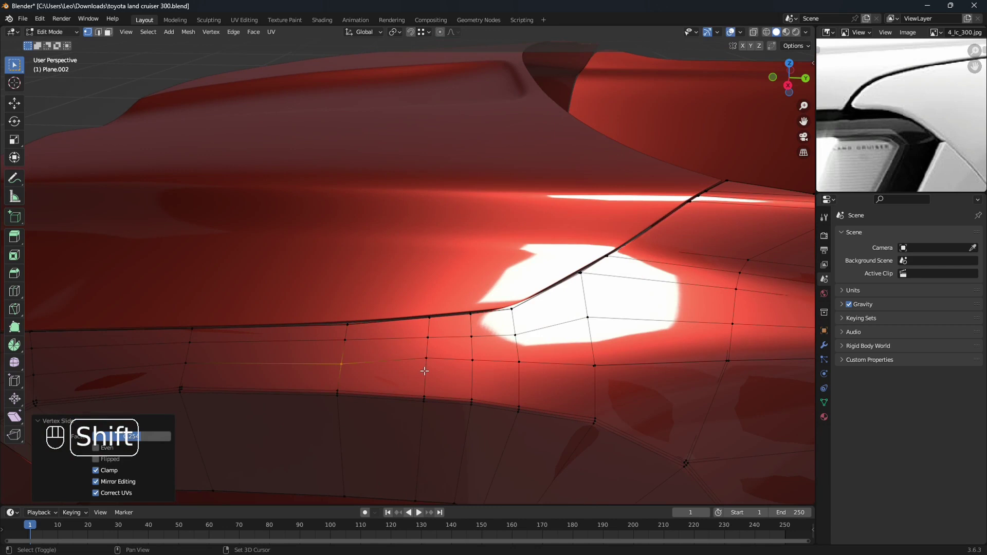
{"action": "key", "text": "shift+z"}
{"action": "left_click", "coordinate": [431, 361]}
{"action": "key", "text": "shift+z"}
{"action": "key", "text": "g"}
{"action": "key", "text": "g"}
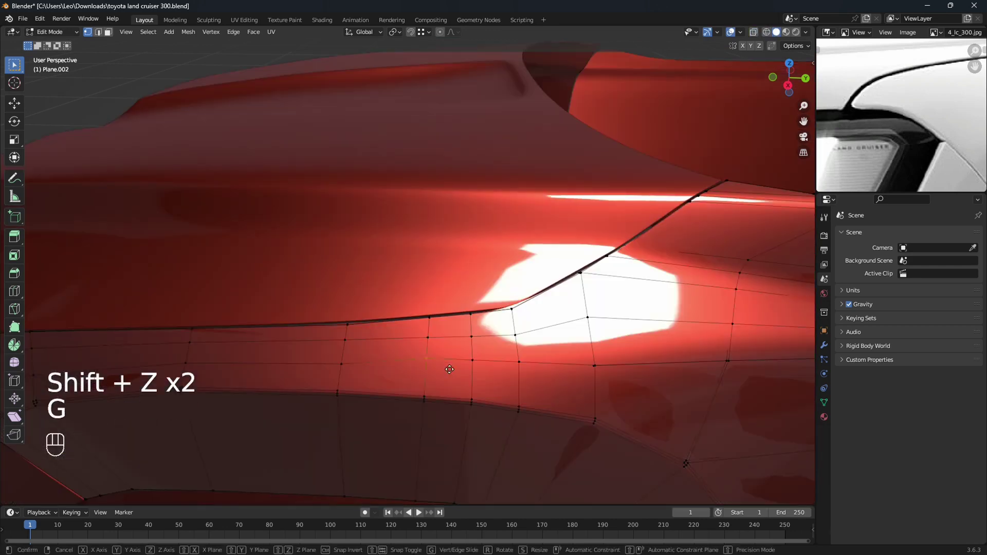
{"action": "left_click", "coordinate": [447, 444], "text": "shift"}
Slide the same row's vertex one column ahead of the gap's bend slightly toward the arch crease
{"action": "middle_click_drag", "start_coordinate": [494, 421], "coordinate": [453, 412], "text": "shift"}
{"action": "scroll", "coordinate": [451, 397], "scroll_direction": "up", "scroll_amount": 1}
{"action": "key", "text": "shift+z"}
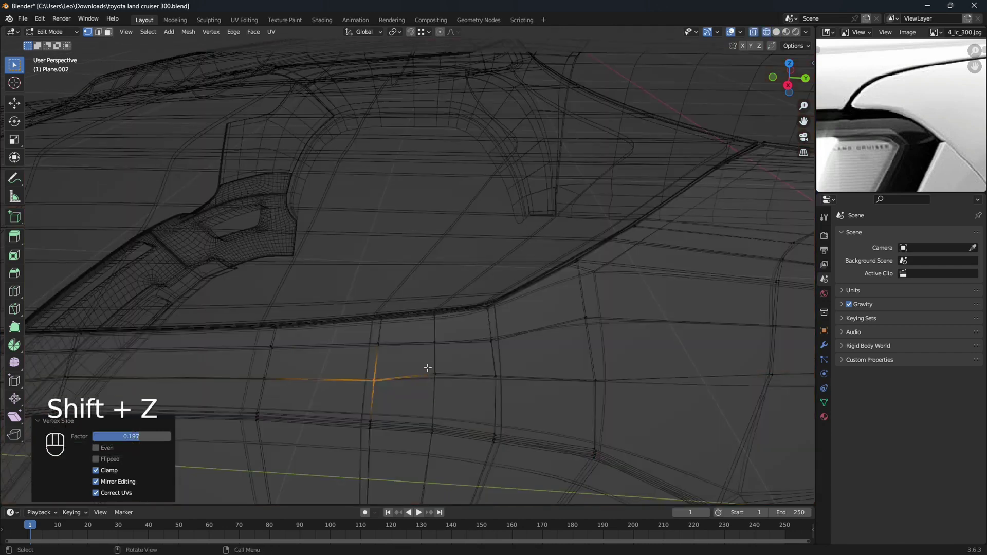
{"action": "key", "text": "shift+z"}
{"action": "key", "text": "g"}
{"action": "key", "text": "g"}
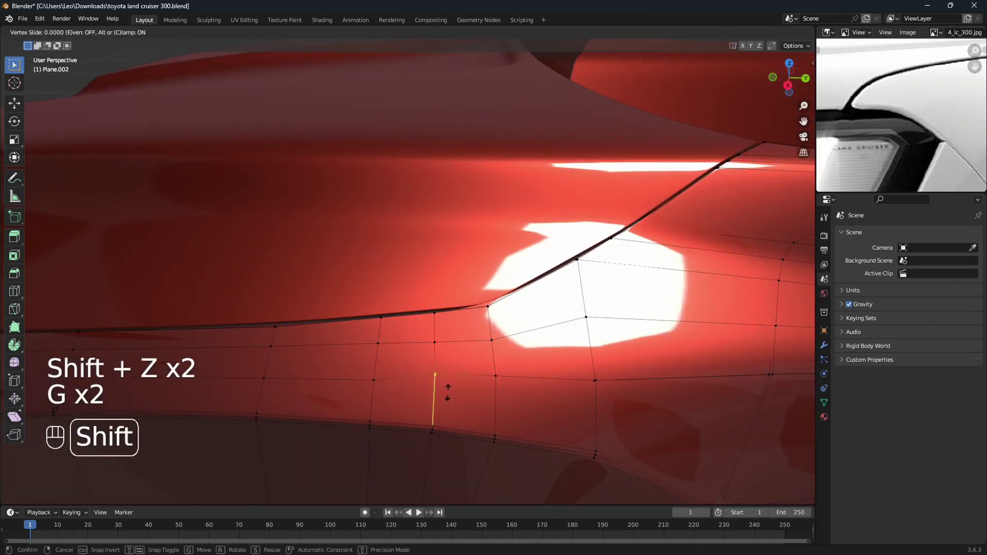
{"action": "left_click", "coordinate": [448, 452]}
Slide the same row's vertex in the column at the gap's bend toward the crease by a factor of 0.091
{"action": "middle_click_drag", "start_coordinate": [447, 452], "coordinate": [421, 431], "text": "shift"}
{"action": "key", "text": "shift+z"}
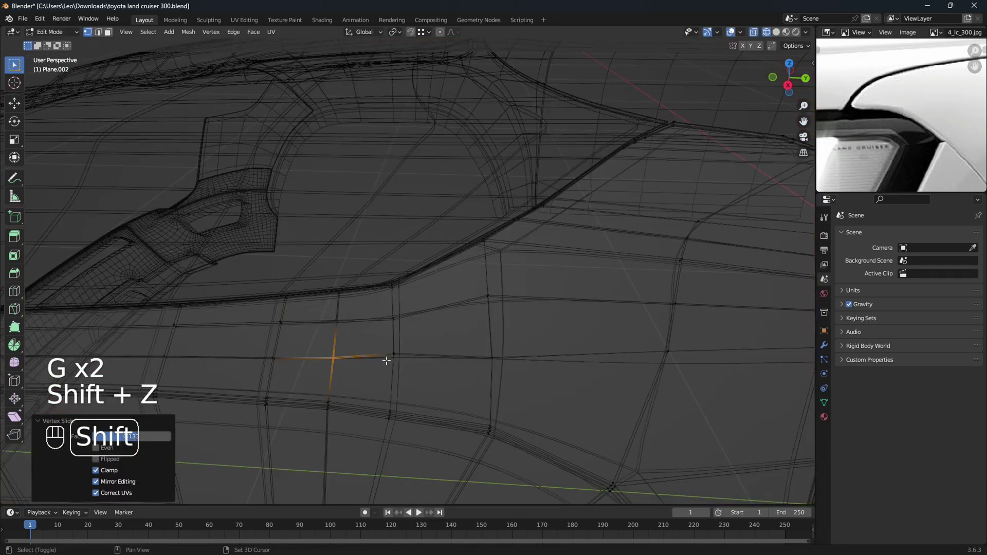
{"action": "left_click_drag", "start_coordinate": [381, 343], "coordinate": [418, 371]}
{"action": "key", "text": "shift+z"}
{"action": "key", "text": "g"}
{"action": "key", "text": "g"}
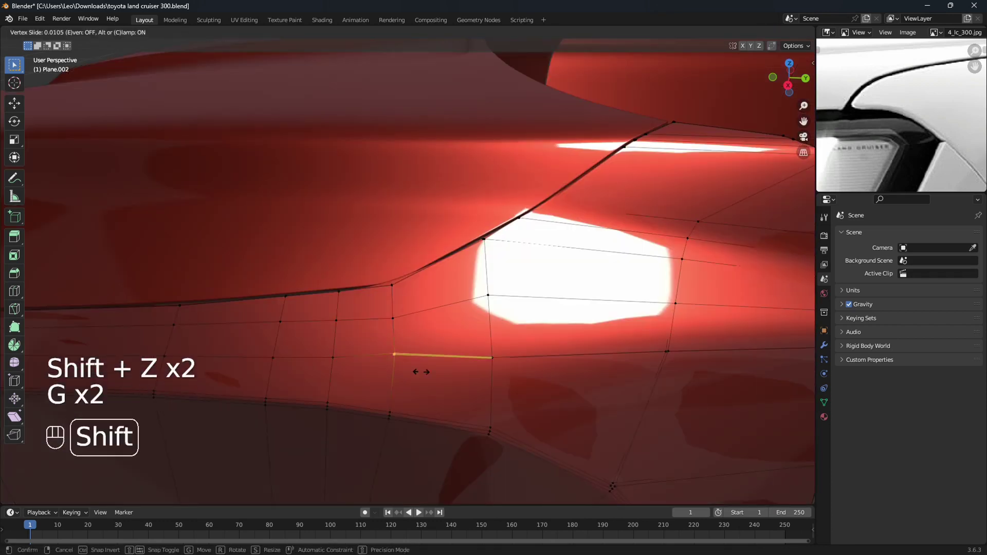
{"action": "left_click", "coordinate": [410, 424]}
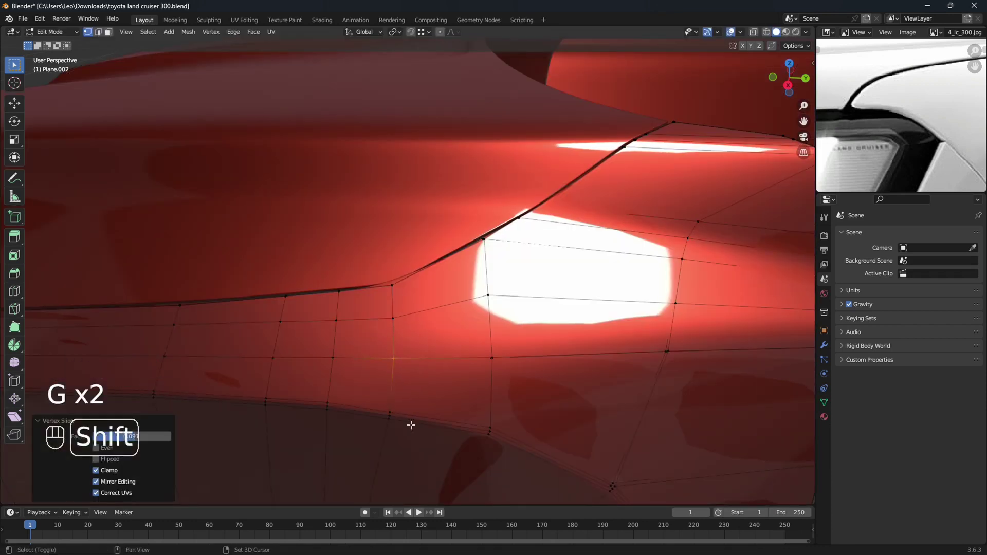
Slide the upper-row vertex one column behind the gap's bend down toward the row below by a factor of 0.192
{"action": "mouse_move", "coordinate": [409, 423]}
{"action": "middle_mouse_down", "text": "shift"}
{"action": "mouse_move", "coordinate": [432, 383]}
{"action": "mouse_move", "coordinate": [456, 392]}
{"action": "mouse_move", "coordinate": [423, 393]}
{"action": "middle_mouse_up", "text": "shift"}
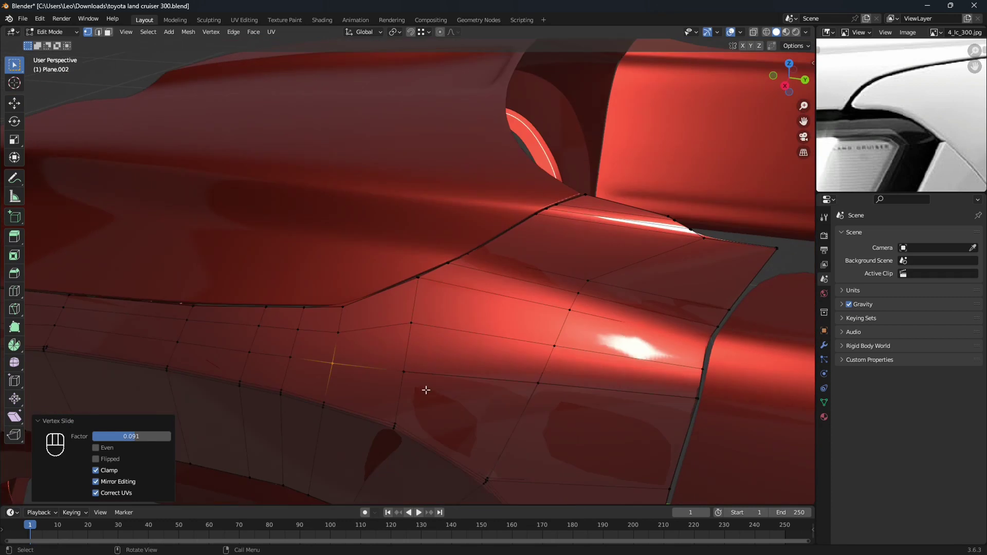
{"action": "key", "text": "shift+z"}
{"action": "left_click_drag", "start_coordinate": [421, 331], "coordinate": [422, 332], "text": "shift"}
{"action": "key", "text": "shift+z"}
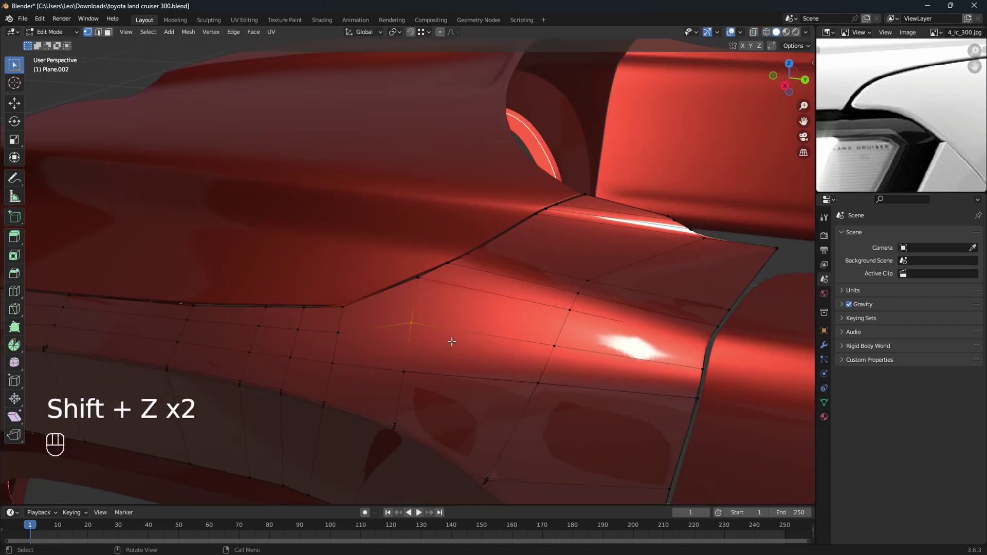
{"action": "key", "text": "g"}
{"action": "key", "text": "g"}
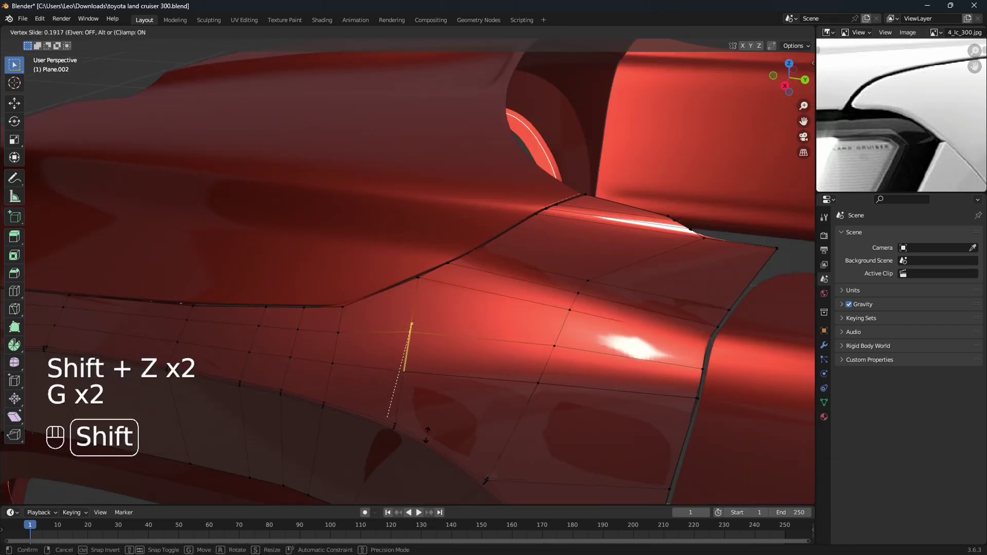
{"action": "left_click", "coordinate": [426, 434]}
Slide the upper-row fender vertex in the column at the gap's bend slightly toward the bonnet edge
{"action": "scroll", "coordinate": [439, 392], "scroll_direction": "up", "scroll_amount": 4}
{"action": "mouse_move", "coordinate": [468, 388]}
{"action": "middle_mouse_down"}
{"action": "mouse_move", "coordinate": [493, 386]}
{"action": "mouse_move", "coordinate": [617, 295]}
{"action": "middle_mouse_up"}
{"action": "key", "text": "shift+z"}
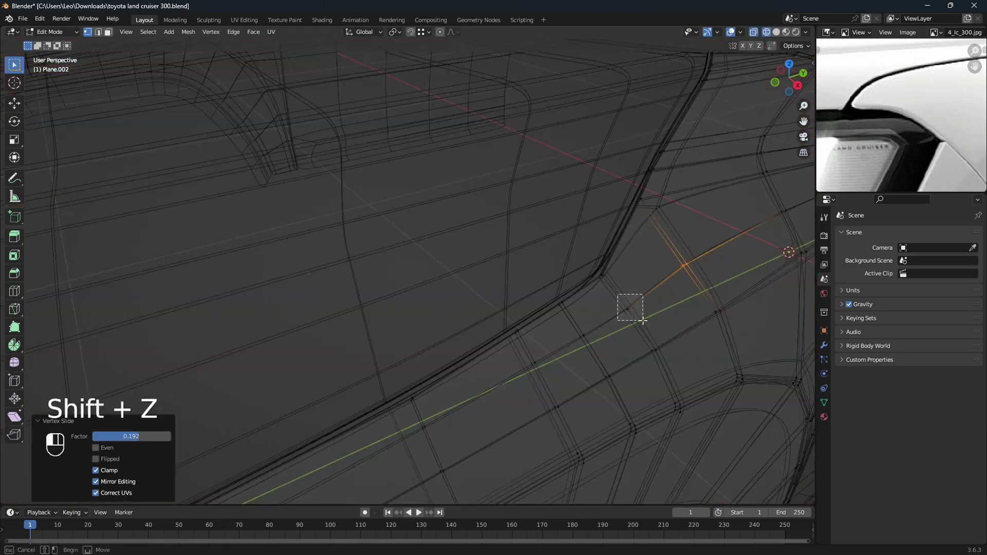
{"action": "left_click_drag", "start_coordinate": [642, 321], "coordinate": [642, 320]}
{"action": "key", "text": "shift+z"}
{"action": "key", "text": "g"}
{"action": "key", "text": "g"}
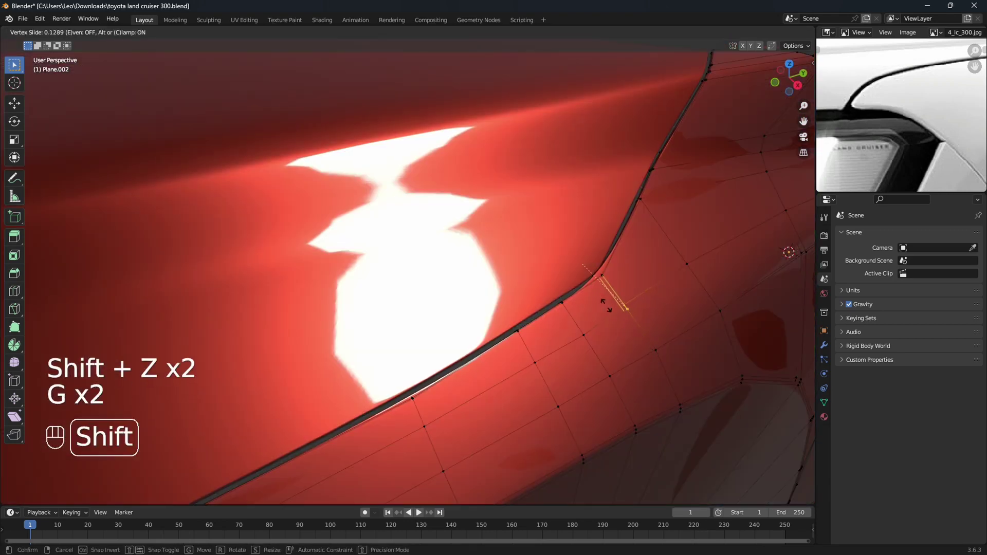
{"action": "left_click", "coordinate": [602, 301]}
Slide the upper-row fender vertex one column ahead of the gap's bend slightly toward the bonnet edge
{"action": "key", "text": "shift+z"}
{"action": "key", "text": "shift+z"}
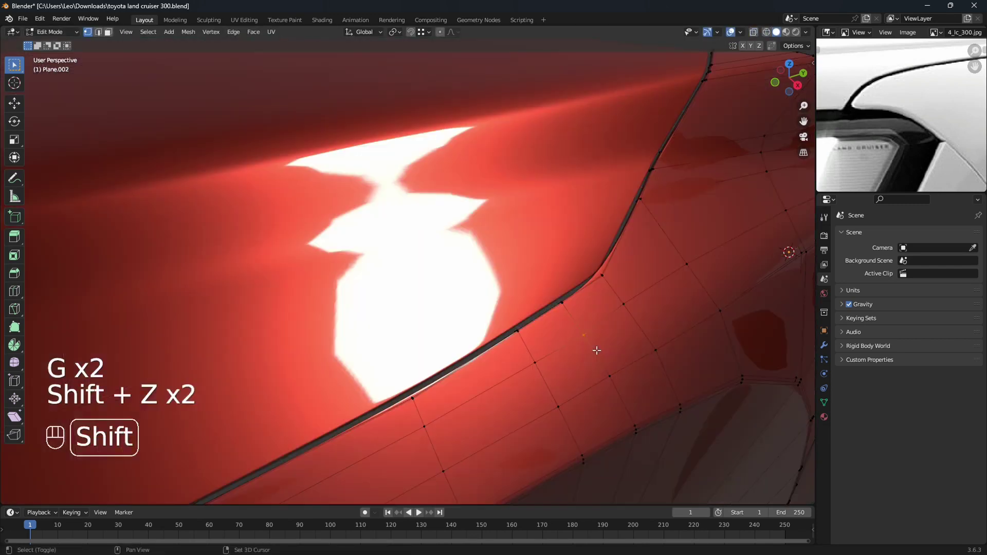
{"action": "key", "text": "g"}
{"action": "key", "text": "g"}
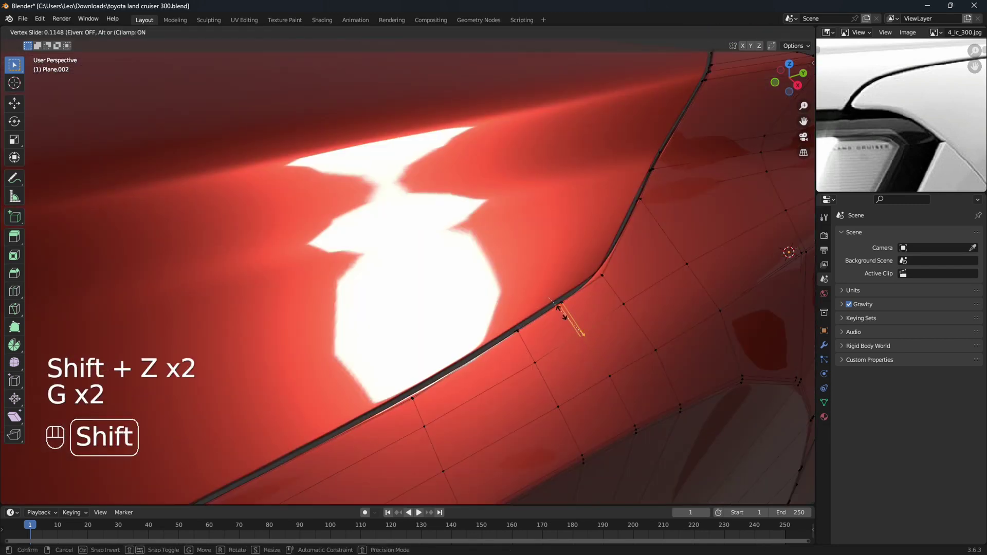
{"action": "left_click", "coordinate": [564, 315]}
Slide the next forward upper-row fender vertex toward the bonnet edge by a factor of 0.072
{"action": "scroll", "coordinate": [564, 315], "scroll_direction": "down", "scroll_amount": 3}
{"action": "middle_click_drag", "start_coordinate": [564, 315], "coordinate": [600, 319], "text": "shift"}
{"action": "key", "text": "shift+z"}
{"action": "left_click_drag", "start_coordinate": [550, 311], "coordinate": [551, 313]}
{"action": "scroll", "coordinate": [566, 319], "scroll_direction": "up", "scroll_amount": 1}
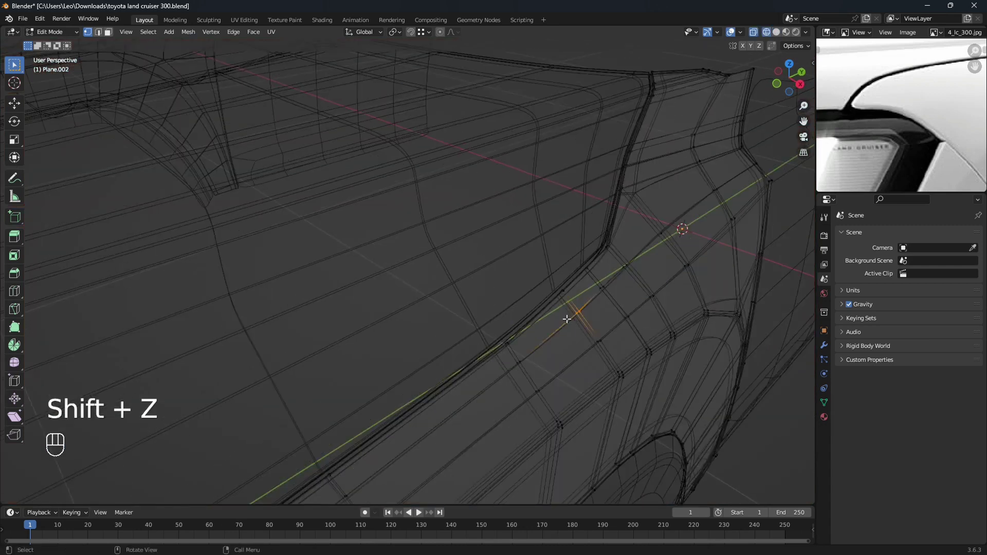
{"action": "key", "text": "shift+z"}
{"action": "middle_click_drag", "start_coordinate": [599, 319], "coordinate": [575, 328], "text": "shift"}
{"action": "scroll", "coordinate": [602, 350], "scroll_direction": "up", "scroll_amount": 1}
{"action": "key", "text": "g"}
{"action": "key", "text": "g"}
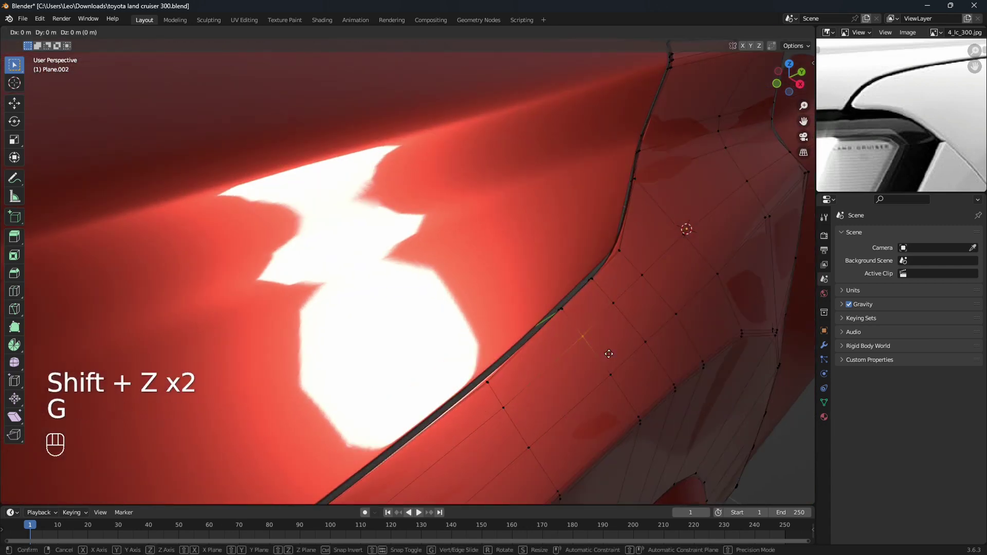
{"action": "left_click", "coordinate": [581, 337]}
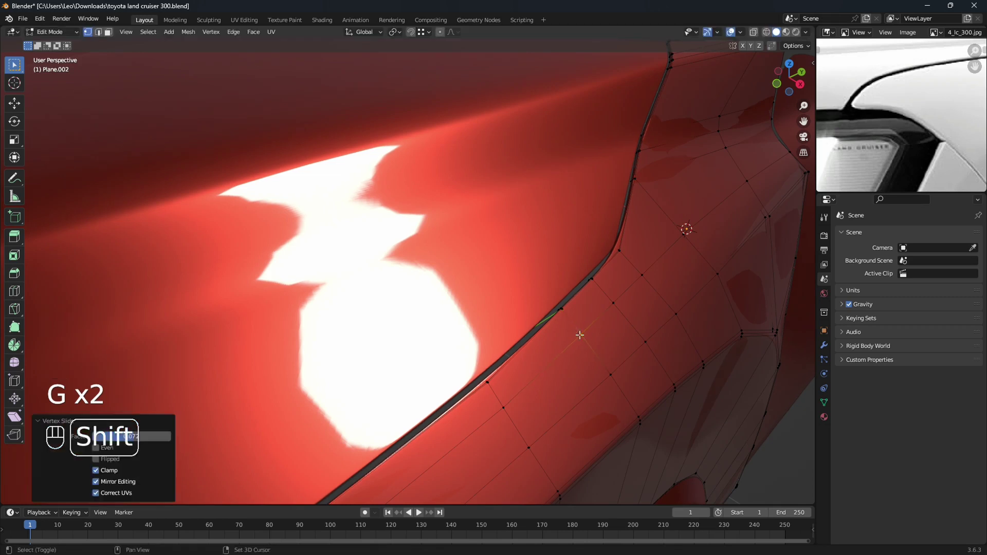
Slide the upper-row fender vertex three columns ahead of the gap's bend toward the bonnet edge by a factor of 0.061
{"action": "mouse_move", "coordinate": [579, 335]}
{"action": "middle_mouse_down"}
{"action": "mouse_move", "coordinate": [596, 353]}
{"action": "mouse_move", "coordinate": [548, 352]}
{"action": "middle_mouse_up"}
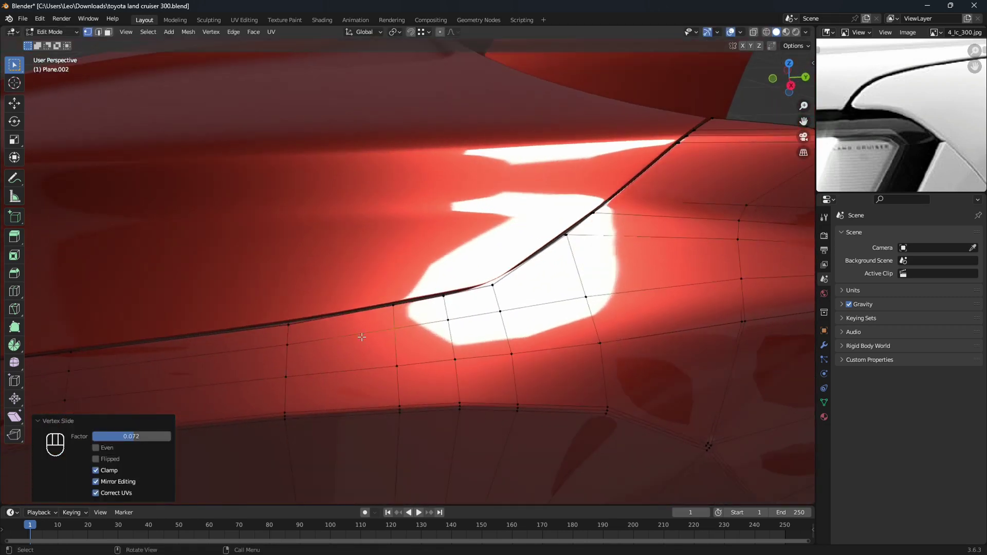
{"action": "key", "text": "shift+z"}
{"action": "left_click", "coordinate": [286, 345]}
{"action": "key", "text": "shift+z"}
{"action": "middle_click_drag", "start_coordinate": [355, 369], "coordinate": [418, 375]}
{"action": "key", "text": "g"}
{"action": "key", "text": "g"}
{"action": "key", "text": "shift"}
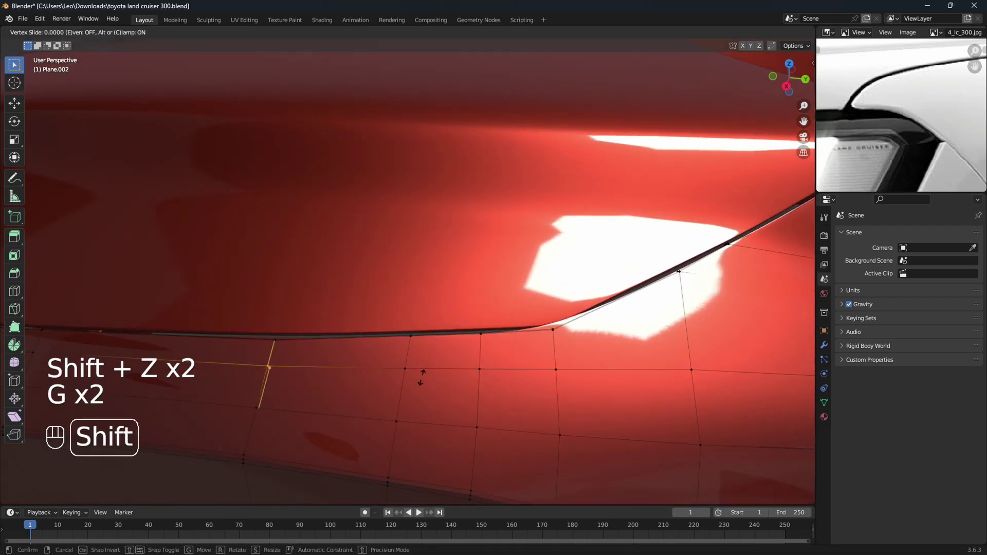
{"action": "left_click", "coordinate": [423, 362]}
Check the whole fender's shape and save the file
{"action": "scroll", "coordinate": [422, 360], "scroll_direction": "down", "scroll_amount": 5}
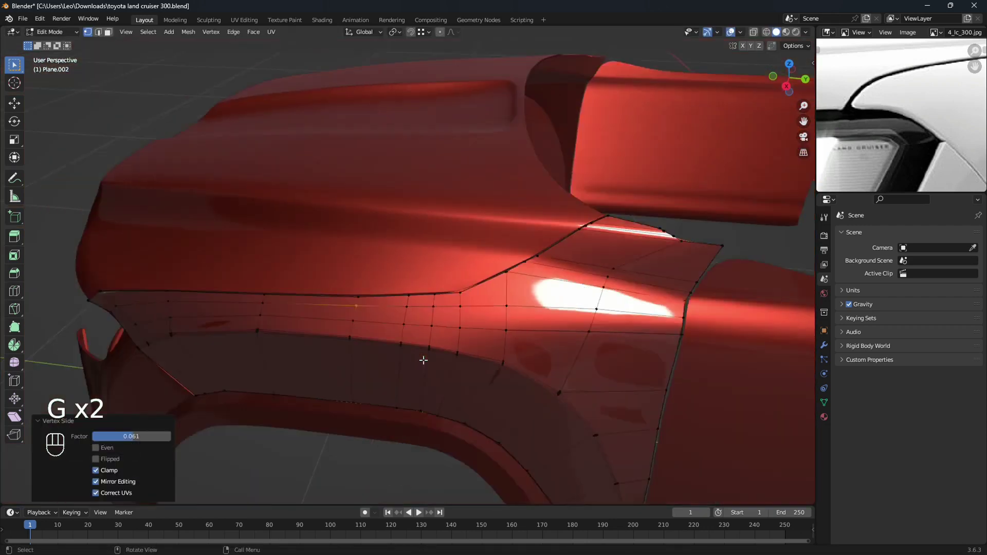
{"action": "middle_click_drag", "start_coordinate": [423, 359], "coordinate": [470, 344]}
{"action": "key", "text": "ctrl+s"}
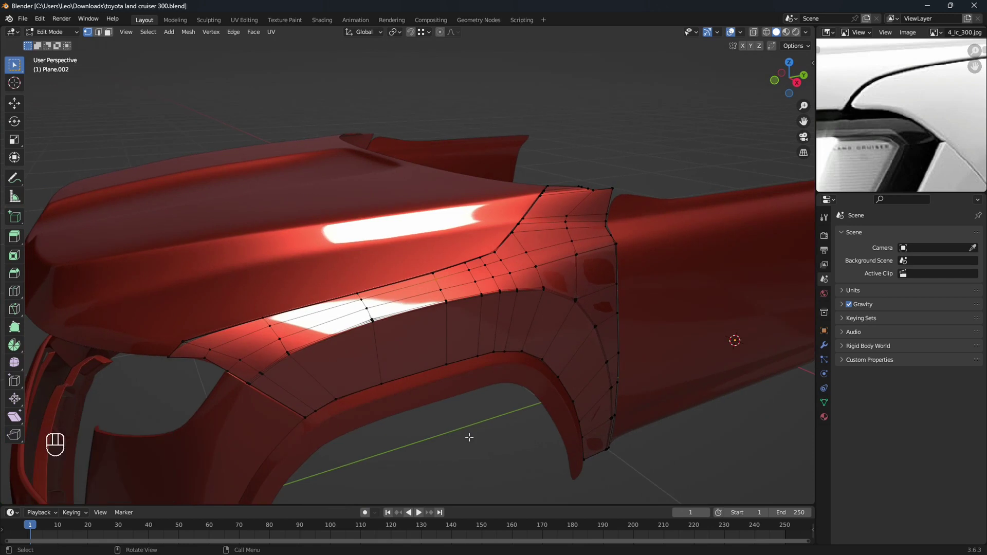
Move the vertices at the fender's pointed front tip 0.003653 m along Y, away from the bonnet corner
{"action": "middle_click_drag", "start_coordinate": [309, 333], "coordinate": [408, 315], "text": "shift"}
{"action": "scroll", "coordinate": [378, 317], "scroll_direction": "up", "scroll_amount": 2}
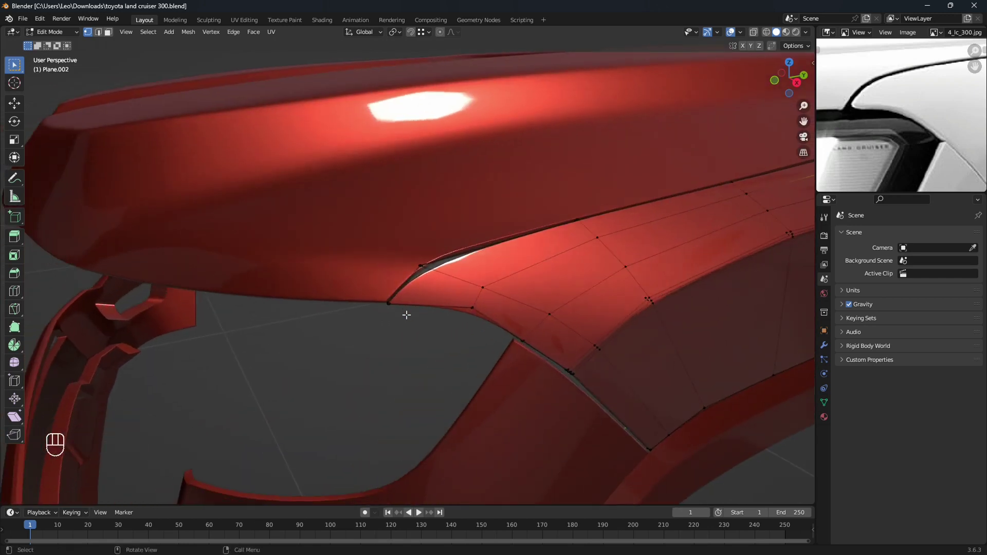
{"action": "scroll", "coordinate": [411, 319], "scroll_direction": "up", "scroll_amount": 1}
{"action": "key", "text": "shift+z"}
{"action": "left_click_drag", "start_coordinate": [308, 326], "coordinate": [380, 394]}
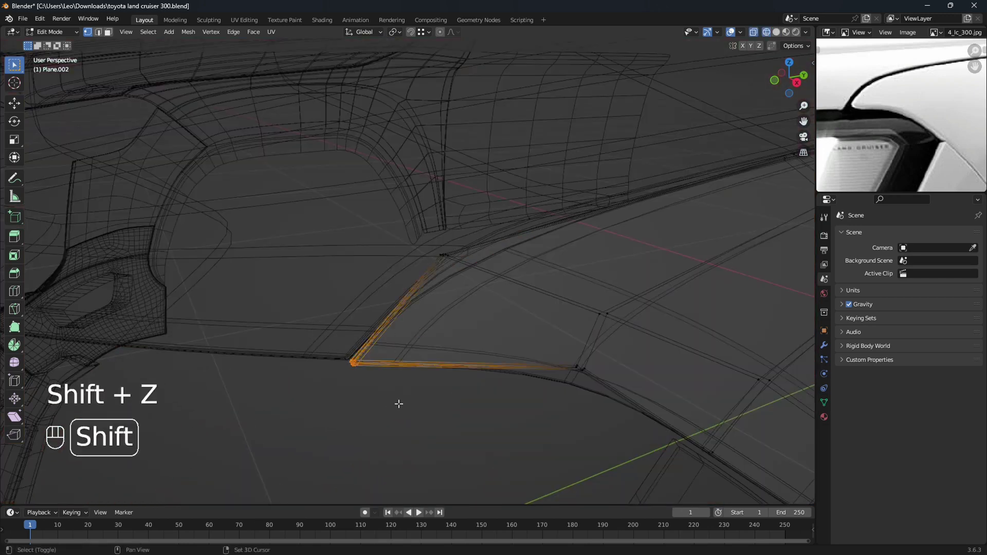
{"action": "key", "text": "shift+z"}
{"action": "middle_click_drag", "start_coordinate": [430, 378], "coordinate": [425, 375], "text": "shift"}
{"action": "key", "text": "g"}
{"action": "key", "text": "y"}
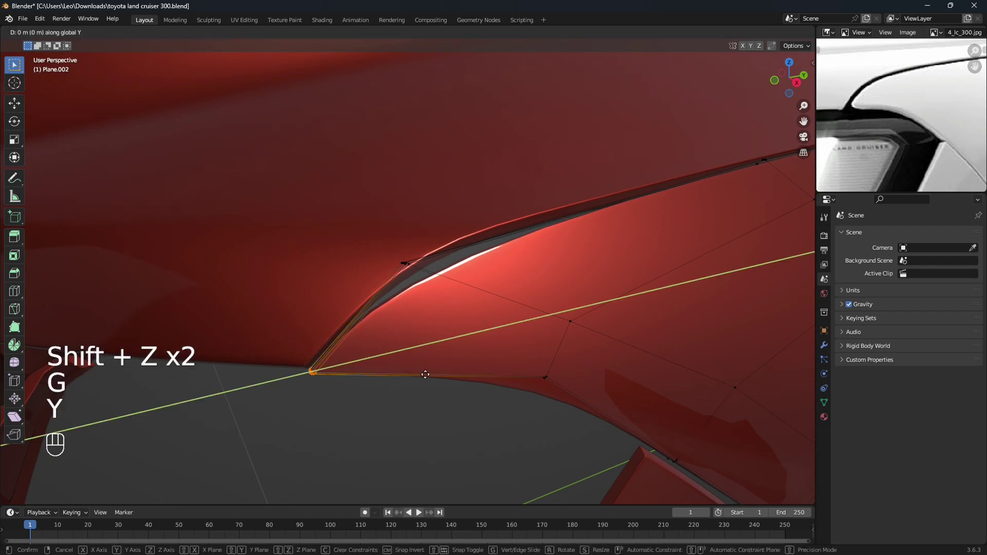
{"action": "key", "text": "shift"}
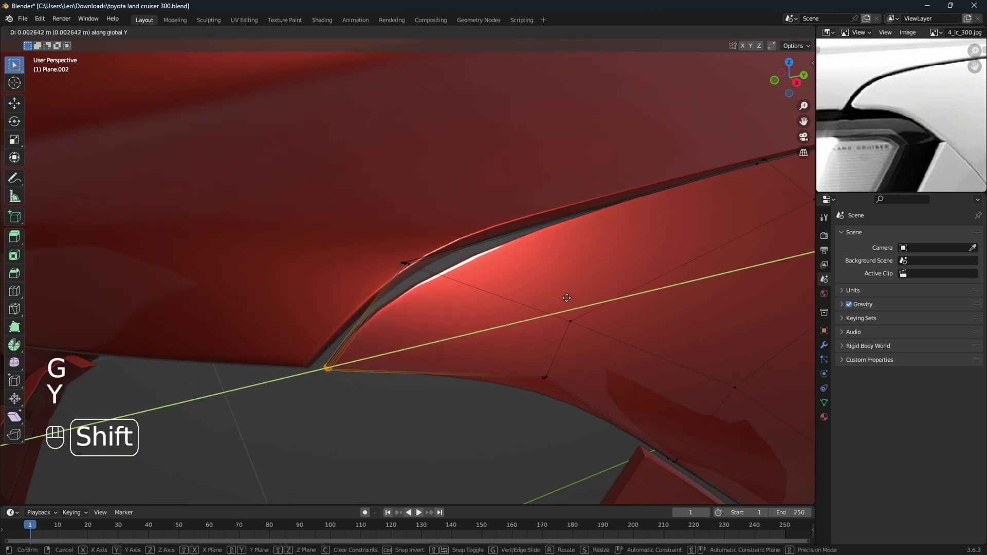
{"action": "left_click", "coordinate": [595, 386]}
Raise the fender's front tip vertices about 0.001 m along Z
{"action": "key", "text": "g"}
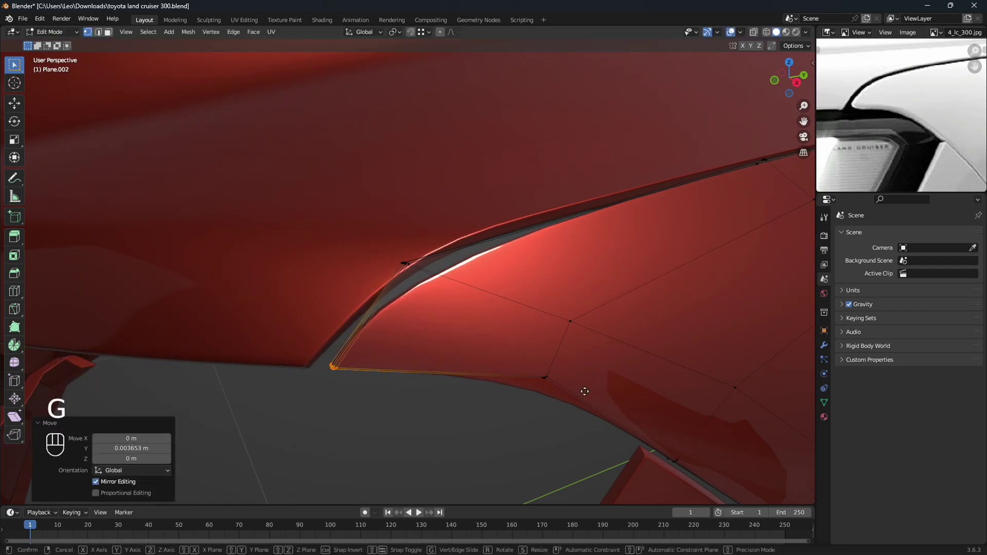
{"action": "key", "text": "z"}
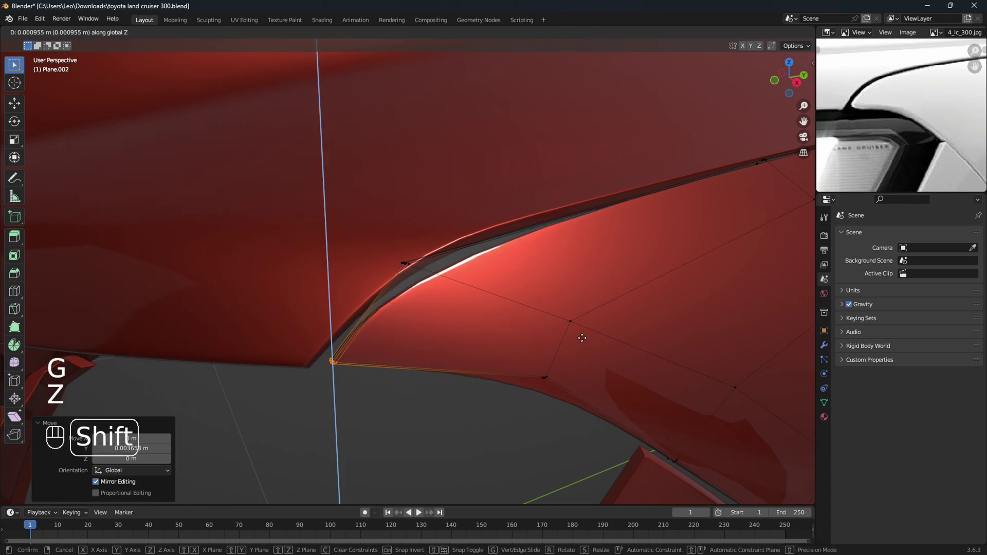
{"action": "left_click", "coordinate": [582, 332]}
Examine the gap between the bonnet and the fender's front tip from several angles in Object Mode
{"action": "middle_click_drag", "start_coordinate": [583, 332], "coordinate": [573, 350]}
{"action": "middle_click_drag", "start_coordinate": [587, 347], "coordinate": [560, 355]}
{"action": "key", "text": "Tab"}
{"action": "scroll", "coordinate": [500, 365], "scroll_direction": "down", "scroll_amount": 2}
{"action": "scroll", "coordinate": [439, 348], "scroll_direction": "down", "scroll_amount": 1}
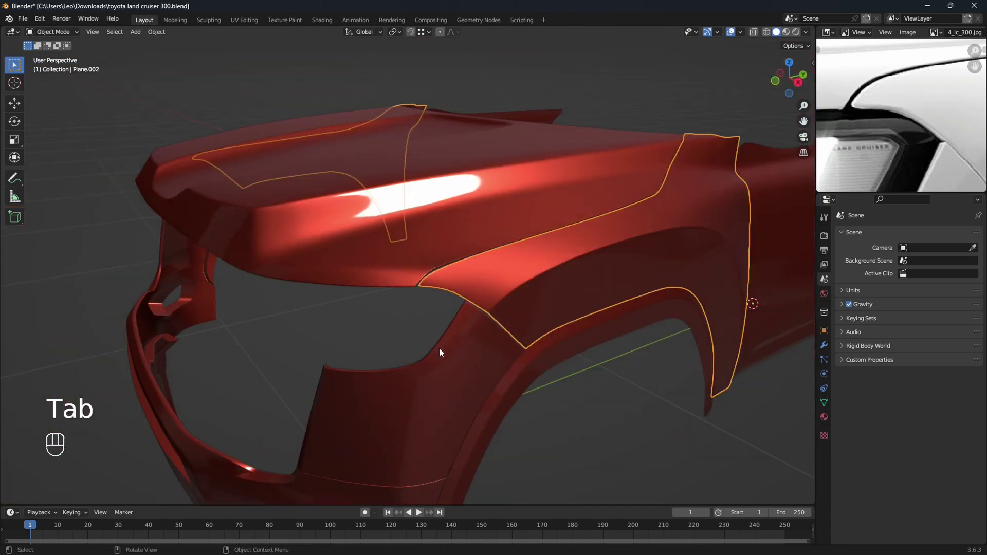
{"action": "middle_click_drag", "start_coordinate": [439, 348], "coordinate": [429, 350]}
{"action": "left_click", "coordinate": [361, 330]}
{"action": "scroll", "coordinate": [360, 329], "scroll_direction": "down", "scroll_amount": 1}
{"action": "middle_click_drag", "start_coordinate": [361, 331], "coordinate": [357, 325]}
{"action": "scroll", "coordinate": [408, 317], "scroll_direction": "up", "scroll_amount": 3}
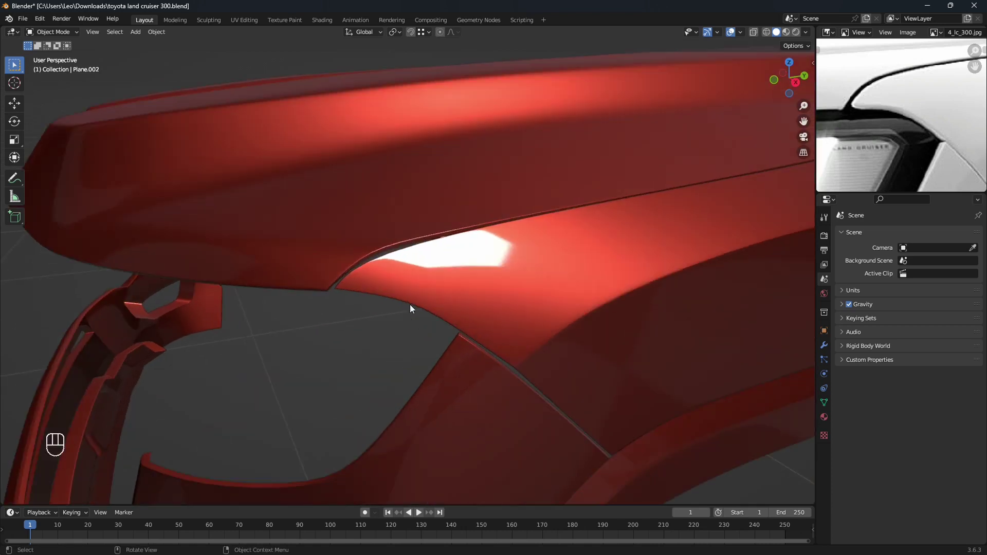
{"action": "scroll", "coordinate": [408, 303], "scroll_direction": "up", "scroll_amount": 1}
{"action": "middle_click_drag", "start_coordinate": [342, 230], "coordinate": [376, 264], "text": "shift"}
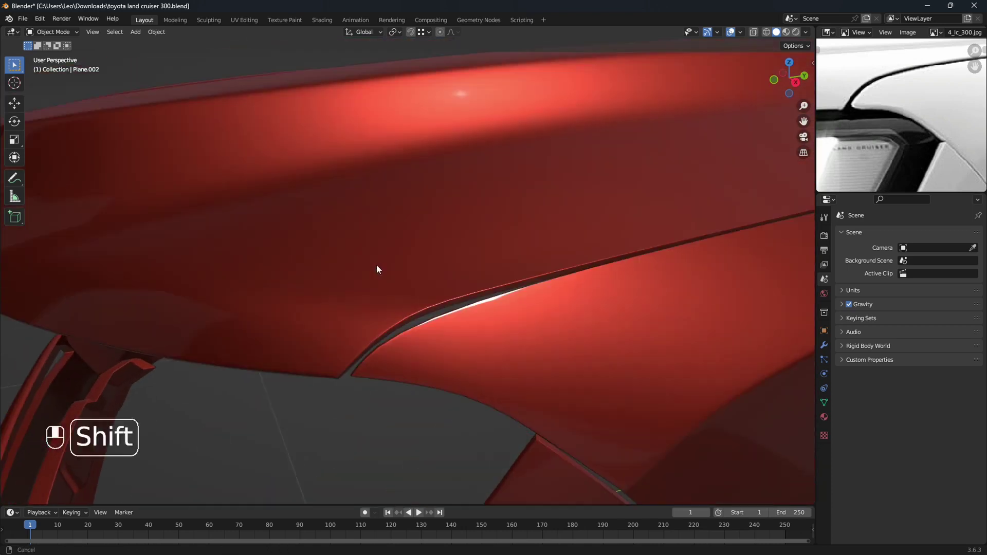
Lower the bonnet edge vertices where the edge bends toward the fender tip 0.001521 m along Z
{"action": "left_click", "coordinate": [384, 266]}
{"action": "key", "text": "Tab"}
{"action": "middle_click_drag", "start_coordinate": [414, 308], "coordinate": [390, 313], "text": "shift"}
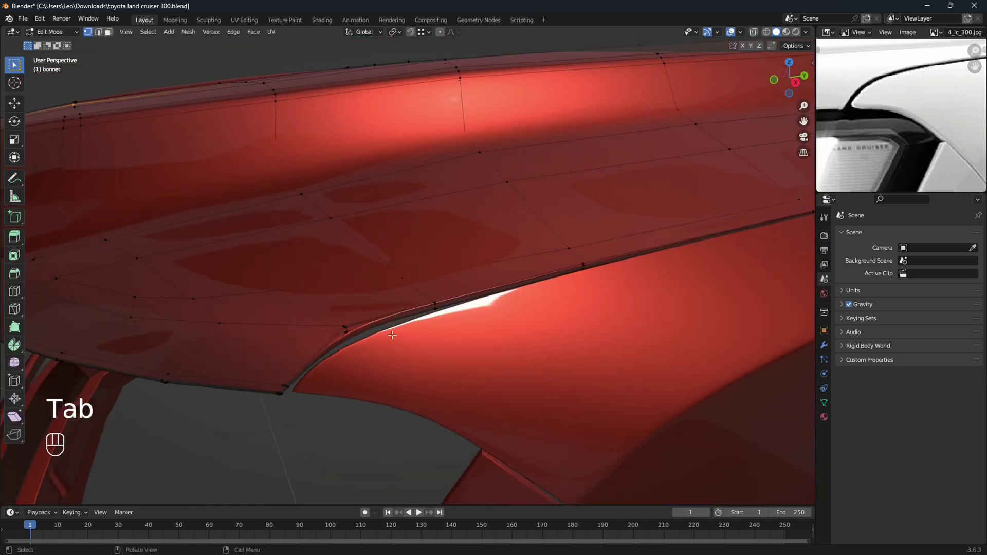
{"action": "key", "text": "shift+z"}
{"action": "left_click_drag", "start_coordinate": [331, 314], "coordinate": [364, 347]}
{"action": "key", "text": "shift+z"}
{"action": "middle_click_drag", "start_coordinate": [387, 365], "coordinate": [379, 362]}
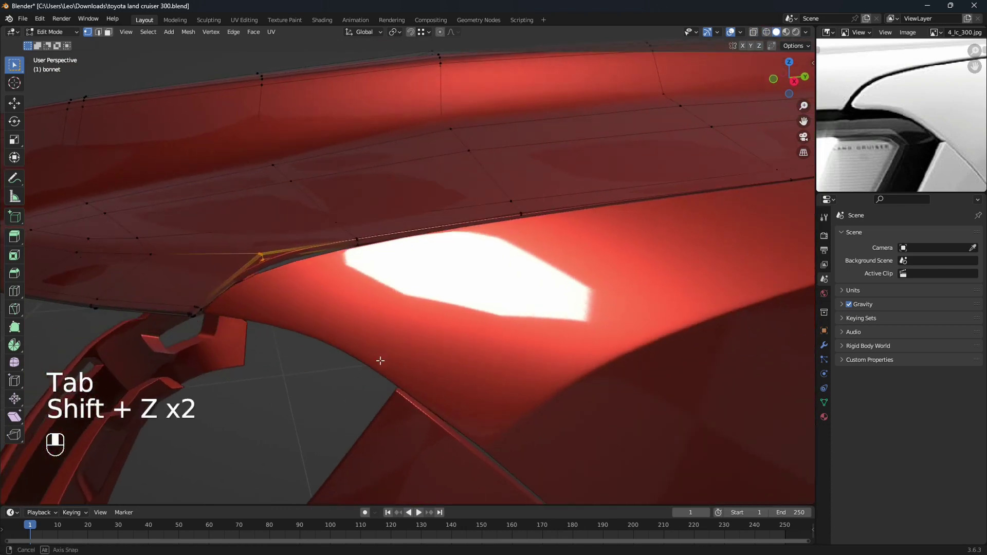
{"action": "mouse_move", "coordinate": [315, 299]}
{"action": "middle_mouse_down", "text": "shift"}
{"action": "mouse_move", "coordinate": [415, 356]}
{"action": "mouse_move", "coordinate": [429, 354]}
{"action": "middle_mouse_up", "text": "shift"}
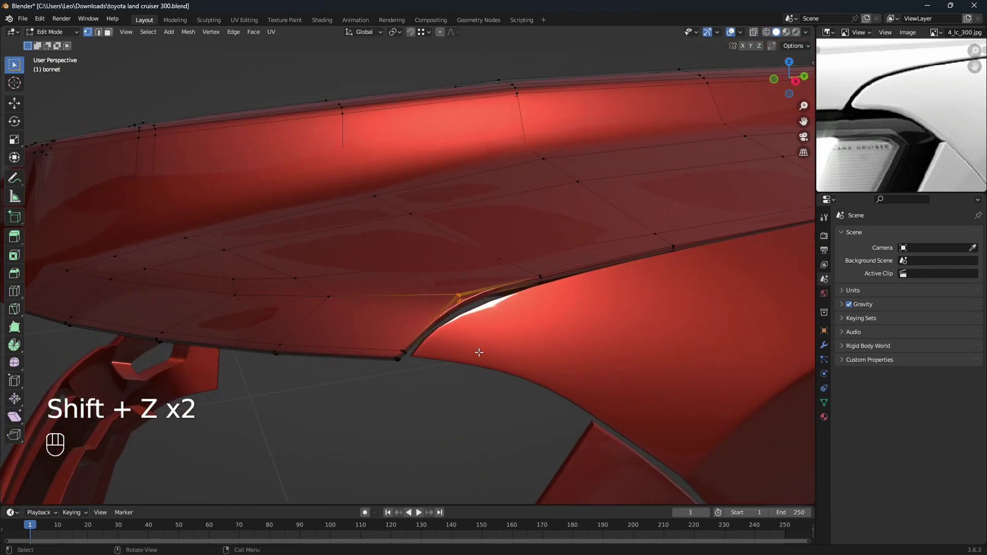
{"action": "key", "text": "g"}
{"action": "key", "text": "z"}
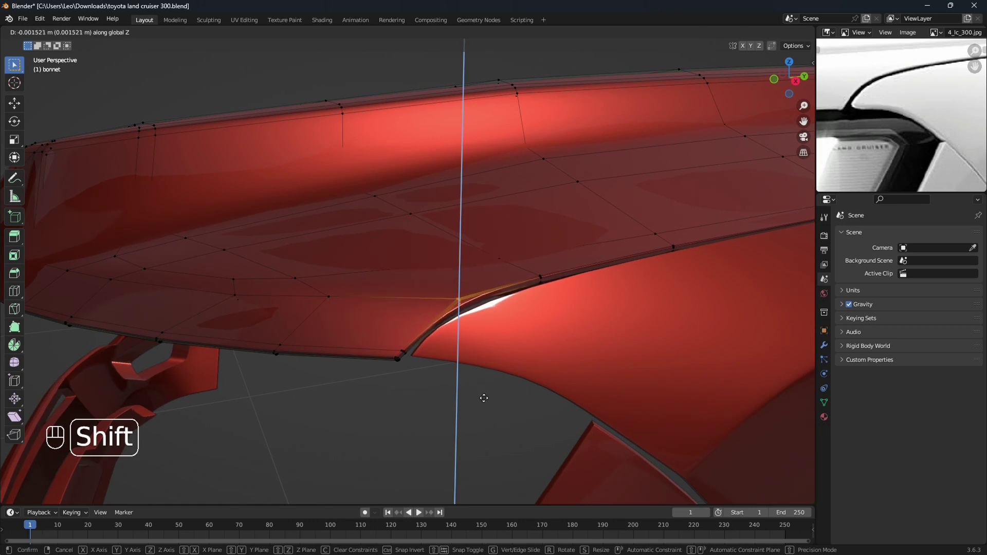
{"action": "left_click", "coordinate": [483, 399], "text": "shift"}
Check the bonnet and fender together in Object Mode and save the file
{"action": "key", "text": "Tab"}
{"action": "scroll", "coordinate": [483, 401], "scroll_direction": "down", "scroll_amount": 5}
{"action": "left_click", "coordinate": [398, 343]}
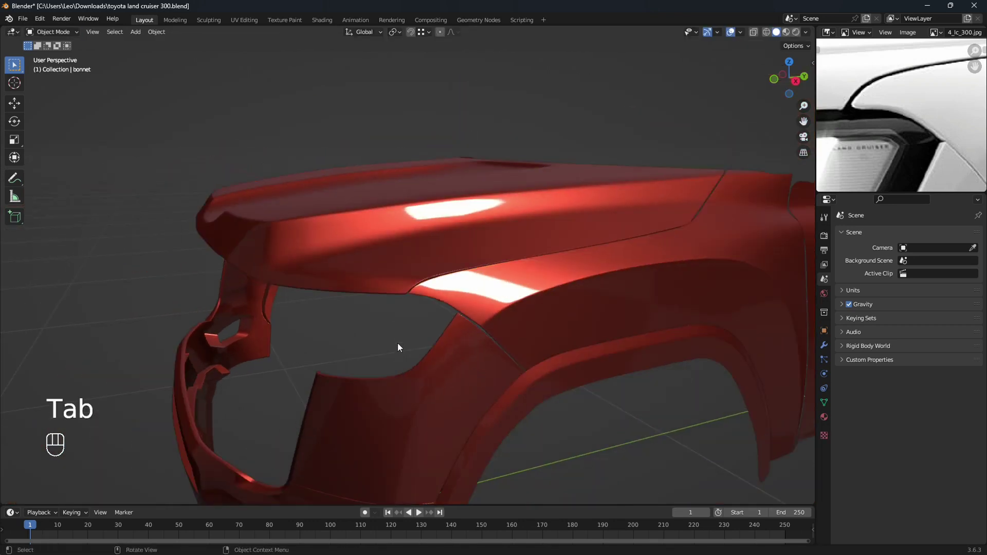
{"action": "middle_click_drag", "start_coordinate": [397, 343], "coordinate": [464, 353]}
{"action": "middle_click_drag", "start_coordinate": [522, 392], "coordinate": [496, 394], "text": "shift"}
{"action": "scroll", "coordinate": [497, 393], "scroll_direction": "up", "scroll_amount": 3}
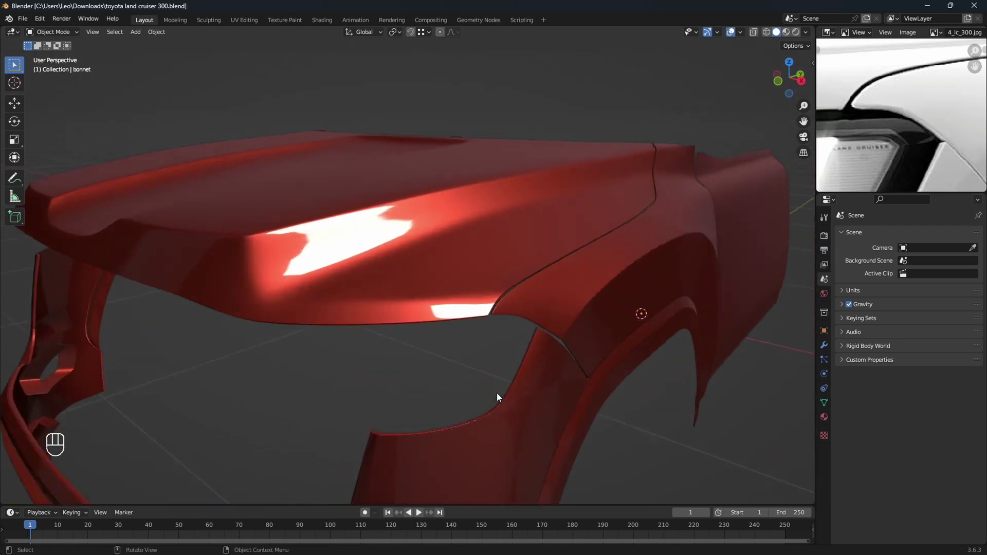
Move the vertices on the fender's lower edge beside the bumper corner panel 0.000432 m along X and save the file
{"action": "left_click", "coordinate": [591, 336]}
{"action": "key", "text": "Tab"}
{"action": "middle_click_drag", "start_coordinate": [588, 352], "coordinate": [474, 337], "text": "shift"}
{"action": "scroll", "coordinate": [486, 341], "scroll_direction": "up", "scroll_amount": 1}
{"action": "scroll", "coordinate": [533, 310], "scroll_direction": "up", "scroll_amount": 2}
{"action": "key", "text": "shift+z"}
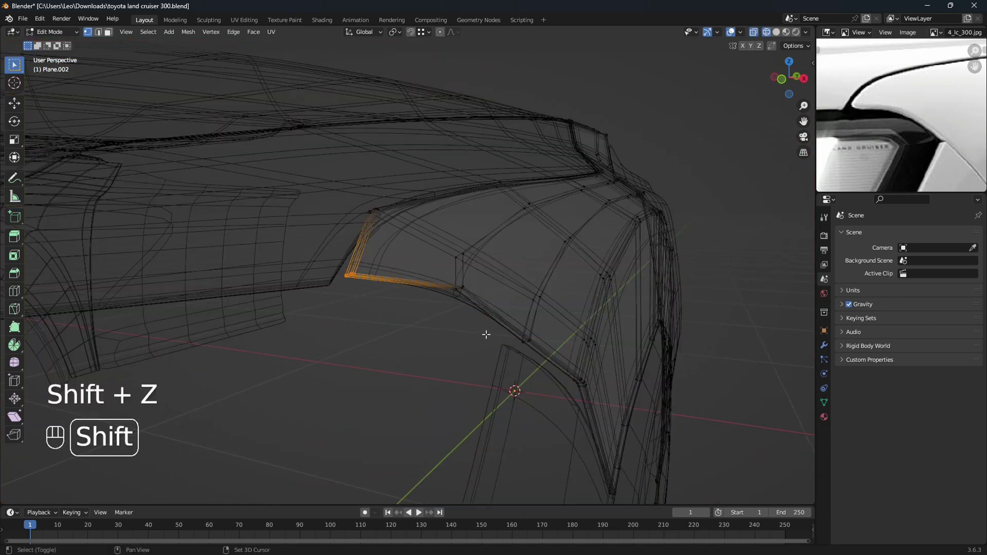
{"action": "left_click_drag", "start_coordinate": [544, 361], "coordinate": [545, 363]}
{"action": "key", "text": "shift+z"}
{"action": "mouse_move", "coordinate": [548, 379]}
{"action": "middle_mouse_down", "text": "shift"}
{"action": "mouse_move", "coordinate": [529, 386]}
{"action": "mouse_move", "coordinate": [542, 380]}
{"action": "mouse_move", "coordinate": [520, 375]}
{"action": "middle_mouse_up", "text": "shift"}
{"action": "key", "text": "g"}
{"action": "key", "text": "x"}
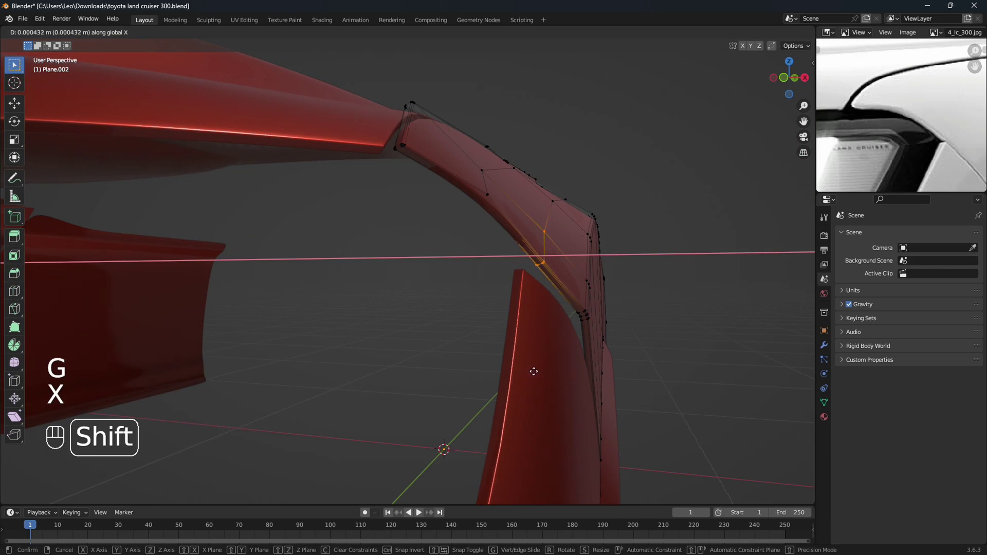
{"action": "left_click", "coordinate": [534, 371]}
{"action": "middle_click_drag", "start_coordinate": [533, 370], "coordinate": [489, 431]}
{"action": "key", "text": "Tab"}
{"action": "key", "text": "ctrl+s"}
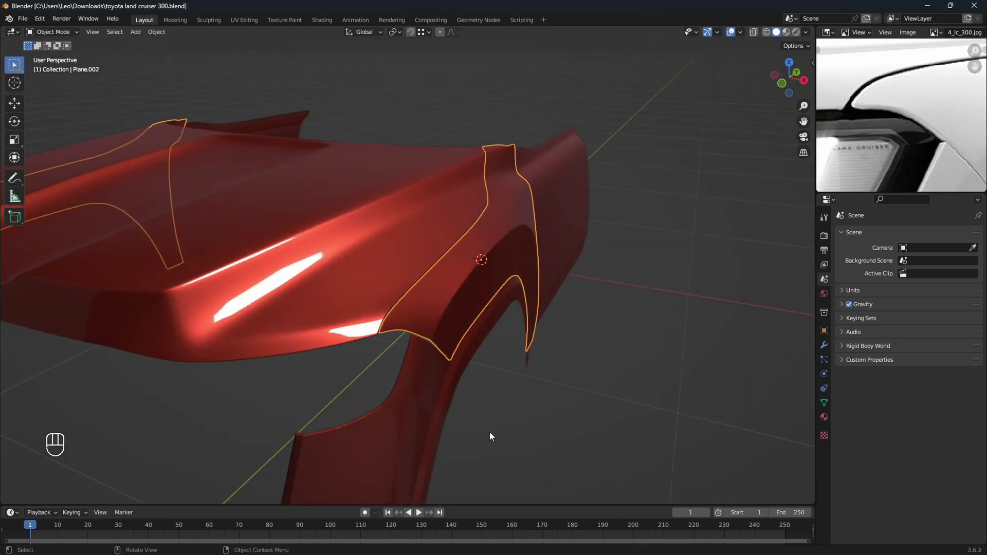
Examine the seams between headlight, fender and bumper in the reference photo
{"action": "scroll", "coordinate": [874, 119], "scroll_direction": "down", "scroll_amount": 5}
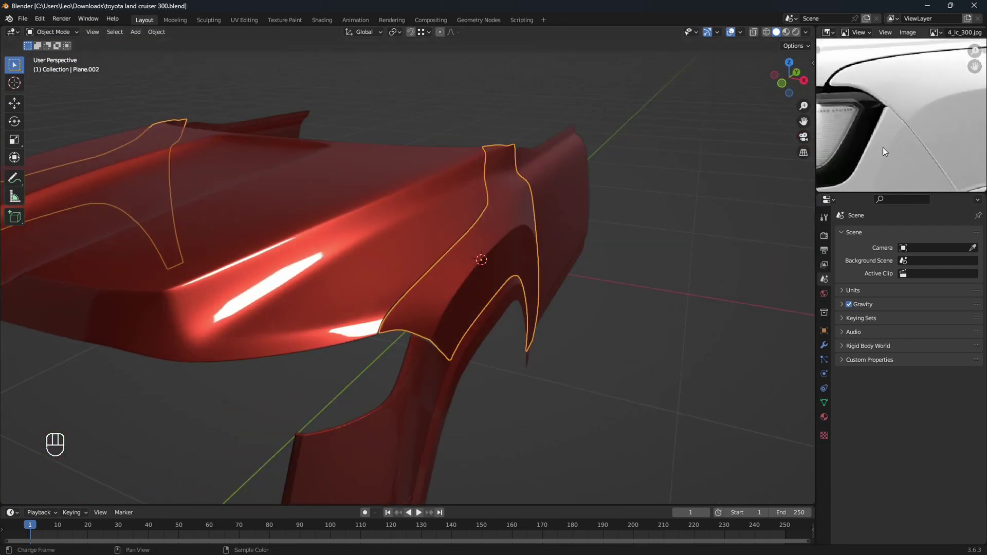
{"action": "scroll", "coordinate": [862, 133], "scroll_direction": "up", "scroll_amount": 3}
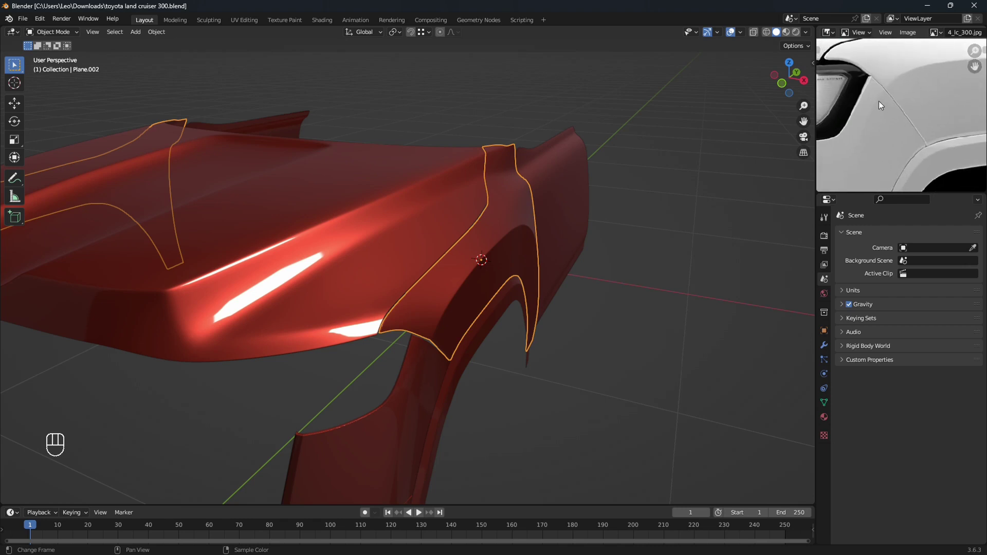
{"action": "scroll", "coordinate": [862, 129], "scroll_direction": "down", "scroll_amount": 4}
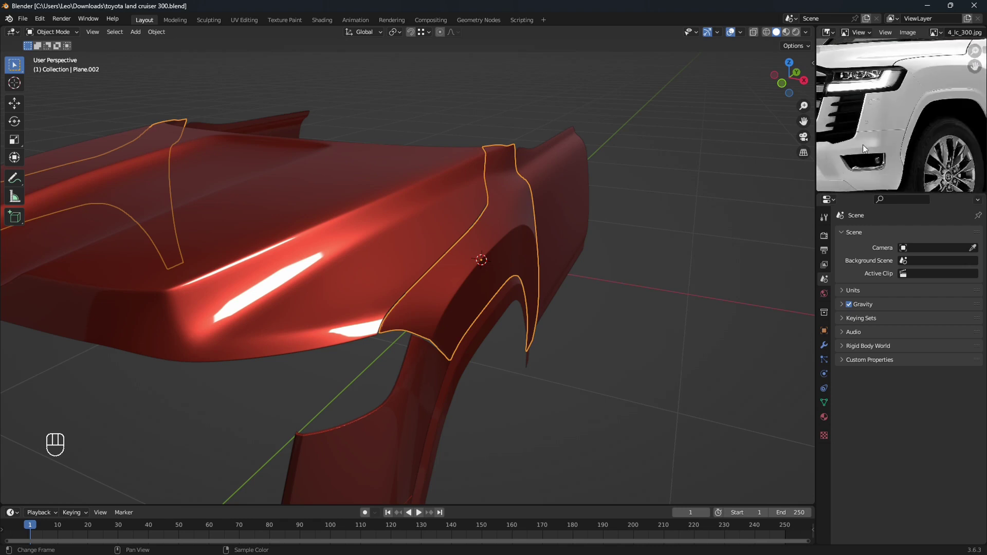
{"action": "scroll", "coordinate": [909, 94], "scroll_direction": "up", "scroll_amount": 4}
{"action": "middle_click_drag", "start_coordinate": [909, 94], "coordinate": [861, 178]}
{"action": "scroll", "coordinate": [875, 136], "scroll_direction": "up", "scroll_amount": 1}
{"action": "middle_click_drag", "start_coordinate": [881, 120], "coordinate": [883, 106]}
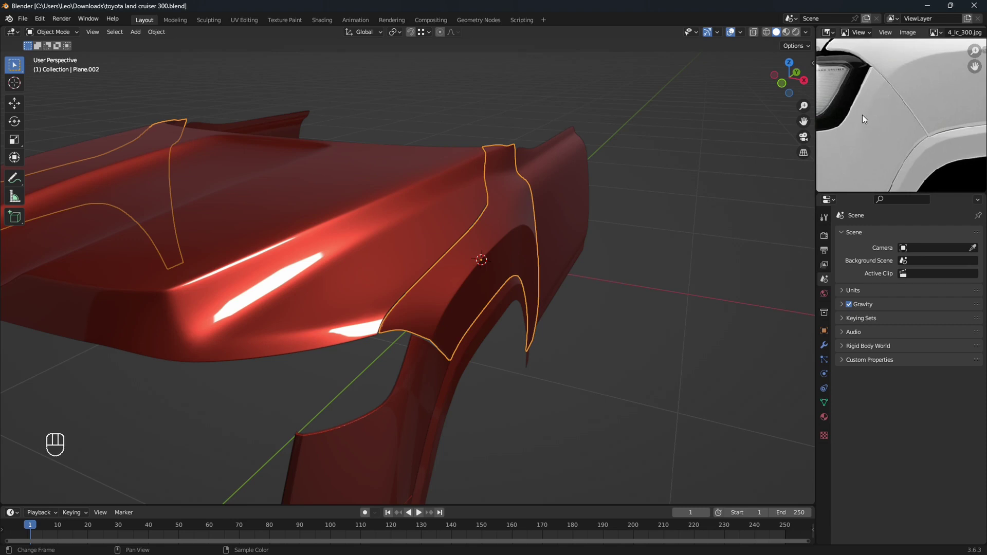
Open the upper bumper corner panel in Edit Mode and examine the gap between its tip and the fender
{"action": "mouse_move", "coordinate": [636, 293]}
{"action": "middle_mouse_down", "text": "shift"}
{"action": "mouse_move", "coordinate": [511, 324]}
{"action": "mouse_move", "coordinate": [470, 344]}
{"action": "mouse_move", "coordinate": [450, 372]}
{"action": "mouse_move", "coordinate": [508, 372]}
{"action": "mouse_move", "coordinate": [489, 359]}
{"action": "mouse_move", "coordinate": [475, 323]}
{"action": "mouse_move", "coordinate": [500, 304]}
{"action": "mouse_move", "coordinate": [490, 263]}
{"action": "middle_mouse_up", "text": "shift"}
{"action": "left_click", "coordinate": [469, 342]}
{"action": "key", "text": "Tab"}
{"action": "scroll", "coordinate": [469, 348], "scroll_direction": "up", "scroll_amount": 2}
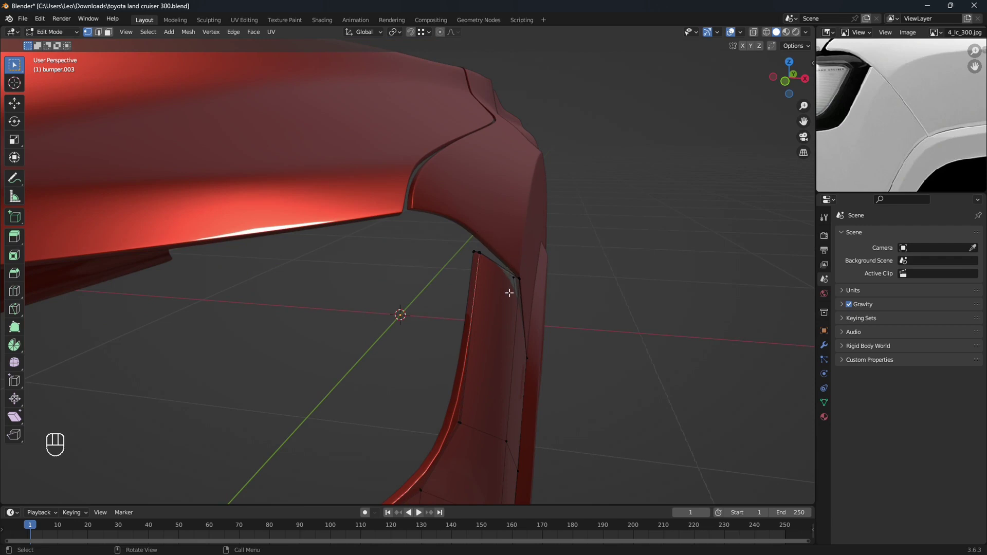
{"action": "scroll", "coordinate": [499, 310], "scroll_direction": "down", "scroll_amount": 1}
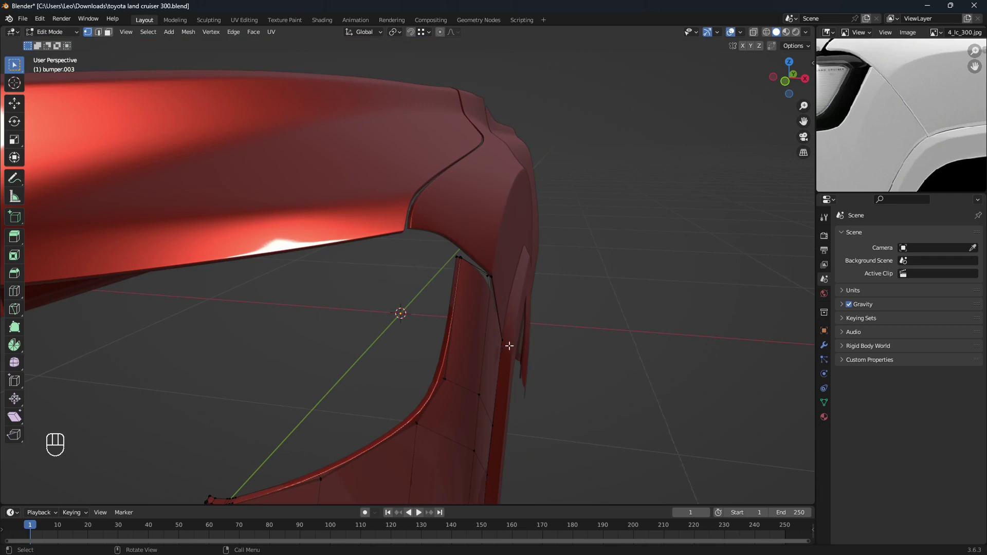
{"action": "middle_click_drag", "start_coordinate": [509, 346], "coordinate": [502, 349]}
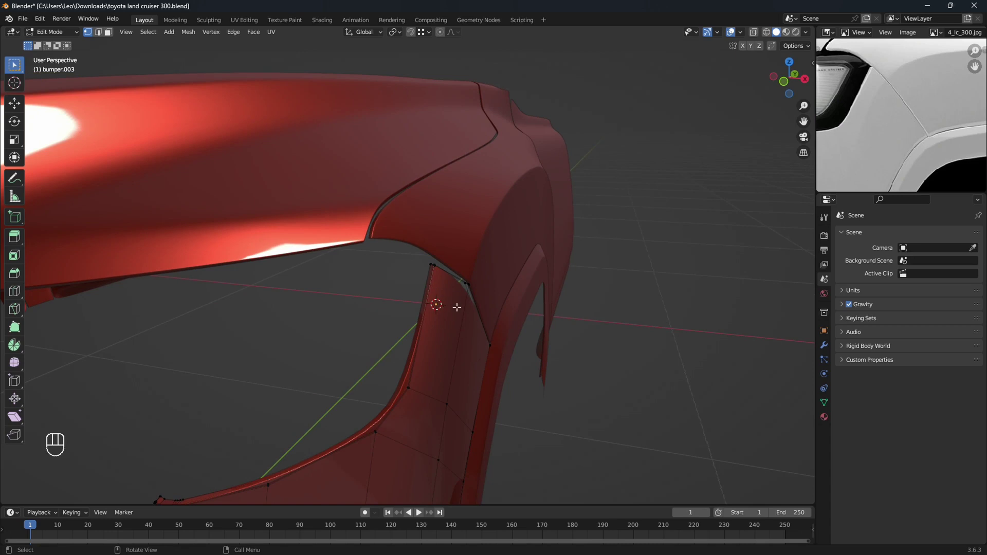
{"action": "middle_click_drag", "start_coordinate": [460, 309], "coordinate": [456, 310]}
{"action": "scroll", "coordinate": [461, 311], "scroll_direction": "up", "scroll_amount": 4}
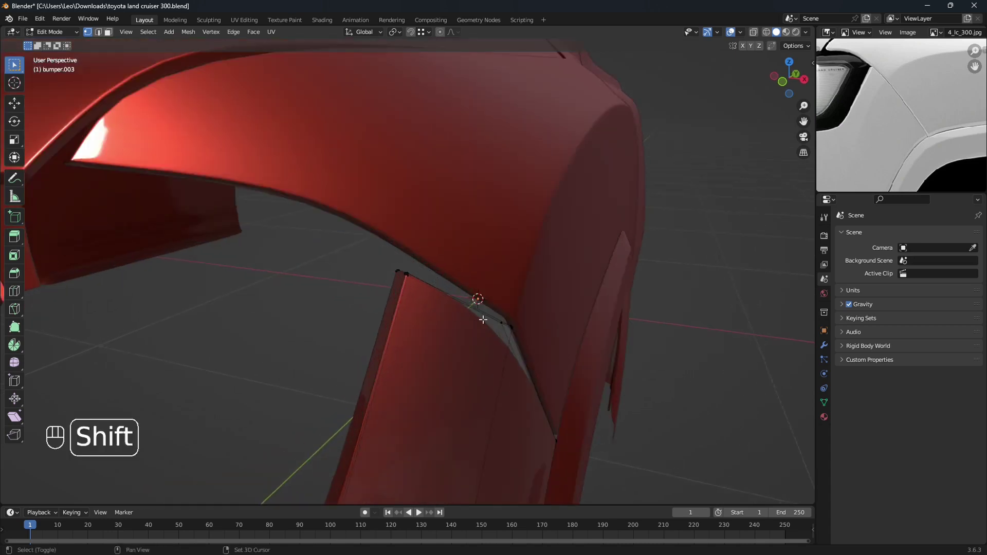
{"action": "scroll", "coordinate": [480, 323], "scroll_direction": "down", "scroll_amount": 2}
Move the inner vertices at the bumper corner panel's upper tip 0.002947 m along X, plus a small further shift outward
{"action": "key", "text": "shift+z"}
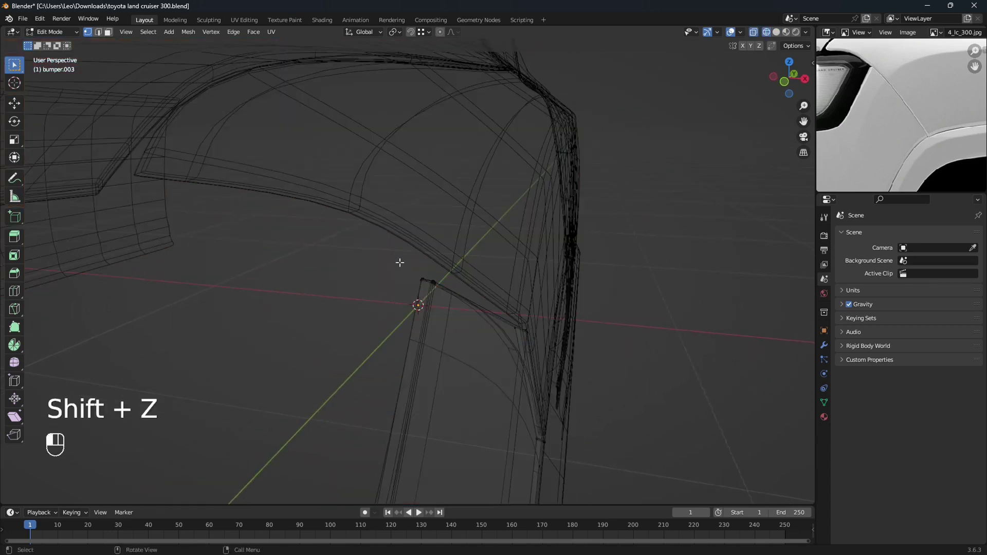
{"action": "left_click_drag", "start_coordinate": [399, 263], "coordinate": [453, 312]}
{"action": "scroll", "coordinate": [454, 313], "scroll_direction": "down", "scroll_amount": 3}
{"action": "key", "text": "shift+z"}
{"action": "mouse_move", "coordinate": [463, 317]}
{"action": "middle_mouse_down"}
{"action": "mouse_move", "coordinate": [469, 313]}
{"action": "mouse_move", "coordinate": [467, 321]}
{"action": "middle_mouse_up"}
{"action": "key", "text": "g"}
{"action": "key", "text": "x"}
{"action": "key", "text": "shift"}
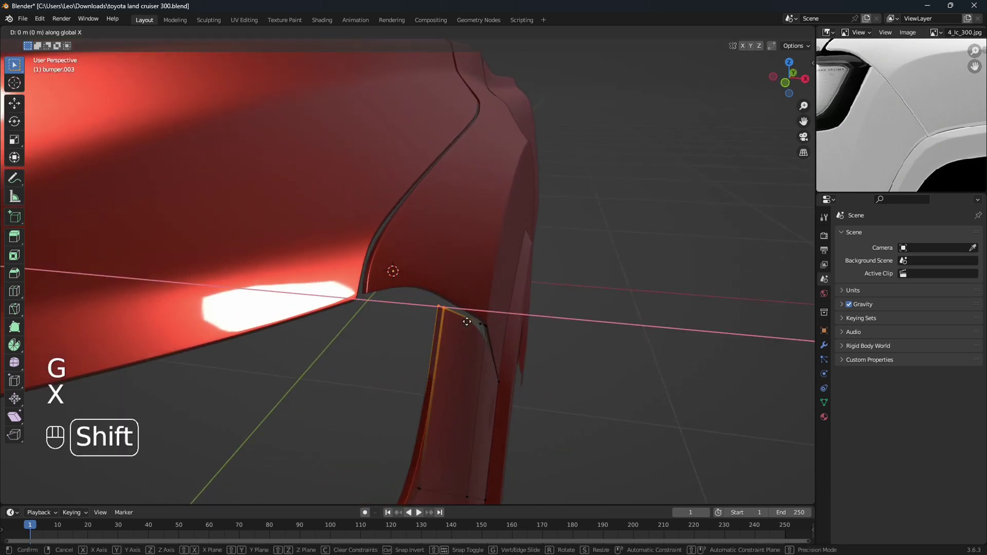
{"action": "left_click", "coordinate": [530, 316]}
{"action": "middle_click_drag", "start_coordinate": [529, 316], "coordinate": [537, 343]}
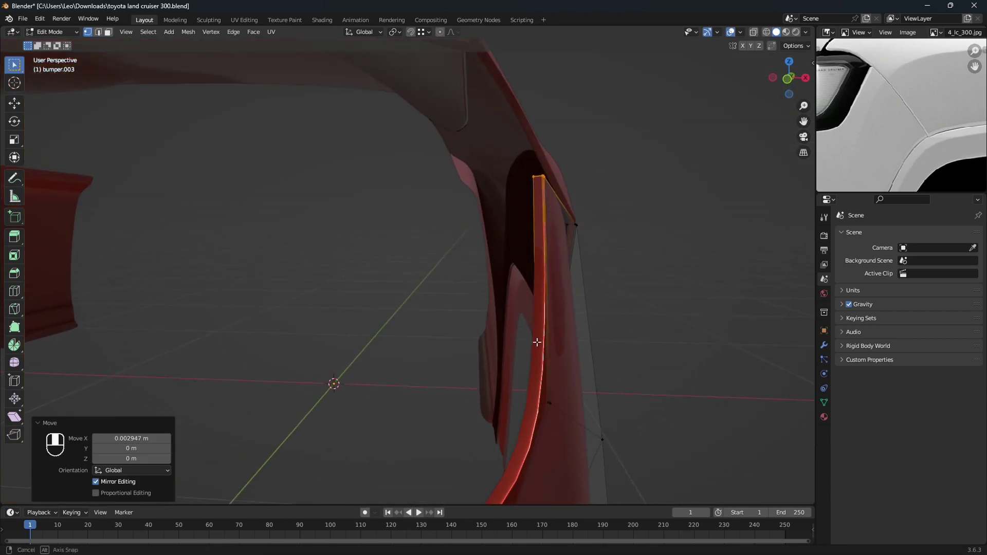
{"action": "key", "text": "g"}
{"action": "key", "text": "x"}
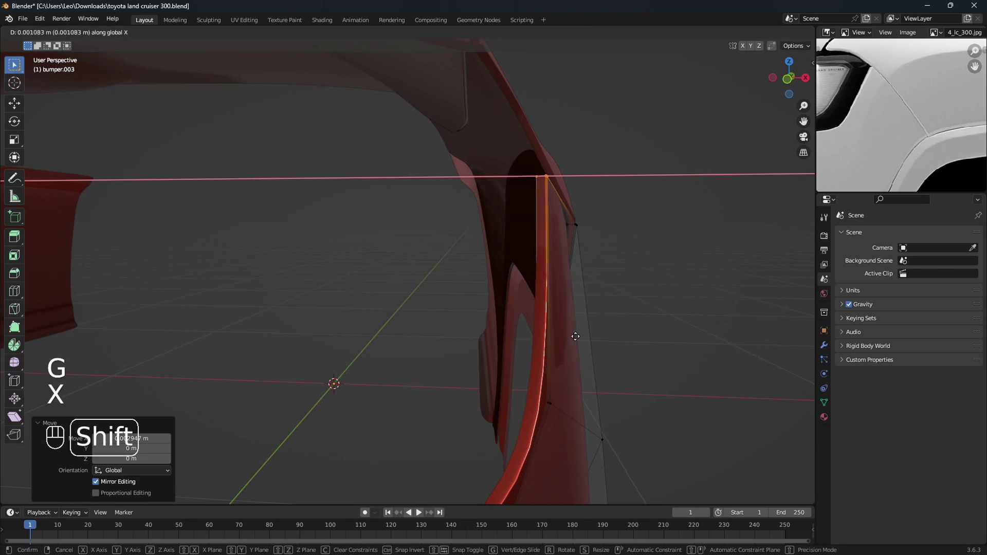
{"action": "left_click", "coordinate": [605, 333]}
Move the outer vertices at the bumper corner panel's upper end 0.000528 m along X, toward the fender surface
{"action": "mouse_move", "coordinate": [605, 333]}
{"action": "middle_mouse_down"}
{"action": "mouse_move", "coordinate": [554, 357]}
{"action": "mouse_move", "coordinate": [600, 358]}
{"action": "mouse_move", "coordinate": [526, 377]}
{"action": "mouse_move", "coordinate": [439, 362]}
{"action": "middle_mouse_up"}
{"action": "key", "text": "shift+z"}
{"action": "left_click_drag", "start_coordinate": [424, 340], "coordinate": [424, 341]}
{"action": "left_click_drag", "start_coordinate": [458, 380], "coordinate": [458, 380]}
{"action": "key", "text": "shift+z"}
{"action": "mouse_move", "coordinate": [457, 381]}
{"action": "middle_mouse_down"}
{"action": "mouse_move", "coordinate": [485, 397]}
{"action": "mouse_move", "coordinate": [493, 378]}
{"action": "mouse_move", "coordinate": [520, 371]}
{"action": "mouse_move", "coordinate": [516, 361]}
{"action": "middle_mouse_up"}
{"action": "key", "text": "g"}
{"action": "key", "text": "x"}
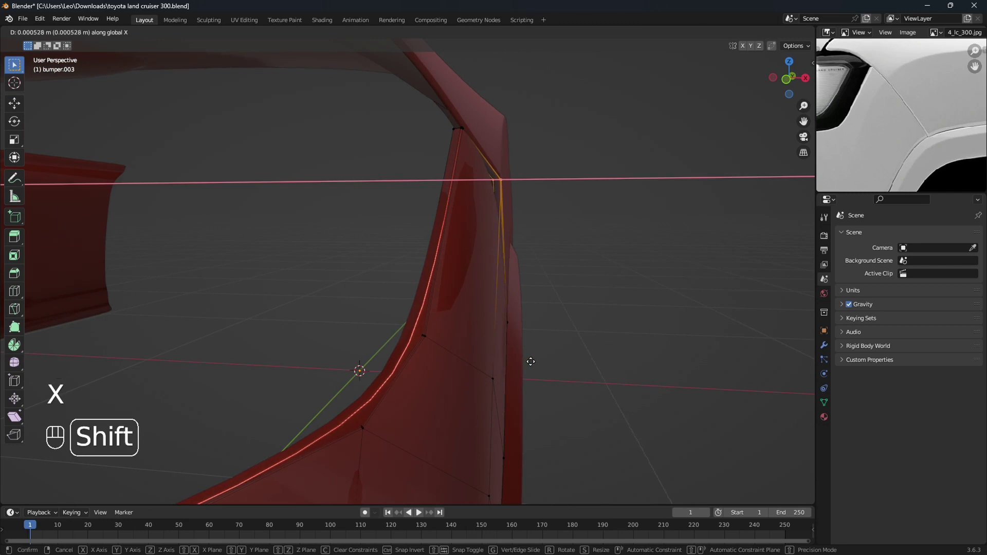
{"action": "left_click", "coordinate": [530, 361]}
Move the bumper corner panel's middle vertex column, including its headlight-edge vertices, forward along negative Y
{"action": "middle_click_drag", "start_coordinate": [531, 361], "coordinate": [437, 400]}
{"action": "key", "text": "Tab"}
{"action": "scroll", "coordinate": [463, 359], "scroll_direction": "up", "scroll_amount": 1}
{"action": "key", "text": "Tab"}
{"action": "scroll", "coordinate": [445, 376], "scroll_direction": "up", "scroll_amount": 1}
{"action": "scroll", "coordinate": [458, 403], "scroll_direction": "up", "scroll_amount": 1}
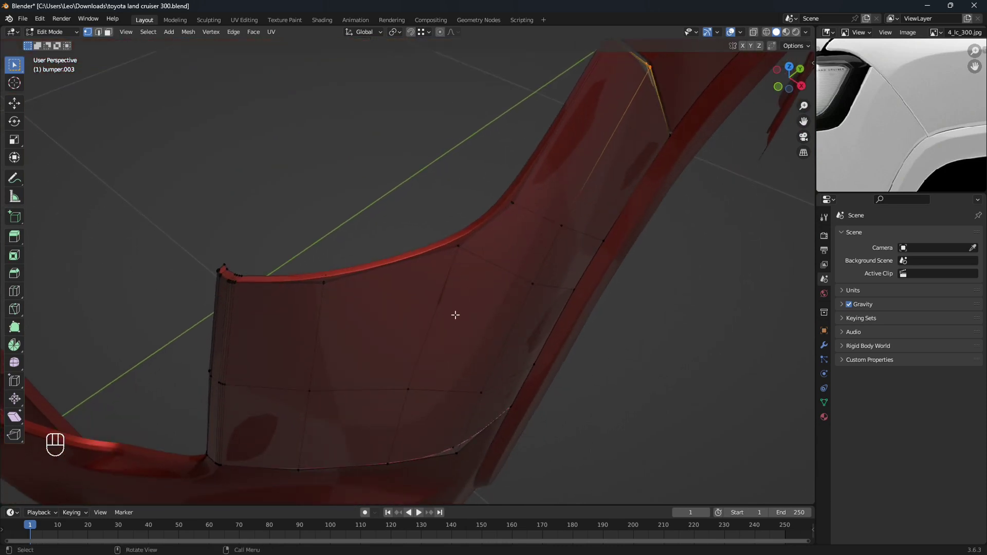
{"action": "key", "text": "shift+z"}
{"action": "left_click", "coordinate": [404, 378], "text": "shift"}
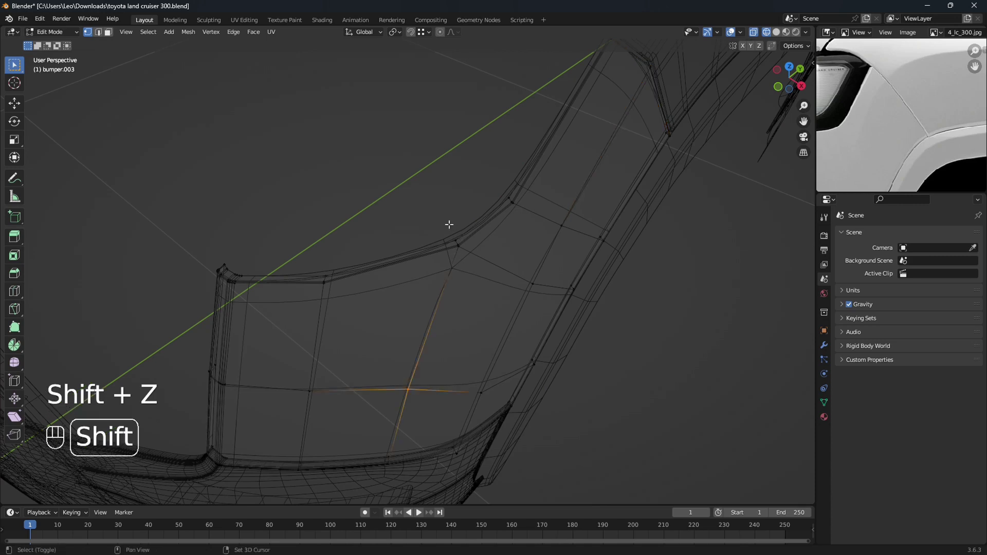
{"action": "left_click", "coordinate": [472, 273], "text": "shift"}
{"action": "key", "text": "shift+z"}
{"action": "middle_click_drag", "start_coordinate": [474, 275], "coordinate": [489, 301]}
{"action": "middle_click_drag", "start_coordinate": [475, 349], "coordinate": [456, 342], "text": "shift"}
{"action": "key", "text": "g"}
{"action": "key", "text": "y"}
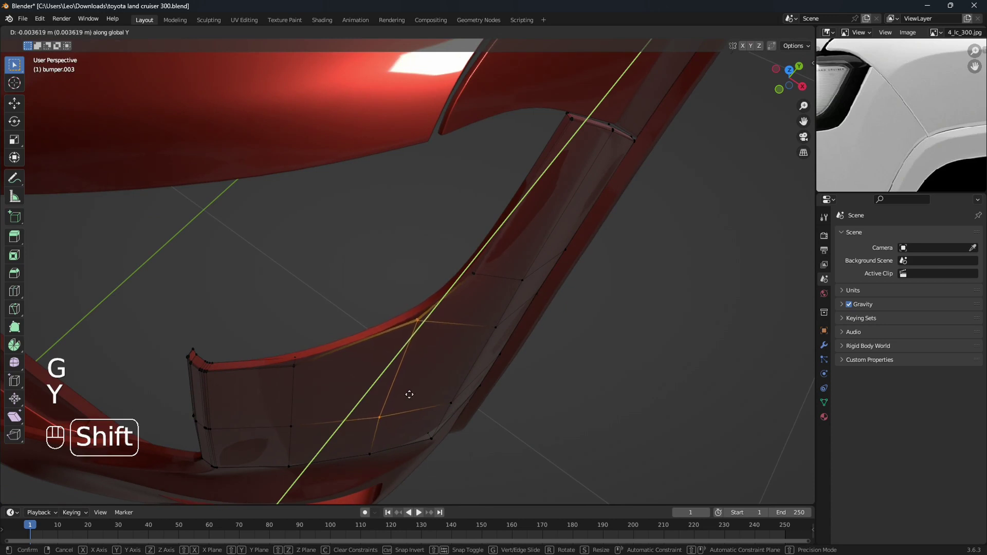
{"action": "left_click", "coordinate": [391, 419]}
Move the bumper corner panel's neighbouring vertex column on the grille side -0.001671 m along Y
{"action": "middle_click_drag", "start_coordinate": [417, 405], "coordinate": [439, 388], "text": "shift"}
{"action": "key", "text": "shift+z"}
{"action": "left_click_drag", "start_coordinate": [378, 361], "coordinate": [400, 385]}
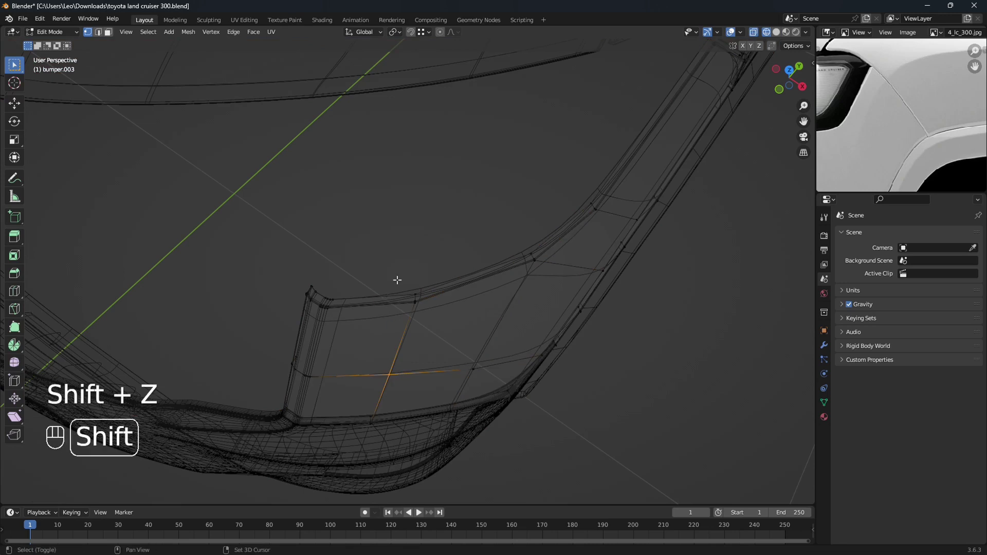
{"action": "key", "text": "shift+z"}
{"action": "middle_click_drag", "start_coordinate": [441, 320], "coordinate": [434, 322]}
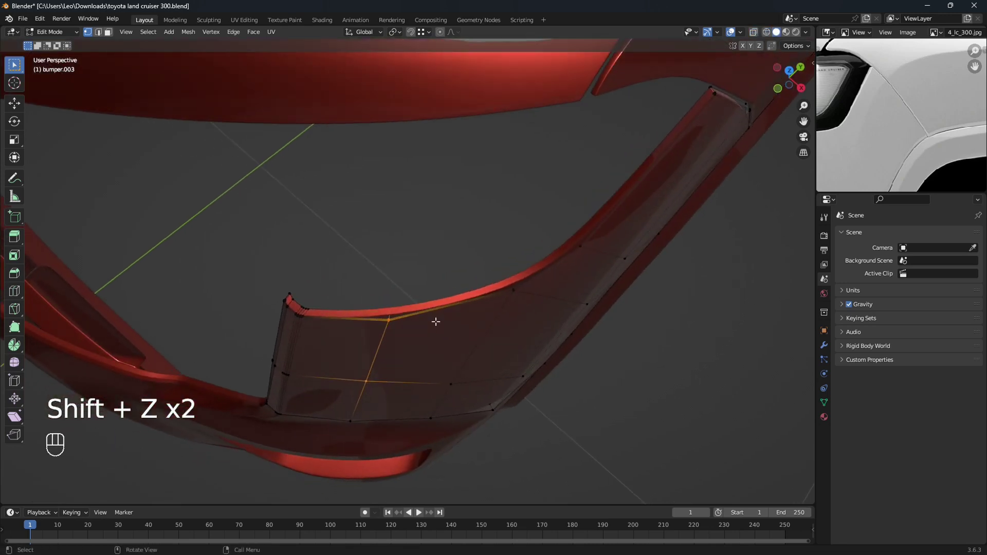
{"action": "key", "text": "g"}
{"action": "key", "text": "y"}
{"action": "key", "text": "shift"}
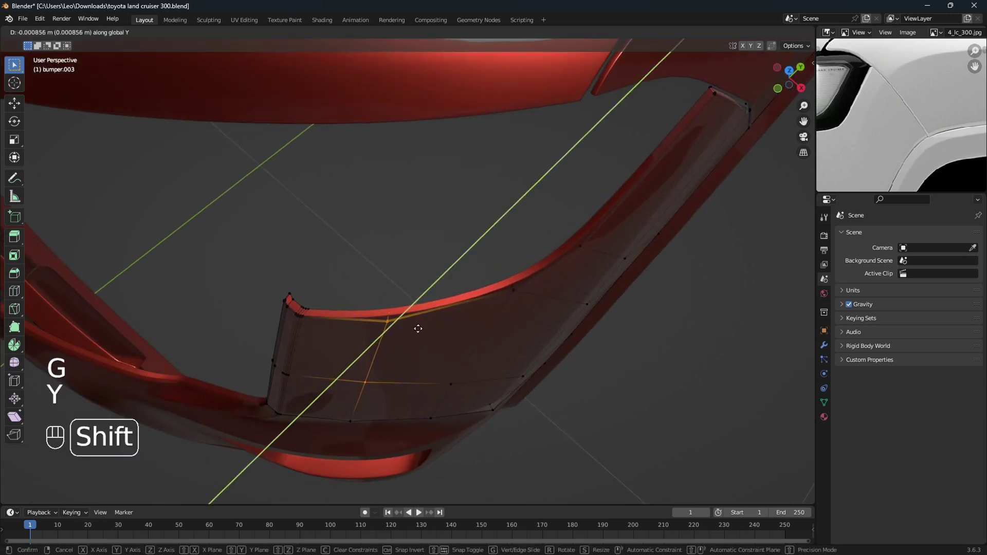
{"action": "left_click", "coordinate": [405, 337]}
{"action": "scroll", "coordinate": [403, 337], "scroll_direction": "down", "scroll_amount": 4}
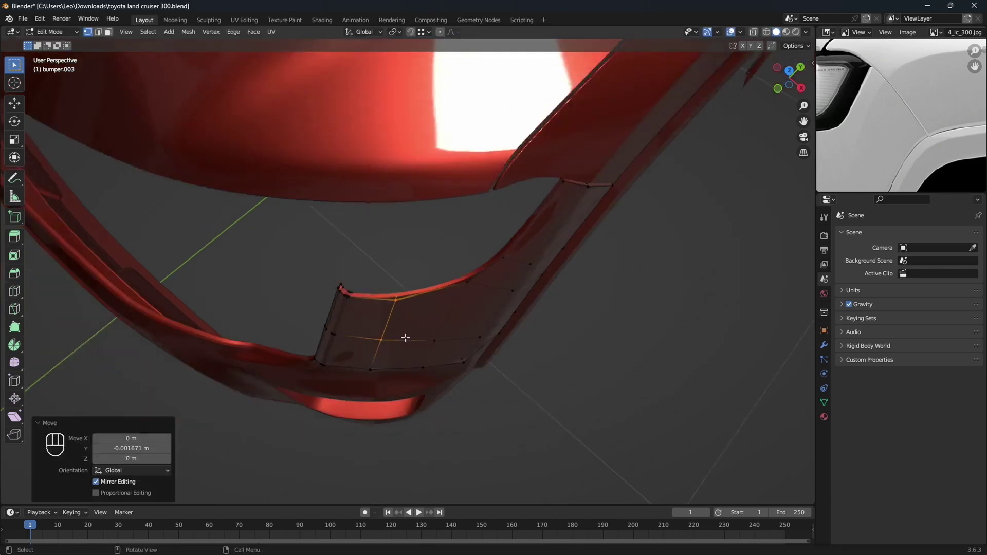
Check the front end's overall shape in Object Mode and save the file
{"action": "middle_click_drag", "start_coordinate": [403, 337], "coordinate": [533, 292]}
{"action": "key", "text": "Tab"}
{"action": "scroll", "coordinate": [441, 294], "scroll_direction": "down", "scroll_amount": 3}
{"action": "scroll", "coordinate": [436, 308], "scroll_direction": "down", "scroll_amount": 2}
{"action": "middle_click_drag", "start_coordinate": [436, 308], "coordinate": [485, 294]}
{"action": "scroll", "coordinate": [850, 122], "scroll_direction": "down", "scroll_amount": 1}
{"action": "middle_click_drag", "start_coordinate": [851, 122], "coordinate": [865, 131]}
{"action": "middle_click_drag", "start_coordinate": [522, 377], "coordinate": [455, 335]}
{"action": "scroll", "coordinate": [445, 304], "scroll_direction": "up", "scroll_amount": 3}
{"action": "scroll", "coordinate": [436, 368], "scroll_direction": "up", "scroll_amount": 2}
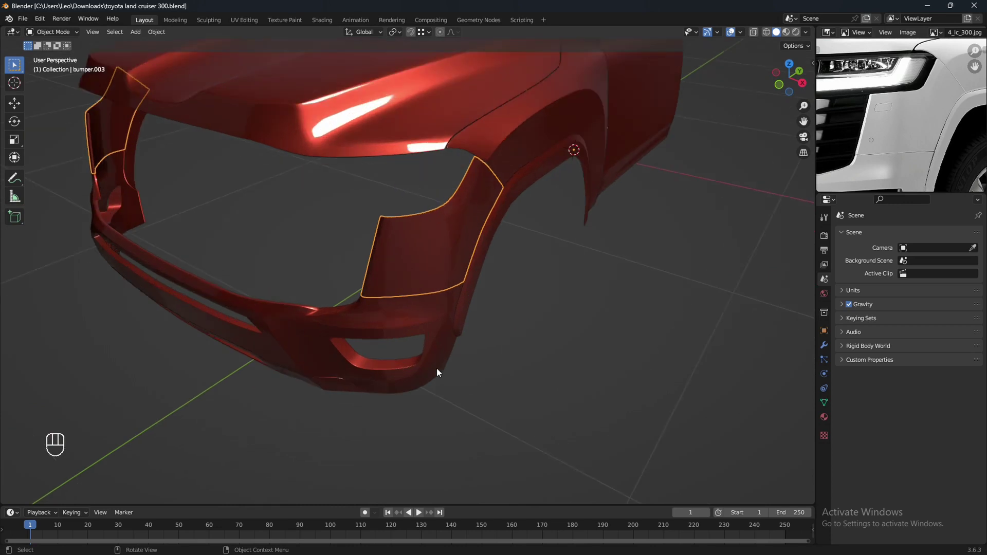
Compare the bumper corner panel and fender seam with the headlight area of the reference photo
{"action": "middle_click_drag", "start_coordinate": [496, 270], "coordinate": [493, 329], "text": "shift"}
{"action": "middle_click_drag", "start_coordinate": [508, 334], "coordinate": [458, 328]}
{"action": "scroll", "coordinate": [495, 306], "scroll_direction": "up", "scroll_amount": 2}
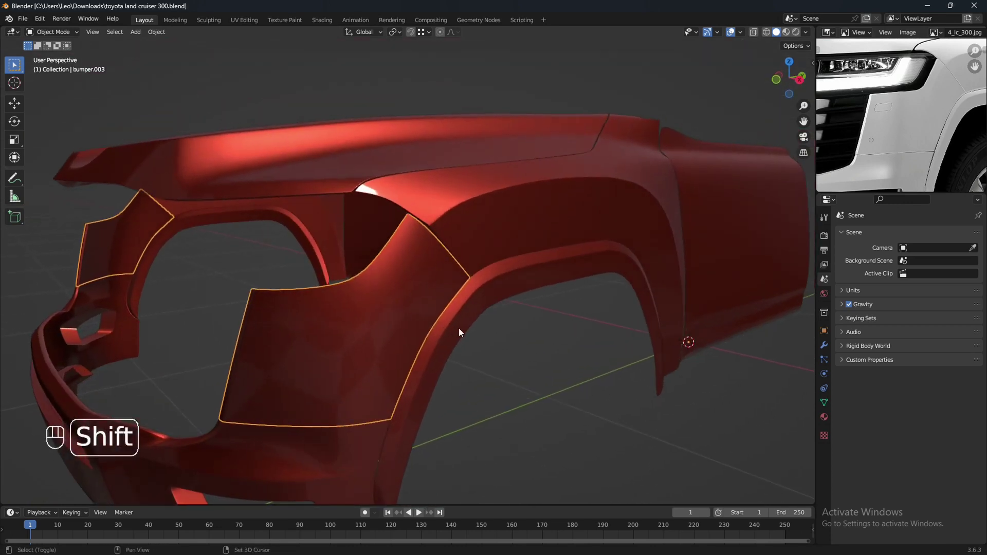
{"action": "scroll", "coordinate": [883, 124], "scroll_direction": "up", "scroll_amount": 2}
{"action": "middle_click_drag", "start_coordinate": [915, 112], "coordinate": [873, 153]}
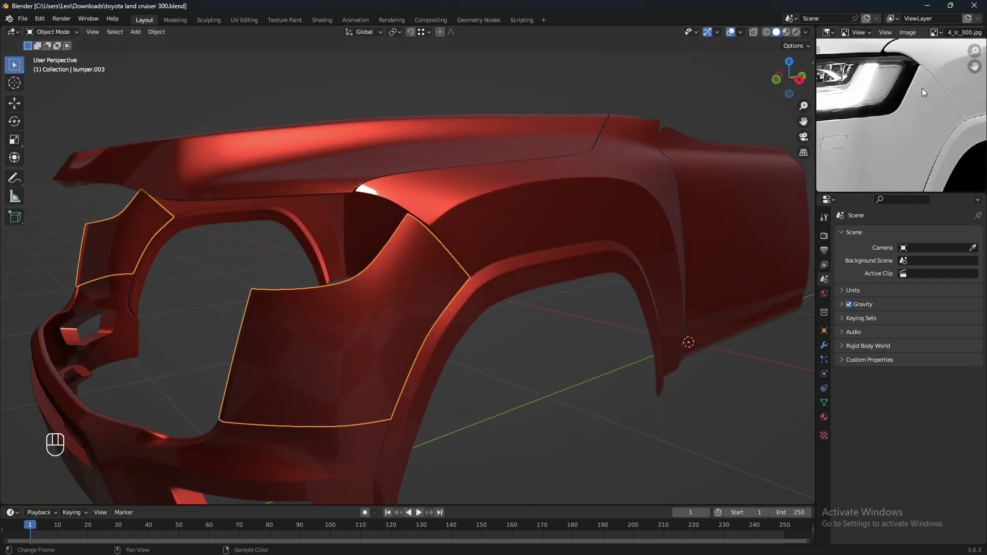
{"action": "scroll", "coordinate": [921, 87], "scroll_direction": "up", "scroll_amount": 2}
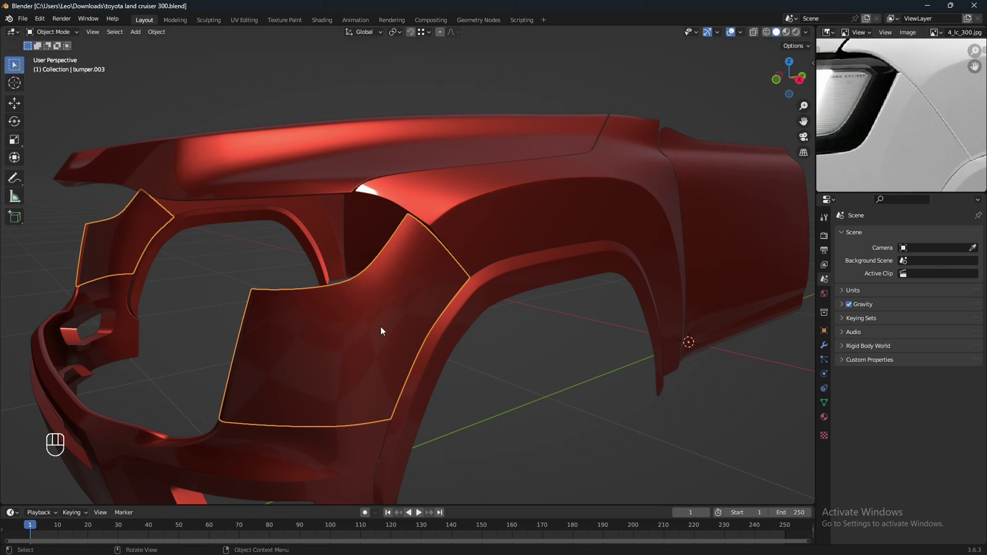
Bevel the bumper corner panel's crease edges, from the inner vertex up over the fender seam, with two segments
{"action": "middle_click_drag", "start_coordinate": [381, 326], "coordinate": [405, 338]}
{"action": "key", "text": "Tab"}
{"action": "middle_click_drag", "start_coordinate": [452, 367], "coordinate": [470, 338]}
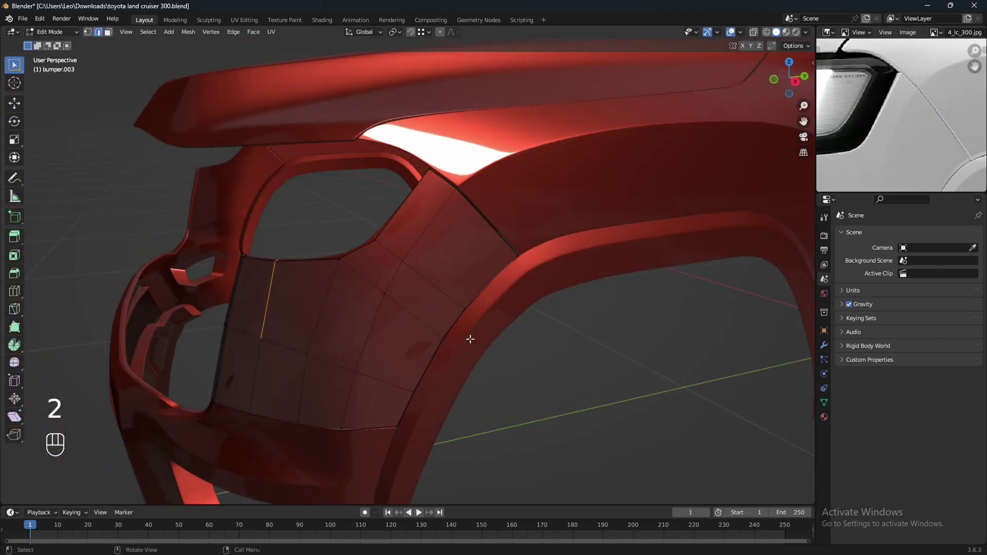
{"action": "scroll", "coordinate": [470, 340], "scroll_direction": "up", "scroll_amount": 2}
{"action": "scroll", "coordinate": [476, 351], "scroll_direction": "up", "scroll_amount": 2}
{"action": "middle_click_drag", "start_coordinate": [489, 280], "coordinate": [451, 344], "text": "shift"}
{"action": "mouse_move", "coordinate": [383, 328]}
{"action": "middle_mouse_down"}
{"action": "mouse_move", "coordinate": [381, 319]}
{"action": "mouse_move", "coordinate": [407, 324]}
{"action": "mouse_move", "coordinate": [397, 317]}
{"action": "middle_mouse_up"}
{"action": "key", "text": "shift+z"}
{"action": "scroll", "coordinate": [397, 315], "scroll_direction": "up", "scroll_amount": 1}
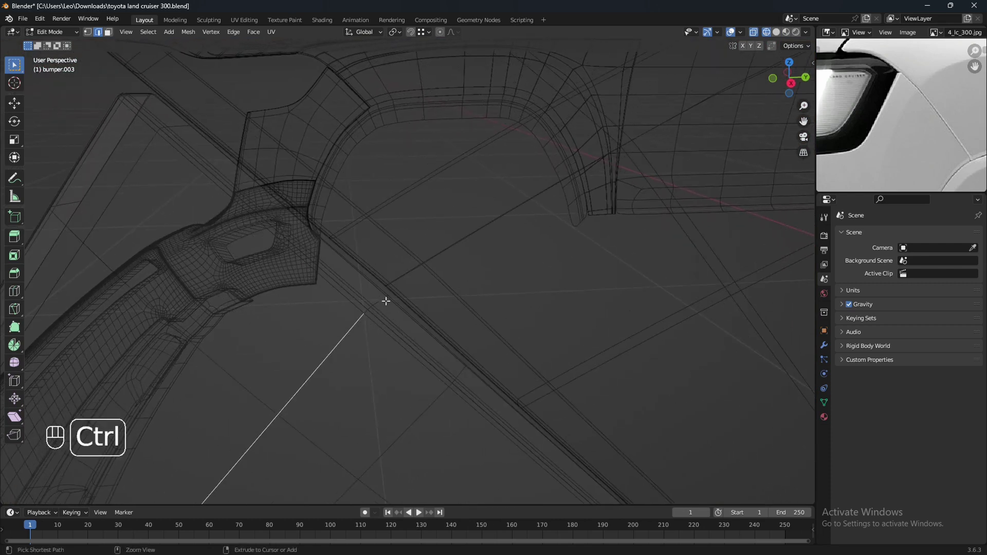
{"action": "left_click", "coordinate": [392, 291], "text": "ctrl"}
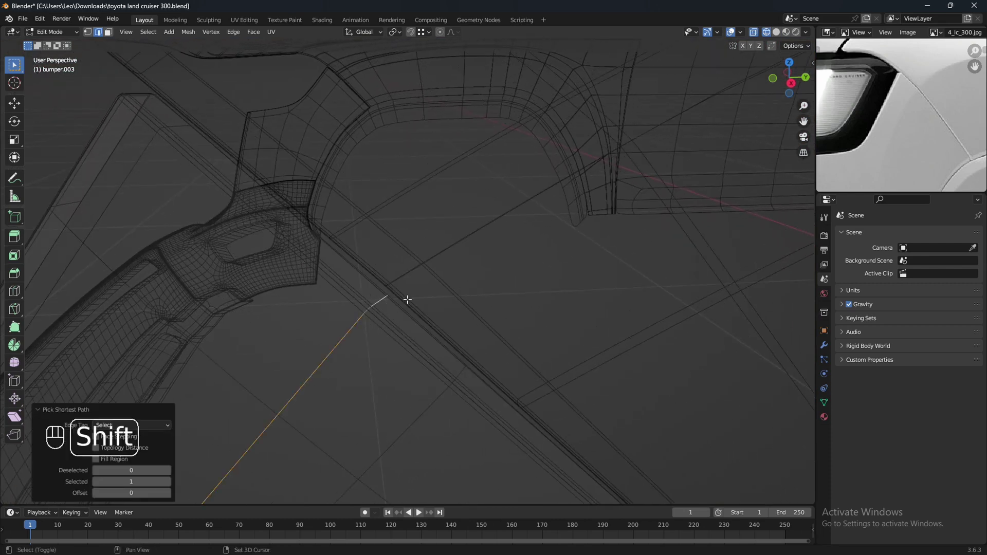
{"action": "key", "text": "shift+z"}
{"action": "mouse_move", "coordinate": [414, 301]}
{"action": "middle_mouse_down"}
{"action": "mouse_move", "coordinate": [421, 289]}
{"action": "mouse_move", "coordinate": [428, 309]}
{"action": "middle_mouse_up"}
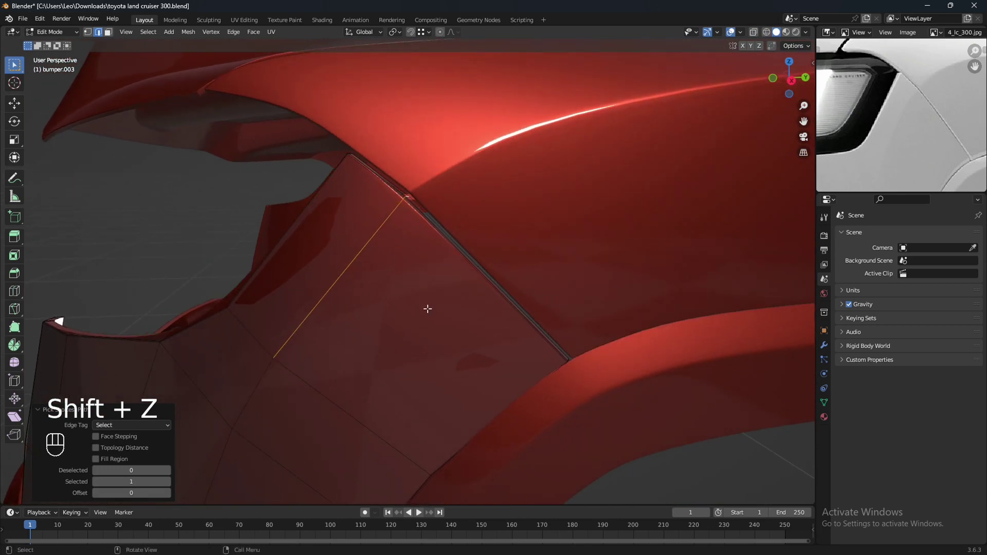
{"action": "key", "text": "ctrl+b"}
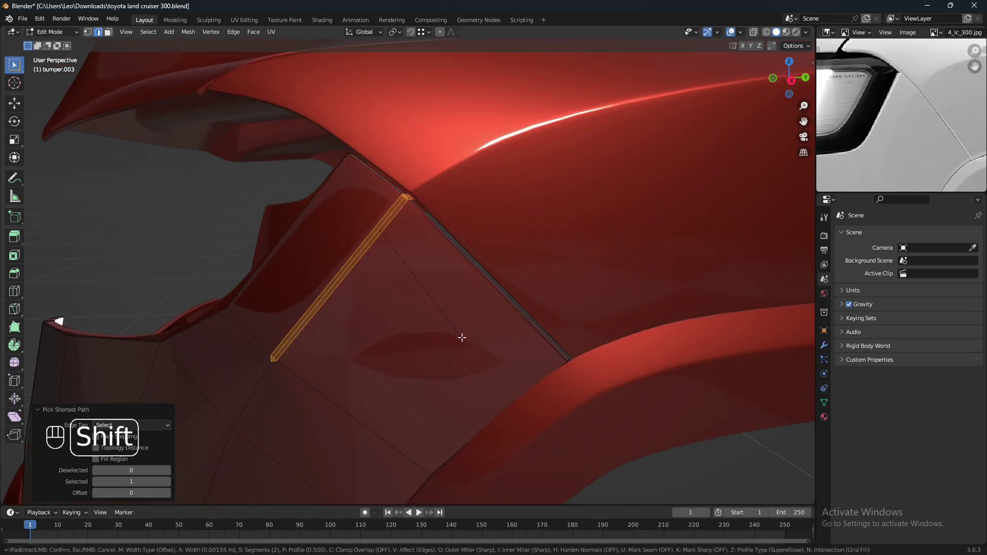
{"action": "left_click", "coordinate": [461, 338]}
Merge the vertices at the bevel's lower, inner end at their center
{"action": "mouse_move", "coordinate": [461, 337]}
{"action": "middle_mouse_down"}
{"action": "mouse_move", "coordinate": [487, 331]}
{"action": "mouse_move", "coordinate": [467, 335]}
{"action": "middle_mouse_up"}
{"action": "scroll", "coordinate": [473, 335], "scroll_direction": "up", "scroll_amount": 3}
{"action": "key", "text": "1"}
{"action": "scroll", "coordinate": [473, 335], "scroll_direction": "up", "scroll_amount": 2}
{"action": "key", "text": "shift+z"}
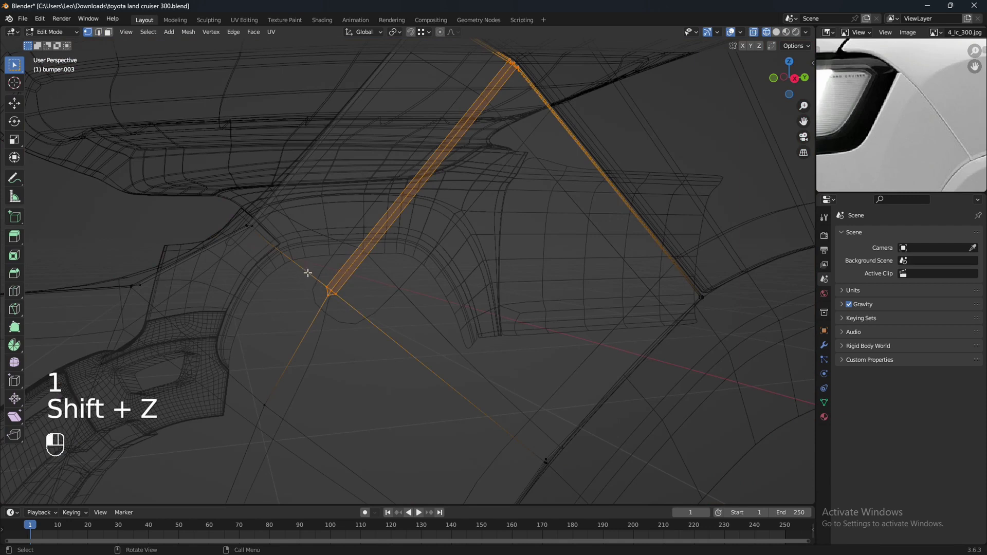
{"action": "left_click", "coordinate": [332, 292]}
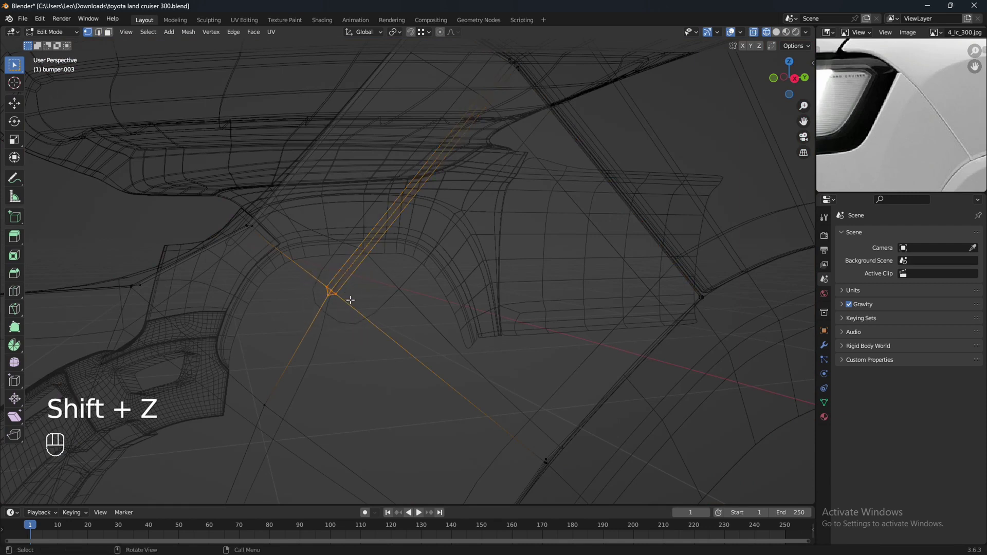
{"action": "key", "text": "shift+z"}
{"action": "scroll", "coordinate": [399, 302], "scroll_direction": "down", "scroll_amount": 4}
{"action": "key", "text": "m"}
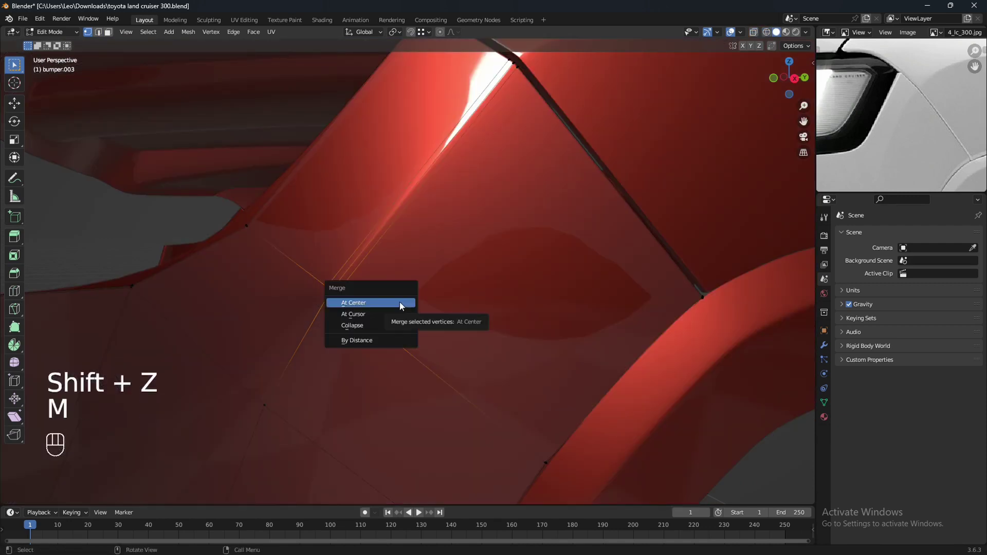
{"action": "left_click", "coordinate": [399, 301]}
{"action": "scroll", "coordinate": [400, 303], "scroll_direction": "down", "scroll_amount": 5}
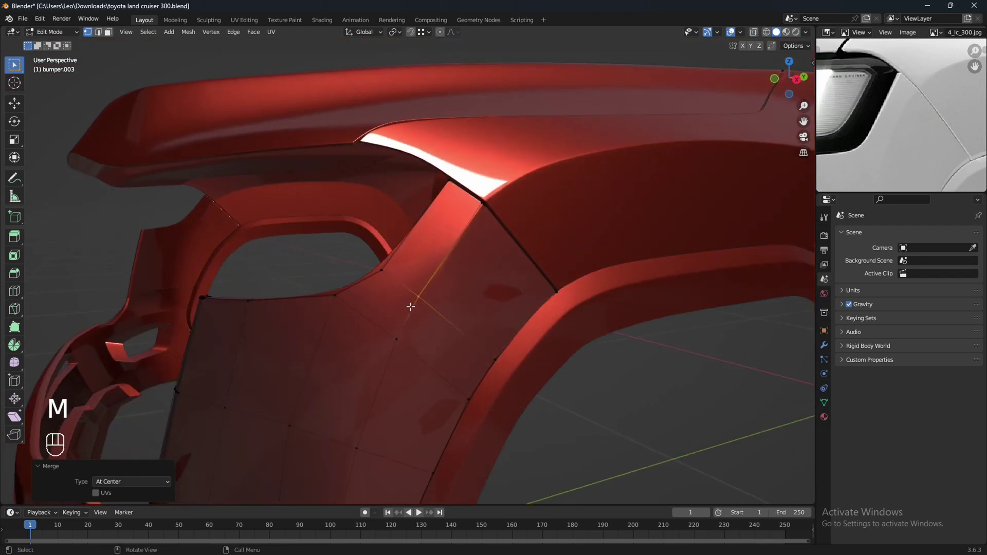
Inspect the new crease and fender seam in Object Mode and compare them with the seam in the reference photo
{"action": "key", "text": "Tab"}
{"action": "scroll", "coordinate": [425, 298], "scroll_direction": "down", "scroll_amount": 3}
{"action": "middle_click_drag", "start_coordinate": [414, 297], "coordinate": [553, 390]}
{"action": "key", "text": "Tab"}
{"action": "key", "text": "Tab"}
{"action": "scroll", "coordinate": [553, 390], "scroll_direction": "up", "scroll_amount": 2}
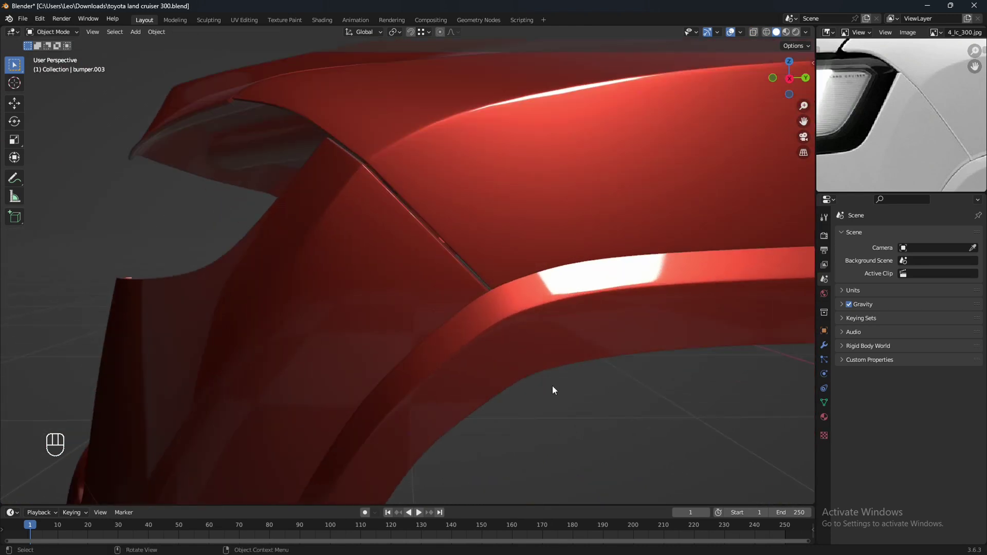
{"action": "scroll", "coordinate": [899, 141], "scroll_direction": "up", "scroll_amount": 5}
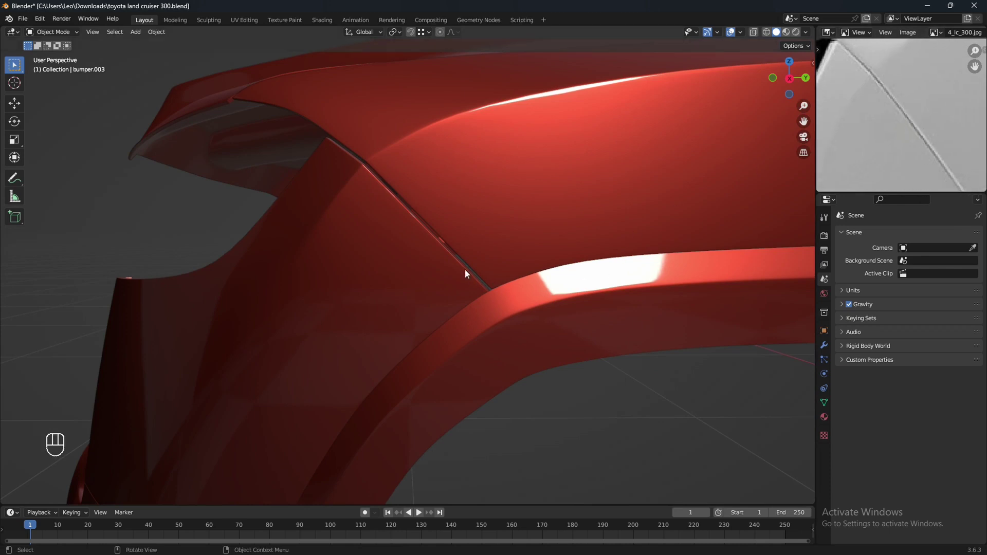
{"action": "scroll", "coordinate": [465, 269], "scroll_direction": "down", "scroll_amount": 1}
In right view, move the beveled vertices at the fender seam about 0.000619 m along Y and 0.000705 m along Z
{"action": "key", "text": "Tab"}
{"action": "middle_click_drag", "start_coordinate": [431, 286], "coordinate": [496, 398]}
{"action": "key", "text": "KP_3"}
{"action": "scroll", "coordinate": [439, 283], "scroll_direction": "up", "scroll_amount": 4}
{"action": "scroll", "coordinate": [466, 336], "scroll_direction": "up", "scroll_amount": 1}
{"action": "key", "text": "shift+z"}
{"action": "scroll", "coordinate": [464, 337], "scroll_direction": "up", "scroll_amount": 3}
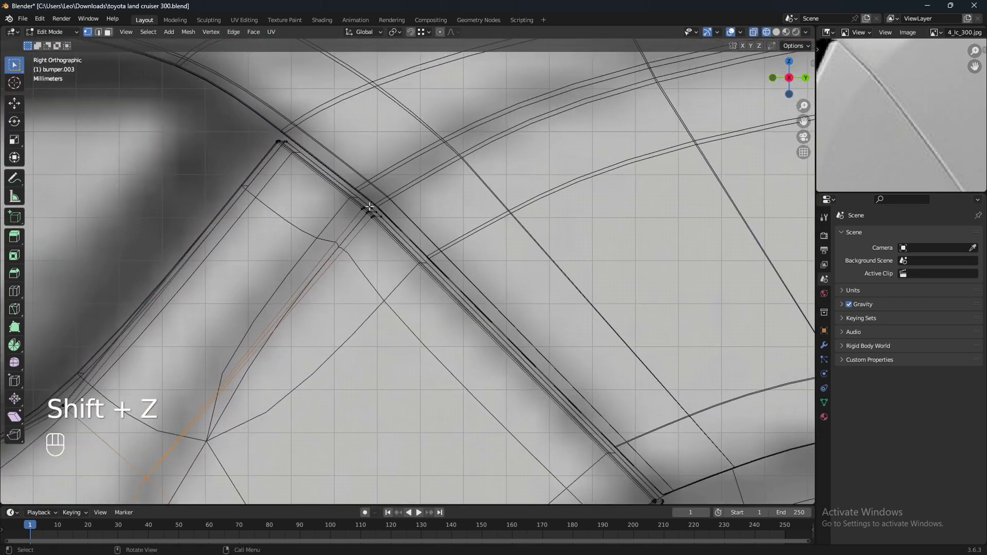
{"action": "left_click_drag", "start_coordinate": [354, 191], "coordinate": [435, 274]}
{"action": "key", "text": "shift+z"}
{"action": "scroll", "coordinate": [434, 273], "scroll_direction": "down", "scroll_amount": 3}
{"action": "middle_click_drag", "start_coordinate": [435, 273], "coordinate": [451, 291], "text": "shift"}
{"action": "key", "text": "g"}
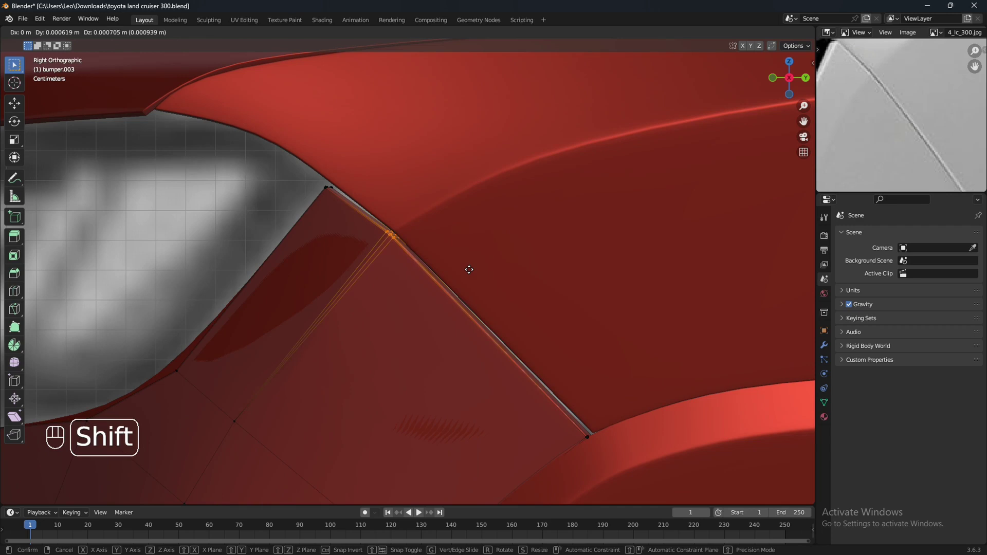
{"action": "left_click", "coordinate": [469, 270]}
Move the bumper corner panel's upper tip vertices 0.000705 m along Y and 0.000878 m along Z
{"action": "key", "text": "shift+z"}
{"action": "left_click_drag", "start_coordinate": [309, 164], "coordinate": [350, 213]}
{"action": "key", "text": "shift+z"}
{"action": "key", "text": "g"}
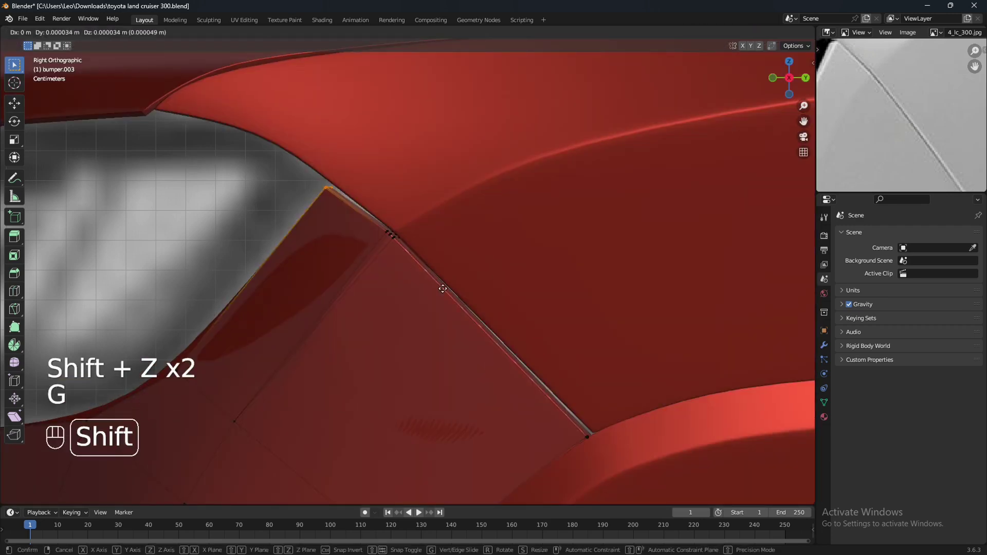
{"action": "left_click", "coordinate": [461, 264]}
Move the panel's corner vertices at the wheel arch about 0.00043 m along Y and 0.000585 m along Z
{"action": "middle_click_drag", "start_coordinate": [489, 302], "coordinate": [431, 234], "text": "shift"}
{"action": "key", "text": "shift+z"}
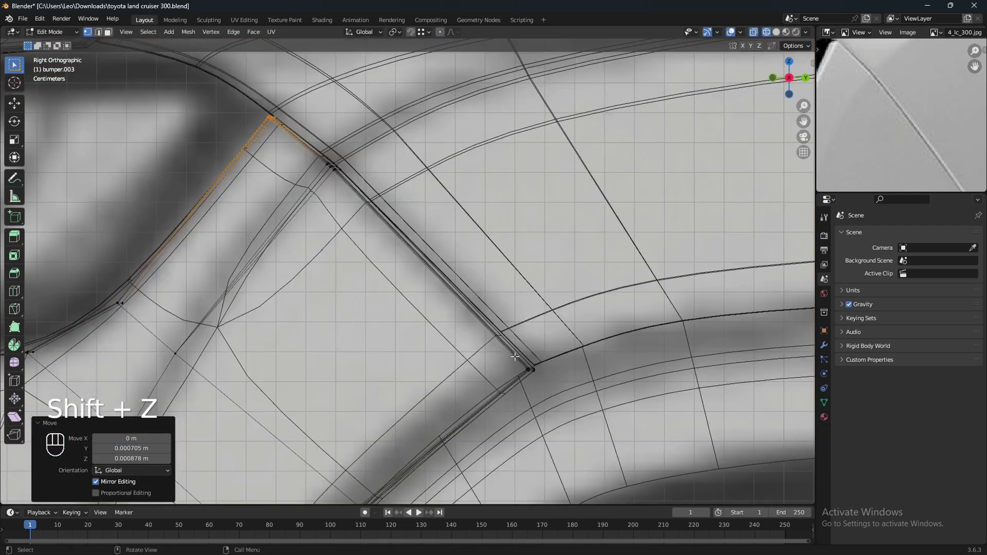
{"action": "left_click_drag", "start_coordinate": [515, 357], "coordinate": [560, 389]}
{"action": "key", "text": "shift+z"}
{"action": "key", "text": "g"}
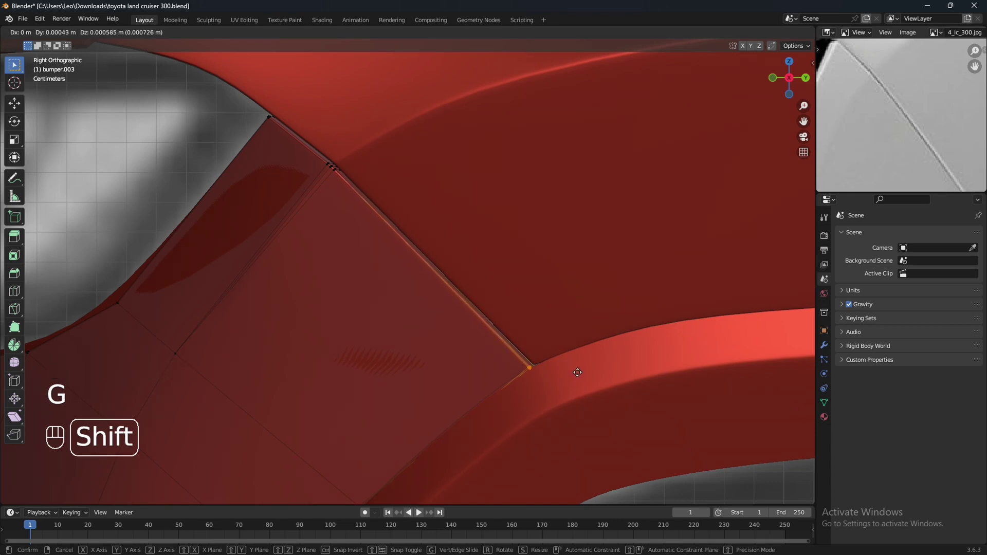
{"action": "left_click", "coordinate": [578, 372]}
Return to Object Mode and save the file
{"action": "scroll", "coordinate": [577, 372], "scroll_direction": "down", "scroll_amount": 7}
{"action": "key", "text": "Tab"}
{"action": "mouse_move", "coordinate": [578, 372]}
{"action": "middle_mouse_down"}
{"action": "mouse_move", "coordinate": [594, 375]}
{"action": "mouse_move", "coordinate": [585, 375]}
{"action": "middle_mouse_up"}
{"action": "scroll", "coordinate": [582, 378], "scroll_direction": "down", "scroll_amount": 3}
{"action": "key", "text": "ctrl+s"}
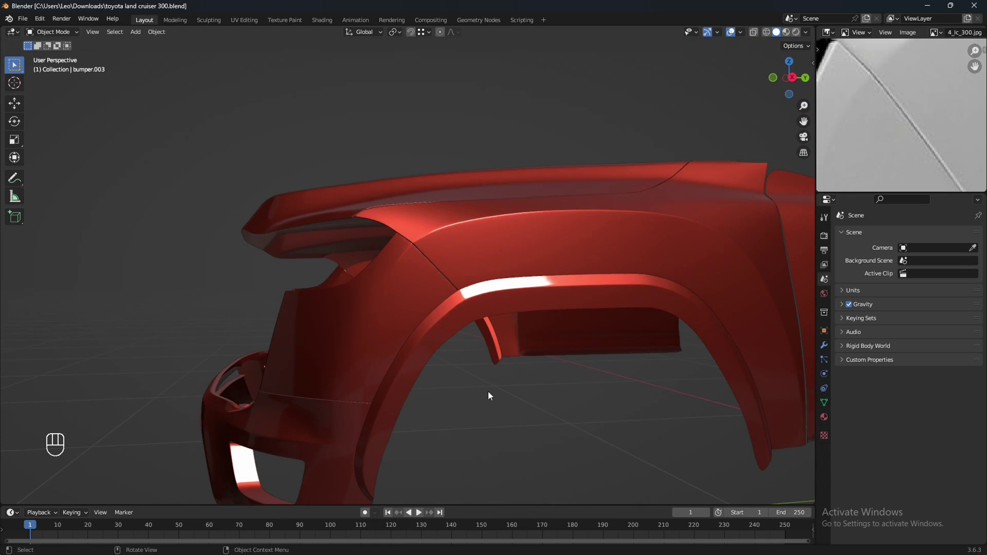
Examine the bumper corner panel's reflections and seam from several angles and view its modifiers
{"action": "middle_click_drag", "start_coordinate": [459, 374], "coordinate": [516, 364]}
{"action": "scroll", "coordinate": [493, 361], "scroll_direction": "up", "scroll_amount": 1}
{"action": "scroll", "coordinate": [499, 371], "scroll_direction": "up", "scroll_amount": 2}
{"action": "scroll", "coordinate": [509, 364], "scroll_direction": "down", "scroll_amount": 1}
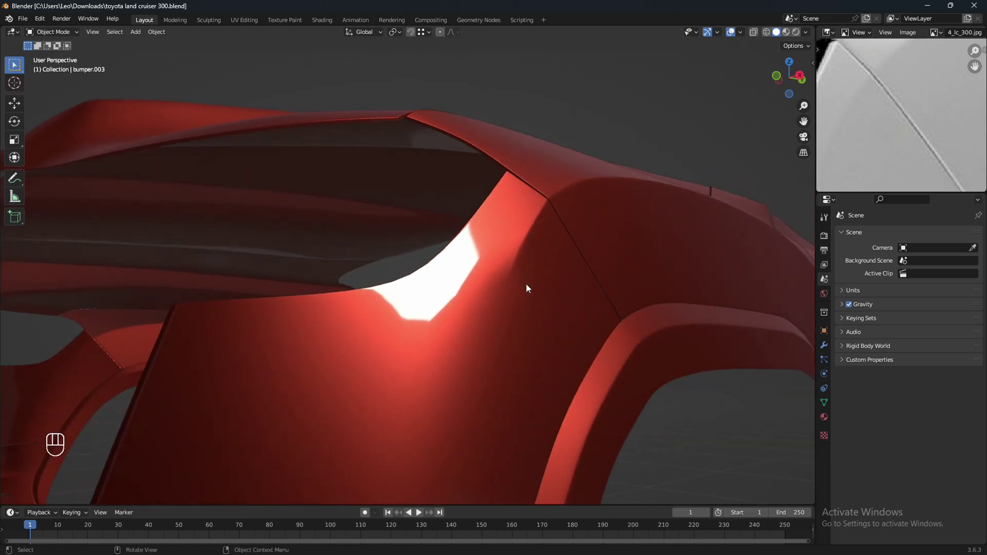
{"action": "scroll", "coordinate": [518, 277], "scroll_direction": "down", "scroll_amount": 3}
{"action": "middle_click_drag", "start_coordinate": [519, 277], "coordinate": [448, 336]}
{"action": "left_click", "coordinate": [448, 337]}
{"action": "left_click", "coordinate": [823, 346]}
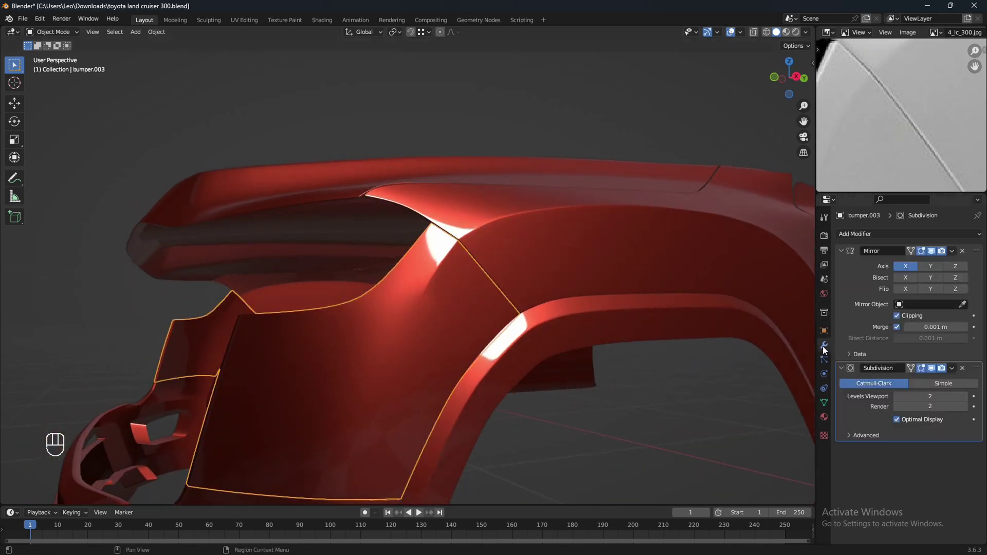
{"action": "scroll", "coordinate": [493, 329], "scroll_direction": "up", "scroll_amount": 2}
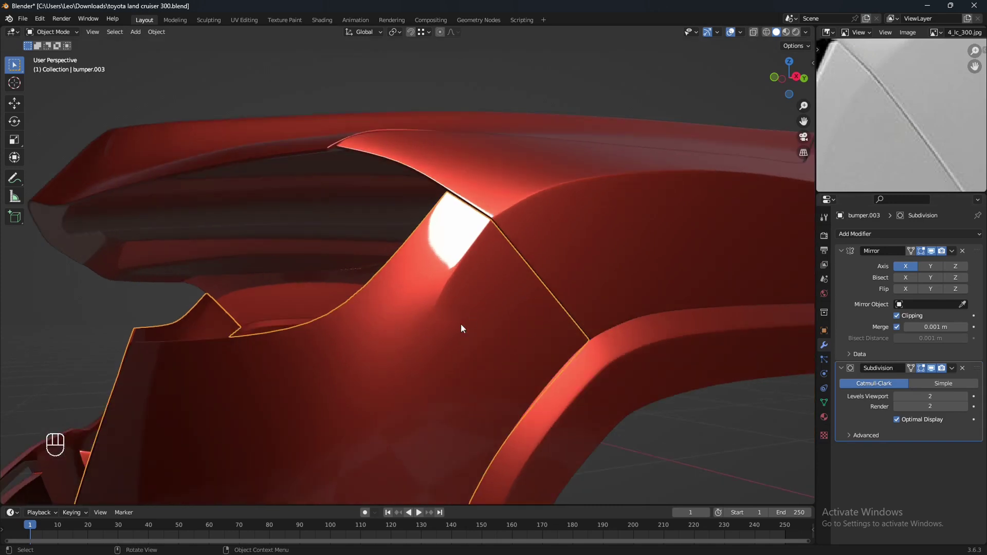
{"action": "scroll", "coordinate": [448, 315], "scroll_direction": "down", "scroll_amount": 4}
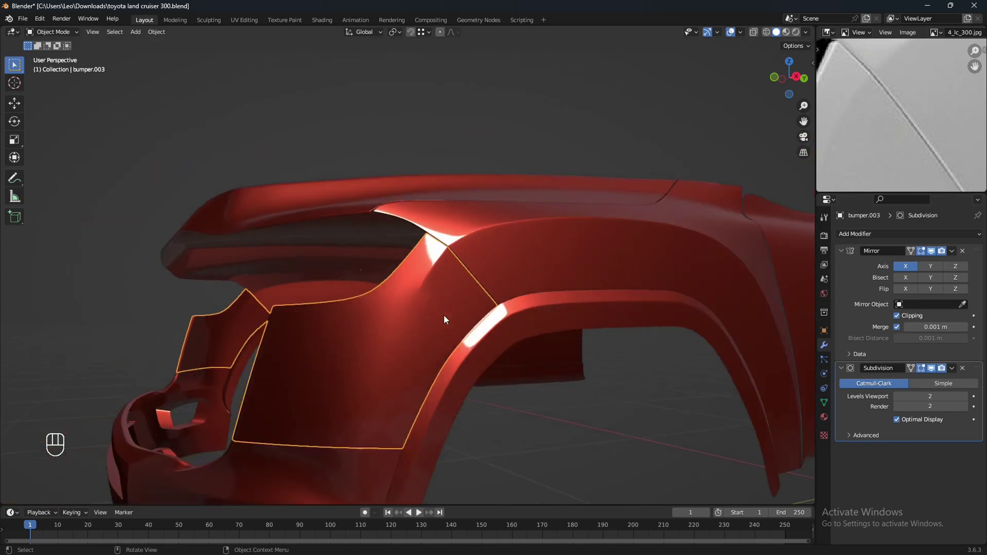
{"action": "middle_click_drag", "start_coordinate": [427, 307], "coordinate": [445, 320]}
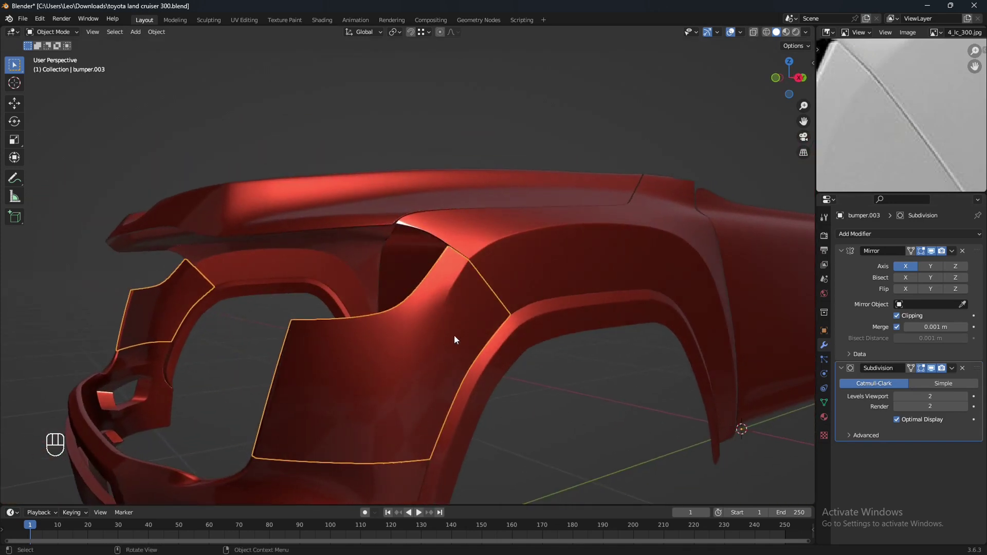
{"action": "scroll", "coordinate": [456, 336], "scroll_direction": "up", "scroll_amount": 2}
{"action": "middle_click_drag", "start_coordinate": [469, 354], "coordinate": [461, 268], "text": "shift"}
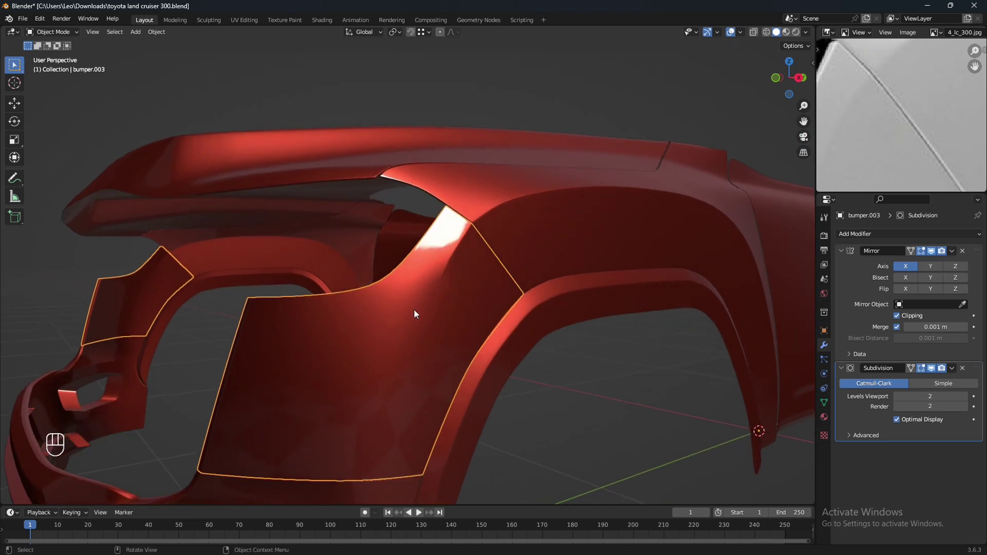
{"action": "middle_click_drag", "start_coordinate": [419, 315], "coordinate": [431, 330]}
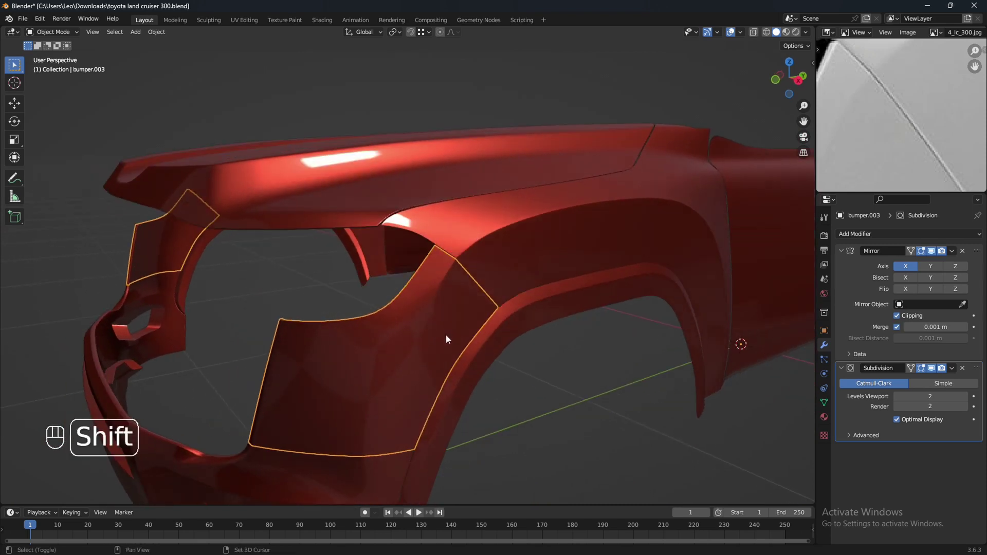
Duplicate the bumper corner panel in place and move the copy to the backup collection
{"action": "key", "text": "shift+d"}
{"action": "right_click", "coordinate": [480, 304]}
{"action": "key", "text": "m"}
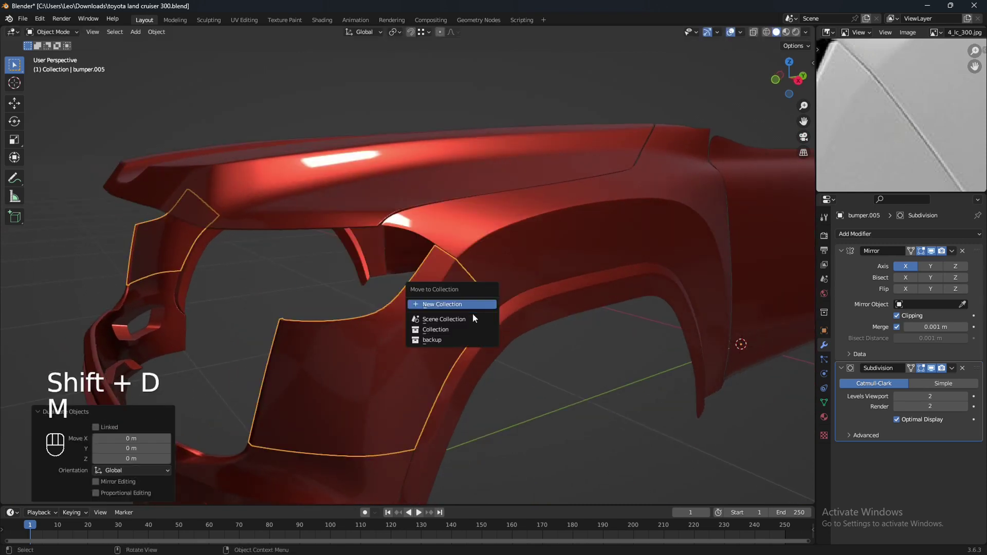
{"action": "left_click", "coordinate": [461, 339]}
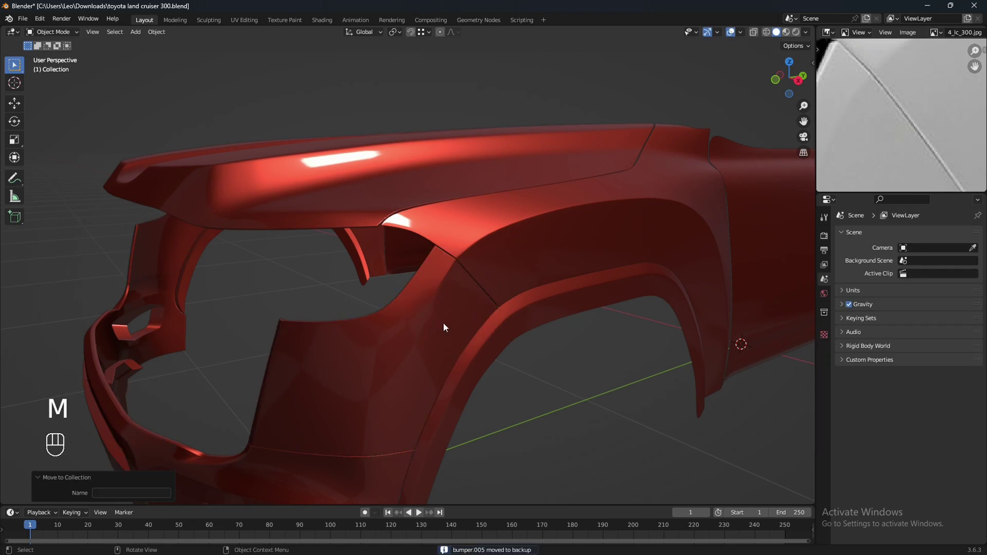
Apply the Mirror and Subdivision modifiers on the original bumper corner panel
{"action": "middle_click_drag", "start_coordinate": [469, 346], "coordinate": [461, 348]}
{"action": "left_click", "coordinate": [410, 323]}
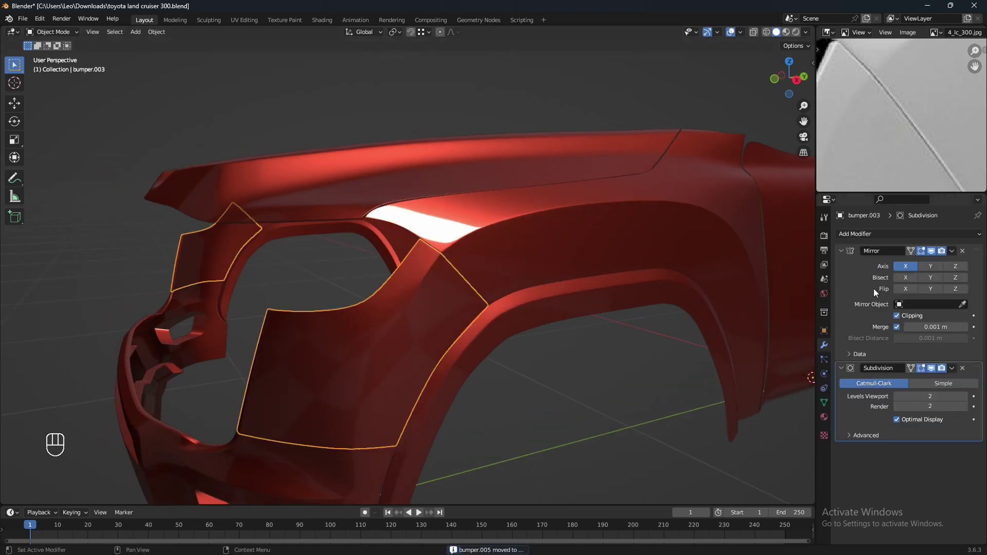
{"action": "key", "text": "ctrl+a"}
{"action": "key", "text": "ctrl+a"}
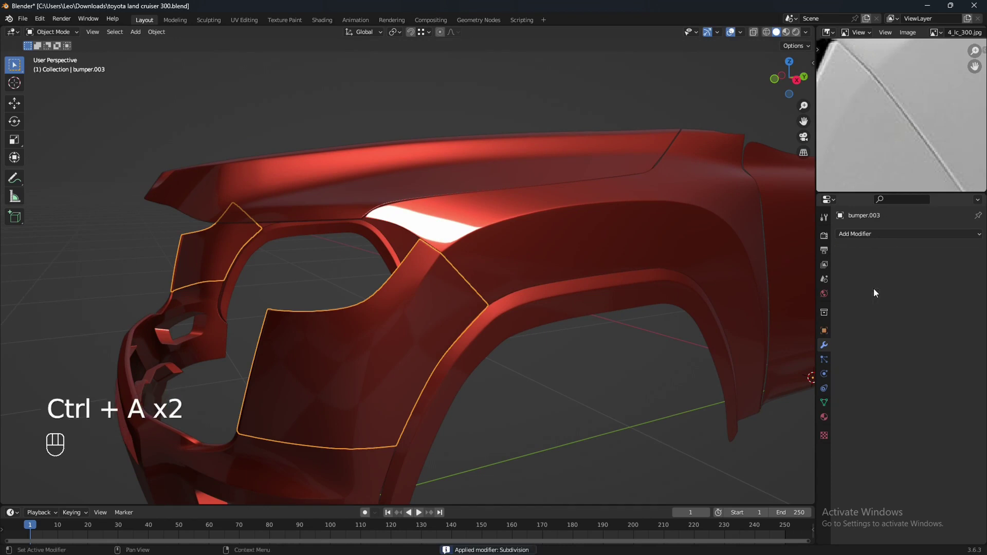
Add a Subdivision Surface modifier to the bumper corner panel and set its viewport level to 2
{"action": "middle_click_drag", "start_coordinate": [613, 318], "coordinate": [590, 308]}
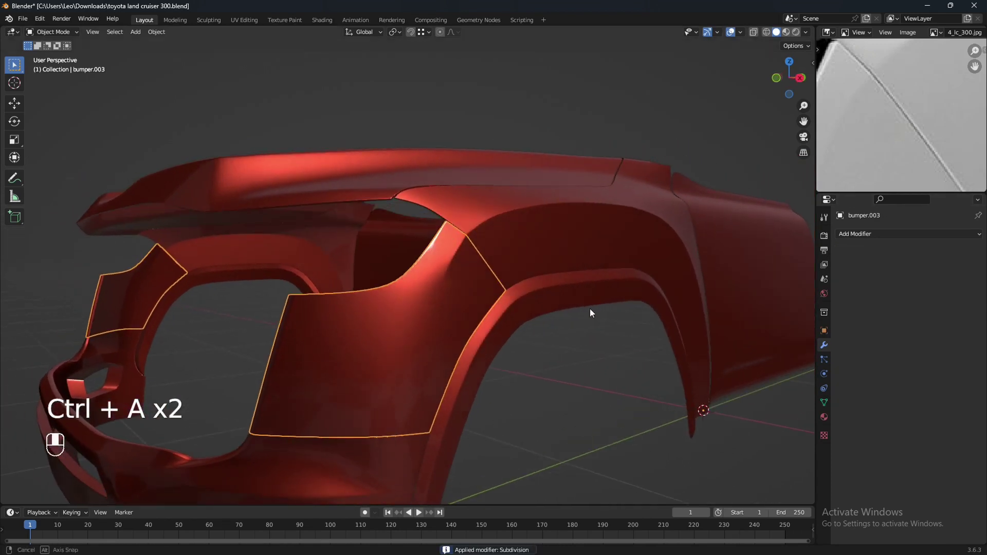
{"action": "left_click", "coordinate": [868, 235]}
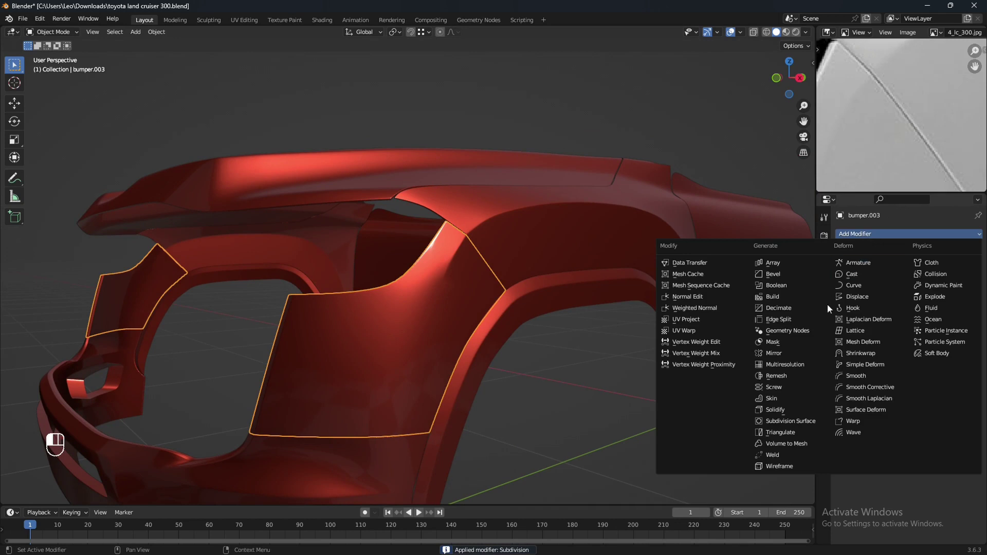
{"action": "left_click", "coordinate": [792, 417]}
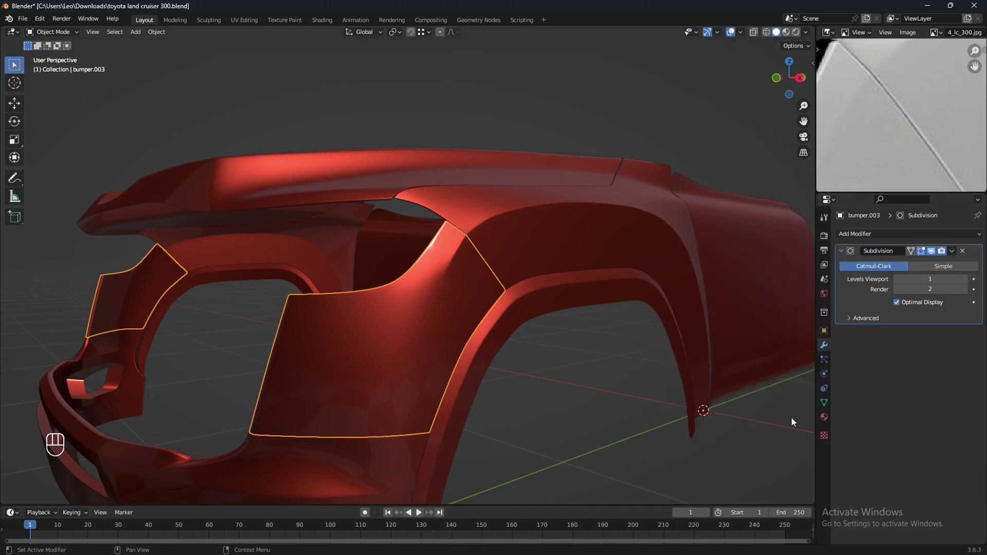
{"action": "scroll", "coordinate": [528, 362], "scroll_direction": "up", "scroll_amount": 3}
{"action": "middle_click_drag", "start_coordinate": [527, 361], "coordinate": [535, 361]}
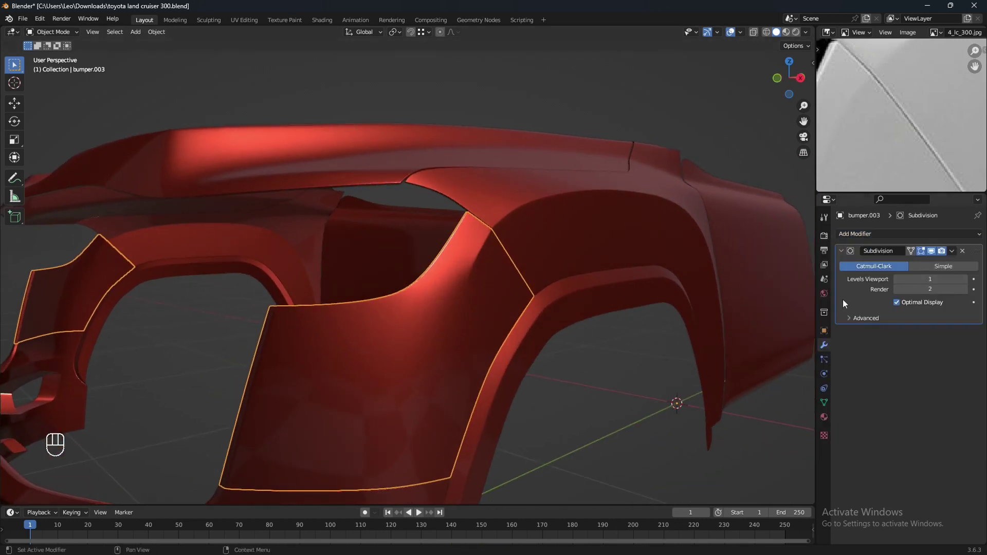
{"action": "left_click", "coordinate": [965, 279]}
Examine the front end's shape and reflections from several angles and look over the body in the reference photo
{"action": "middle_click_drag", "start_coordinate": [552, 321], "coordinate": [483, 310]}
{"action": "scroll", "coordinate": [473, 301], "scroll_direction": "up", "scroll_amount": 1}
{"action": "scroll", "coordinate": [481, 312], "scroll_direction": "down", "scroll_amount": 2}
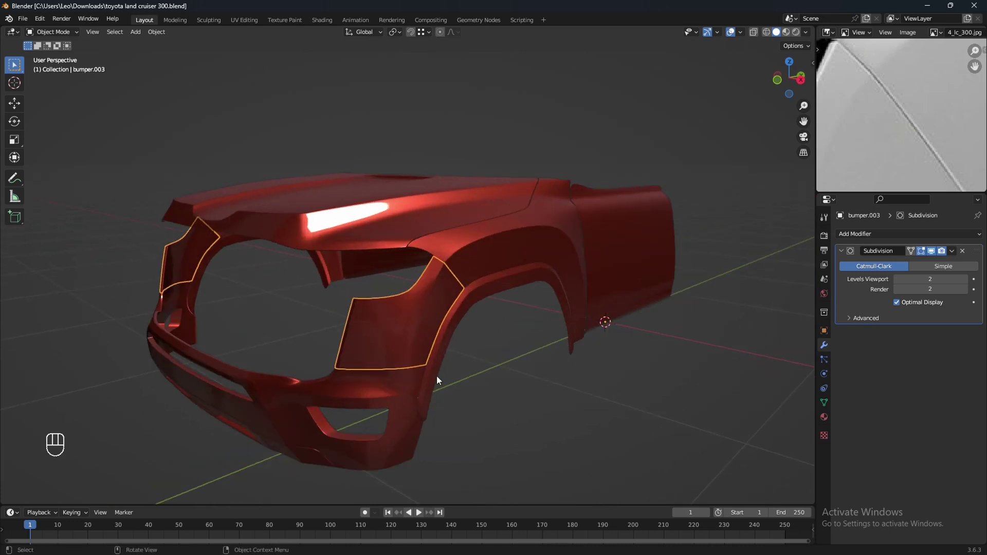
{"action": "middle_click_drag", "start_coordinate": [436, 375], "coordinate": [491, 339]}
{"action": "scroll", "coordinate": [464, 329], "scroll_direction": "up", "scroll_amount": 1}
{"action": "middle_click_drag", "start_coordinate": [509, 286], "coordinate": [492, 286]}
{"action": "middle_click_drag", "start_coordinate": [565, 268], "coordinate": [532, 308], "text": "shift"}
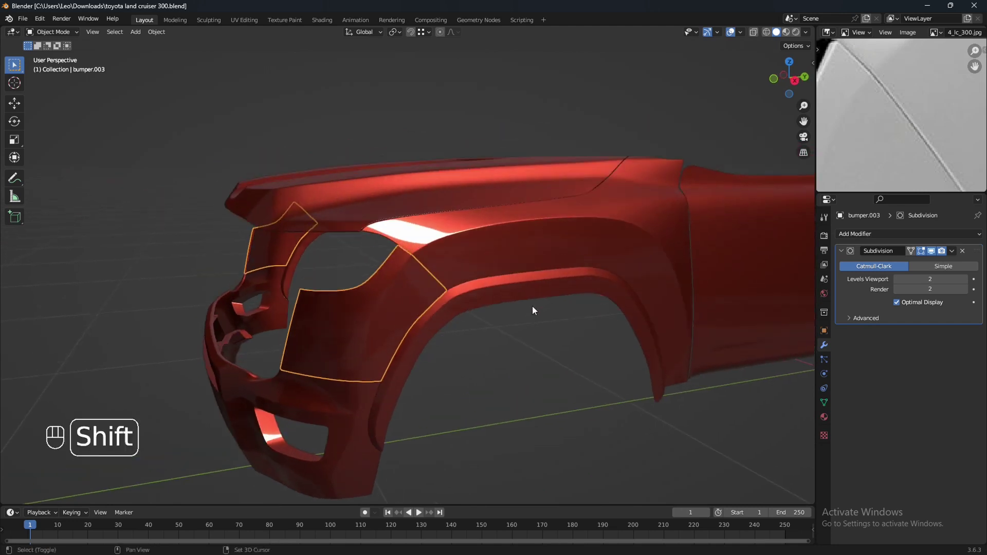
{"action": "scroll", "coordinate": [862, 108], "scroll_direction": "down", "scroll_amount": 2}
{"action": "middle_click_drag", "start_coordinate": [861, 111], "coordinate": [911, 112]}
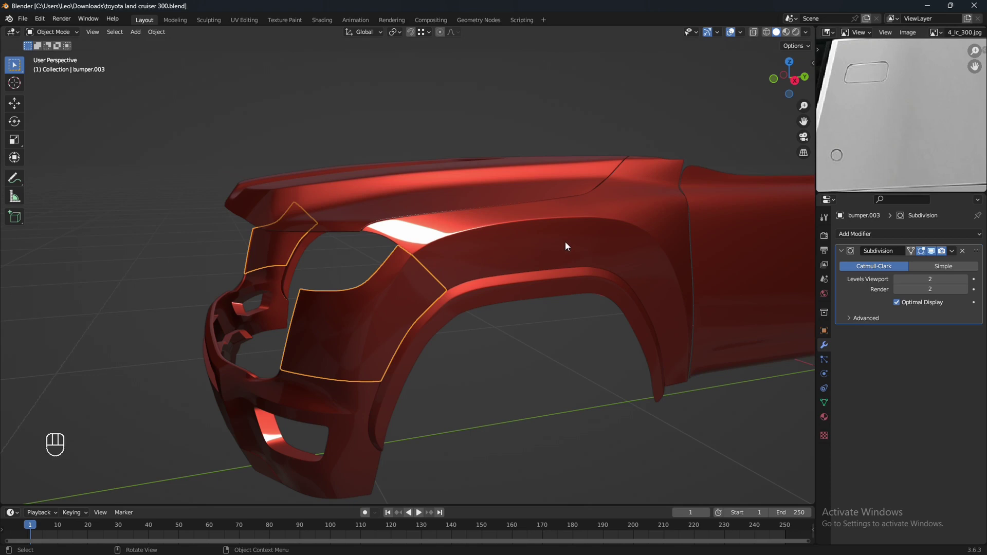
Open the front door and wheel-arch trim mesh for editing and reveal its hidden geometry
{"action": "middle_click_drag", "start_coordinate": [646, 249], "coordinate": [634, 279]}
{"action": "left_click", "coordinate": [637, 280]}
{"action": "scroll", "coordinate": [636, 283], "scroll_direction": "down", "scroll_amount": 4}
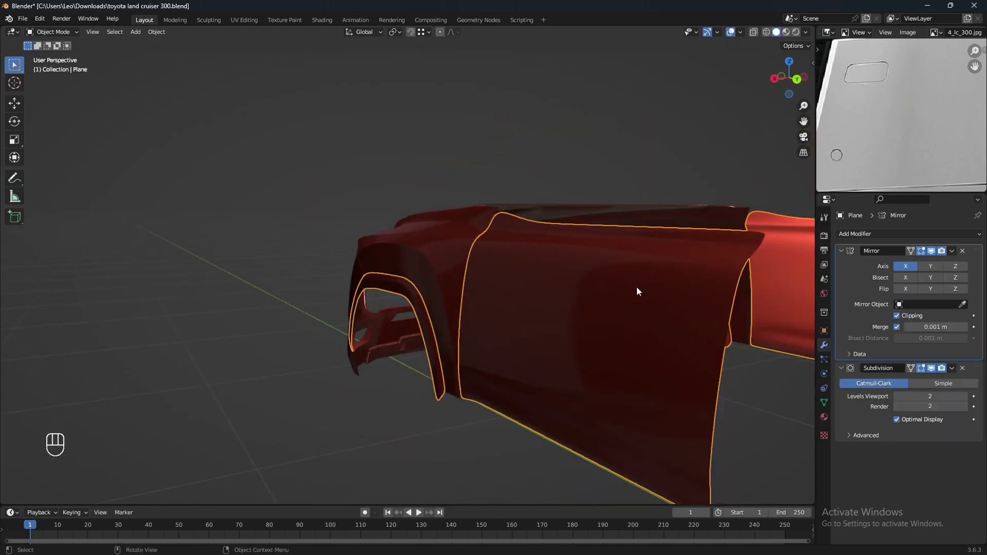
{"action": "middle_click_drag", "start_coordinate": [551, 326], "coordinate": [612, 253], "text": "shift"}
{"action": "middle_click_drag", "start_coordinate": [649, 238], "coordinate": [522, 280], "text": "shift"}
{"action": "key", "text": "Tab"}
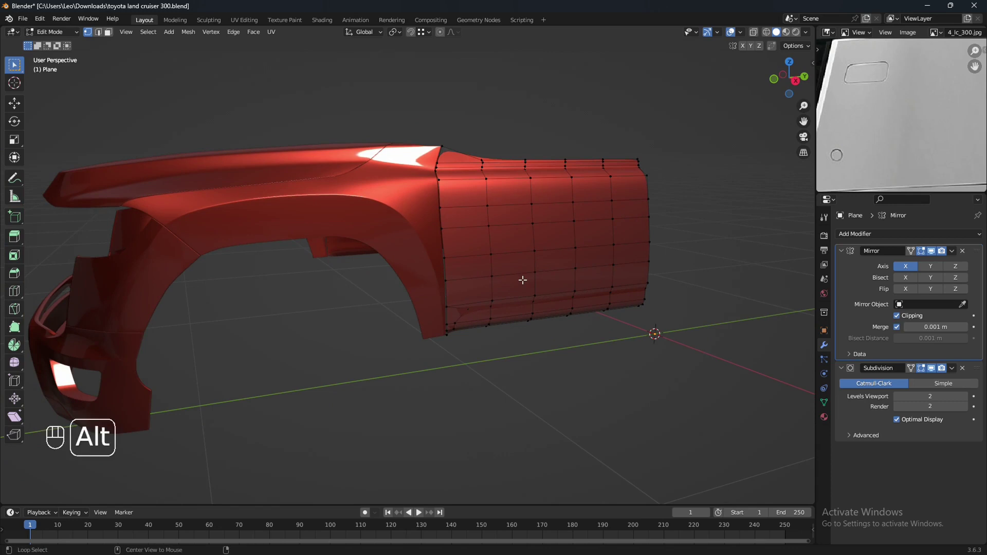
{"action": "key", "text": "alt+h"}
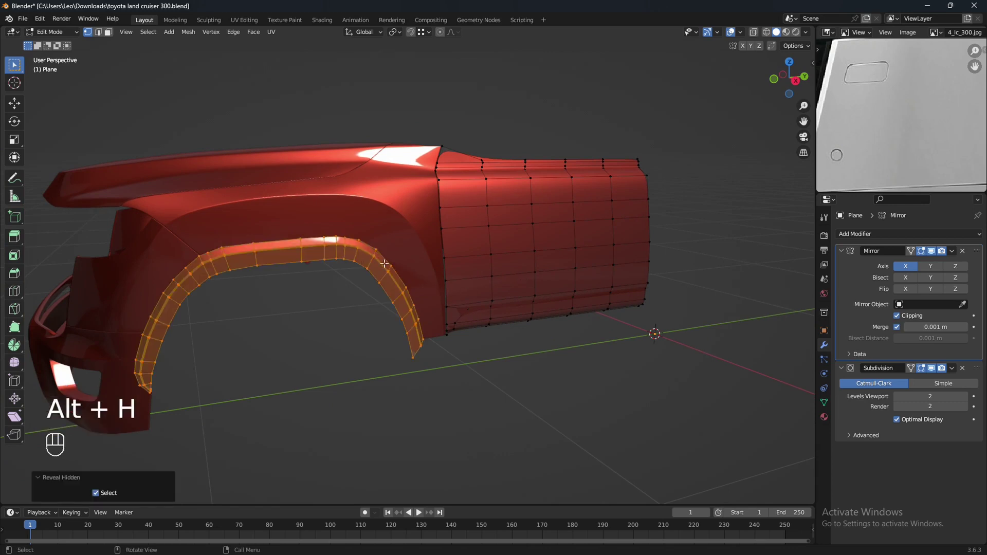
Separate the linked front door geometry from the wheel-arch trim into its own object
{"action": "middle_click_drag", "start_coordinate": [385, 263], "coordinate": [470, 276], "text": "shift"}
{"action": "left_click", "coordinate": [467, 255]}
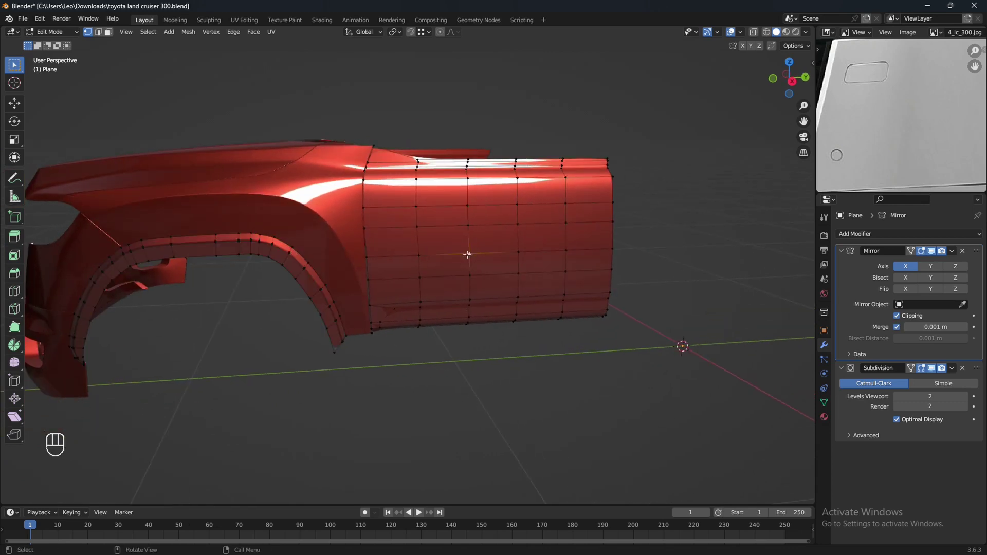
{"action": "key", "text": "l"}
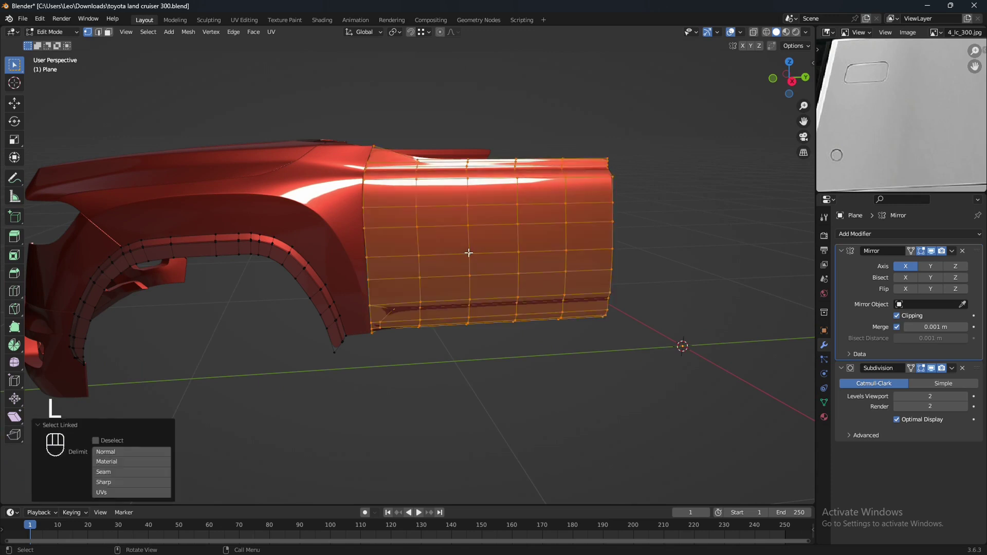
{"action": "key", "text": "p"}
{"action": "left_click", "coordinate": [469, 253]}
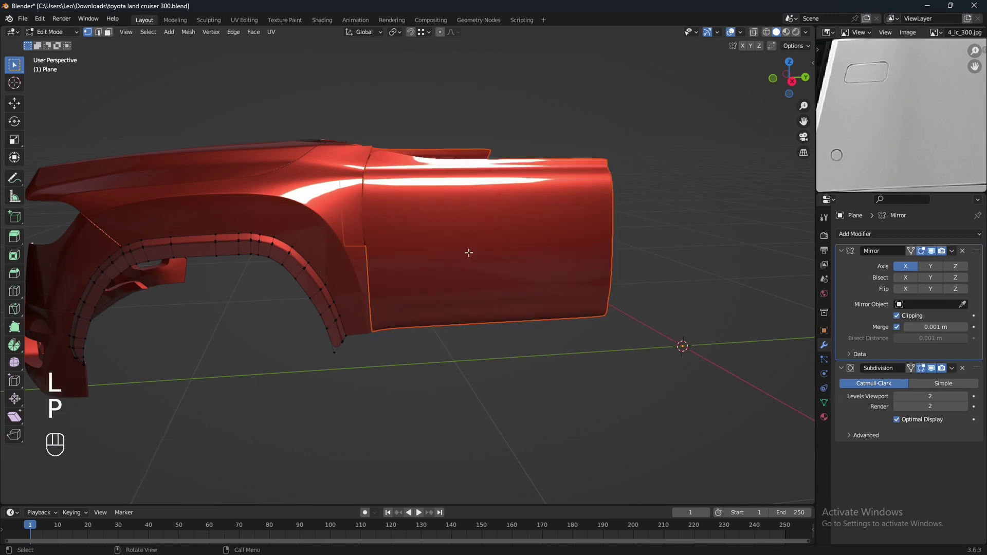
{"action": "key", "text": "Tab"}
Duplicate the front door panel in place and move the copy to the backup collection
{"action": "left_click", "coordinate": [472, 252]}
{"action": "middle_click_drag", "start_coordinate": [472, 251], "coordinate": [487, 264]}
{"action": "key", "text": "shift+d"}
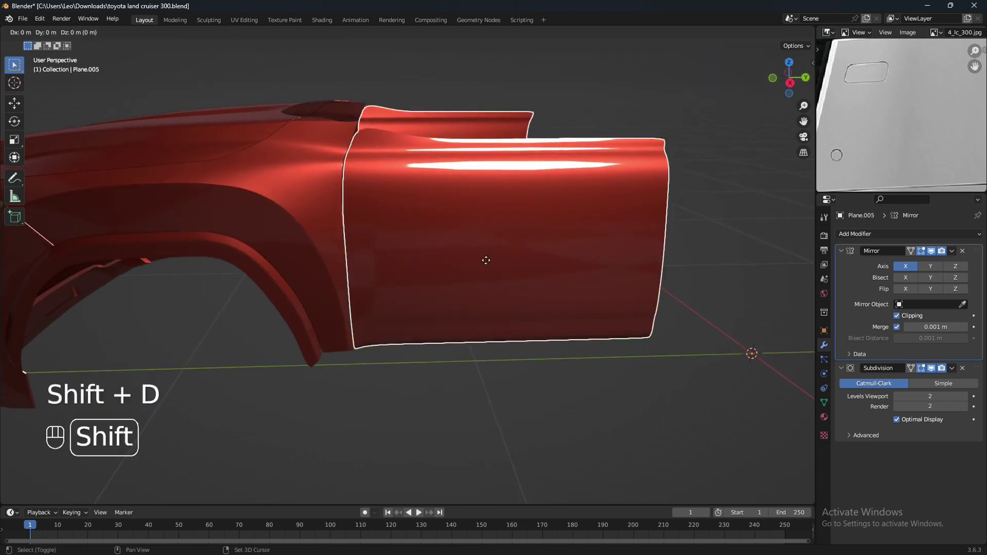
{"action": "right_click", "coordinate": [526, 305]}
{"action": "key", "text": "m"}
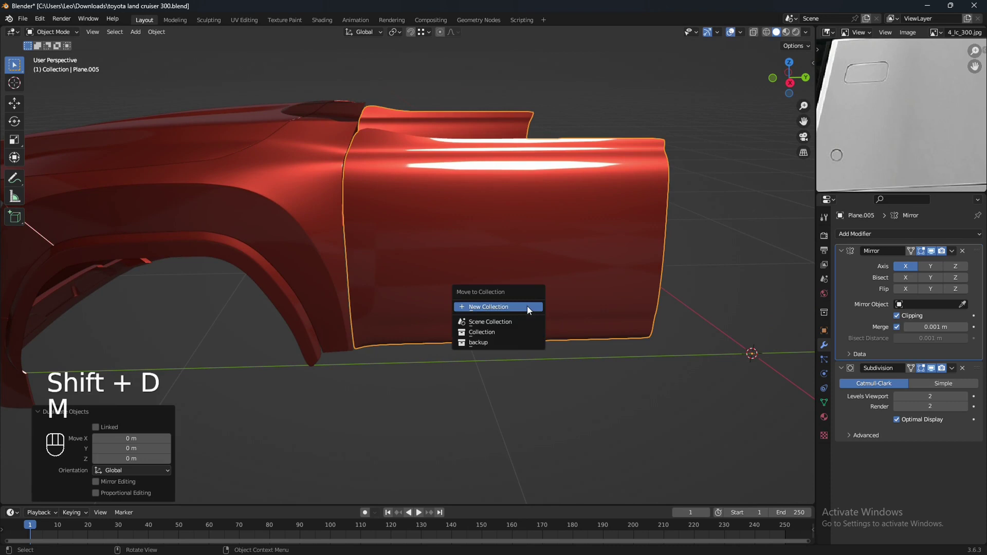
{"action": "left_click", "coordinate": [519, 341]}
Open the original front door panel's mesh for editing in right orthographic view at its lower front corner
{"action": "left_click", "coordinate": [499, 307]}
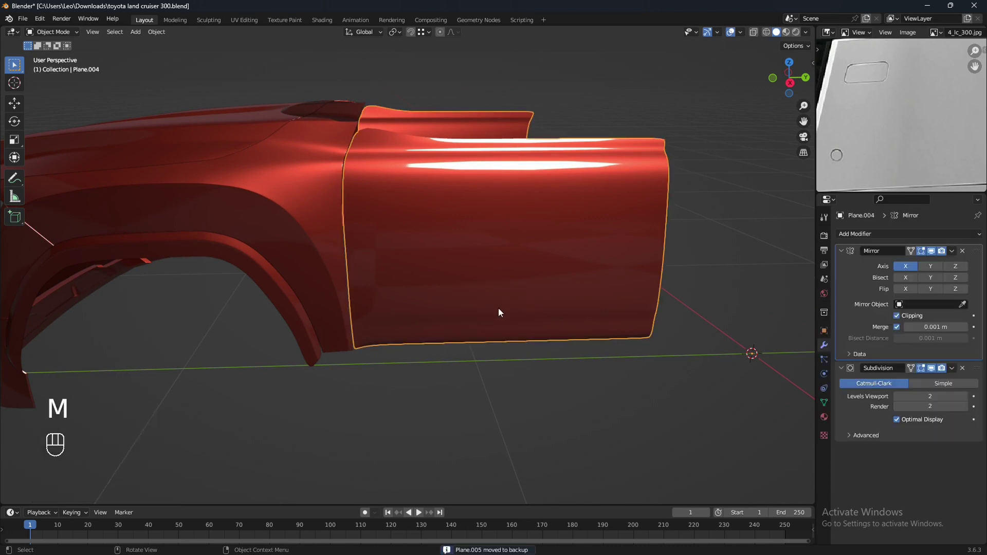
{"action": "key", "text": "Tab"}
{"action": "middle_click_drag", "start_coordinate": [498, 307], "coordinate": [507, 298]}
{"action": "scroll", "coordinate": [498, 307], "scroll_direction": "up", "scroll_amount": 3}
{"action": "key", "text": "KP_3"}
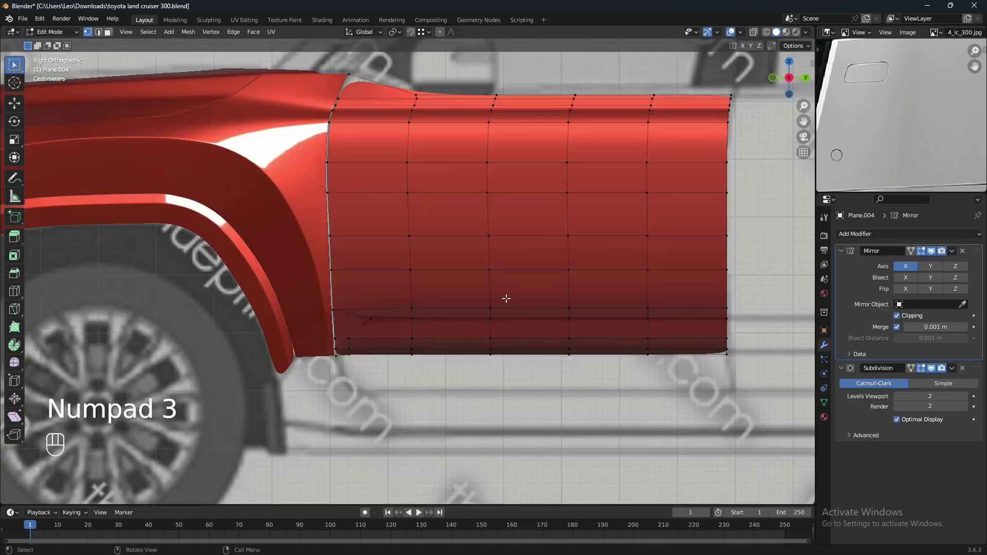
{"action": "scroll", "coordinate": [506, 299], "scroll_direction": "up", "scroll_amount": 1}
{"action": "scroll", "coordinate": [462, 334], "scroll_direction": "up", "scroll_amount": 1}
{"action": "middle_click_drag", "start_coordinate": [462, 335], "coordinate": [509, 261], "text": "shift"}
{"action": "scroll", "coordinate": [950, 129], "scroll_direction": "down", "scroll_amount": 2}
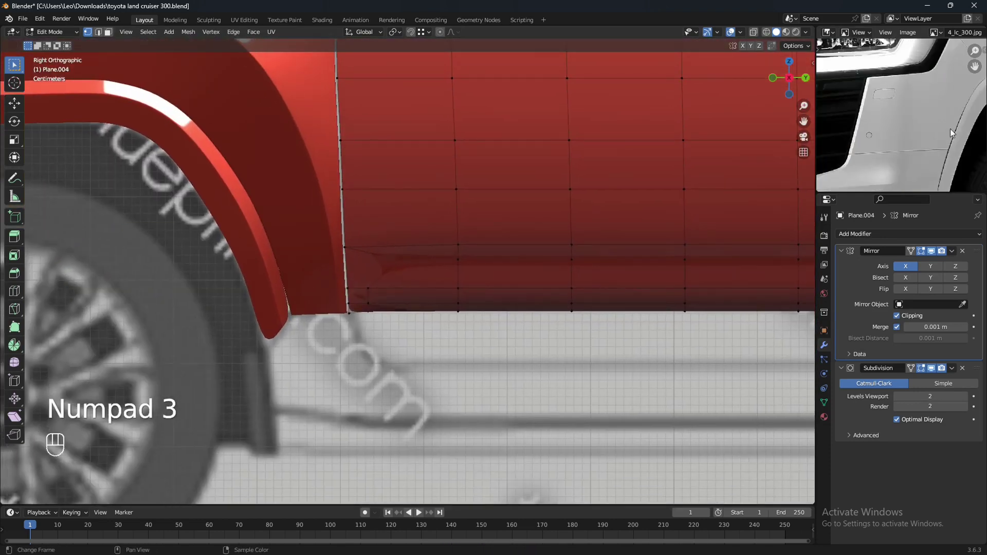
Examine the front door's lower crease and its front corner in the reference photo
{"action": "middle_click_drag", "start_coordinate": [950, 129], "coordinate": [852, 92]}
{"action": "middle_click_drag", "start_coordinate": [909, 116], "coordinate": [878, 132]}
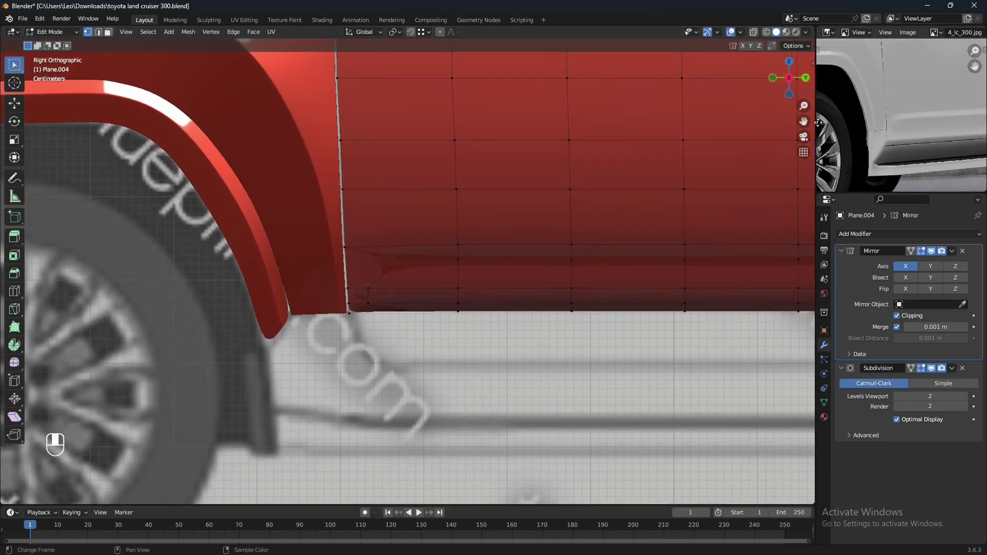
{"action": "scroll", "coordinate": [802, 136], "scroll_direction": "up", "scroll_amount": 1}
{"action": "scroll", "coordinate": [905, 133], "scroll_direction": "up", "scroll_amount": 4}
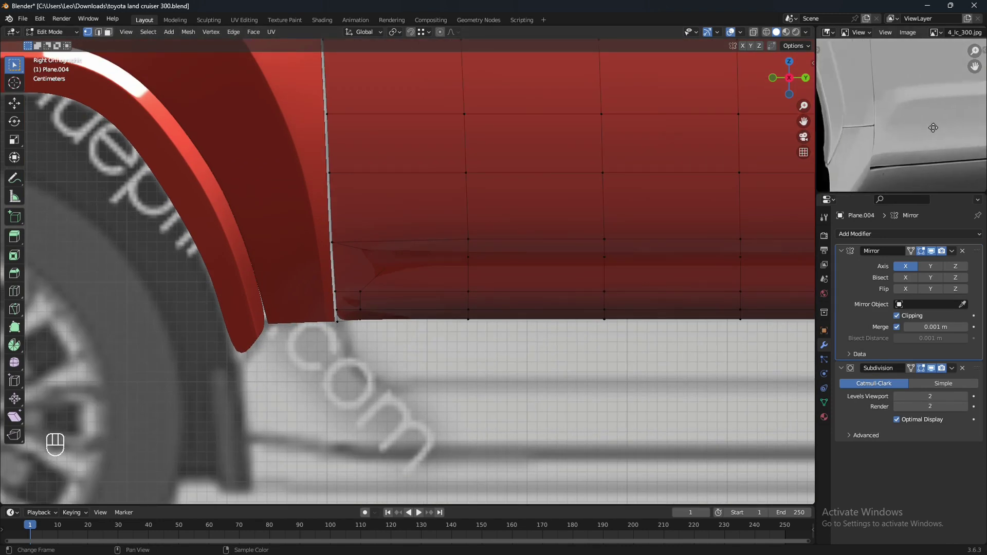
{"action": "mouse_move", "coordinate": [919, 133]}
{"action": "middle_mouse_down"}
{"action": "mouse_move", "coordinate": [941, 145]}
{"action": "mouse_move", "coordinate": [915, 149]}
{"action": "middle_mouse_up"}
{"action": "scroll", "coordinate": [912, 152], "scroll_direction": "down", "scroll_amount": 3}
{"action": "scroll", "coordinate": [912, 151], "scroll_direction": "up", "scroll_amount": 2}
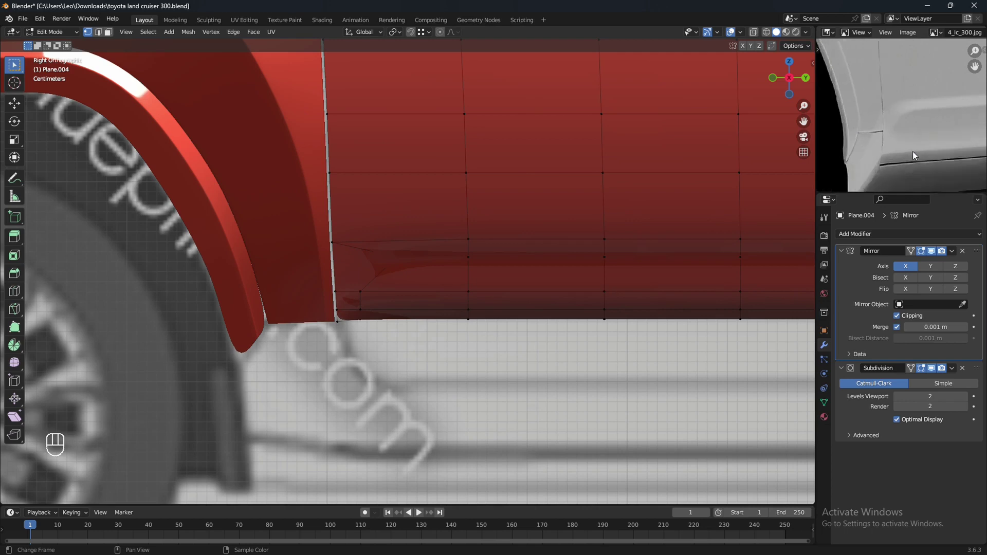
Knife-cut a diagonal across the door's lower front corner, from the upper crease line to the front edge
{"action": "scroll", "coordinate": [412, 326], "scroll_direction": "up", "scroll_amount": 2}
{"action": "middle_click_drag", "start_coordinate": [379, 311], "coordinate": [415, 308], "text": "shift"}
{"action": "key", "text": "k"}
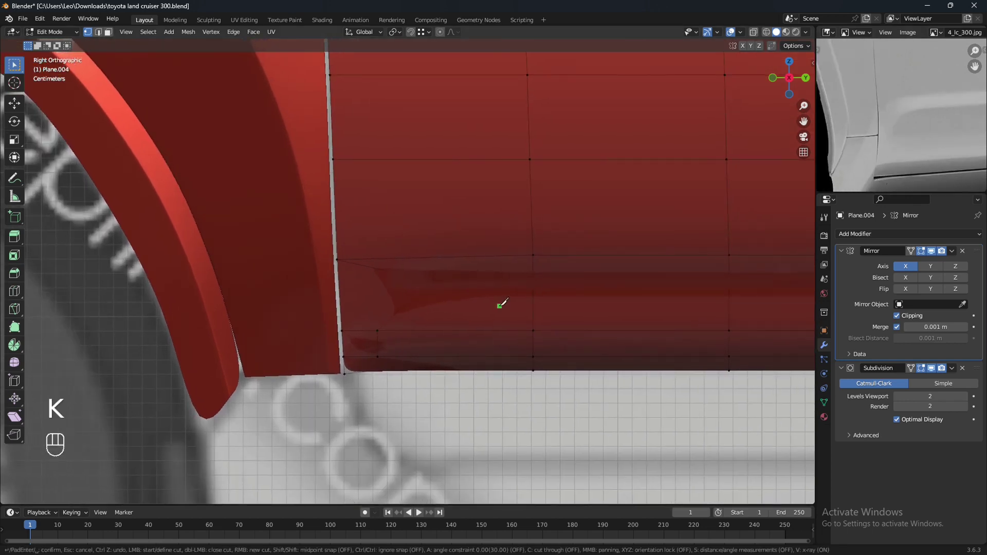
{"action": "left_click", "coordinate": [337, 260]}
{"action": "left_click", "coordinate": [340, 314]}
{"action": "key", "text": "Return"}
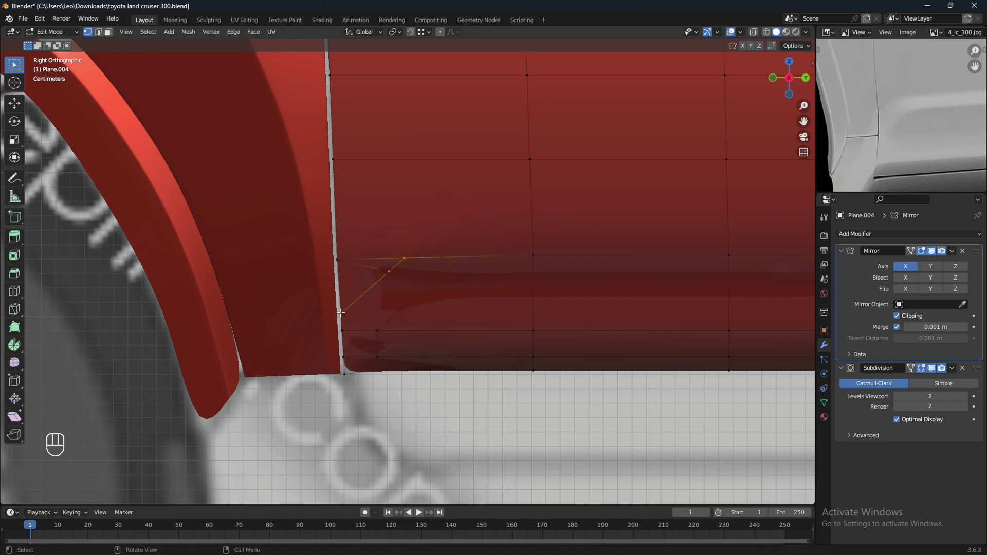
{"action": "scroll", "coordinate": [399, 301], "scroll_direction": "down", "scroll_amount": 2}
{"action": "middle_click_drag", "start_coordinate": [399, 280], "coordinate": [423, 304], "text": "shift"}
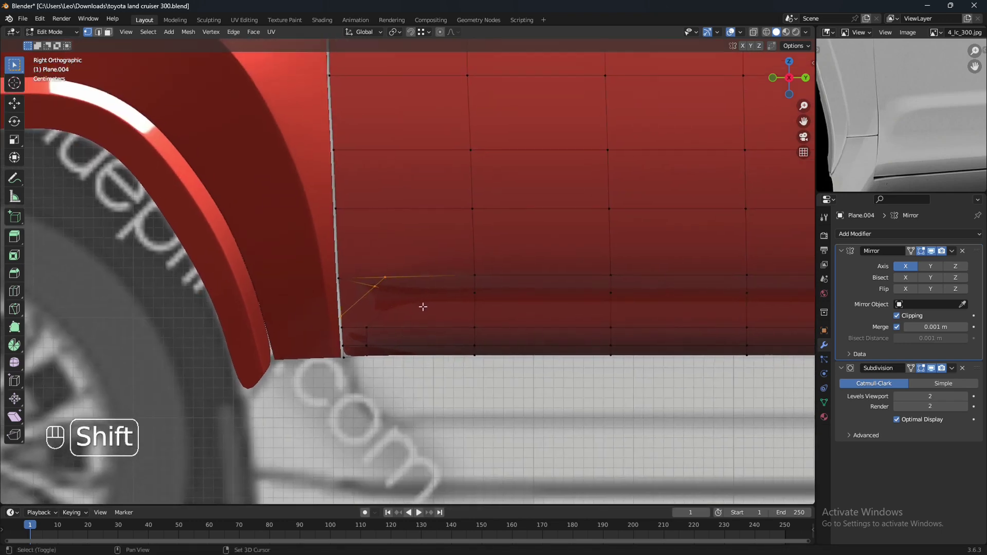
Bevel the diagonal corner cut and the upper crease line through to the door's rear edge by about 0.0018 m
{"action": "key", "text": "2"}
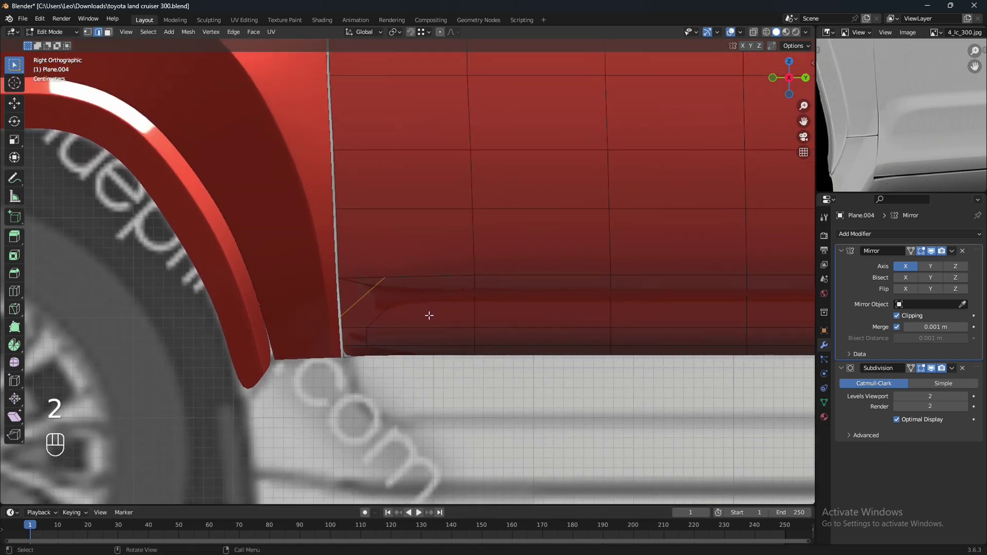
{"action": "scroll", "coordinate": [415, 321], "scroll_direction": "up", "scroll_amount": 1}
{"action": "scroll", "coordinate": [406, 322], "scroll_direction": "up", "scroll_amount": 1}
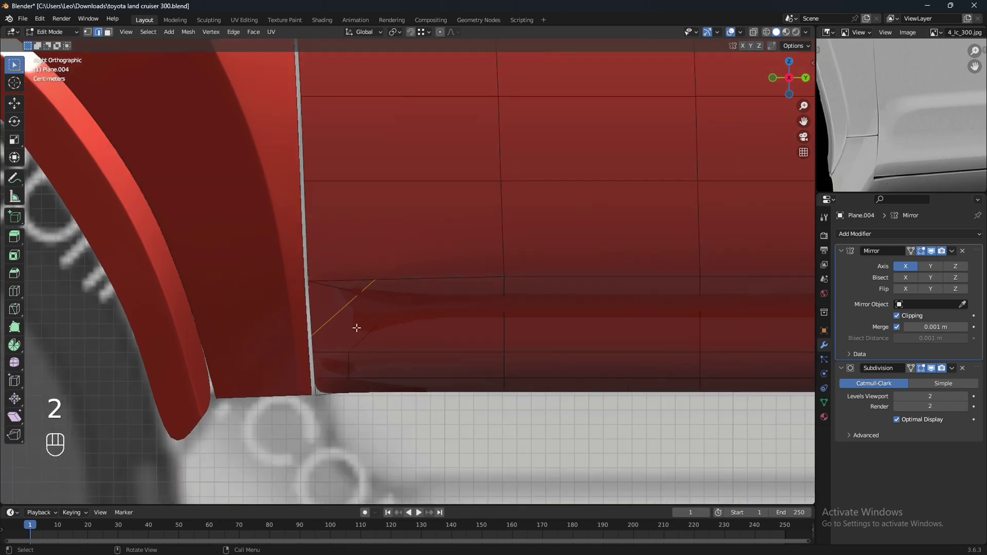
{"action": "scroll", "coordinate": [333, 315], "scroll_direction": "down", "scroll_amount": 4}
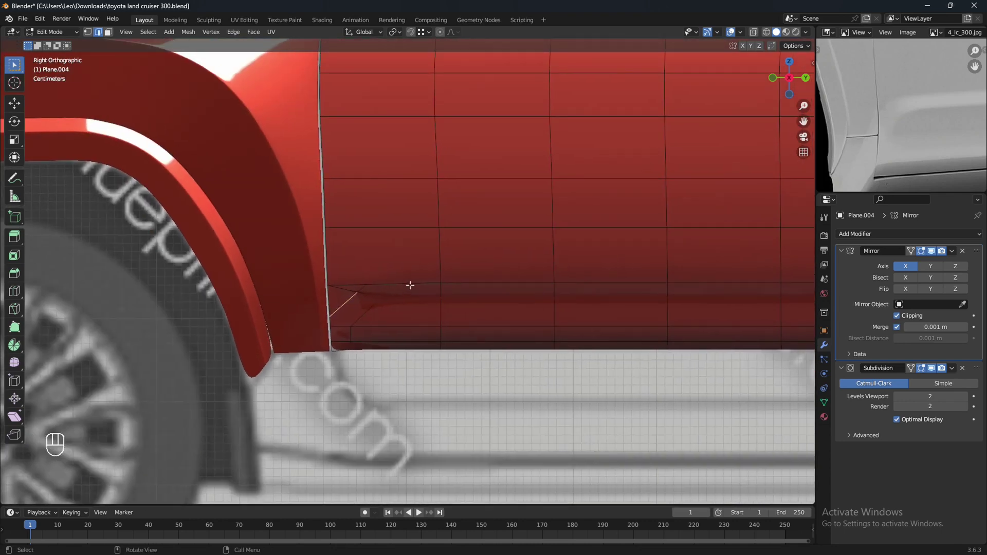
{"action": "left_click", "coordinate": [410, 284], "text": "ctrl"}
{"action": "scroll", "coordinate": [410, 284], "scroll_direction": "down", "scroll_amount": 2}
{"action": "middle_click_drag", "start_coordinate": [541, 283], "coordinate": [467, 300], "text": "shift"}
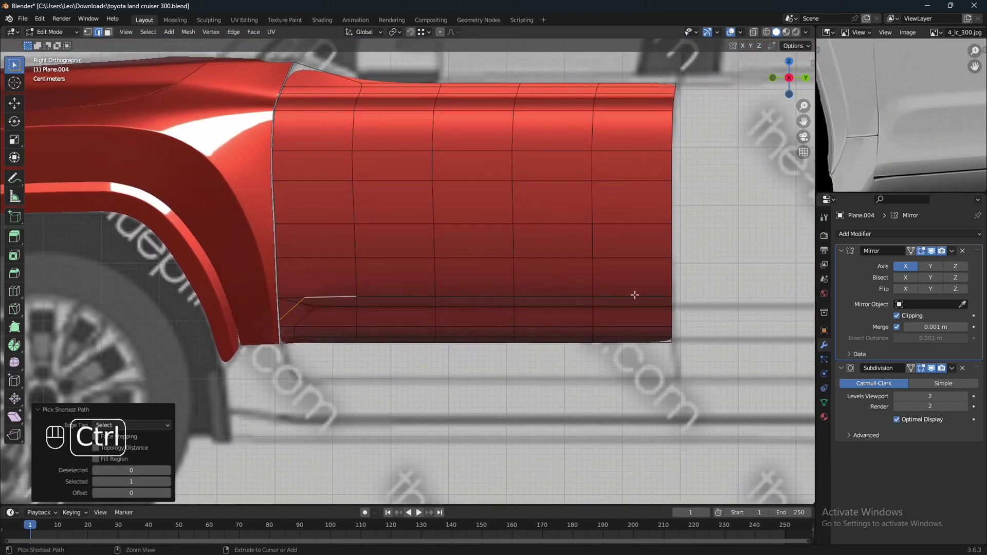
{"action": "left_click", "coordinate": [634, 295], "text": "ctrl"}
{"action": "scroll", "coordinate": [609, 304], "scroll_direction": "up", "scroll_amount": 1}
{"action": "middle_click_drag", "start_coordinate": [915, 106], "coordinate": [882, 106]}
{"action": "scroll", "coordinate": [532, 322], "scroll_direction": "up", "scroll_amount": 1}
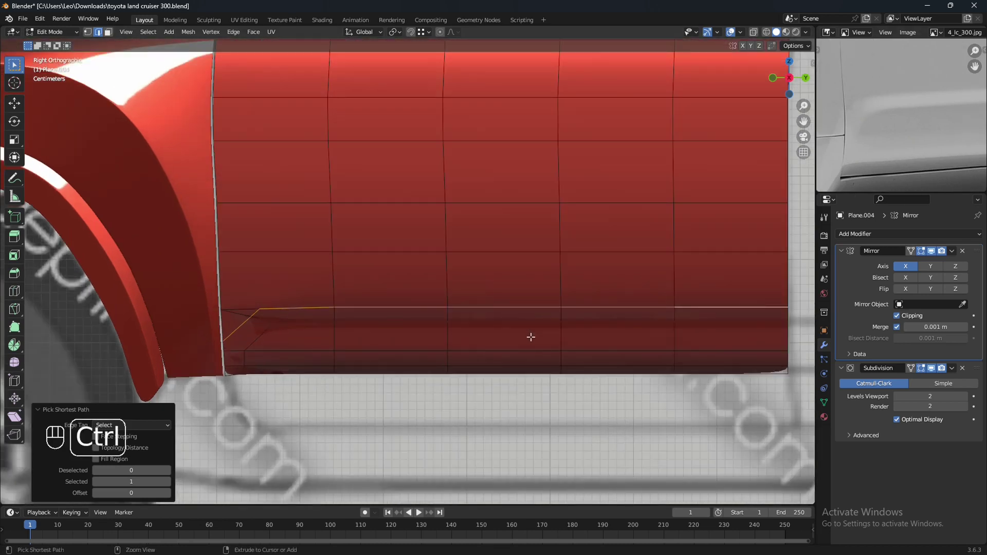
{"action": "key", "text": "ctrl+b"}
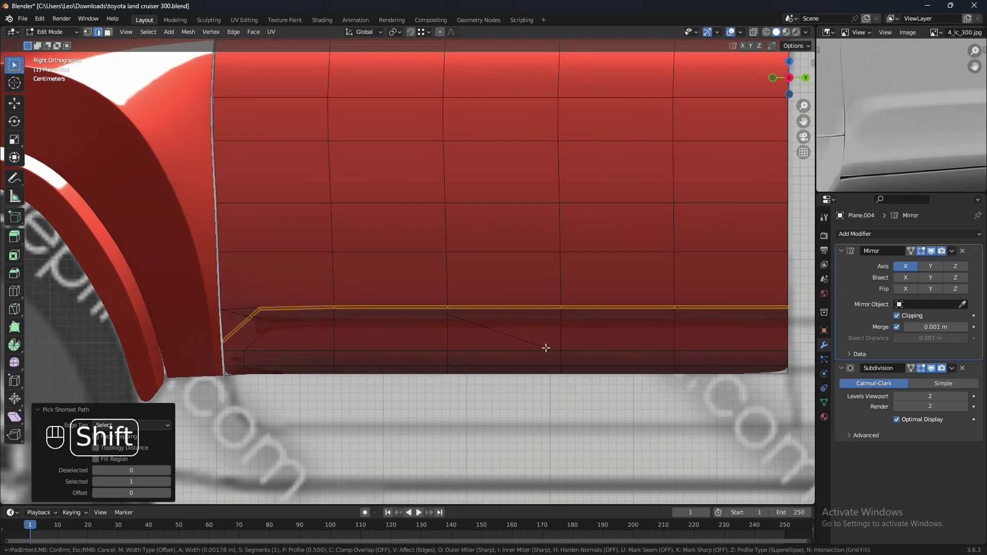
{"action": "left_click", "coordinate": [546, 348], "text": "shift"}
Dissolve the leftover edge segment at the front corner of the door's bevelled crease
{"action": "scroll", "coordinate": [544, 347], "scroll_direction": "down", "scroll_amount": 4}
{"action": "mouse_move", "coordinate": [544, 348]}
{"action": "middle_mouse_down"}
{"action": "mouse_move", "coordinate": [567, 344]}
{"action": "mouse_move", "coordinate": [532, 330]}
{"action": "mouse_move", "coordinate": [560, 336]}
{"action": "middle_mouse_up"}
{"action": "key", "text": "Tab"}
{"action": "key", "text": "Tab"}
{"action": "scroll", "coordinate": [412, 319], "scroll_direction": "up", "scroll_amount": 3}
{"action": "middle_click_drag", "start_coordinate": [381, 323], "coordinate": [427, 320], "text": "shift"}
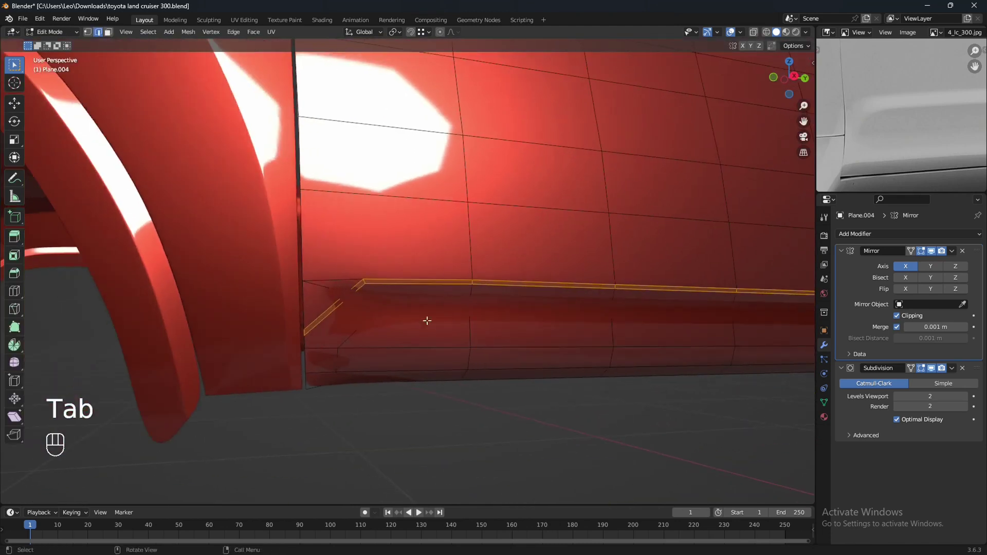
{"action": "scroll", "coordinate": [425, 320], "scroll_direction": "up", "scroll_amount": 1}
{"action": "middle_click_drag", "start_coordinate": [298, 288], "coordinate": [446, 308]}
{"action": "key", "text": "ctrl+x"}
{"action": "scroll", "coordinate": [410, 301], "scroll_direction": "down", "scroll_amount": 5}
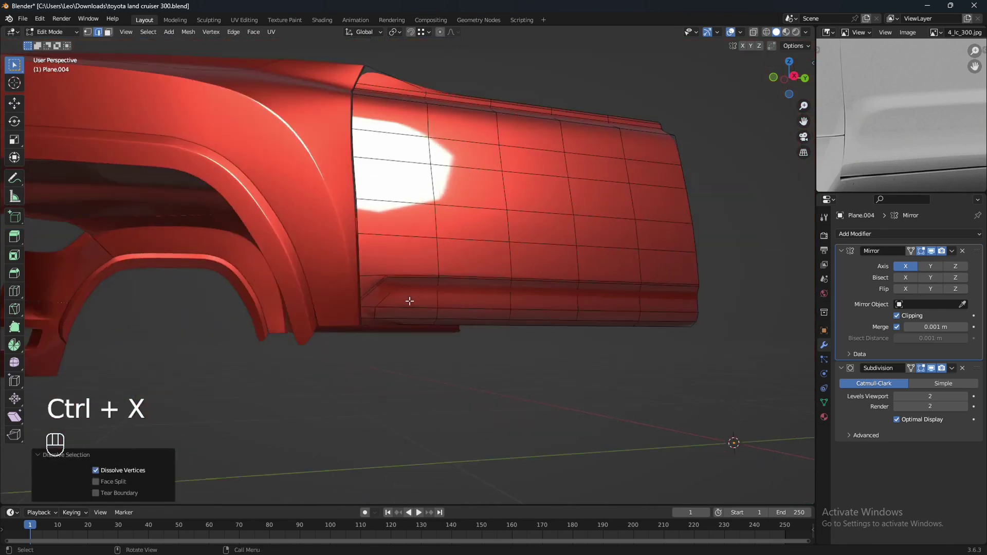
Preview the door's shading in Object Mode and save the file
{"action": "key", "text": "Tab"}
{"action": "key", "text": "Tab"}
{"action": "key", "text": "ctrl+s"}
{"action": "scroll", "coordinate": [456, 379], "scroll_direction": "up", "scroll_amount": 2}
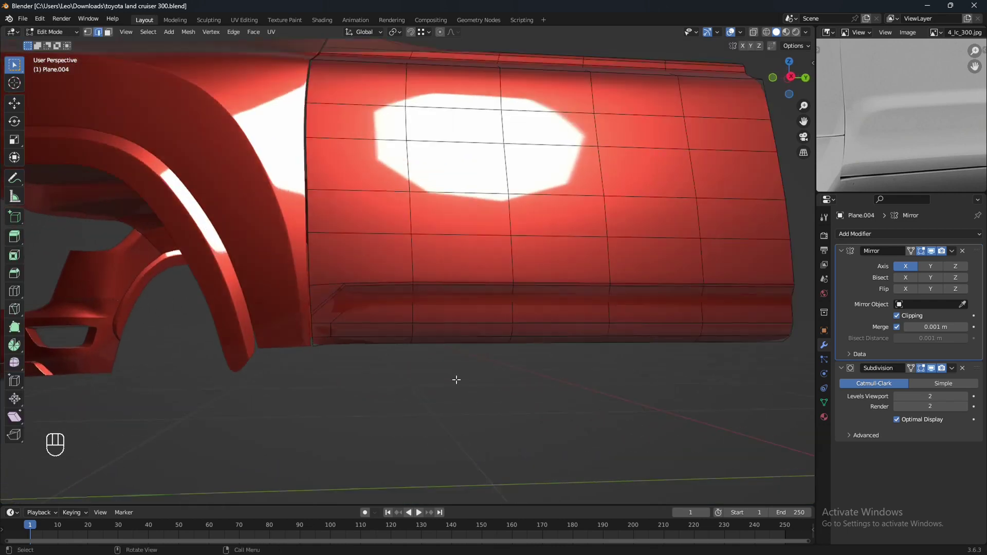
Bevel the inner crease line, from its diagonal front segment through to the door's rear edge, by 0.00151 m
{"action": "middle_click_drag", "start_coordinate": [456, 379], "coordinate": [442, 380]}
{"action": "middle_click_drag", "start_coordinate": [381, 373], "coordinate": [416, 381], "text": "shift"}
{"action": "mouse_move", "coordinate": [416, 381]}
{"action": "middle_mouse_down"}
{"action": "mouse_move", "coordinate": [405, 381]}
{"action": "mouse_move", "coordinate": [416, 378]}
{"action": "middle_mouse_up"}
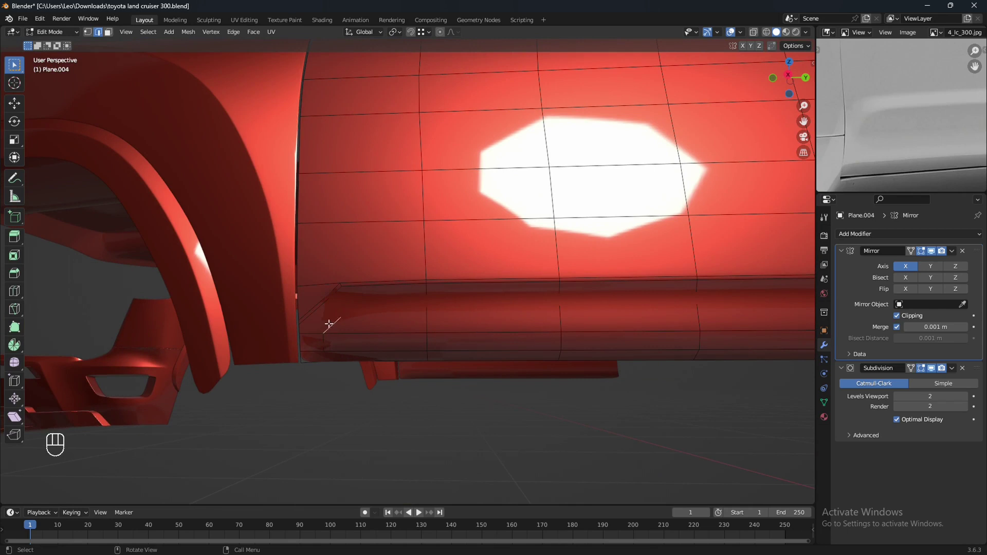
{"action": "middle_click_drag", "start_coordinate": [329, 324], "coordinate": [395, 344], "text": "shift"}
{"action": "key", "text": "shift+z"}
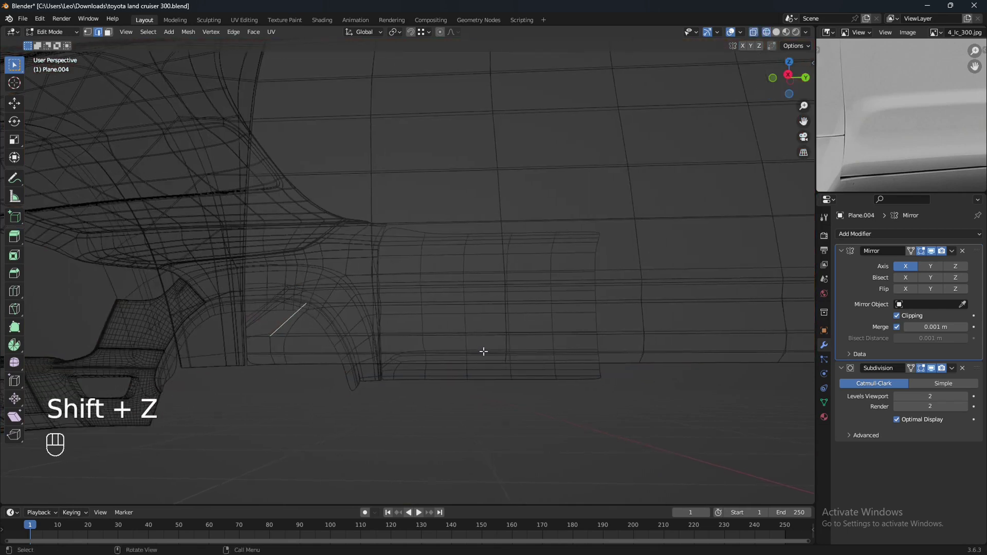
{"action": "scroll", "coordinate": [483, 351], "scroll_direction": "down", "scroll_amount": 1}
{"action": "mouse_move", "coordinate": [525, 353]}
{"action": "middle_mouse_down", "text": "shift"}
{"action": "mouse_move", "coordinate": [500, 352]}
{"action": "mouse_move", "coordinate": [525, 353]}
{"action": "middle_mouse_up", "text": "shift"}
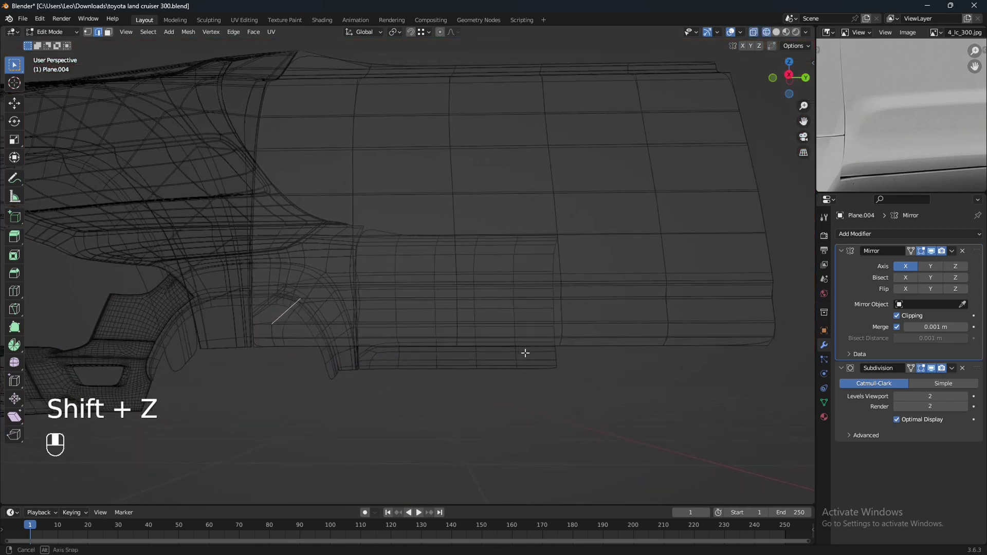
{"action": "left_click", "coordinate": [730, 296], "text": "ctrl"}
{"action": "key", "text": "shift+z"}
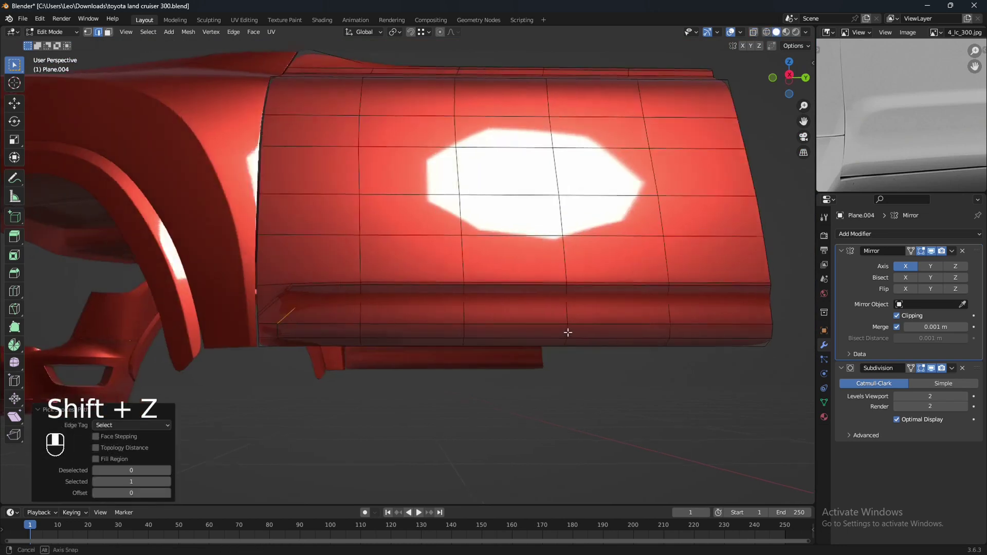
{"action": "middle_click_drag", "start_coordinate": [601, 342], "coordinate": [586, 349]}
{"action": "scroll", "coordinate": [586, 351], "scroll_direction": "up", "scroll_amount": 2}
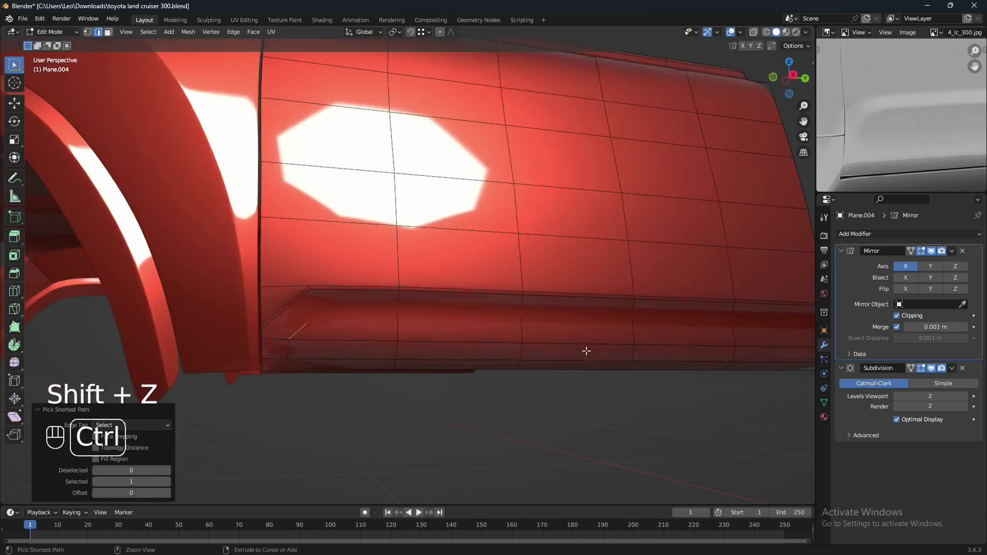
{"action": "key", "text": "ctrl+b"}
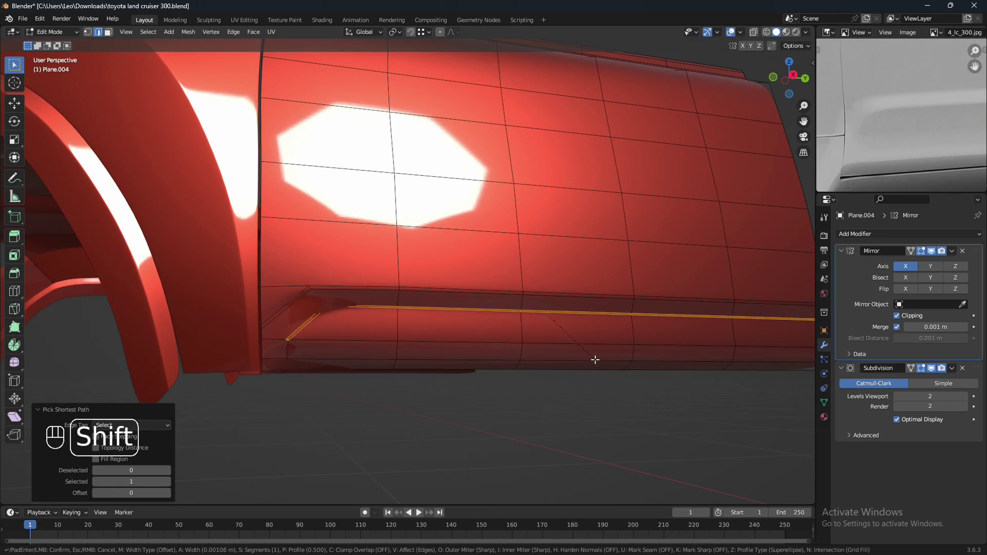
{"action": "left_click", "coordinate": [598, 362]}
Add a horizontal loop cut between the door's inner crease and its lower edge line, and slide it towards the lower line
{"action": "scroll", "coordinate": [598, 359], "scroll_direction": "down", "scroll_amount": 5}
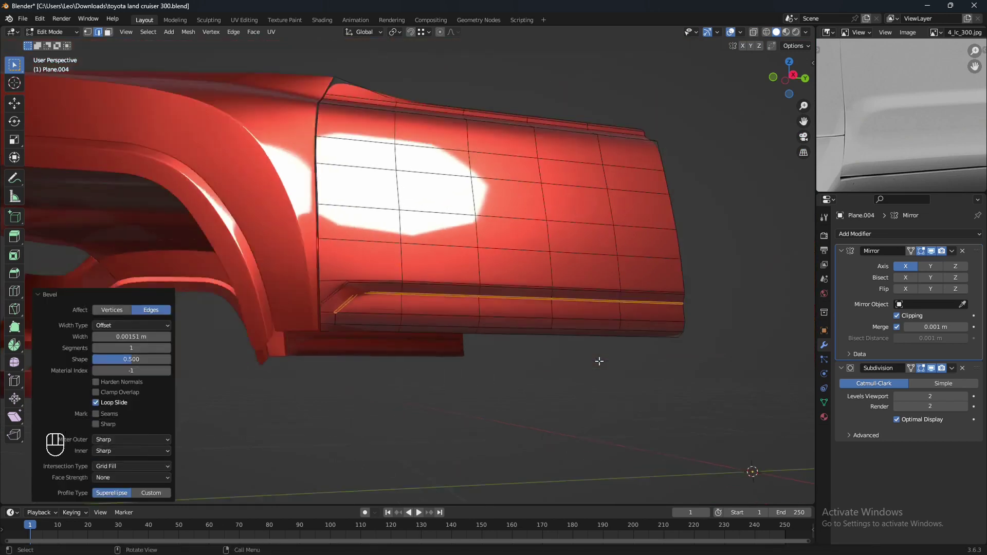
{"action": "key", "text": "Tab"}
{"action": "middle_click_drag", "start_coordinate": [603, 371], "coordinate": [516, 352]}
{"action": "key", "text": "Tab"}
{"action": "scroll", "coordinate": [455, 367], "scroll_direction": "up", "scroll_amount": 2}
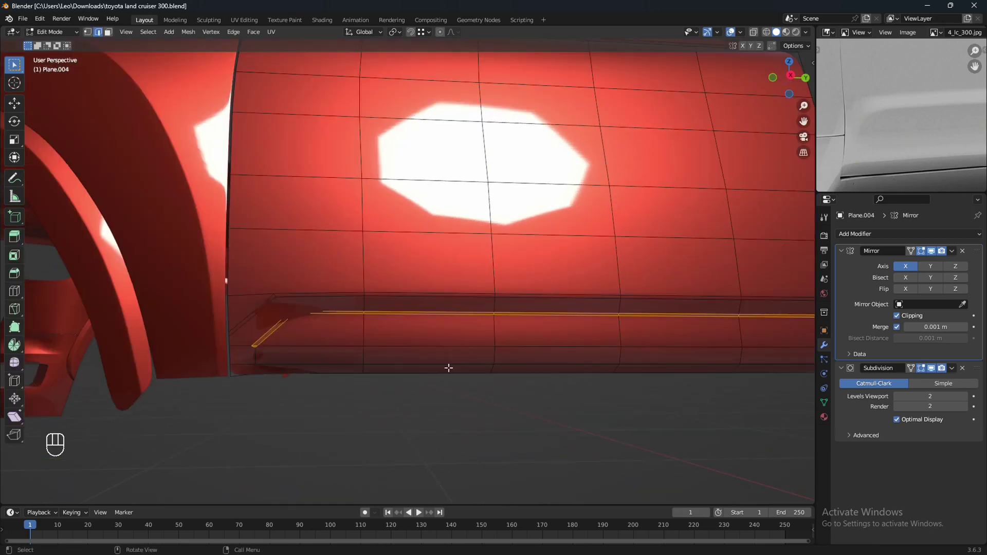
{"action": "key", "text": "ctrl+r"}
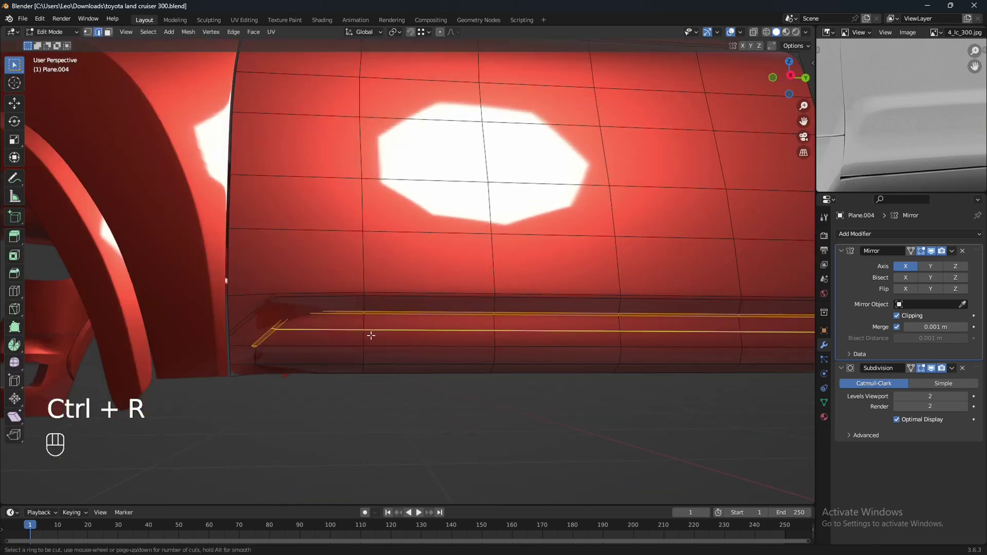
{"action": "left_click", "coordinate": [362, 323]}
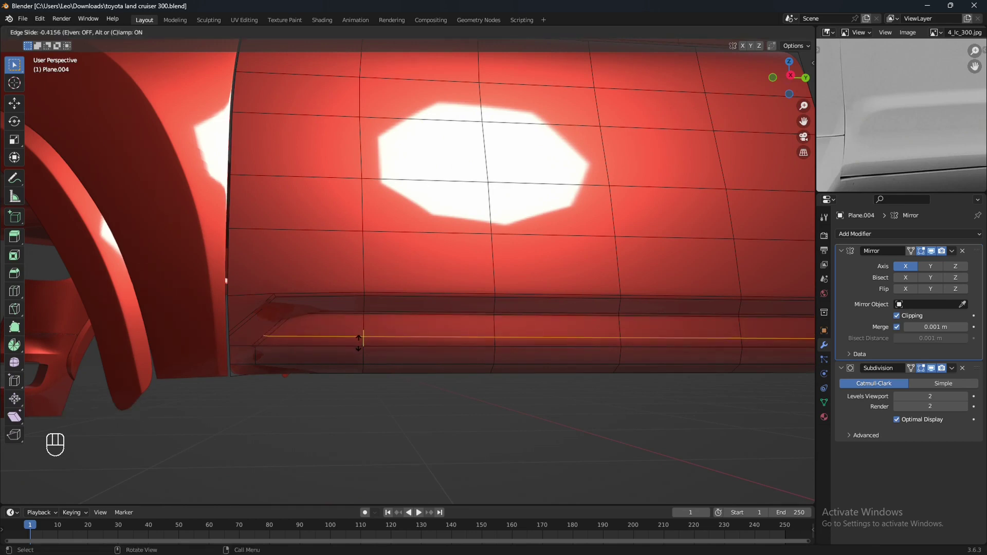
{"action": "left_click", "coordinate": [360, 344]}
Merge the two neighbouring vertices at the front end of the door's lower edge line with At Last, and save the file
{"action": "middle_click_drag", "start_coordinate": [365, 357], "coordinate": [429, 341], "text": "shift"}
{"action": "key", "text": "1"}
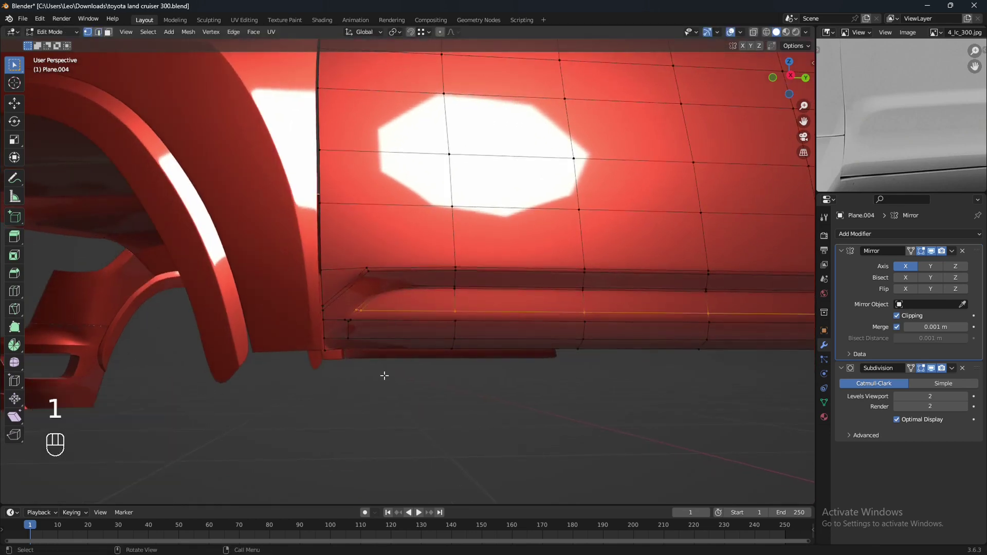
{"action": "scroll", "coordinate": [381, 374], "scroll_direction": "up", "scroll_amount": 2}
{"action": "middle_click_drag", "start_coordinate": [376, 375], "coordinate": [427, 339], "text": "shift"}
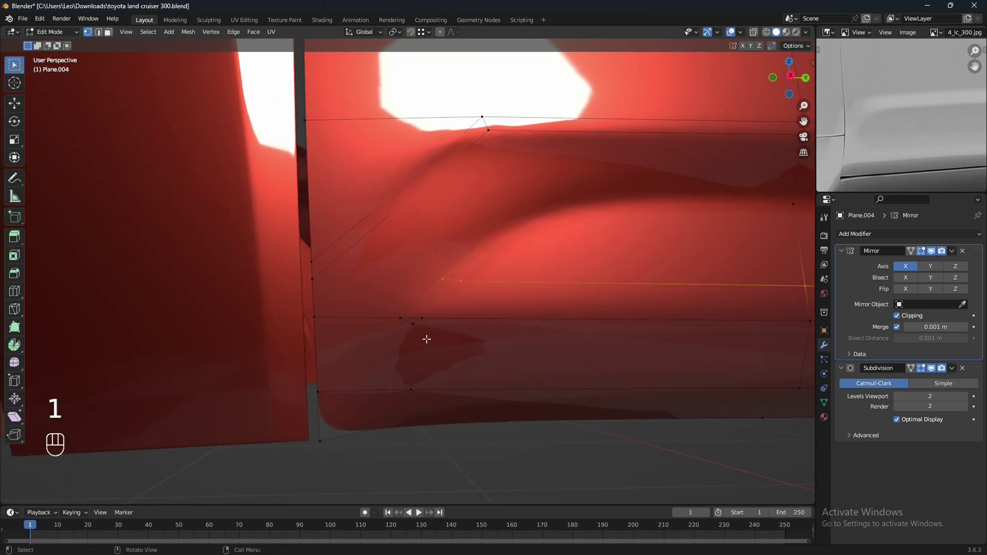
{"action": "key", "text": "shift"}
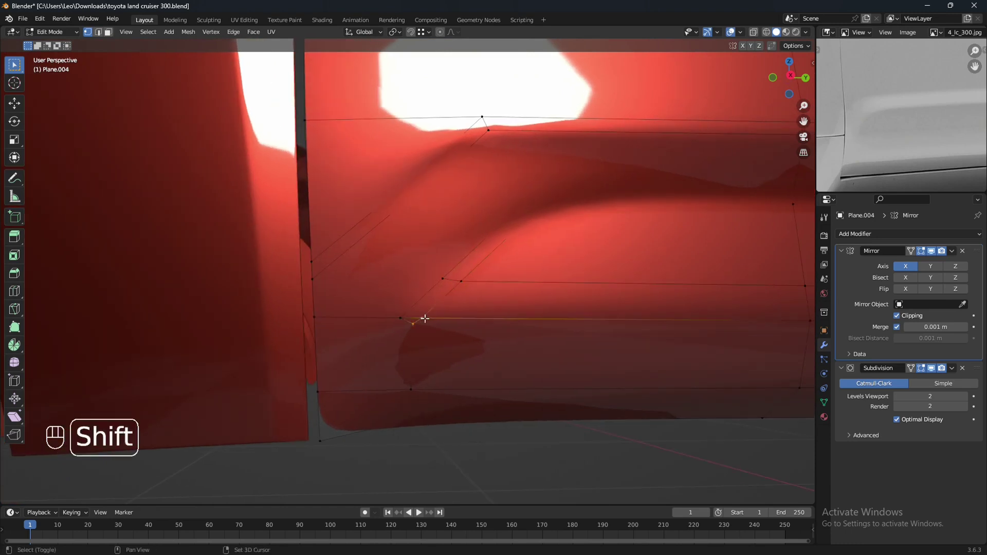
{"action": "key", "text": "m"}
{"action": "left_click", "coordinate": [448, 332]}
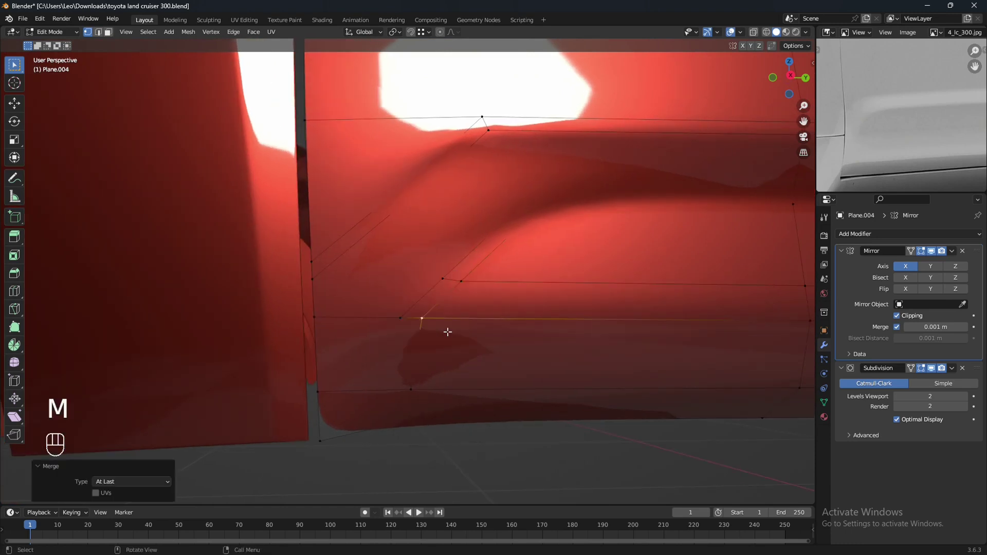
{"action": "scroll", "coordinate": [448, 330], "scroll_direction": "down", "scroll_amount": 4}
{"action": "middle_click_drag", "start_coordinate": [447, 331], "coordinate": [467, 343], "text": "shift"}
{"action": "key", "text": "Tab"}
{"action": "scroll", "coordinate": [443, 352], "scroll_direction": "down", "scroll_amount": 4}
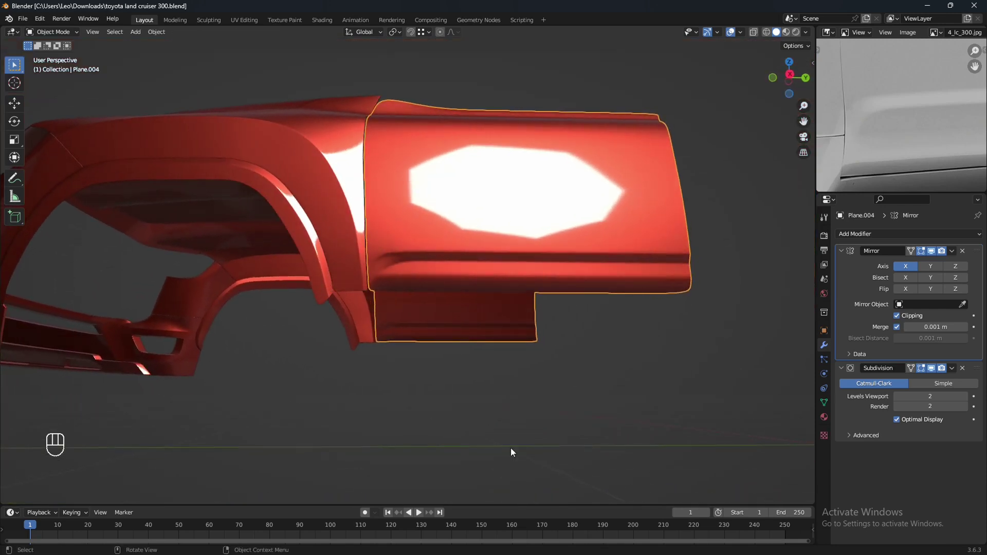
Slide the door's lower edge line, including its short segment to the front edge, slightly downward by a factor of about 0.27
{"action": "key", "text": "Tab"}
{"action": "scroll", "coordinate": [513, 409], "scroll_direction": "up", "scroll_amount": 3}
{"action": "middle_click_drag", "start_coordinate": [519, 391], "coordinate": [417, 374], "text": "shift"}
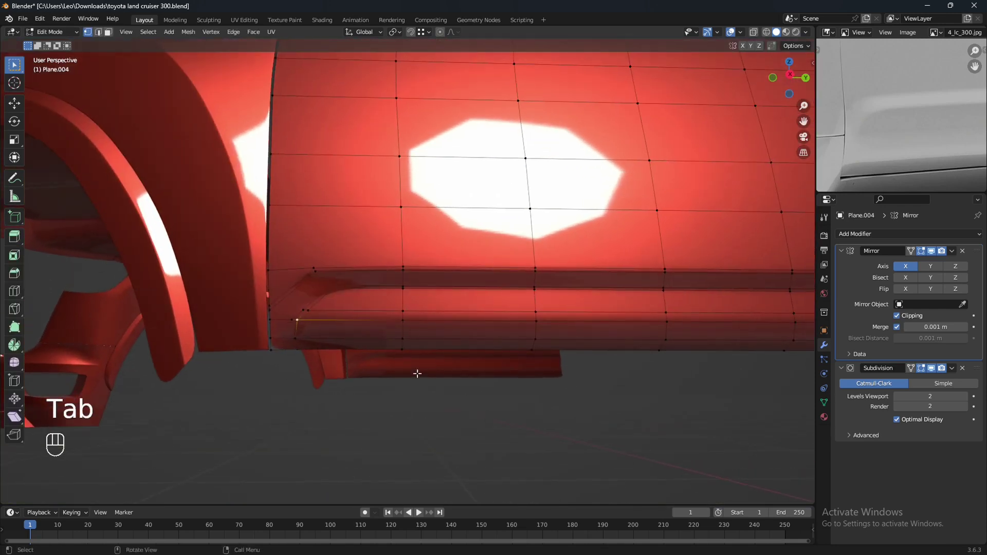
{"action": "left_click", "coordinate": [373, 323], "text": "alt"}
{"action": "scroll", "coordinate": [373, 322], "scroll_direction": "down", "scroll_amount": 3}
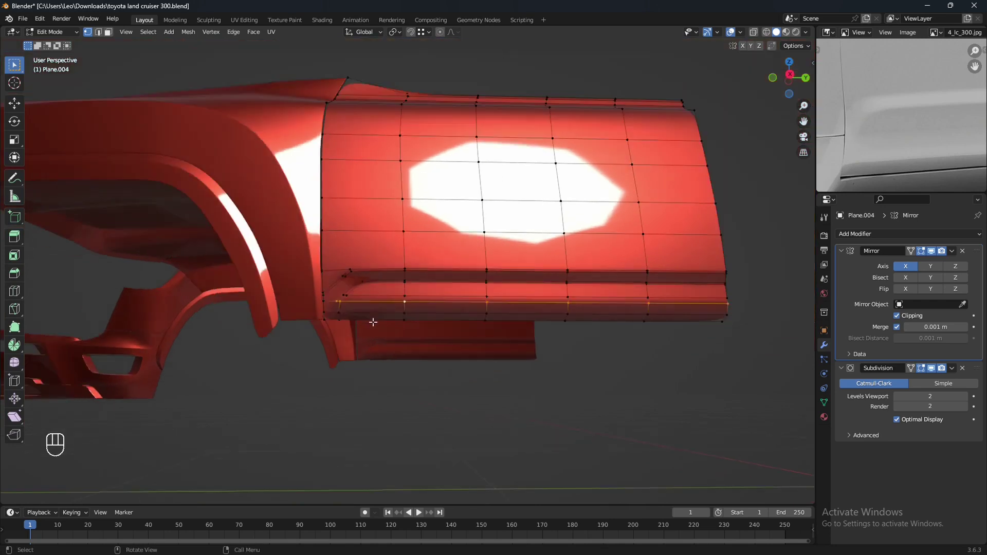
{"action": "middle_click_drag", "start_coordinate": [411, 336], "coordinate": [416, 356], "text": "shift"}
{"action": "scroll", "coordinate": [417, 357], "scroll_direction": "up", "scroll_amount": 3}
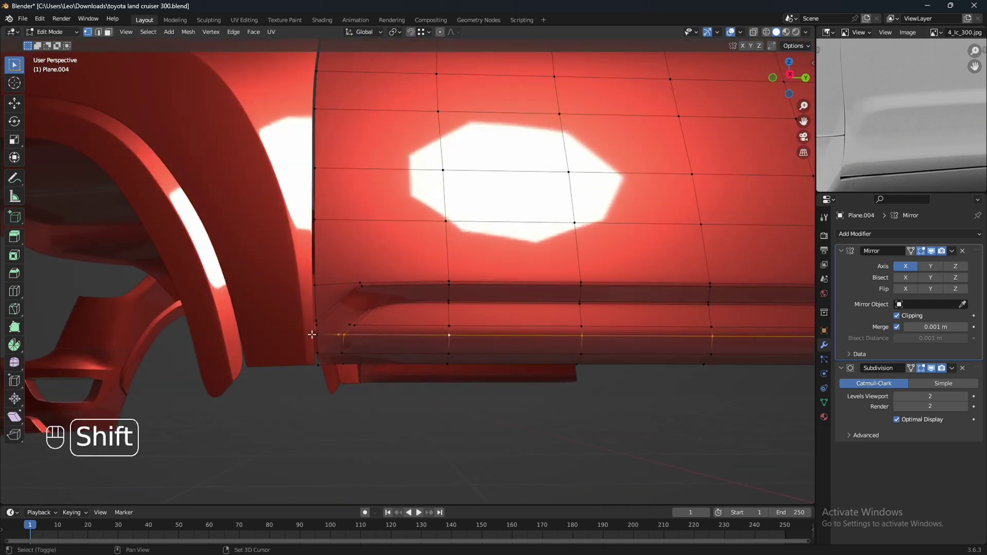
{"action": "middle_click_drag", "start_coordinate": [349, 355], "coordinate": [410, 364], "text": "shift"}
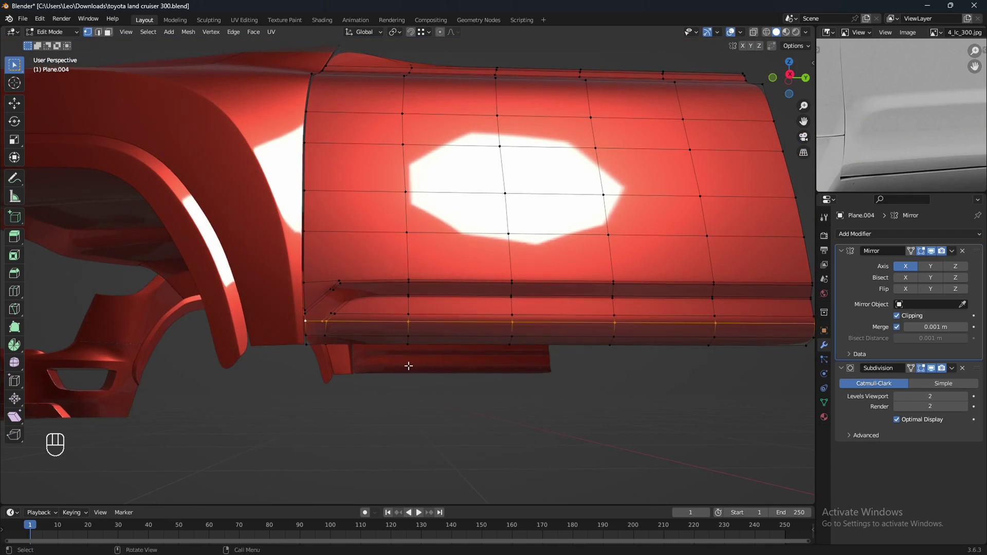
{"action": "key", "text": "g"}
{"action": "key", "text": "g"}
{"action": "key", "text": "shift"}
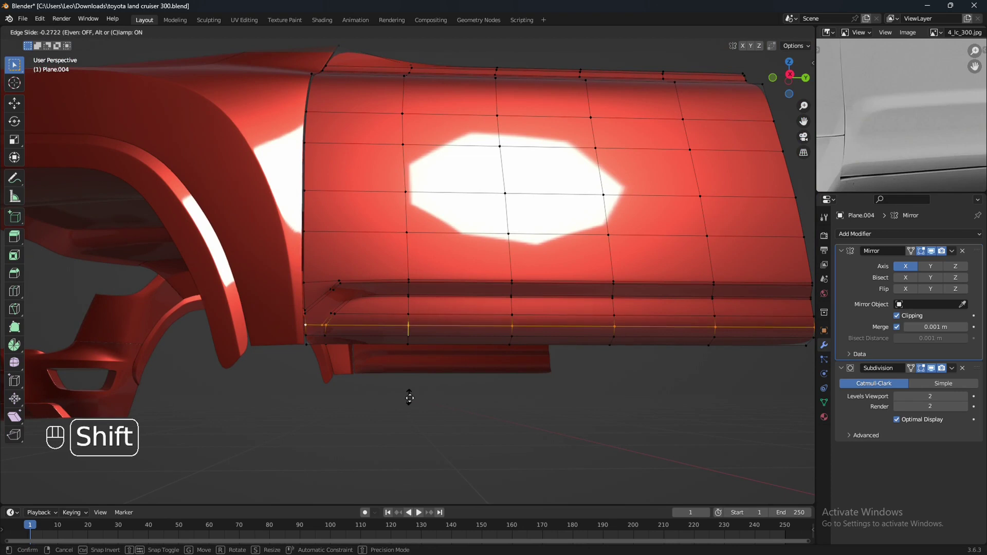
{"action": "left_click", "coordinate": [409, 397]}
{"action": "scroll", "coordinate": [413, 399], "scroll_direction": "down", "scroll_amount": 5}
{"action": "key", "text": "Tab"}
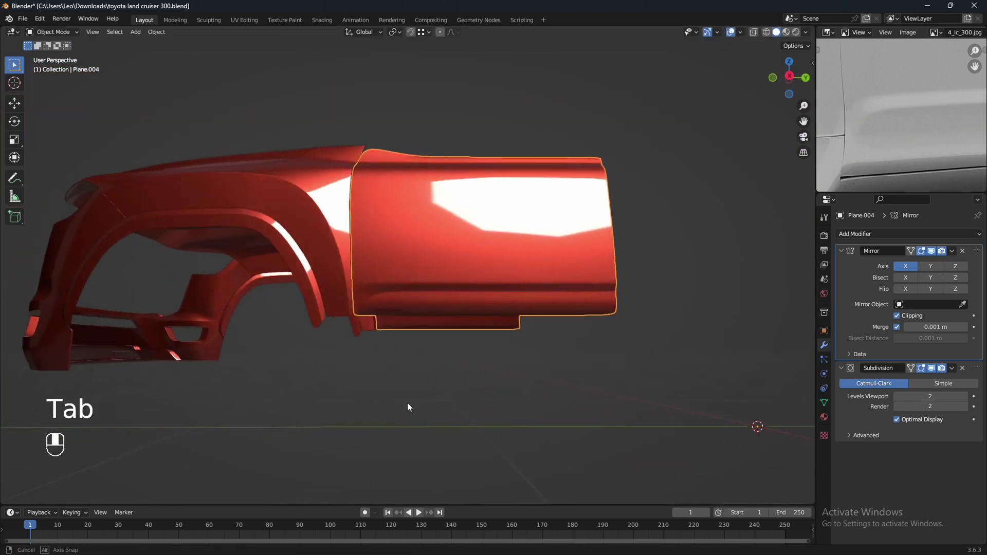
Add a loop cut through the strip along the door's top and slide it fully to the upper edge with factor 1.000
{"action": "mouse_move", "coordinate": [408, 404]}
{"action": "middle_mouse_down"}
{"action": "mouse_move", "coordinate": [433, 397]}
{"action": "mouse_move", "coordinate": [415, 395]}
{"action": "middle_mouse_up"}
{"action": "key", "text": "Tab"}
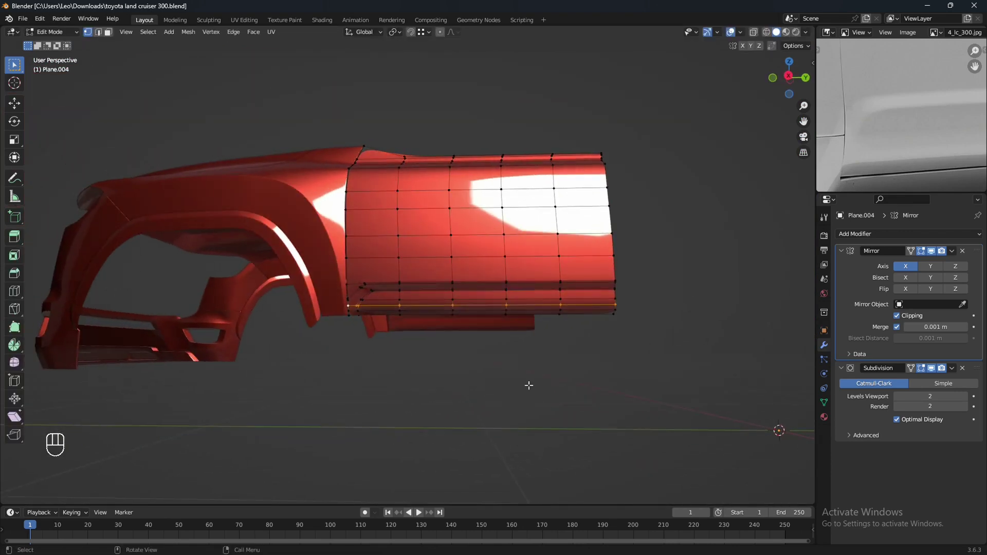
{"action": "middle_click_drag", "start_coordinate": [509, 353], "coordinate": [522, 369]}
{"action": "scroll", "coordinate": [522, 369], "scroll_direction": "up", "scroll_amount": 3}
{"action": "middle_click_drag", "start_coordinate": [523, 262], "coordinate": [525, 384], "text": "shift"}
{"action": "middle_click_drag", "start_coordinate": [525, 384], "coordinate": [473, 337]}
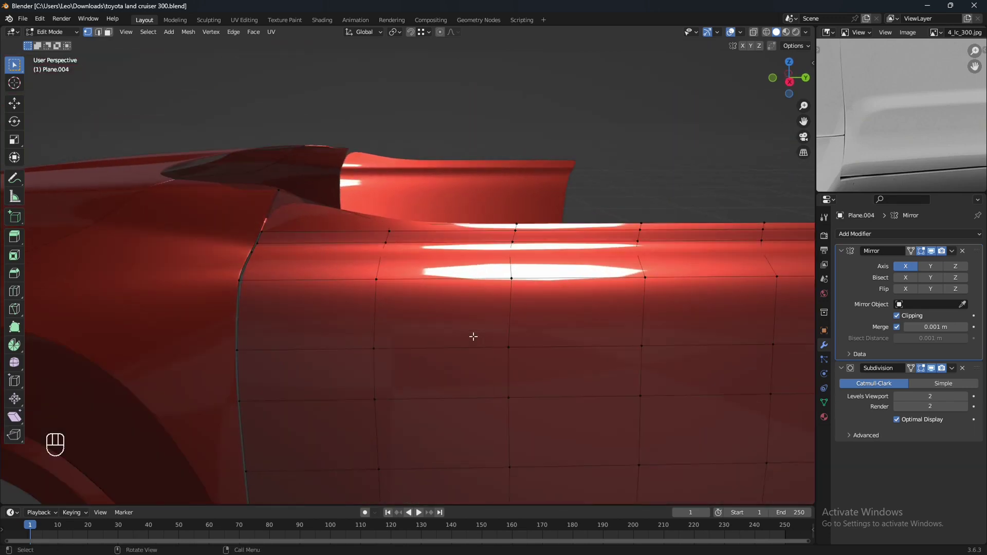
{"action": "key", "text": "ctrl+r"}
{"action": "left_click", "coordinate": [277, 216]}
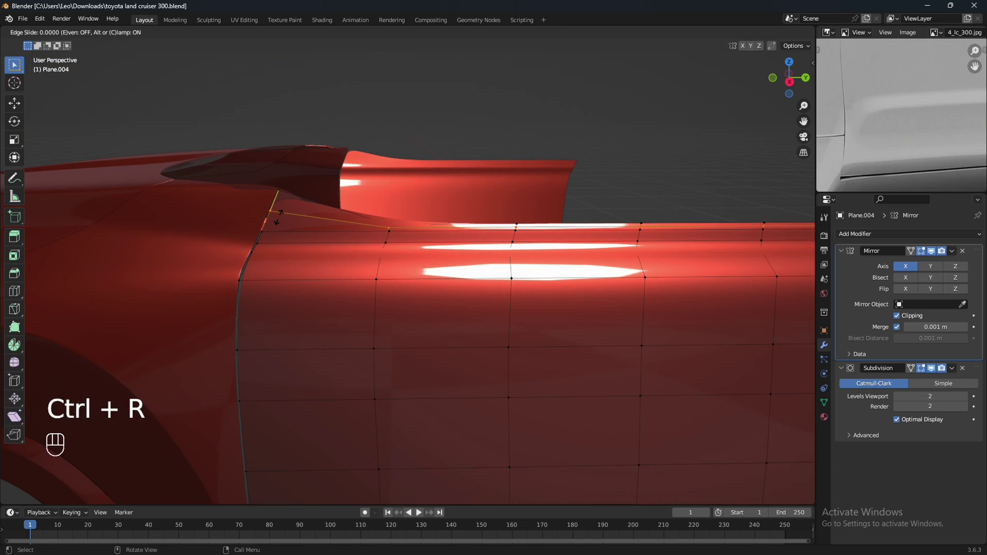
{"action": "left_click", "coordinate": [354, 152]}
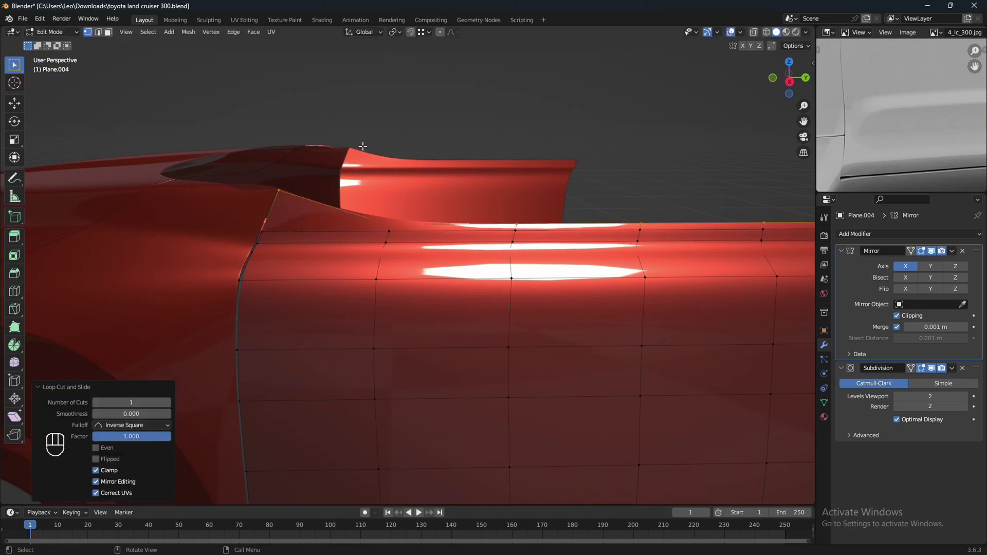
{"action": "middle_click_drag", "start_coordinate": [363, 149], "coordinate": [393, 143]}
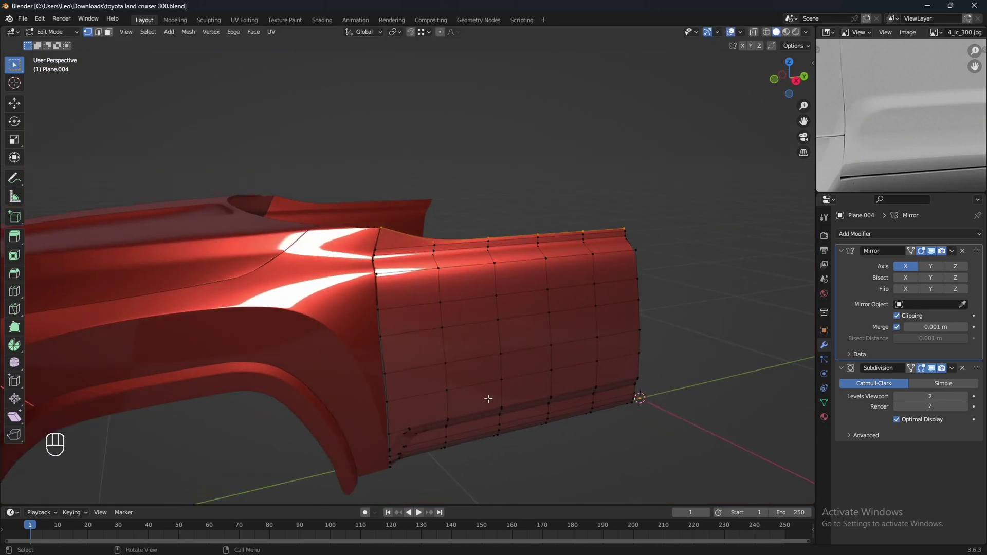
{"action": "middle_click_drag", "start_coordinate": [489, 399], "coordinate": [585, 362]}
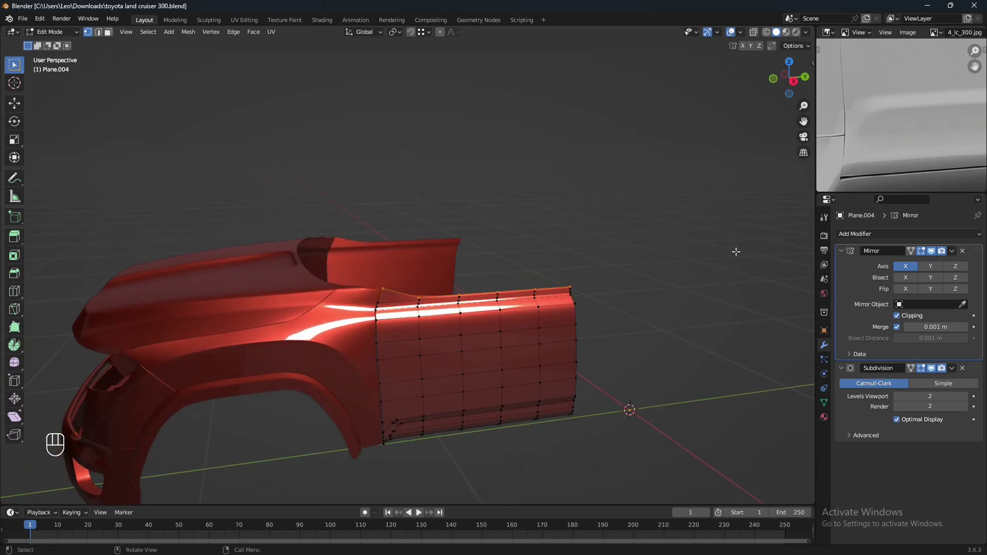
Examine the door, its handle and the front-end body panels in the reference photo
{"action": "middle_click_drag", "start_coordinate": [844, 132], "coordinate": [882, 152]}
{"action": "scroll", "coordinate": [868, 135], "scroll_direction": "down", "scroll_amount": 3}
{"action": "scroll", "coordinate": [874, 135], "scroll_direction": "up", "scroll_amount": 2}
{"action": "scroll", "coordinate": [875, 134], "scroll_direction": "down", "scroll_amount": 5}
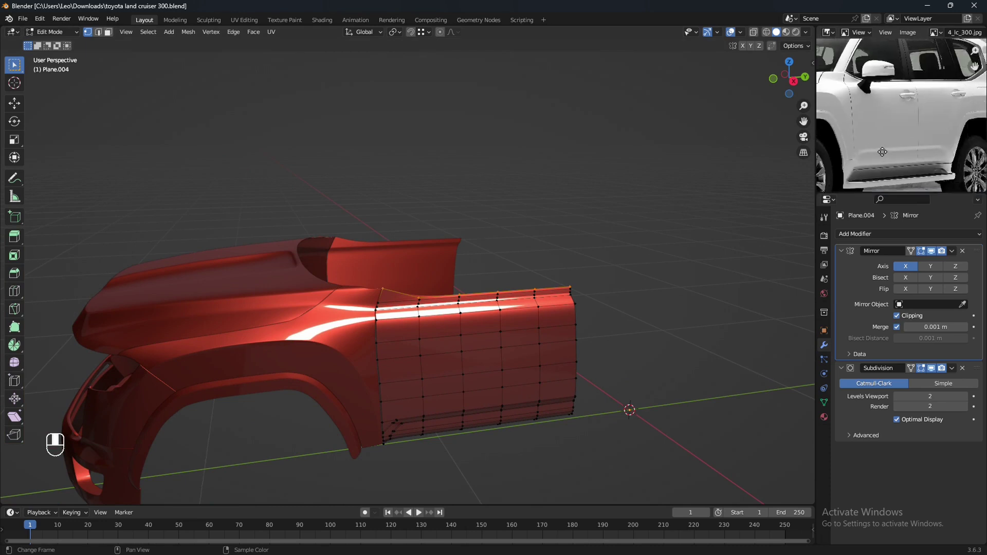
{"action": "scroll", "coordinate": [912, 134], "scroll_direction": "up", "scroll_amount": 5}
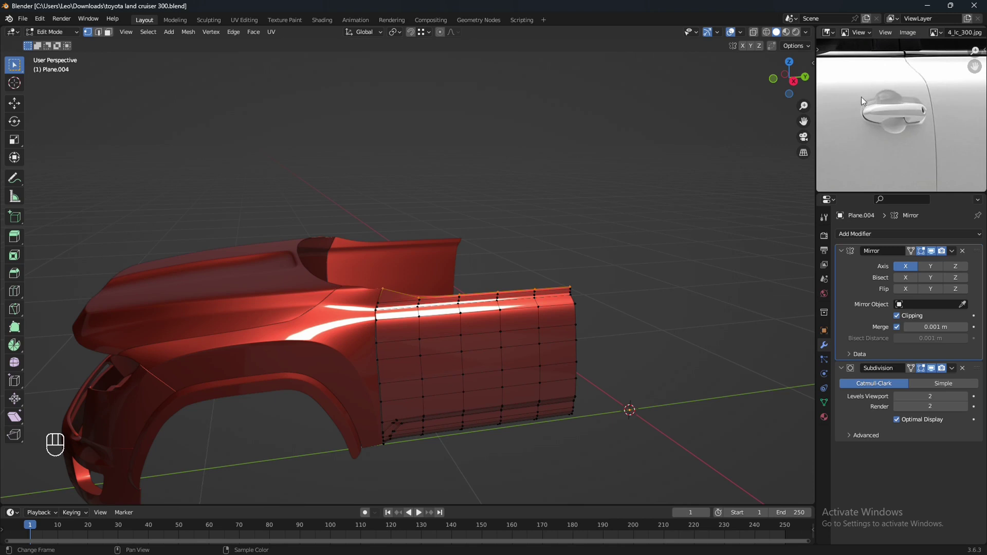
{"action": "scroll", "coordinate": [885, 100], "scroll_direction": "down", "scroll_amount": 4}
{"action": "middle_click_drag", "start_coordinate": [823, 144], "coordinate": [939, 118]}
{"action": "scroll", "coordinate": [866, 120], "scroll_direction": "up", "scroll_amount": 5}
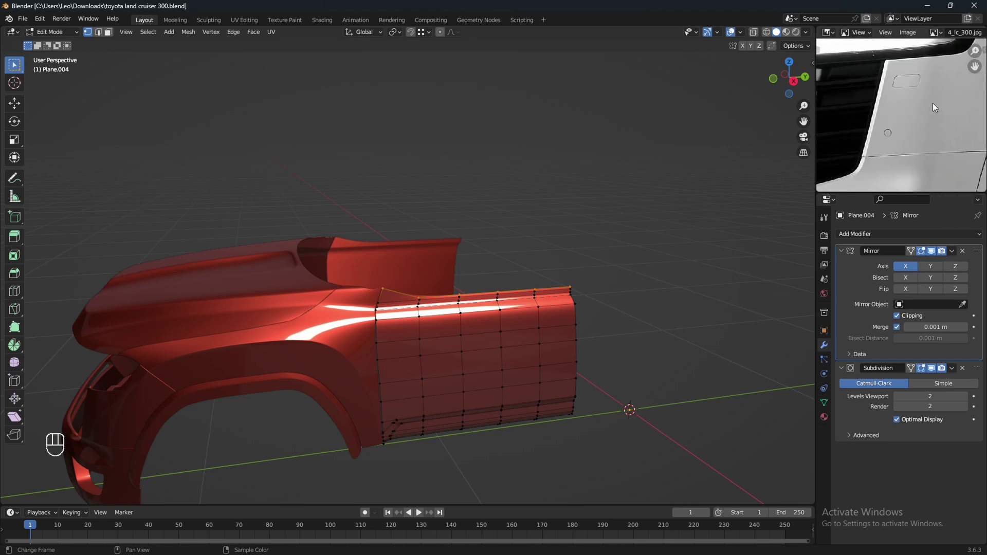